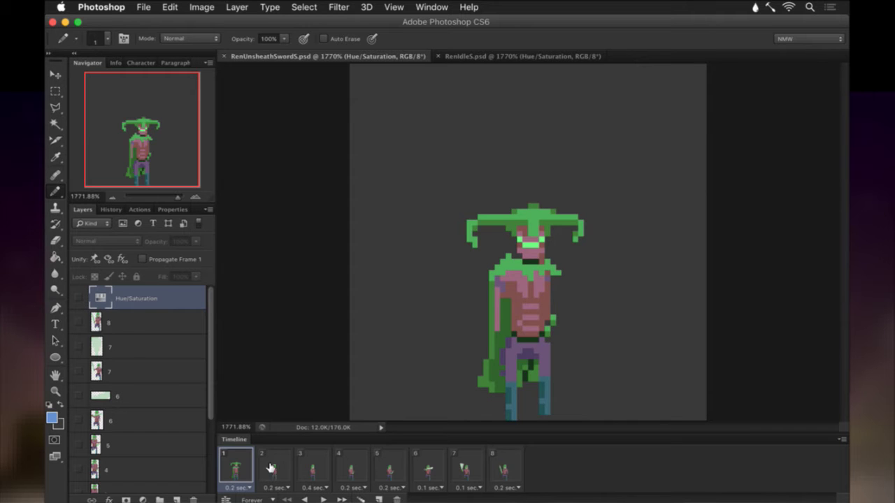
Compare frames 1 and 2 of the RenUnsheathSwordS animation.
{"action": "left_click", "coordinate": [275, 467]}
{"action": "left_click", "coordinate": [250, 468]}
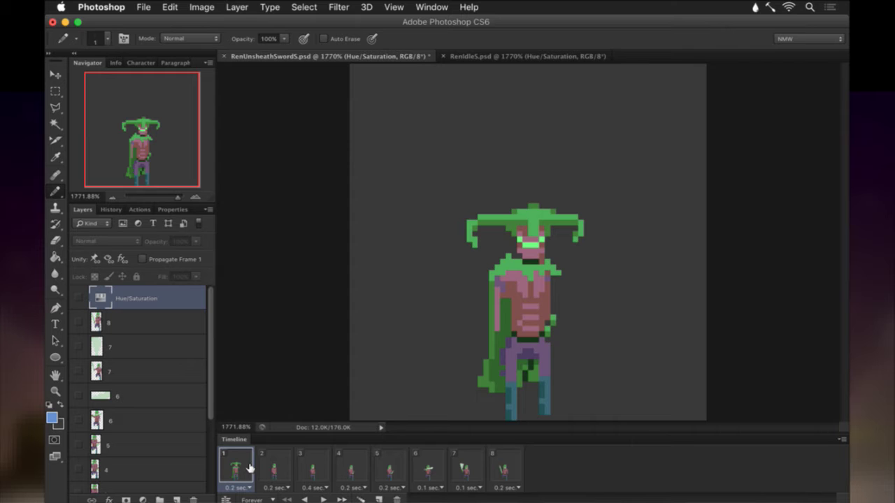
{"action": "left_click", "coordinate": [271, 470]}
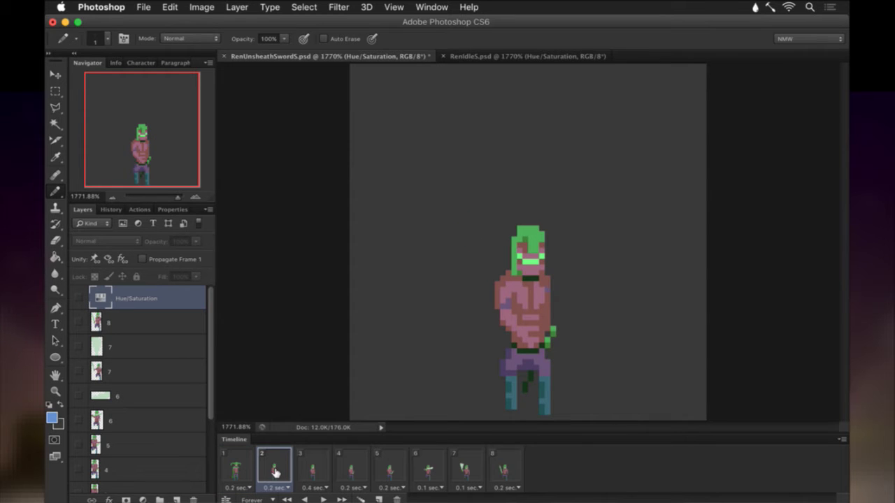
{"action": "left_click", "coordinate": [240, 467]}
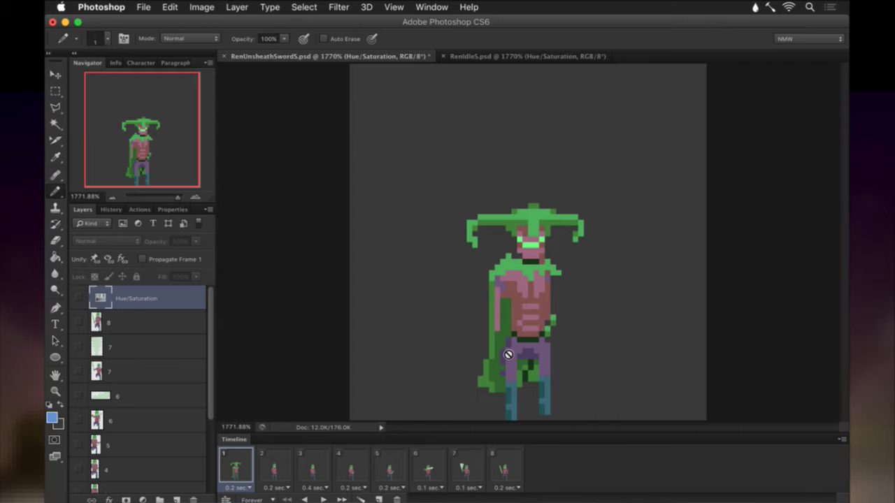
Switch to RenIdleS.psd and duplicate the Hue/Saturation adjustment layer three times at frame 1.
{"action": "left_click", "coordinate": [482, 57]}
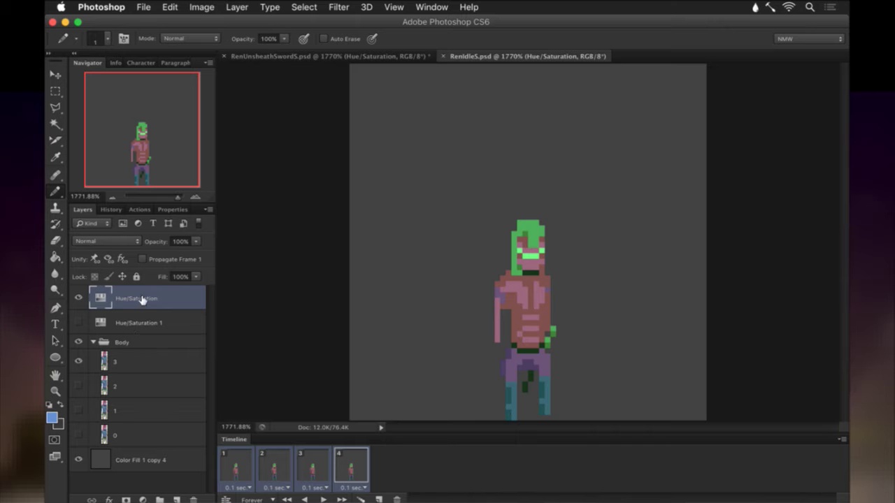
{"action": "left_click", "coordinate": [243, 463]}
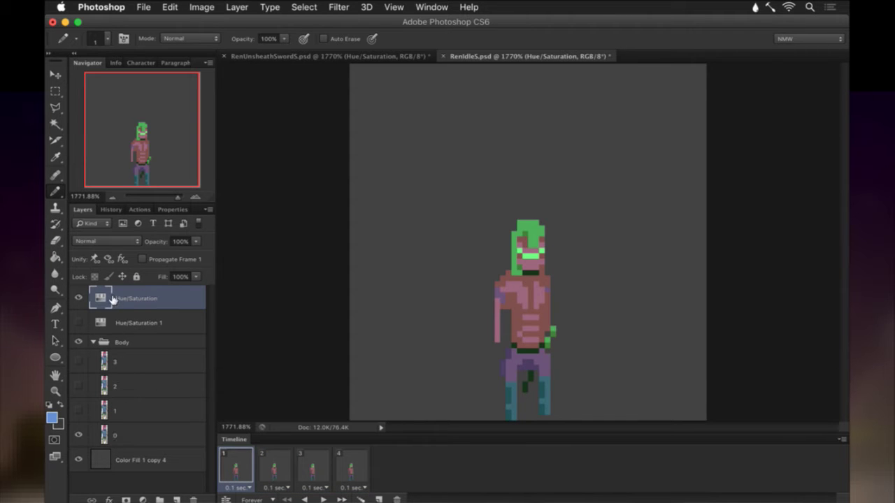
{"action": "key", "text": "super+j"}
{"action": "key", "text": "super+j"}
{"action": "key", "text": "super+j"}
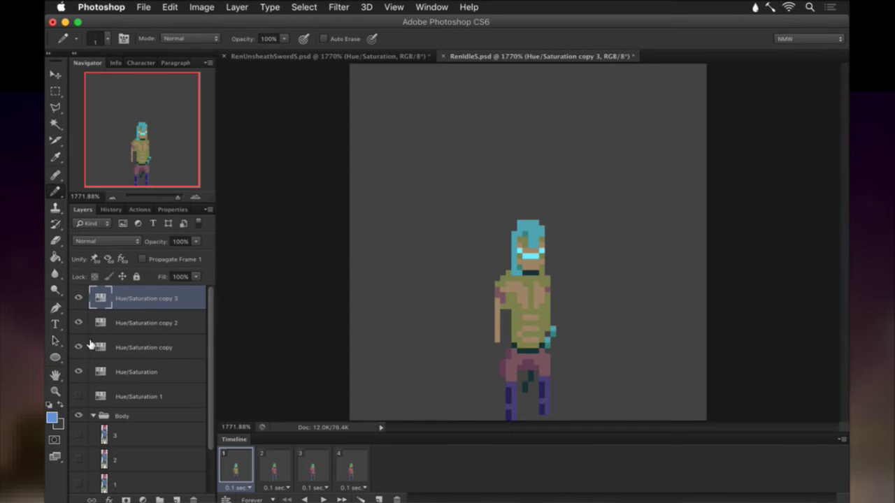
Hide the three Hue/Saturation copies in frame 1.
{"action": "left_click", "coordinate": [98, 346], "text": "shift"}
{"action": "left_click", "coordinate": [78, 348]}
{"action": "left_click", "coordinate": [78, 323]}
{"action": "left_click", "coordinate": [79, 298]}
{"action": "left_click", "coordinate": [134, 295]}
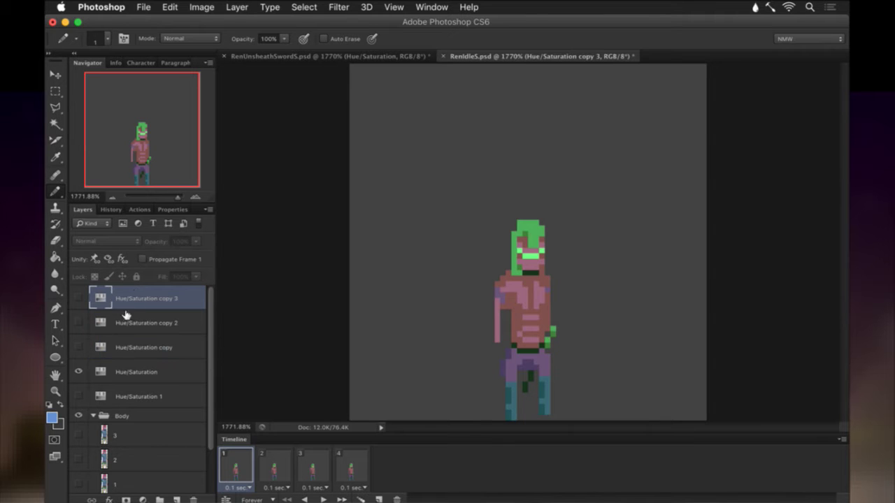
Try to place the Hue/Saturation 1 adjustment inside the Body group, directly above layer 0, and show it.
{"action": "left_click", "coordinate": [114, 365]}
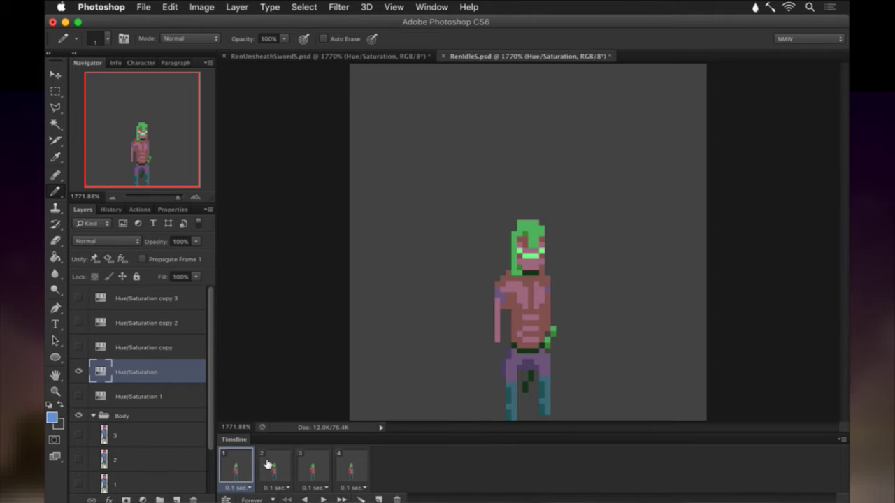
{"action": "left_click_drag", "start_coordinate": [211, 393], "coordinate": [210, 442]}
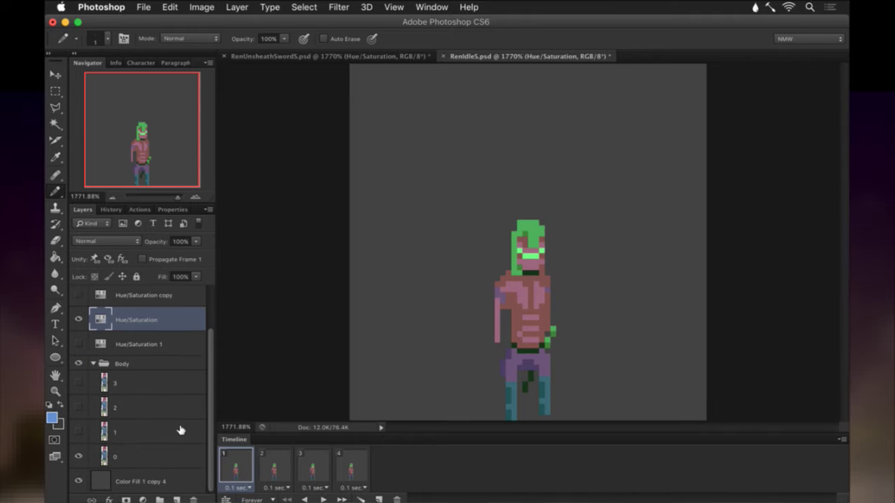
{"action": "left_click_drag", "start_coordinate": [101, 342], "coordinate": [108, 434]}
{"action": "left_click", "coordinate": [78, 432]}
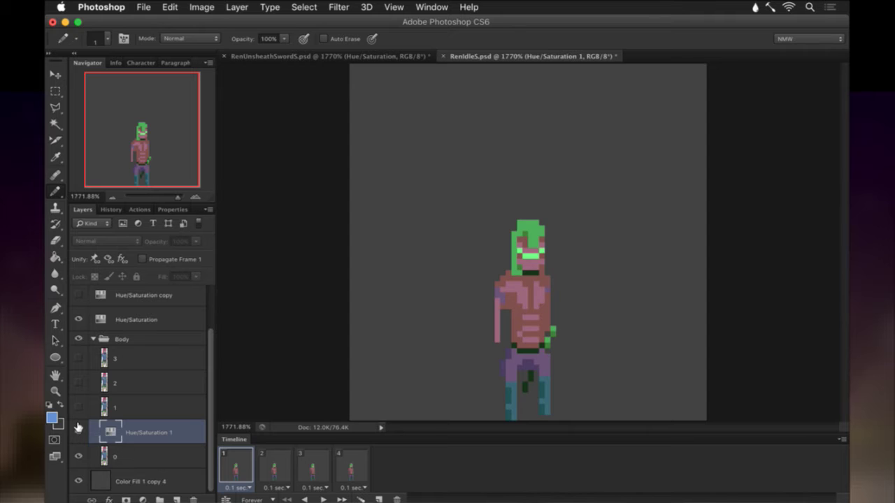
{"action": "scroll", "coordinate": [86, 426], "scroll_direction": "up", "scroll_amount": 3}
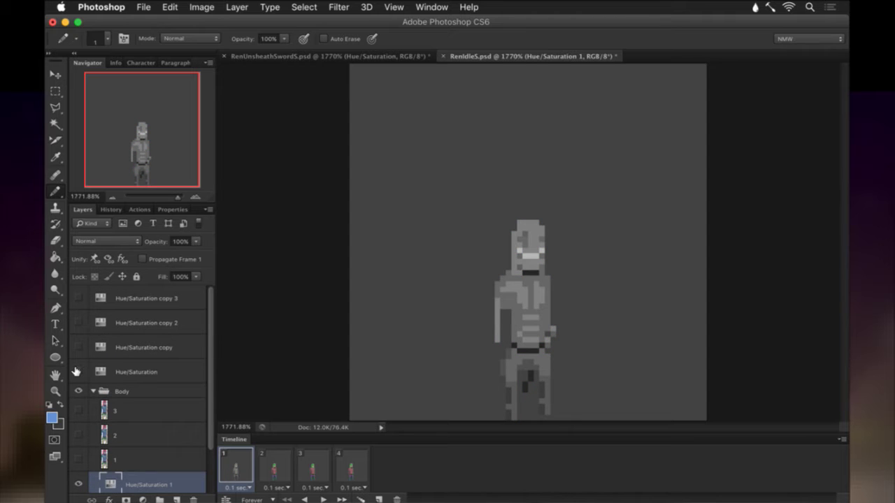
{"action": "scroll", "coordinate": [116, 439], "scroll_direction": "down", "scroll_amount": 2}
{"action": "scroll", "coordinate": [116, 439], "scroll_direction": "up", "scroll_amount": 2}
{"action": "scroll", "coordinate": [116, 434], "scroll_direction": "down", "scroll_amount": 2}
{"action": "left_click", "coordinate": [81, 429]}
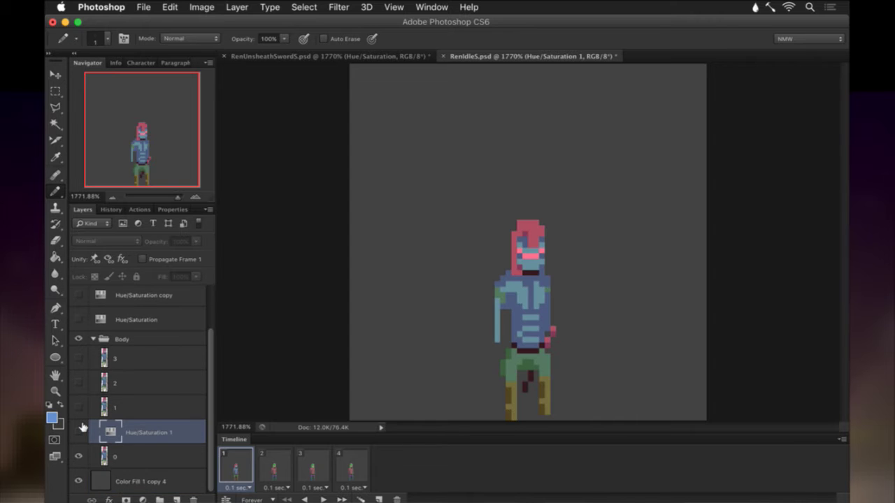
{"action": "key", "text": "super+z"}
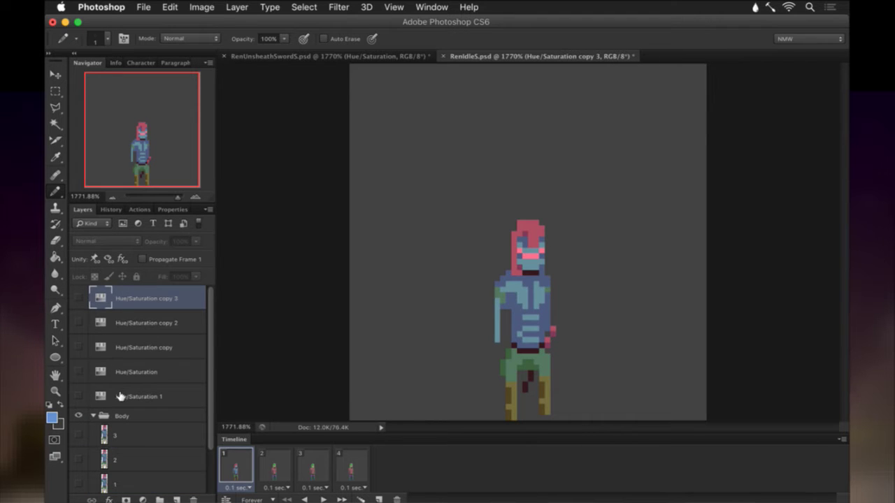
Check the effect of the Hue/Saturation 1 adjustment on frame 1 and delete that layer.
{"action": "left_click", "coordinate": [120, 398]}
{"action": "scroll", "coordinate": [87, 395], "scroll_direction": "down", "scroll_amount": 2}
{"action": "scroll", "coordinate": [86, 395], "scroll_direction": "up", "scroll_amount": 2}
{"action": "left_click", "coordinate": [79, 396]}
{"action": "left_click", "coordinate": [79, 396]}
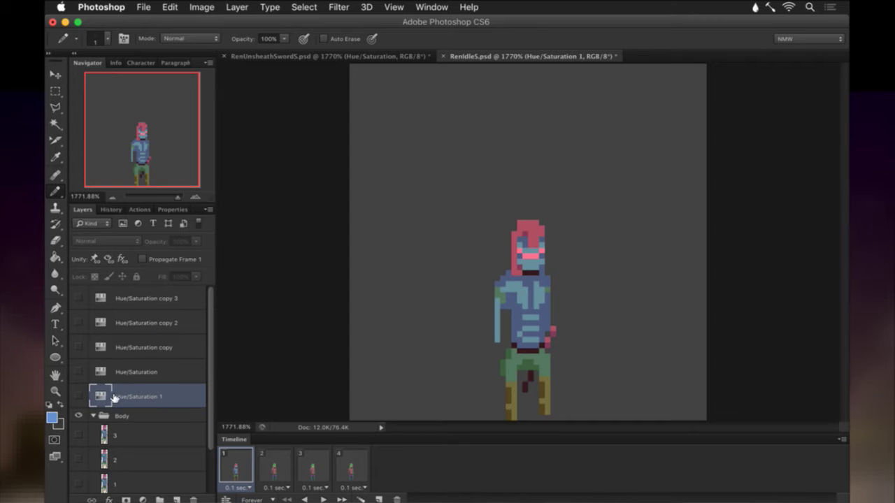
{"action": "left_click", "coordinate": [195, 498]}
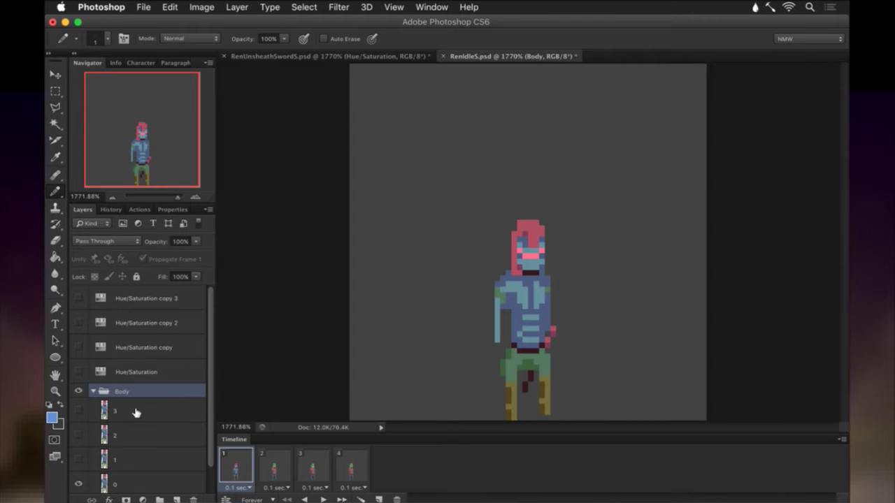
Move the visible Hue/Saturation adjustment directly above layer 0 in the Body group and merge the two layers.
{"action": "left_click", "coordinate": [121, 372]}
{"action": "left_click", "coordinate": [79, 370]}
{"action": "left_click", "coordinate": [79, 370]}
{"action": "scroll", "coordinate": [79, 367], "scroll_direction": "down", "scroll_amount": 2}
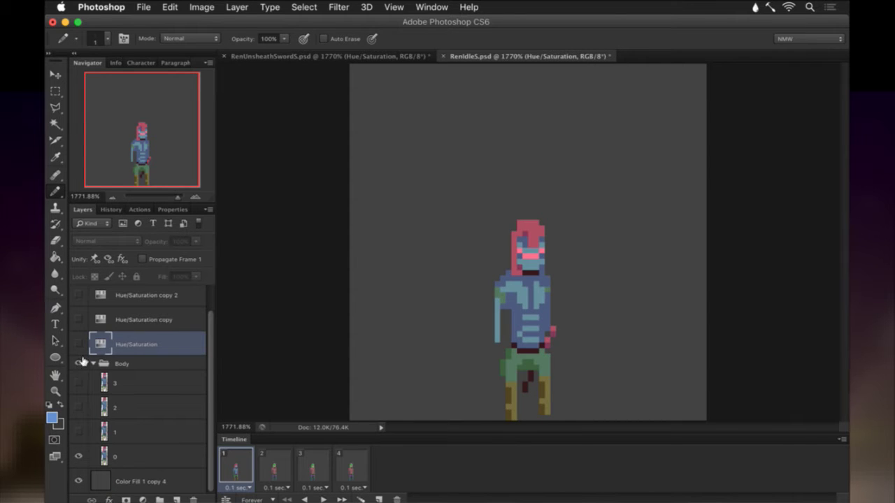
{"action": "left_click_drag", "start_coordinate": [100, 345], "coordinate": [109, 453]}
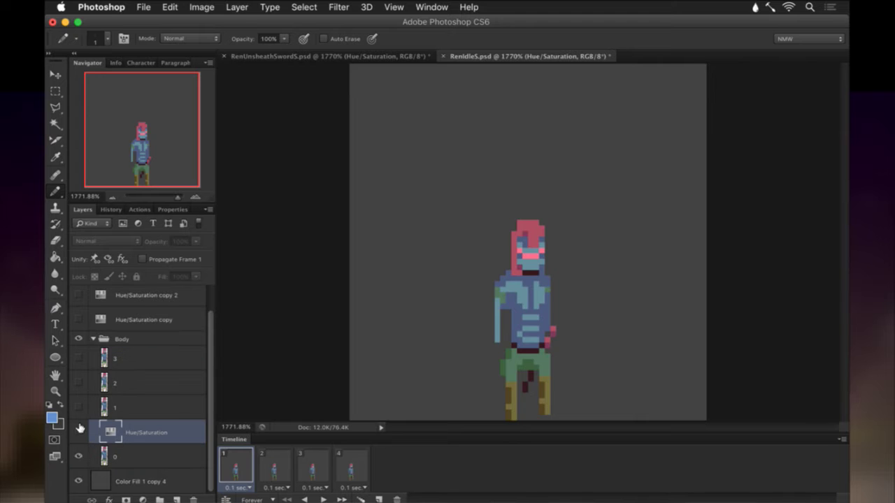
{"action": "left_click", "coordinate": [143, 459], "text": "shift"}
{"action": "right_click", "coordinate": [142, 459]}
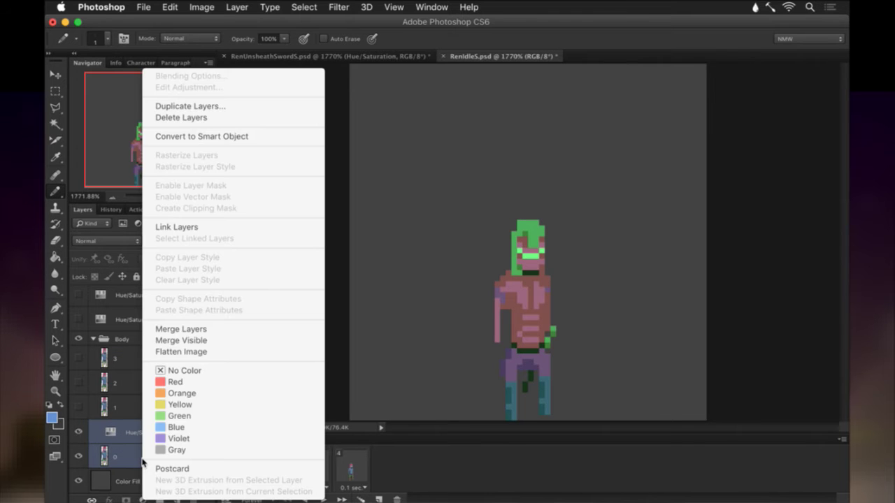
{"action": "left_click", "coordinate": [196, 329]}
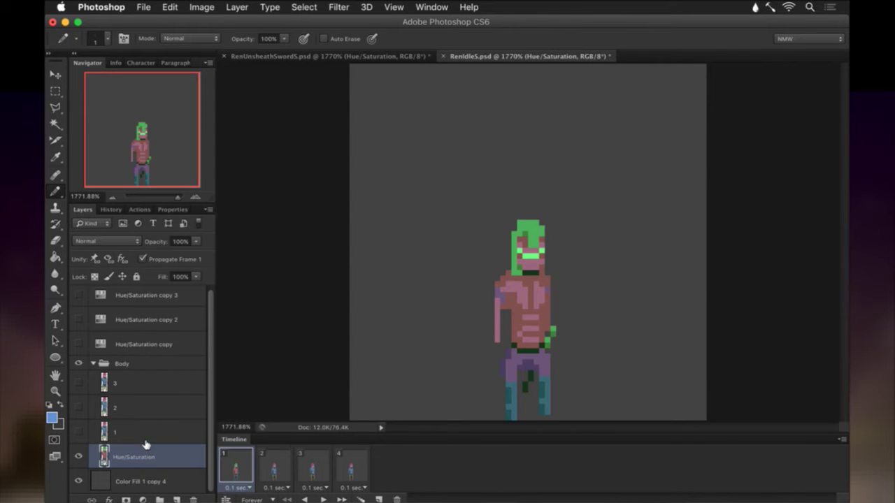
Turn off Propagate Frame 1 for the merged layer and rename it 1.
{"action": "left_click", "coordinate": [148, 259]}
{"action": "double_click", "coordinate": [133, 458]}
{"action": "type", "text": "0"}
{"action": "key", "text": "Return"}
Hide the merged, recolored layer 1 in frames 2 through 4.
{"action": "left_click", "coordinate": [269, 463]}
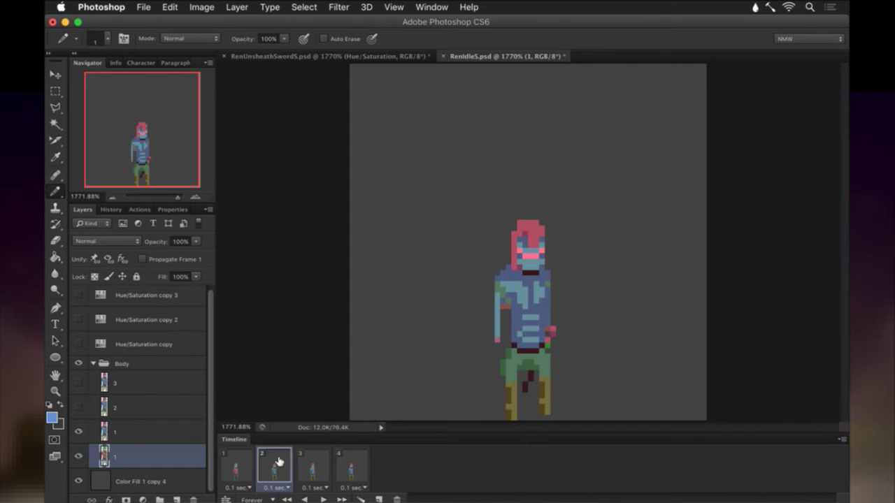
{"action": "left_click", "coordinate": [345, 458], "text": "shift"}
{"action": "left_click", "coordinate": [79, 456]}
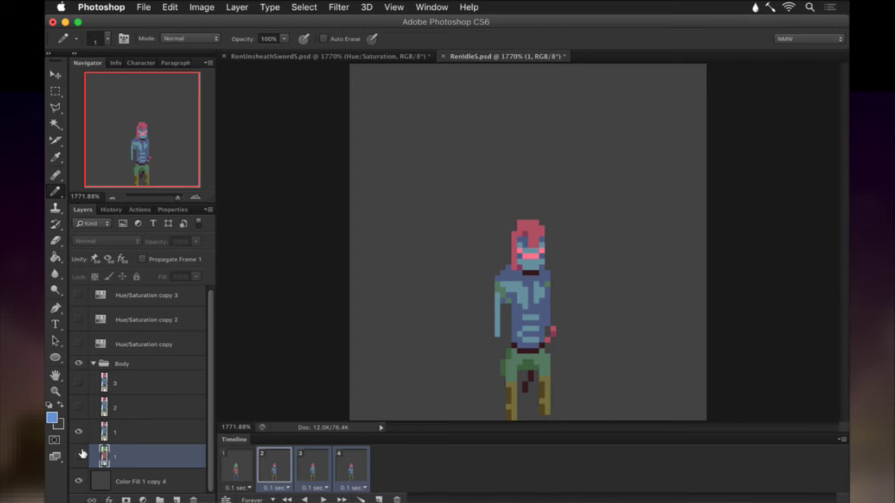
In frame 2, show Hue/Saturation copy, move it directly above the original layer 1, and merge it with that layer.
{"action": "left_click", "coordinate": [279, 465]}
{"action": "left_click", "coordinate": [102, 428]}
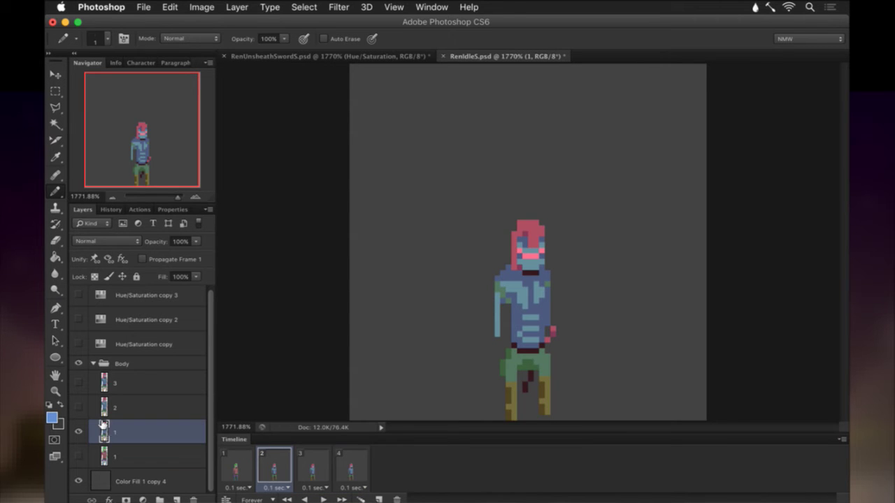
{"action": "left_click", "coordinate": [79, 342]}
{"action": "left_click_drag", "start_coordinate": [103, 343], "coordinate": [120, 418]}
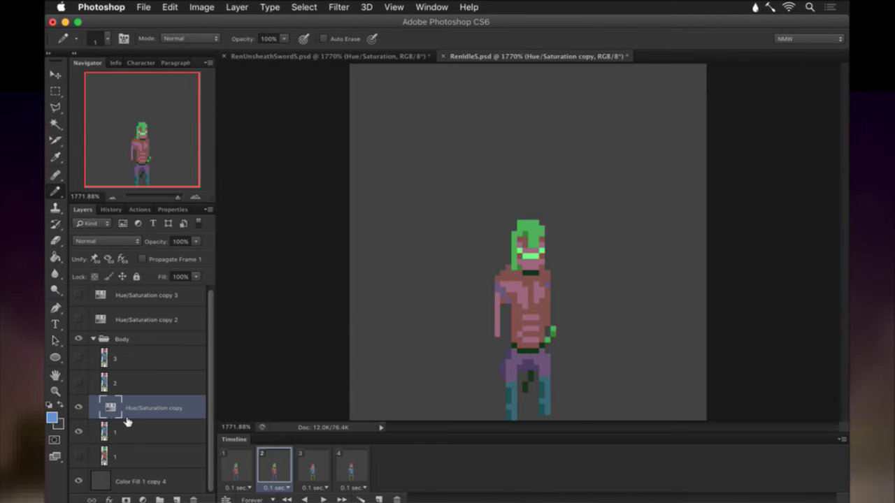
{"action": "left_click", "coordinate": [132, 429], "text": "shift"}
{"action": "right_click", "coordinate": [133, 430]}
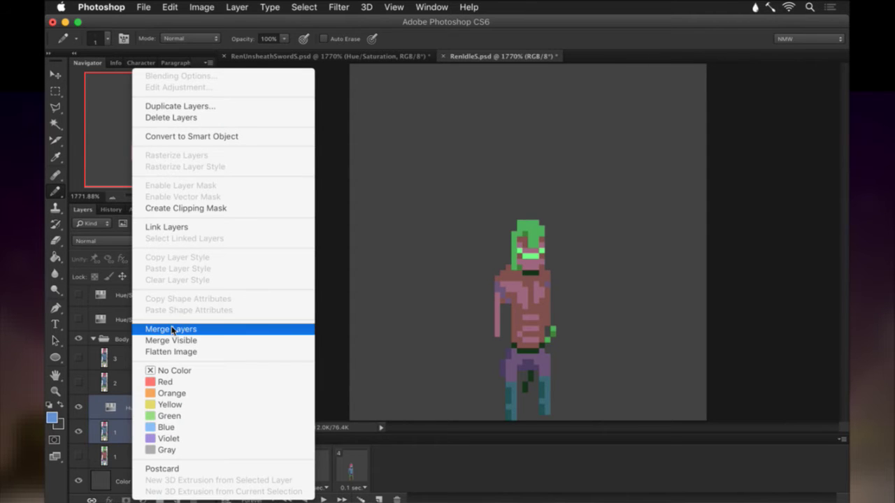
{"action": "left_click", "coordinate": [173, 331]}
Rename the merged frame 2 layer 2 and turn off Propagate Frame 1 for it.
{"action": "double_click", "coordinate": [135, 411]}
{"action": "type", "text": "2"}
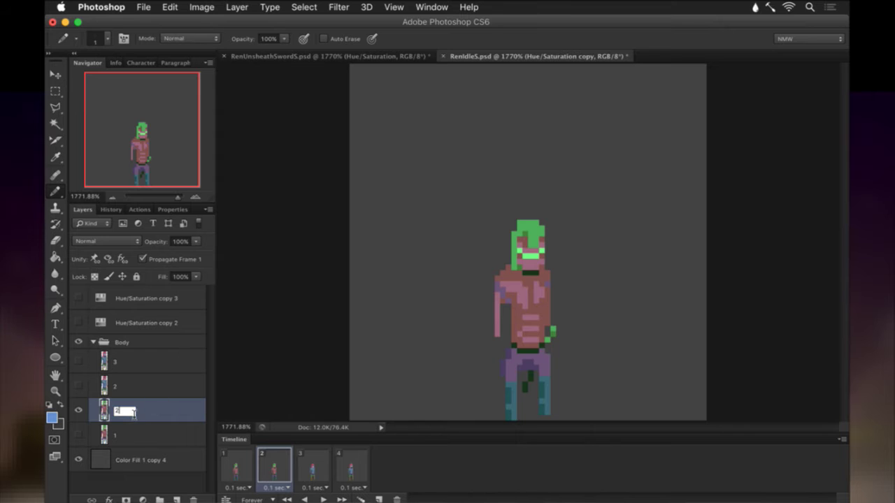
{"action": "key", "text": "Return"}
{"action": "left_click", "coordinate": [143, 259]}
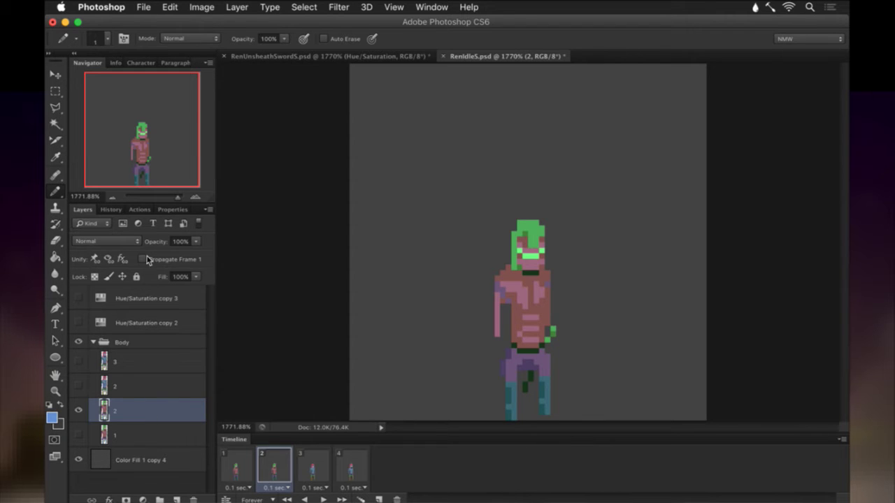
In frame 3, show Hue/Saturation copy 2 and move it directly above the original layer 2 in the Body group.
{"action": "left_click", "coordinate": [316, 474]}
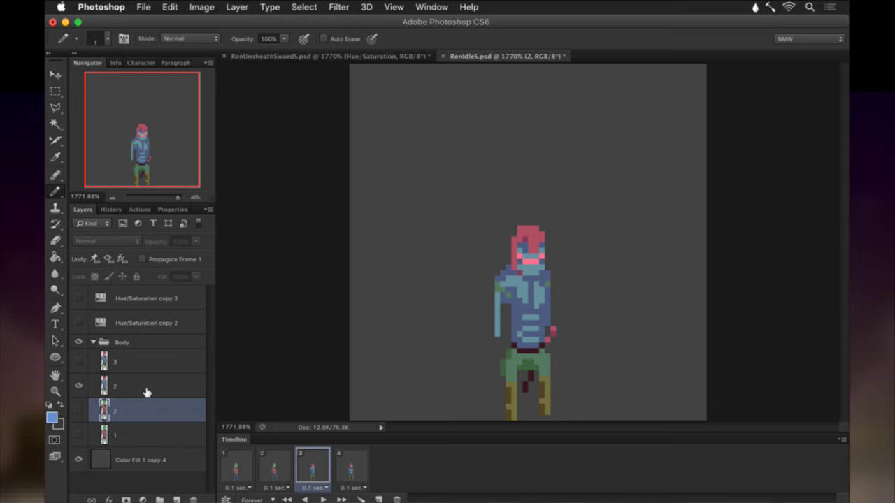
{"action": "left_click", "coordinate": [144, 386]}
{"action": "left_click", "coordinate": [98, 321]}
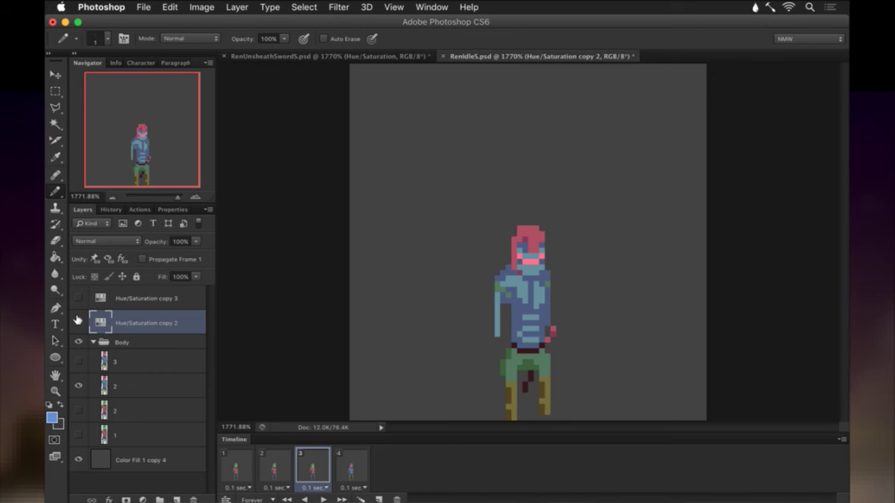
{"action": "left_click", "coordinate": [78, 320]}
{"action": "right_click", "coordinate": [102, 323]}
{"action": "left_click", "coordinate": [81, 328]}
{"action": "left_click_drag", "start_coordinate": [106, 318], "coordinate": [103, 374]}
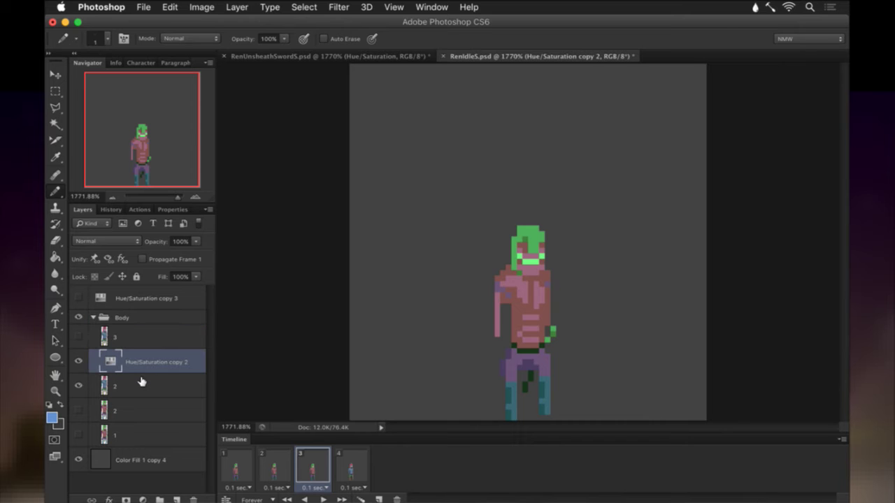
Duplicate the Hue/Saturation copy 3 adjustment, and merge Hue/Saturation copy 2 with the original layer 2 beneath it.
{"action": "left_click", "coordinate": [139, 297]}
{"action": "key", "text": "super+j"}
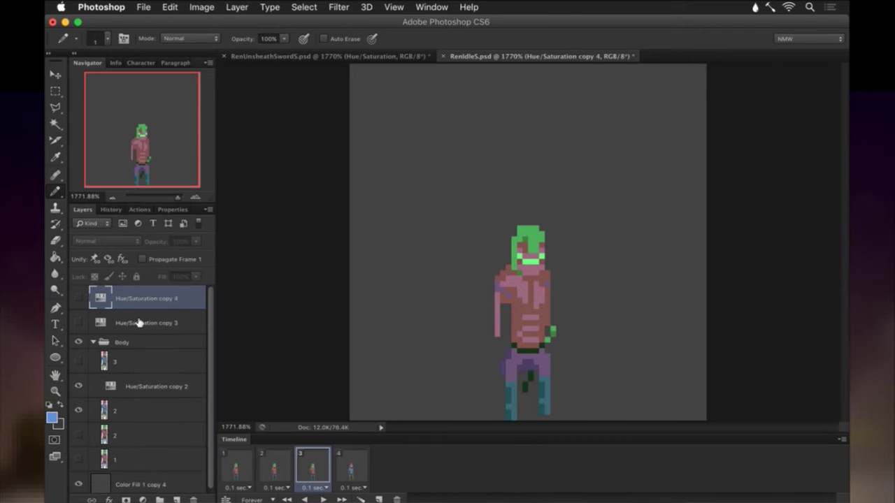
{"action": "left_click", "coordinate": [121, 380]}
{"action": "left_click", "coordinate": [121, 408], "text": "shift"}
{"action": "right_click", "coordinate": [121, 408]}
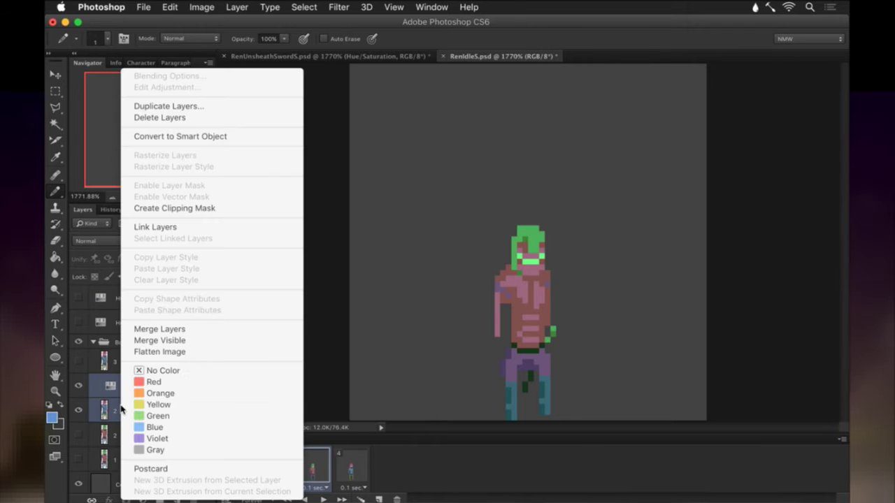
{"action": "left_click", "coordinate": [186, 330]}
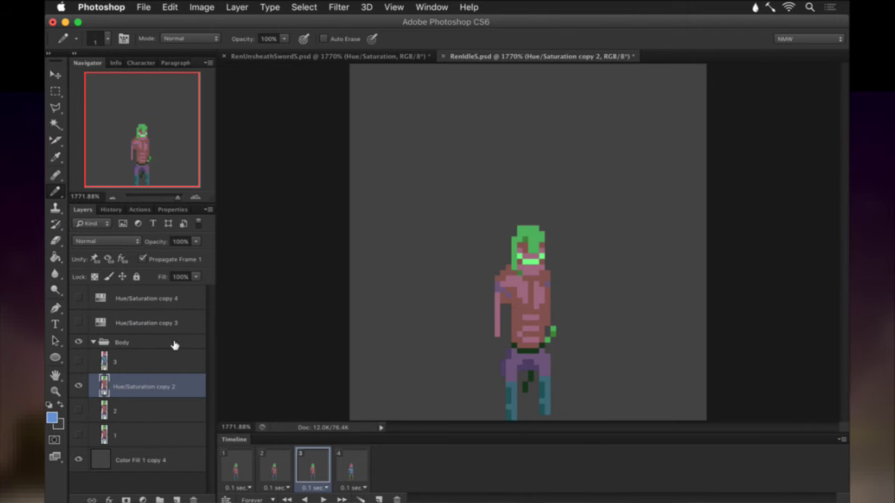
Turn off Propagate Frame 1 for the merged frame 3 layer and rename it 3.
{"action": "left_click", "coordinate": [144, 261]}
{"action": "double_click", "coordinate": [121, 387]}
{"action": "type", "text": "3"}
{"action": "key", "text": "Return"}
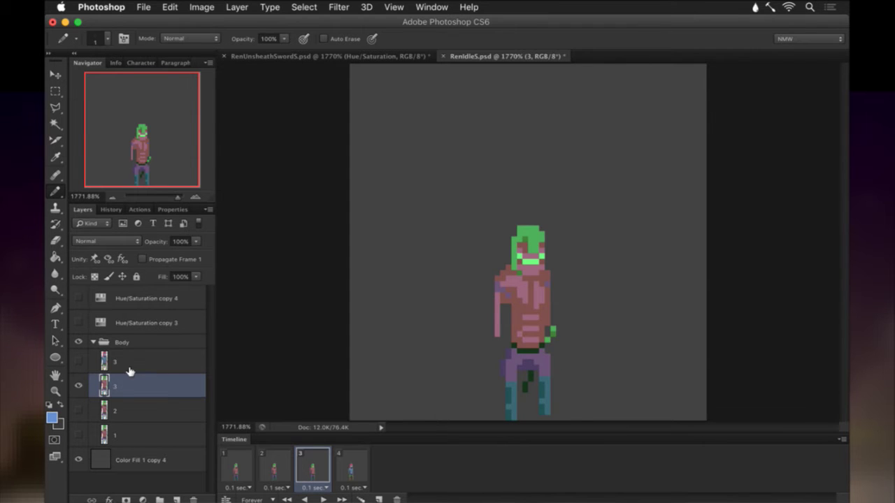
In frame 4, show Hue/Saturation copy 3, move it directly above the original layer 3 in the Body group, and merge the two.
{"action": "left_click", "coordinate": [129, 370]}
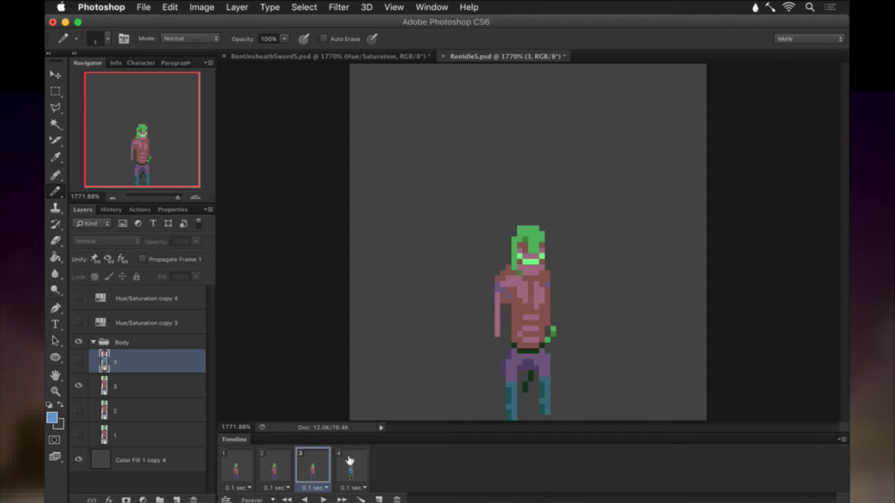
{"action": "left_click", "coordinate": [349, 462]}
{"action": "left_click", "coordinate": [79, 322]}
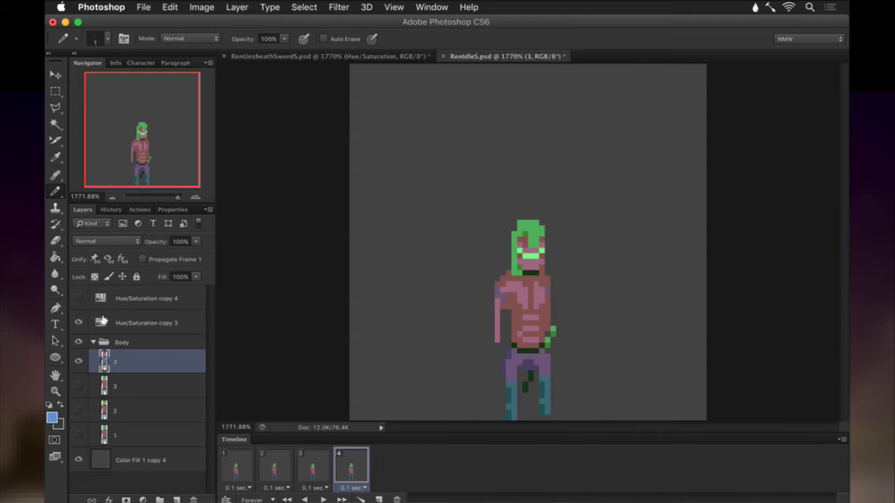
{"action": "left_click_drag", "start_coordinate": [101, 320], "coordinate": [116, 355]}
{"action": "left_click", "coordinate": [133, 359], "text": "shift"}
{"action": "right_click", "coordinate": [132, 359]}
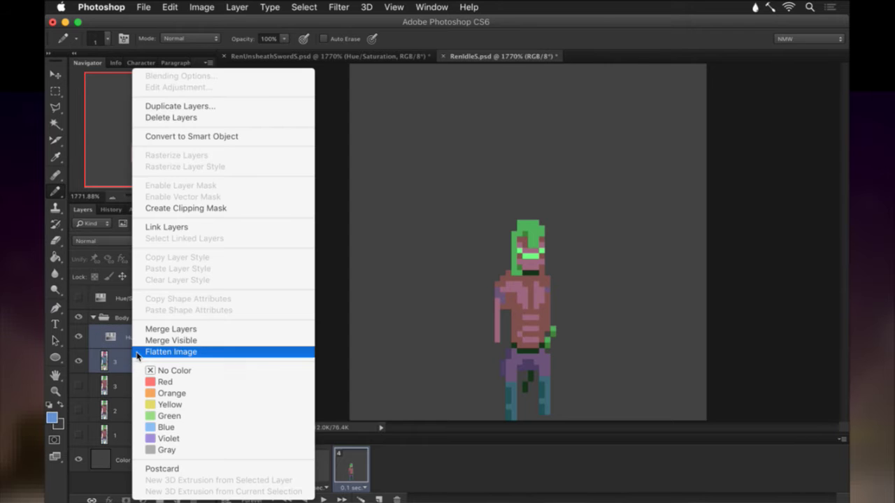
{"action": "left_click", "coordinate": [159, 334]}
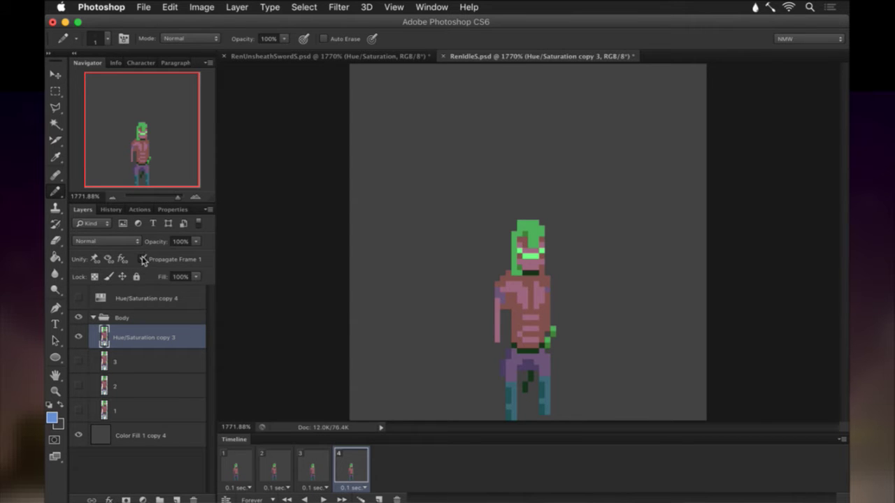
Turn off Propagate Frame 1 for the merged frame 4 layer and rename it $.
{"action": "double_click", "coordinate": [134, 336]}
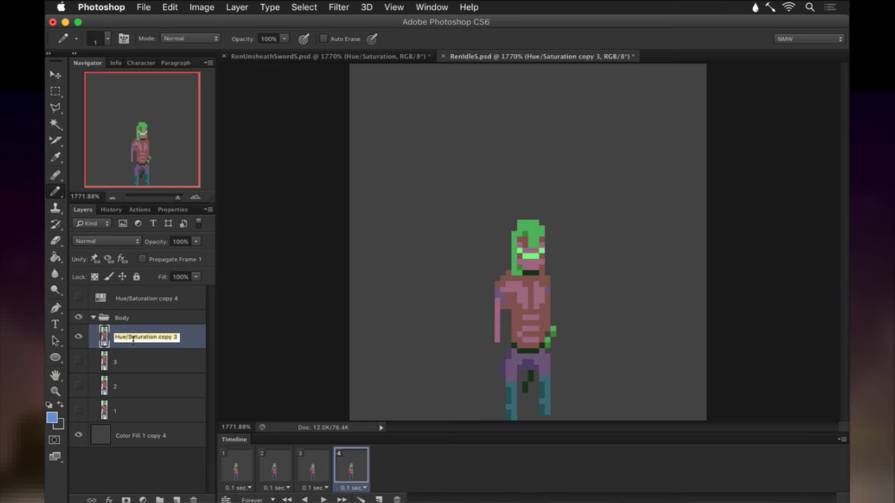
{"action": "key", "text": "Return"}
{"action": "key", "text": "4"}
{"action": "double_click", "coordinate": [133, 336]}
{"action": "type", "text": "5"}
{"action": "key", "text": "Return"}
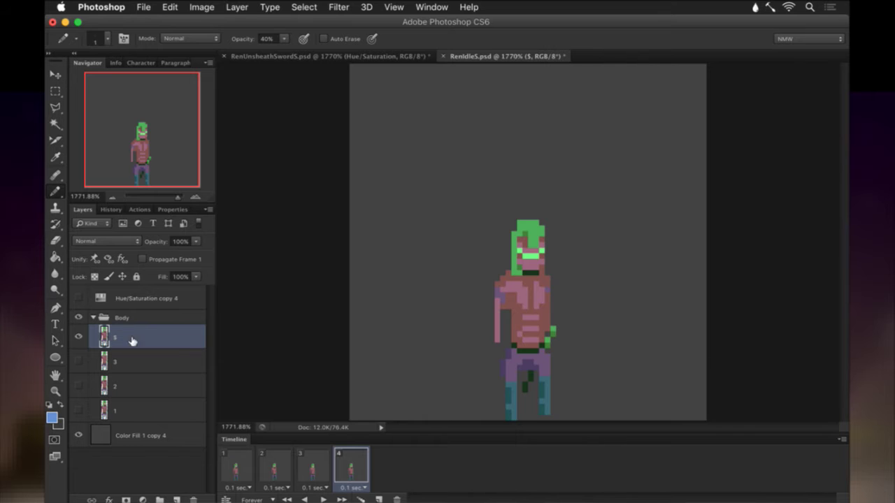
Preview the recolored idle animation from frame 1, and stop the playback.
{"action": "left_click", "coordinate": [314, 467]}
{"action": "left_click", "coordinate": [232, 466]}
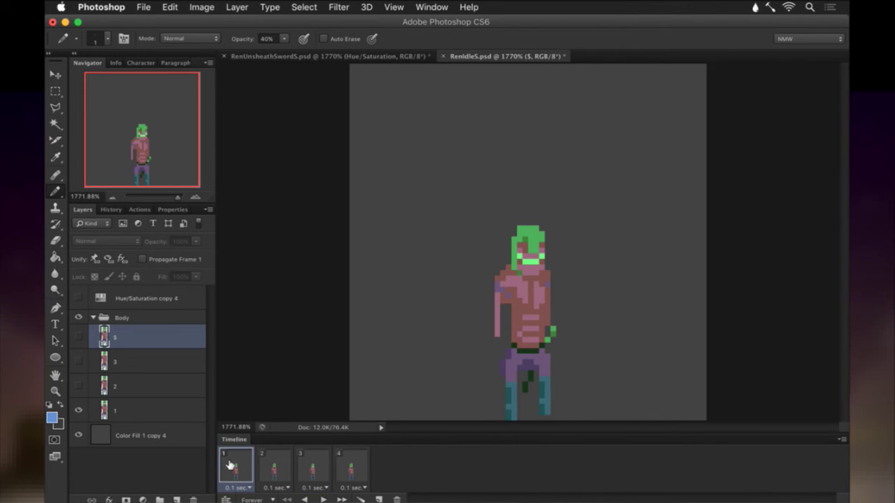
{"action": "left_click", "coordinate": [324, 500]}
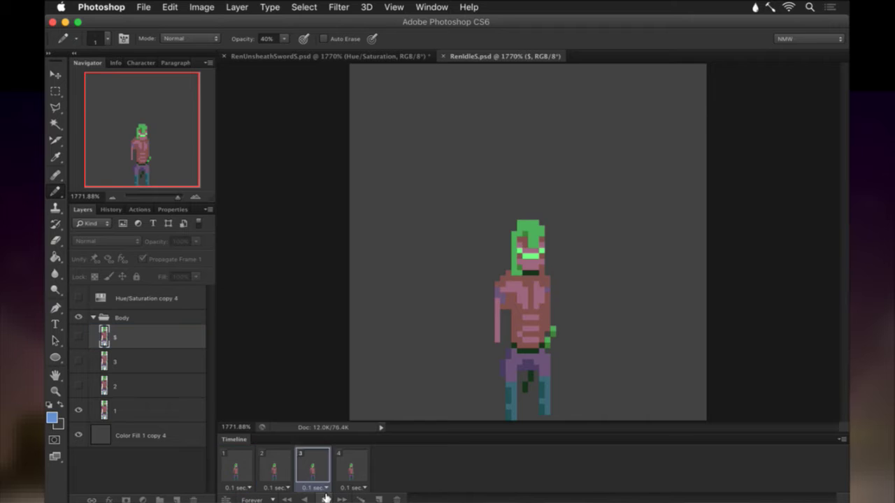
{"action": "left_click", "coordinate": [324, 500]}
Select all frames and render them without the Color Fill background as a 64 x 64 PNG image sequence named RenIdleS.png at 10 fps.
{"action": "left_click", "coordinate": [237, 466]}
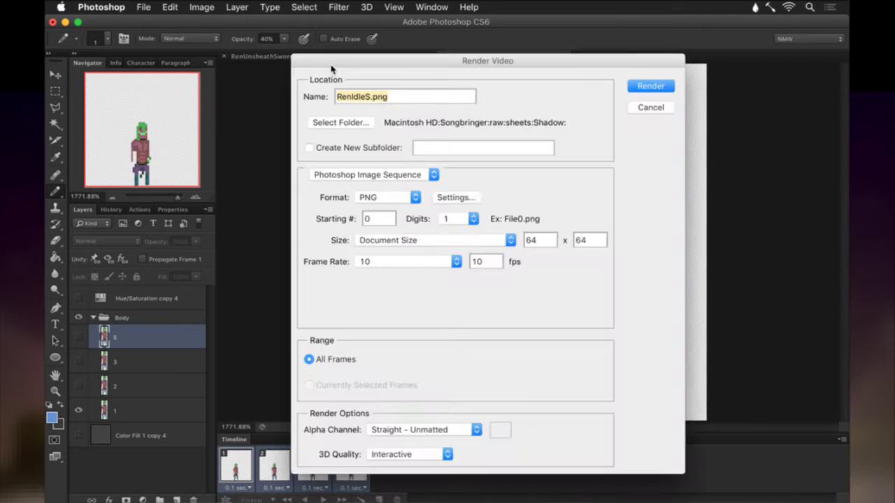
{"action": "key", "text": "Return"}
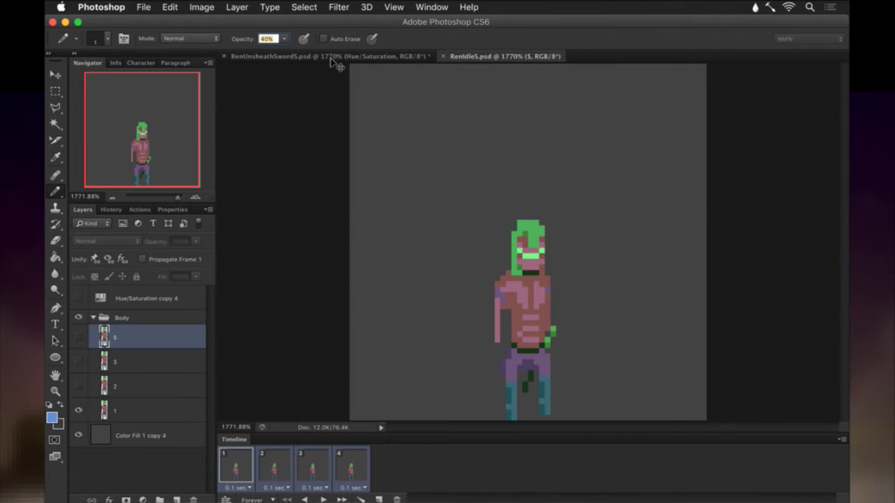
Switch to iTerm2 and search Ren.txt for the Kiel idle animation entry.
{"action": "key", "text": "super+Tab"}
{"action": "key", "text": "super+Tab"}
{"action": "key", "text": "super+Tab"}
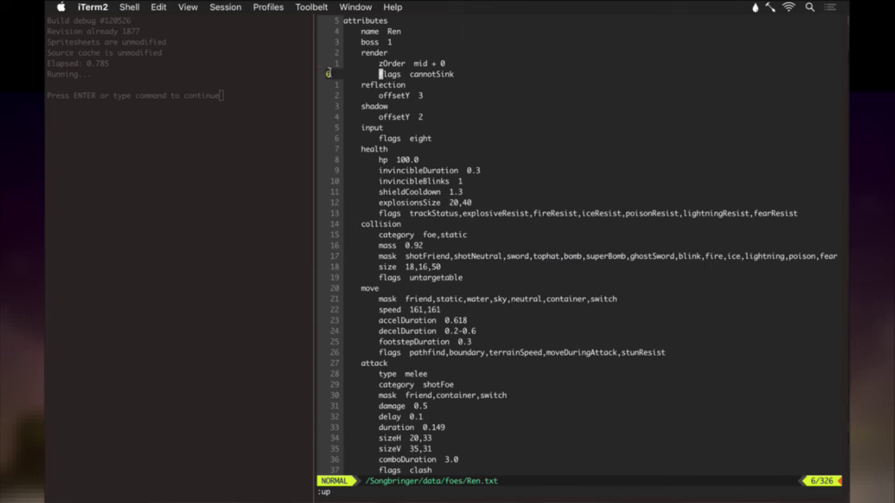
{"action": "type", "text": "/reielidle"}
{"action": "key", "text": "Return"}
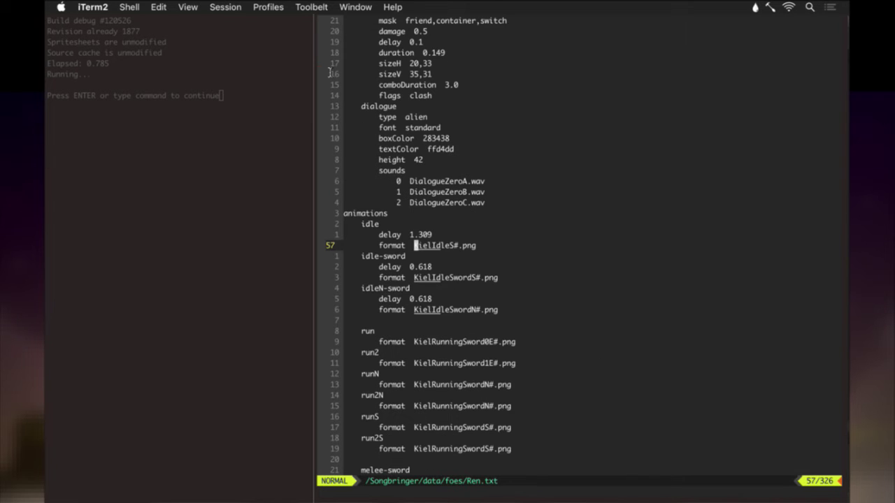
Search for kiel and replace it with Ren in the idle animation's format, making it RenIdleS#.png.
{"action": "type", "text": ":noh"}
{"action": "key", "text": "Return"}
{"action": "type", "text": "/kiel"}
{"action": "key", "text": "Return"}
{"action": "key", "text": "k"}
{"action": "key", "text": "k"}
{"action": "key", "text": "k"}
{"action": "key", "text": "k"}
{"action": "key", "text": "n"}
{"action": "type", "text": "gn"}
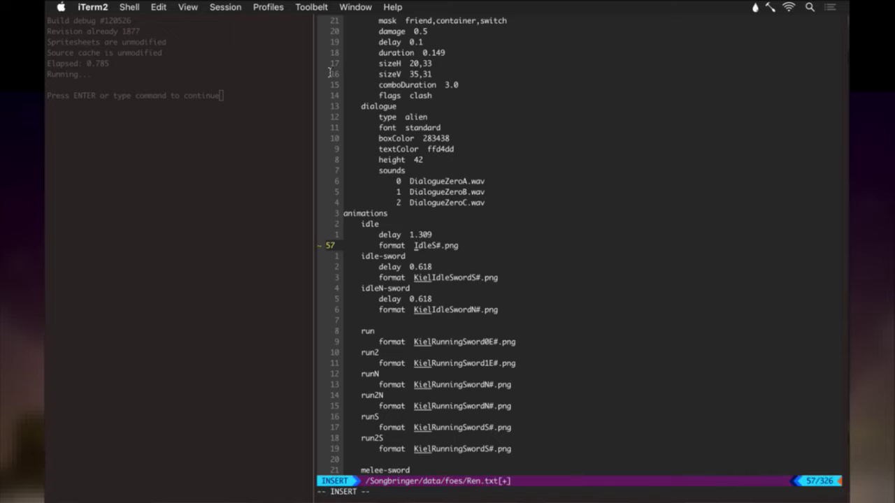
{"action": "type", "text": "Ren"}
{"action": "key", "text": "Escape"}
Try to apply the same Kiel-to-Ren replacement to the idle-sword animation's format.
{"action": "key", "text": "n"}
{"action": "key", "text": "period"}
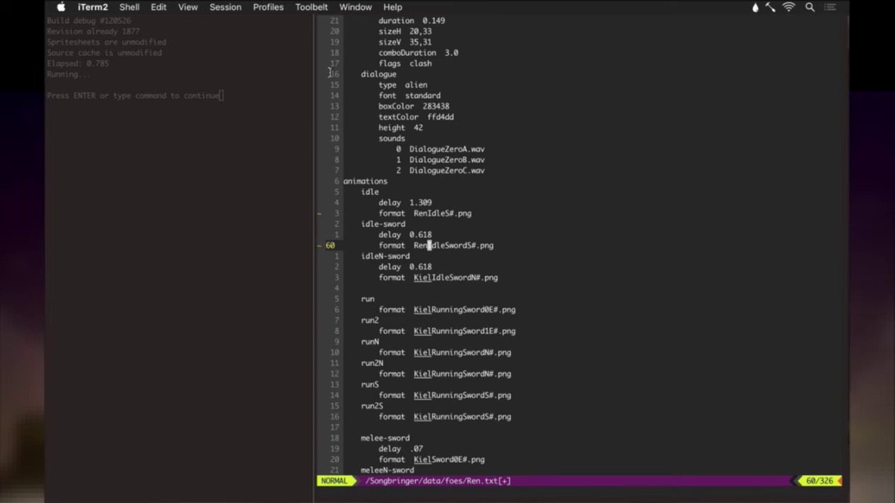
{"action": "key", "text": "u"}
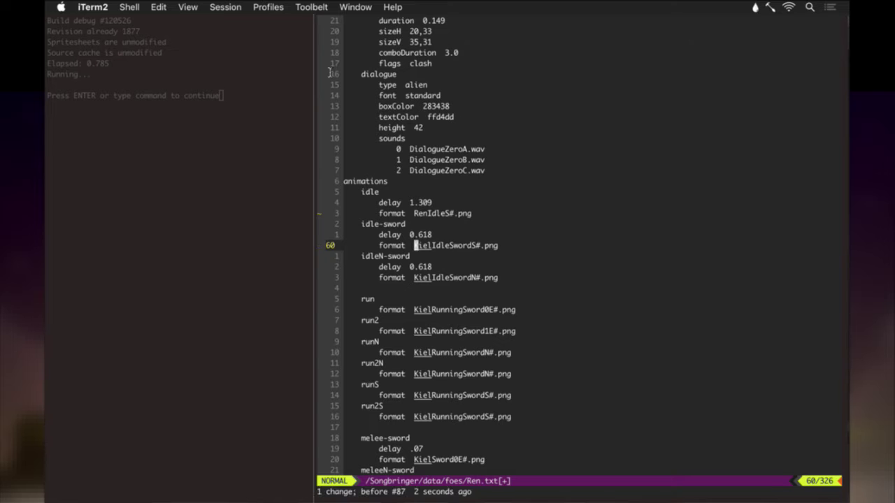
Save Ren.txt and switch back to Photoshop.
{"action": "type", "text": ":w"}
{"action": "key", "text": "Return"}
{"action": "key", "text": "super+Tab"}
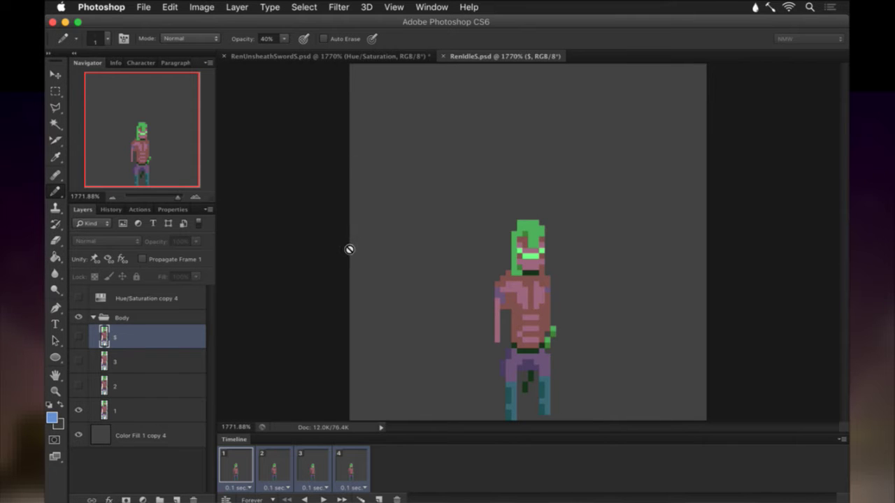
Copy the entire contents of layer 1, the figure with hat and cape, from RenUnsheathSwordS.psd.
{"action": "left_click", "coordinate": [286, 59]}
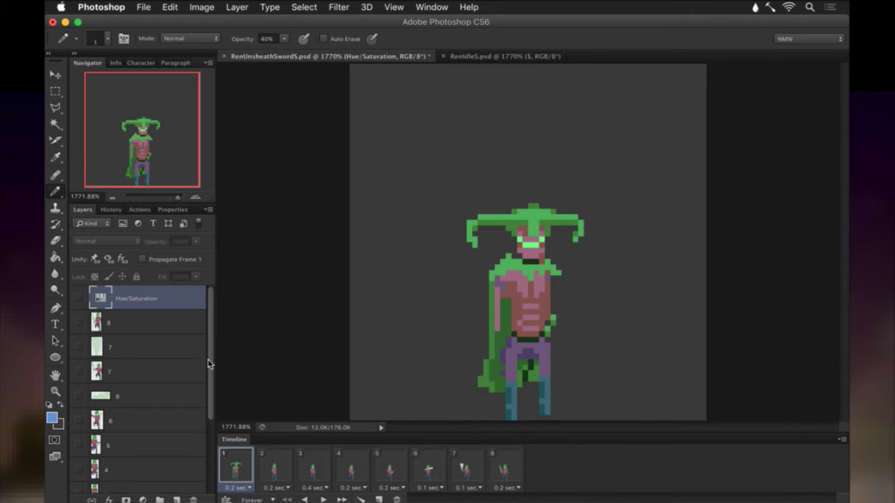
{"action": "scroll", "coordinate": [203, 392], "scroll_direction": "down", "scroll_amount": 5}
{"action": "left_click", "coordinate": [132, 456]}
{"action": "key", "text": "super+a"}
{"action": "key", "text": "super+c"}
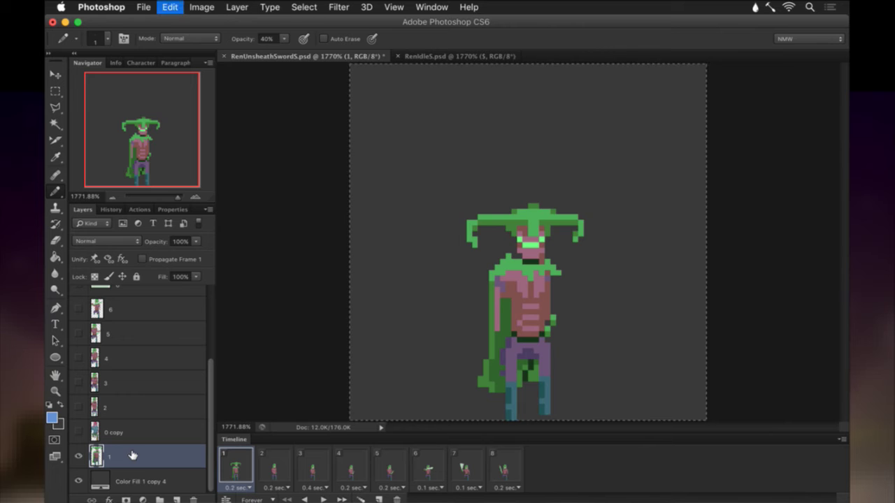
Paste the copied figure above layer 1 in RenIdleS.psd and align it over the existing body with the Move tool.
{"action": "left_click", "coordinate": [449, 55]}
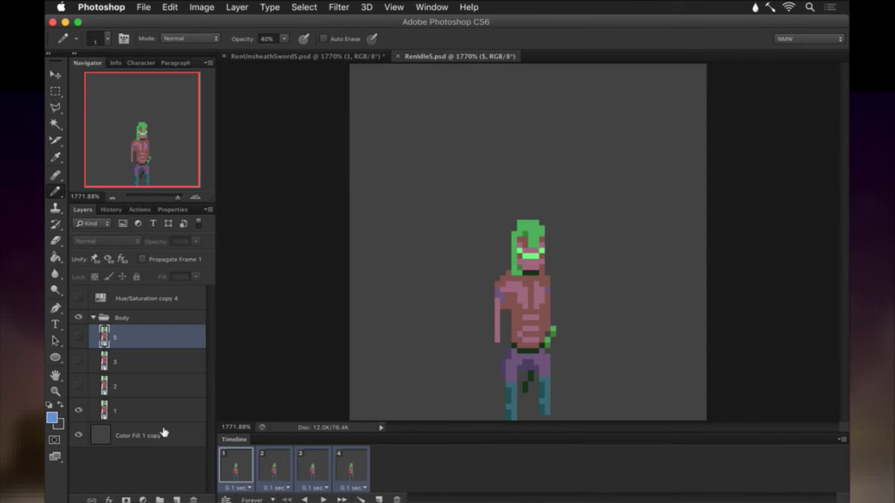
{"action": "left_click", "coordinate": [114, 409]}
{"action": "key", "text": "super+v"}
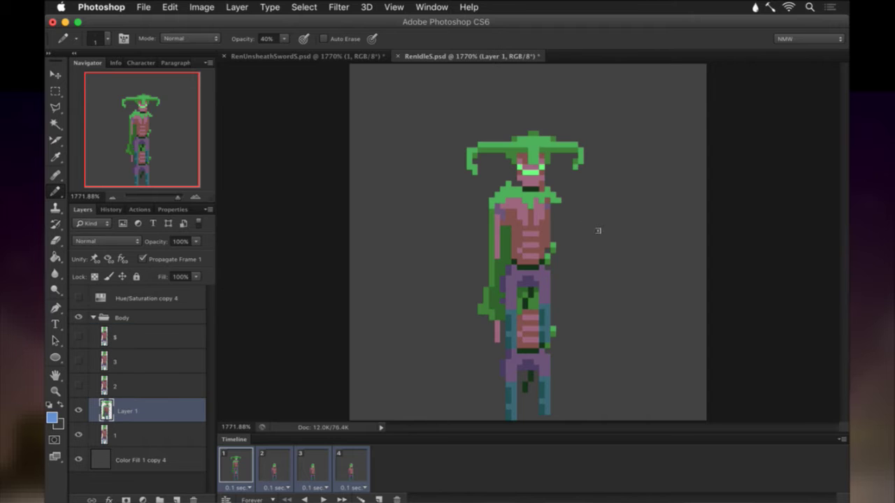
{"action": "key", "text": "v"}
{"action": "mouse_move", "coordinate": [544, 178]}
{"action": "left_mouse_down"}
{"action": "mouse_move", "coordinate": [412, 267]}
{"action": "mouse_move", "coordinate": [434, 243]}
{"action": "left_mouse_up"}
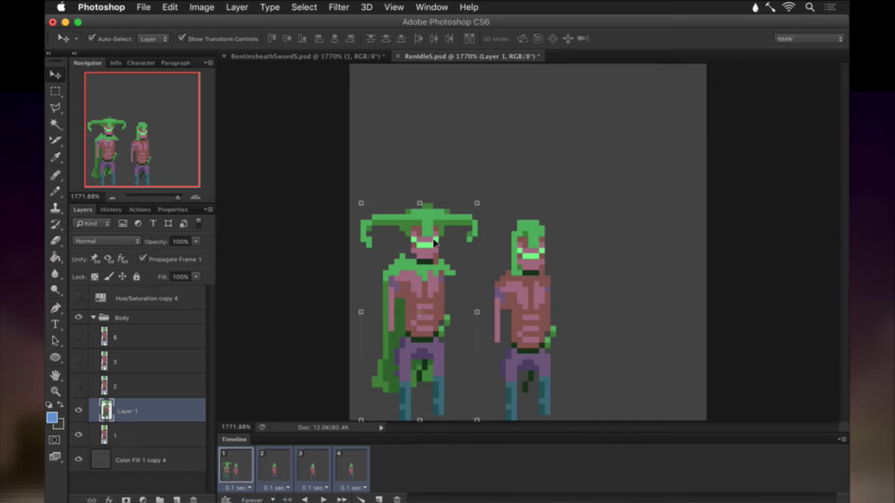
{"action": "left_click_drag", "start_coordinate": [423, 231], "coordinate": [523, 232]}
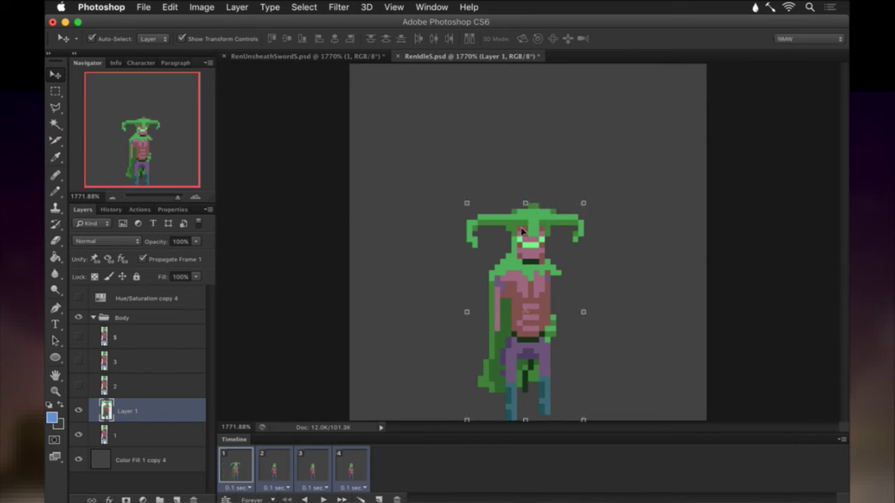
Hide the original layer 1 and rename the pasted hat-and-cape layer 1.
{"action": "left_click", "coordinate": [80, 436]}
{"action": "left_click", "coordinate": [129, 428]}
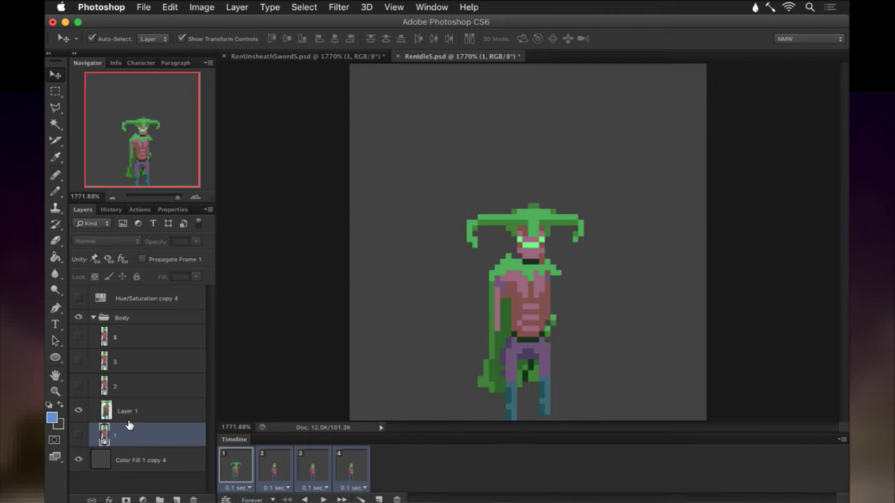
{"action": "double_click", "coordinate": [129, 411]}
{"action": "type", "text": "1"}
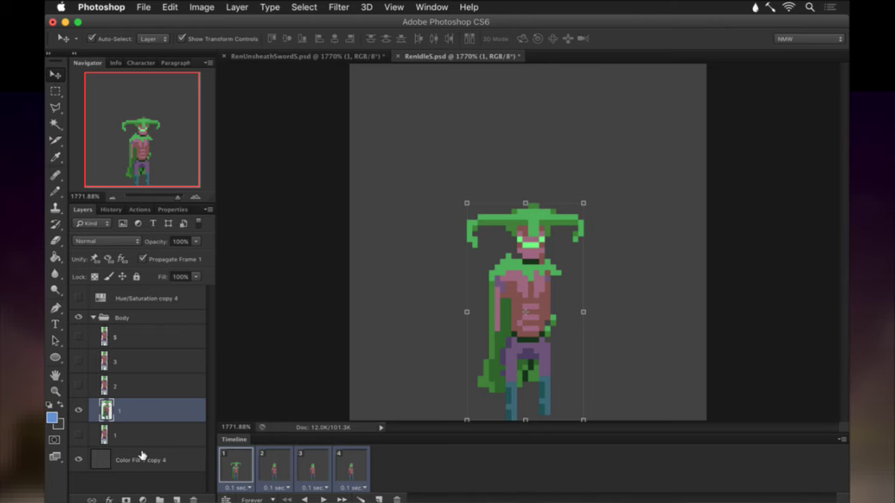
Try to delete the original layer 1 beneath the hat-and-cape layer.
{"action": "left_click", "coordinate": [137, 430]}
{"action": "left_click", "coordinate": [194, 501]}
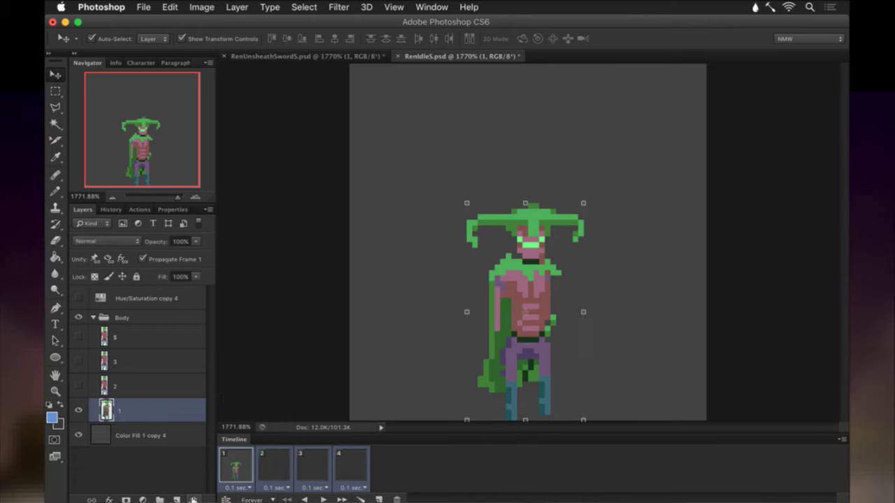
{"action": "left_click", "coordinate": [149, 260]}
{"action": "left_click", "coordinate": [149, 259]}
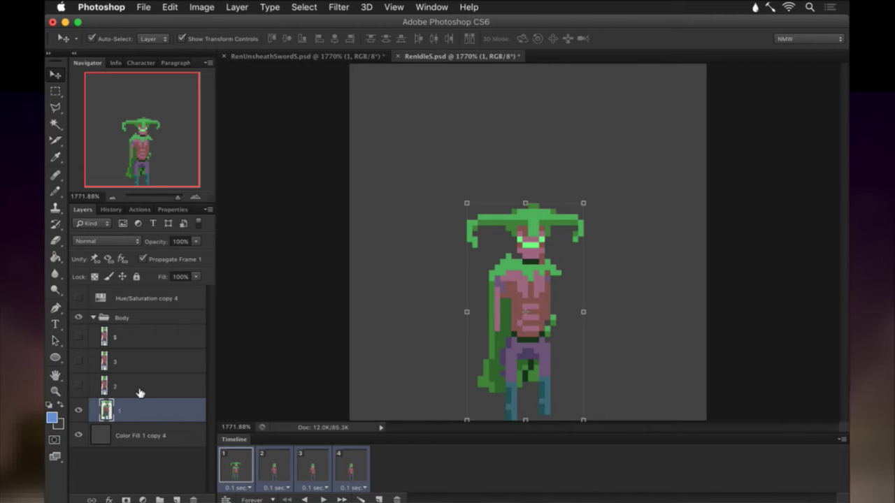
{"action": "key", "text": "super+z"}
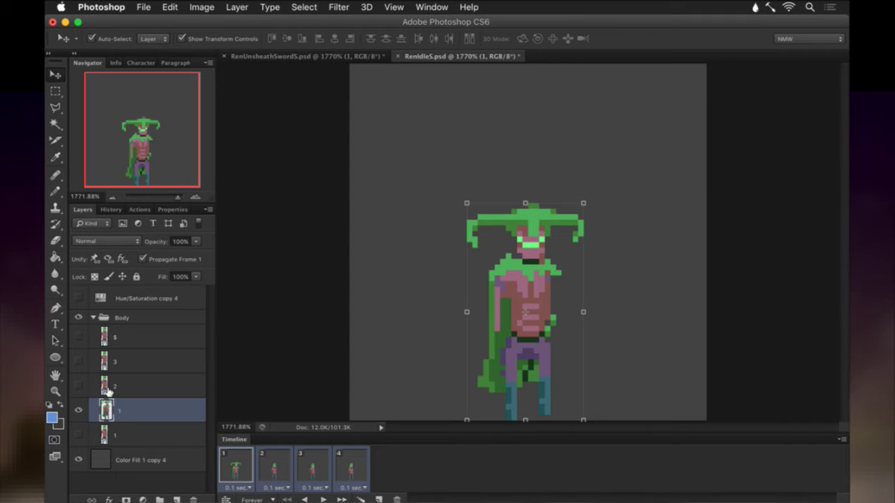
Place the original layer 1 above the hat-and-cape layer and toggle its visibility to compare the two poses.
{"action": "left_click_drag", "start_coordinate": [106, 434], "coordinate": [106, 396]}
{"action": "left_click", "coordinate": [115, 434]}
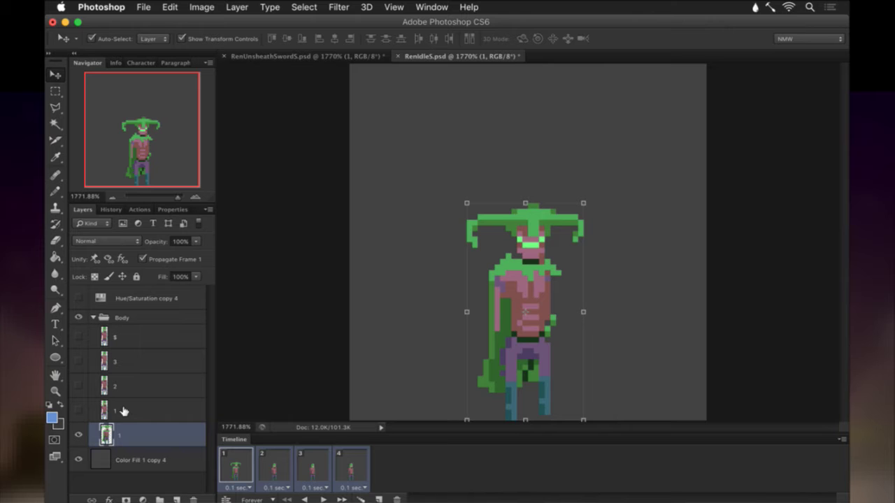
{"action": "left_click", "coordinate": [78, 410]}
{"action": "left_click", "coordinate": [79, 408]}
{"action": "left_click", "coordinate": [79, 408]}
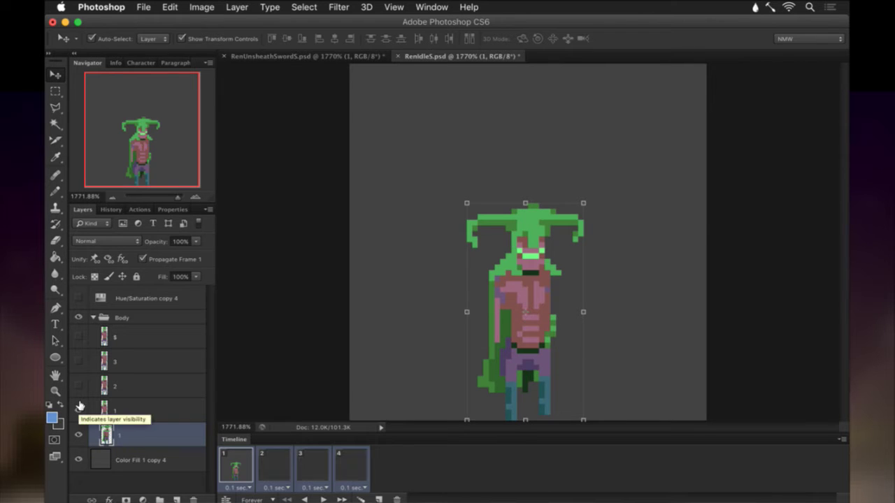
{"action": "left_click", "coordinate": [79, 409]}
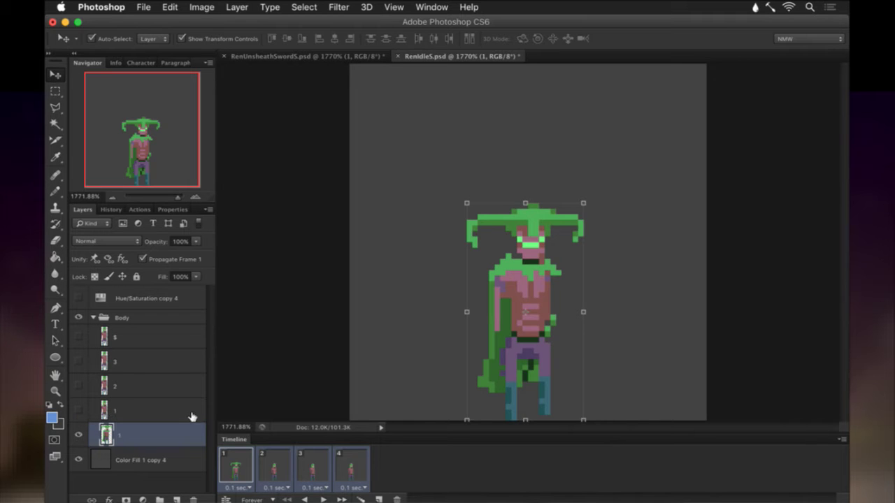
In frame 2, duplicate the hat-and-cape layer and arrange the copy directly below the original layer 1.
{"action": "left_click", "coordinate": [267, 469]}
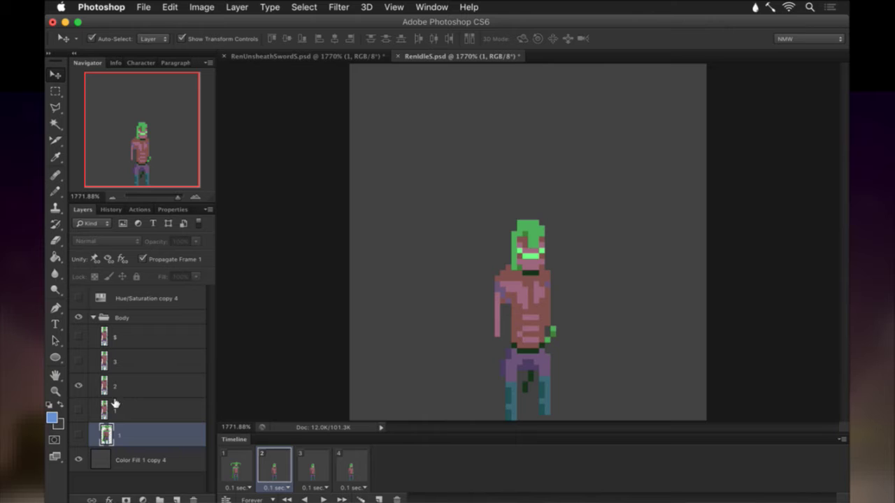
{"action": "key", "text": "super+j"}
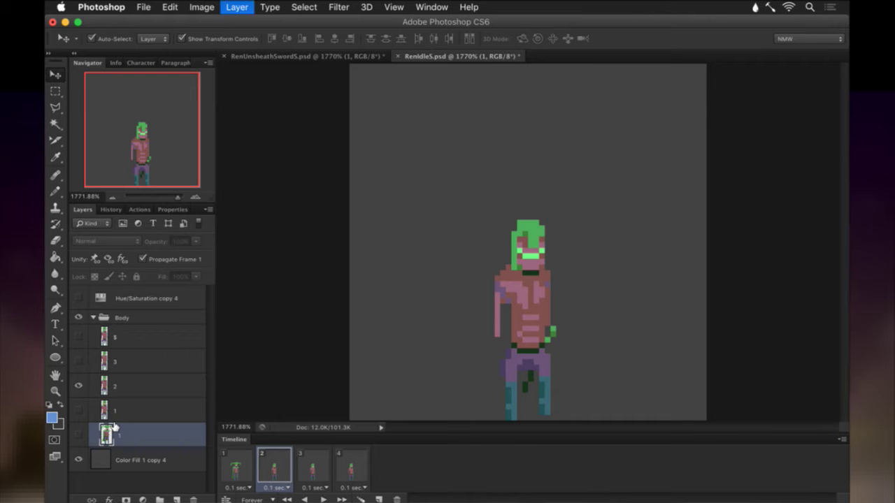
{"action": "left_click_drag", "start_coordinate": [105, 434], "coordinate": [135, 395]}
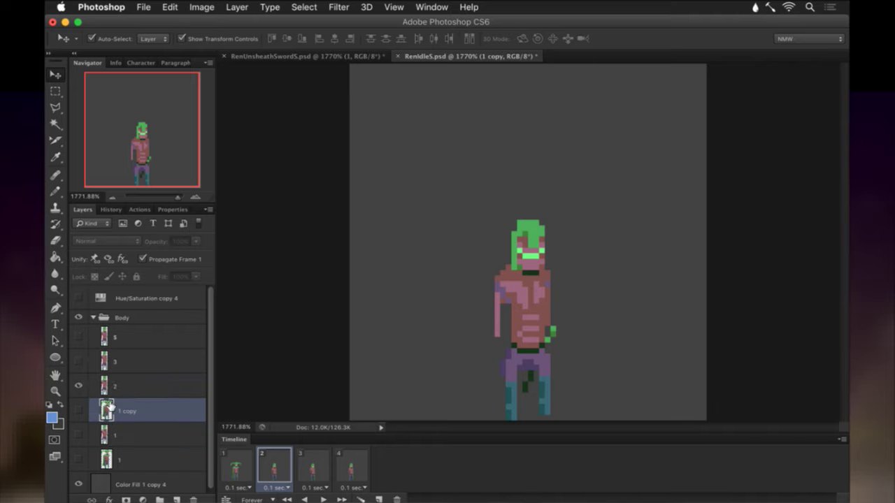
{"action": "left_click_drag", "start_coordinate": [108, 434], "coordinate": [86, 406]}
In frame 2, toggle layer 2 and the original layer 1 to compare their poses.
{"action": "left_click", "coordinate": [81, 408]}
{"action": "left_click", "coordinate": [79, 386]}
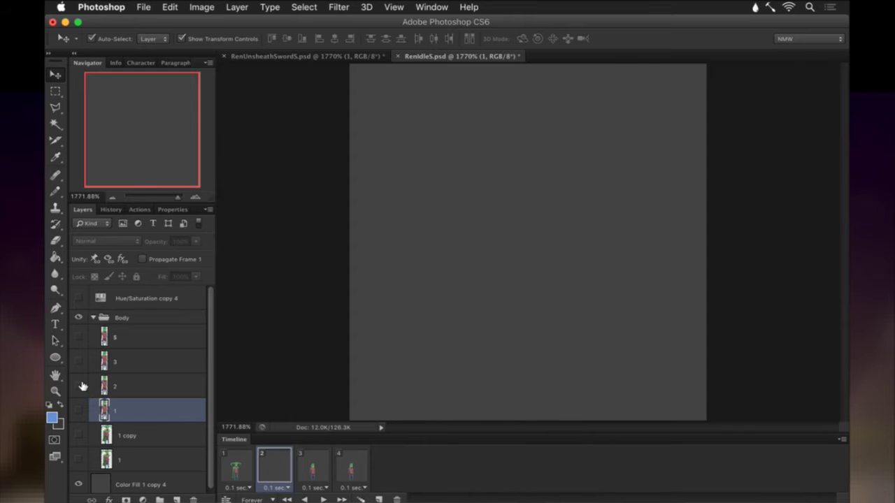
{"action": "left_click", "coordinate": [78, 406]}
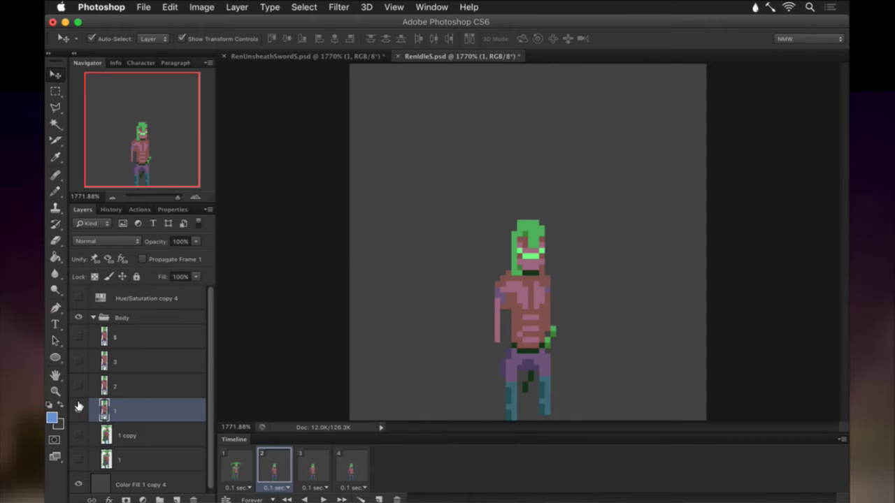
{"action": "left_click", "coordinate": [79, 407]}
{"action": "left_click", "coordinate": [79, 386]}
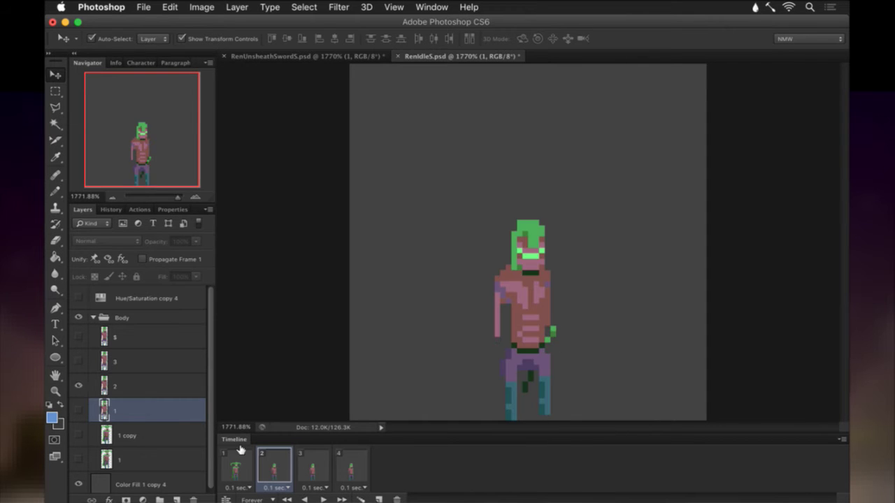
In frame 1, show the original layer 1 and hide the hat-and-cape layer 1.
{"action": "left_click", "coordinate": [236, 461]}
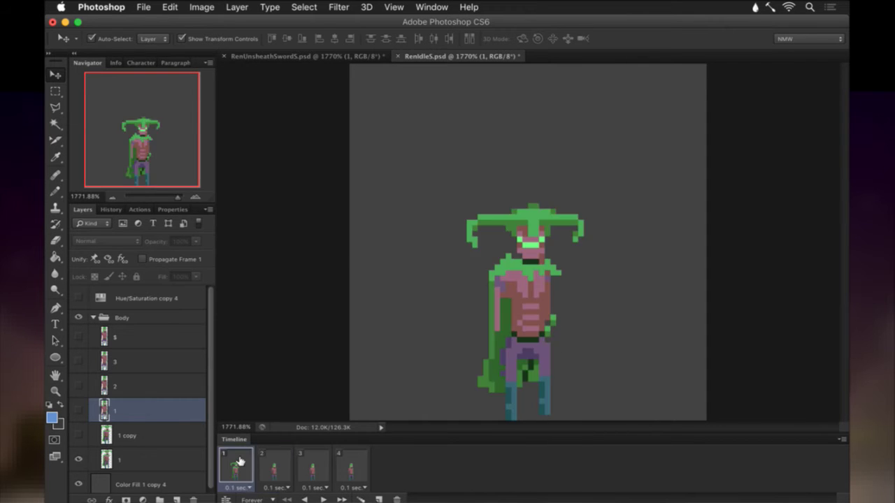
{"action": "left_click", "coordinate": [79, 409]}
{"action": "left_click", "coordinate": [79, 462]}
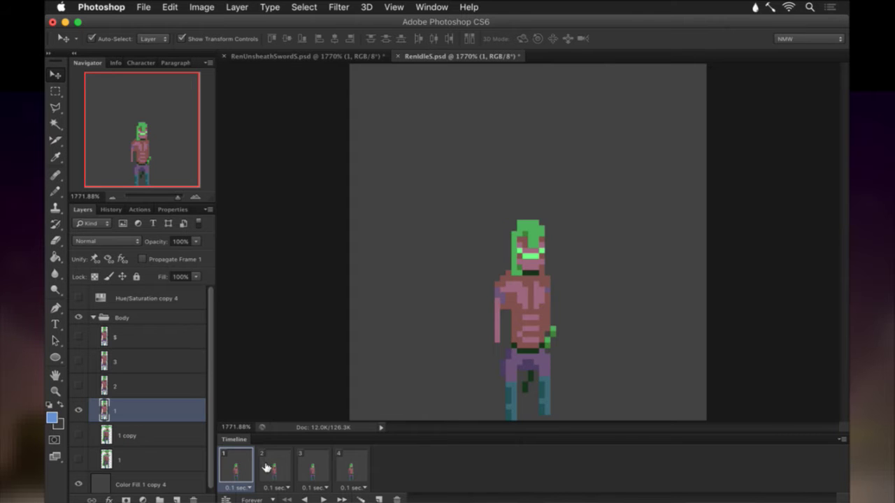
Step back and forth through frames 1 to 4 to examine how the idle pose changes.
{"action": "left_click", "coordinate": [266, 467]}
{"action": "left_click", "coordinate": [251, 467]}
{"action": "left_click", "coordinate": [276, 464]}
{"action": "left_click", "coordinate": [312, 464]}
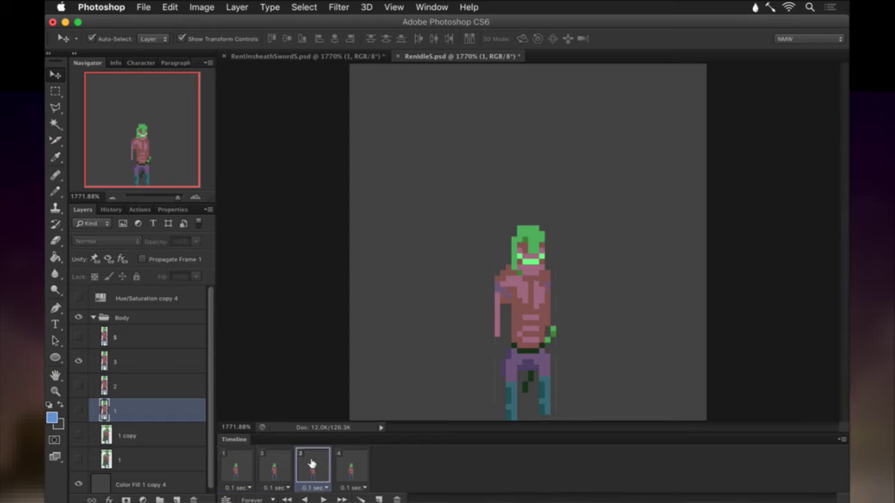
{"action": "left_click", "coordinate": [353, 465]}
{"action": "left_click", "coordinate": [323, 465]}
{"action": "left_click", "coordinate": [357, 463]}
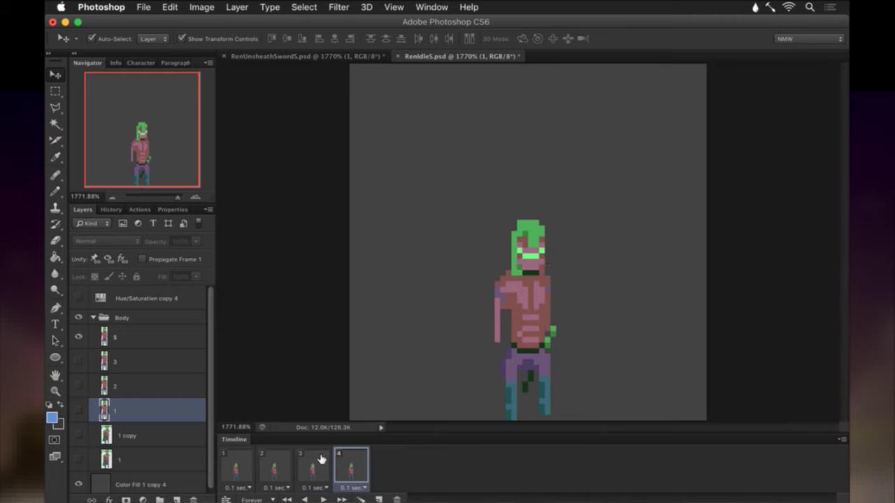
{"action": "left_click", "coordinate": [282, 457]}
{"action": "left_click", "coordinate": [236, 466]}
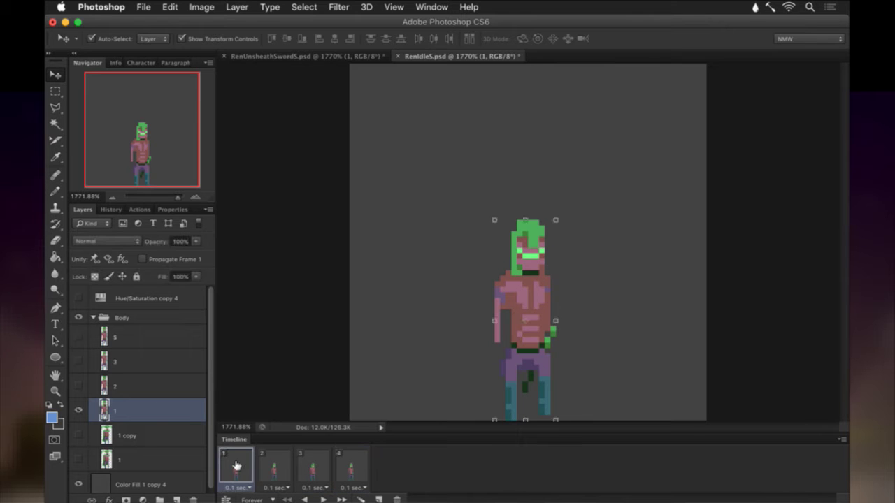
{"action": "left_click", "coordinate": [273, 461]}
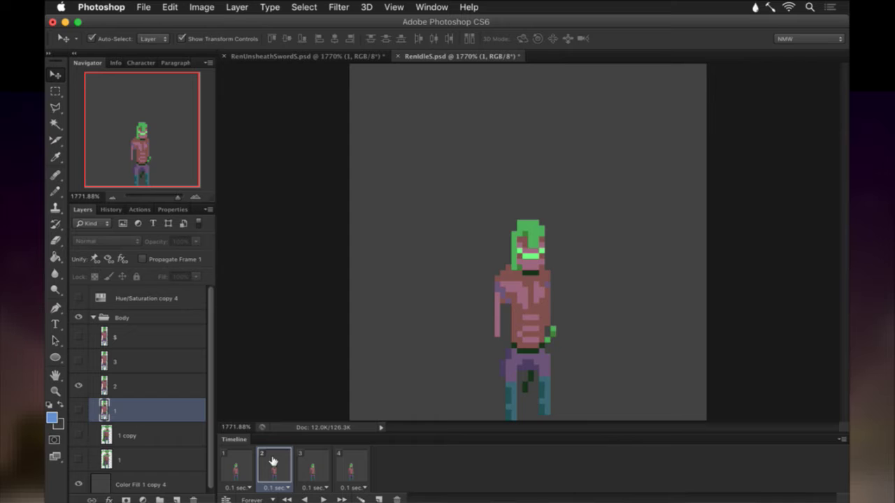
{"action": "left_click", "coordinate": [246, 461]}
{"action": "left_click", "coordinate": [269, 462]}
{"action": "left_click", "coordinate": [308, 464]}
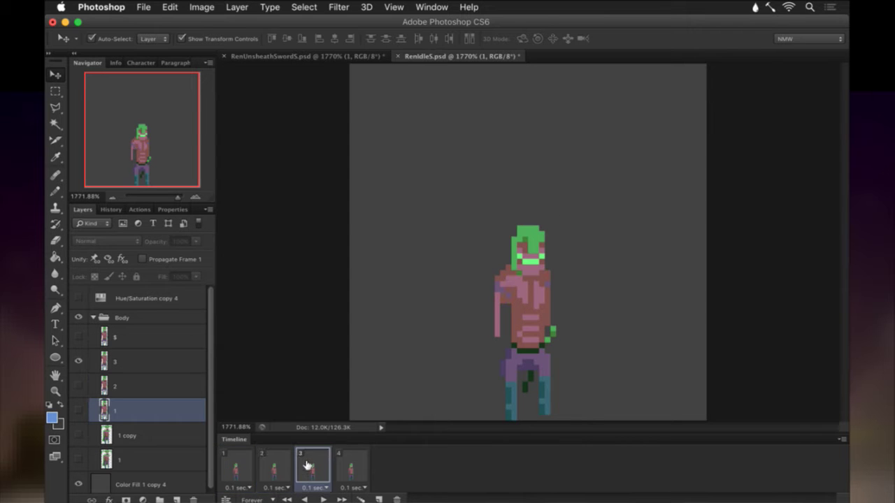
{"action": "left_click", "coordinate": [352, 461]}
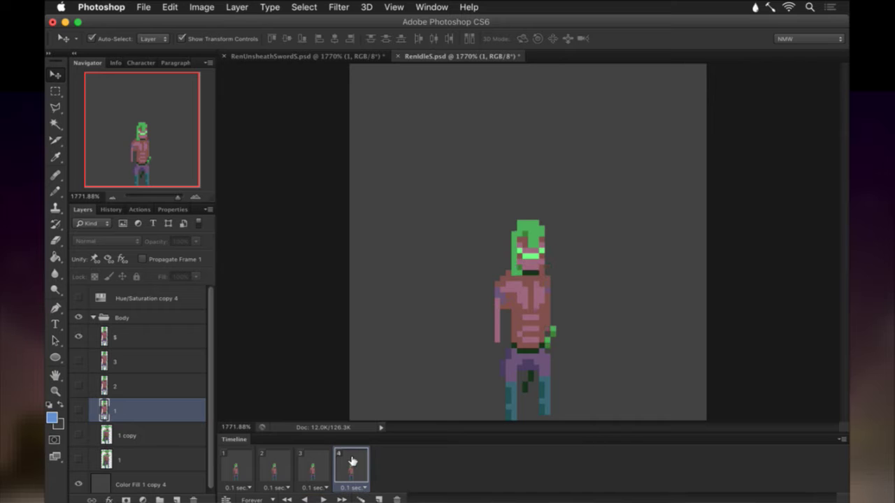
{"action": "left_click", "coordinate": [248, 467]}
{"action": "left_click", "coordinate": [281, 468]}
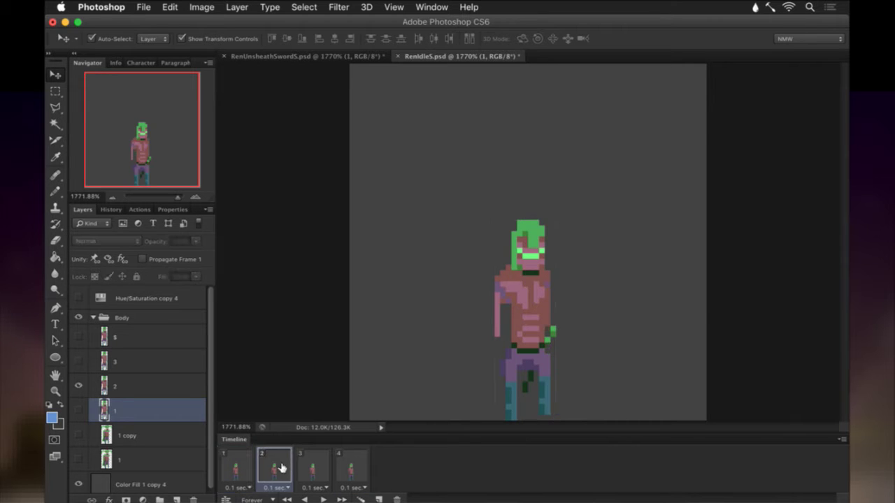
{"action": "left_click", "coordinate": [308, 467]}
{"action": "left_click", "coordinate": [349, 464]}
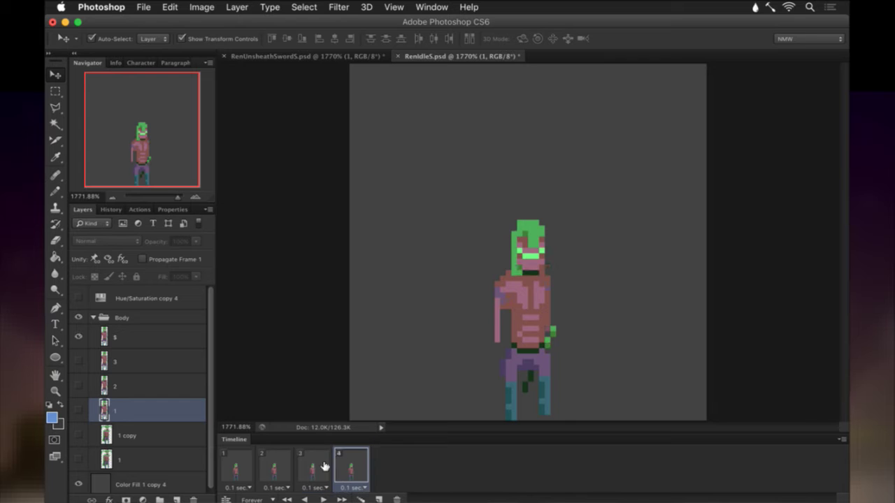
Duplicate frames 1 to 4 so the copies follow as frames 5 to 8.
{"action": "left_click", "coordinate": [243, 466]}
{"action": "left_click", "coordinate": [361, 461], "text": "shift"}
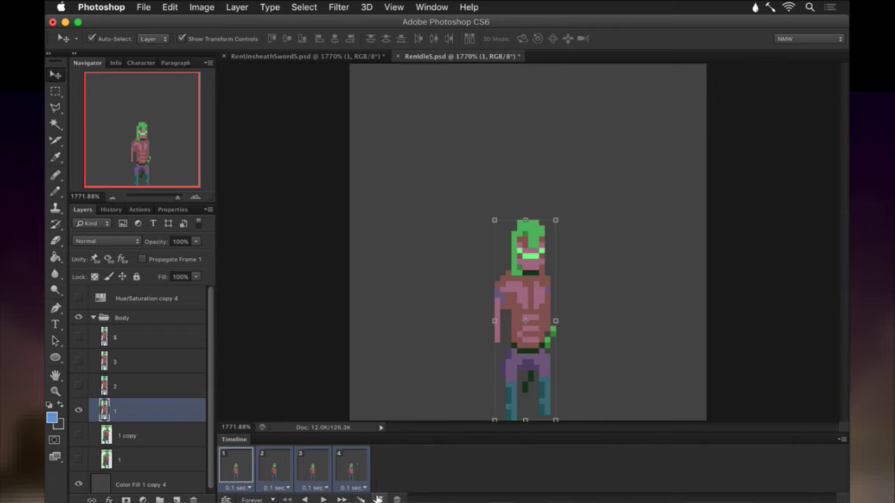
{"action": "left_click", "coordinate": [377, 499]}
{"action": "left_click", "coordinate": [384, 469]}
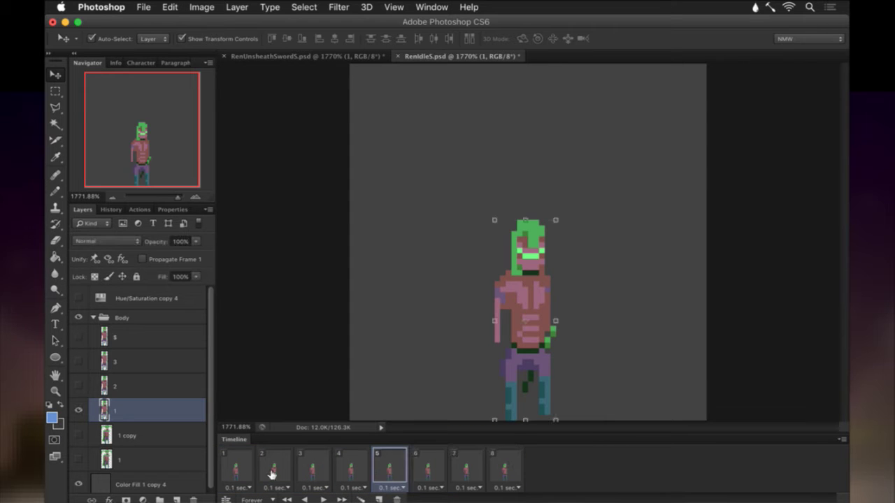
In frame 5, hide the original layer 1 and show the hat-and-cape layer 1.
{"action": "left_click", "coordinate": [78, 410]}
{"action": "left_click", "coordinate": [77, 459]}
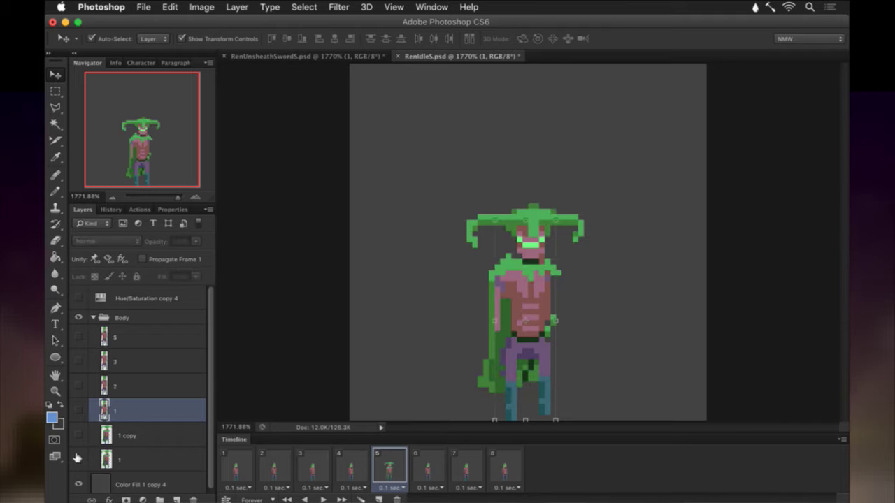
{"action": "left_click", "coordinate": [105, 459]}
{"action": "key", "text": "m"}
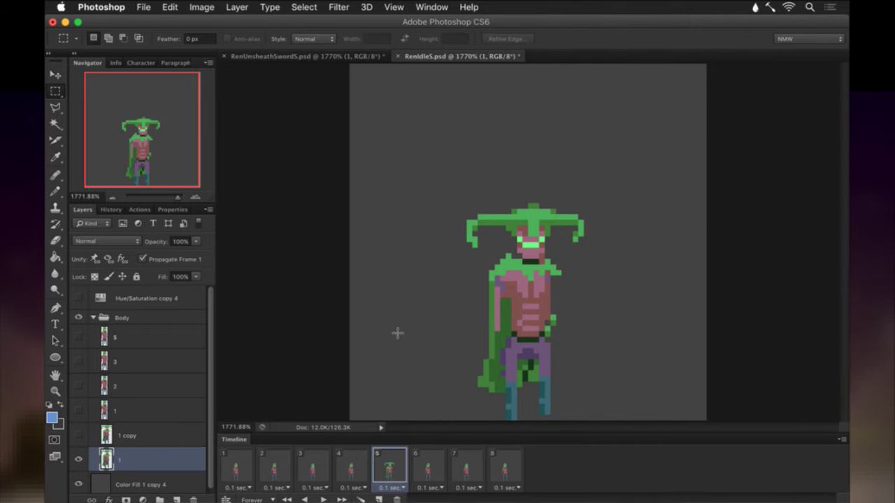
In frame 6, show the 1 copy layer beneath layer 2 and erase the head and legs from layer 2.
{"action": "left_click", "coordinate": [429, 468]}
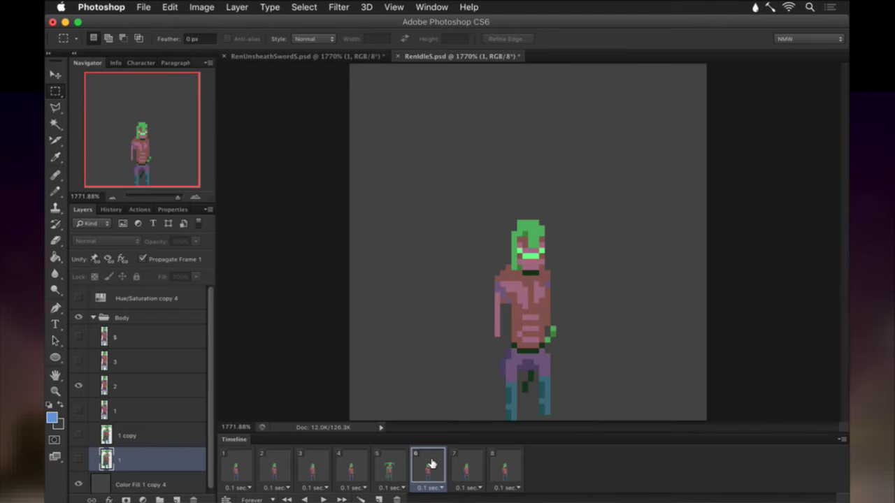
{"action": "left_click", "coordinate": [78, 435]}
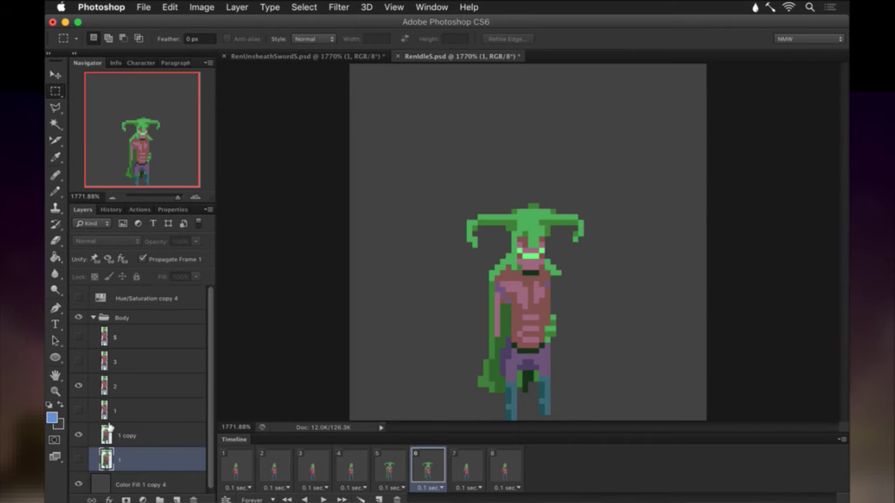
{"action": "left_click", "coordinate": [105, 386]}
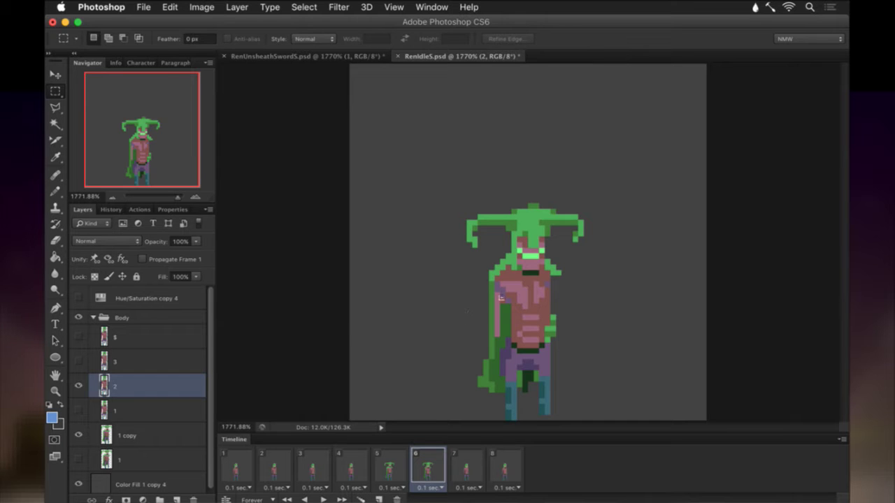
{"action": "key", "text": "e"}
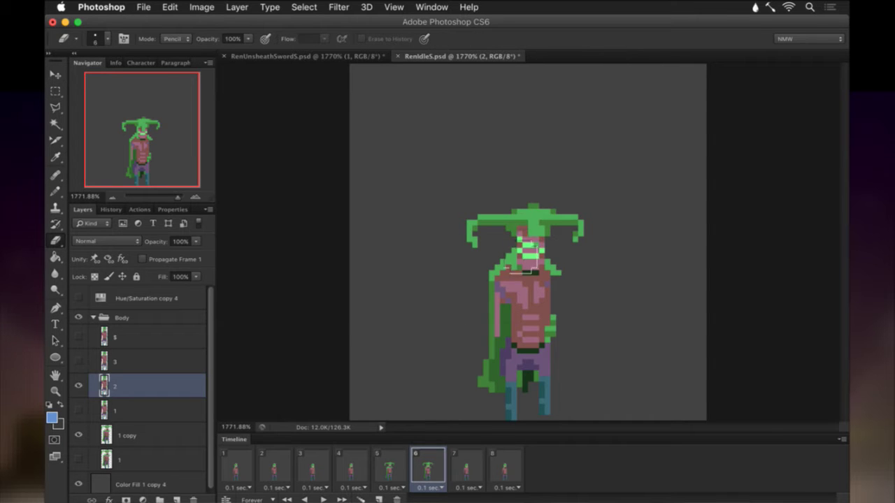
{"action": "left_click_drag", "start_coordinate": [526, 252], "coordinate": [531, 242]}
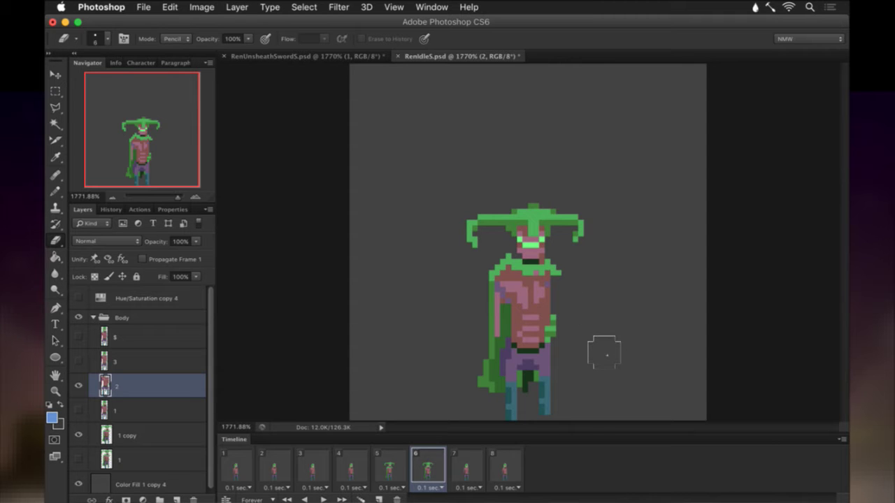
{"action": "left_click_drag", "start_coordinate": [497, 391], "coordinate": [564, 399]}
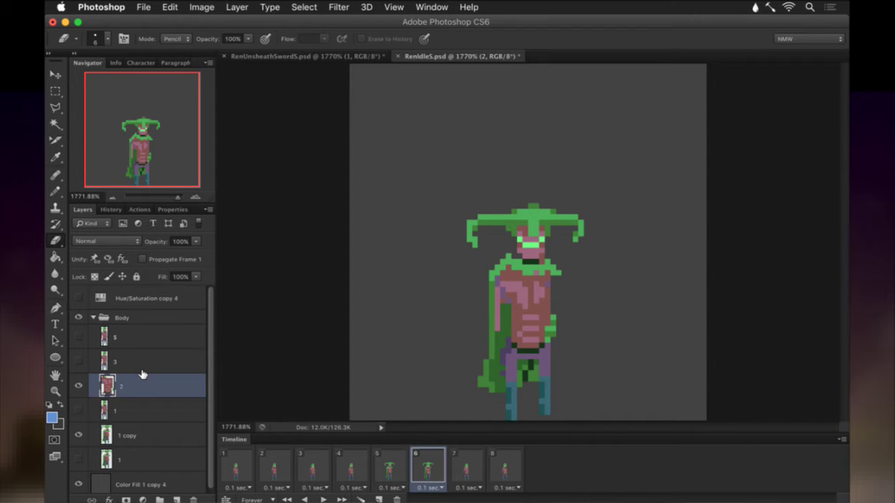
Nudge the torso on layer 2 up one pixel and place the layer directly above the 1 copy layer.
{"action": "key", "text": "v"}
{"action": "key", "text": "Up"}
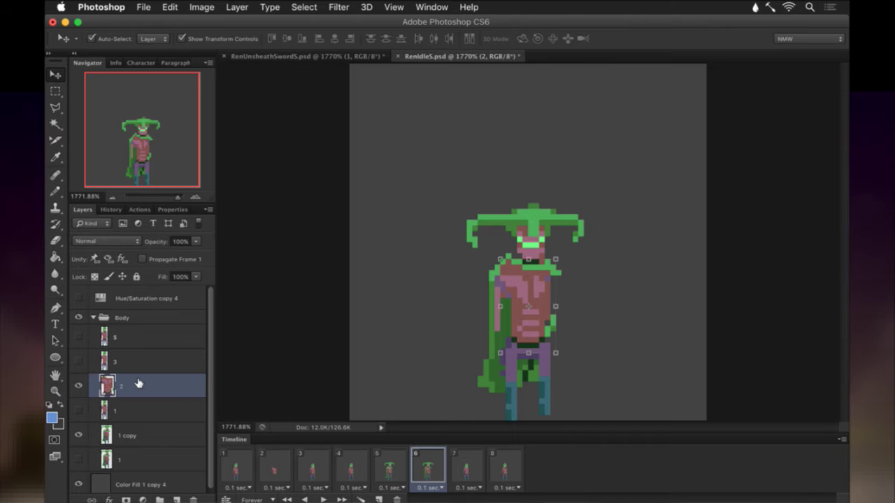
{"action": "key", "text": "m"}
{"action": "left_click_drag", "start_coordinate": [115, 386], "coordinate": [130, 423]}
{"action": "left_click", "coordinate": [140, 431], "text": "shift"}
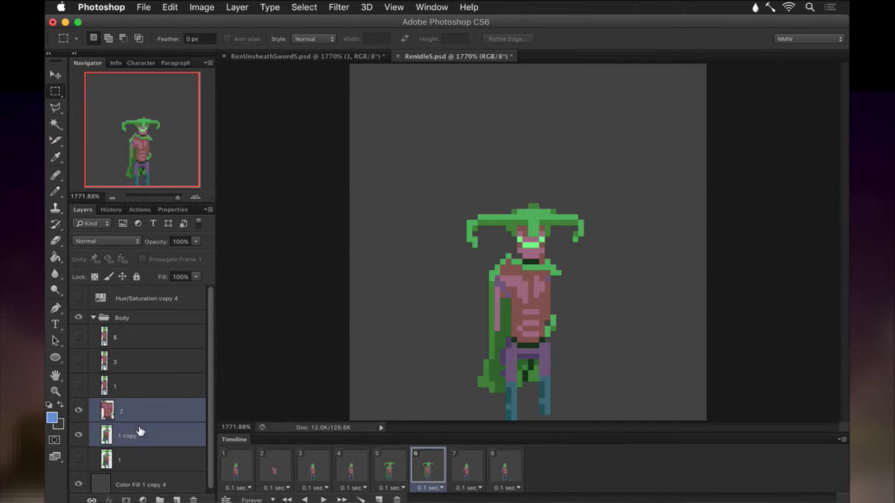
Try merging layer 2 with the 1 copy layer, compare frames 5 and 6, and undo the merge.
{"action": "right_click", "coordinate": [140, 431]}
{"action": "left_click", "coordinate": [176, 327]}
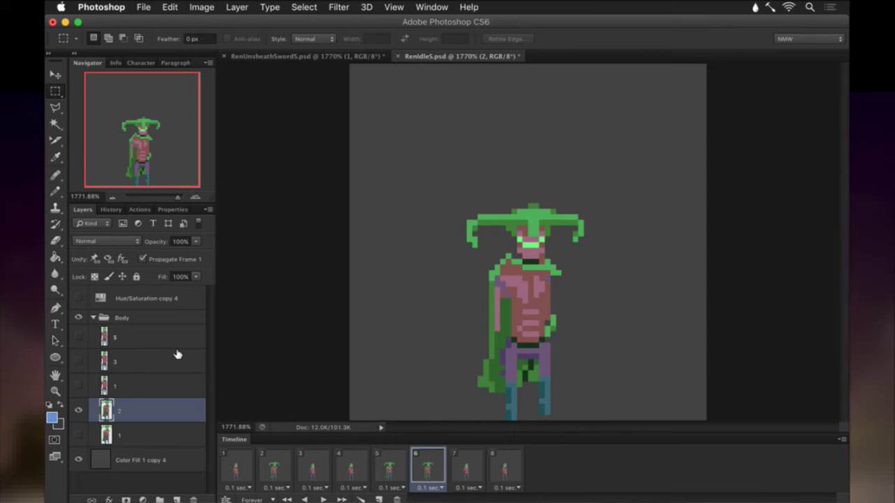
{"action": "left_click", "coordinate": [391, 470]}
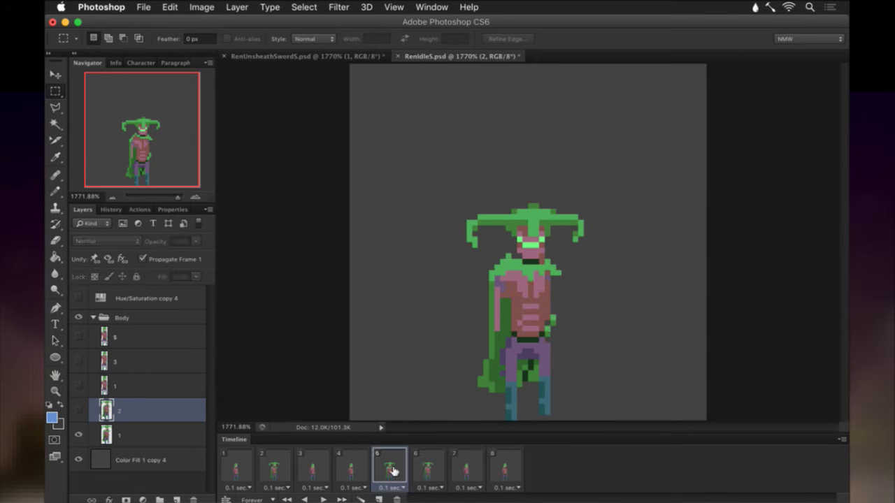
{"action": "left_click", "coordinate": [428, 469]}
{"action": "key", "text": "super+z"}
Nudge the layer 2 torso up one more pixel in frame 6 and compare the pose with frame 5.
{"action": "left_click", "coordinate": [389, 467]}
{"action": "left_click", "coordinate": [425, 466]}
{"action": "left_click", "coordinate": [403, 465]}
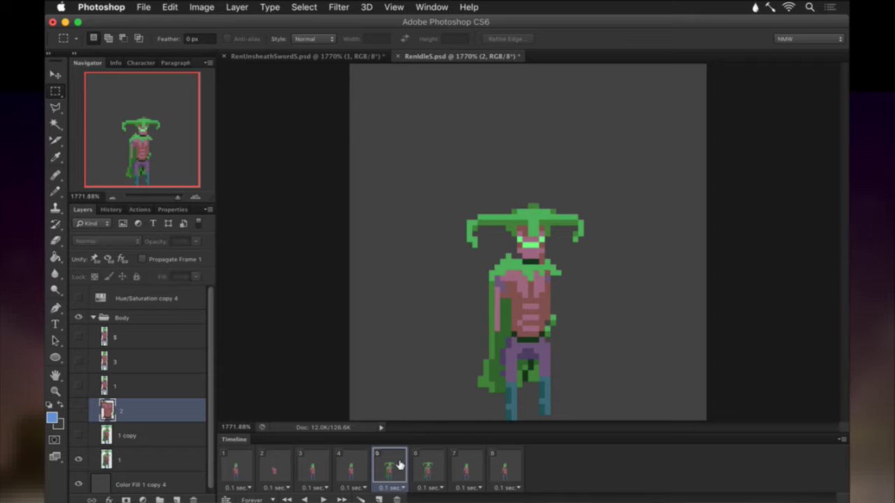
{"action": "left_click", "coordinate": [432, 456]}
{"action": "key", "text": "v"}
{"action": "key", "text": "Up"}
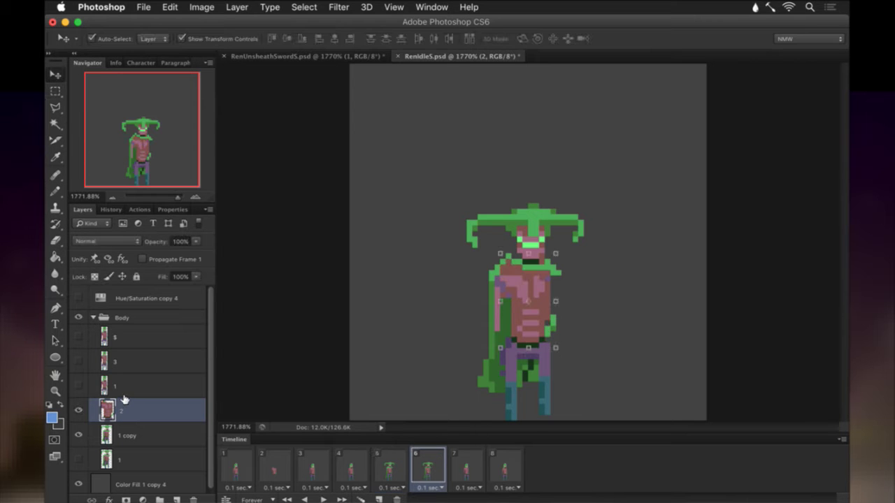
{"action": "left_click", "coordinate": [396, 465]}
{"action": "left_click", "coordinate": [430, 466]}
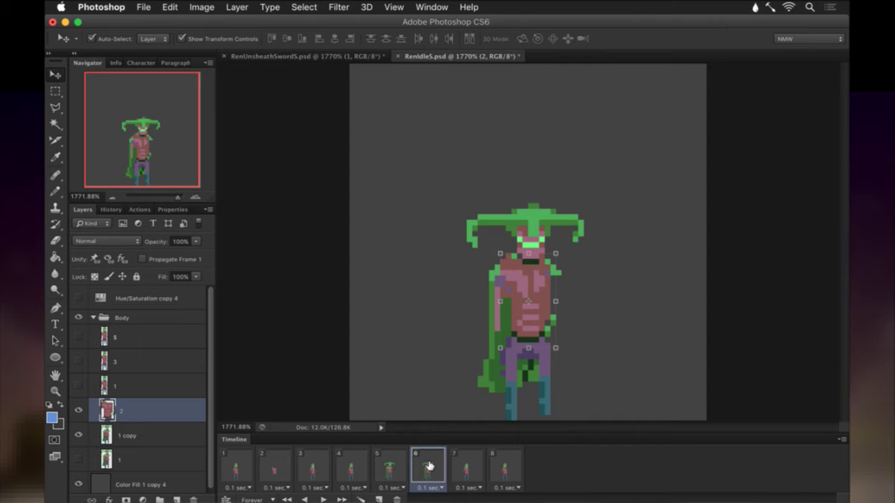
{"action": "left_click", "coordinate": [396, 465]}
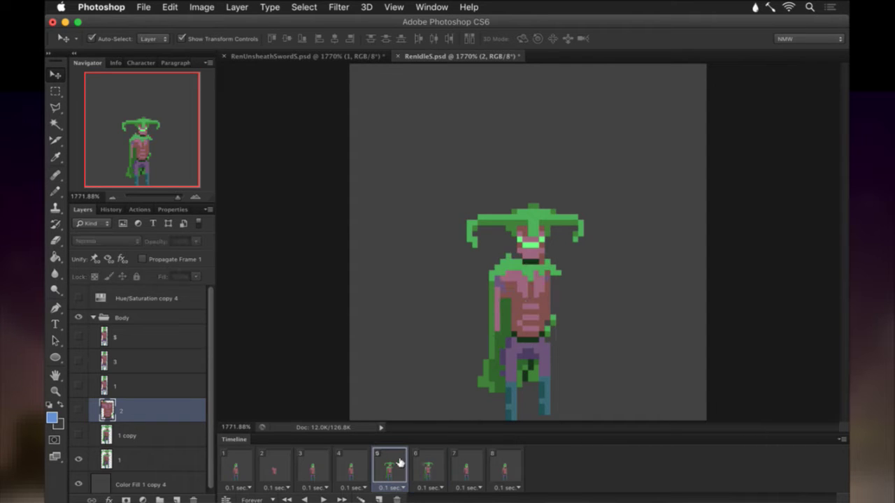
{"action": "left_click", "coordinate": [428, 461]}
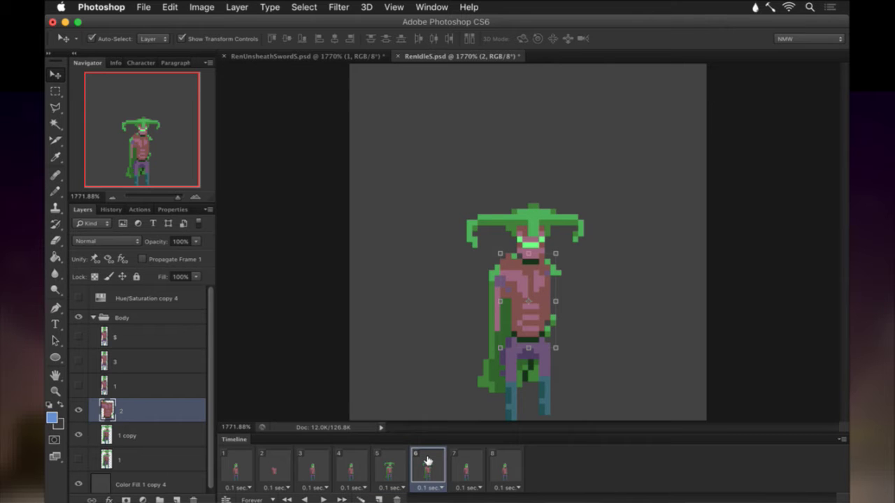
Hide layer 2 in frame 6 and select the green hat and cape pixels on the 1 copy layer with the Magic Wand.
{"action": "left_click", "coordinate": [79, 411]}
{"action": "left_click", "coordinate": [108, 430]}
{"action": "key", "text": "m"}
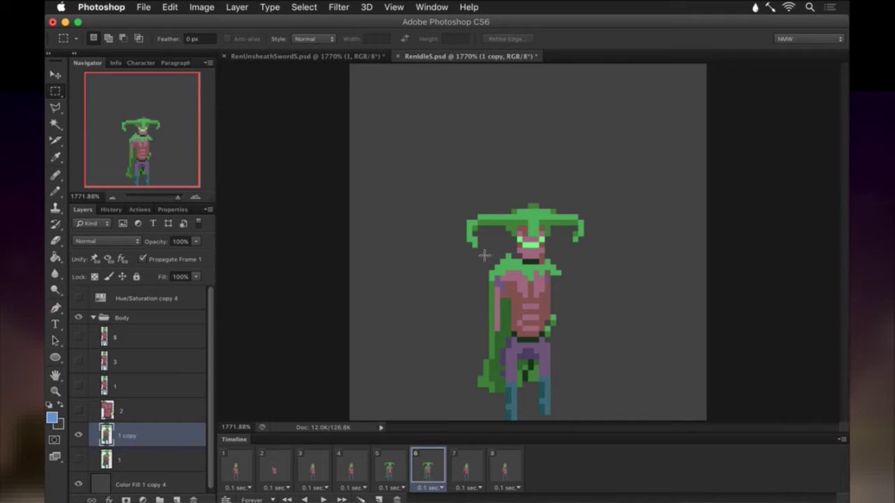
{"action": "left_click_drag", "start_coordinate": [484, 256], "coordinate": [488, 392]}
{"action": "left_click_drag", "start_coordinate": [467, 255], "coordinate": [510, 396]}
{"action": "left_click", "coordinate": [425, 343]}
{"action": "left_click", "coordinate": [57, 122]}
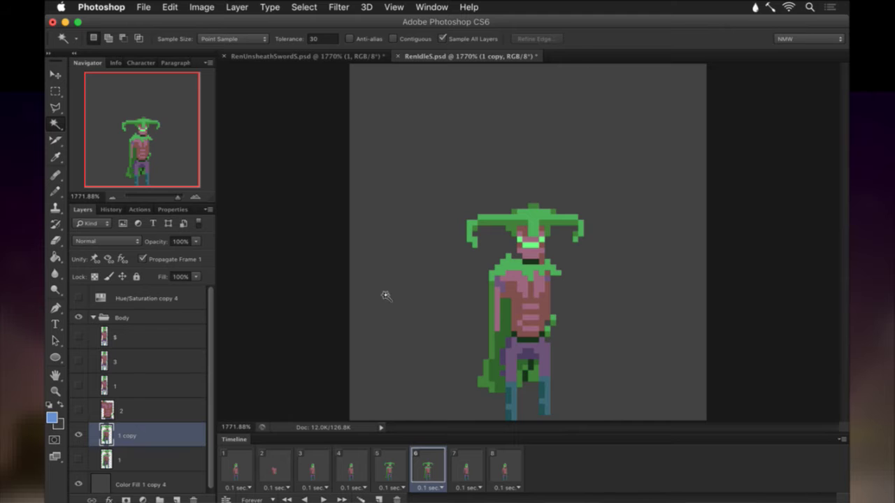
{"action": "left_click", "coordinate": [509, 264]}
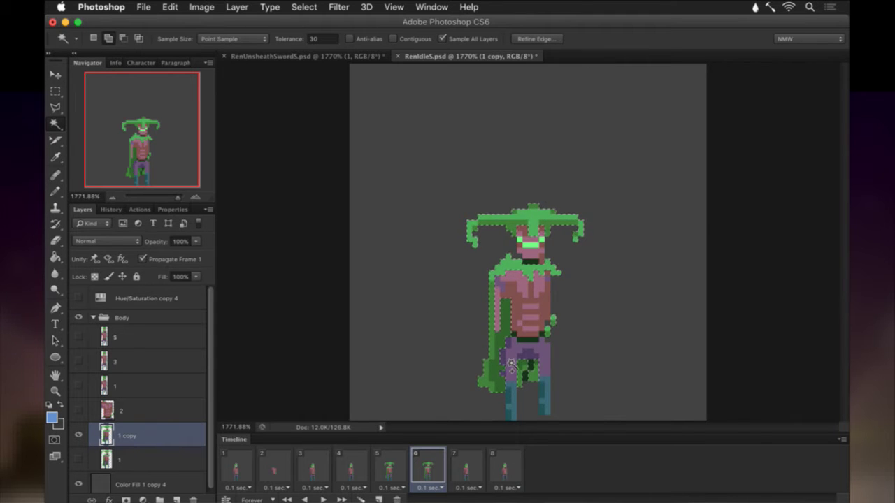
Exclude the hat from the green selection, shift the remaining cape pixels up one pixel in frame 6, and deselect.
{"action": "key", "text": "m"}
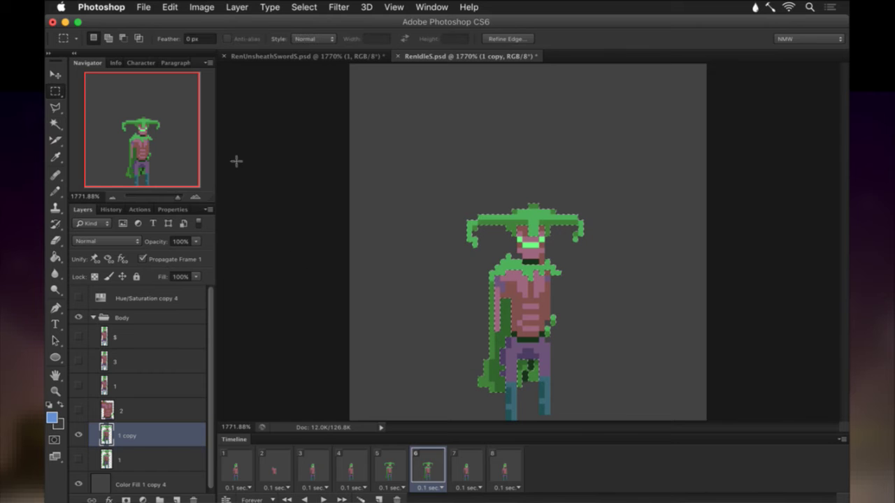
{"action": "left_click_drag", "start_coordinate": [428, 169], "coordinate": [636, 243]}
{"action": "key", "text": "v"}
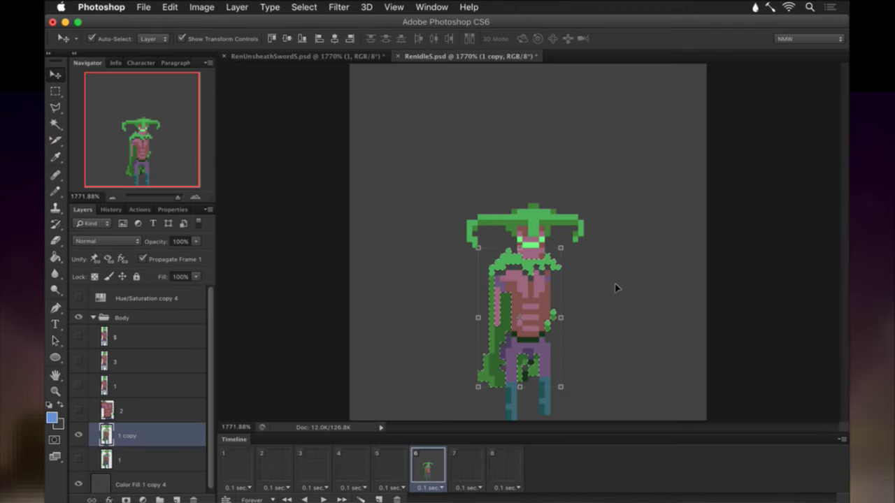
{"action": "key", "text": "ctrl+d"}
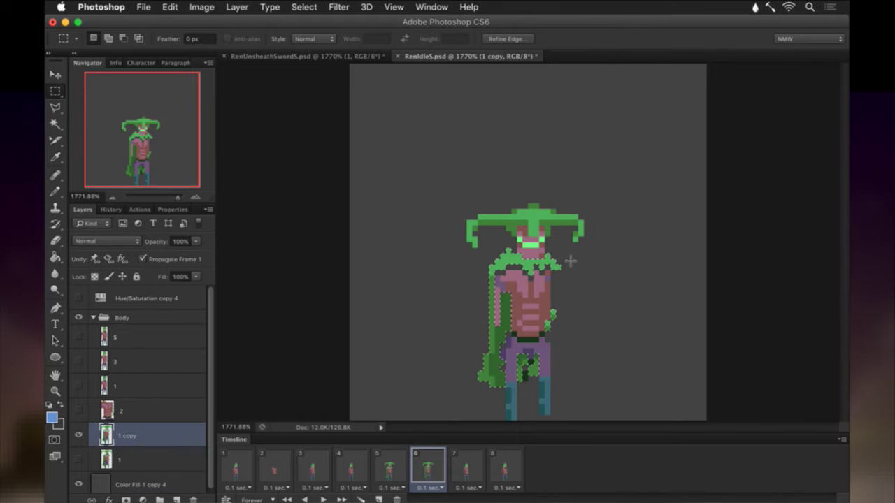
Set the Pencil opacity to 100% and touch up the cape's collar and folds in frame 6 with greens sampled from the sprite.
{"action": "key", "text": "i"}
{"action": "left_click_drag", "start_coordinate": [515, 270], "coordinate": [521, 270]}
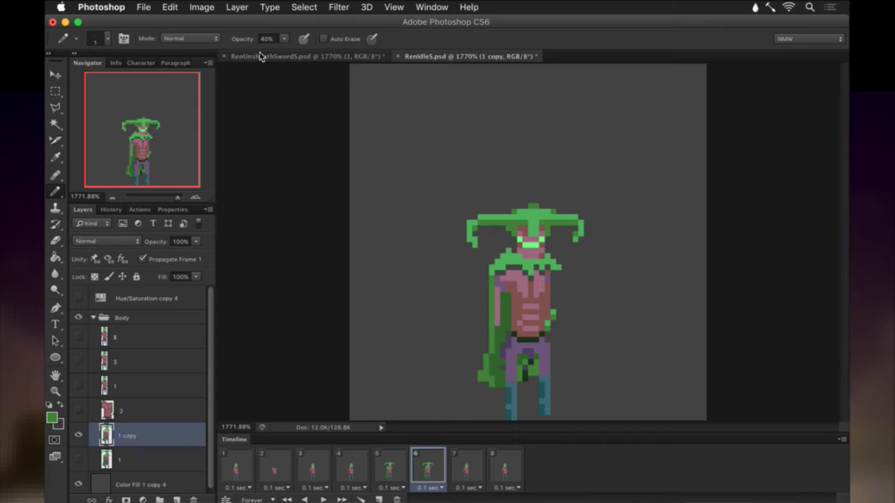
{"action": "key", "text": "0"}
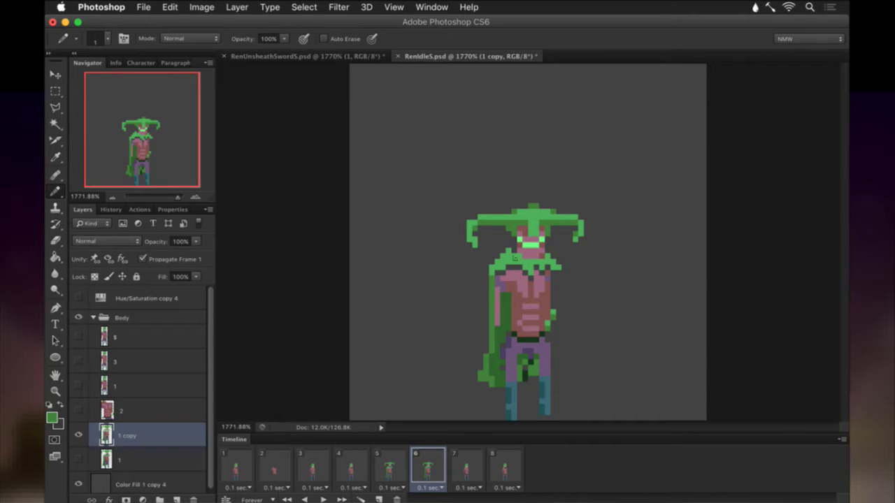
{"action": "key", "text": "i"}
{"action": "left_click", "coordinate": [521, 239]}
{"action": "key", "text": "b"}
{"action": "left_click", "coordinate": [507, 348], "text": "alt"}
{"action": "left_click_drag", "start_coordinate": [507, 349], "coordinate": [501, 381]}
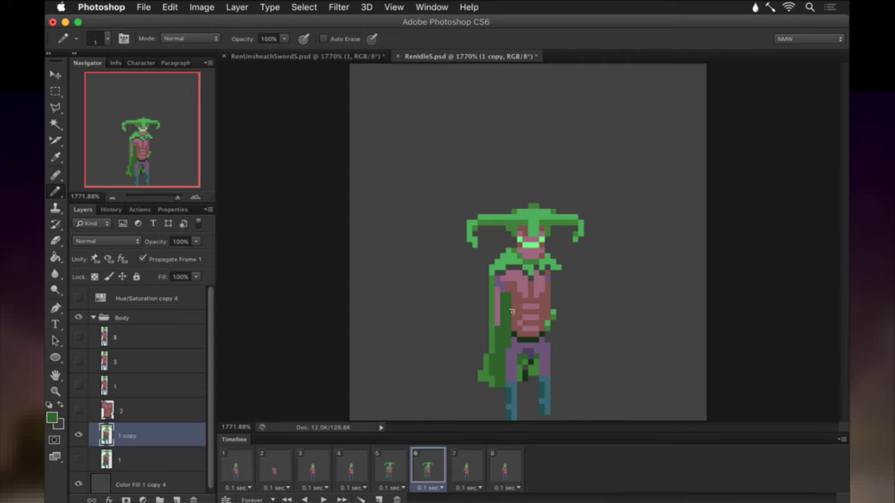
{"action": "left_click", "coordinate": [502, 274], "text": "alt"}
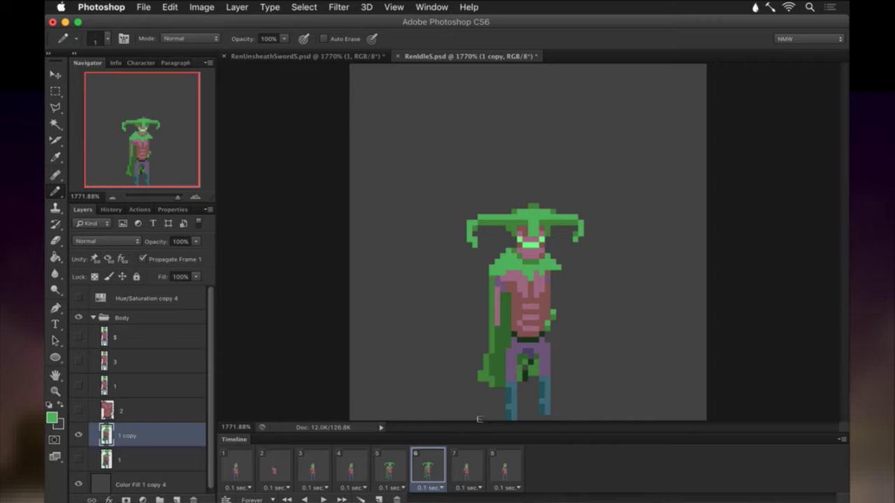
Compare the poses in frames 5 and 6 and undo the last pencil touch-up on the collar.
{"action": "left_click", "coordinate": [402, 468]}
{"action": "left_click", "coordinate": [426, 468]}
{"action": "left_click", "coordinate": [402, 467]}
{"action": "left_click", "coordinate": [425, 464]}
{"action": "key", "text": "super+z"}
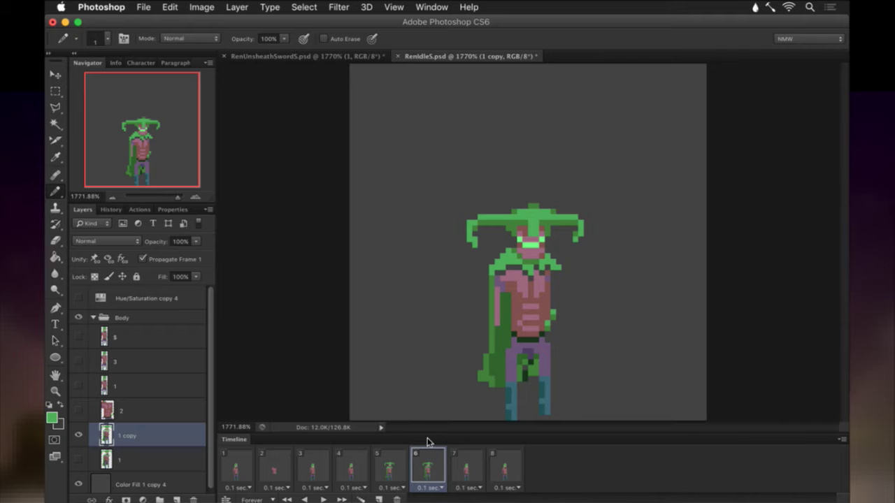
Compare frame 5 with frame 6 and frame 1 with frame 2 to check the torso movement.
{"action": "left_click", "coordinate": [403, 470]}
{"action": "left_click", "coordinate": [431, 466]}
{"action": "left_click", "coordinate": [254, 464]}
{"action": "left_click", "coordinate": [266, 467]}
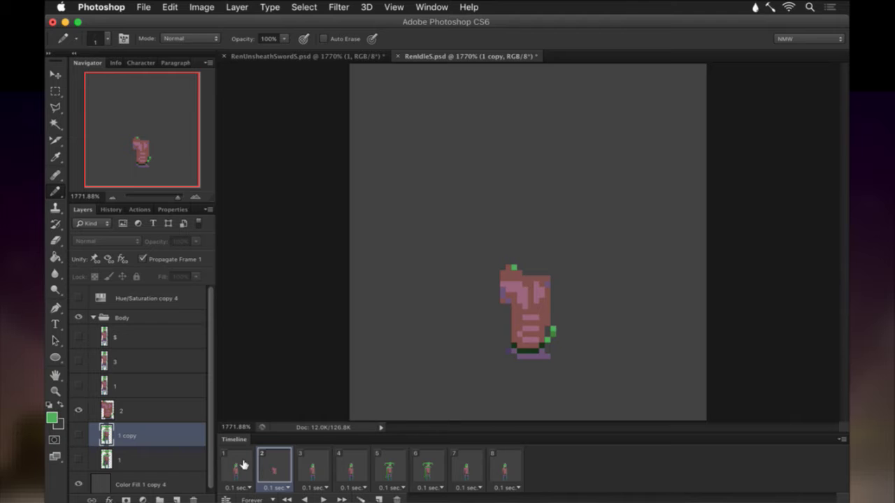
{"action": "left_click", "coordinate": [246, 465]}
{"action": "left_click", "coordinate": [261, 460]}
{"action": "left_click", "coordinate": [422, 468]}
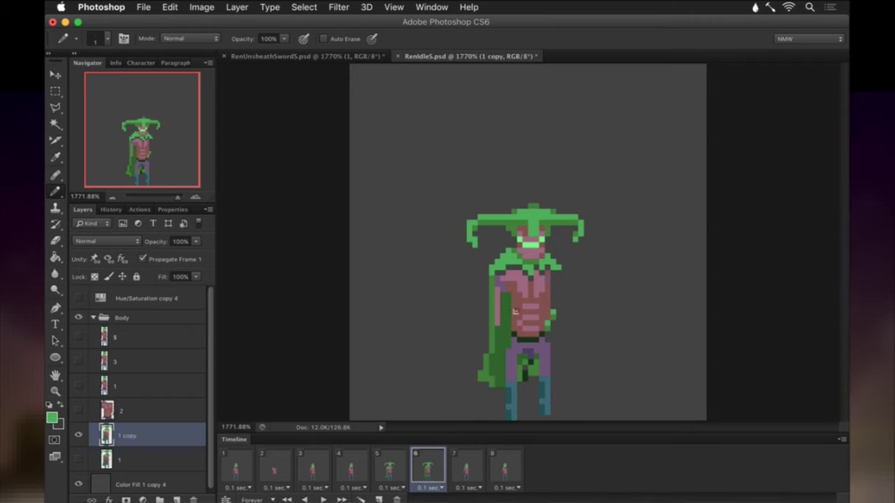
Select the small highlight block on the right side of the chest in frame 6, adjust its position, and deselect.
{"action": "key", "text": "m"}
{"action": "left_click_drag", "start_coordinate": [537, 285], "coordinate": [546, 291]}
{"action": "key", "text": "super+d"}
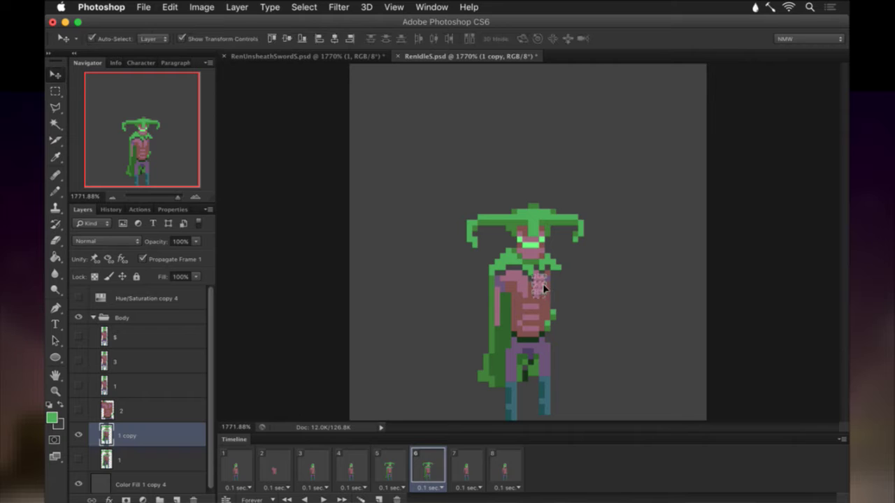
Touch up the torso in frame 6 with the sampled reddish skin tone and prepare to erase the collar's right tip.
{"action": "key", "text": "i"}
{"action": "left_click", "coordinate": [549, 309]}
{"action": "key", "text": "b"}
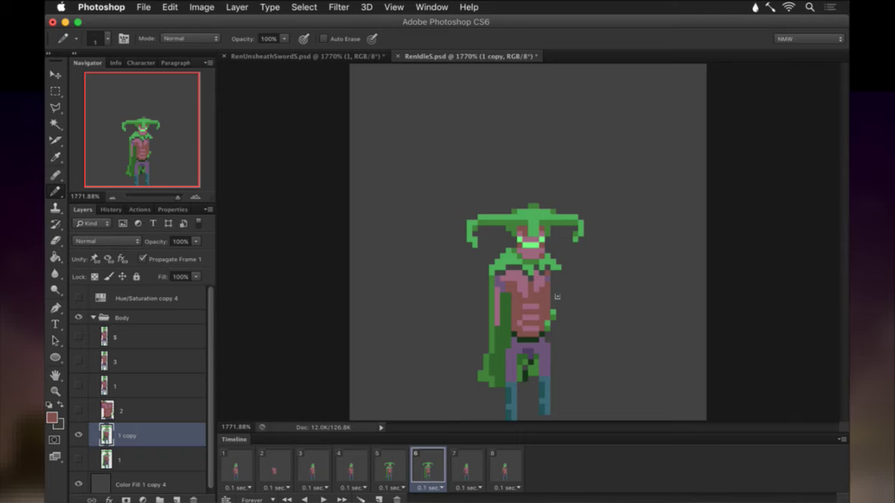
{"action": "key", "text": "e"}
{"action": "key", "text": "b"}
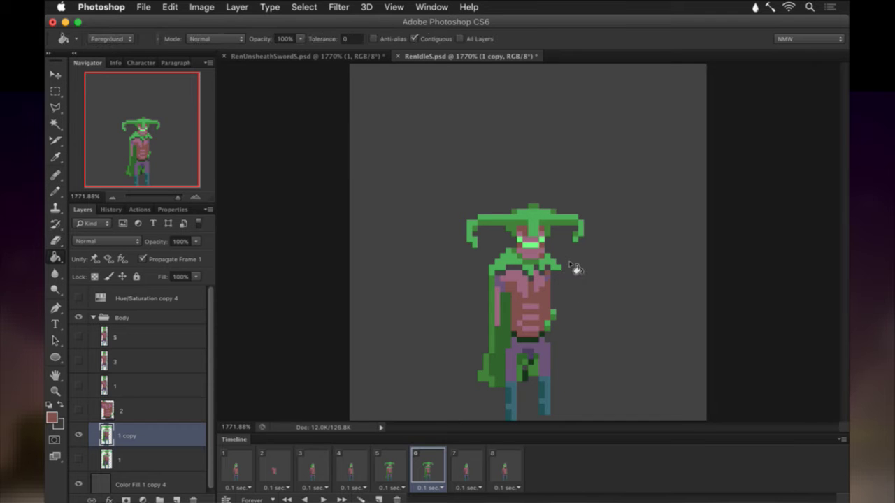
{"action": "key", "text": "e"}
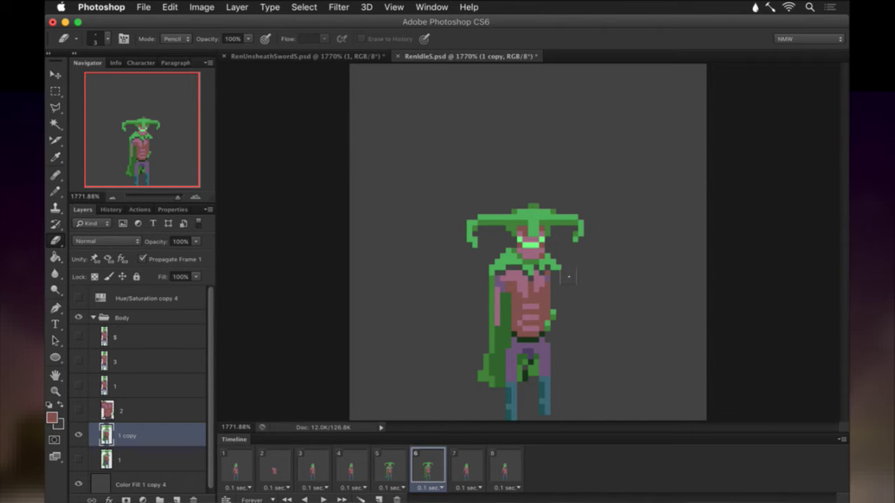
Try painting a light green cape edge down the right side of the torso in frame 6 and compare it with frame 5.
{"action": "key", "text": "b"}
{"action": "left_click", "coordinate": [554, 270], "text": "alt"}
{"action": "left_click_drag", "start_coordinate": [553, 272], "coordinate": [553, 318]}
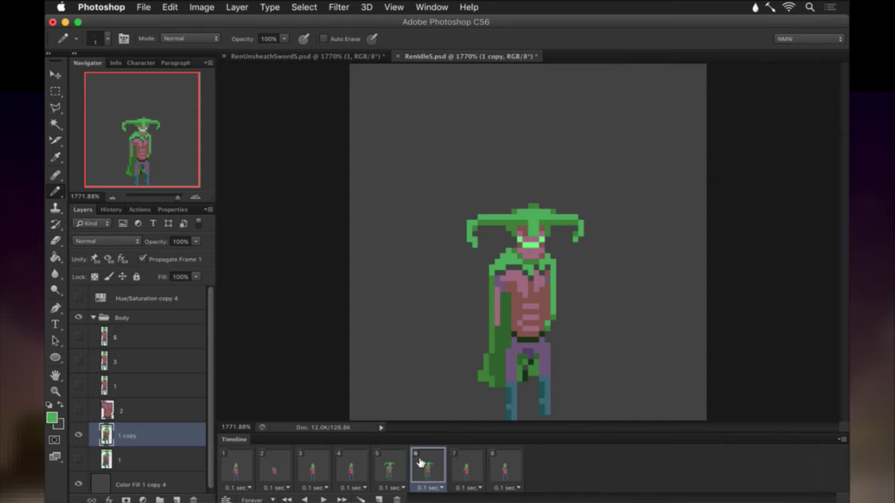
{"action": "left_click", "coordinate": [394, 467]}
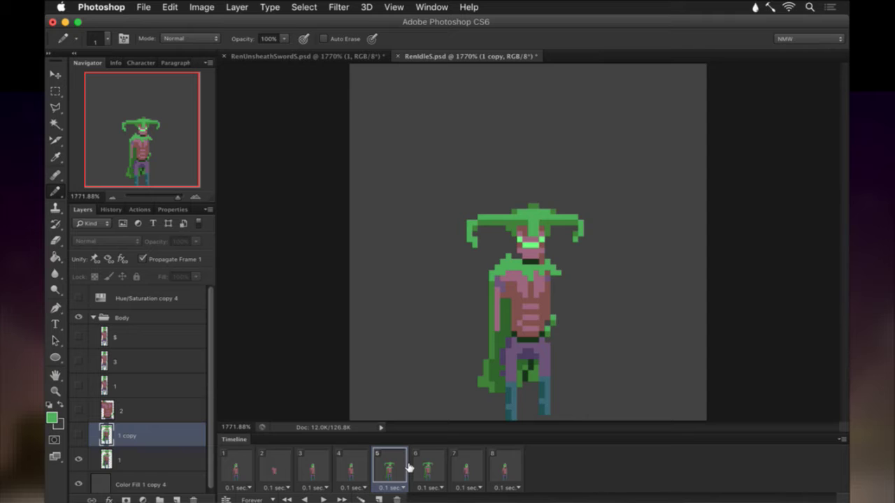
{"action": "left_click", "coordinate": [423, 467]}
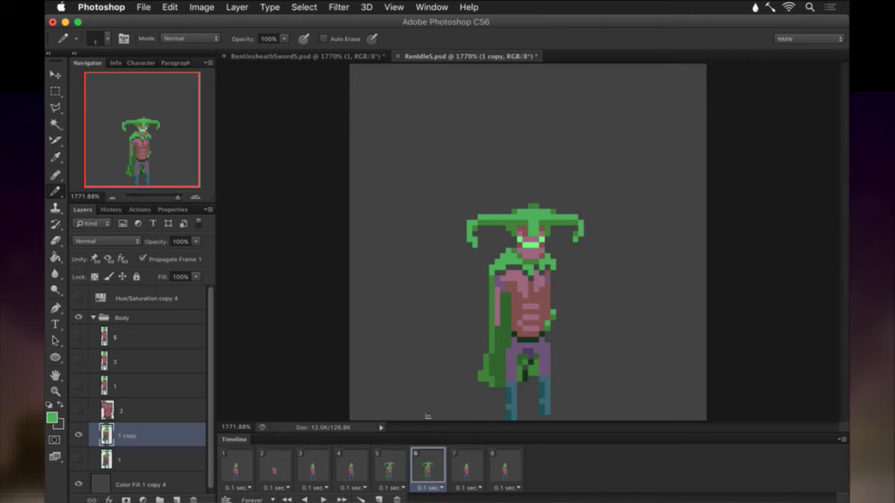
Paint a dark green cape edge down the right side of the torso in frame 6 using a color sampled from the cape.
{"action": "key", "text": "i"}
{"action": "left_click", "coordinate": [509, 318]}
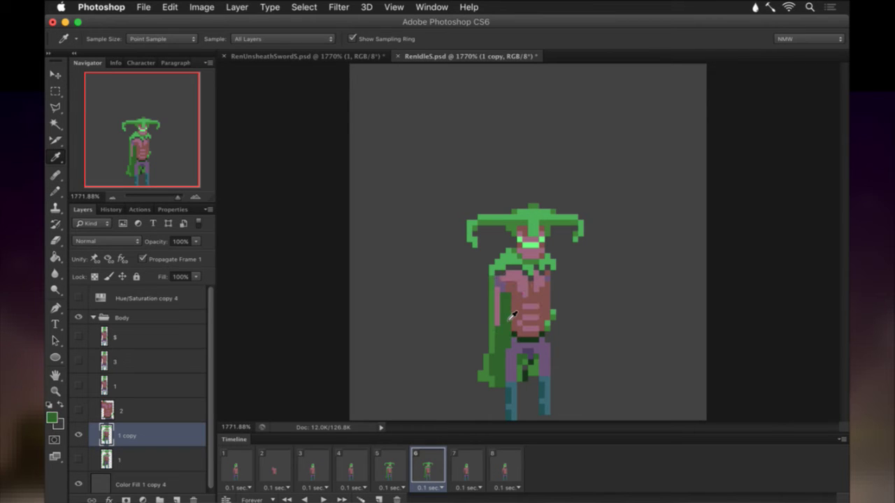
{"action": "key", "text": "b"}
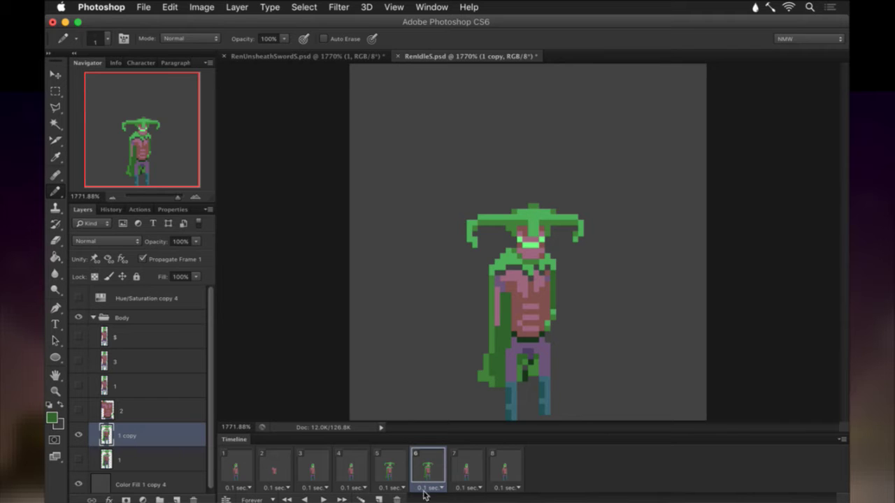
On layer 1 in frame 5, add the matching dark green right cape edge, reshape the left collar tip and cape hem, and save.
{"action": "left_click", "coordinate": [388, 464]}
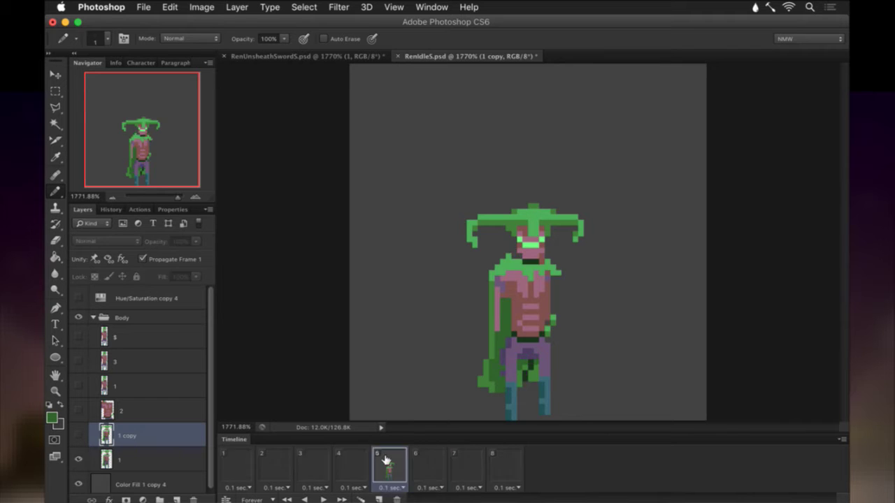
{"action": "left_click", "coordinate": [129, 456]}
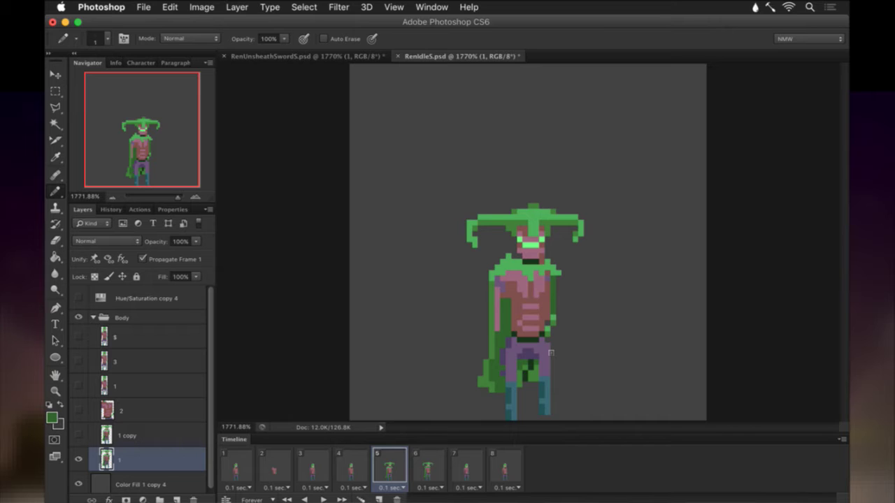
{"action": "left_click", "coordinate": [496, 282], "text": "alt"}
{"action": "key", "text": "e"}
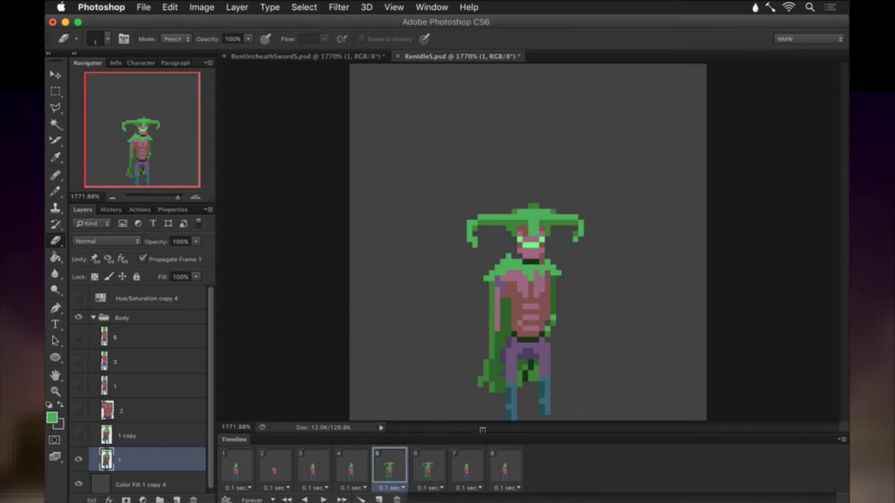
{"action": "key", "text": "b"}
{"action": "left_click", "coordinate": [488, 391], "text": "alt"}
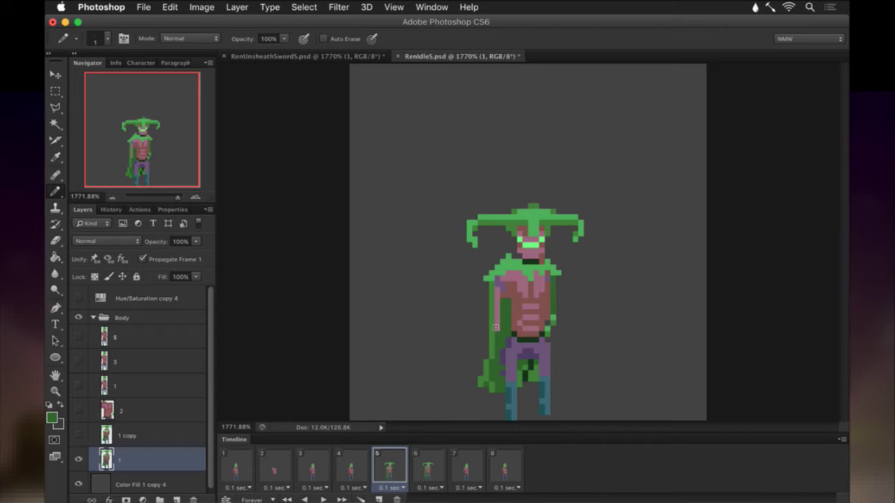
{"action": "key", "text": "super+s"}
Rename the 1 copy layer to 2, turn off Propagate Frame 1, and save the document.
{"action": "left_click", "coordinate": [422, 467]}
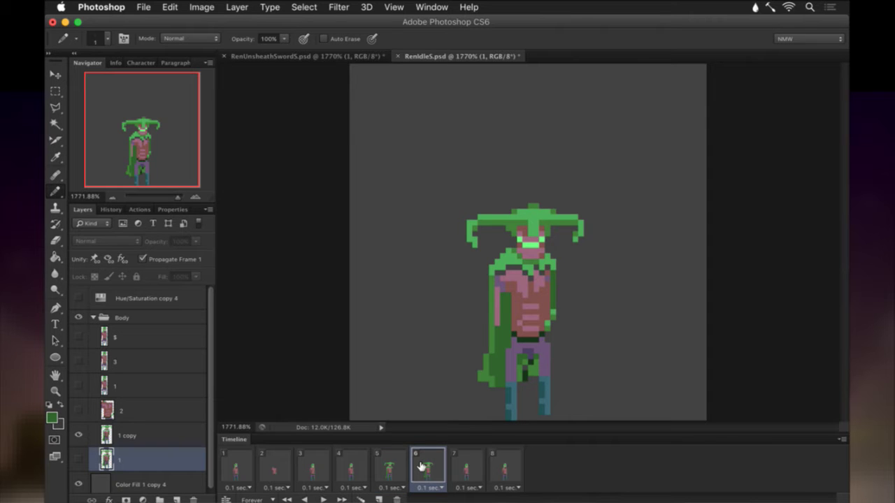
{"action": "left_click", "coordinate": [395, 467]}
{"action": "left_click", "coordinate": [414, 467]}
{"action": "double_click", "coordinate": [128, 435]}
{"action": "type", "text": "2"}
{"action": "key", "text": "Return"}
{"action": "left_click", "coordinate": [143, 258]}
{"action": "key", "text": "super+s"}
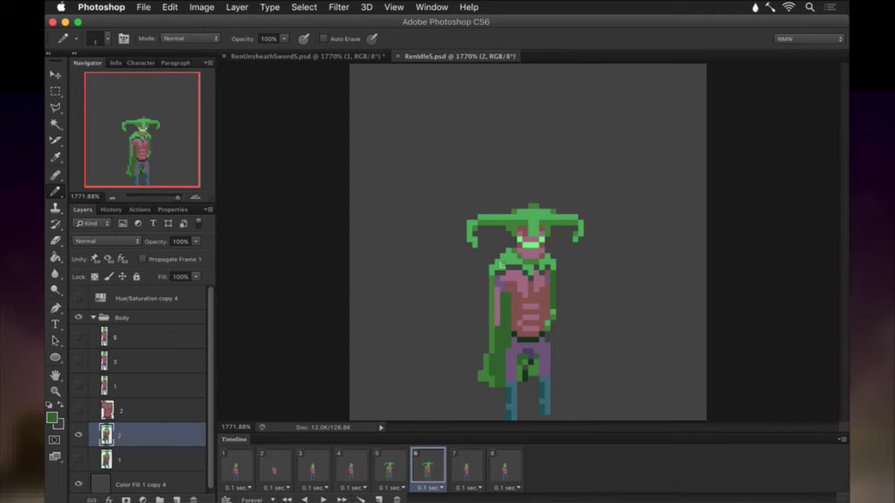
Extend the left collar tip in frame 6 with light green, add a darker green pixel at the collar's upper point, and save.
{"action": "key", "text": "i"}
{"action": "left_click", "coordinate": [505, 263]}
{"action": "key", "text": "b"}
{"action": "left_click", "coordinate": [486, 273]}
{"action": "left_click", "coordinate": [509, 246]}
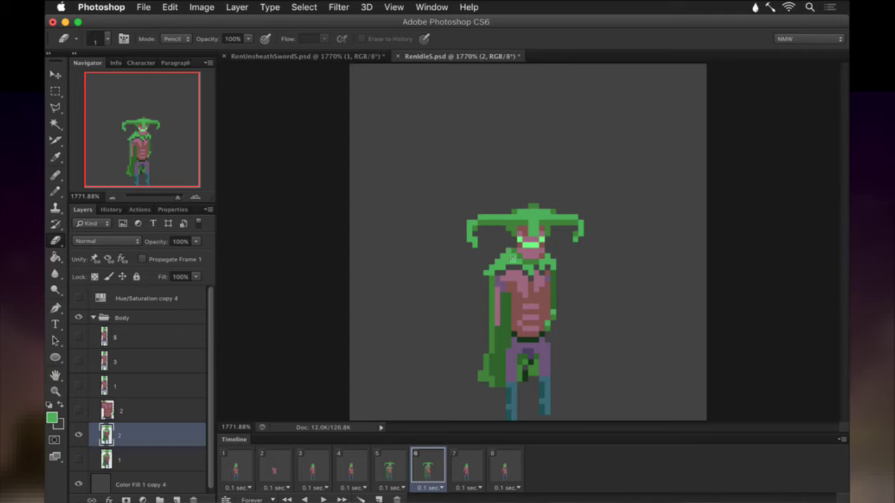
{"action": "key", "text": "i"}
{"action": "left_click", "coordinate": [519, 257]}
{"action": "key", "text": "b"}
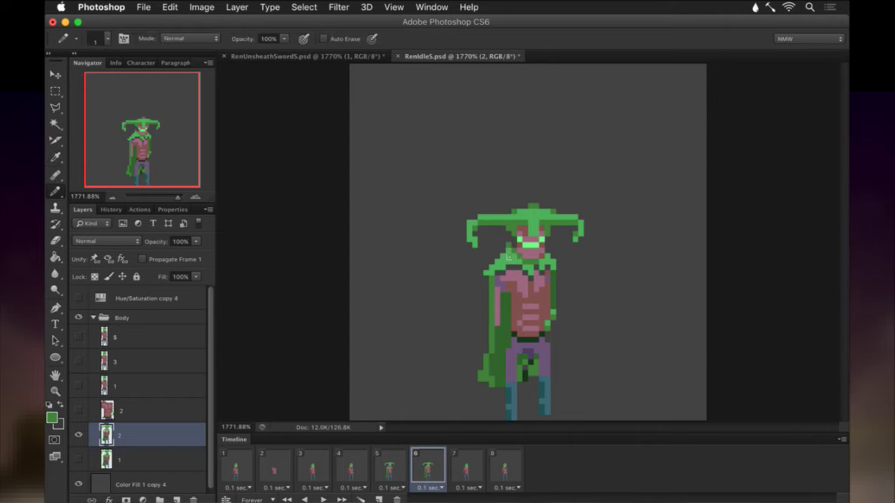
{"action": "key", "text": "super+s"}
Switch to Google Chrome and search in a new tab for "how to bind mouse click to keyboard".
{"action": "key", "text": "F4"}
{"action": "left_click", "coordinate": [839, 88]}
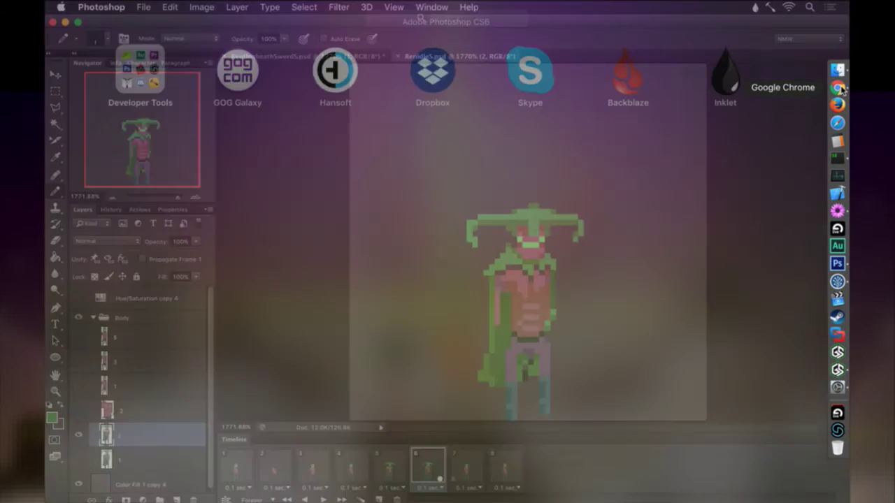
{"action": "key", "text": "super+t"}
{"action": "type", "text": "how to"}
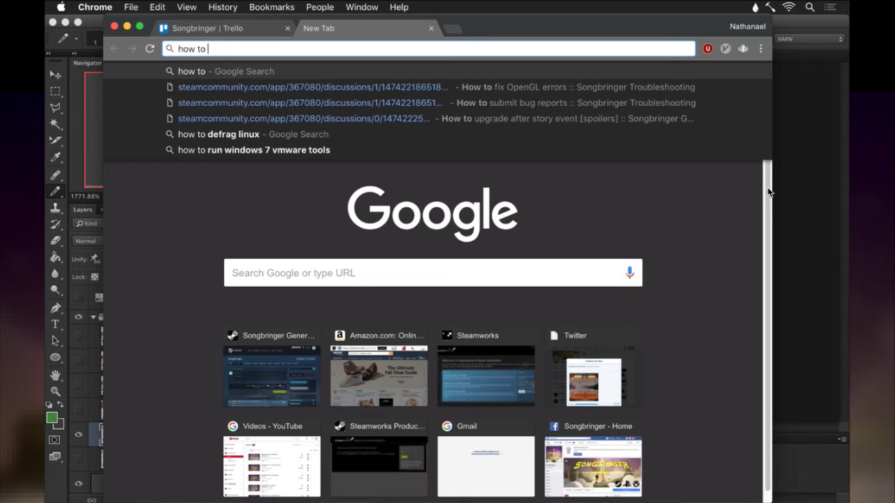
{"action": "type", "text": "bind "}
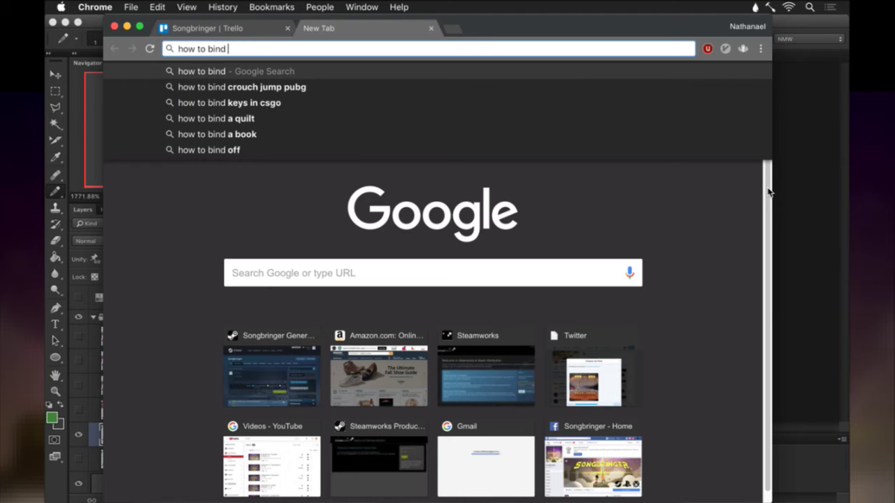
{"action": "type", "text": "mouse click"}
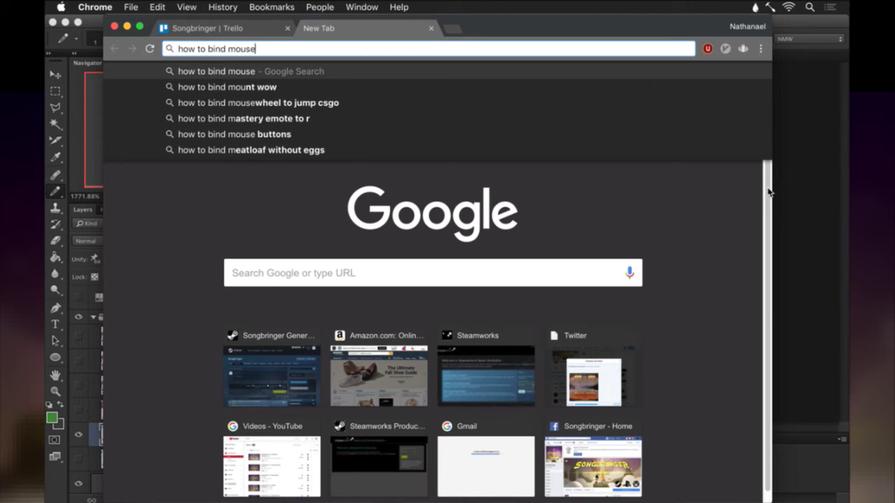
{"action": "key", "text": "Return"}
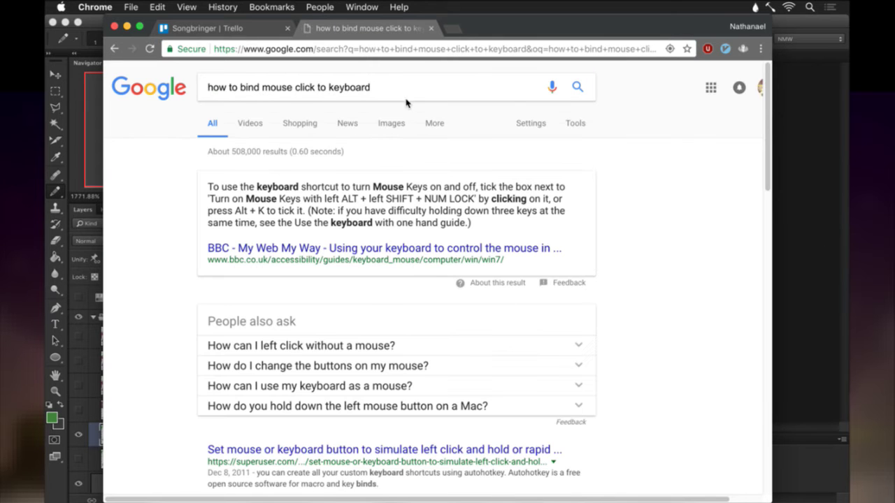
Refine the search to "how to bind mouse click to keyboard mac", look at the BBC My Web My Way guide, and return to the results.
{"action": "left_click", "coordinate": [403, 91]}
{"action": "type", "text": "c"}
{"action": "key", "text": "Return"}
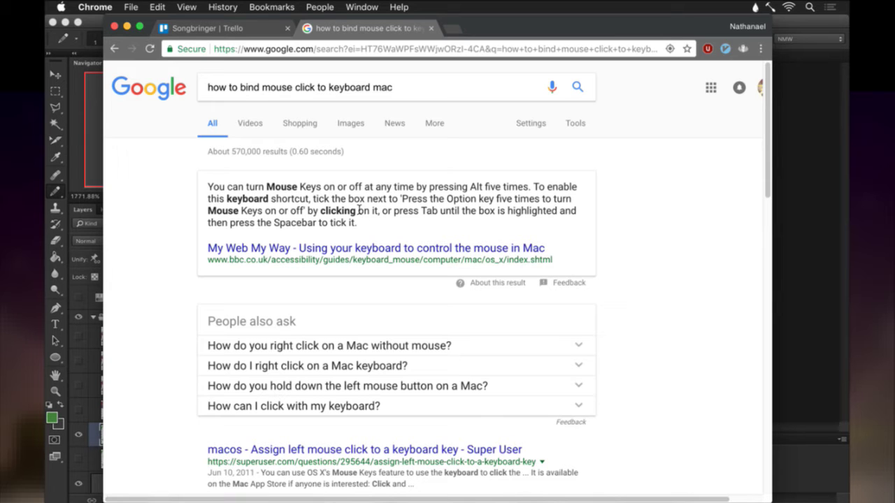
{"action": "left_click", "coordinate": [341, 249]}
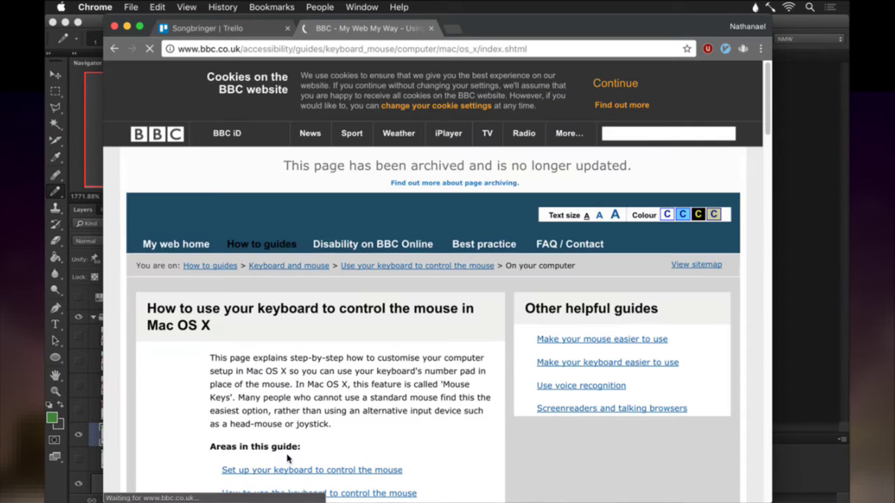
{"action": "left_click", "coordinate": [114, 50]}
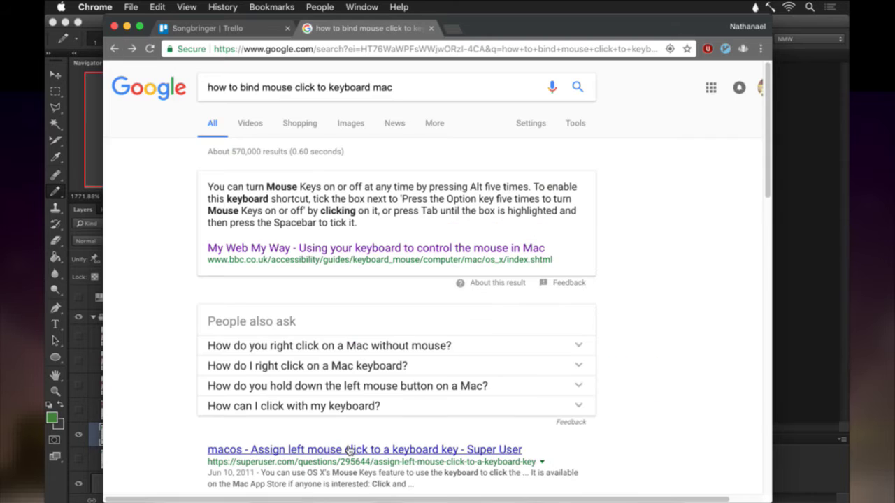
Open the Super User result on assigning a left mouse click to a keyboard key in a new tab and dismiss its welcome message.
{"action": "right_click", "coordinate": [349, 450]}
{"action": "left_click", "coordinate": [395, 314]}
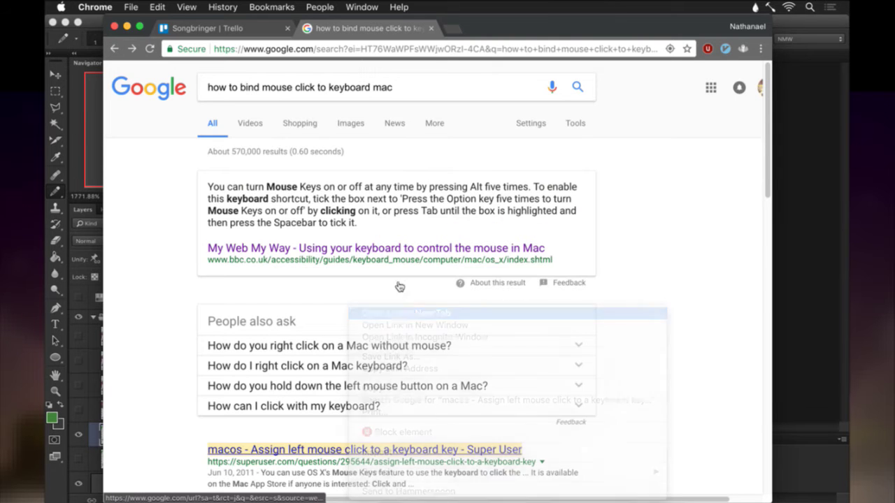
{"action": "left_click", "coordinate": [481, 29]}
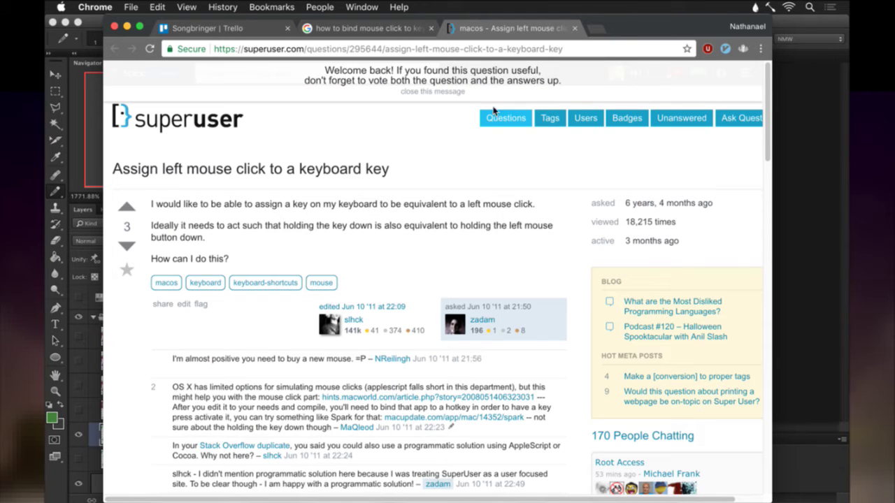
{"action": "left_click", "coordinate": [432, 92]}
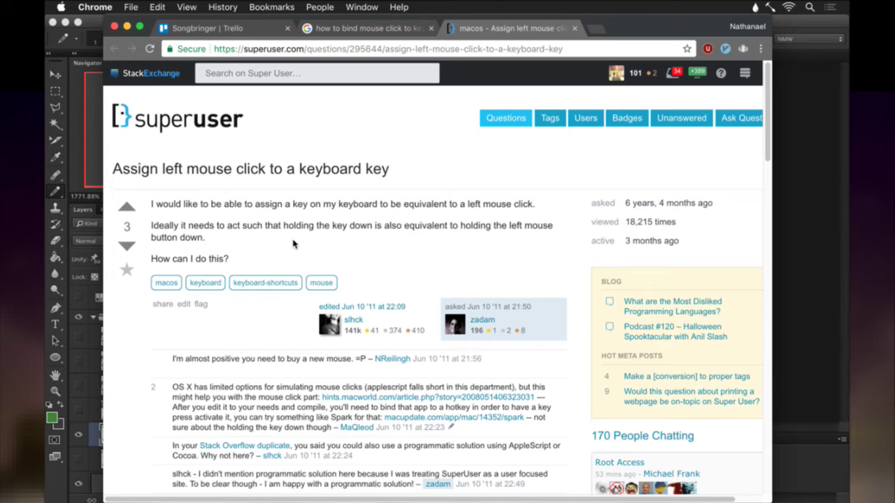
Read the Super User answers about BetterTouchTool, Mouse Keys and the Click and Drag app.
{"action": "scroll", "coordinate": [245, 328], "scroll_direction": "down", "scroll_amount": 8}
{"action": "scroll", "coordinate": [242, 328], "scroll_direction": "down", "scroll_amount": 3}
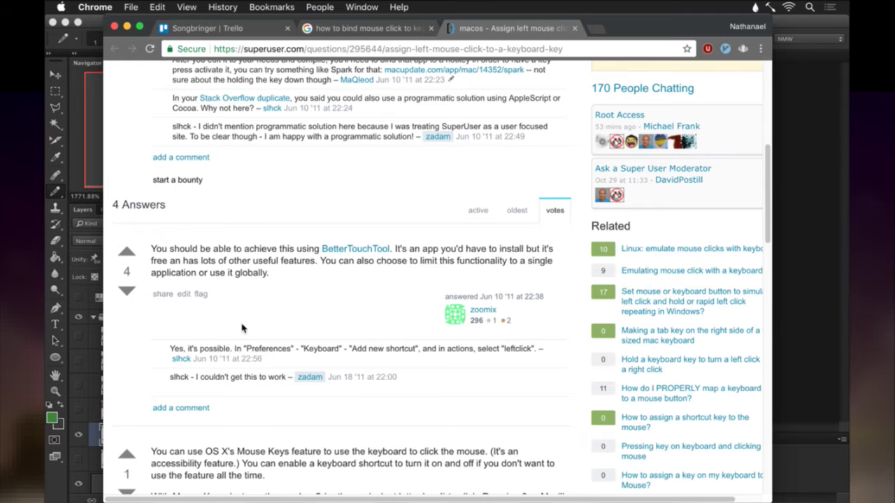
{"action": "scroll", "coordinate": [242, 328], "scroll_direction": "down", "scroll_amount": 3}
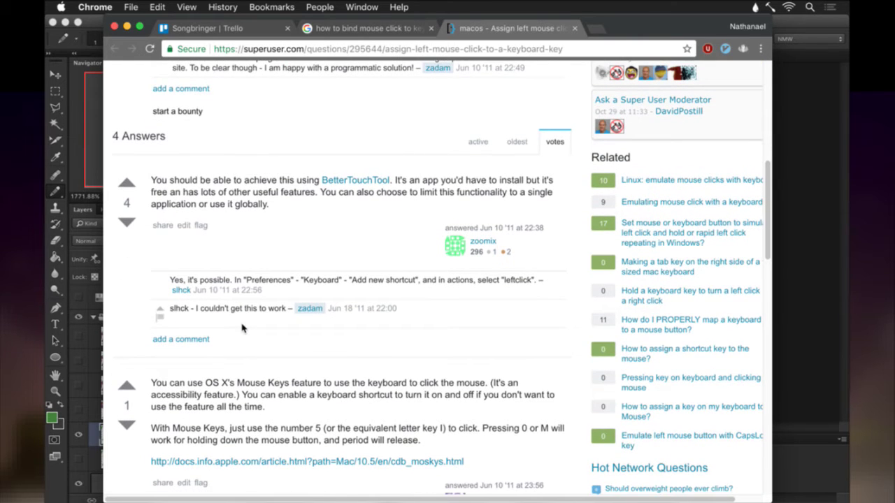
{"action": "scroll", "coordinate": [242, 328], "scroll_direction": "down", "scroll_amount": 1}
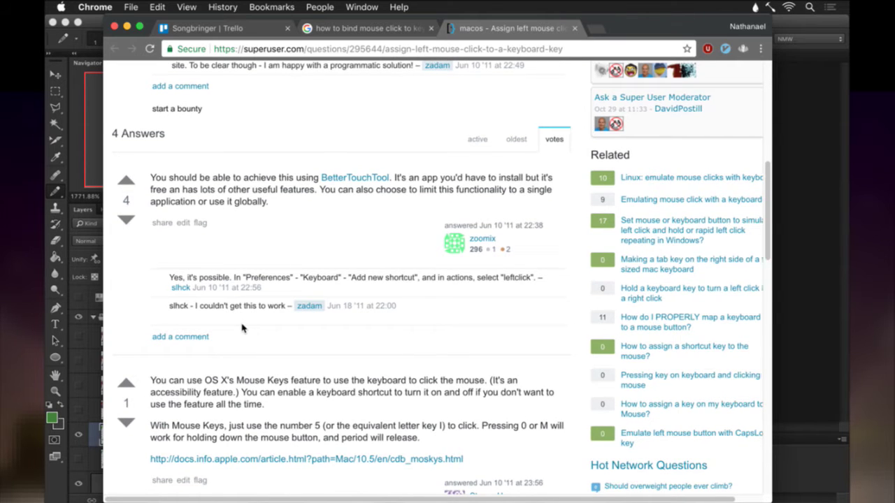
{"action": "scroll", "coordinate": [242, 328], "scroll_direction": "down", "scroll_amount": 1}
{"action": "scroll", "coordinate": [242, 328], "scroll_direction": "down", "scroll_amount": 5}
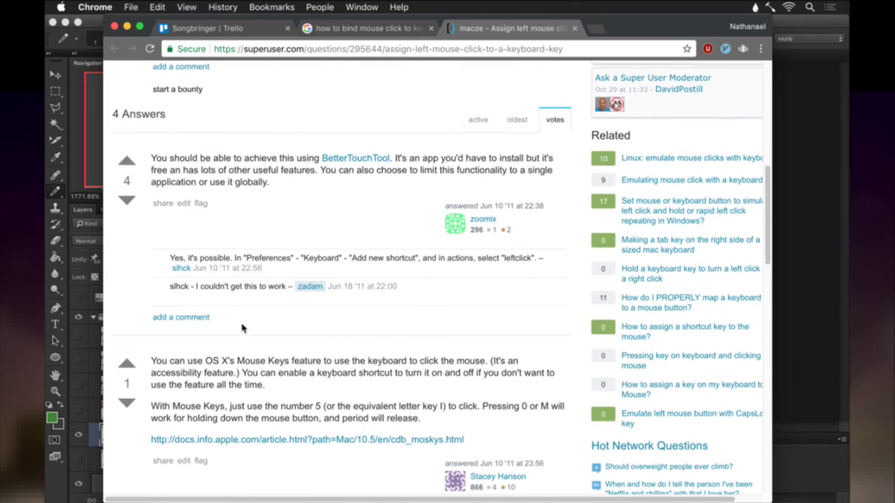
{"action": "scroll", "coordinate": [242, 328], "scroll_direction": "down", "scroll_amount": 3}
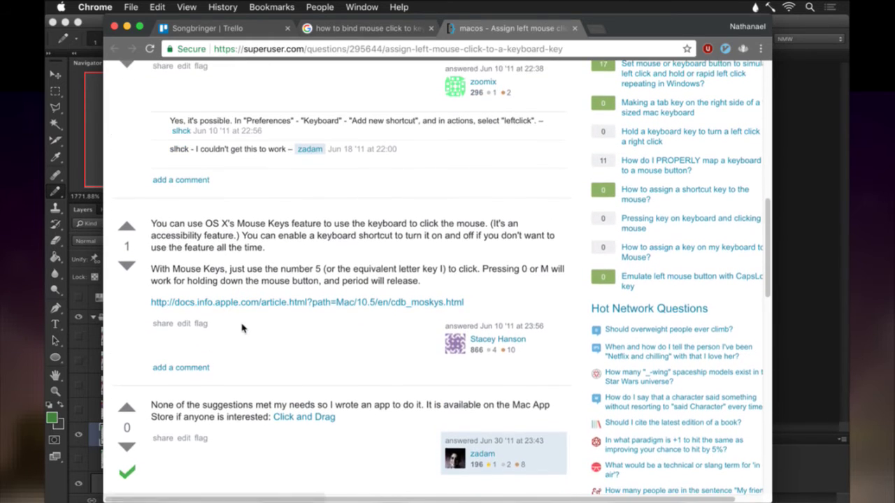
{"action": "scroll", "coordinate": [242, 328], "scroll_direction": "down", "scroll_amount": 1}
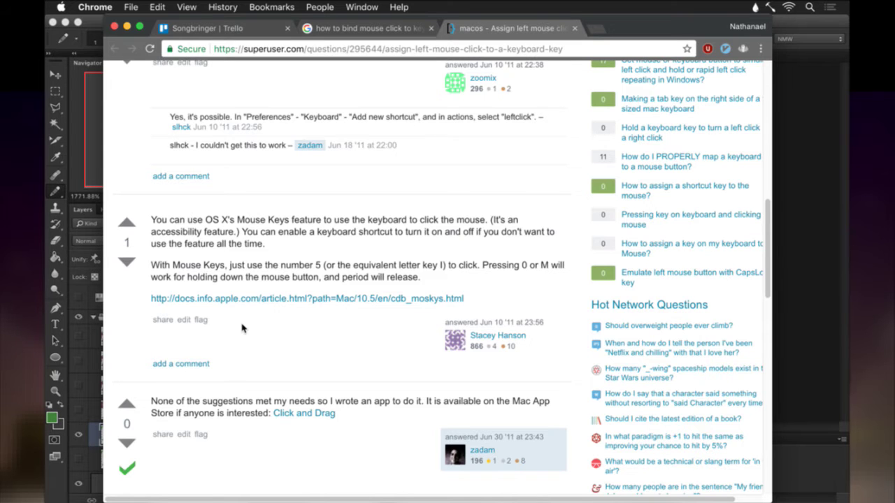
{"action": "scroll", "coordinate": [241, 328], "scroll_direction": "down", "scroll_amount": 1}
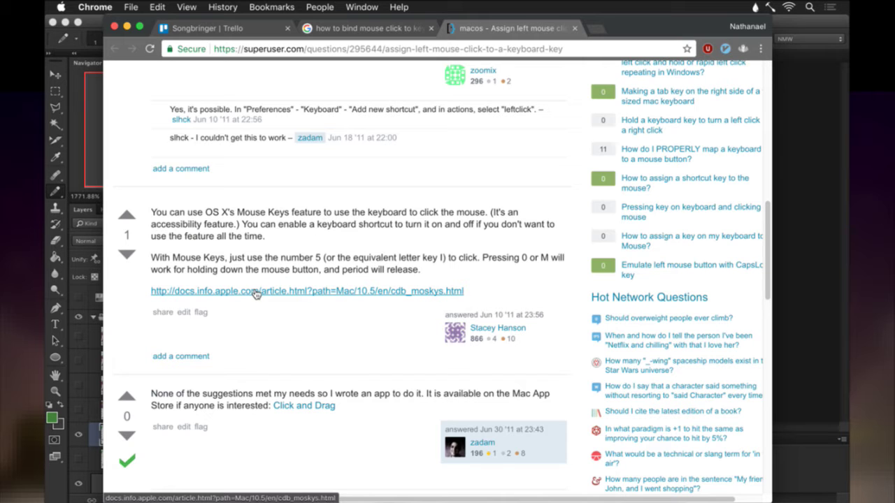
{"action": "scroll", "coordinate": [258, 320], "scroll_direction": "down", "scroll_amount": 3}
{"action": "scroll", "coordinate": [258, 320], "scroll_direction": "down", "scroll_amount": 5}
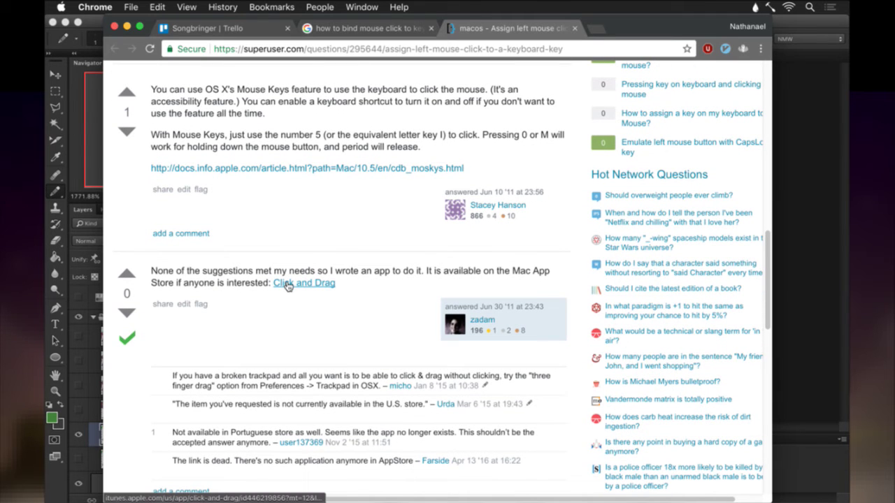
Check the Click and Drag app link in a new tab, decline opening the App Store, and close that tab.
{"action": "right_click", "coordinate": [288, 287]}
{"action": "left_click", "coordinate": [308, 287]}
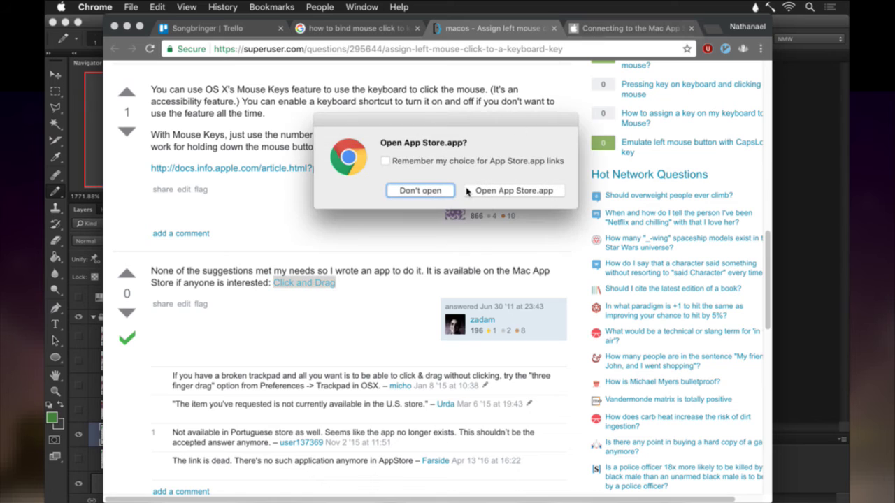
{"action": "left_click", "coordinate": [451, 193]}
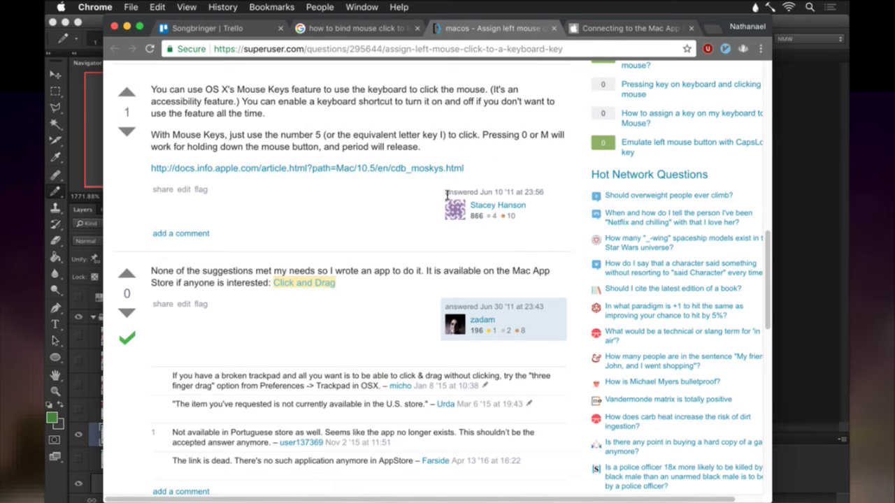
{"action": "left_click", "coordinate": [609, 30]}
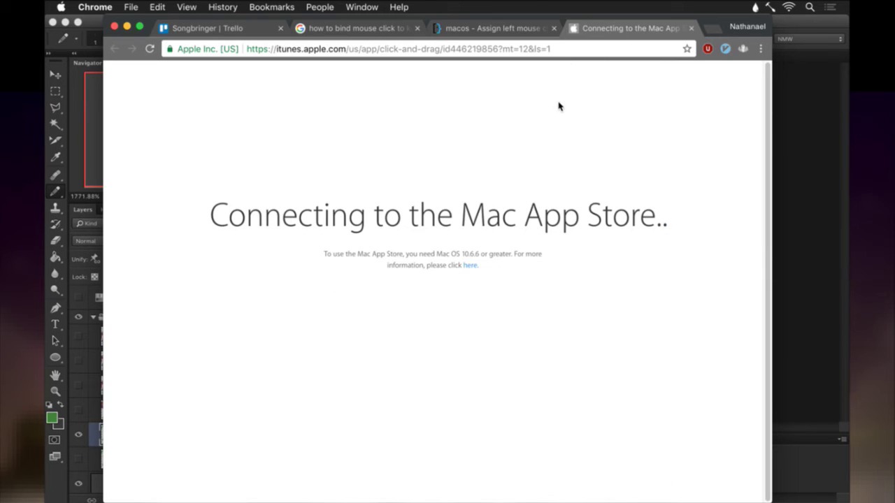
{"action": "left_click", "coordinate": [692, 30]}
Reread the upper Super User answers, then switch to System Preferences and open the Accessibility settings.
{"action": "scroll", "coordinate": [373, 260], "scroll_direction": "up", "scroll_amount": 3}
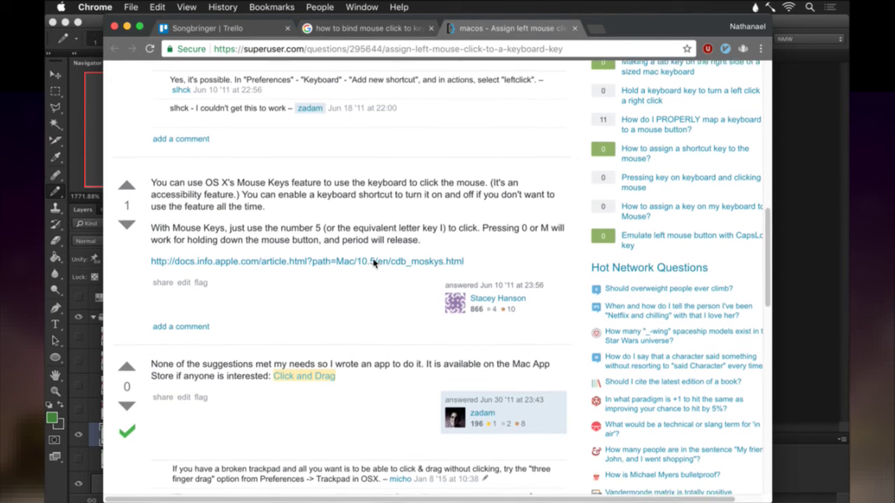
{"action": "scroll", "coordinate": [296, 239], "scroll_direction": "up", "scroll_amount": 5}
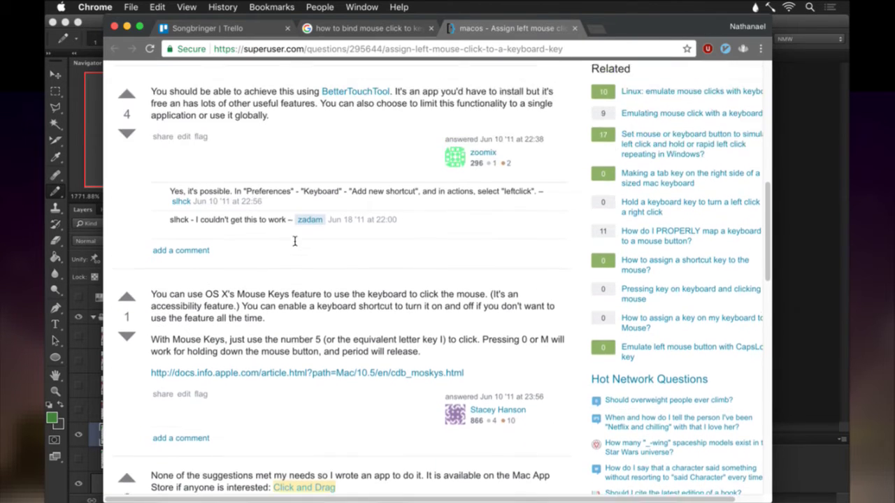
{"action": "scroll", "coordinate": [296, 239], "scroll_direction": "up", "scroll_amount": 2}
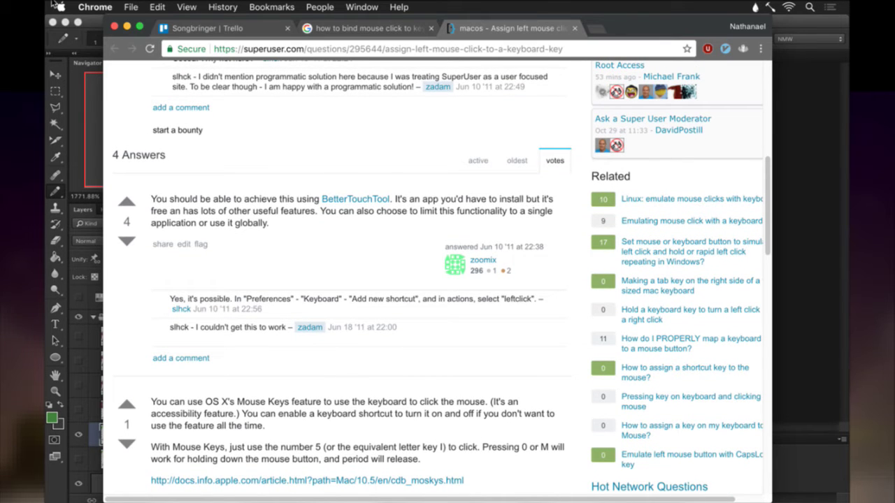
{"action": "left_click", "coordinate": [56, 6]}
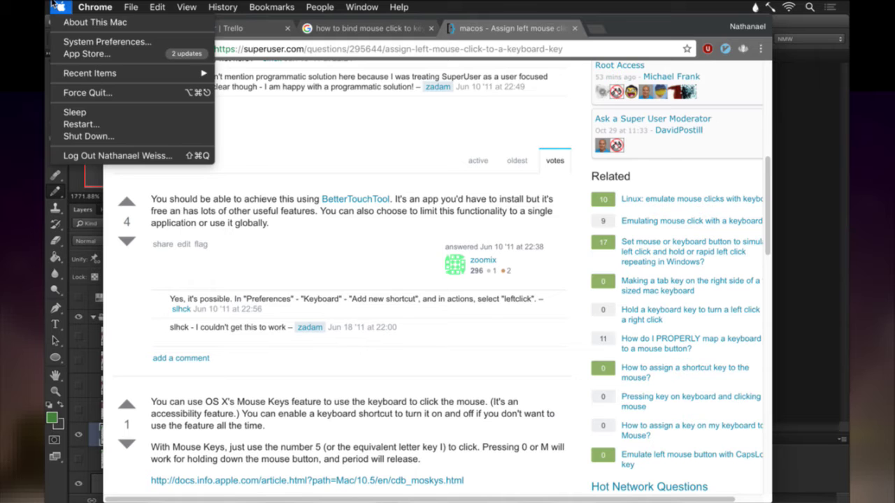
{"action": "left_click", "coordinate": [73, 37]}
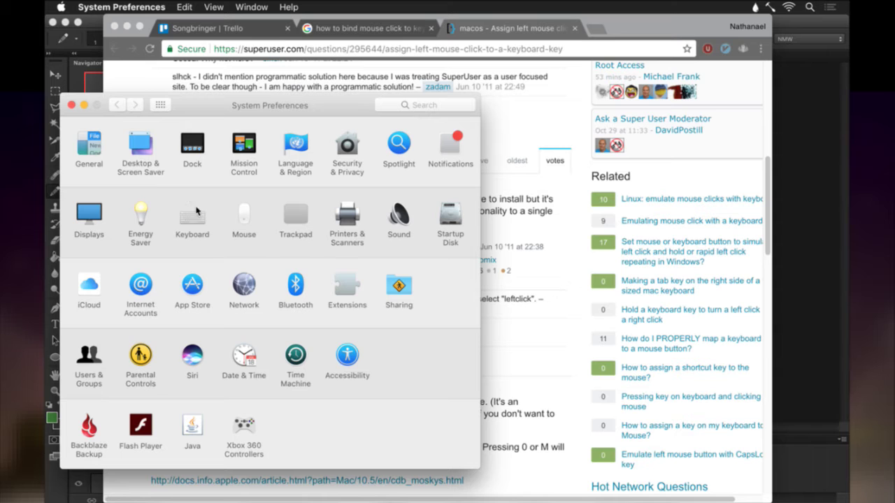
{"action": "left_click", "coordinate": [347, 357]}
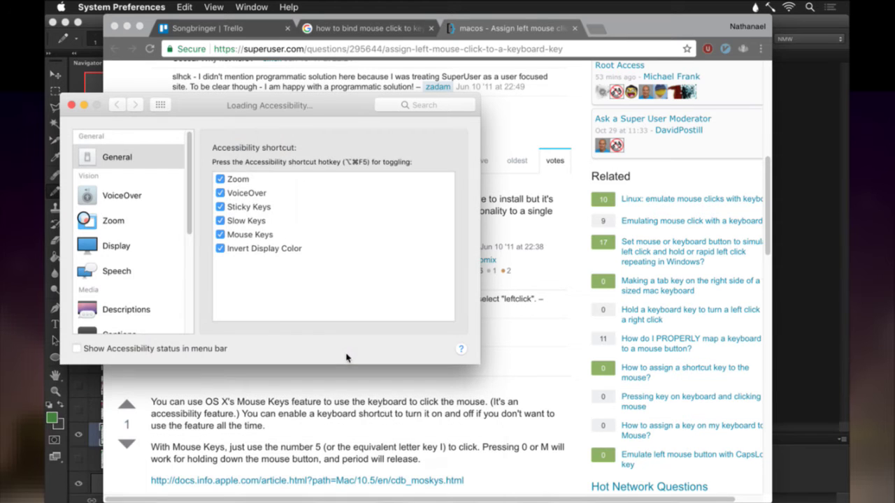
Enable Mouse Keys in the Mouse & Trackpad accessibility settings and accept its options with the Option-key toggle on.
{"action": "left_click", "coordinate": [220, 235]}
{"action": "left_click", "coordinate": [221, 236]}
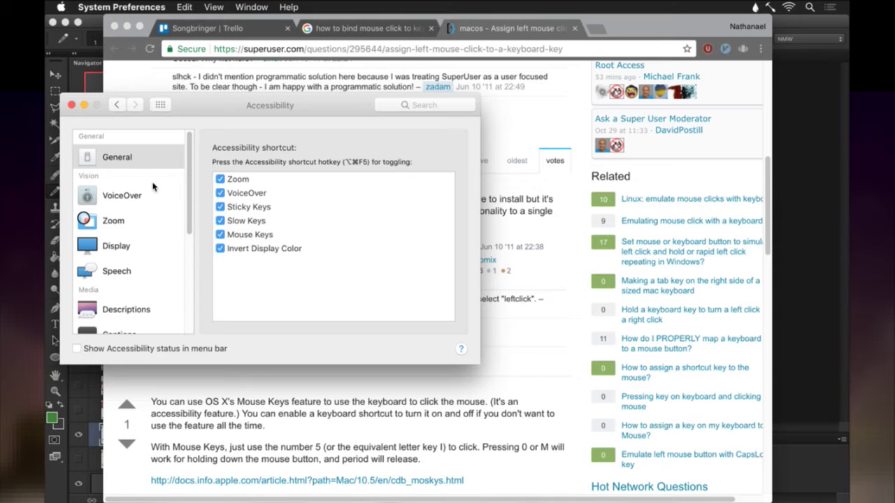
{"action": "scroll", "coordinate": [152, 187], "scroll_direction": "down", "scroll_amount": 5}
{"action": "scroll", "coordinate": [152, 187], "scroll_direction": "down", "scroll_amount": 2}
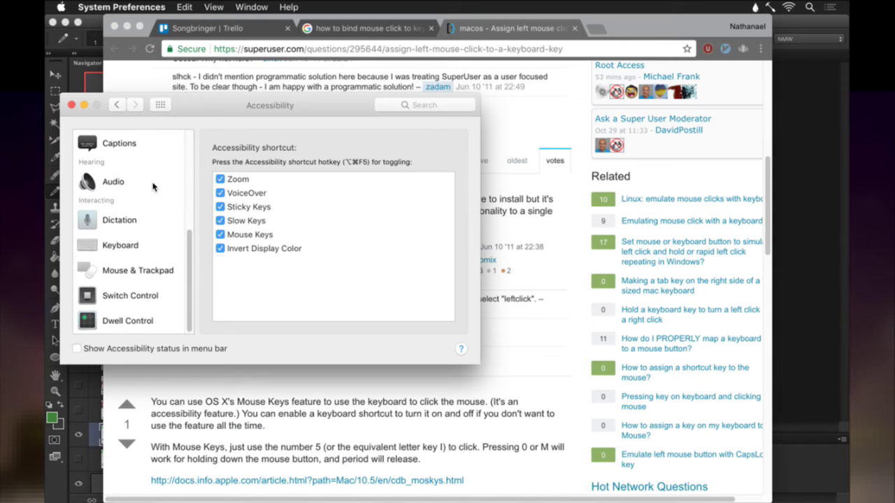
{"action": "left_click", "coordinate": [133, 271]}
{"action": "left_click", "coordinate": [252, 176]}
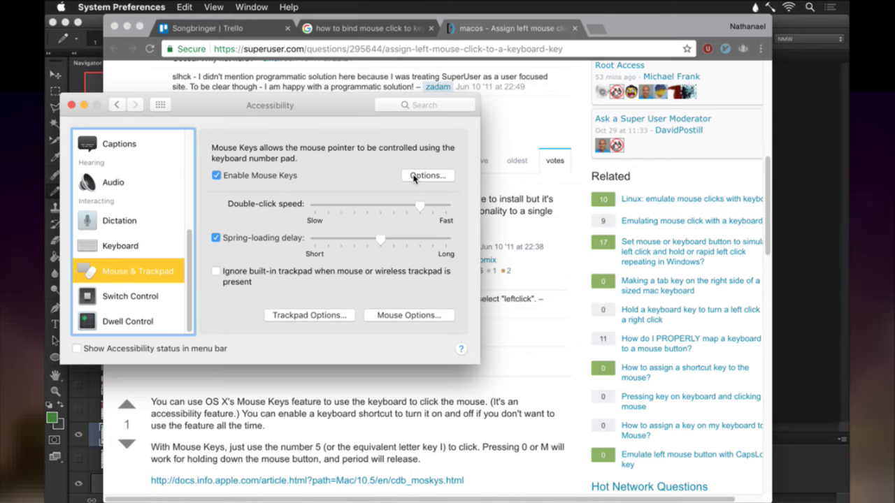
{"action": "left_click", "coordinate": [413, 177]}
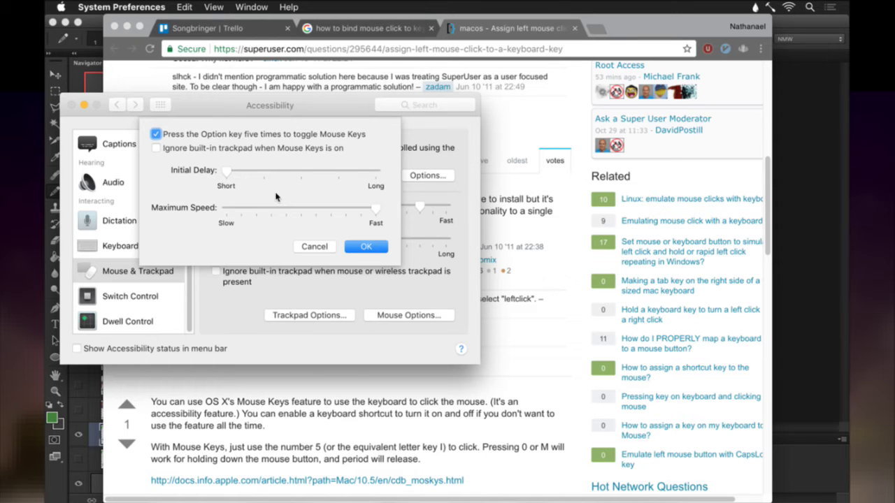
{"action": "left_click", "coordinate": [362, 249]}
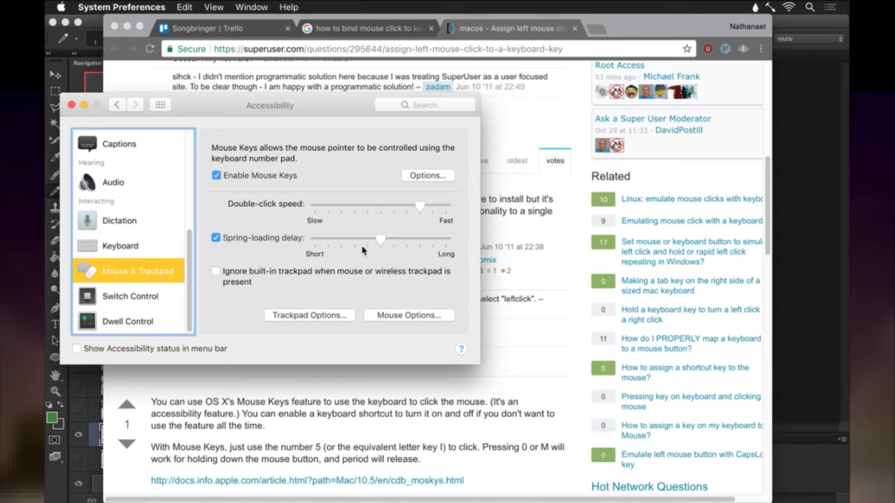
Test the five-times Option key shortcut for toggling Mouse Keys.
{"action": "key", "text": "alt"}
{"action": "key", "text": "alt"}
{"action": "key", "text": "alt"}
{"action": "key", "text": "alt"}
{"action": "key", "text": "alt"}
{"action": "key", "text": "alt"}
{"action": "key", "text": "alt"}
{"action": "key", "text": "alt"}
{"action": "key", "text": "alt"}
{"action": "key", "text": "alt"}
Recheck the Mouse Keys toggle, initial delay and maximum speed options, cancelling without changes.
{"action": "left_click", "coordinate": [427, 176]}
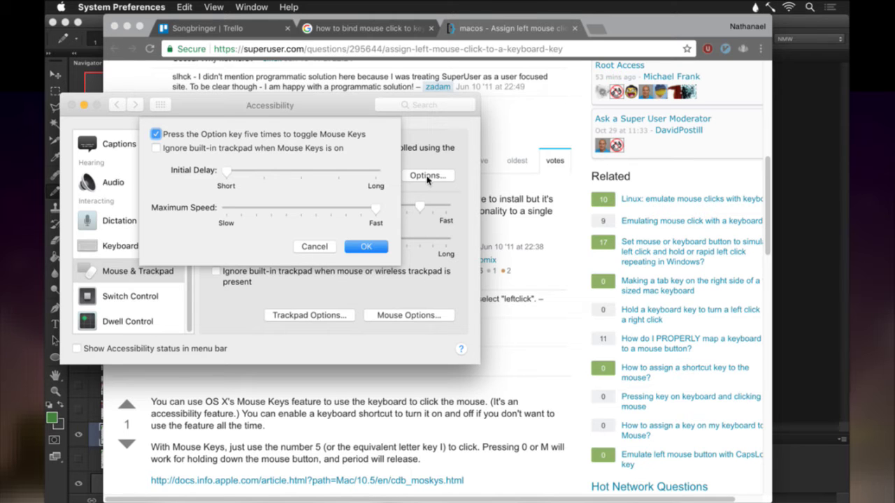
{"action": "left_click", "coordinate": [314, 250]}
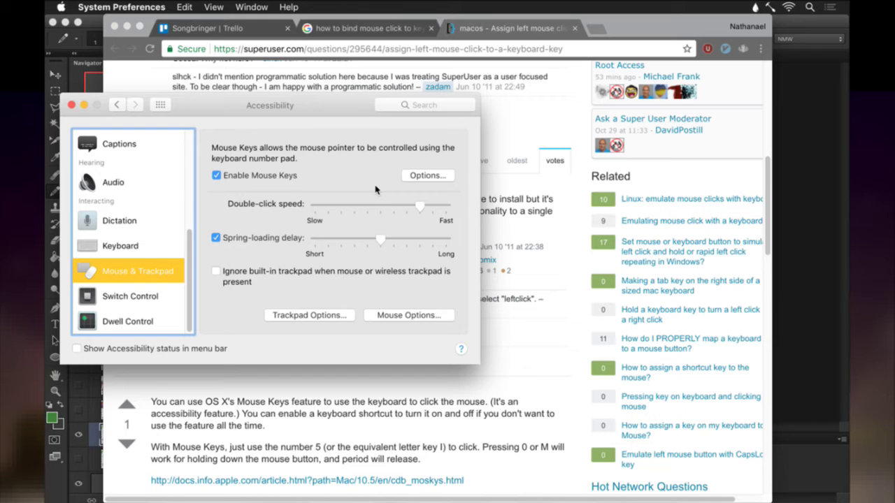
{"action": "left_click", "coordinate": [426, 175]}
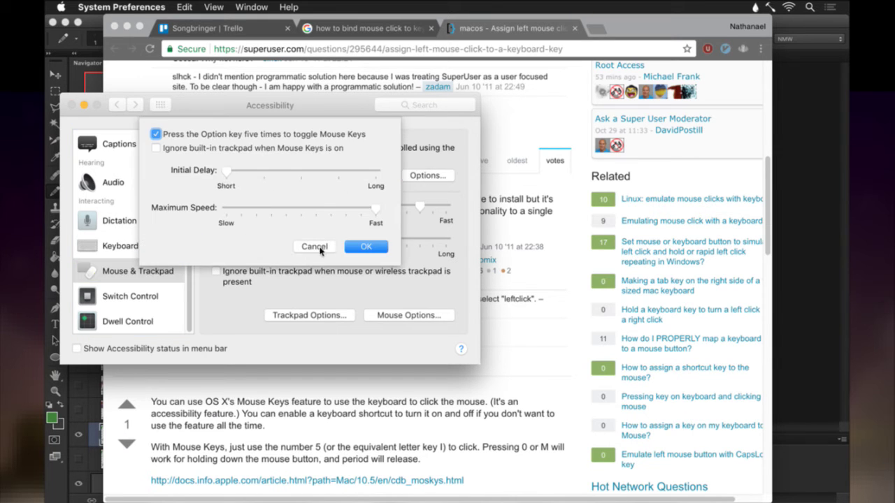
{"action": "left_click", "coordinate": [318, 250]}
{"action": "left_click", "coordinate": [427, 175]}
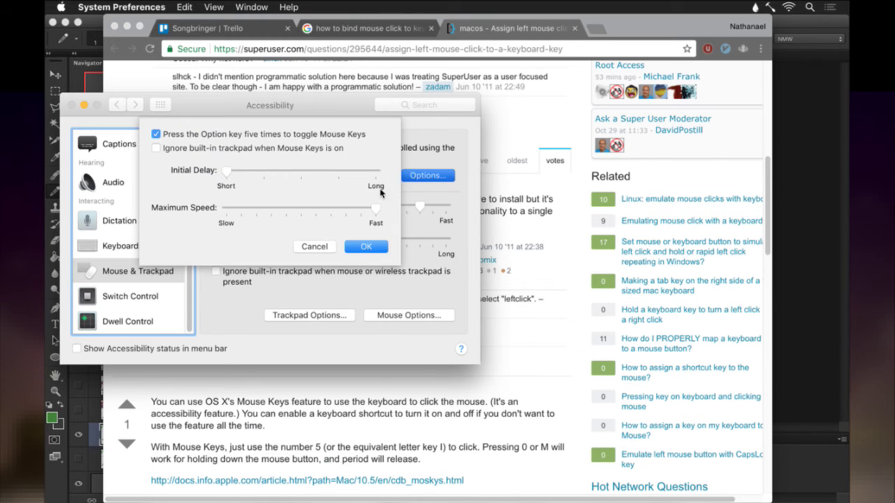
{"action": "left_click", "coordinate": [314, 250]}
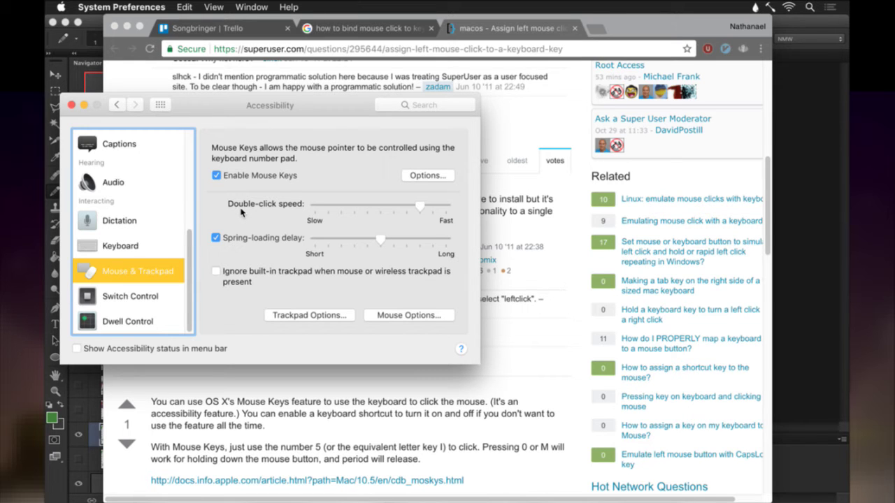
Turn Mouse Keys off and on again, and accept its options unchanged.
{"action": "left_click", "coordinate": [217, 176]}
{"action": "left_click", "coordinate": [217, 177]}
{"action": "left_click", "coordinate": [421, 175]}
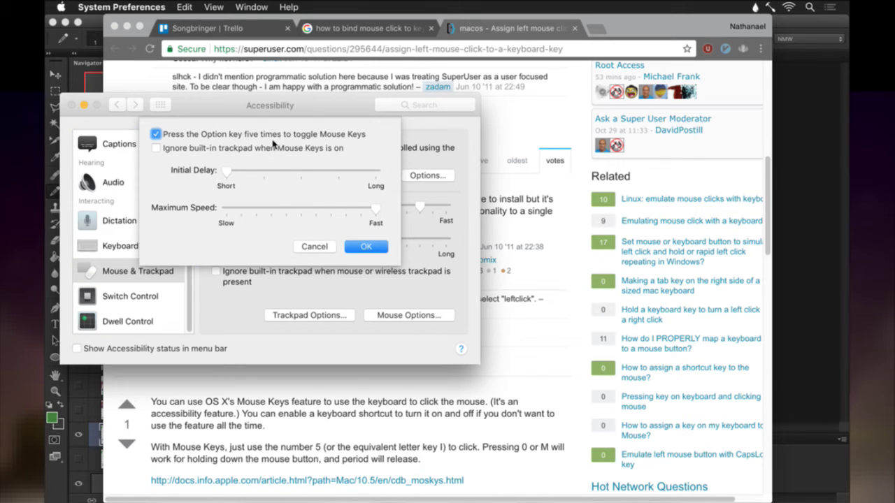
{"action": "left_click", "coordinate": [352, 246]}
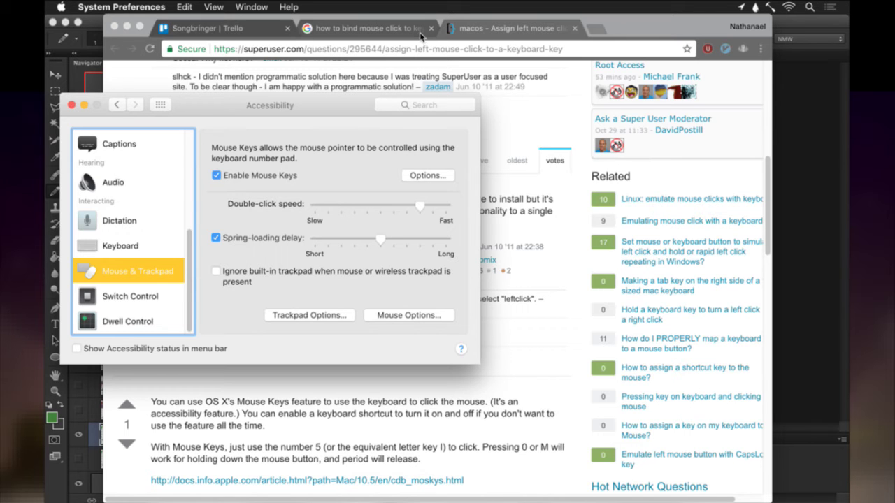
Switch back to Photoshop and compare the torso poses in idle frames 1 and 2 and in hat-and-cape frames 5 and 6.
{"action": "left_click", "coordinate": [95, 27]}
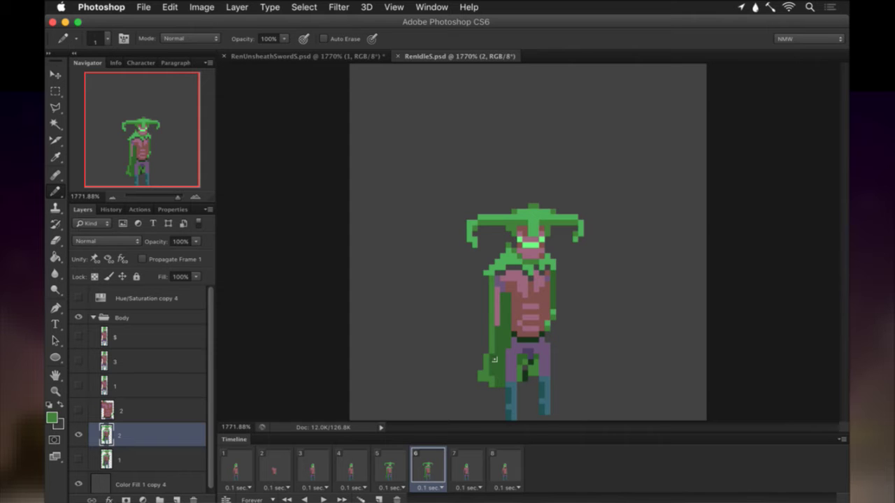
{"action": "key", "text": "i"}
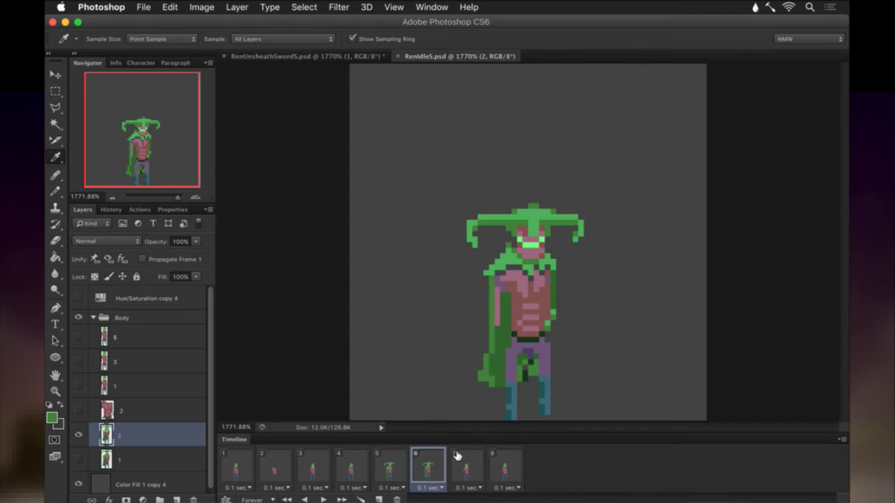
{"action": "left_click", "coordinate": [267, 468]}
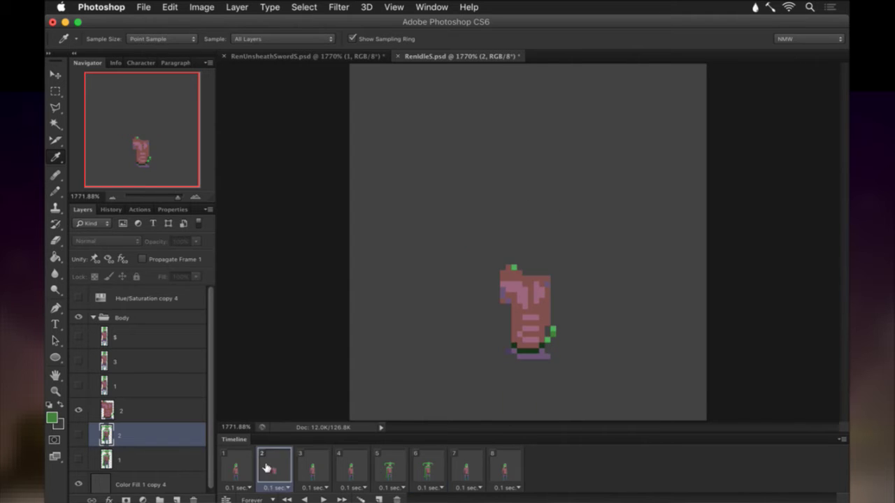
{"action": "left_click", "coordinate": [246, 469]}
{"action": "left_click", "coordinate": [283, 468]}
{"action": "left_click", "coordinate": [249, 468]}
{"action": "left_click", "coordinate": [272, 466]}
{"action": "left_click", "coordinate": [250, 468]}
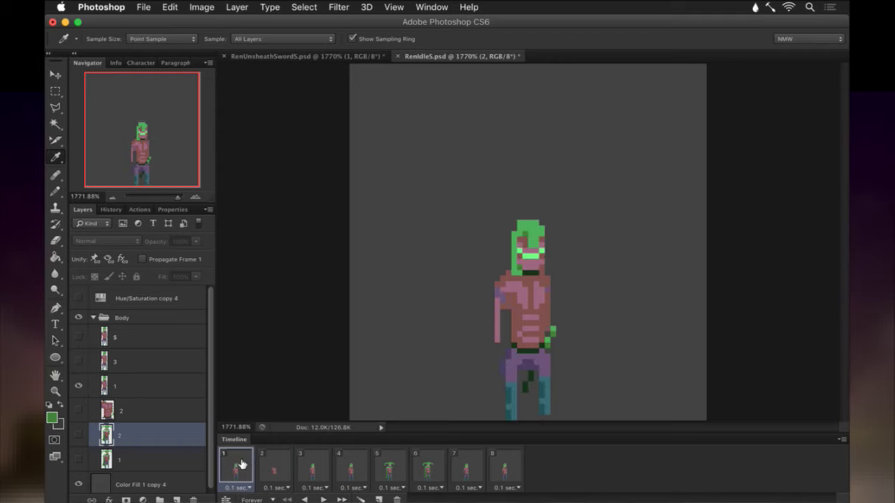
{"action": "left_click", "coordinate": [414, 465]}
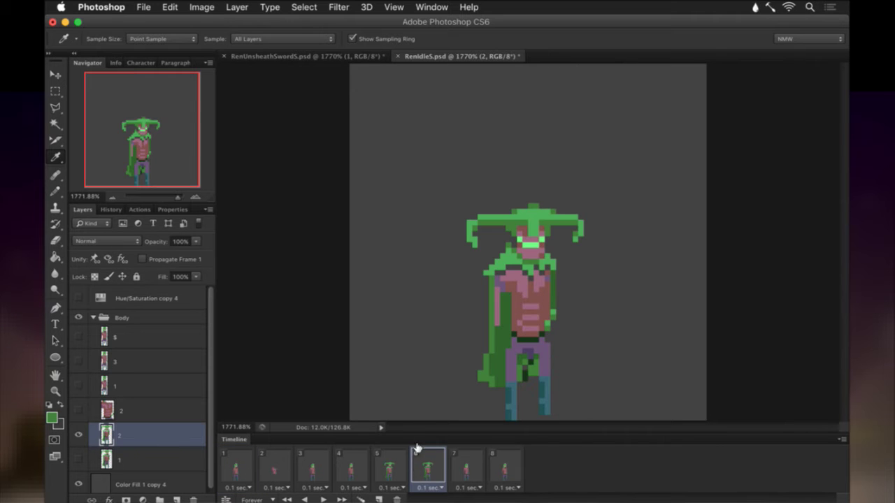
{"action": "left_click", "coordinate": [400, 470]}
{"action": "left_click", "coordinate": [439, 466]}
Select the hanging arm beside the cape in frame 6, nudge it up one pixel and deselect it.
{"action": "key", "text": "m"}
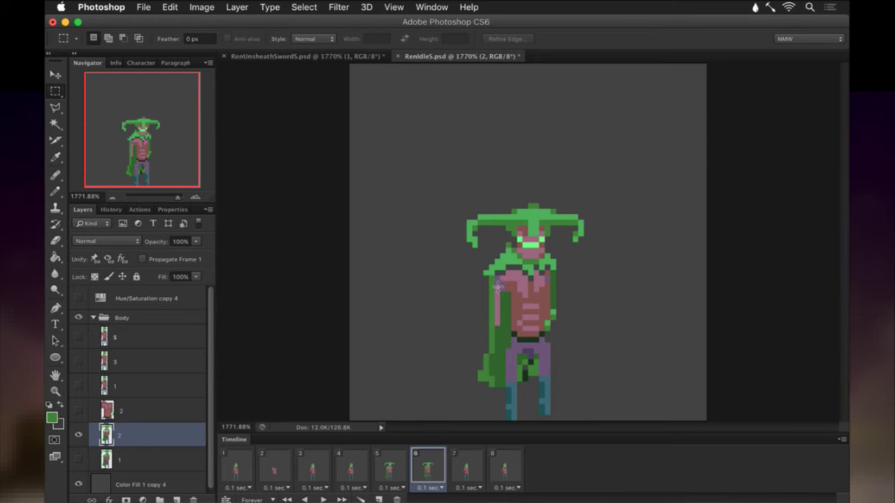
{"action": "left_click_drag", "start_coordinate": [503, 281], "coordinate": [500, 324]}
{"action": "key", "text": "v"}
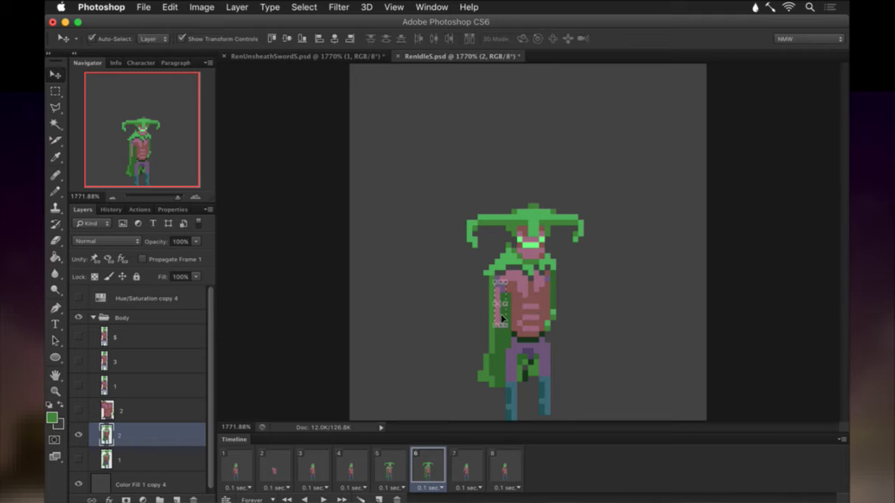
{"action": "key", "text": "Left"}
{"action": "key", "text": "m"}
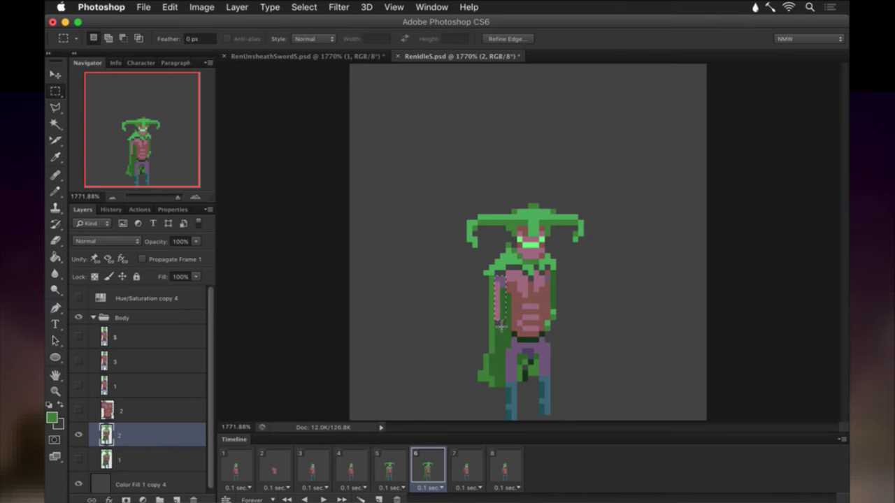
{"action": "left_click", "coordinate": [501, 331]}
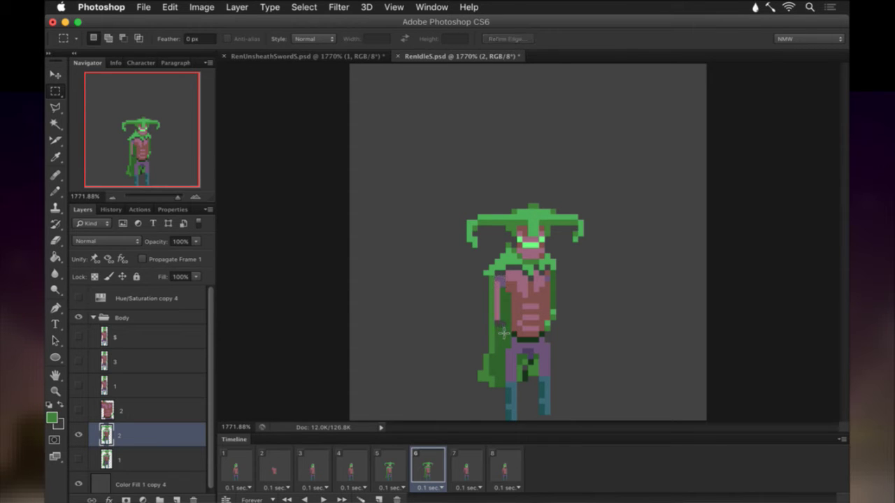
Fill the gap below the raised arm with the cape's dark green and sample the arm's pink for retouching its end.
{"action": "key", "text": "i"}
{"action": "left_click", "coordinate": [502, 333]}
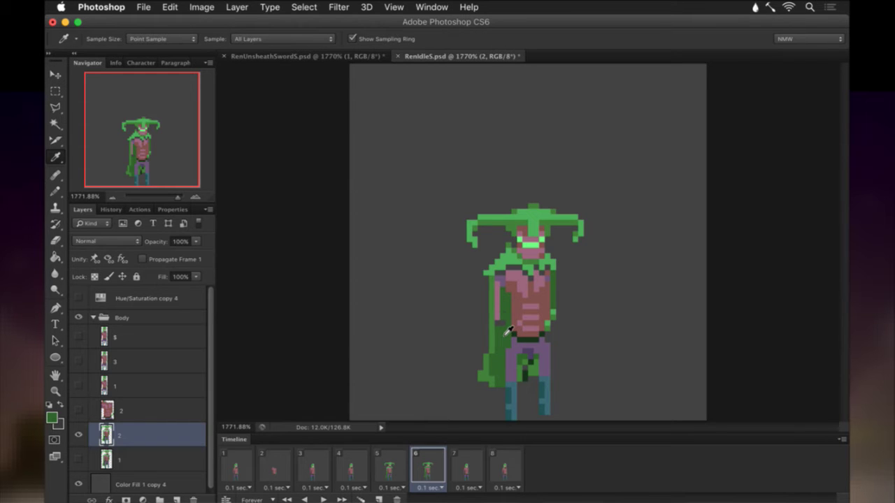
{"action": "key", "text": "b"}
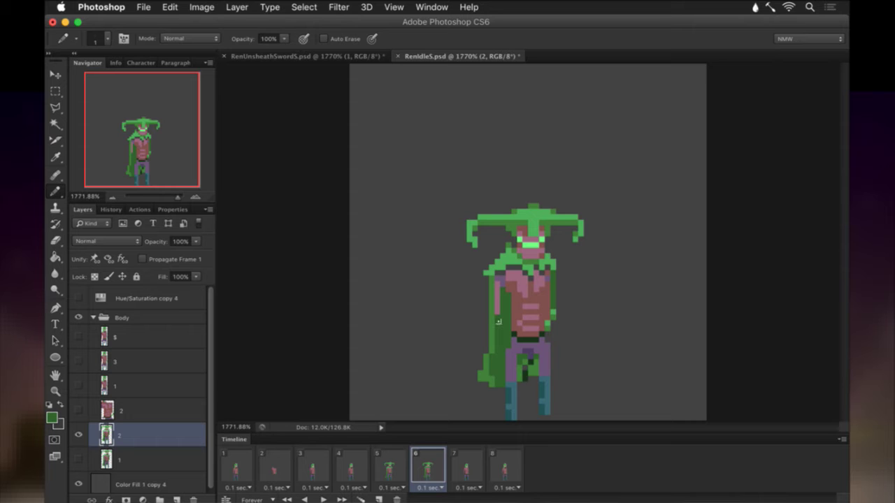
{"action": "left_click", "coordinate": [500, 316], "text": "alt"}
Try single pink pixels and straight pencil lines on the empty canvas beside the character, and undo them all.
{"action": "left_click", "coordinate": [385, 229]}
{"action": "left_click", "coordinate": [375, 222]}
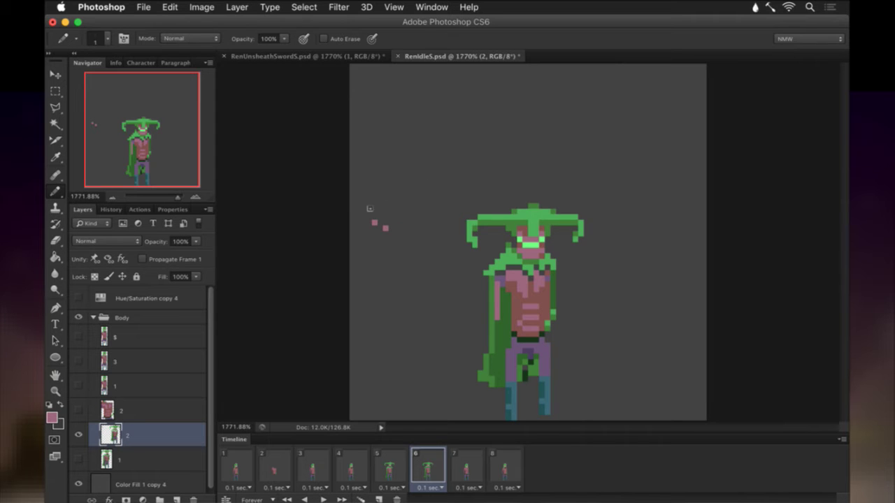
{"action": "key", "text": "super+alt+z"}
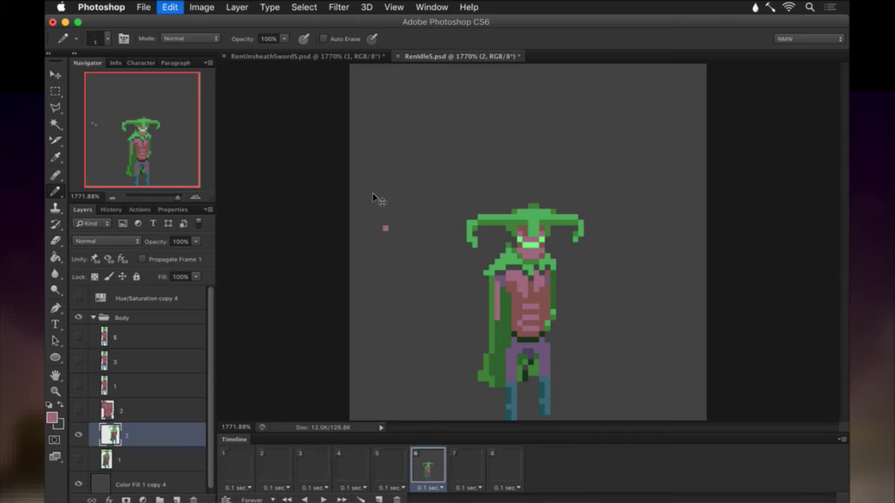
{"action": "key", "text": "super+alt+z"}
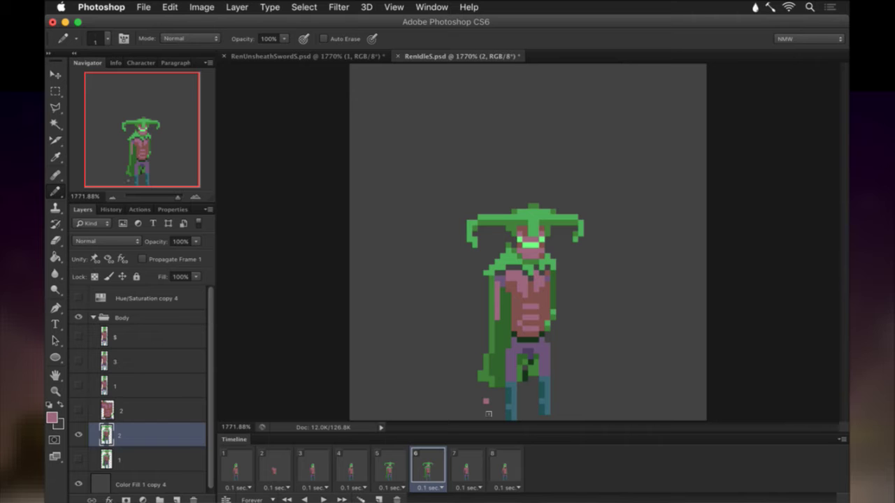
{"action": "left_click", "coordinate": [436, 391]}
{"action": "left_click", "coordinate": [403, 379], "text": "shift"}
{"action": "left_click", "coordinate": [391, 357]}
{"action": "left_click", "coordinate": [402, 250], "text": "shift"}
{"action": "left_click", "coordinate": [369, 211]}
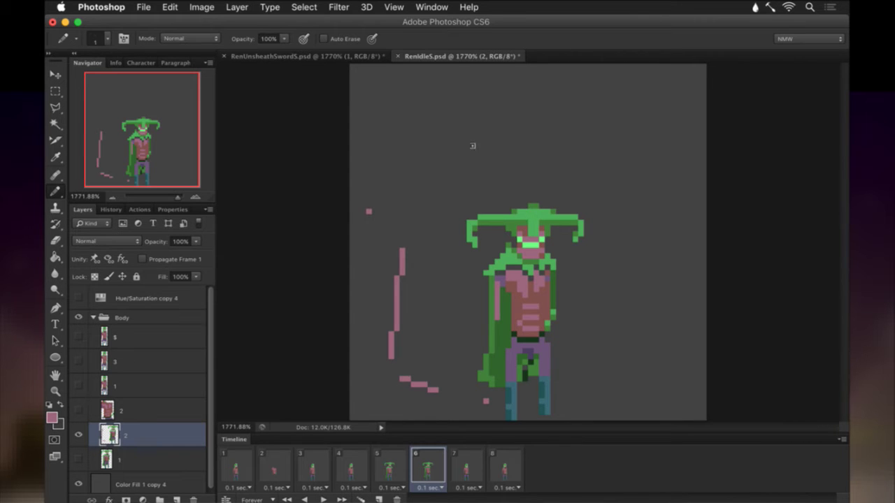
{"action": "left_click", "coordinate": [447, 156]}
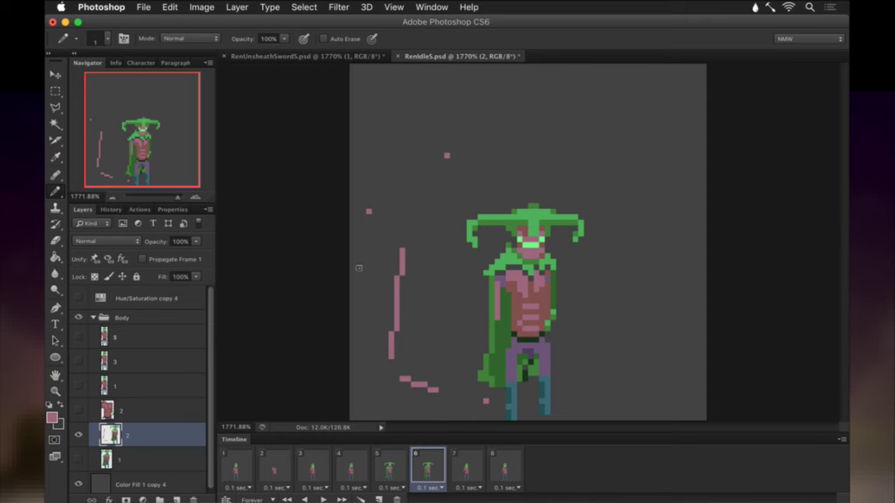
{"action": "left_click", "coordinate": [368, 240]}
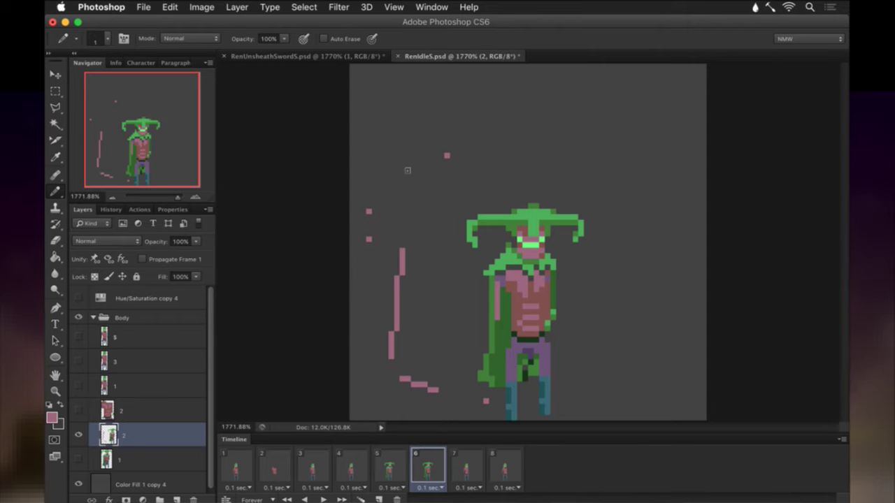
{"action": "left_click", "coordinate": [424, 195], "text": "shift"}
{"action": "left_click", "coordinate": [442, 189]}
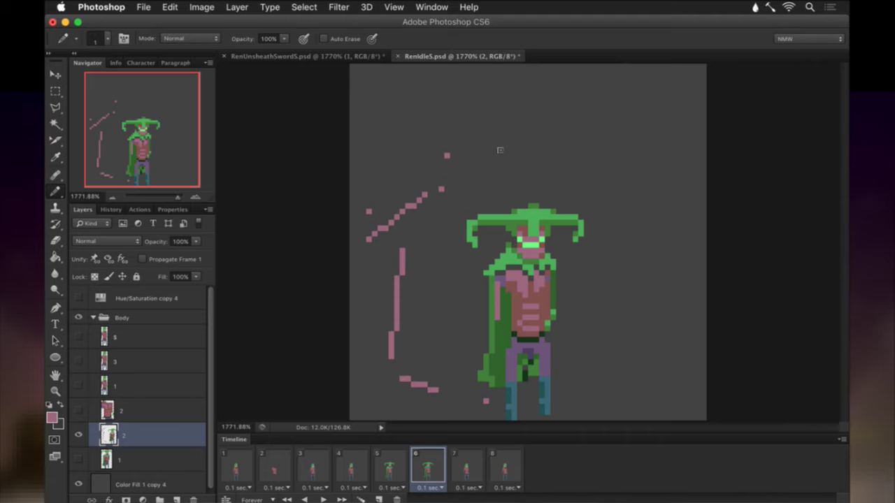
{"action": "key", "text": "super+alt+z"}
{"action": "key", "text": "super+alt+z"}
{"action": "key", "text": "super+alt+z"}
{"action": "key", "text": "super+alt+z"}
{"action": "key", "text": "super+alt+z"}
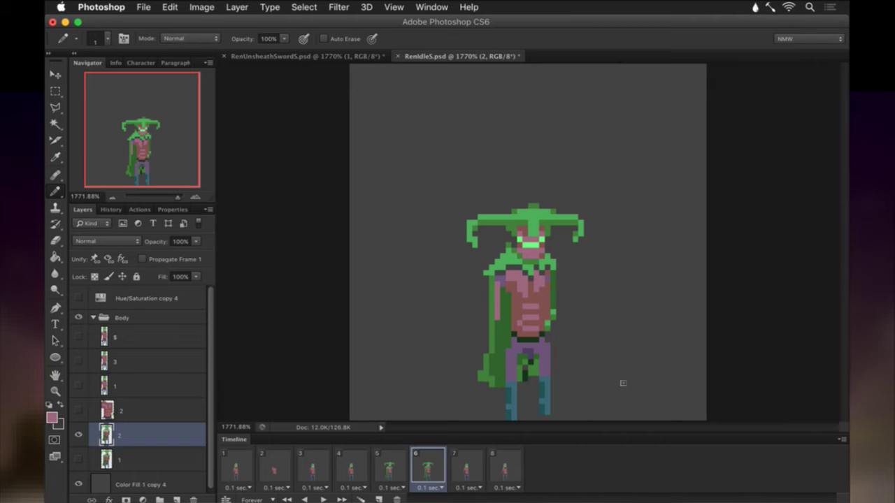
Compare frames 5 and 6 and retouch frame 6's shoulder and chest pixels with sampled skin and purple tones.
{"action": "left_click", "coordinate": [395, 470]}
{"action": "left_click", "coordinate": [422, 467]}
{"action": "left_click", "coordinate": [399, 467]}
{"action": "left_click", "coordinate": [422, 467]}
{"action": "left_click", "coordinate": [518, 285], "text": "alt"}
{"action": "left_click", "coordinate": [528, 288], "text": "alt"}
{"action": "left_click", "coordinate": [515, 281], "text": "alt"}
{"action": "left_click", "coordinate": [500, 284], "text": "alt"}
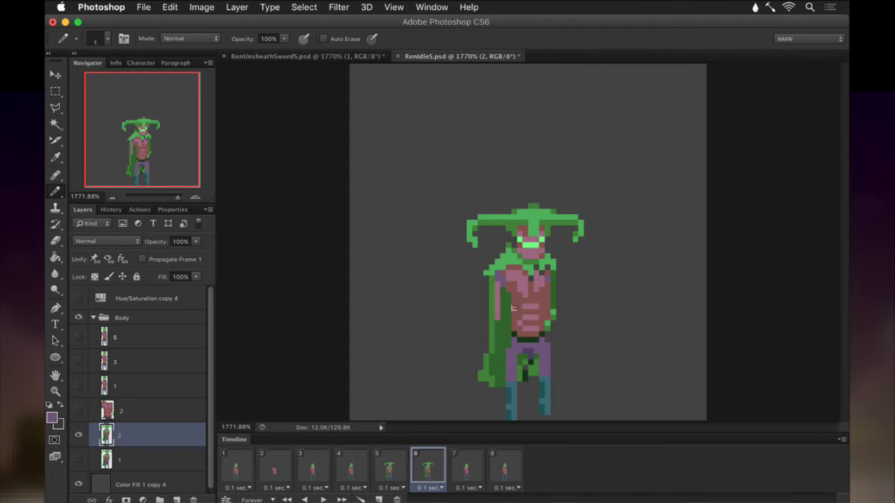
Retouch the upper chest in frame 6 with the sampled darker skin tone and check the frame against frame 5.
{"action": "key", "text": "alt"}
{"action": "left_click", "coordinate": [531, 278], "text": "alt"}
{"action": "left_click", "coordinate": [391, 470]}
{"action": "left_click", "coordinate": [434, 465]}
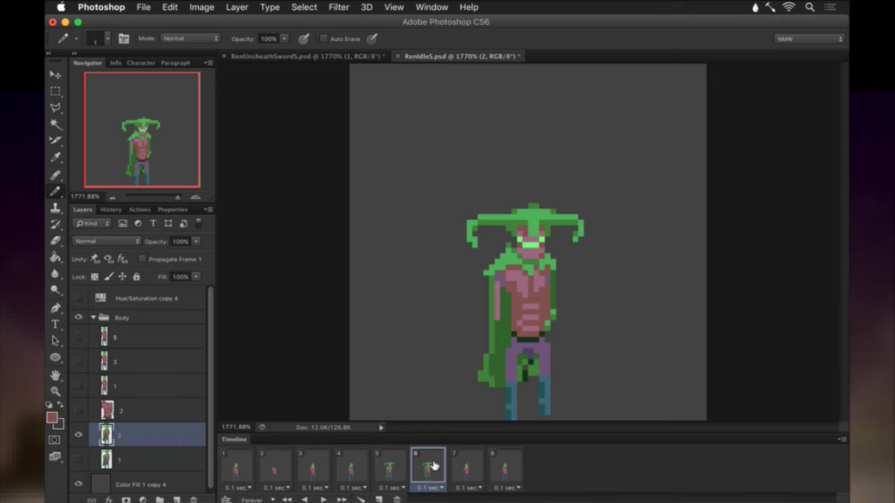
{"action": "left_click", "coordinate": [399, 464]}
{"action": "left_click", "coordinate": [416, 464]}
Duplicate the hat-and-cape body layer 2 and make the copy visible in frame 7.
{"action": "left_click", "coordinate": [462, 466]}
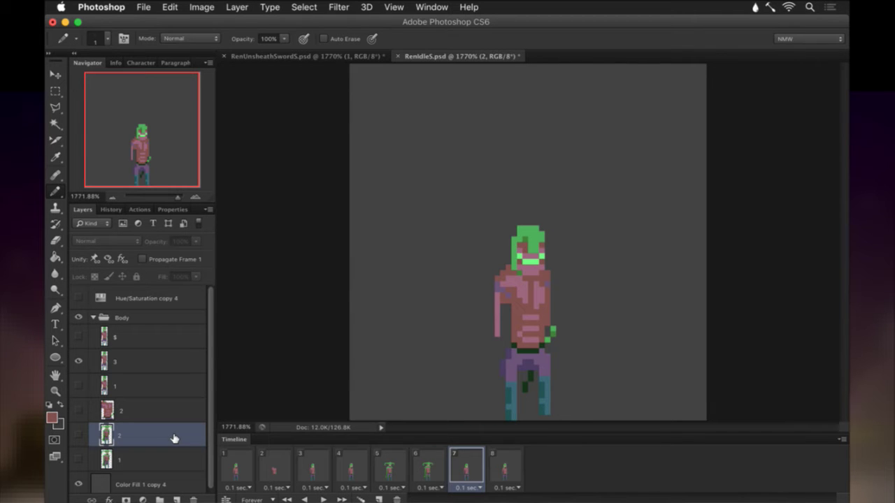
{"action": "left_click", "coordinate": [446, 469]}
{"action": "left_click", "coordinate": [462, 467]}
{"action": "key", "text": "alt"}
{"action": "key", "text": "alt"}
{"action": "key", "text": "alt"}
{"action": "key", "text": "alt"}
{"action": "key", "text": "alt"}
{"action": "key", "text": "super+j"}
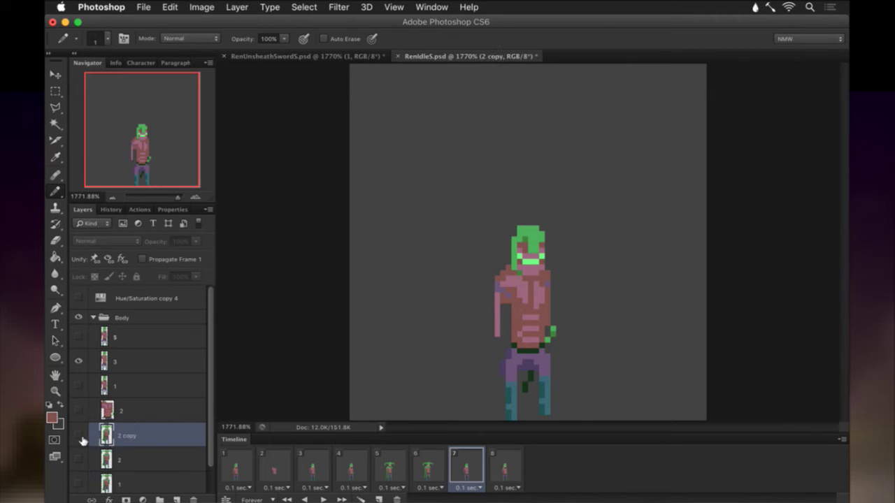
{"action": "left_click", "coordinate": [79, 435]}
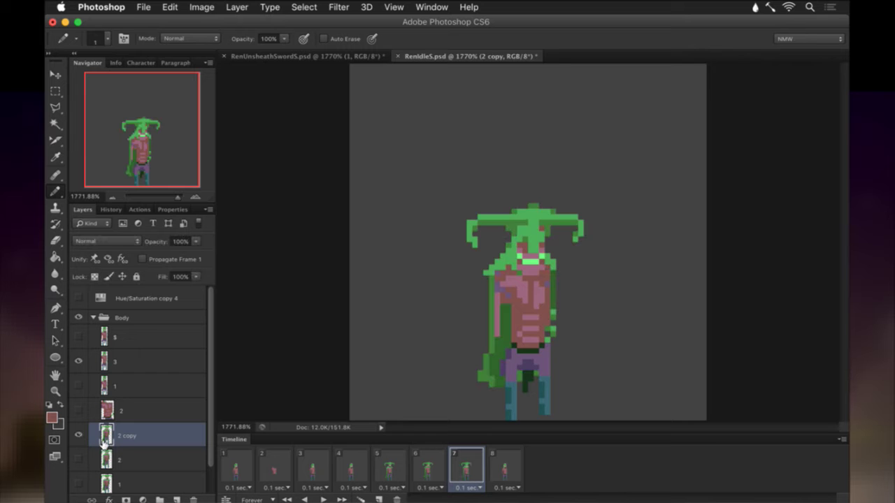
Rename the duplicated layer as 3 and hide the old hatless layer 3 in frame 7.
{"action": "scroll", "coordinate": [130, 406], "scroll_direction": "down", "scroll_amount": 2}
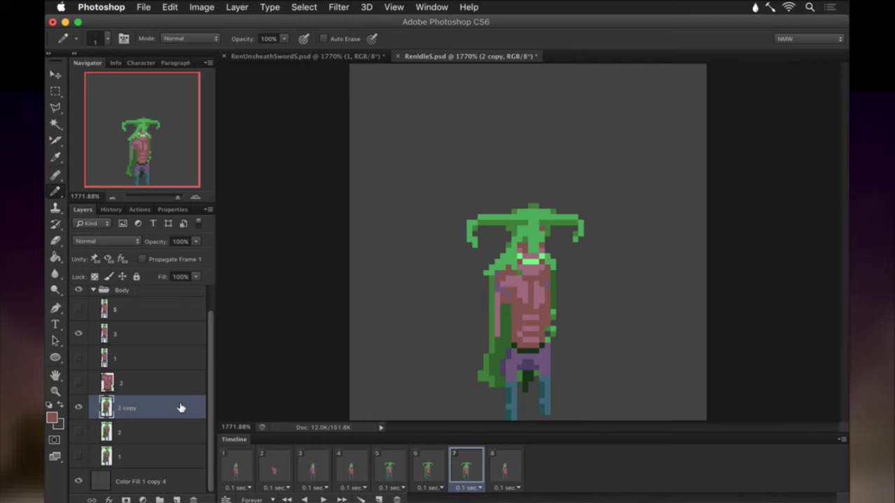
{"action": "double_click", "coordinate": [125, 409]}
{"action": "type", "text": "3"}
{"action": "key", "text": "Return"}
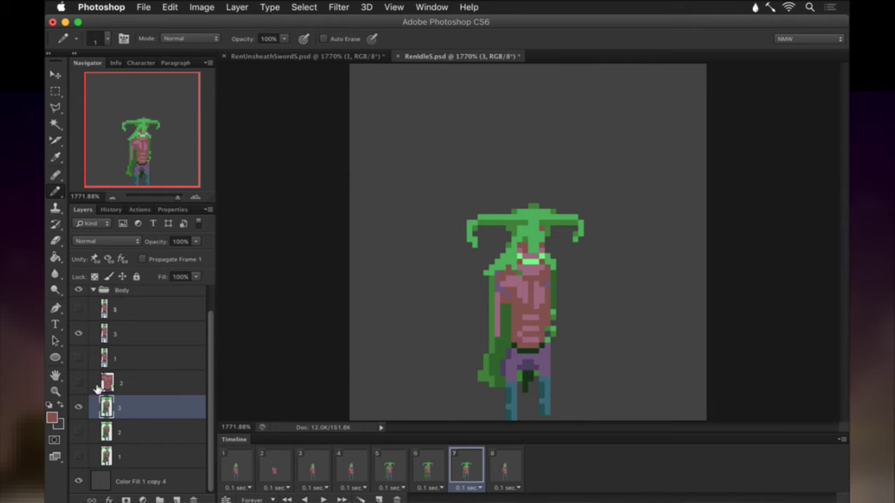
{"action": "left_click", "coordinate": [79, 335]}
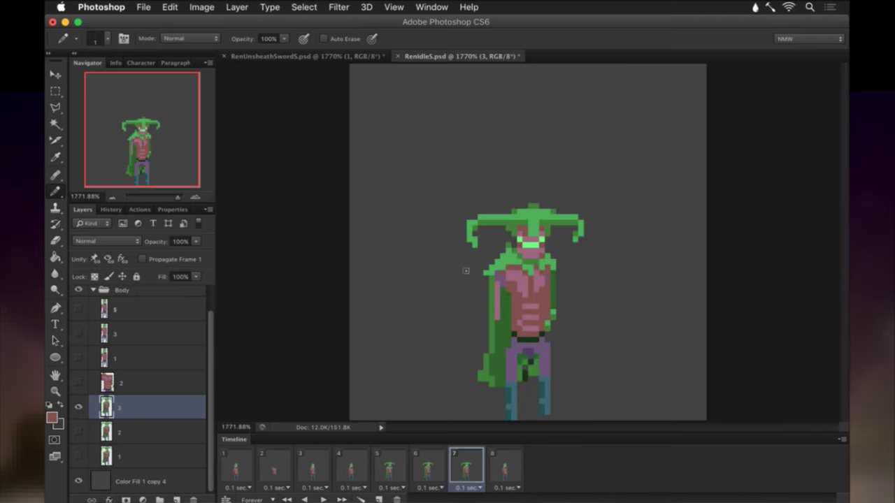
Select the hat and head in frame 7 without the cape collar, nudge them down one pixel and deselect.
{"action": "key", "text": "m"}
{"action": "mouse_move", "coordinate": [417, 187]}
{"action": "left_mouse_down"}
{"action": "mouse_move", "coordinate": [643, 205]}
{"action": "mouse_move", "coordinate": [628, 260]}
{"action": "left_mouse_up"}
{"action": "left_click_drag", "start_coordinate": [502, 246], "coordinate": [520, 261]}
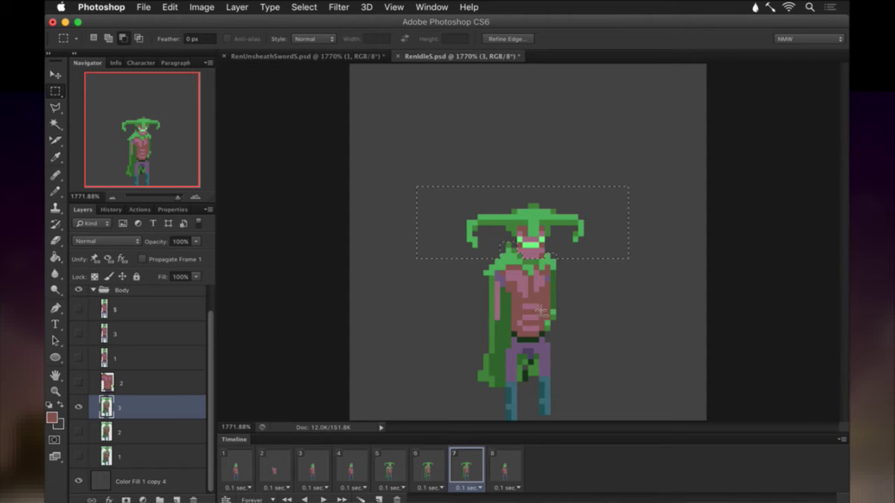
{"action": "key", "text": "v"}
{"action": "key", "text": "Down"}
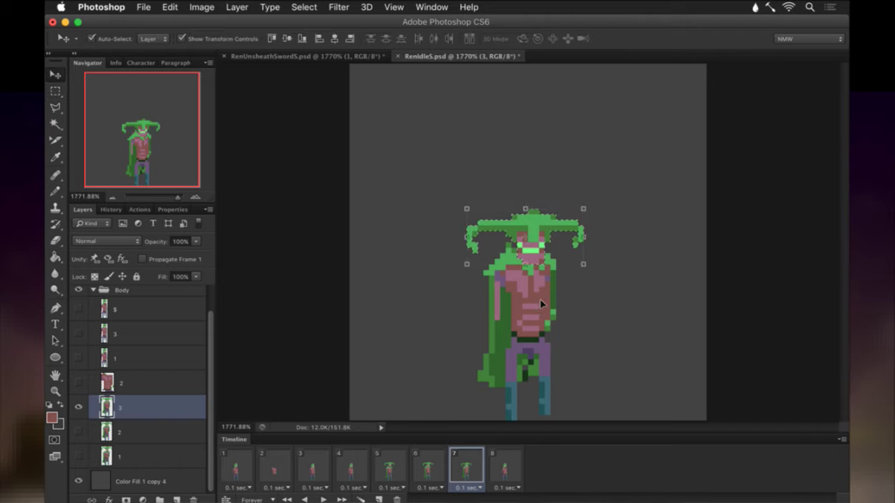
{"action": "key", "text": "m"}
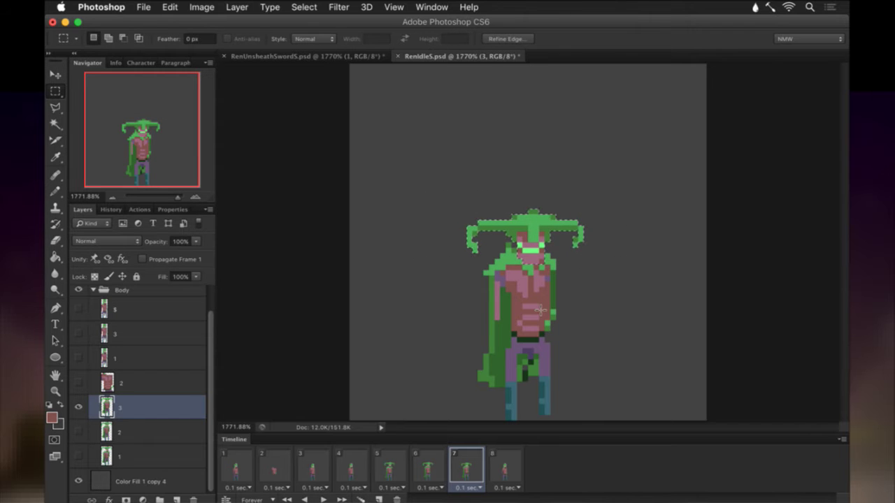
{"action": "left_click", "coordinate": [565, 319]}
Compare frame 7 with old frames 2 and 3 and retouch its chest with the sampled lighter skin tone.
{"action": "left_click", "coordinate": [314, 465]}
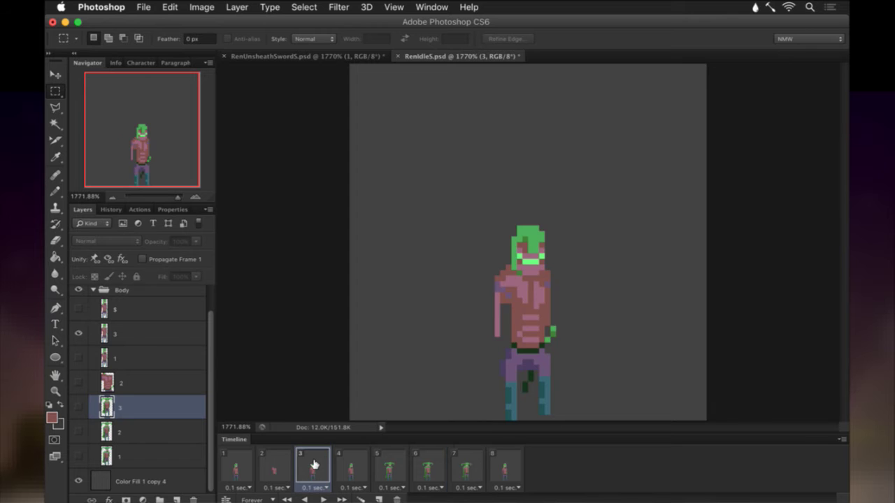
{"action": "left_click", "coordinate": [266, 470]}
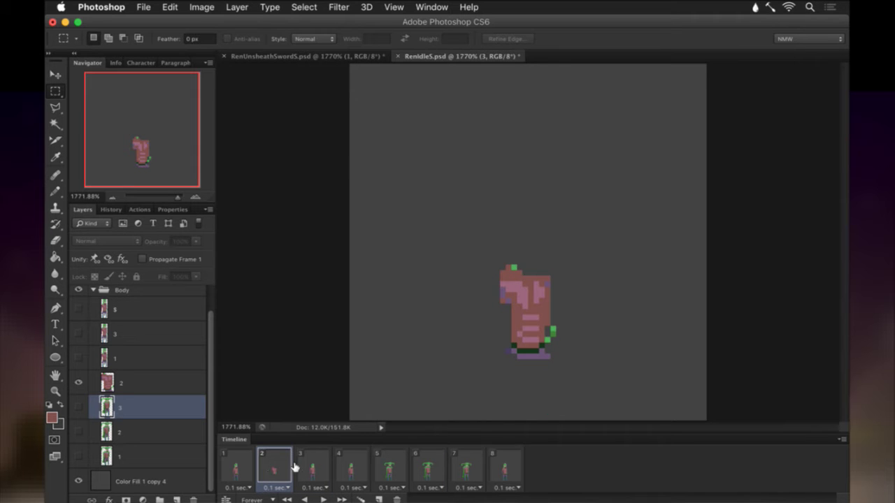
{"action": "left_click", "coordinate": [310, 465]}
{"action": "left_click", "coordinate": [459, 473]}
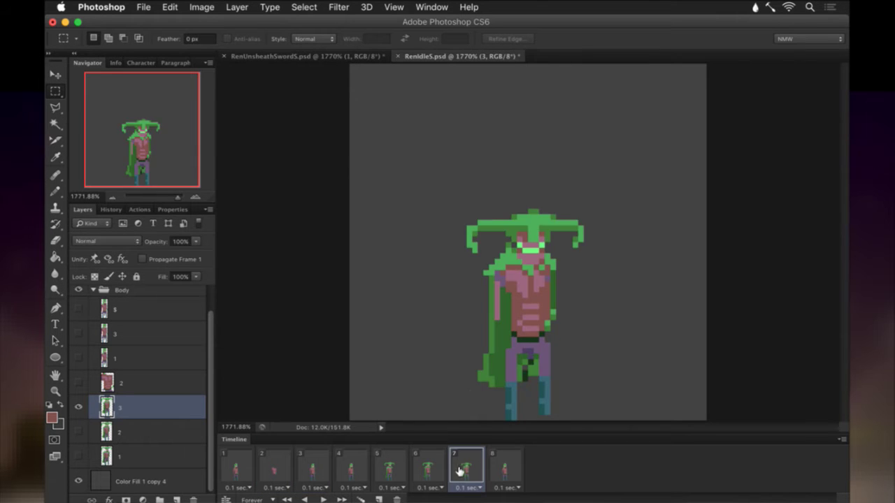
{"action": "key", "text": "i"}
{"action": "left_click", "coordinate": [520, 299]}
{"action": "key", "text": "b"}
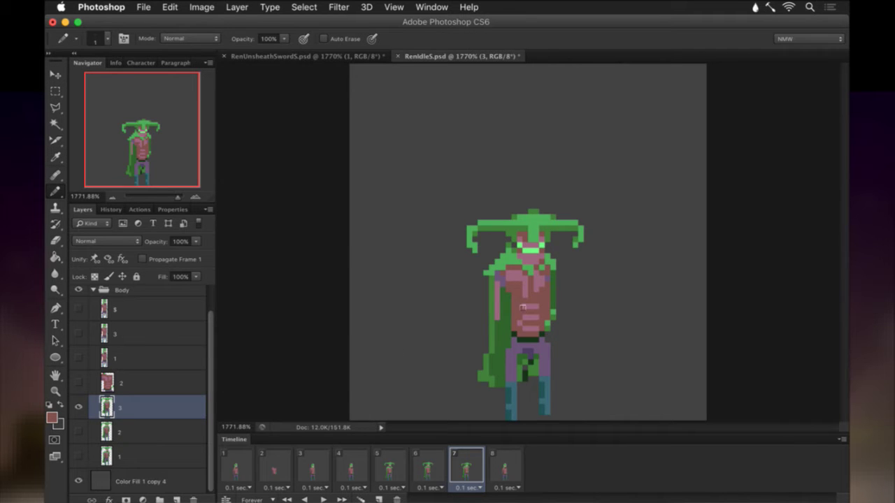
{"action": "left_click", "coordinate": [525, 308], "text": "alt"}
{"action": "left_click", "coordinate": [428, 461]}
{"action": "left_click", "coordinate": [459, 463]}
Step through old hatless frames 1 to 4, comparing the body pose of frame 4 with frame 1.
{"action": "left_click", "coordinate": [283, 469]}
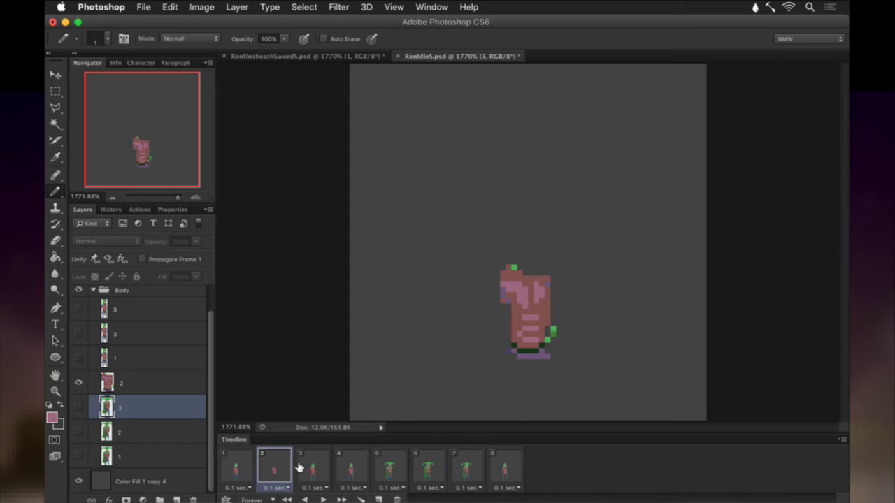
{"action": "left_click", "coordinate": [301, 467]}
{"action": "left_click", "coordinate": [349, 464]}
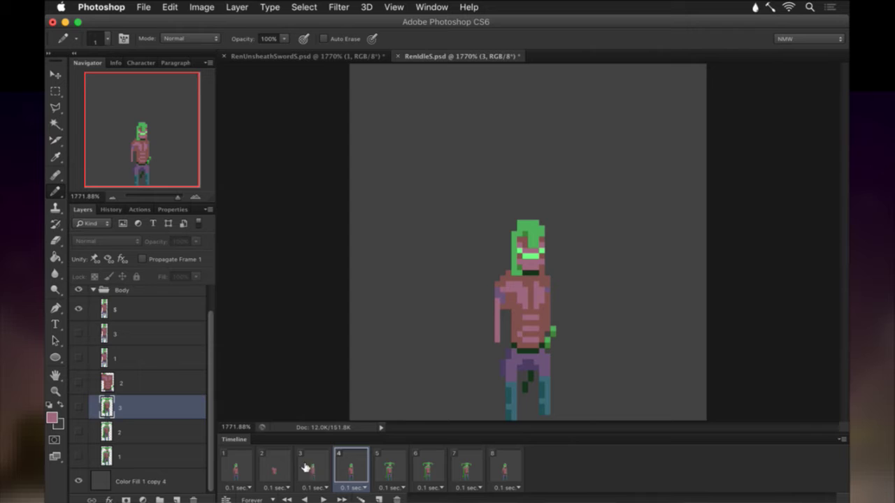
{"action": "left_click", "coordinate": [234, 463]}
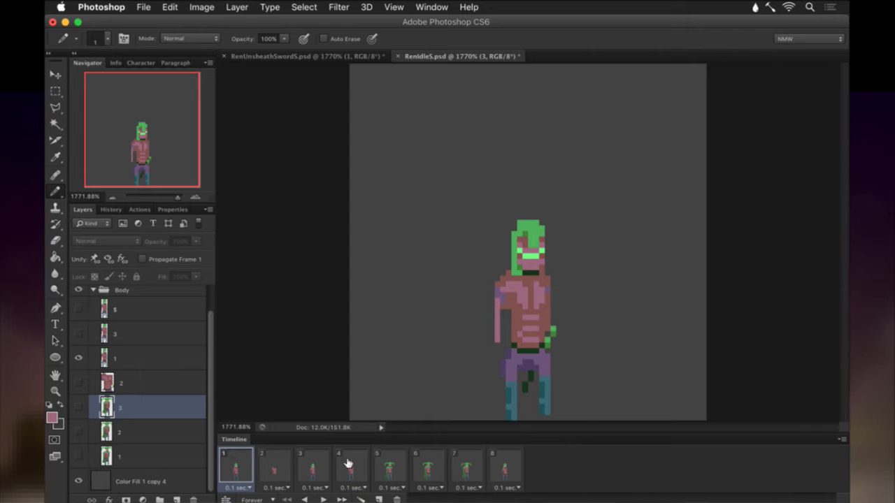
{"action": "left_click", "coordinate": [349, 463]}
{"action": "left_click", "coordinate": [248, 461]}
{"action": "left_click", "coordinate": [355, 456]}
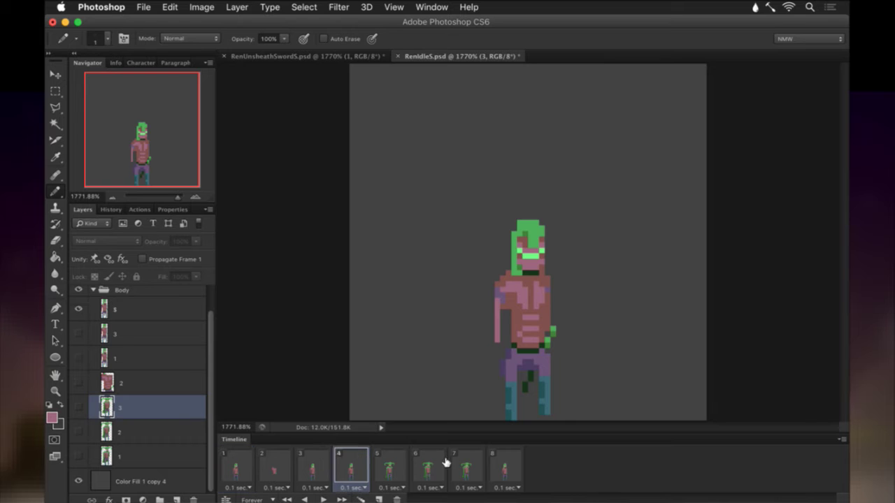
With frame 8 selected, duplicate the hat-and-cape body layer 1 and move the copy above layer 3.
{"action": "left_click", "coordinate": [507, 472]}
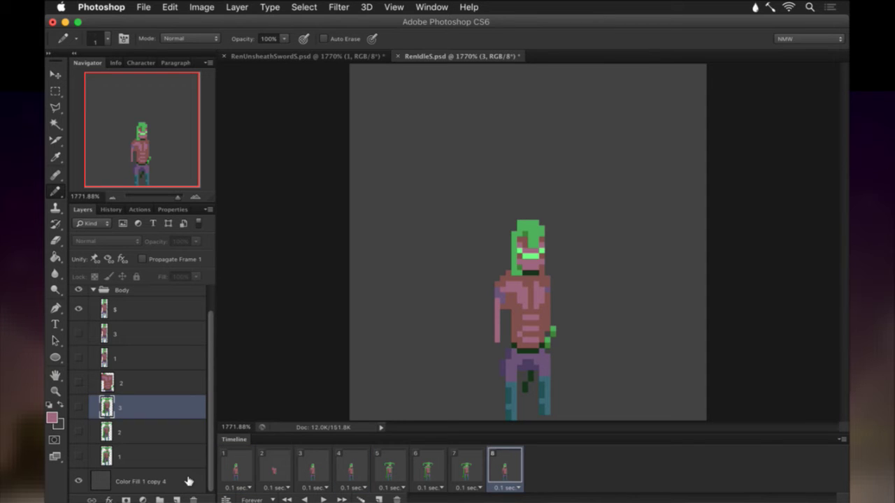
{"action": "left_click", "coordinate": [122, 454]}
{"action": "key", "text": "super+j"}
{"action": "left_click_drag", "start_coordinate": [120, 455], "coordinate": [115, 395]}
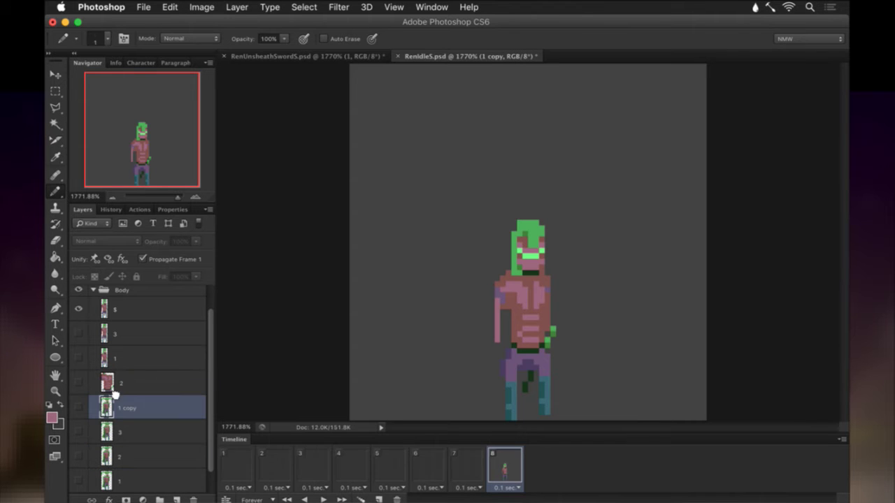
Rename the copied layer as 4, show it in frame 8 and hide the old hatless layer there.
{"action": "double_click", "coordinate": [129, 407]}
{"action": "type", "text": "4"}
{"action": "key", "text": "Return"}
{"action": "left_click", "coordinate": [78, 407]}
{"action": "left_click", "coordinate": [78, 308]}
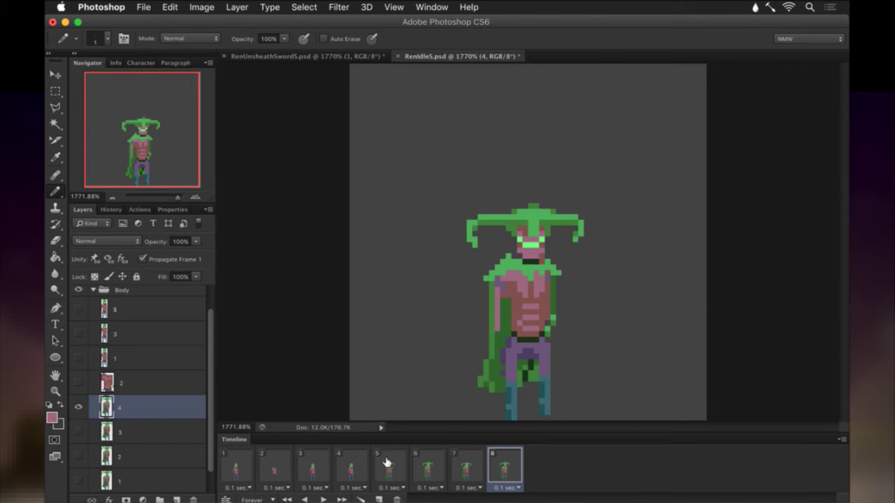
Delete the old hatless frames 1 to 4 from the animation.
{"action": "left_click", "coordinate": [350, 470]}
{"action": "left_click", "coordinate": [248, 462], "text": "shift"}
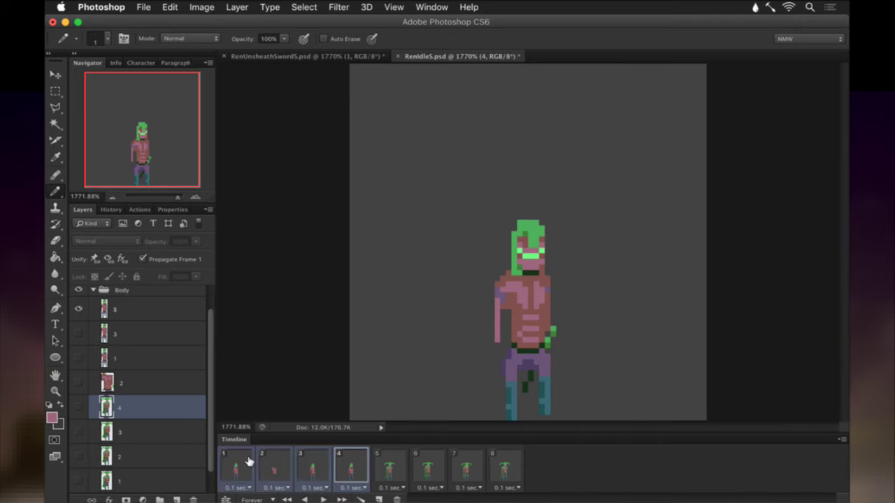
{"action": "left_click", "coordinate": [326, 469]}
{"action": "left_click", "coordinate": [344, 470]}
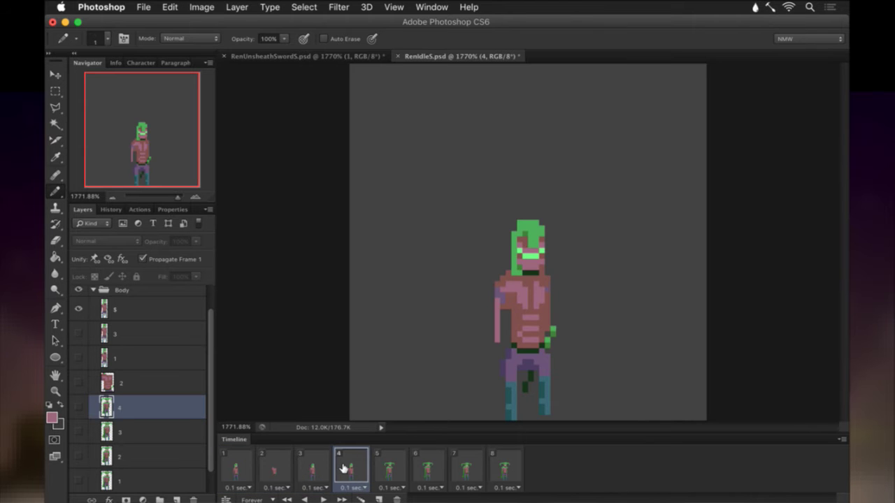
{"action": "left_click", "coordinate": [240, 462]}
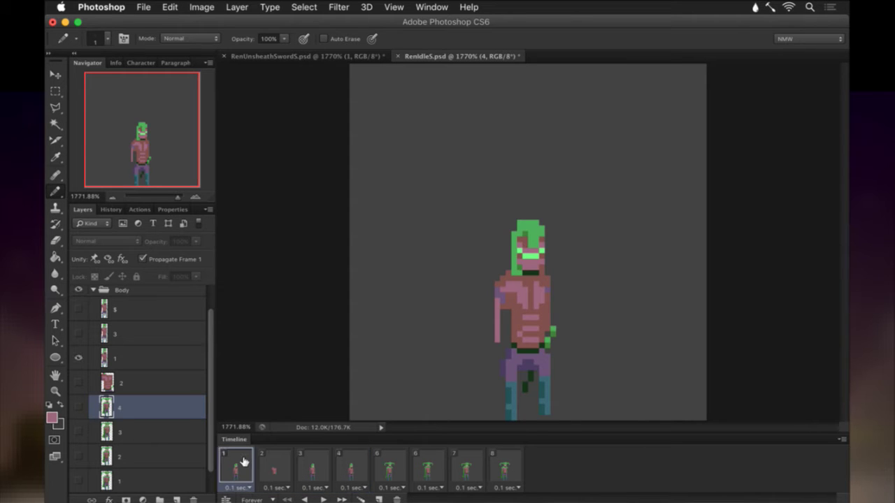
{"action": "left_click", "coordinate": [352, 465], "text": "shift"}
{"action": "left_click", "coordinate": [396, 499]}
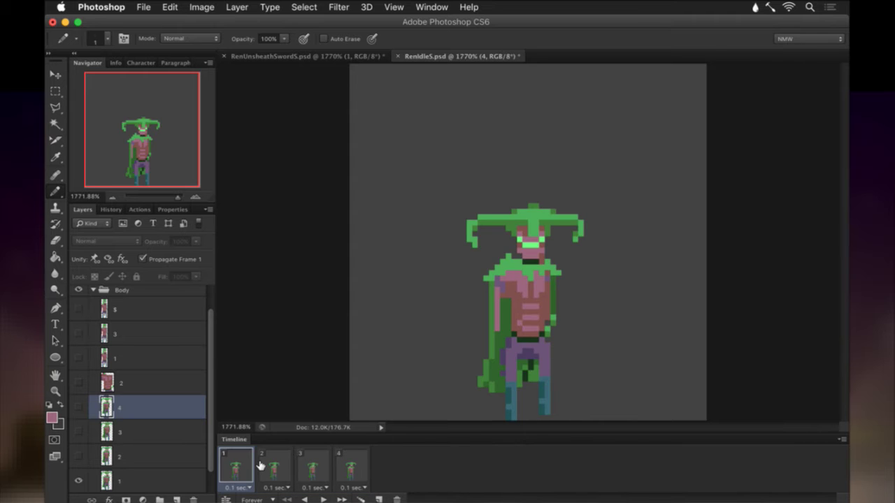
Delete the four old hatless layers from the Body group and turn off Propagate Frame 1.
{"action": "left_click", "coordinate": [139, 376]}
{"action": "left_click", "coordinate": [139, 313], "text": "shift"}
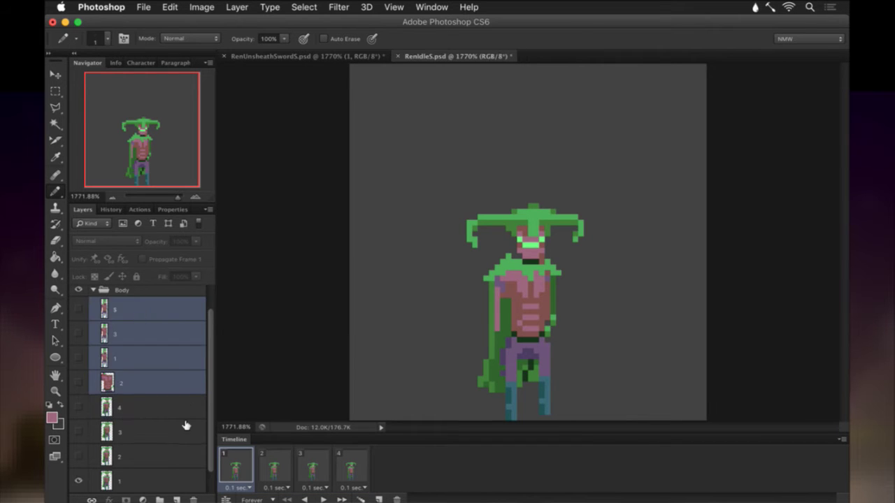
{"action": "left_click", "coordinate": [192, 499]}
{"action": "left_click", "coordinate": [143, 260]}
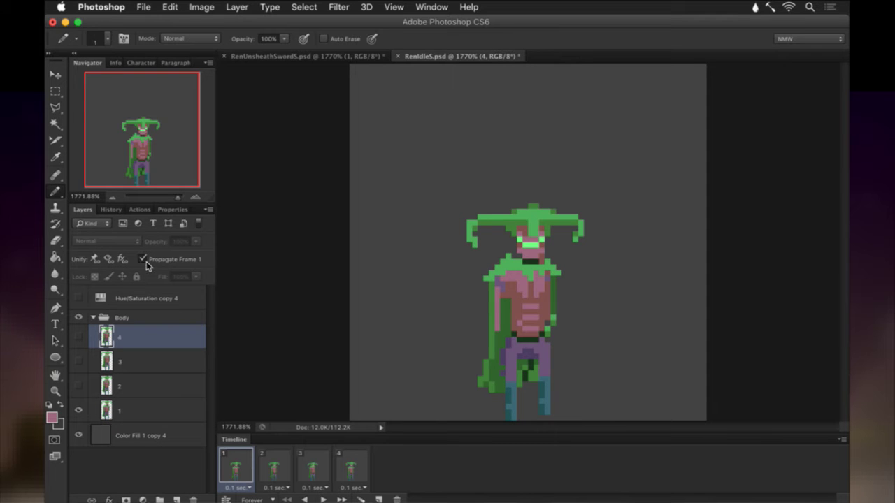
Play back the four-frame hat-and-cape animation, stop it and save the document.
{"action": "left_click", "coordinate": [323, 499]}
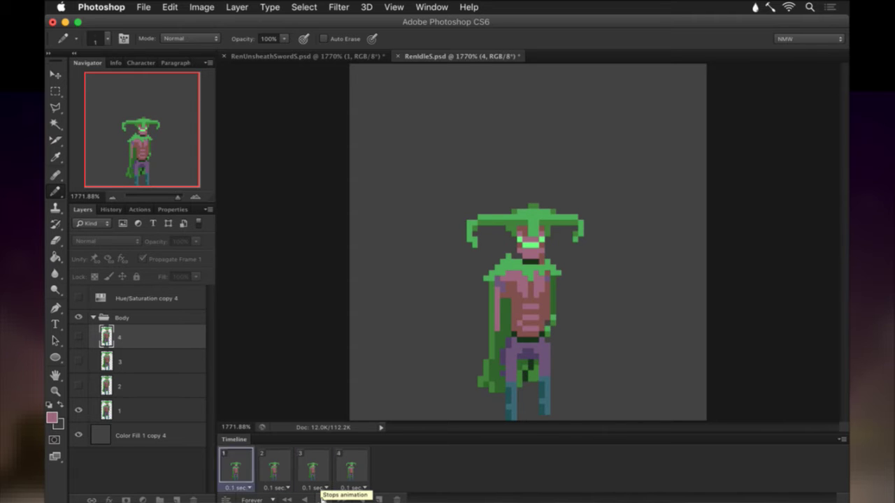
{"action": "left_click", "coordinate": [323, 500]}
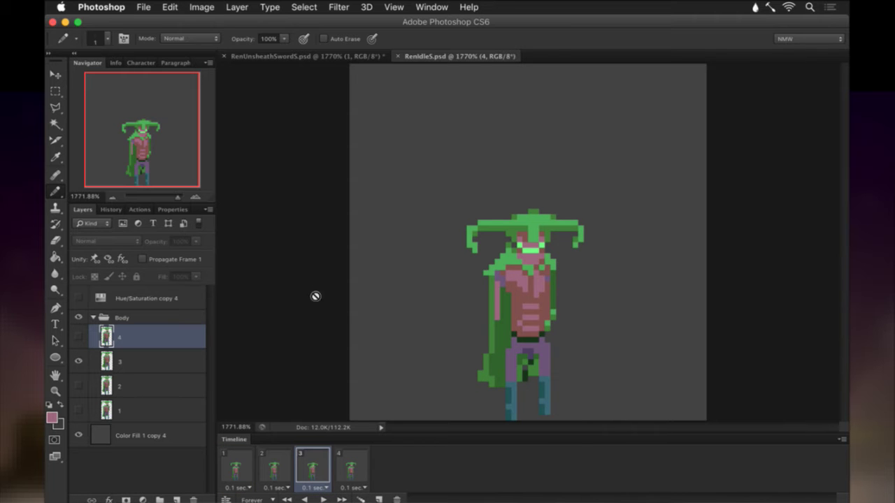
Open the recently used file KielIdleS.psd as a reference for the idle animation.
{"action": "left_click", "coordinate": [143, 7]}
{"action": "mouse_move", "coordinate": [177, 83]}
{"action": "left_click", "coordinate": [323, 94]}
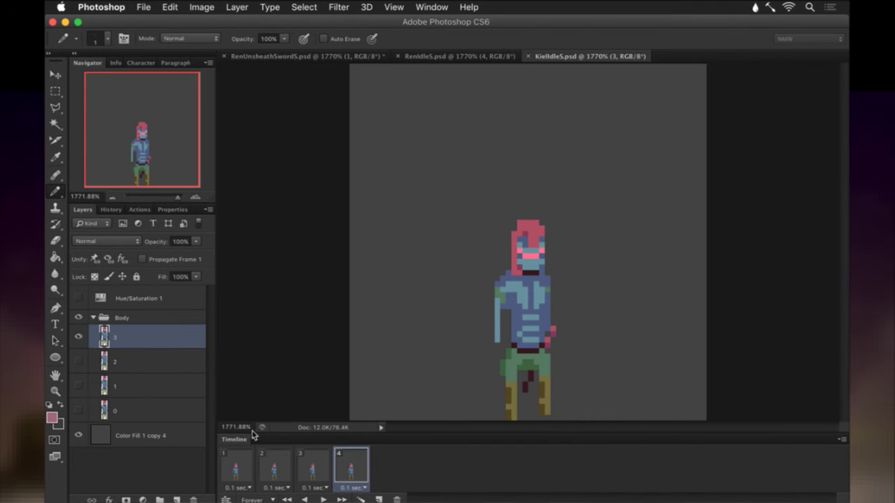
Examine the four idle frames in KielIdleS.psd one by one and play back the animation.
{"action": "left_click", "coordinate": [257, 460]}
{"action": "left_click", "coordinate": [291, 461]}
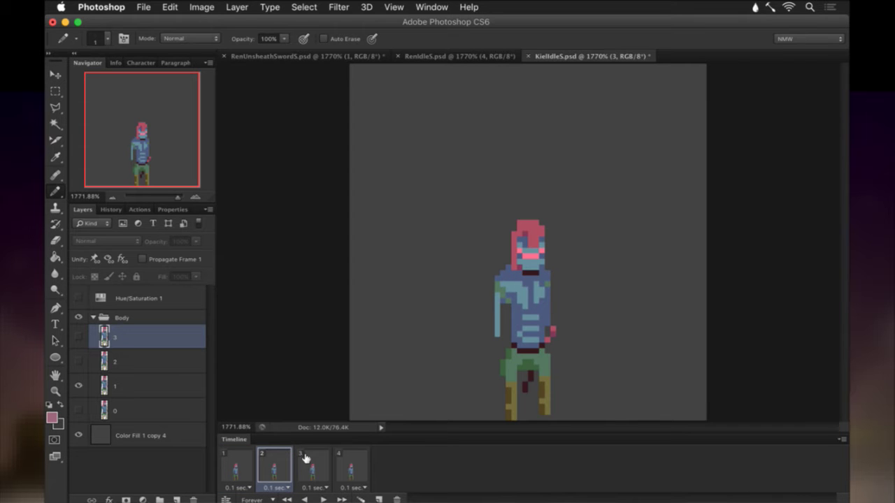
{"action": "left_click", "coordinate": [315, 463]}
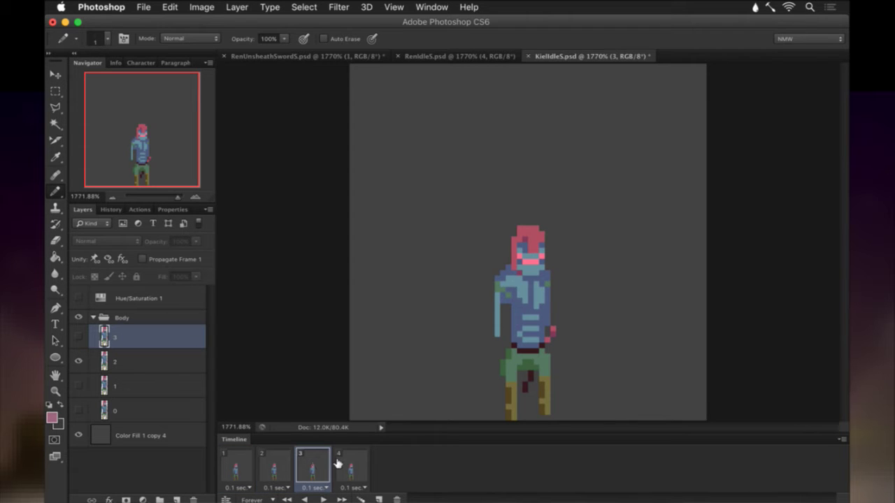
{"action": "left_click", "coordinate": [348, 466]}
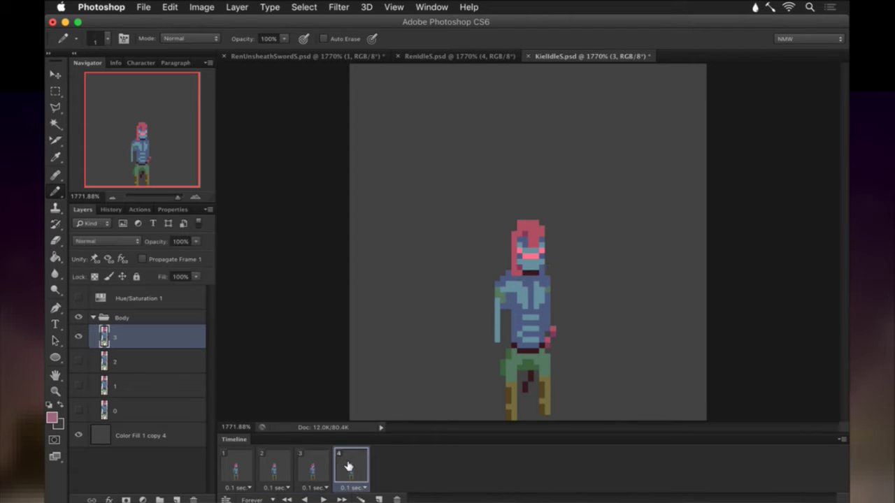
{"action": "left_click", "coordinate": [228, 467]}
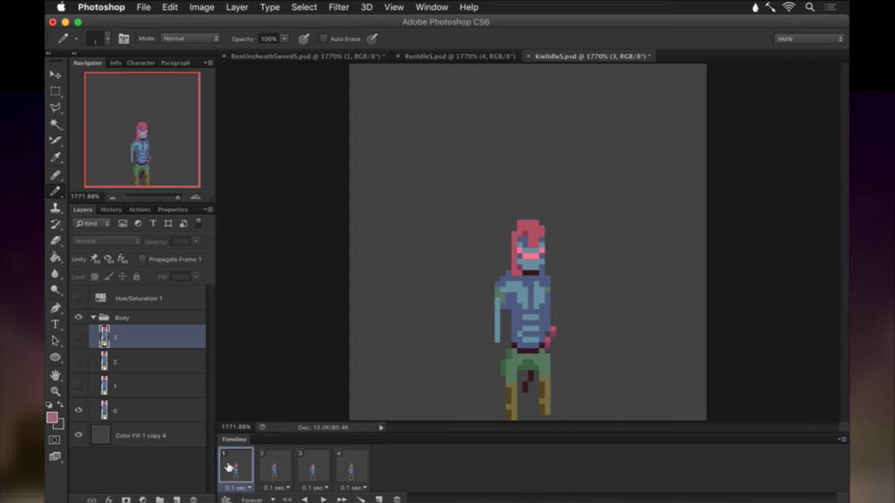
{"action": "left_click", "coordinate": [324, 499]}
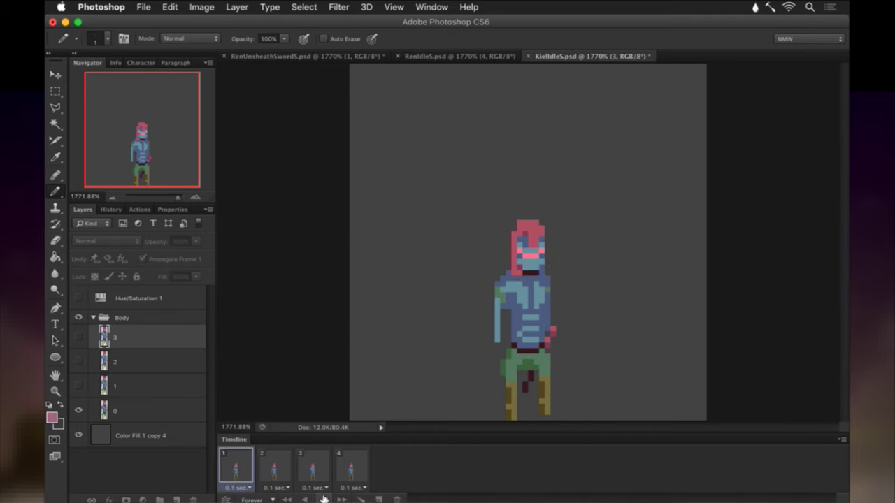
{"action": "left_click", "coordinate": [324, 499]}
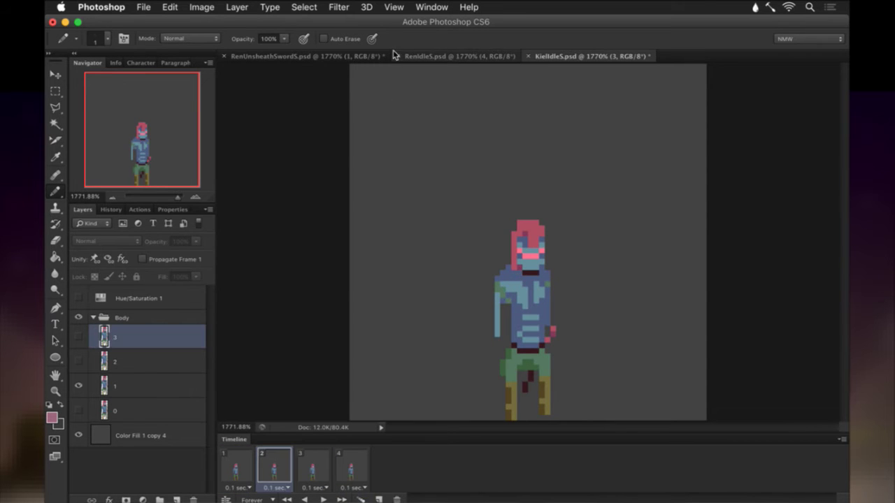
Return to RenIdleS.psd and compare the body, hat and cape positions across its four frames.
{"action": "left_click", "coordinate": [424, 56]}
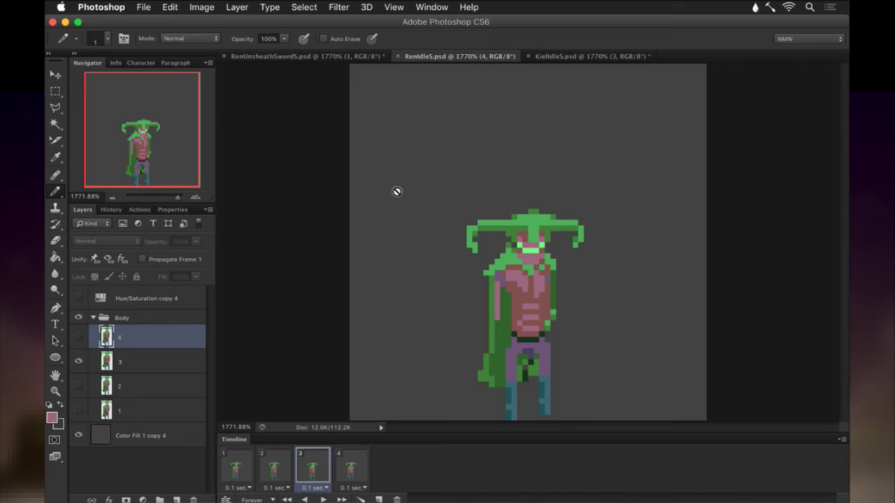
{"action": "left_click", "coordinate": [274, 465]}
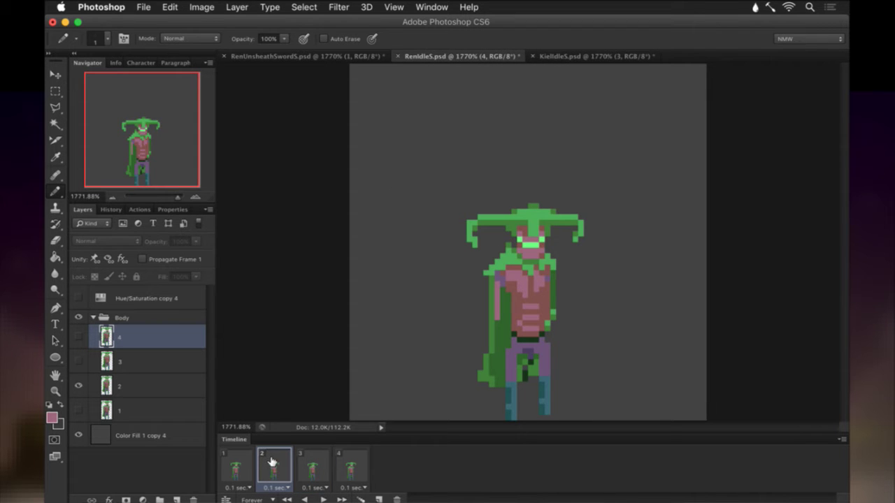
{"action": "left_click", "coordinate": [237, 459]}
{"action": "left_click", "coordinate": [279, 463]}
{"action": "left_click", "coordinate": [315, 468]}
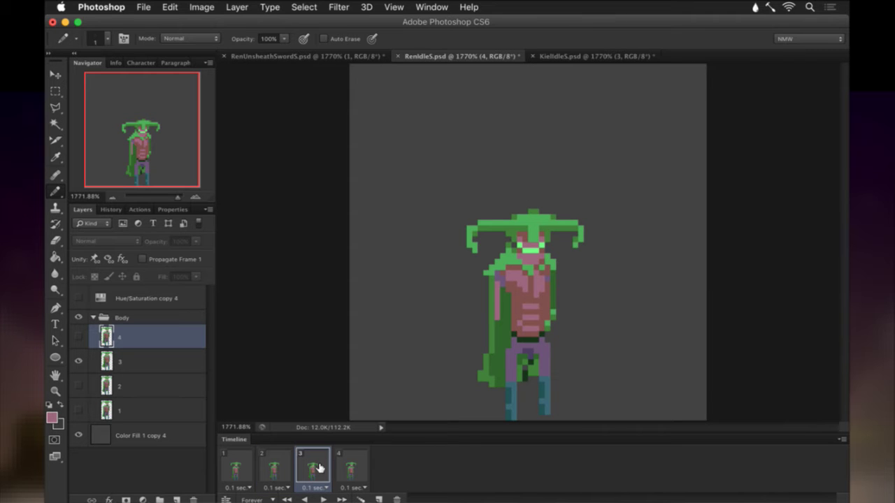
{"action": "left_click", "coordinate": [349, 469]}
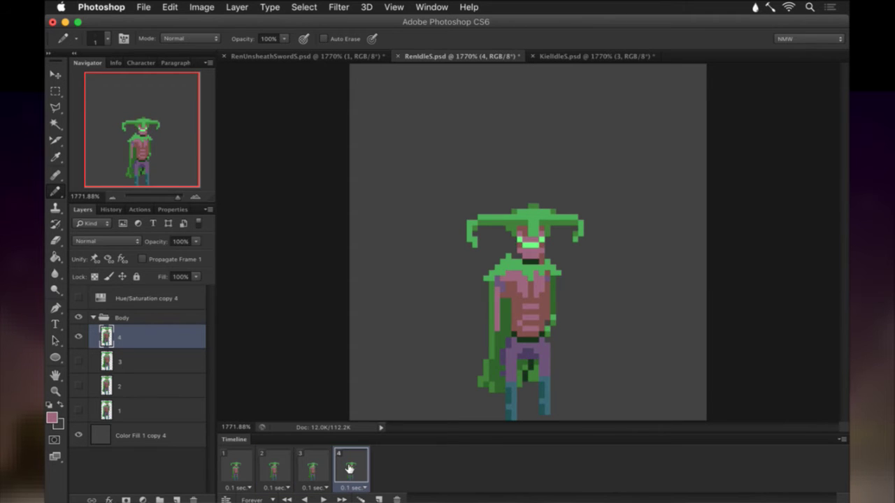
{"action": "left_click", "coordinate": [321, 469]}
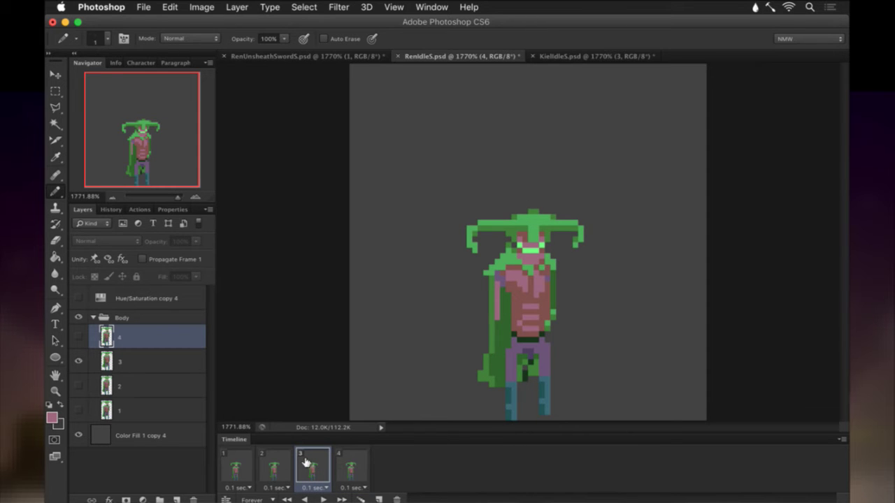
{"action": "left_click", "coordinate": [349, 469]}
{"action": "left_click", "coordinate": [247, 465]}
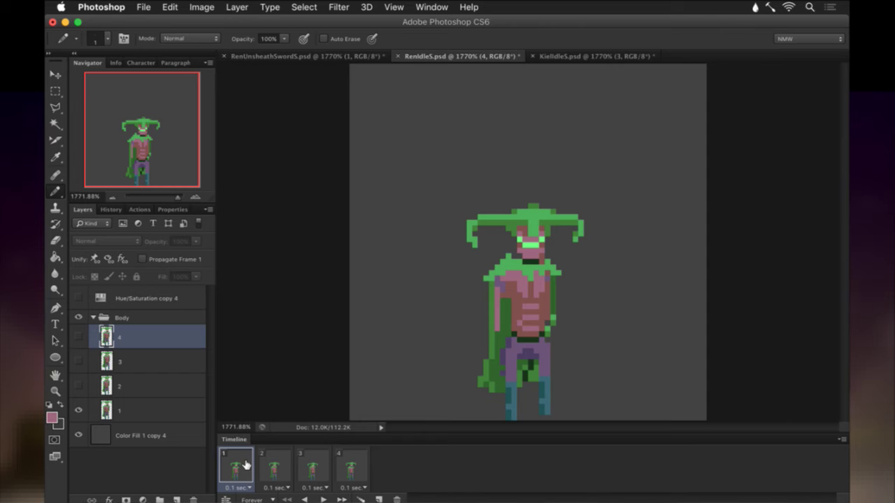
{"action": "left_click", "coordinate": [277, 466]}
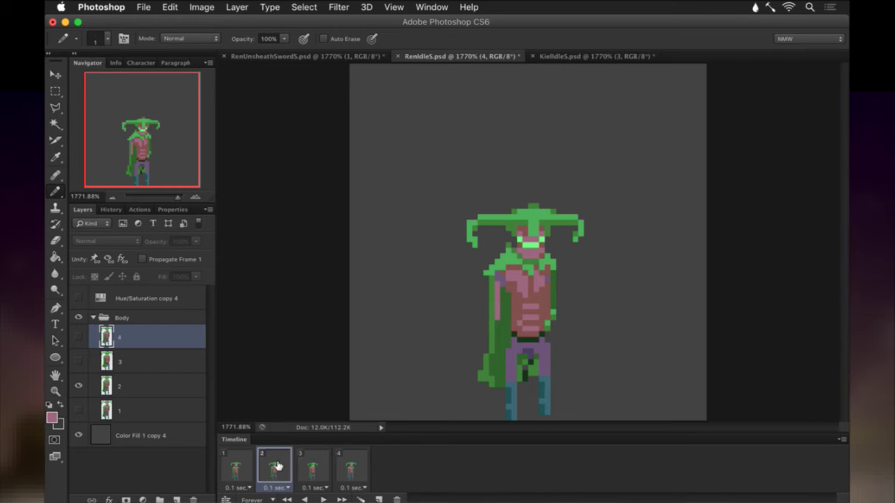
Erase the stray green pixel beside the neck, just above the cape collar, on layer 2 in frame 2.
{"action": "key", "text": "i"}
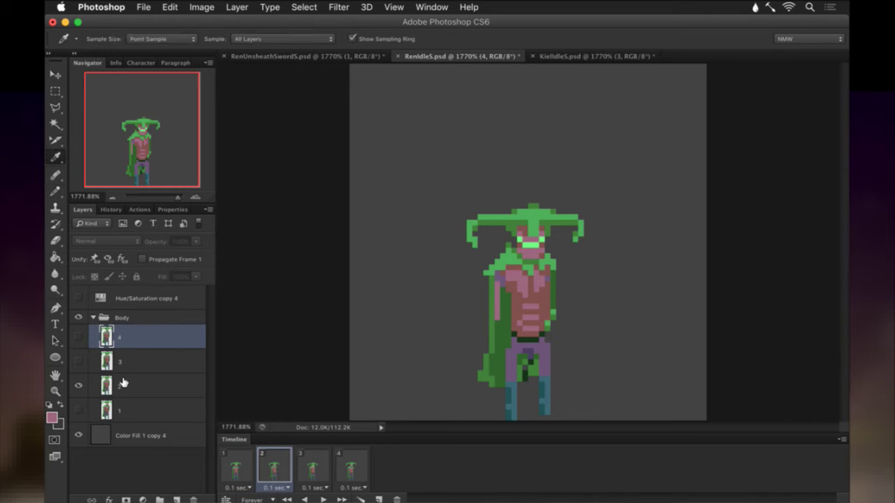
{"action": "left_click", "coordinate": [122, 383]}
{"action": "left_click", "coordinate": [497, 245]}
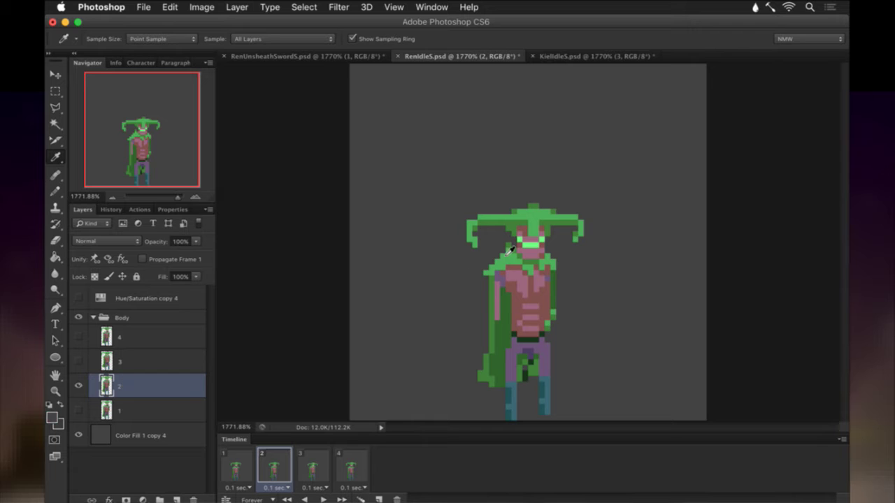
{"action": "key", "text": "e"}
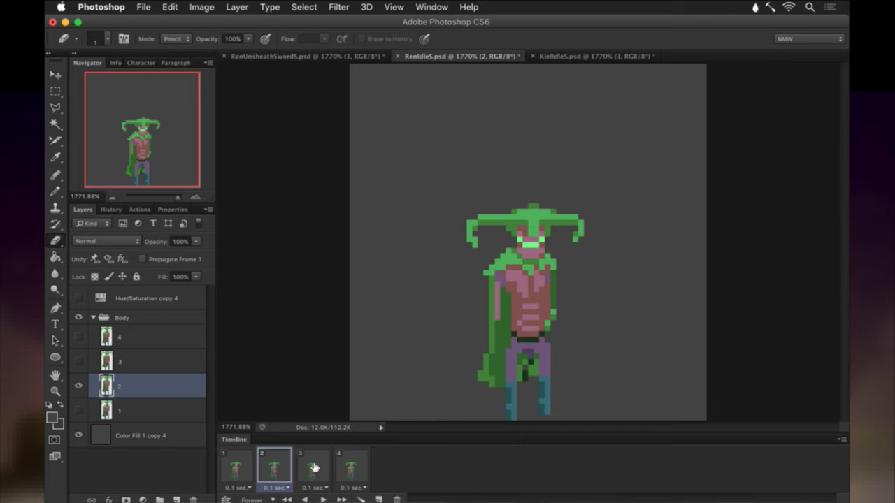
Compare frames 1 and 2 back and forth, checking the neck, collar and cape.
{"action": "left_click", "coordinate": [246, 463]}
{"action": "left_click", "coordinate": [265, 460]}
{"action": "left_click", "coordinate": [235, 463]}
{"action": "left_click", "coordinate": [269, 460]}
{"action": "left_click", "coordinate": [241, 463]}
{"action": "left_click", "coordinate": [272, 464]}
{"action": "left_click", "coordinate": [242, 465]}
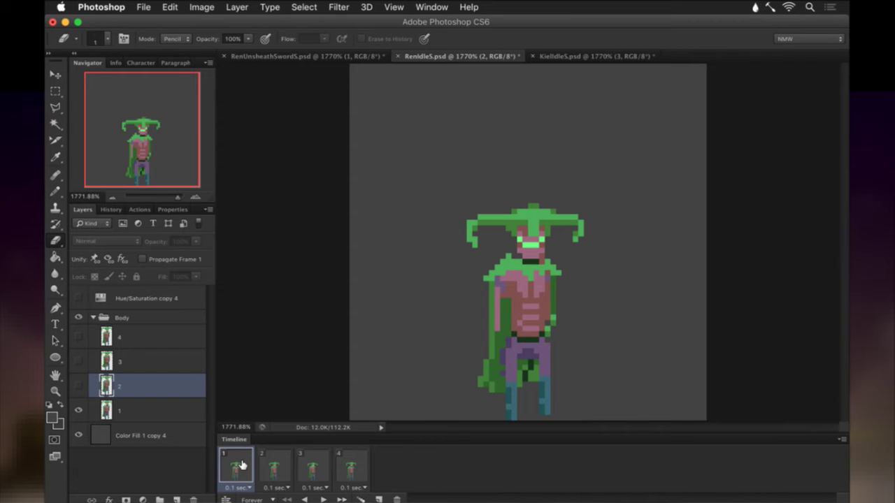
Sample the dark green neck line from layer 1 and paint the same short line below the chin on layer 2.
{"action": "left_click", "coordinate": [187, 407]}
{"action": "key", "text": "i"}
{"action": "left_click", "coordinate": [532, 274]}
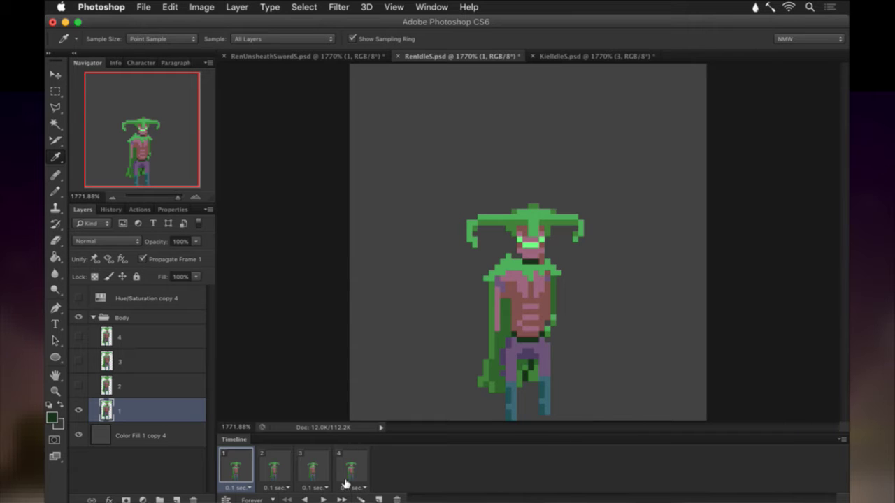
{"action": "left_click", "coordinate": [275, 469]}
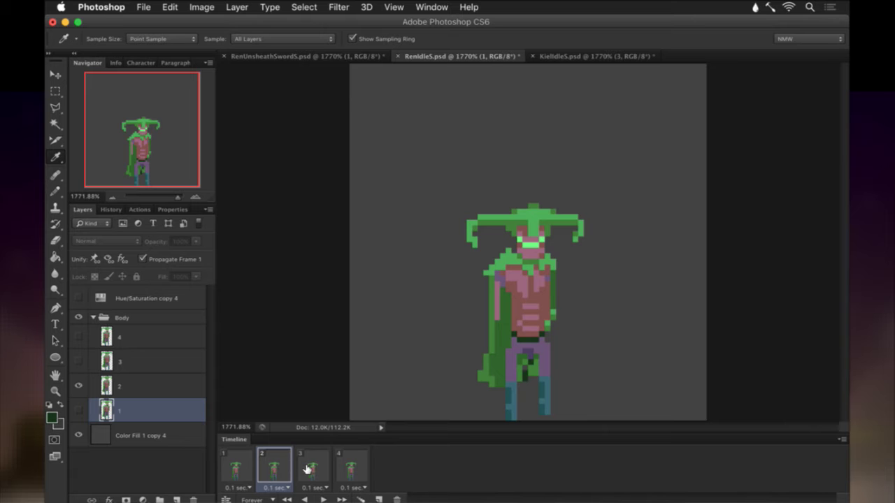
{"action": "left_click", "coordinate": [164, 392]}
{"action": "key", "text": "b"}
{"action": "left_click_drag", "start_coordinate": [535, 263], "coordinate": [523, 263]}
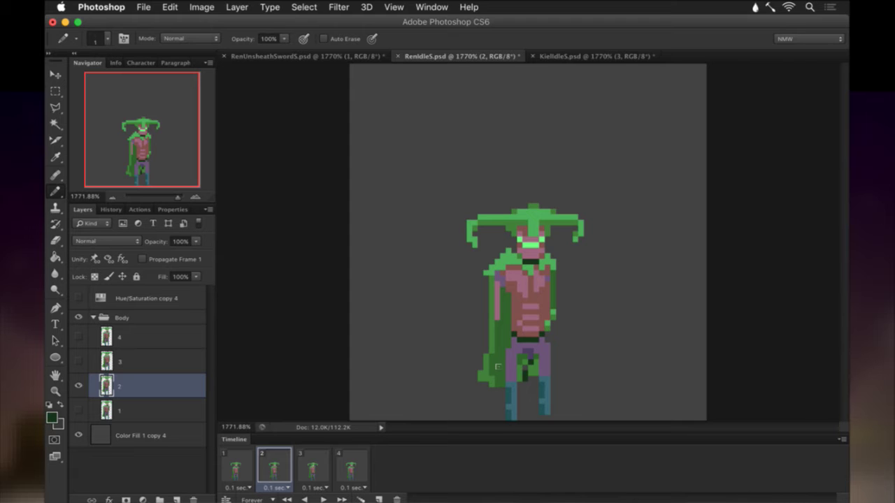
Erase the stray pixel beside the neck on layer 3, checking frame 3 against the other frames.
{"action": "left_click", "coordinate": [315, 464]}
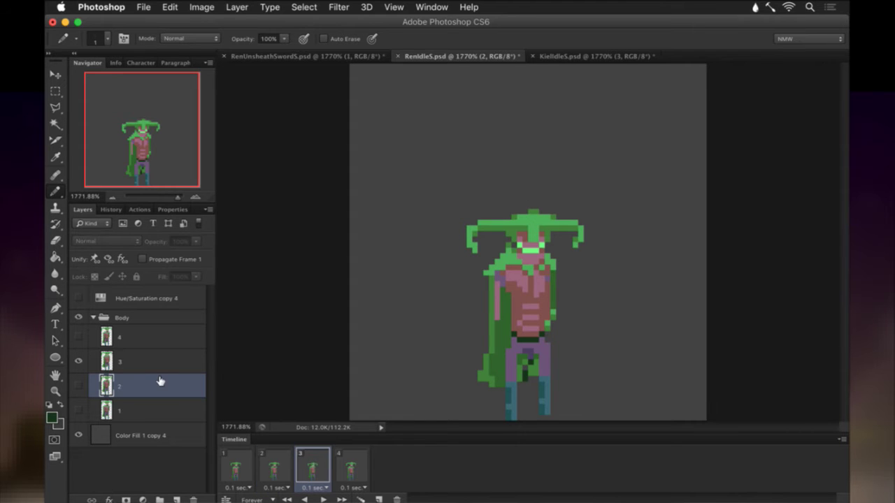
{"action": "left_click", "coordinate": [121, 360]}
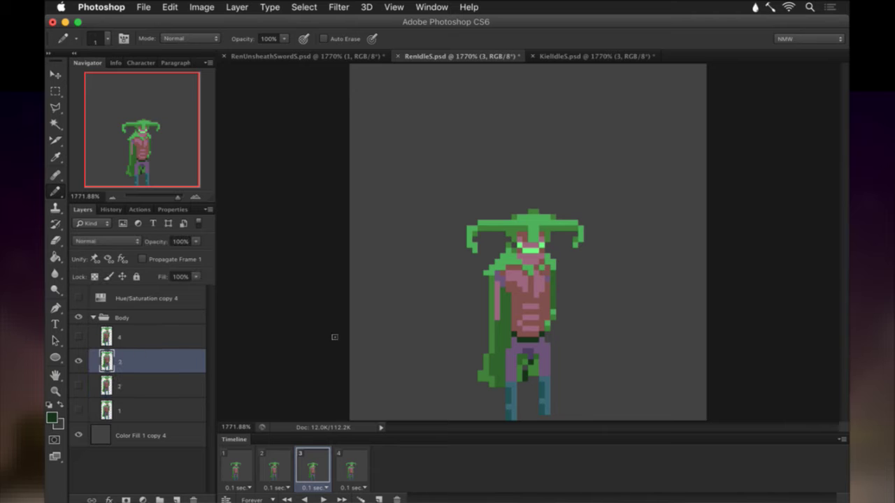
{"action": "left_click", "coordinate": [350, 463]}
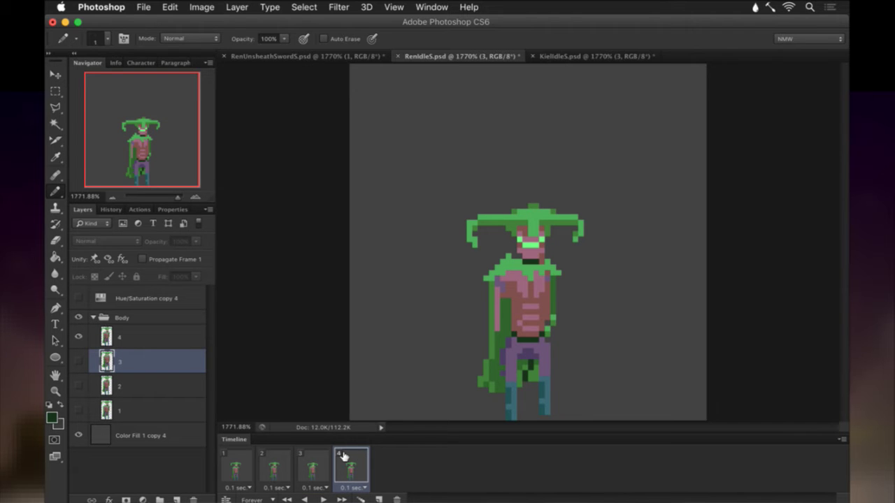
{"action": "left_click", "coordinate": [239, 462]}
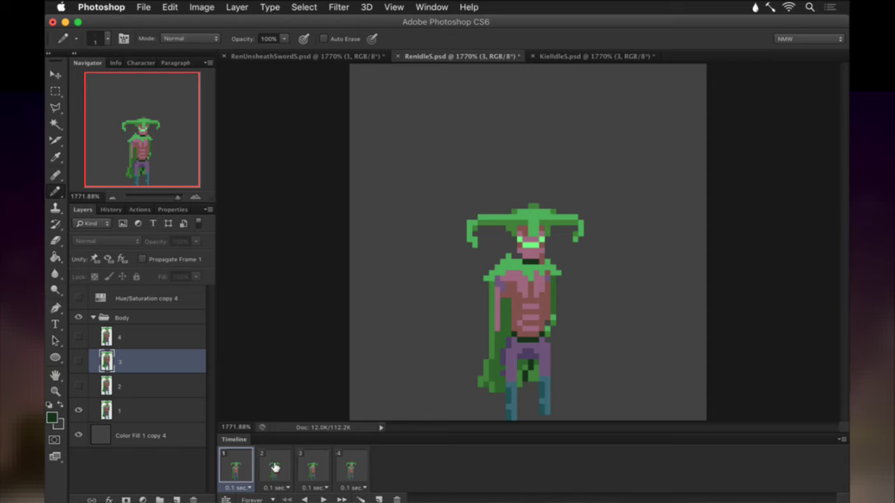
{"action": "left_click", "coordinate": [273, 466]}
{"action": "left_click", "coordinate": [325, 467]}
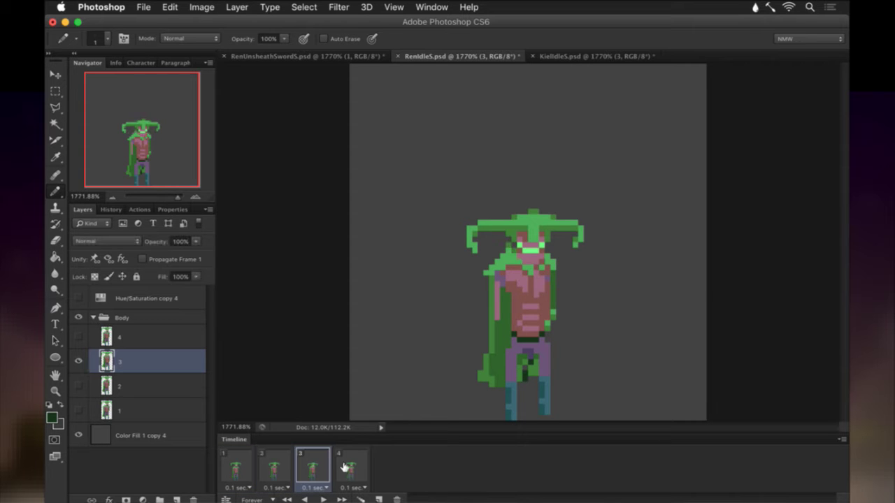
{"action": "left_click", "coordinate": [348, 467]}
{"action": "left_click", "coordinate": [315, 467]}
{"action": "key", "text": "e"}
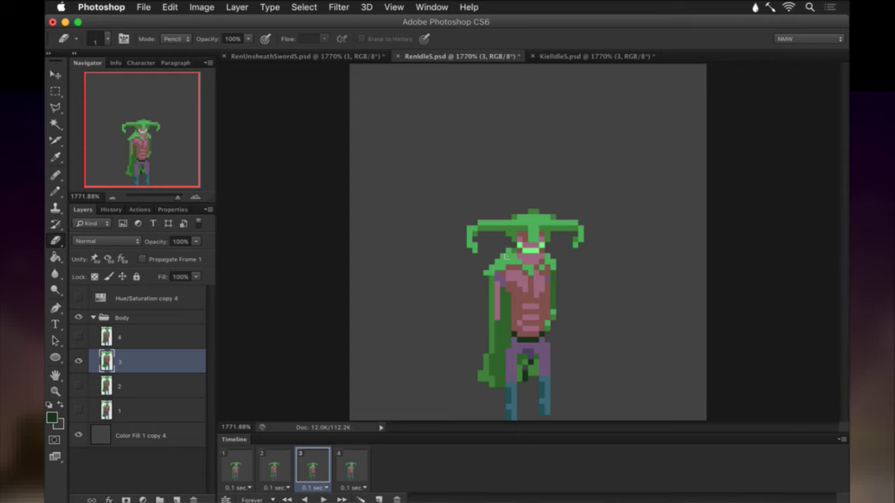
{"action": "left_click", "coordinate": [274, 467]}
{"action": "left_click", "coordinate": [314, 465]}
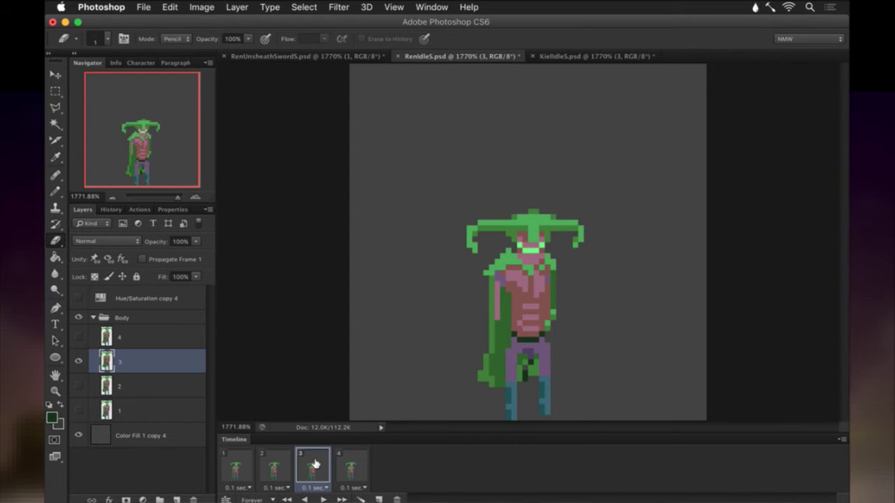
Reshape the cape's bottom hem on layer 4 with sampled cape greens, raising its lower edge and extending the outer tip.
{"action": "left_click", "coordinate": [349, 467]}
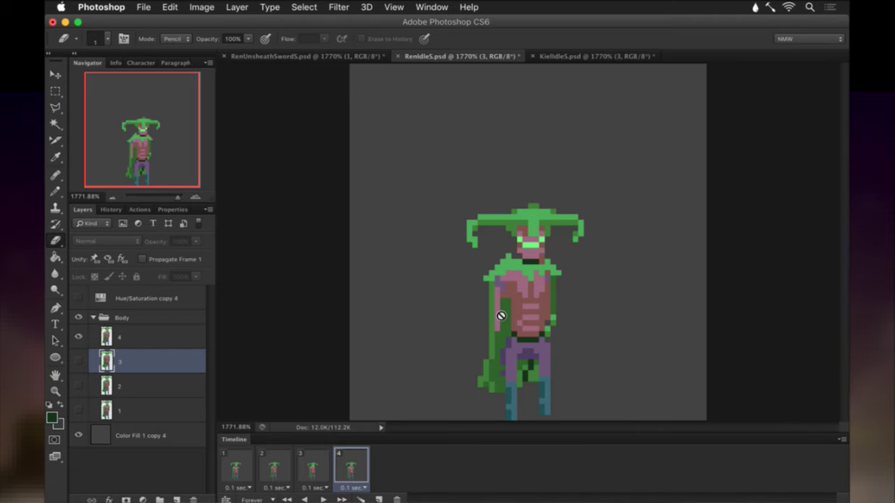
{"action": "key", "text": "m"}
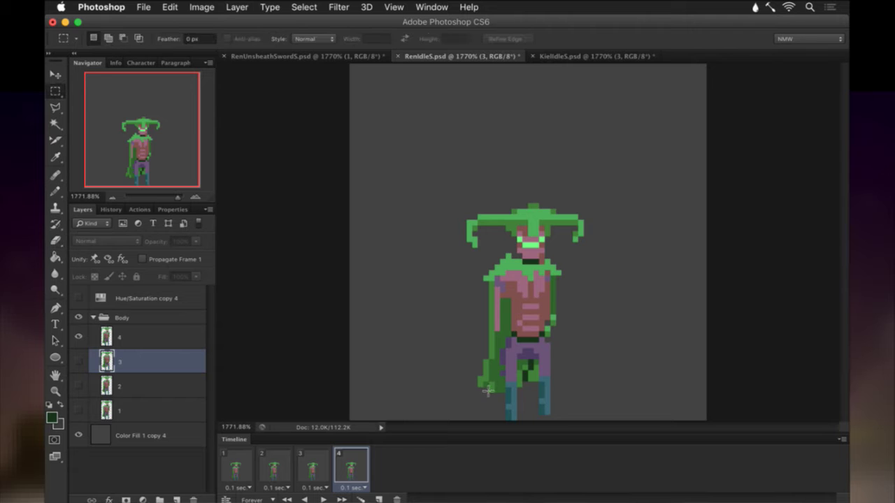
{"action": "key", "text": "e"}
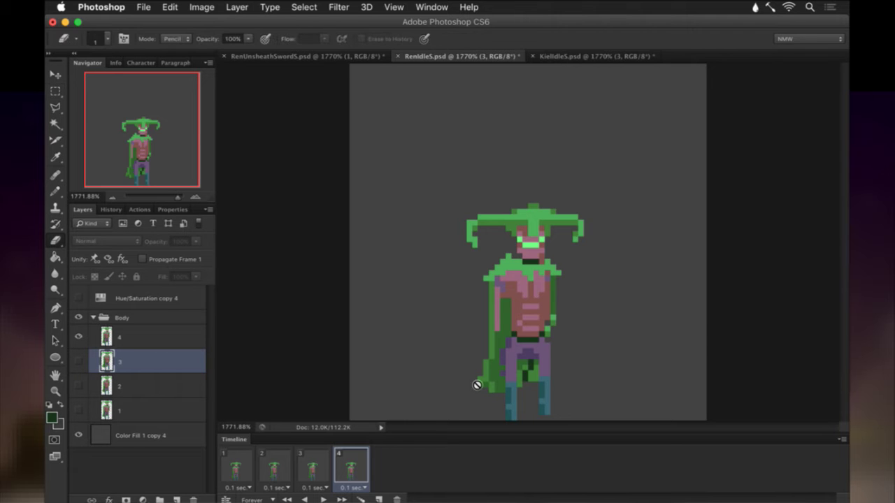
{"action": "left_click", "coordinate": [162, 335]}
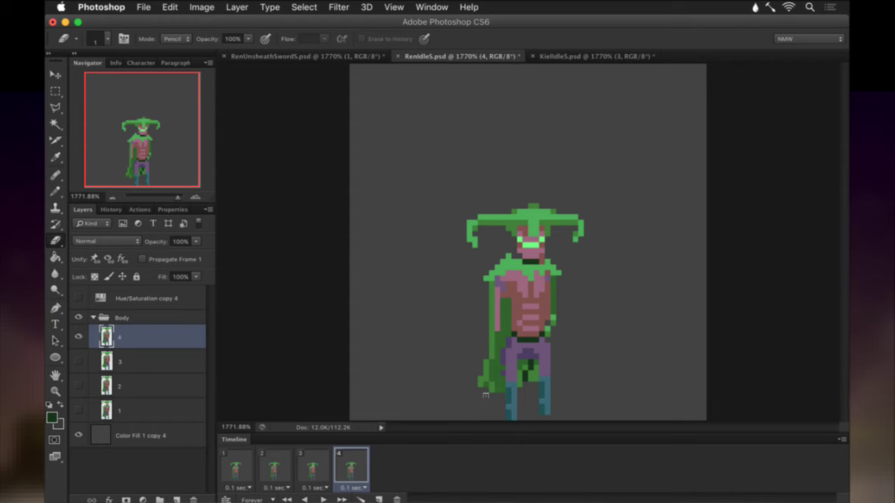
{"action": "key", "text": "i"}
{"action": "key", "text": "b"}
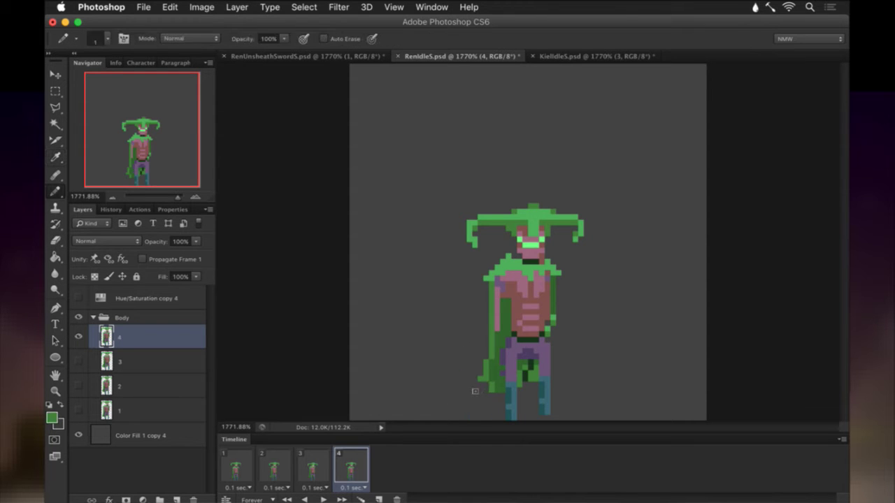
{"action": "left_click", "coordinate": [490, 386], "text": "alt"}
{"action": "key", "text": "e"}
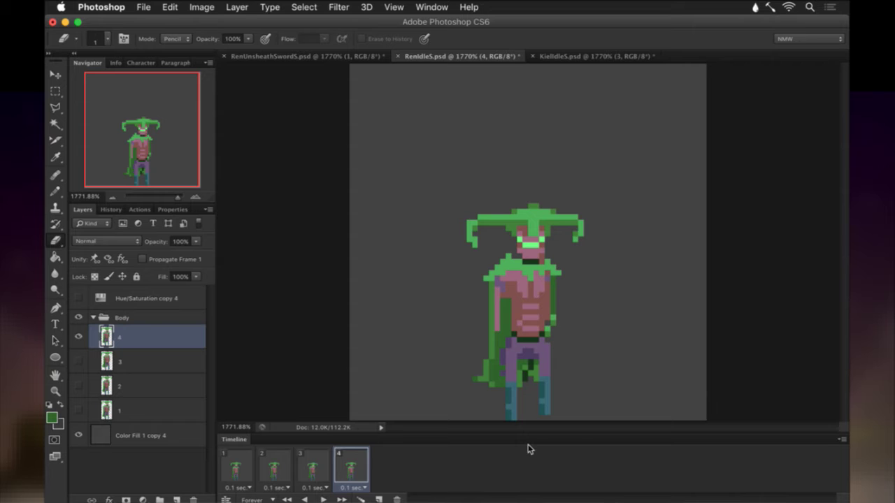
Compare frames 3, 4 and 1, and play back the animation to check the reshaped cape hem.
{"action": "left_click", "coordinate": [313, 472]}
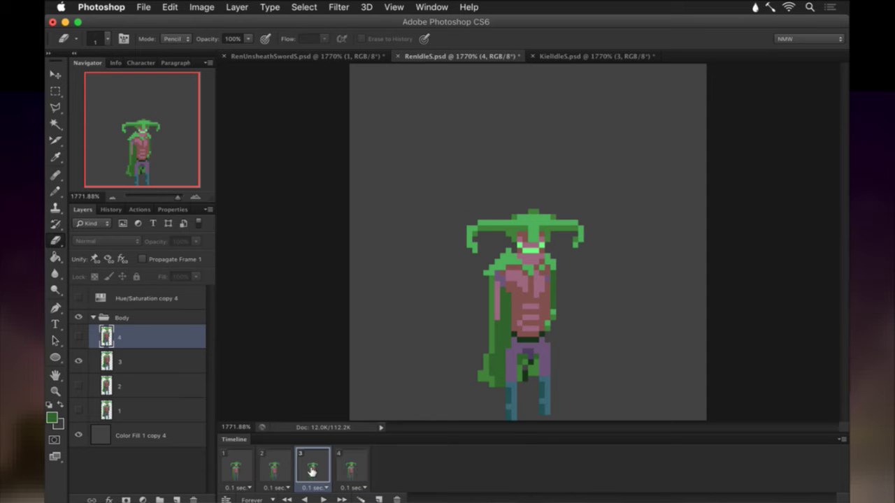
{"action": "left_click", "coordinate": [348, 470]}
{"action": "left_click", "coordinate": [245, 456]}
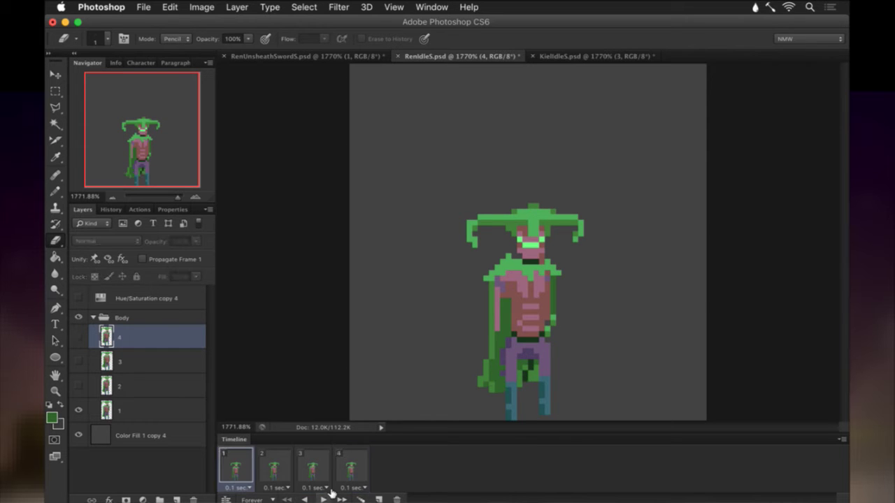
{"action": "left_click", "coordinate": [322, 499]}
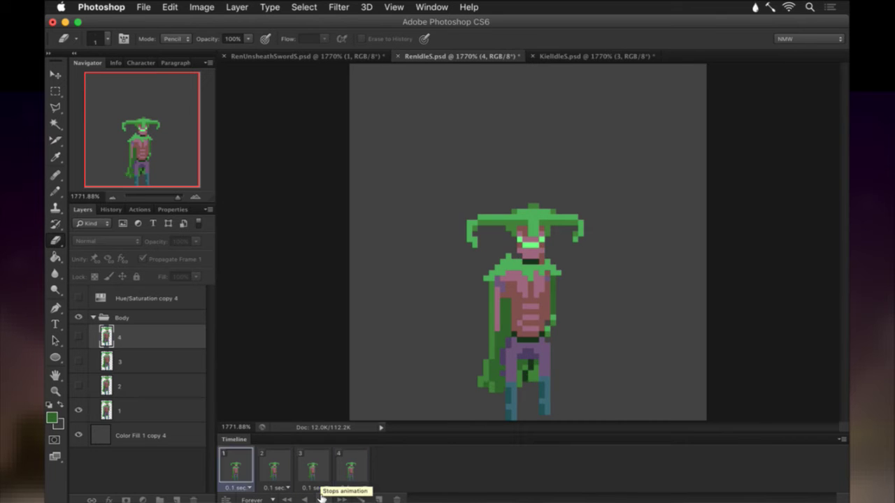
{"action": "left_click", "coordinate": [321, 498]}
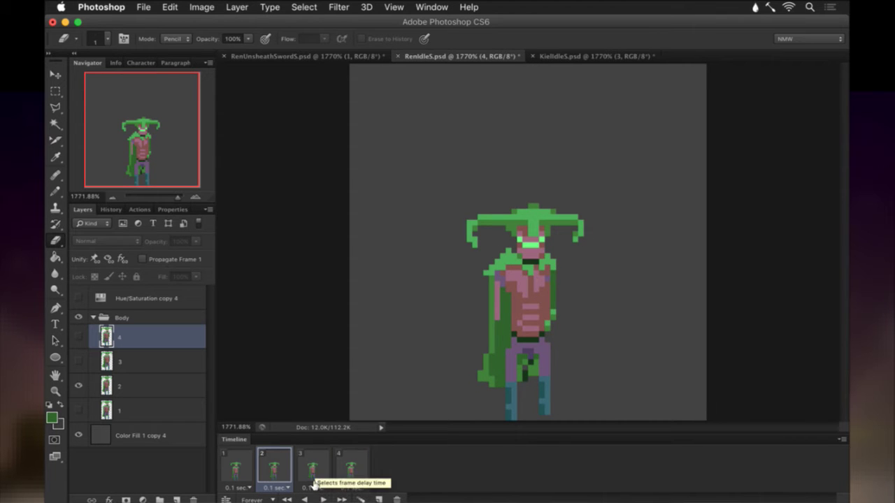
Try to widen the cape's outer edge just above the hem on layer 2 with the sampled lighter cape green.
{"action": "left_click", "coordinate": [252, 470]}
{"action": "left_click", "coordinate": [277, 470]}
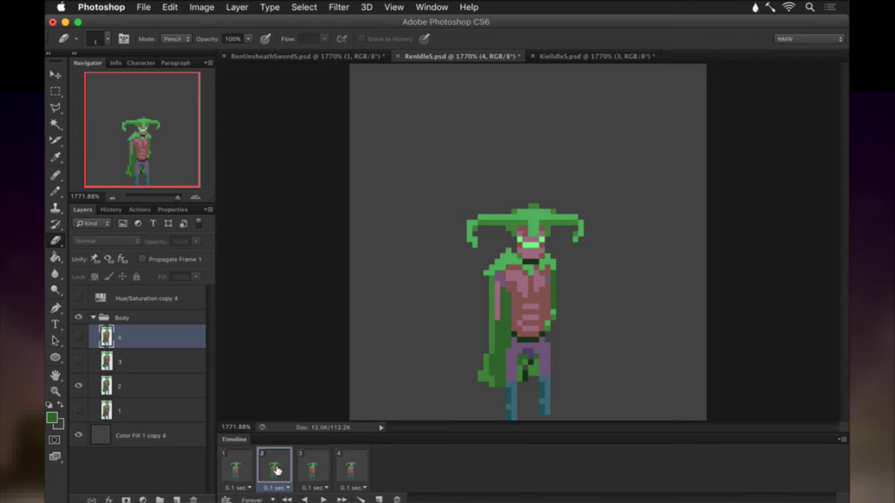
{"action": "left_click", "coordinate": [311, 468]}
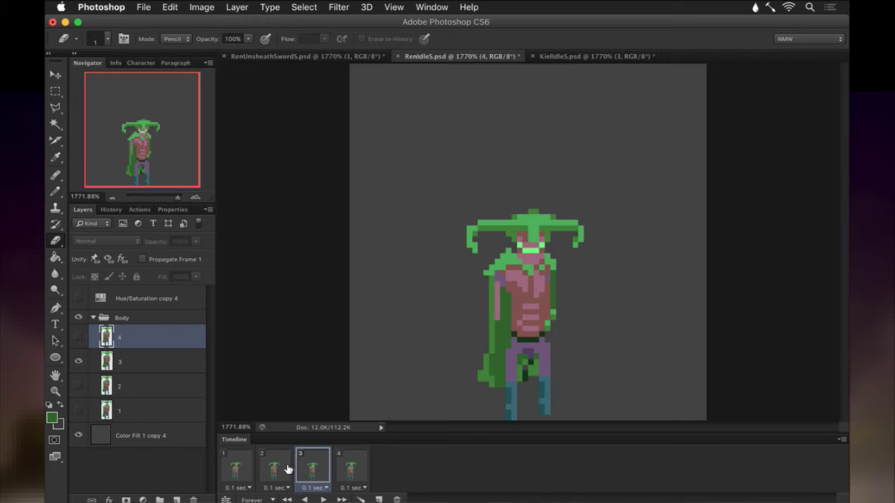
{"action": "left_click", "coordinate": [282, 471]}
{"action": "left_click", "coordinate": [117, 378]}
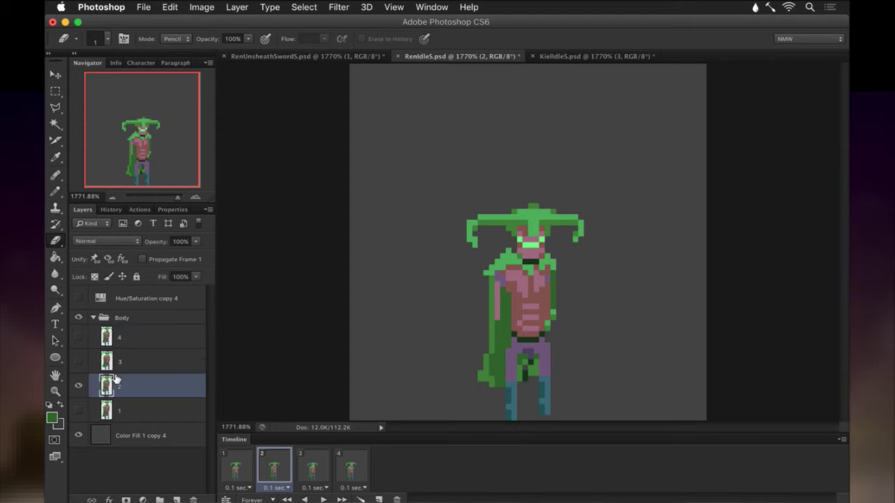
{"action": "key", "text": "i"}
{"action": "left_click", "coordinate": [488, 360]}
{"action": "key", "text": "b"}
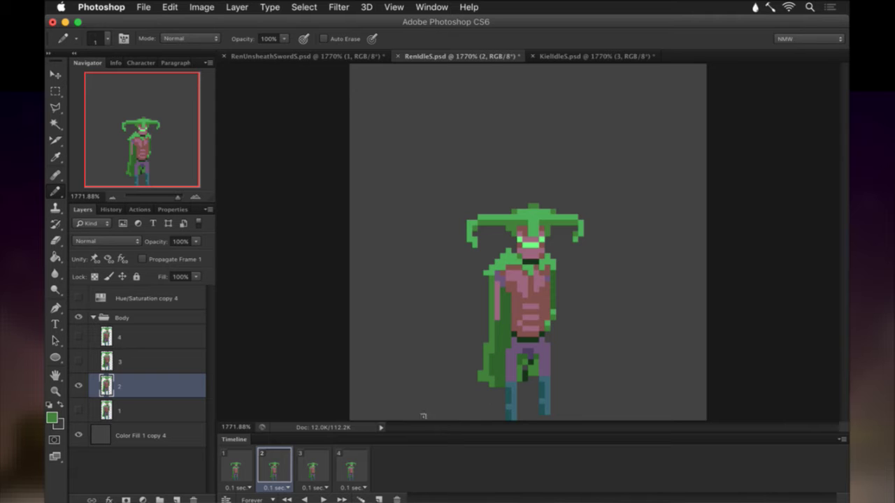
{"action": "key", "text": "alt+bracketright"}
{"action": "key", "text": "alt+bracketright"}
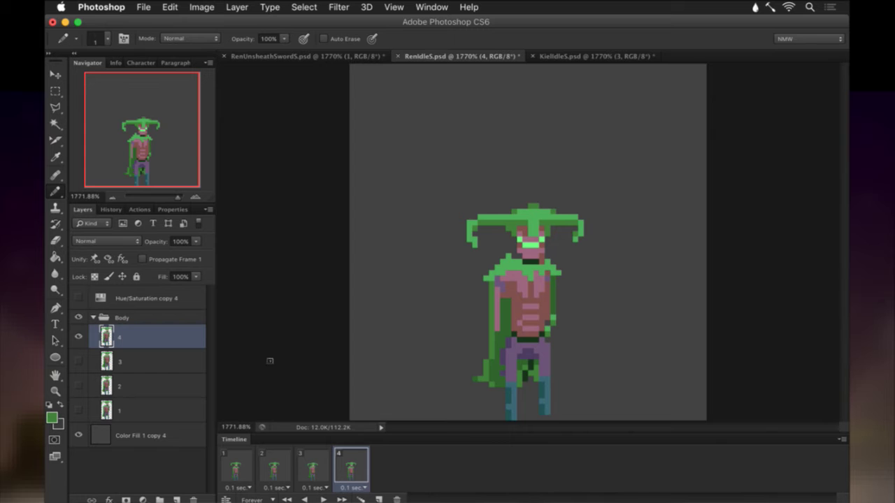
Compare frames 2 to 4 and paint a short dark green fold on the cape's outer edge at mid-torso height on layer 2.
{"action": "left_click", "coordinate": [272, 468]}
{"action": "left_click", "coordinate": [316, 468]}
{"action": "left_click", "coordinate": [352, 467]}
{"action": "left_click", "coordinate": [279, 466]}
{"action": "left_click", "coordinate": [127, 384]}
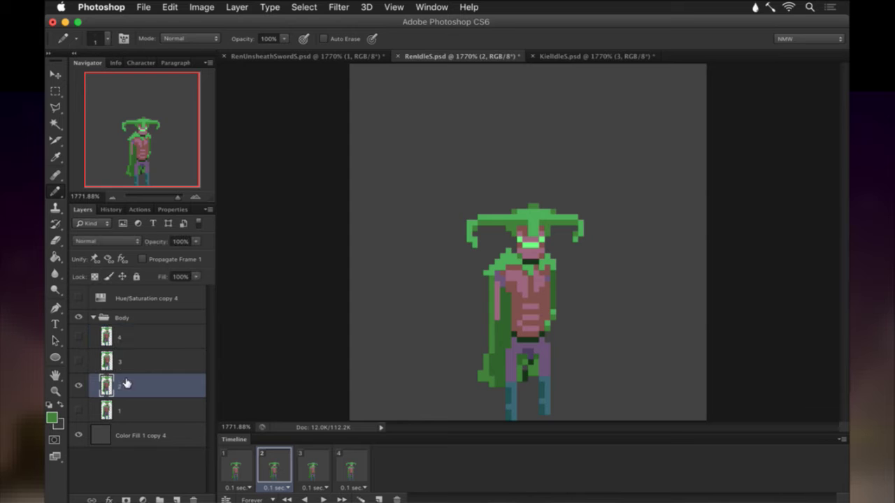
{"action": "key", "text": "i"}
{"action": "left_click", "coordinate": [506, 303]}
{"action": "key", "text": "b"}
Paint the dark green fold on the cape's outer edge on layer 3, placed lower at about belt height.
{"action": "left_click", "coordinate": [314, 469]}
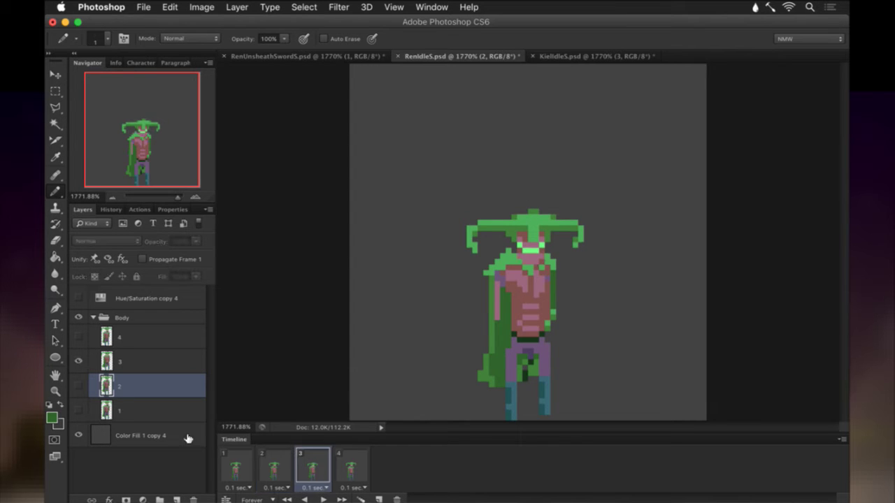
{"action": "left_click", "coordinate": [110, 361]}
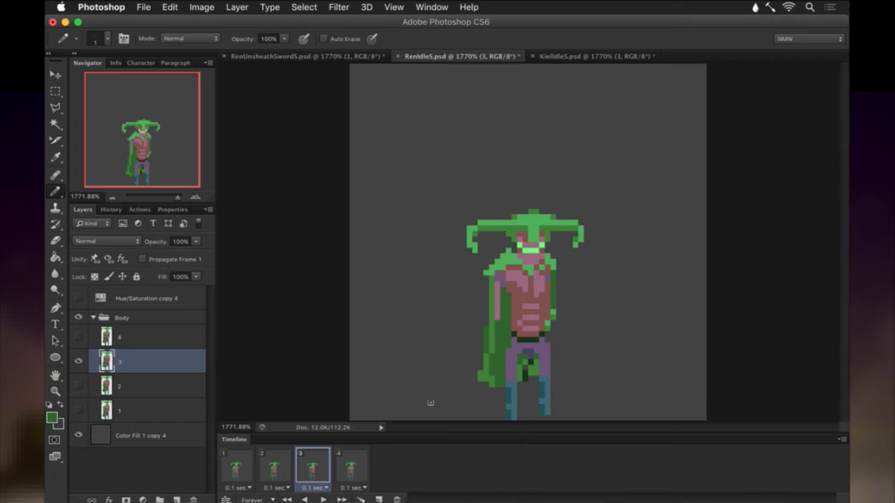
{"action": "left_click", "coordinate": [352, 470]}
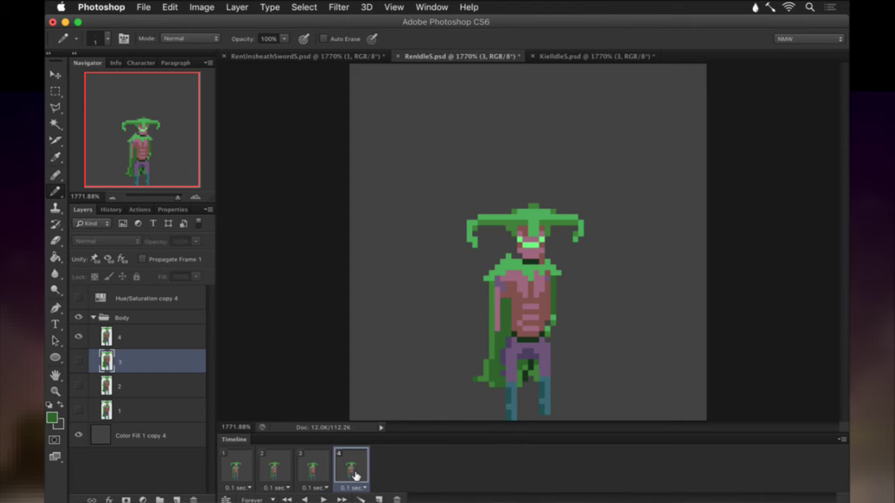
Play back the animation from frame 1 to review the cape fold's movement, and stop it.
{"action": "left_click", "coordinate": [226, 462]}
{"action": "left_click", "coordinate": [322, 500]}
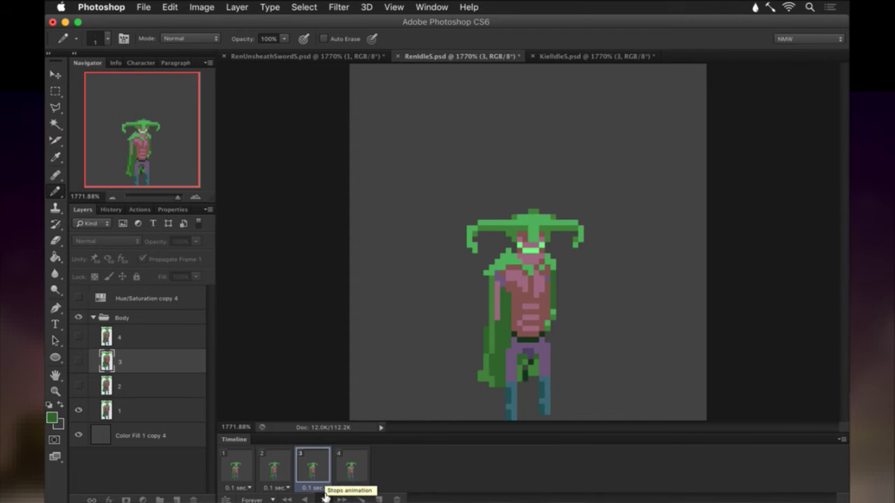
{"action": "left_click", "coordinate": [324, 497]}
Repaint the dark fold on the cape's outer edge at mid-torso height on layer 2 with the sampled lighter cape green.
{"action": "left_click", "coordinate": [285, 473]}
{"action": "left_click", "coordinate": [145, 381]}
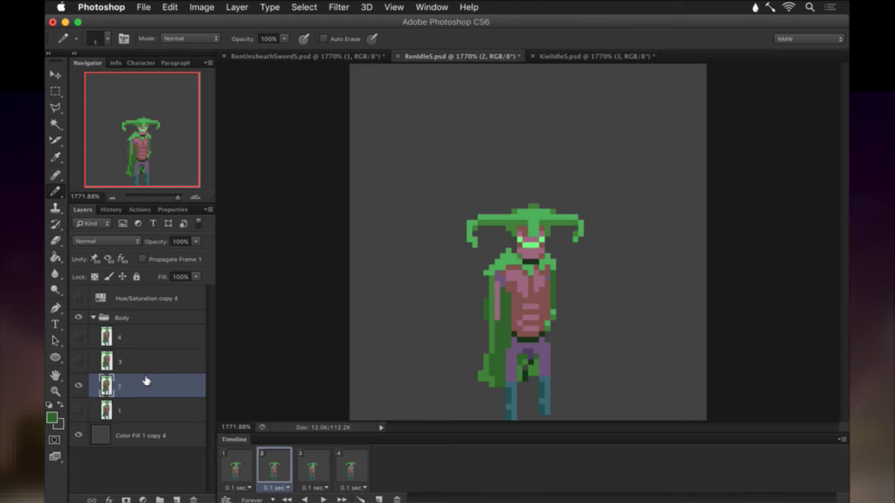
{"action": "key", "text": "e"}
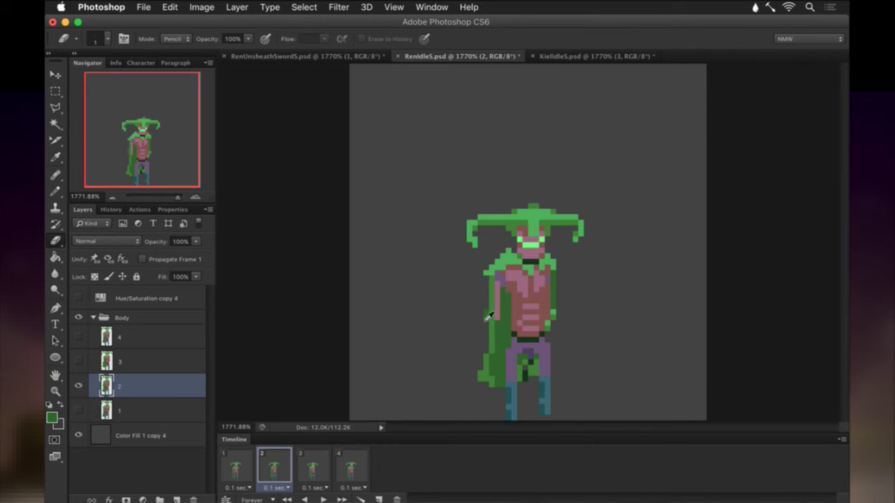
{"action": "key", "text": "i"}
{"action": "left_click", "coordinate": [490, 317]}
{"action": "left_click", "coordinate": [497, 324]}
{"action": "key", "text": "b"}
{"action": "left_click", "coordinate": [489, 330], "text": "alt"}
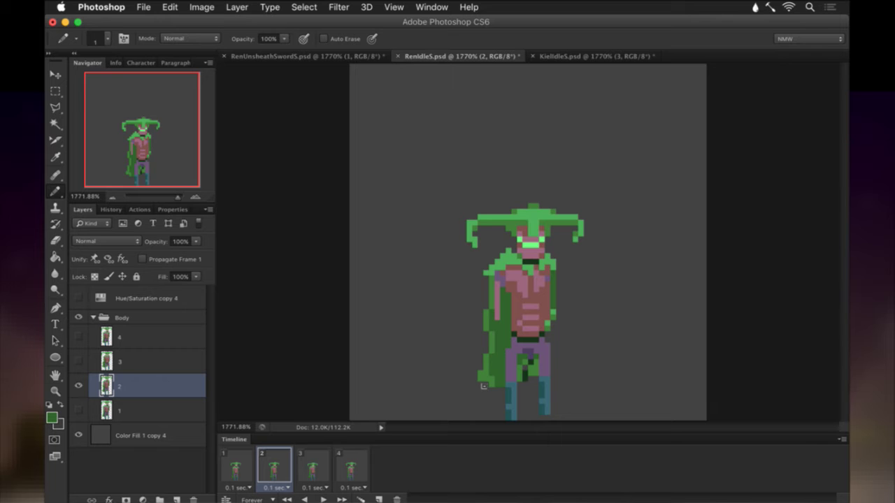
{"action": "left_click", "coordinate": [490, 305], "text": "alt"}
Compare frames 1 to 3 and repaint the belt-height fold on the cape's outer edge on layer 3 with the lighter cape green.
{"action": "left_click", "coordinate": [247, 467]}
{"action": "left_click", "coordinate": [269, 468]}
{"action": "left_click", "coordinate": [299, 468]}
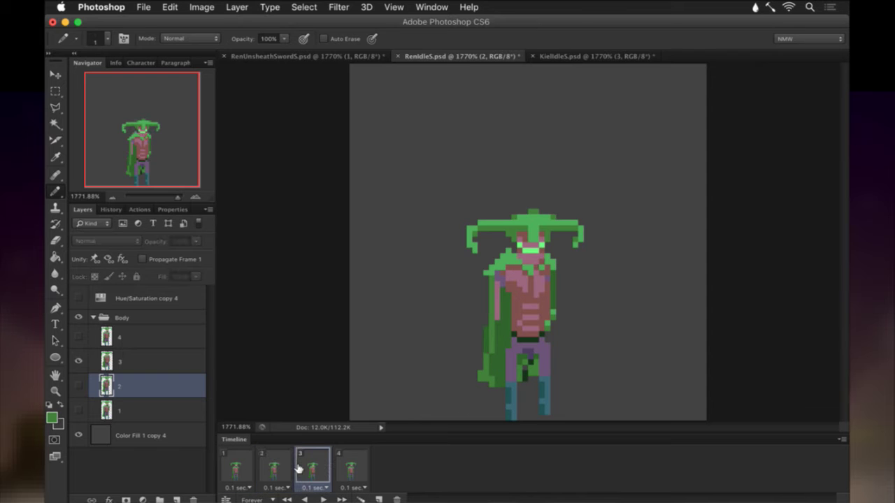
{"action": "left_click", "coordinate": [115, 359]}
{"action": "key", "text": "alt"}
{"action": "left_click", "coordinate": [499, 342], "text": "alt"}
{"action": "left_click_drag", "start_coordinate": [486, 343], "coordinate": [487, 365]}
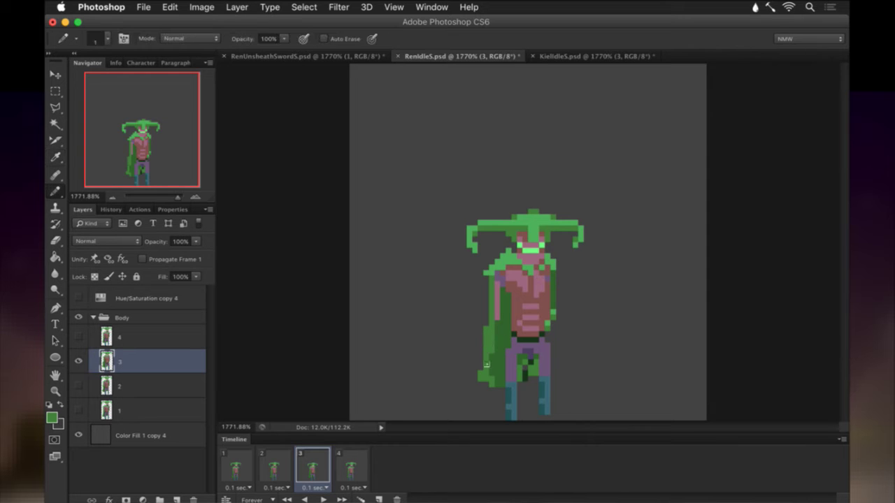
Check frame 4, play back the animation from frame 1 to review the lighter cape folds, and stop it.
{"action": "left_click", "coordinate": [348, 468]}
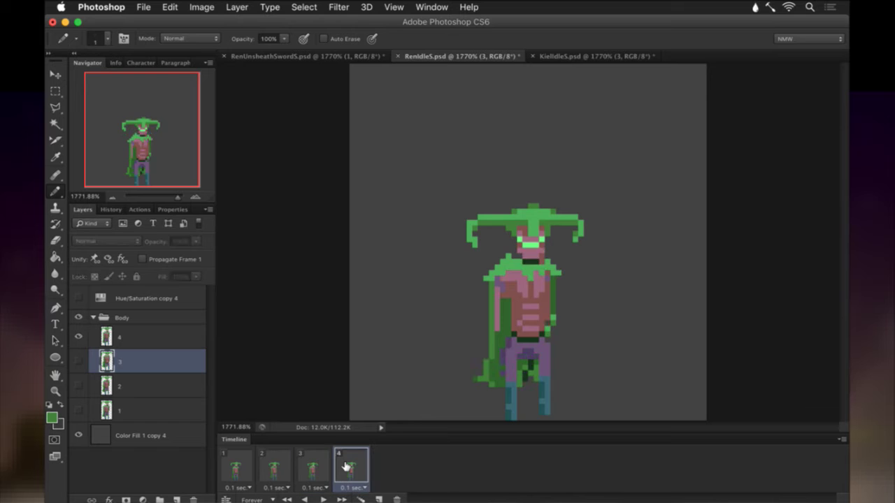
{"action": "left_click", "coordinate": [238, 470]}
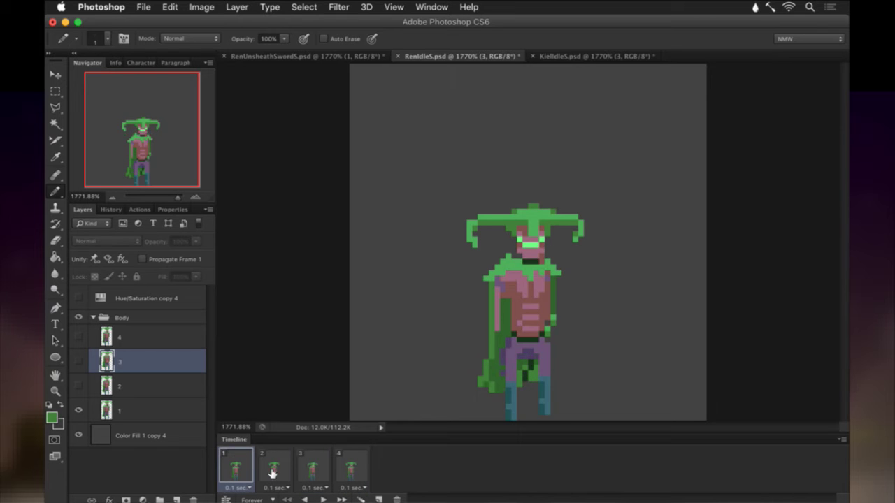
{"action": "left_click", "coordinate": [322, 499]}
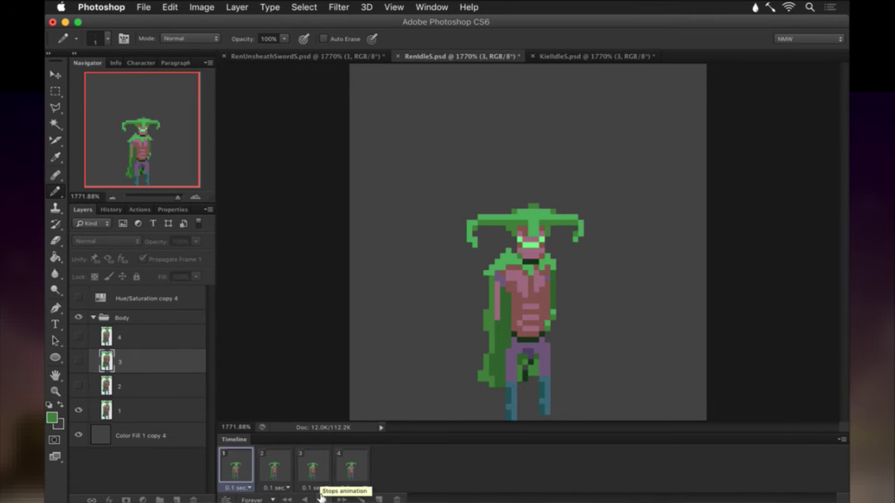
{"action": "key", "text": "space"}
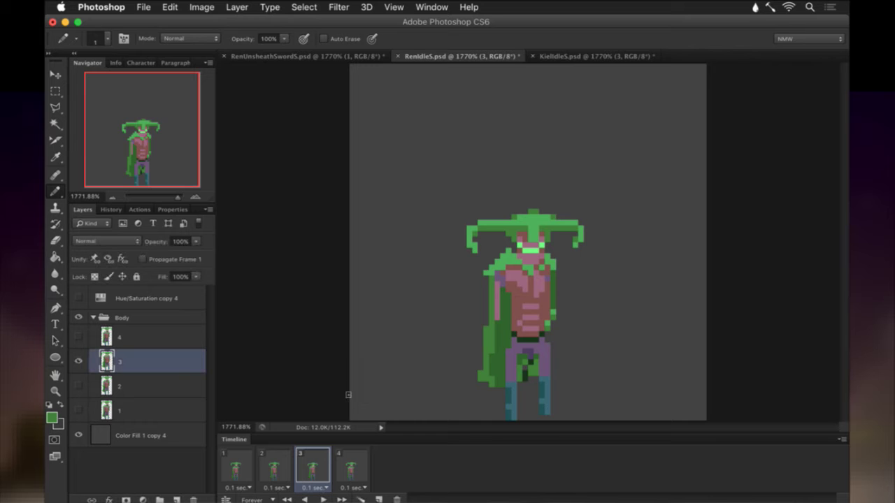
Undo the lighter green repainting of the cape folds on layers 2 and 3, and check frame 2.
{"action": "key", "text": "ctrl+alt+z"}
{"action": "key", "text": "ctrl+alt+z"}
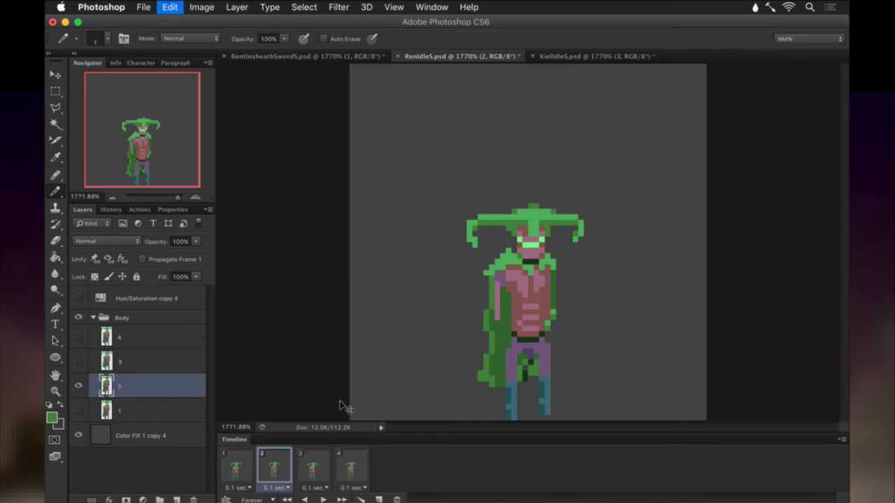
{"action": "key", "text": "ctrl+shift+z"}
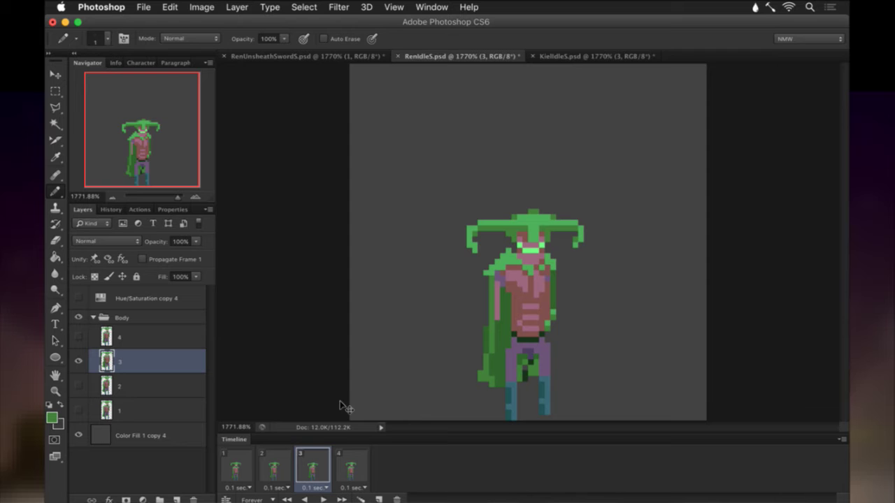
{"action": "left_click", "coordinate": [287, 464]}
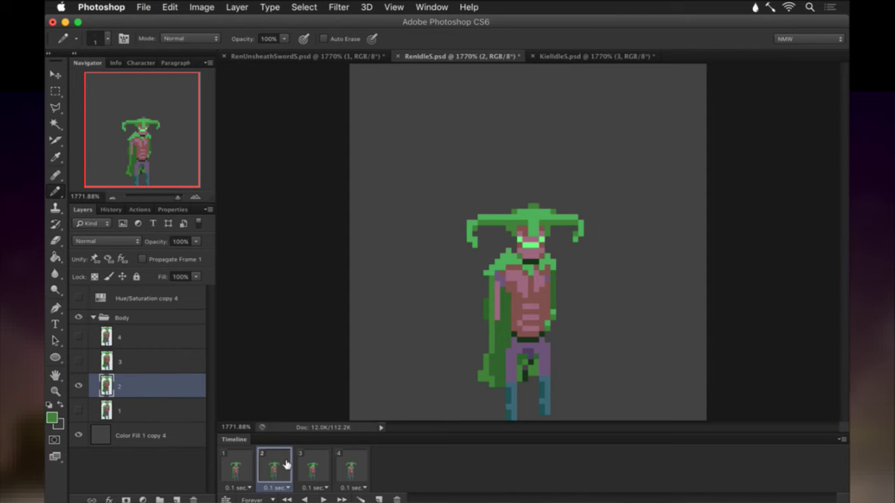
{"action": "key", "text": "ctrl+z"}
{"action": "left_click", "coordinate": [276, 470]}
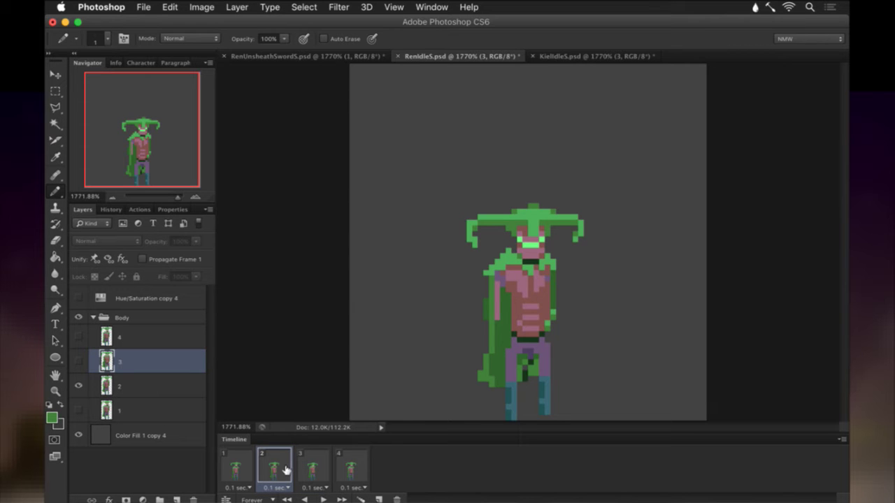
Play back the animation from frame 1 to review the dark green cape folds, and stop it.
{"action": "left_click", "coordinate": [250, 472]}
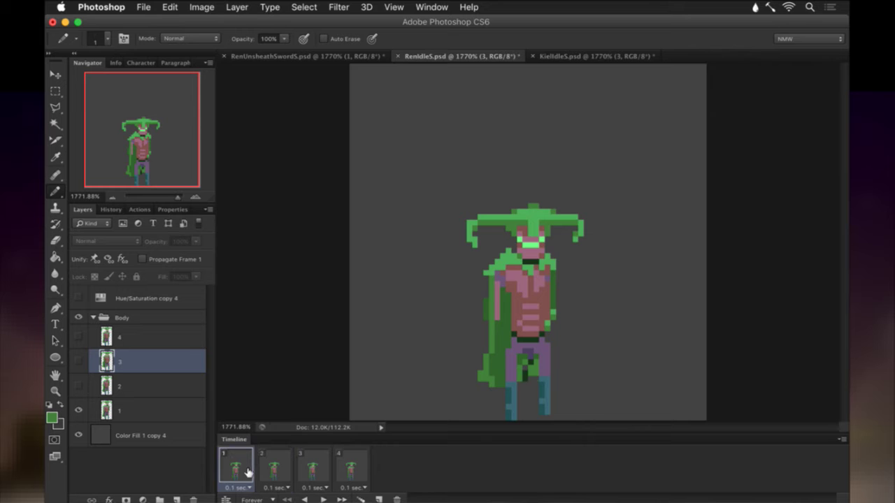
{"action": "left_click", "coordinate": [321, 498]}
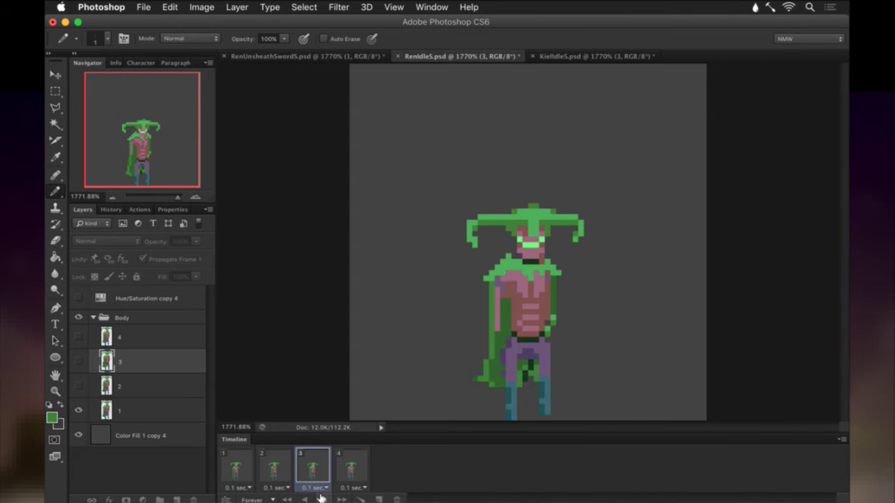
{"action": "left_click", "coordinate": [321, 499]}
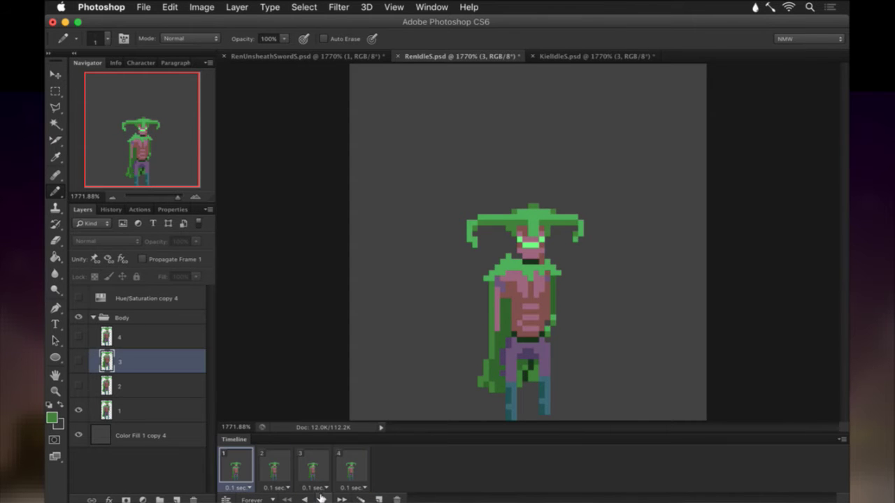
Erase the middle pixels of the dark green fold on the cape's outer edge on layer 2 and on layer 3.
{"action": "left_click", "coordinate": [278, 460]}
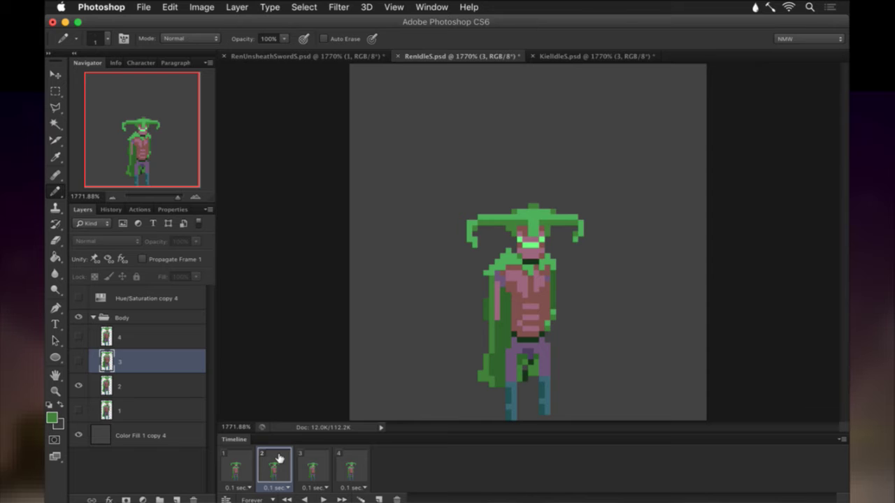
{"action": "left_click", "coordinate": [157, 388]}
{"action": "key", "text": "e"}
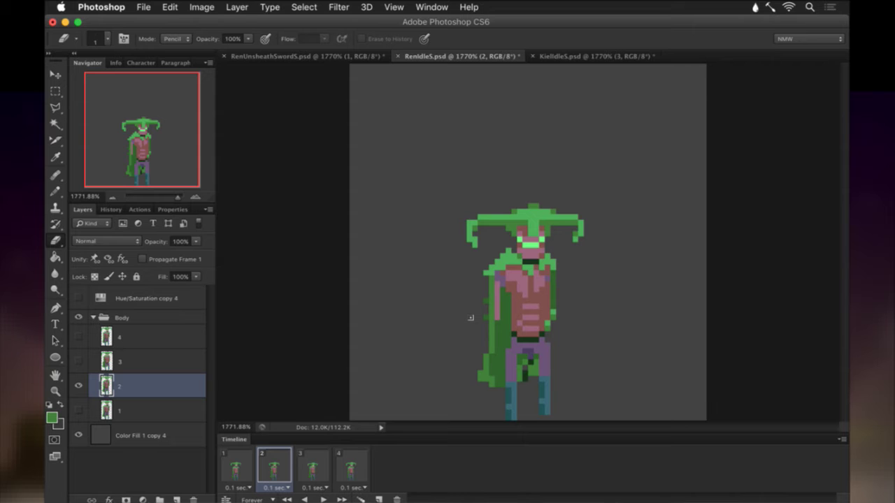
{"action": "left_click", "coordinate": [311, 462]}
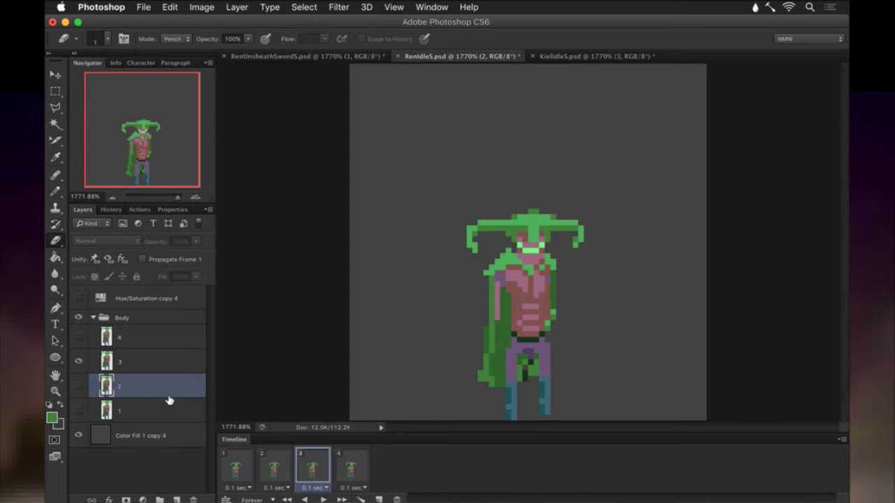
{"action": "left_click", "coordinate": [119, 362]}
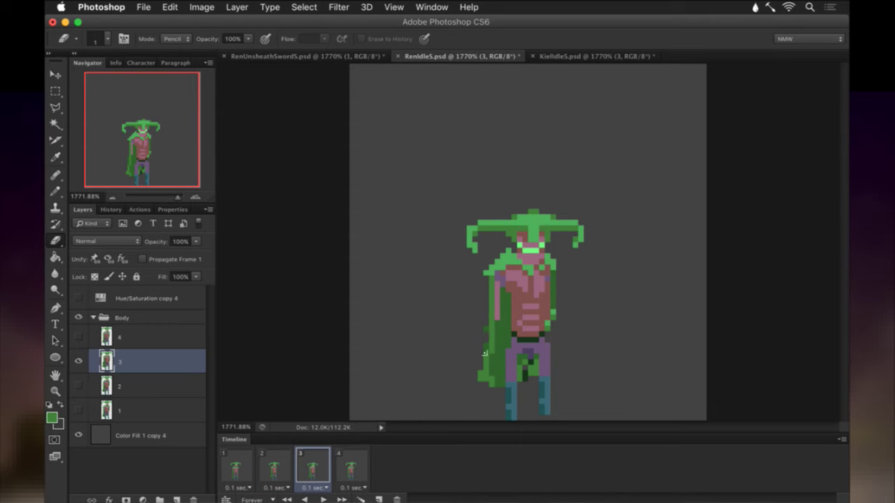
Play back the animation from frame 1 to review the thinned cape folds, and stop it.
{"action": "left_click", "coordinate": [244, 466]}
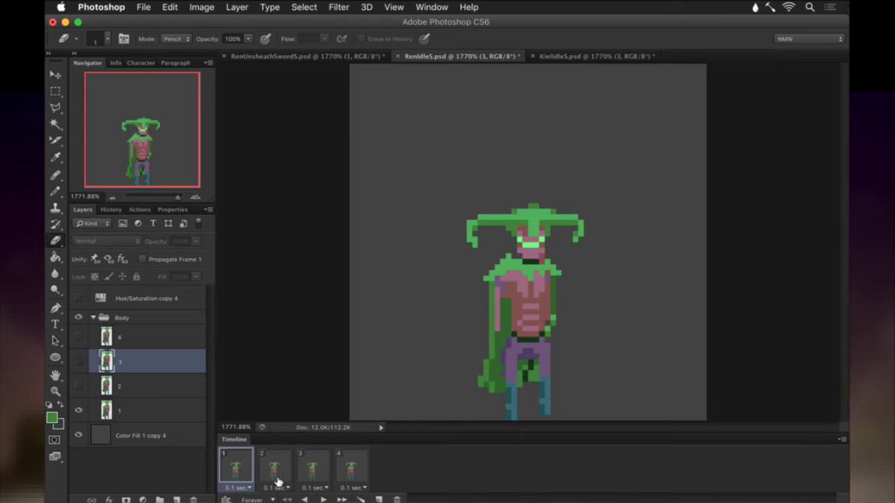
{"action": "left_click", "coordinate": [323, 500]}
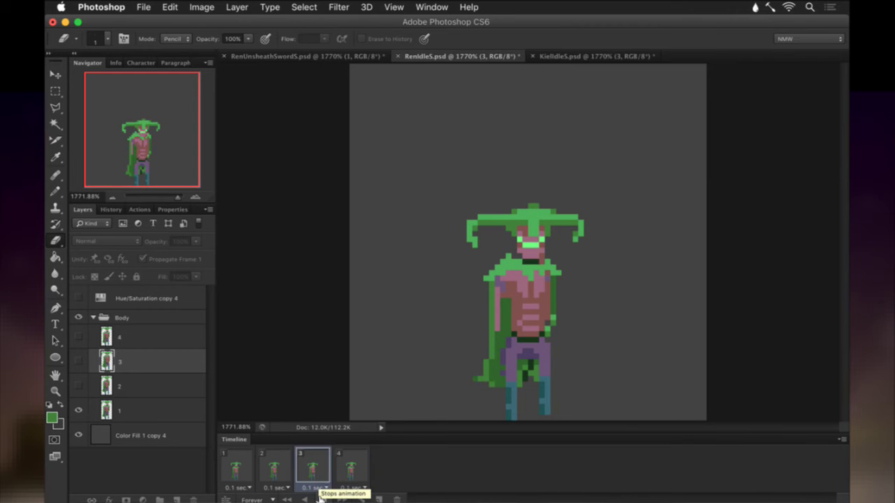
{"action": "left_click", "coordinate": [322, 500]}
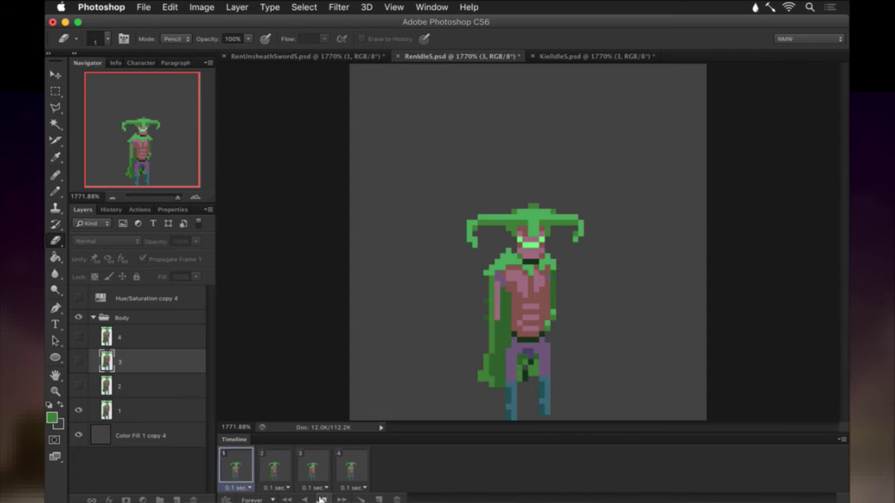
Play and stop the idle animation and compare its frames one by one.
{"action": "left_click", "coordinate": [322, 497]}
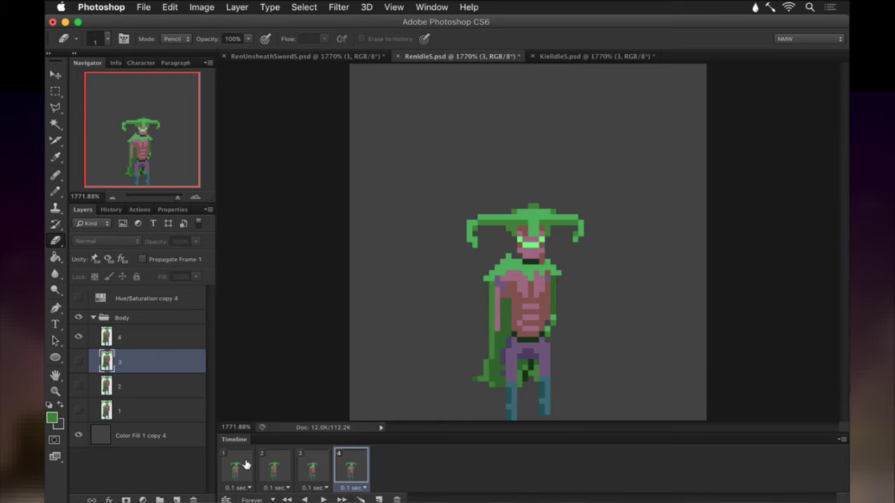
{"action": "left_click", "coordinate": [249, 465]}
{"action": "left_click", "coordinate": [322, 498]}
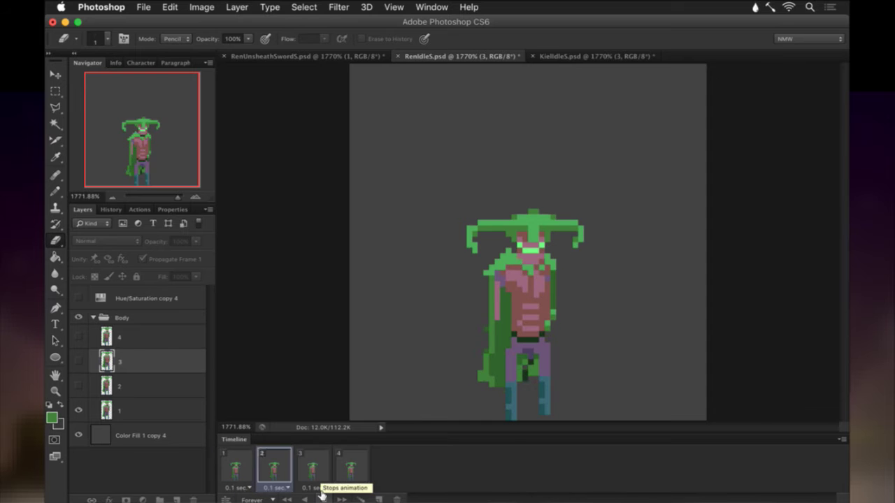
{"action": "left_click", "coordinate": [322, 497]}
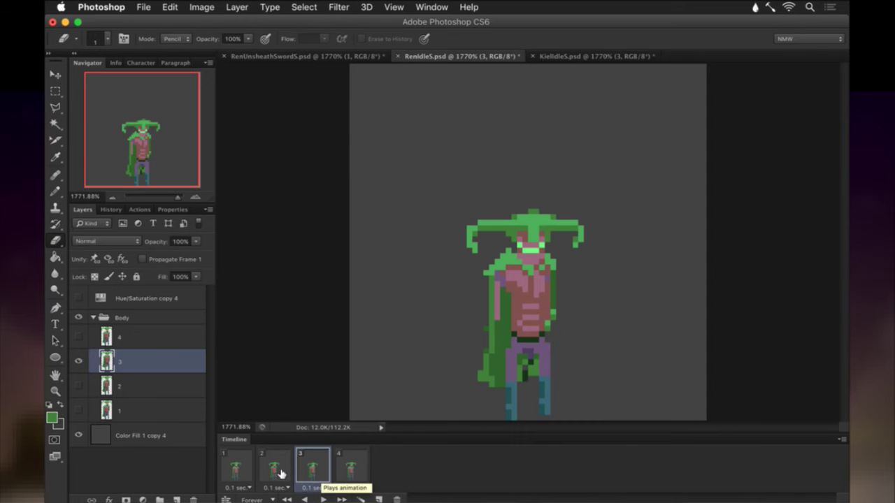
{"action": "left_click", "coordinate": [275, 469]}
{"action": "left_click", "coordinate": [312, 468]}
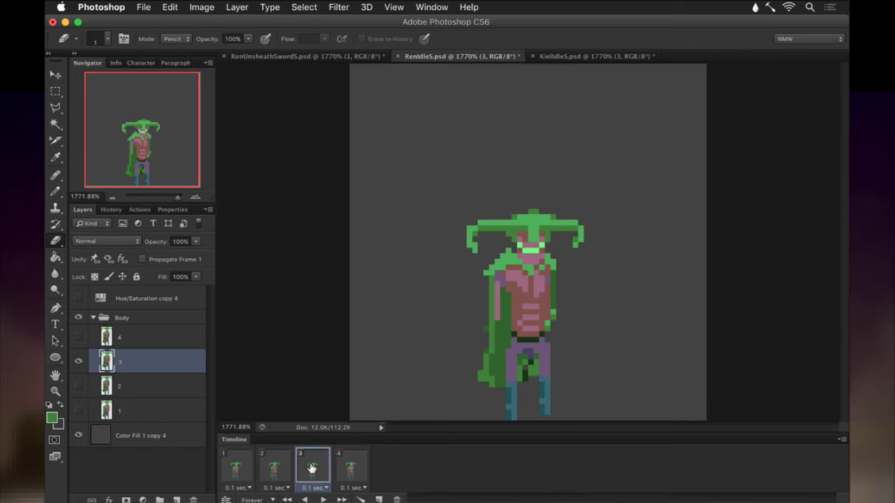
{"action": "left_click", "coordinate": [241, 467]}
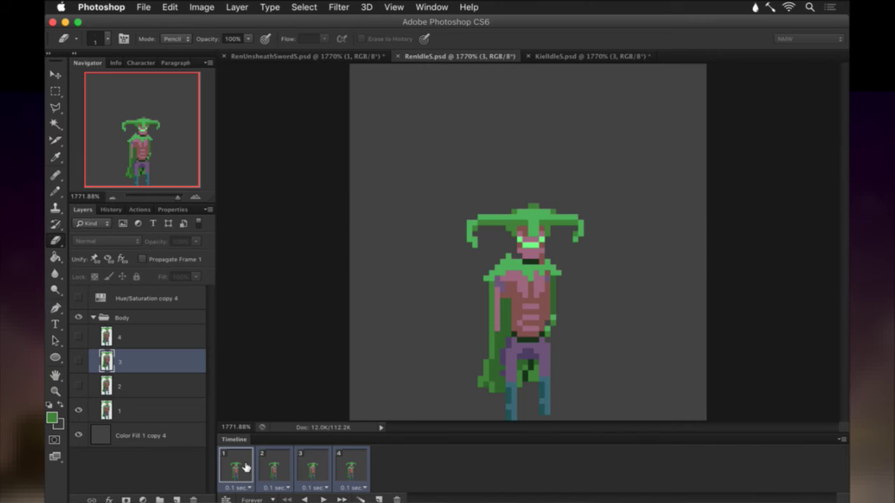
Switch to iTerm2, write Ren.txt to disk, and start the debug build that repacks the spritesheets.
{"action": "key", "text": "super+Tab"}
{"action": "key", "text": "super+Tab"}
{"action": "key", "text": "super+Tab"}
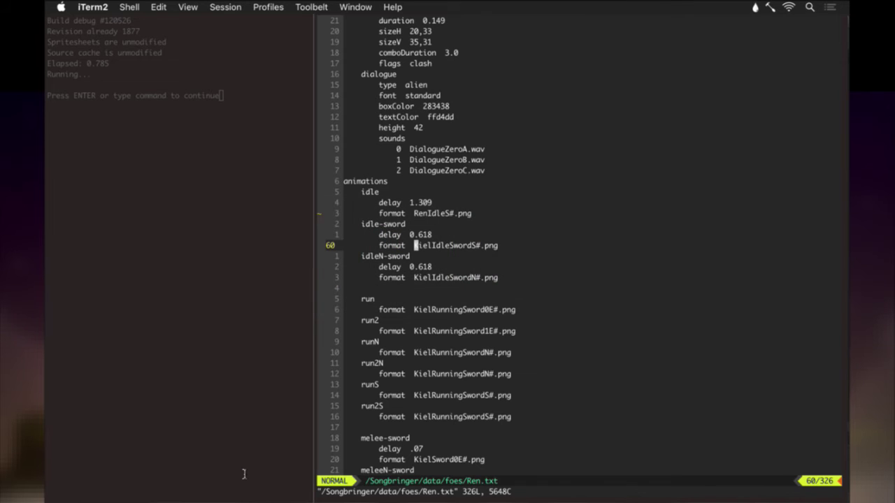
{"action": "type", "text": ":up"}
{"action": "key", "text": "Return"}
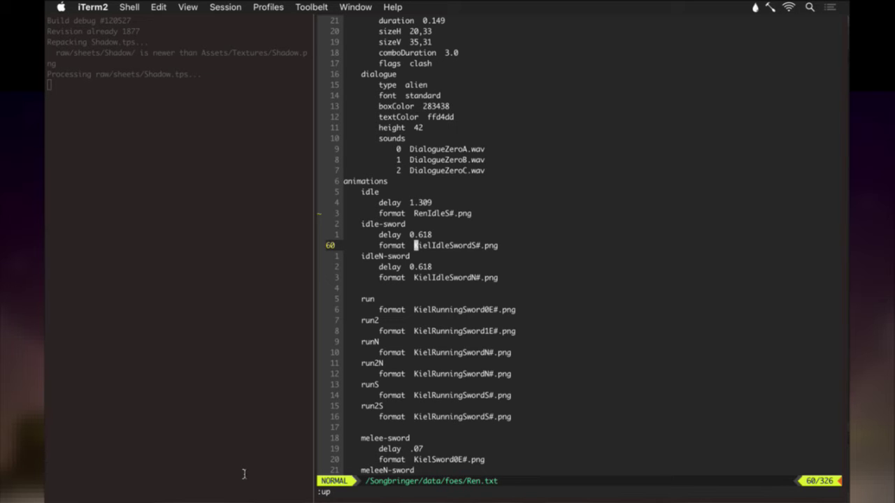
Run the debug build again, look at the boss in the game, and quit the game.
{"action": "key", "text": "XF86AudioLowerVolume"}
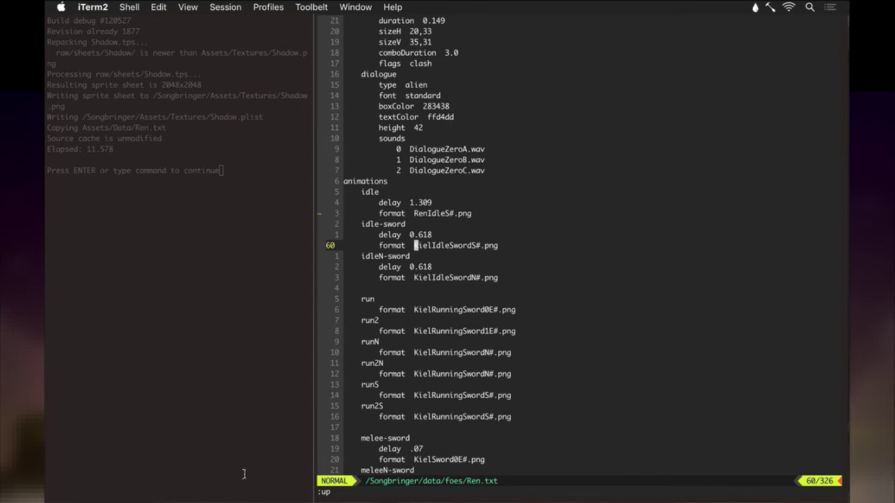
{"action": "key", "text": "Return"}
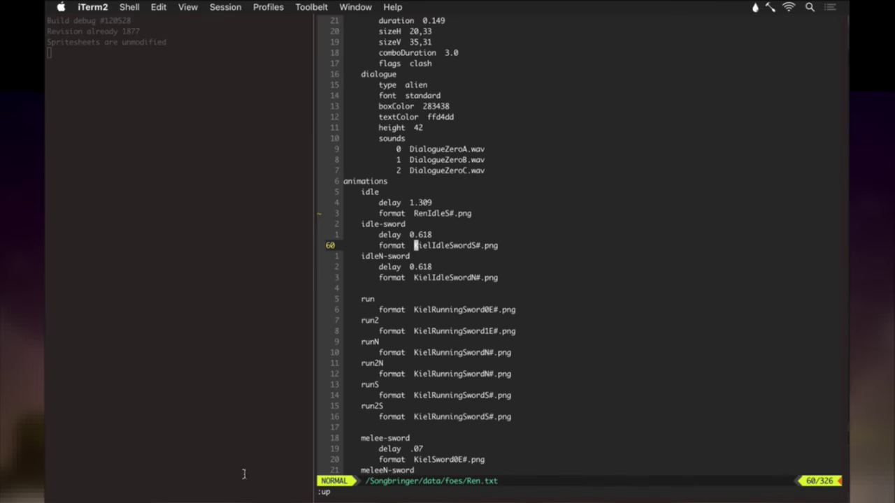
{"action": "left_click", "coordinate": [245, 473]}
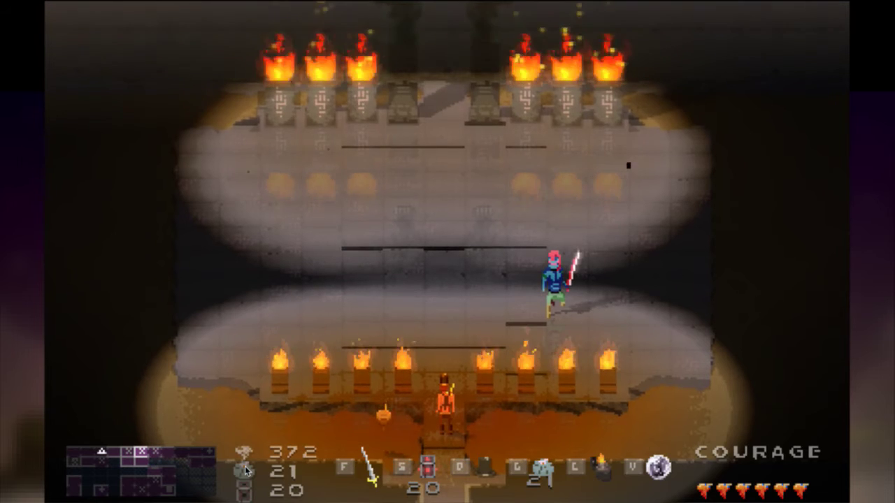
{"action": "key", "text": "super+q"}
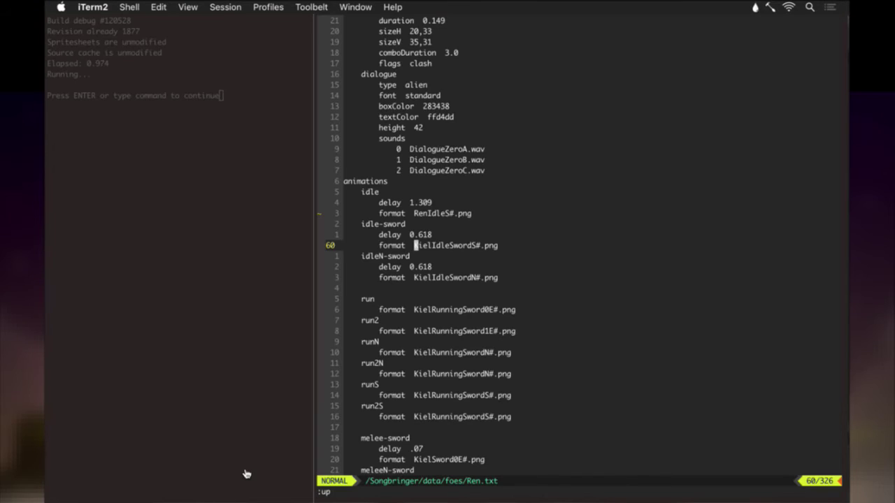
Examine Ren.txt from the idle-sword animation through the sounds to the behavior sequences.
{"action": "key", "text": "k"}
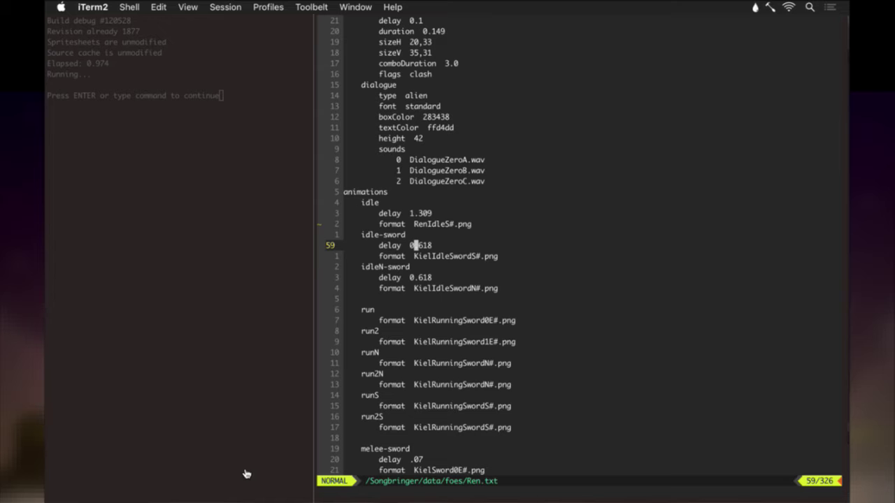
{"action": "key", "text": "j"}
{"action": "key", "text": "j"}
{"action": "key", "text": "j"}
{"action": "key", "text": "j"}
{"action": "key", "text": "j"}
{"action": "key", "text": "j"}
{"action": "key", "text": "j"}
{"action": "key", "text": "j"}
{"action": "key", "text": "j"}
{"action": "key", "text": "j"}
{"action": "key", "text": "j"}
{"action": "key", "text": "j"}
{"action": "key", "text": "j"}
{"action": "key", "text": "j"}
{"action": "key", "text": "j"}
{"action": "key", "text": "j"}
{"action": "key", "text": "j"}
{"action": "key", "text": "j"}
{"action": "key", "text": "j"}
{"action": "key", "text": "j"}
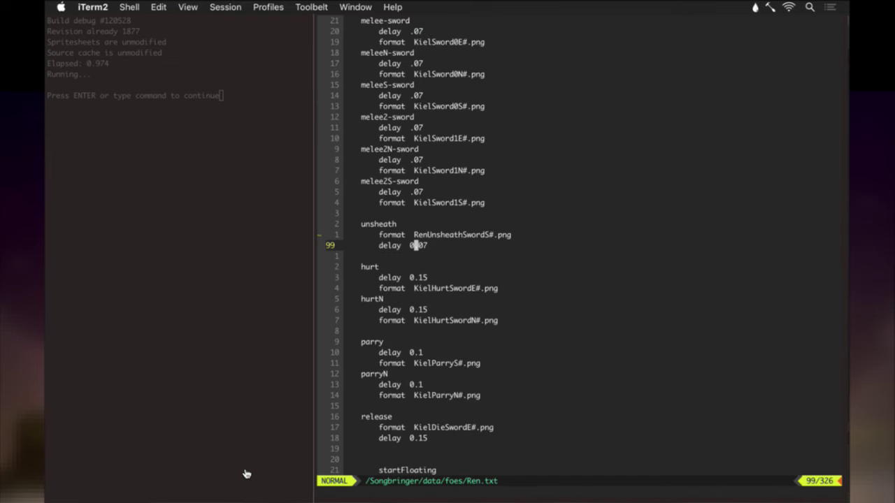
{"action": "key", "text": "j"}
{"action": "key", "text": "j"}
{"action": "key", "text": "j"}
{"action": "key", "text": "j"}
{"action": "key", "text": "j"}
{"action": "key", "text": "j"}
{"action": "key", "text": "j"}
{"action": "key", "text": "j"}
{"action": "key", "text": "j"}
{"action": "key", "text": "j"}
{"action": "key", "text": "j"}
{"action": "key", "text": "j"}
{"action": "key", "text": "j"}
{"action": "key", "text": "j"}
{"action": "key", "text": "j"}
{"action": "key", "text": "j"}
{"action": "key", "text": "j"}
{"action": "key", "text": "j"}
{"action": "key", "text": "j"}
{"action": "key", "text": "j"}
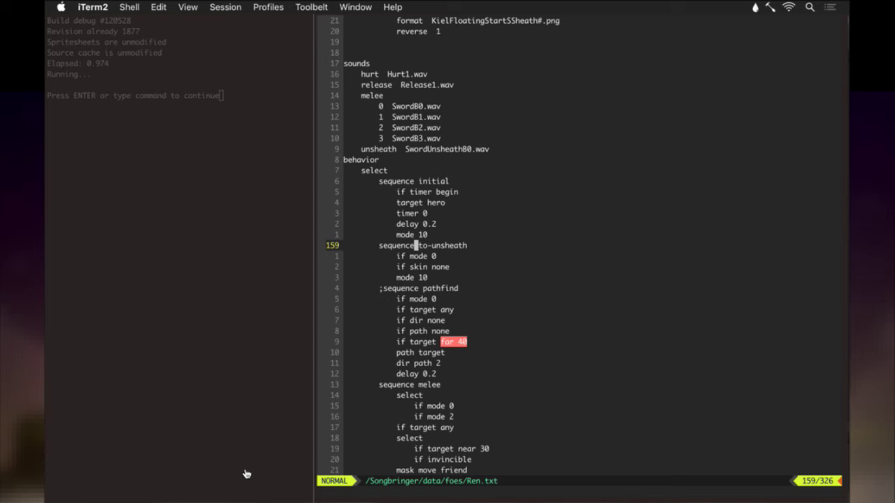
Search Ren.txt for "mode 10", clear the search highlighting, and return to the start of the file.
{"action": "type", "text": "/mode 10"}
{"action": "key", "text": "Return"}
{"action": "key", "text": "n"}
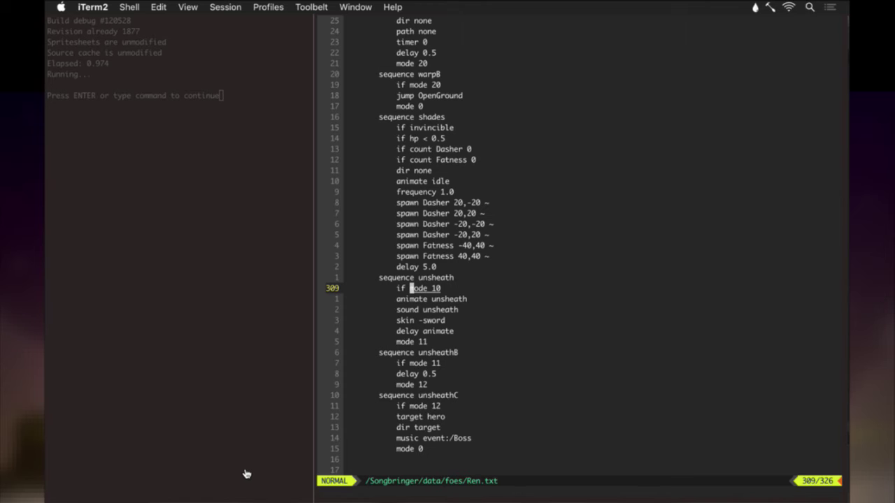
{"action": "type", "text": ":noh"}
{"action": "key", "text": "Return"}
{"action": "key", "text": "g"}
{"action": "key", "text": "g"}
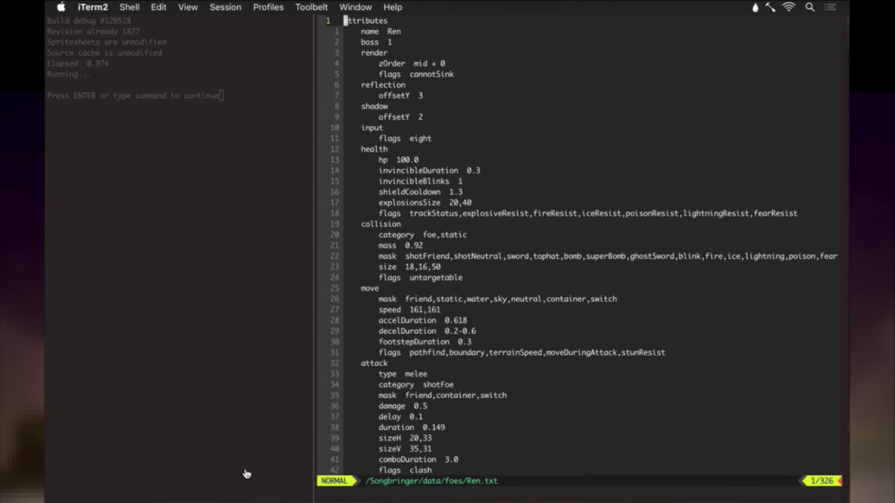
Set the delay in the initial behavior sequence of Ren.txt to 5.
{"action": "key", "text": "n"}
{"action": "key", "text": "j"}
{"action": "key", "text": "k"}
{"action": "key", "text": "k"}
{"action": "key", "text": "l"}
{"action": "key", "text": "l"}
{"action": "key", "text": "l"}
{"action": "key", "text": "l"}
{"action": "key", "text": "l"}
{"action": "key", "text": "l"}
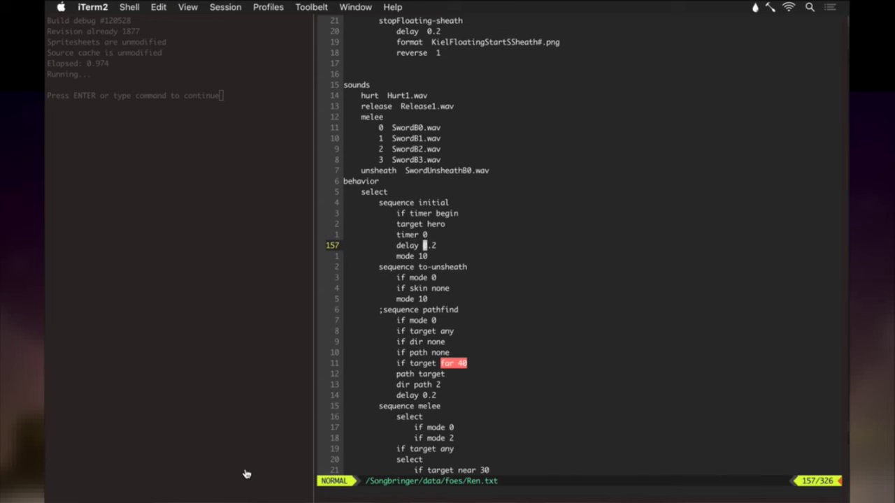
{"action": "key", "text": "r"}
{"action": "key", "text": "1"}
{"action": "type", "text": "jkC5"}
{"action": "key", "text": "Escape"}
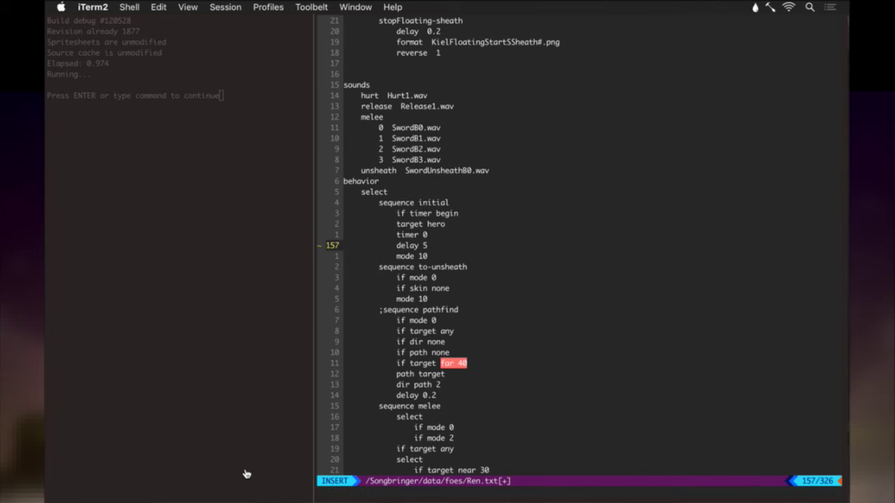
Try adding a "delay 5" line above mode 10 in the to-unsheath sequence.
{"action": "key", "text": "j"}
{"action": "key", "text": "j"}
{"action": "key", "text": "0"}
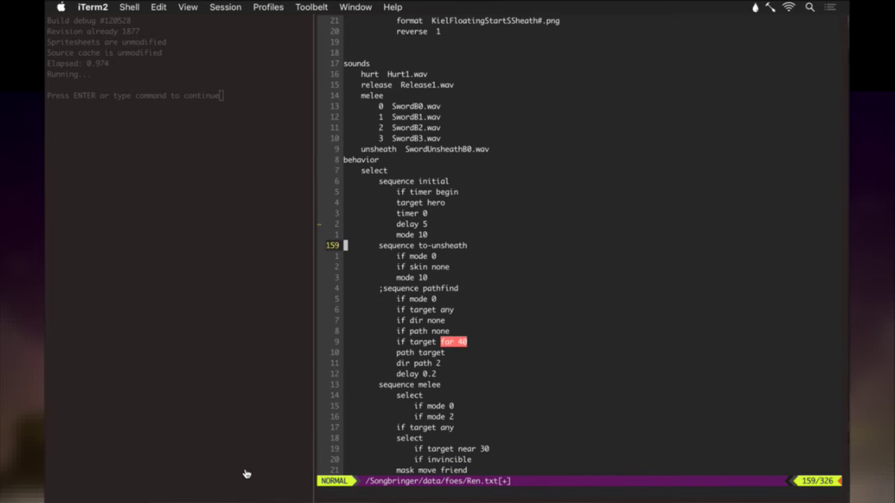
{"action": "key", "text": "j"}
{"action": "key", "text": "j"}
{"action": "key", "text": "j"}
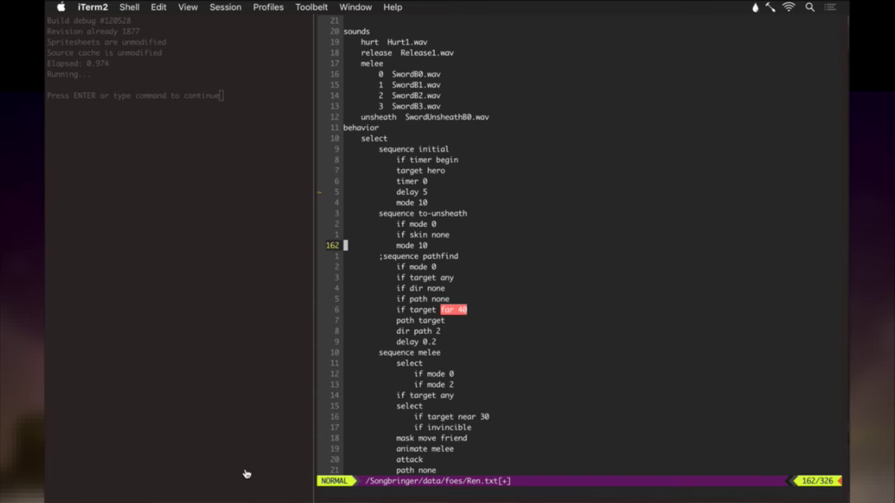
{"action": "type", "text": "Odelay 5"}
{"action": "key", "text": "Escape"}
Undo the added delay line, save Ren.txt, and run the rebuilt game.
{"action": "type", "text": "u:w"}
{"action": "key", "text": "Return"}
{"action": "key", "text": "k"}
{"action": "key", "text": "k"}
{"action": "key", "text": "k"}
{"action": "key", "text": "k"}
{"action": "key", "text": "k"}
{"action": "type", "text": ":up"}
{"action": "key", "text": "Return"}
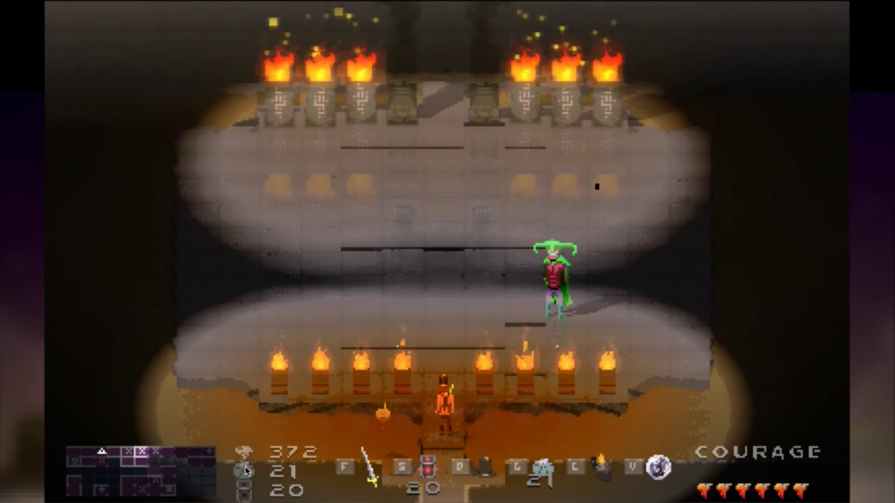
Walk the hero up and sideways through the boss room to observe the boss, and exit the game.
{"action": "key", "text": "Up"}
{"action": "key", "text": "Up"}
{"action": "key", "text": "Left"}
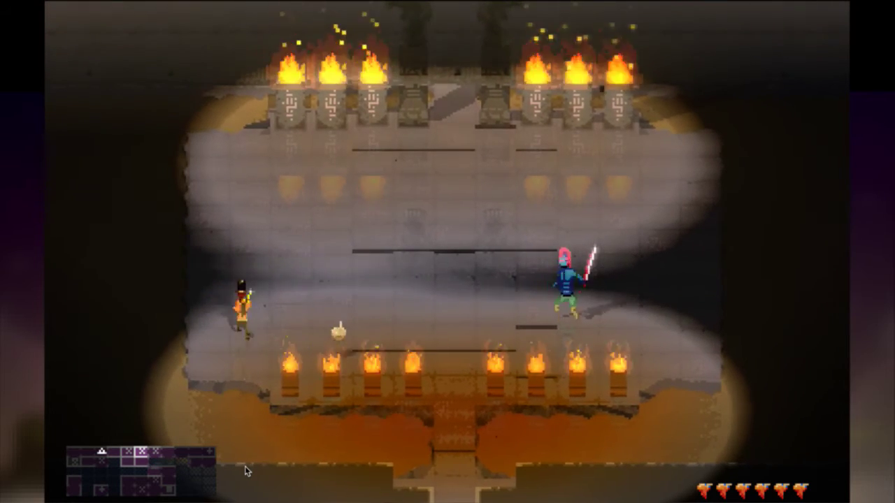
{"action": "key", "text": "Right"}
{"action": "key", "text": "Escape"}
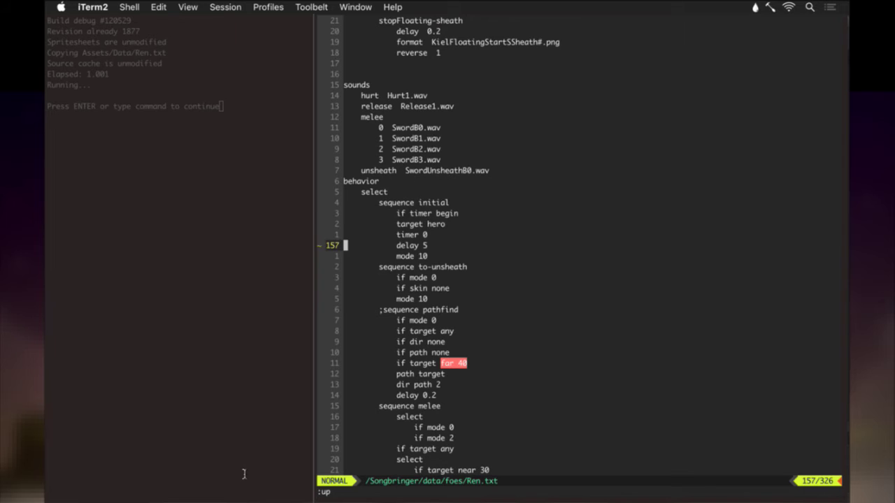
Insert a "delay 5" line before mode 10 in the to-unsheath sequence and save Ren.txt.
{"action": "key", "text": "super+Tab"}
{"action": "key", "text": "super+shift+Tab"}
{"action": "key", "text": "j"}
{"action": "key", "text": "k"}
{"action": "key", "text": "j"}
{"action": "key", "text": "j"}
{"action": "key", "text": "j"}
{"action": "key", "text": "j"}
{"action": "type", "text": "p:w"}
{"action": "key", "text": "Return"}
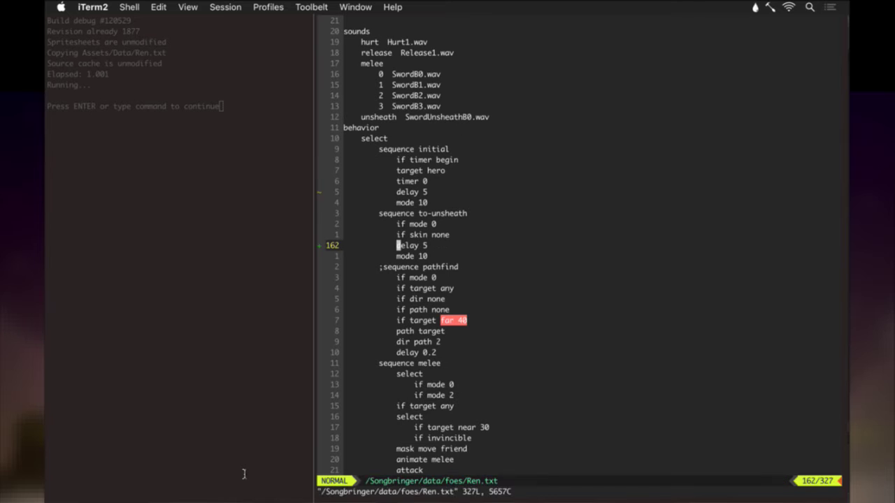
Open Saves.txt, set maxFPS under settings-mac to 30, and save the file.
{"action": "key", "text": "super+Tab"}
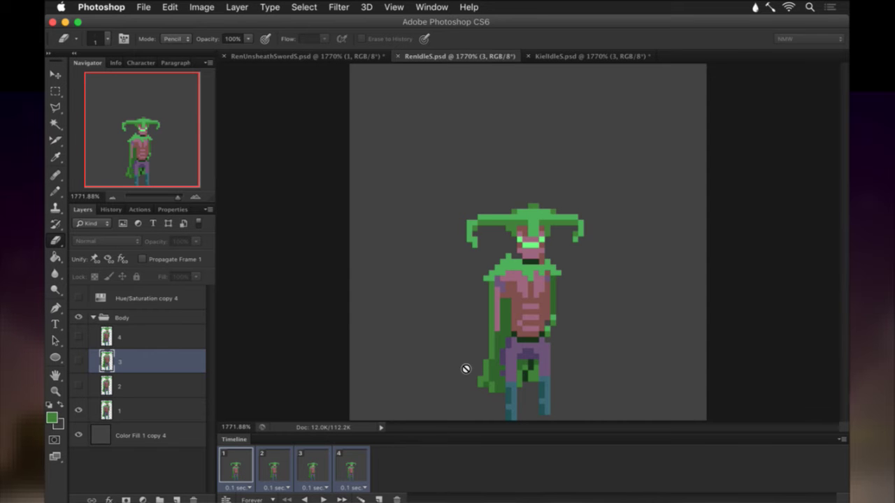
{"action": "key", "text": "super+Tab"}
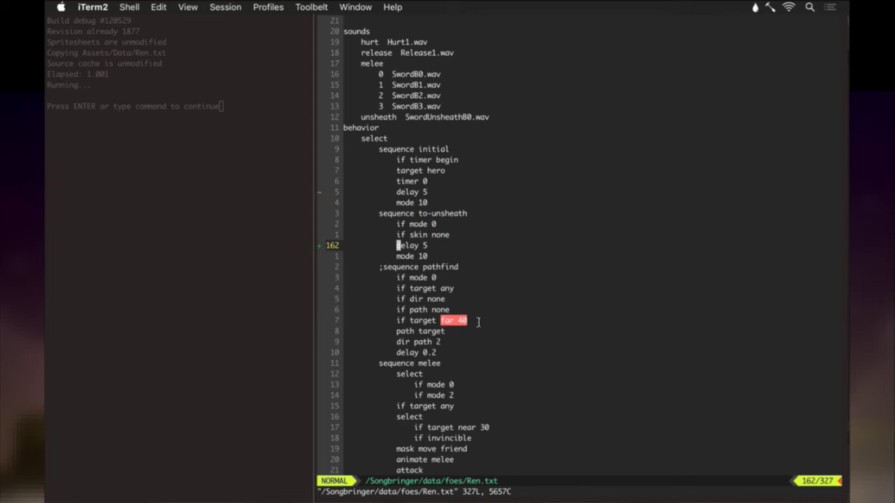
{"action": "key", "text": "ctrl+^"}
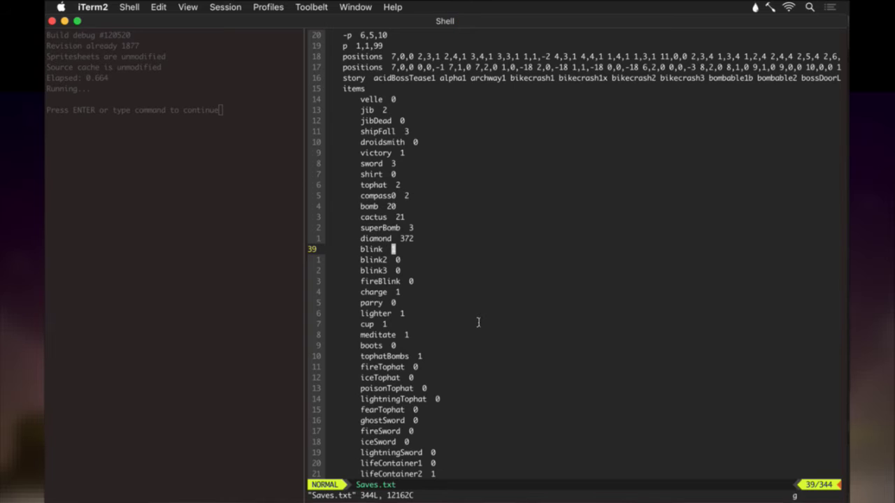
{"action": "key", "text": "g"}
{"action": "key", "text": "g"}
{"action": "type", "text": "/FPS"}
{"action": "key", "text": "Return"}
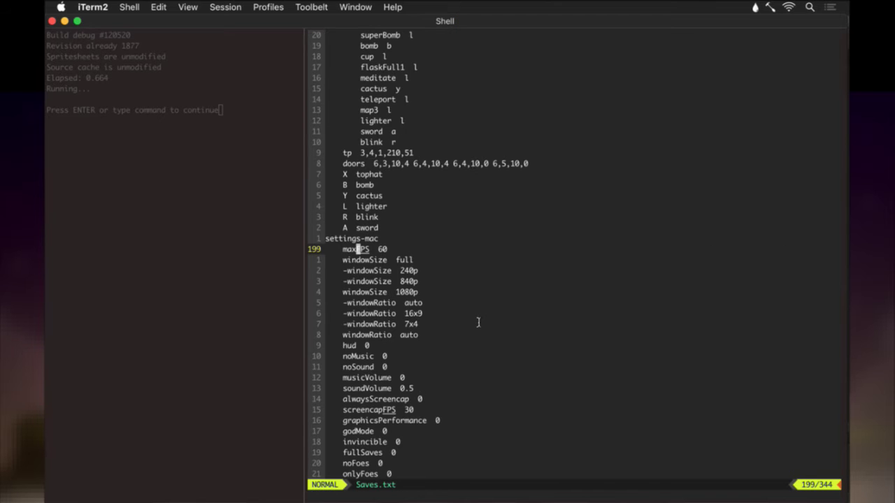
{"action": "type", "text": "wcw30"}
{"action": "key", "text": "Escape"}
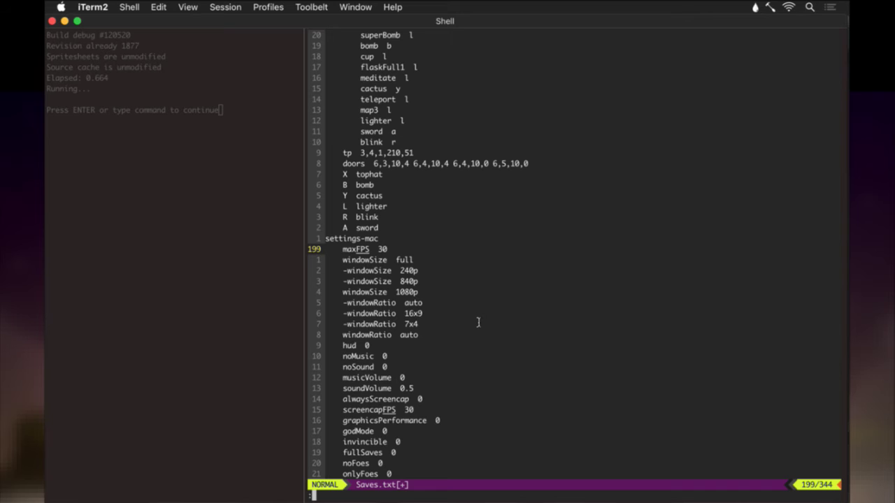
{"action": "type", "text": "w"}
{"action": "key", "text": "Return"}
Switch to Photoshop and compare the four idle animation frames of RenIdleS.psd.
{"action": "key", "text": "super+Tab"}
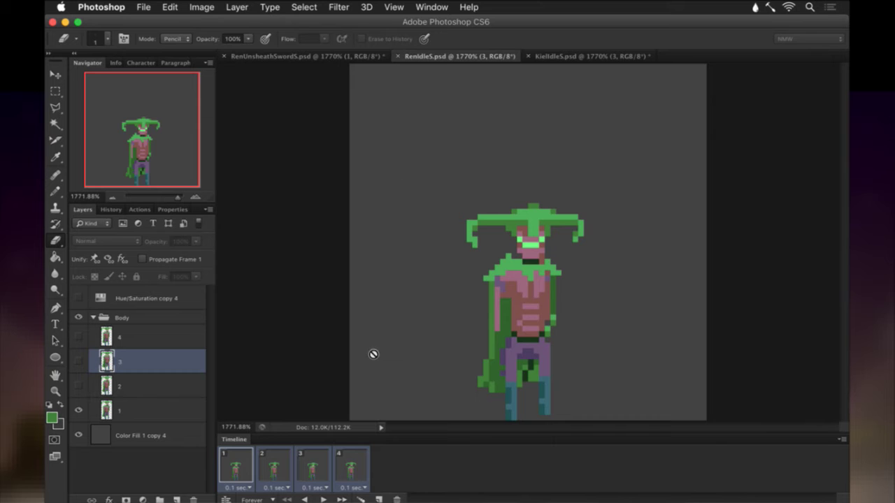
{"action": "left_click", "coordinate": [228, 462]}
{"action": "left_click", "coordinate": [263, 462]}
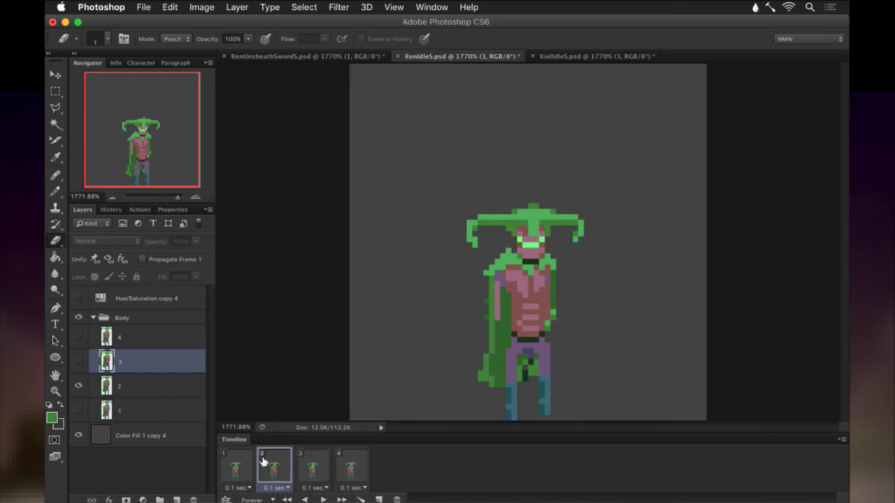
{"action": "left_click", "coordinate": [315, 458]}
{"action": "left_click", "coordinate": [353, 462]}
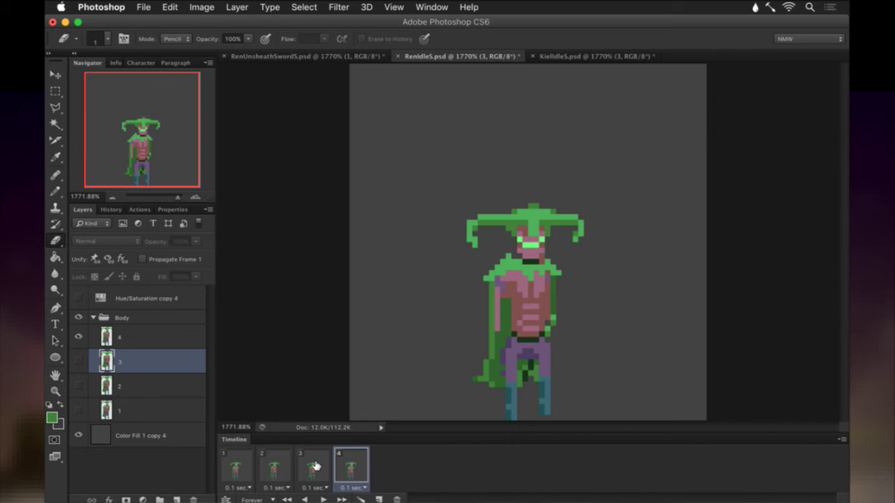
{"action": "left_click", "coordinate": [247, 465]}
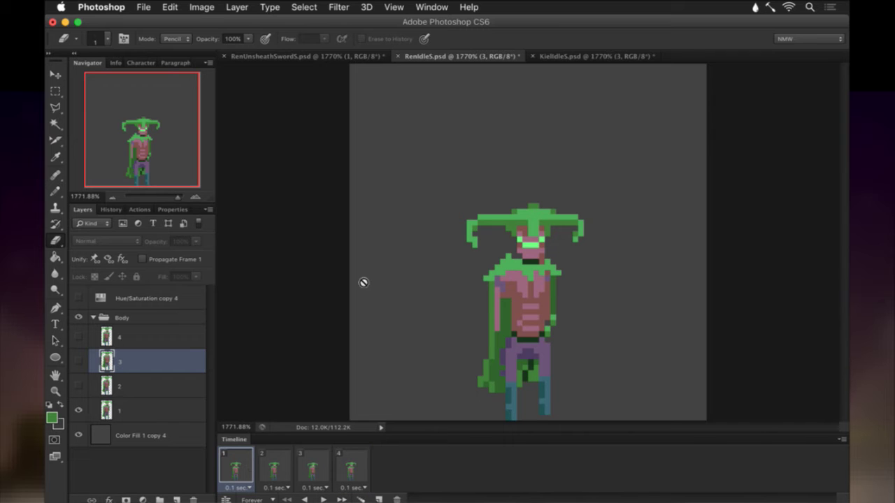
Close KielIdleS.psd without saving its changes.
{"action": "left_click", "coordinate": [562, 58]}
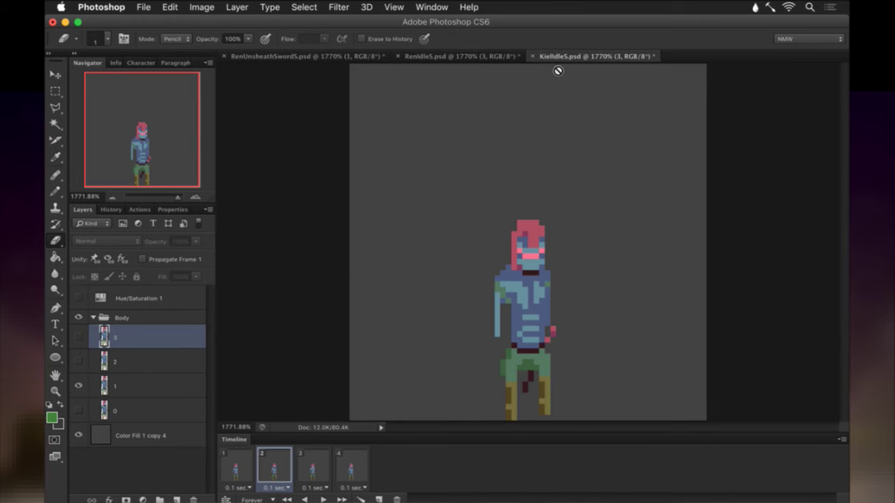
{"action": "key", "text": "super+w"}
{"action": "left_click", "coordinate": [410, 190]}
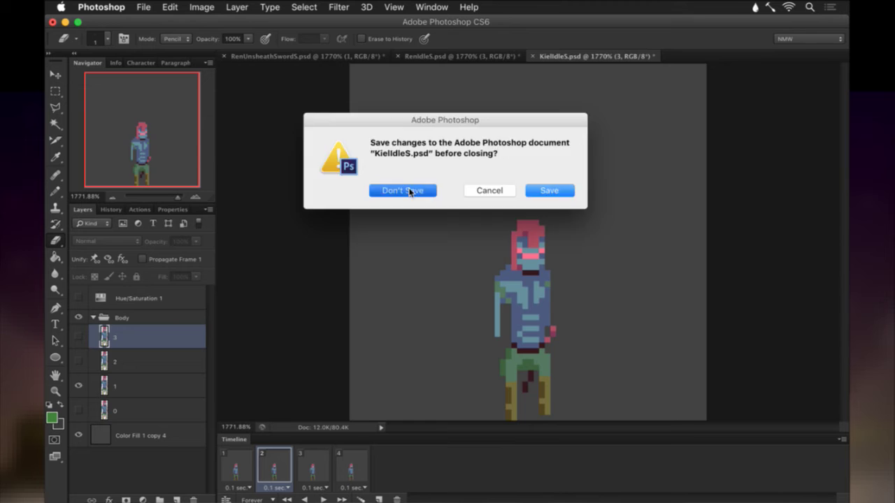
In frame 1 of RenUnsheathSwordS.psd, clear the selection and extend the outer edge of the cape's collar in light green.
{"action": "left_click", "coordinate": [288, 58]}
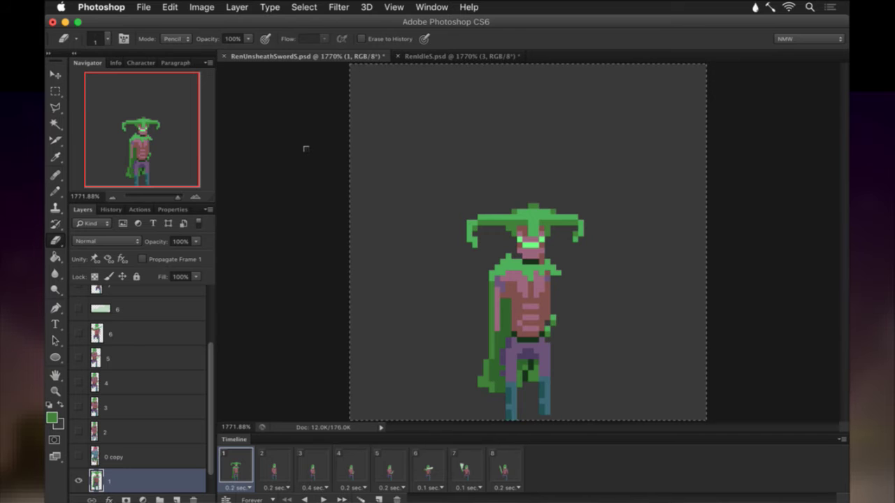
{"action": "key", "text": "m"}
{"action": "key", "text": "ctrl+d"}
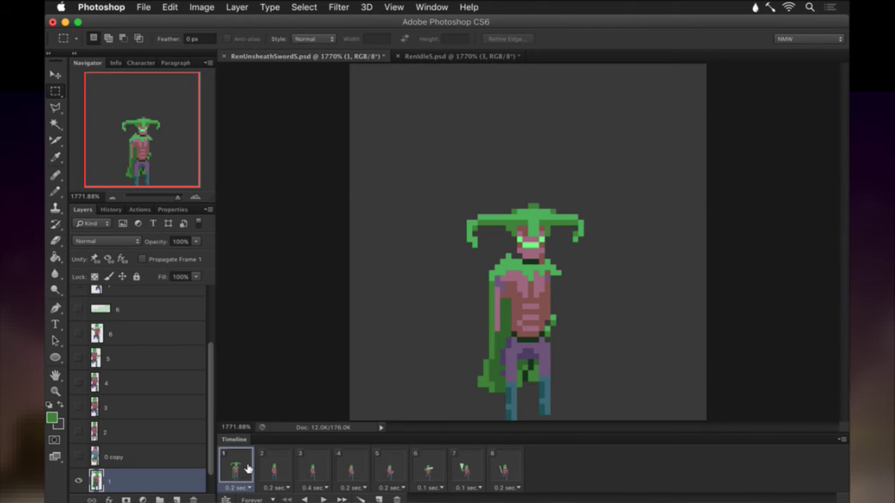
{"action": "key", "text": "i"}
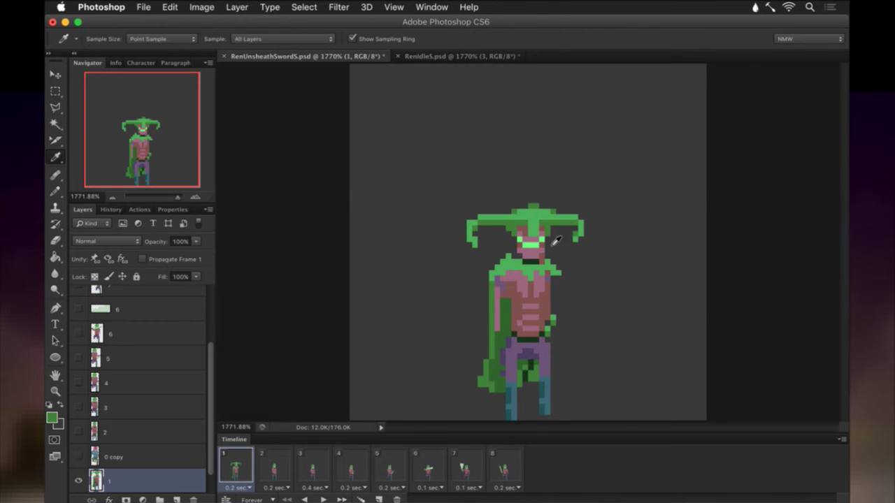
{"action": "left_click", "coordinate": [495, 283]}
{"action": "key", "text": "b"}
{"action": "left_click", "coordinate": [486, 279]}
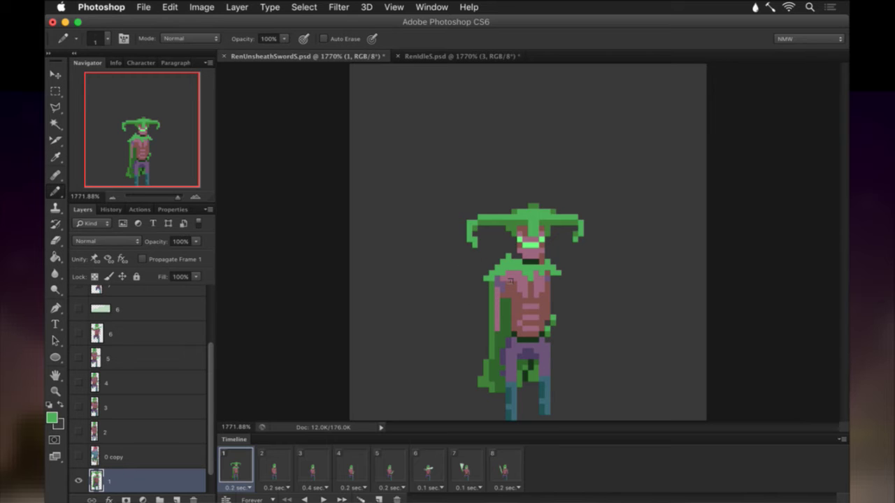
Paint the cape's edge beside the torso and touch up its lower hem in dark green, saving RenUnsheathSwordS.psd.
{"action": "key", "text": "i"}
{"action": "left_click", "coordinate": [508, 316]}
{"action": "key", "text": "b"}
{"action": "key", "text": "super+s"}
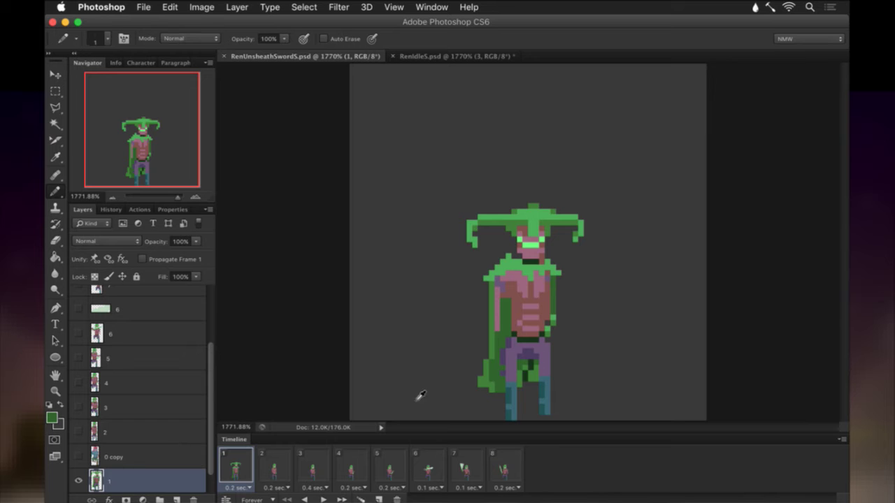
{"action": "key", "text": "alt"}
{"action": "left_click", "coordinate": [486, 385]}
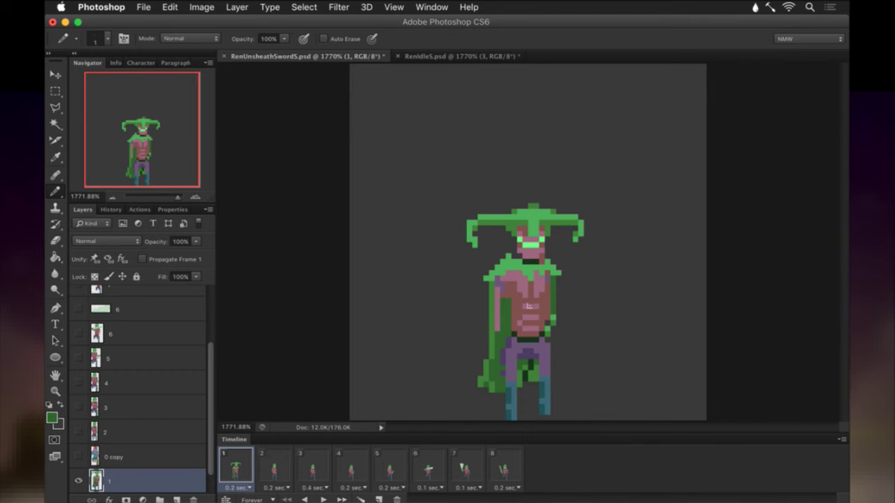
{"action": "key", "text": "alt"}
{"action": "left_click", "coordinate": [551, 225], "text": "alt"}
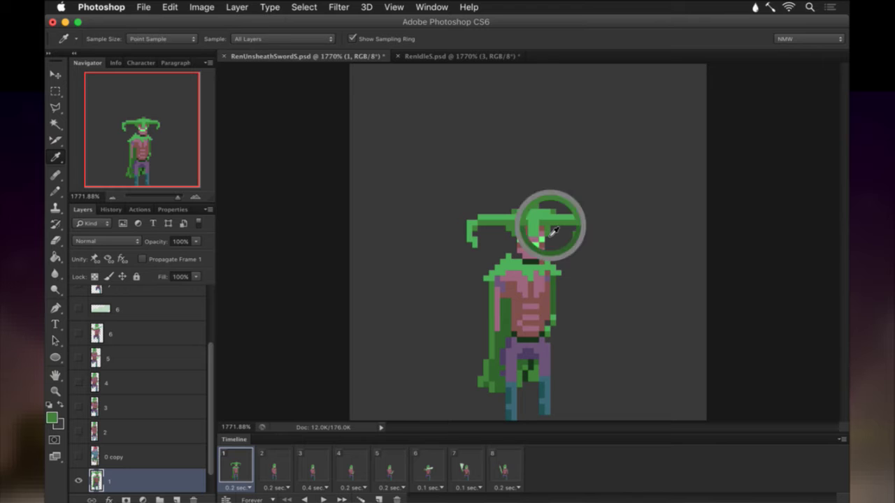
{"action": "left_click", "coordinate": [519, 240]}
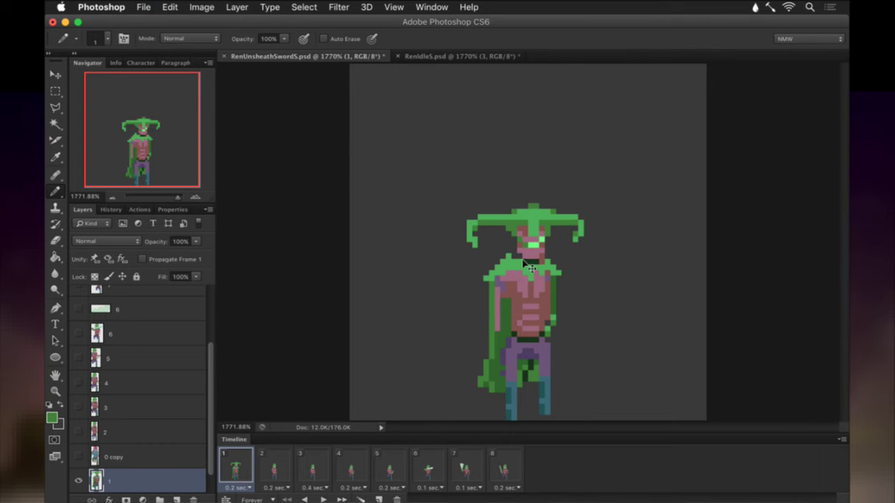
{"action": "key", "text": "super+z"}
Narrow Ren's glowing mouth to one bright center pixel flanked by darker green, using 50% pencil opacity, and save the file.
{"action": "left_click", "coordinate": [486, 292], "text": "alt"}
{"action": "left_click", "coordinate": [506, 312], "text": "alt"}
{"action": "left_click", "coordinate": [512, 224], "text": "alt"}
{"action": "left_click", "coordinate": [525, 245]}
{"action": "key", "text": "b"}
{"action": "left_click", "coordinate": [510, 234], "text": "alt"}
{"action": "key", "text": "5"}
{"action": "key", "text": "m"}
{"action": "key", "text": "super+s"}
Sample the light green beside the mouth and repaint the narrower mouth on layers 1 to 4 of RenIdleS.psd, frame by frame.
{"action": "key", "text": "i"}
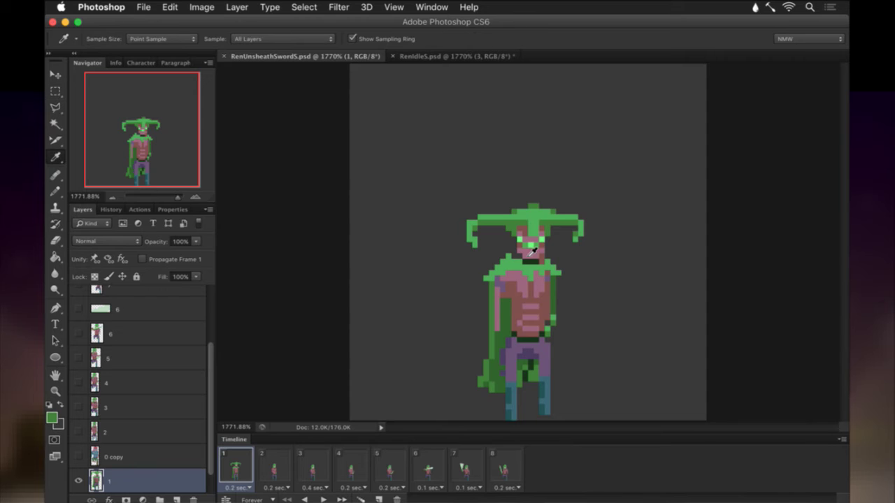
{"action": "left_click", "coordinate": [529, 251]}
{"action": "key", "text": "b"}
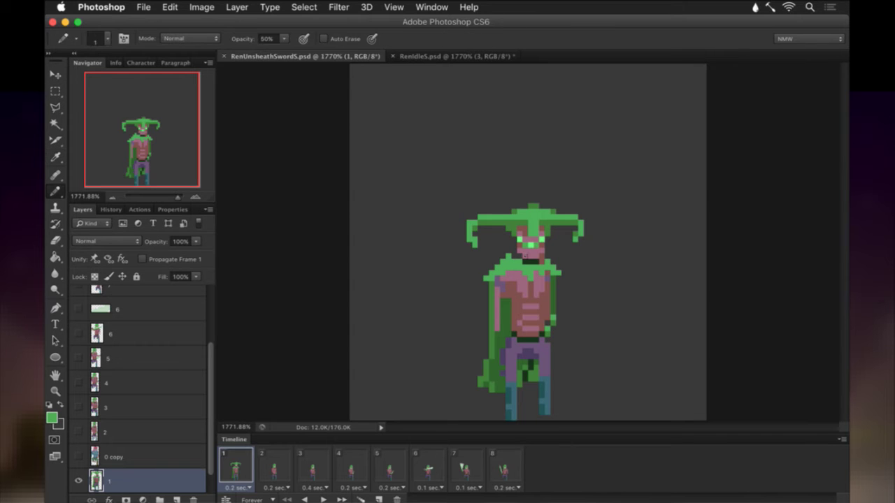
{"action": "left_click", "coordinate": [446, 58]}
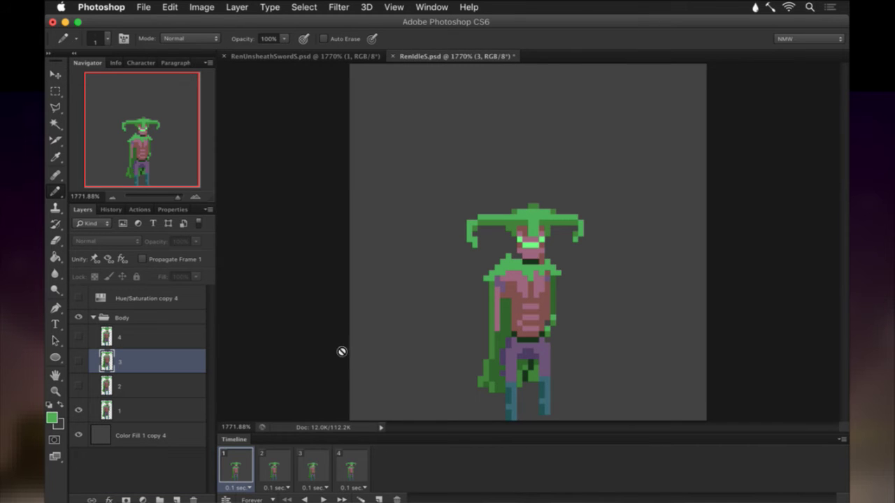
{"action": "left_click", "coordinate": [140, 401]}
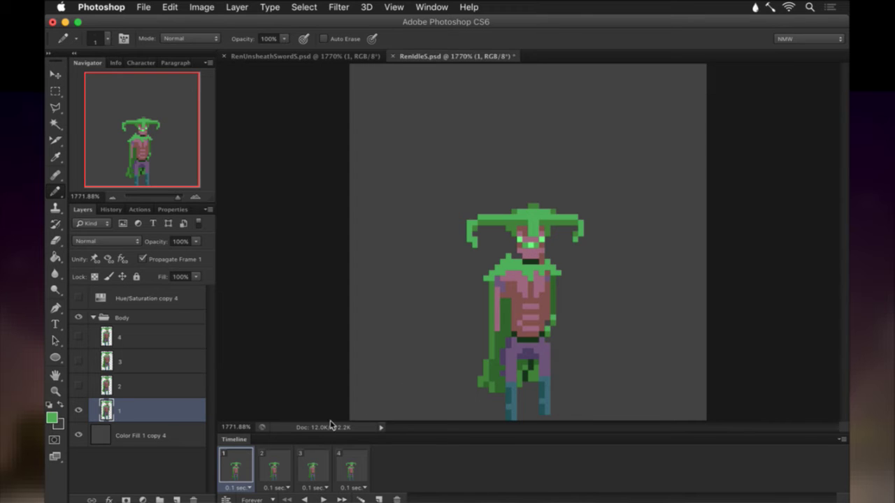
{"action": "left_click", "coordinate": [276, 464]}
{"action": "left_click", "coordinate": [135, 379]}
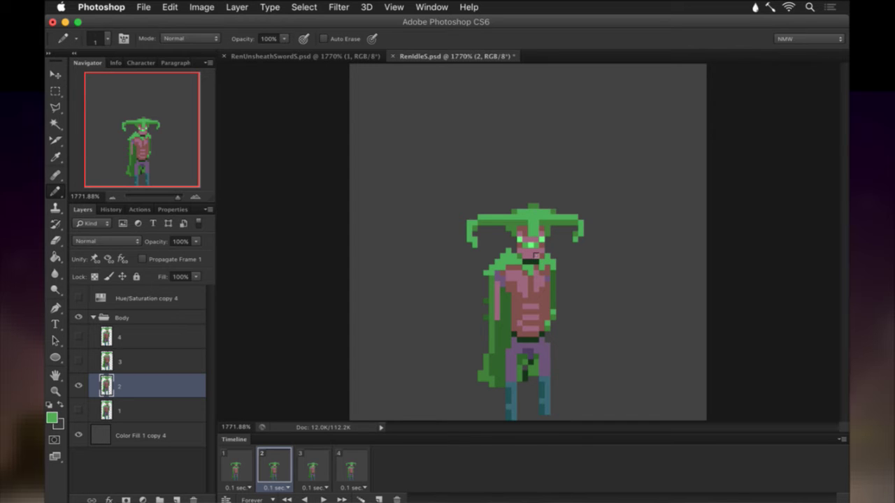
{"action": "left_click", "coordinate": [316, 465]}
{"action": "left_click", "coordinate": [123, 360]}
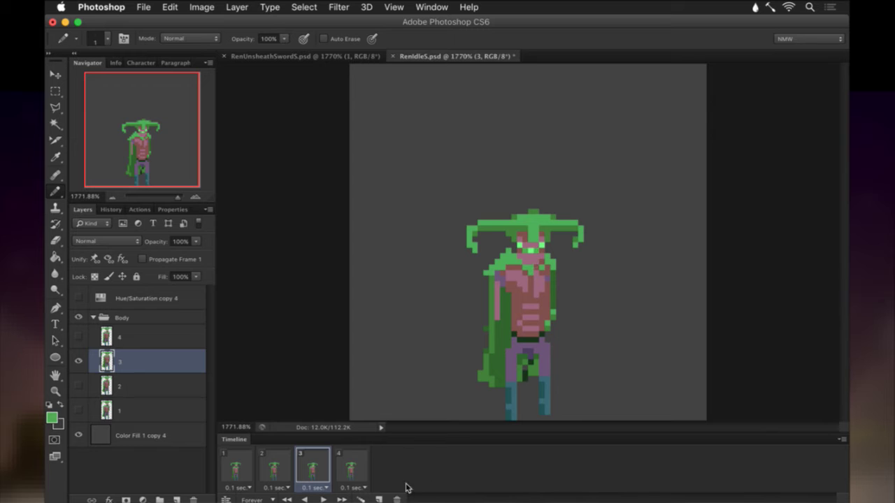
{"action": "left_click", "coordinate": [349, 467]}
{"action": "left_click", "coordinate": [128, 337]}
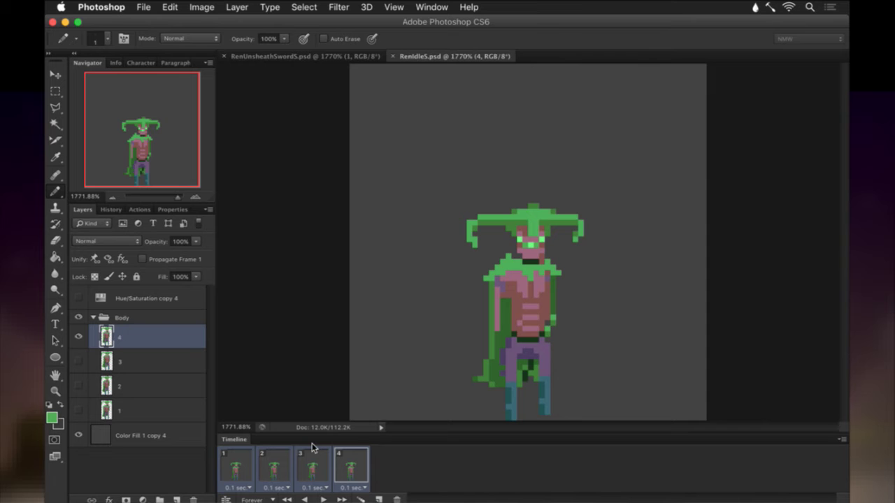
Switch to iTerm2, run the game to check Ren's idle and unsheathing animations around the moving hero, and quit it.
{"action": "key", "text": "super+Tab"}
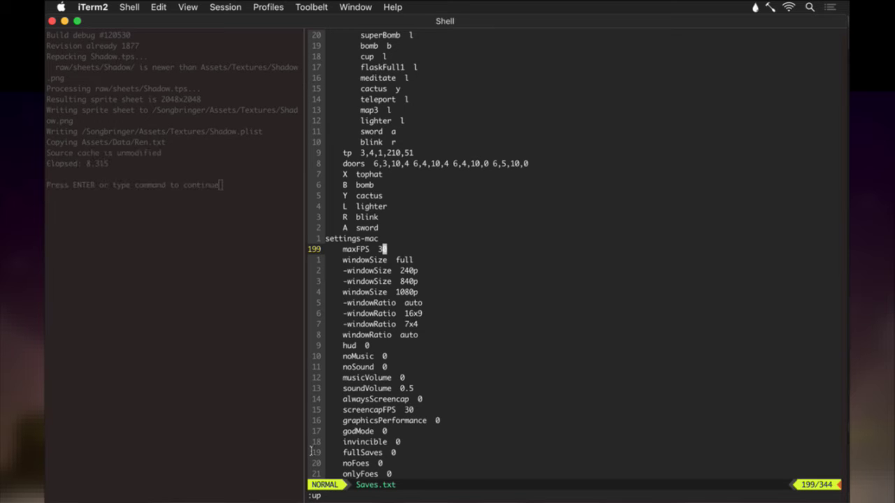
{"action": "key", "text": "Return"}
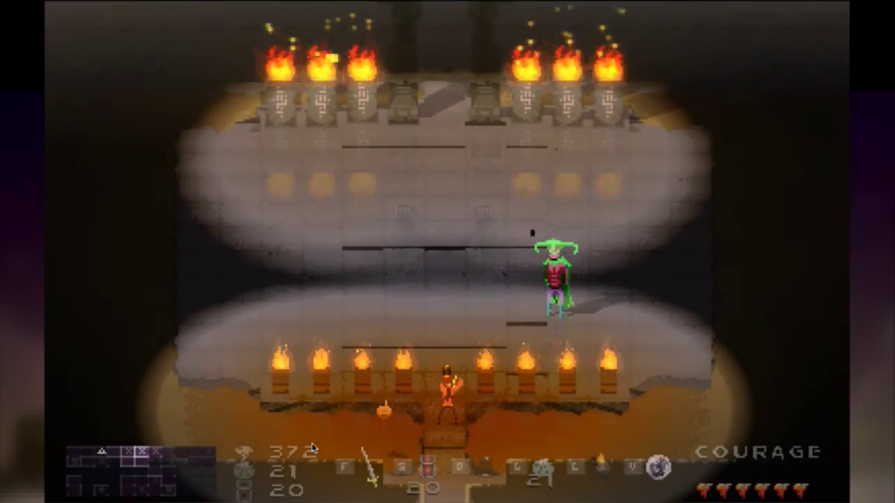
{"action": "key", "text": "Left"}
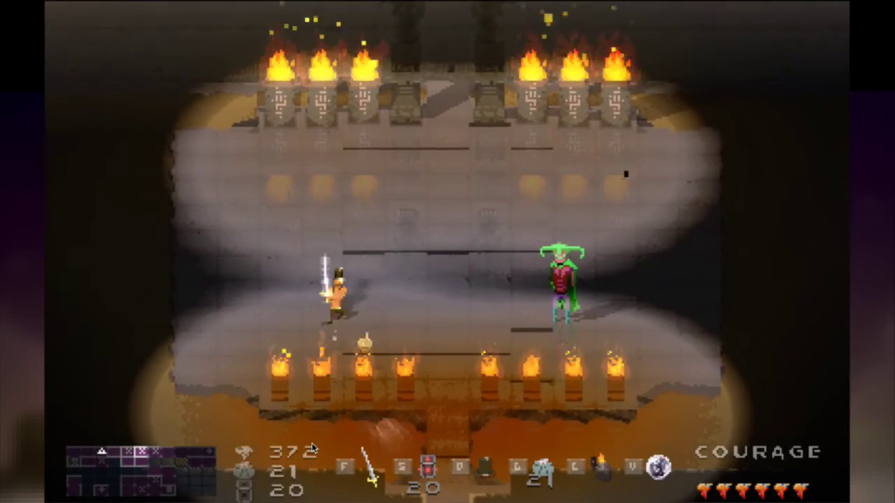
{"action": "key", "text": "Right"}
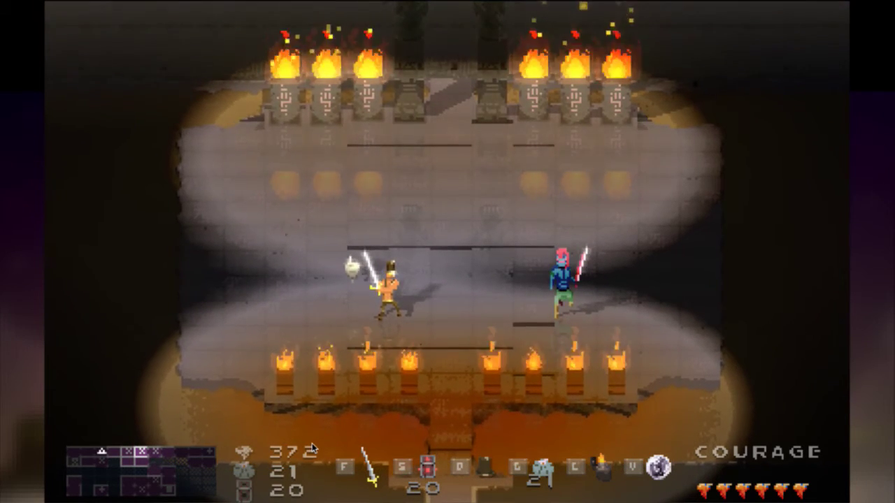
{"action": "key", "text": "super+q"}
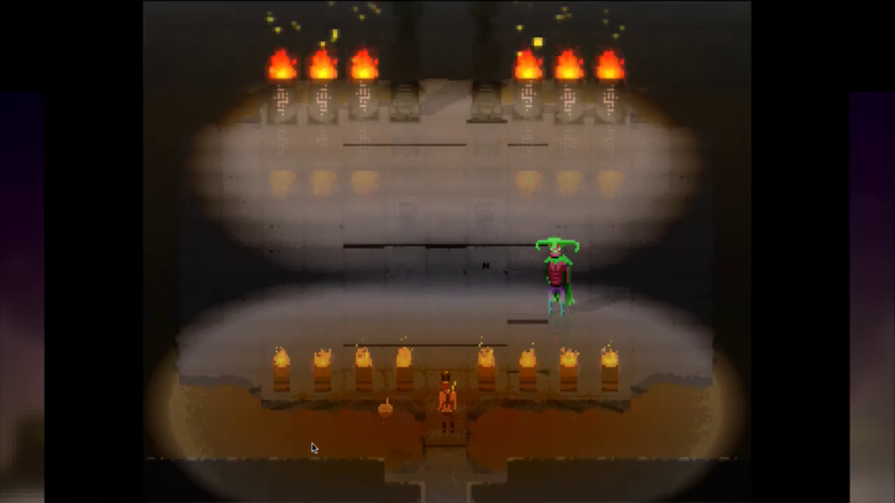
{"action": "key", "text": "super+q"}
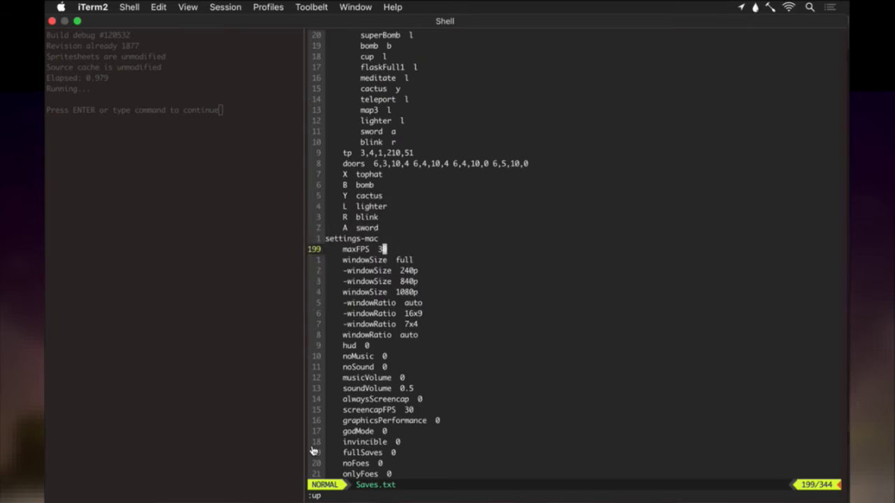
Switch to Photoshop and repaint the pixels flanking the mouth in RenIdleS.psd frame 1 with the hat's darker green.
{"action": "key", "text": "super+Tab"}
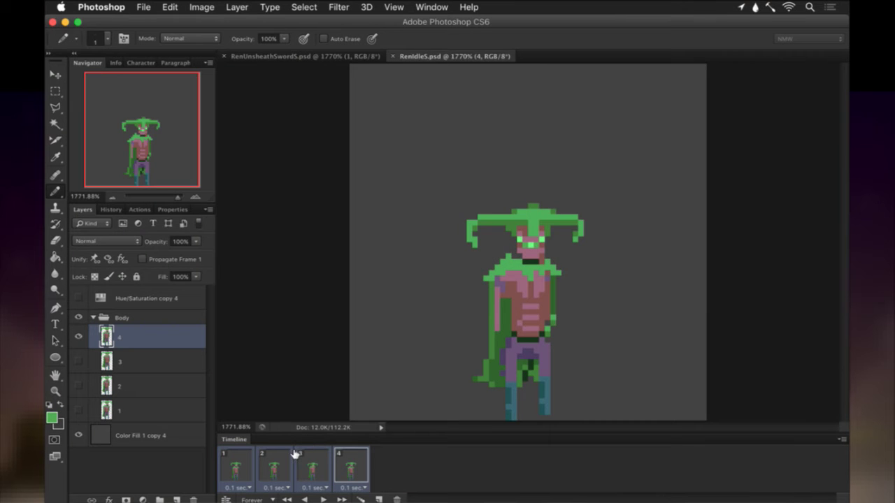
{"action": "left_click", "coordinate": [238, 462]}
{"action": "left_click", "coordinate": [174, 409]}
{"action": "key", "text": "i"}
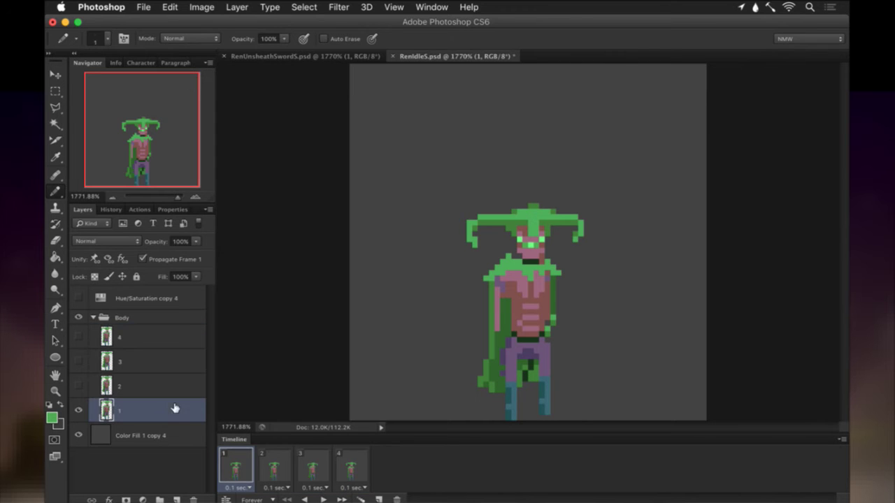
{"action": "left_click", "coordinate": [495, 298]}
{"action": "key", "text": "b"}
{"action": "key", "text": "i"}
{"action": "left_click", "coordinate": [511, 224]}
{"action": "key", "text": "b"}
Repaint the mouth-side pixels in darker green on frames 2, 3 and 4, and export the idle frames.
{"action": "left_click", "coordinate": [274, 465]}
{"action": "left_click", "coordinate": [172, 389]}
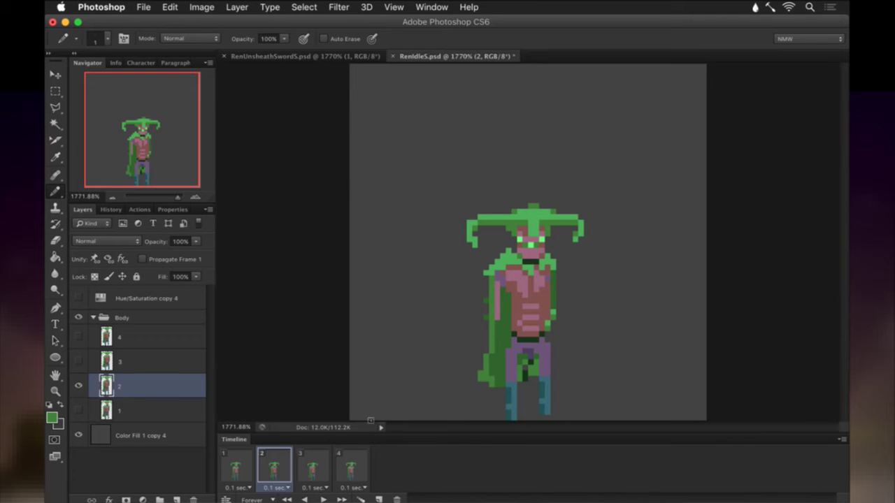
{"action": "left_click", "coordinate": [312, 458]}
{"action": "left_click", "coordinate": [151, 366]}
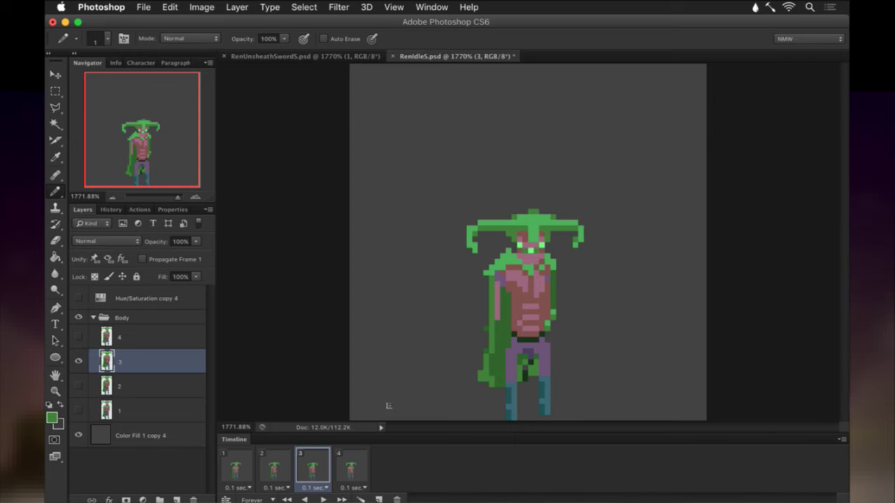
{"action": "left_click", "coordinate": [351, 475]}
{"action": "left_click", "coordinate": [119, 337]}
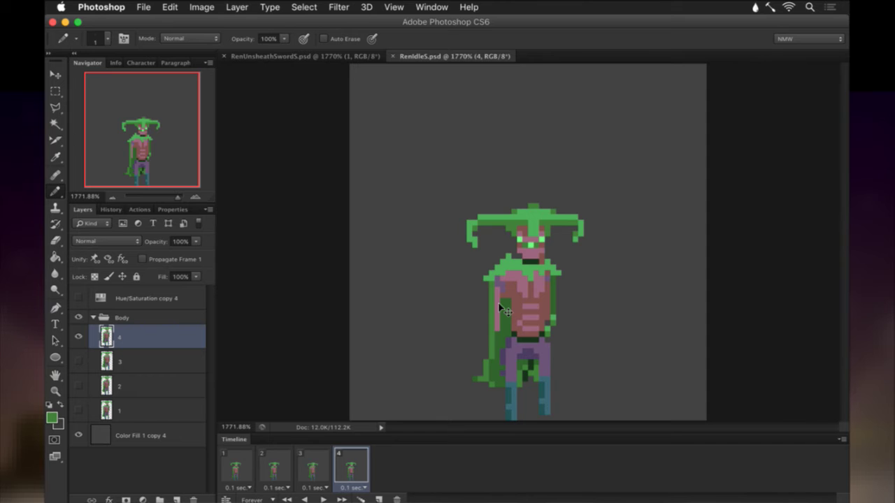
{"action": "key", "text": "F2"}
{"action": "key", "text": "Return"}
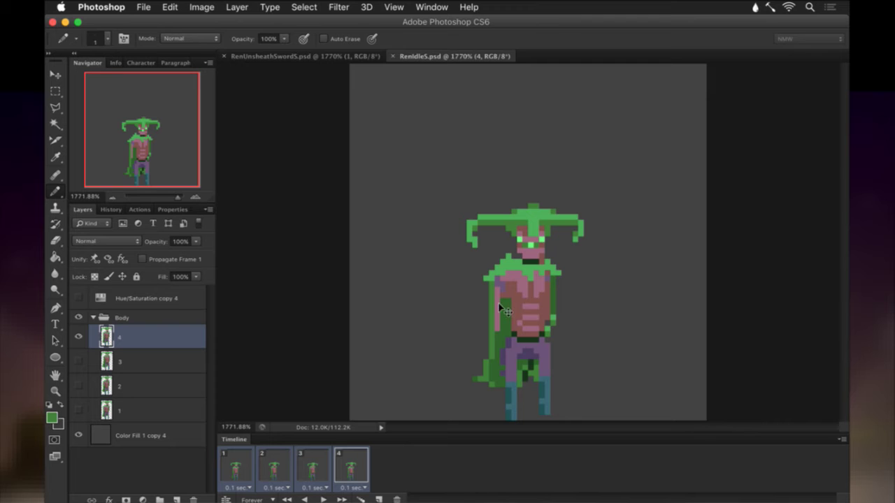
Switch to iTerm2, write Saves.txt, and rebuild the game with the updated Shadow sprite sheet.
{"action": "key", "text": "super+Tab"}
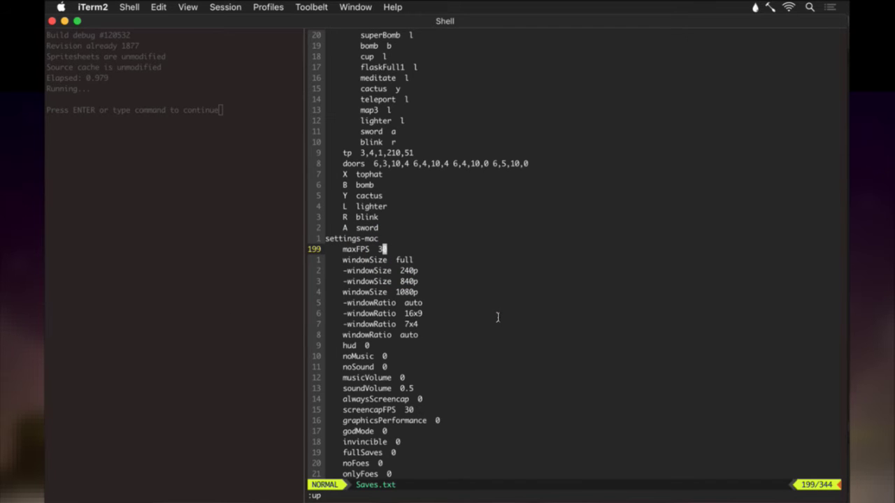
{"action": "key", "text": "super+Tab"}
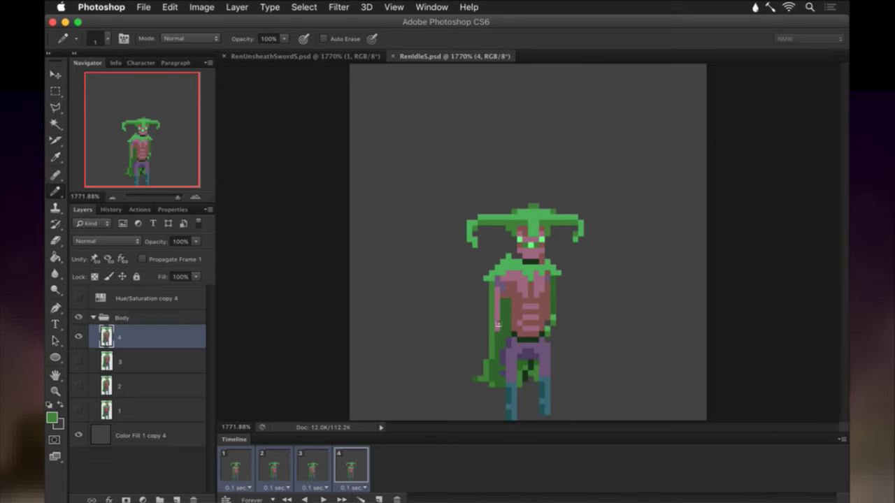
{"action": "key", "text": "super+Tab"}
{"action": "type", "text": ":up"}
{"action": "key", "text": "Return"}
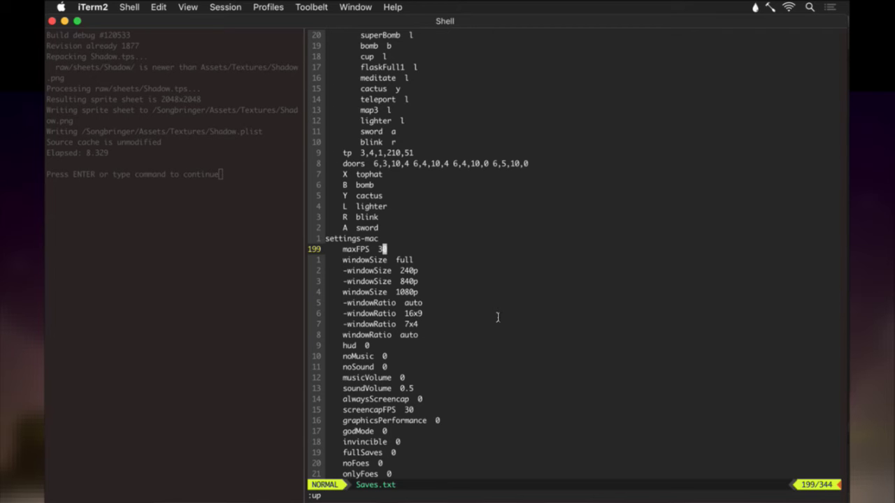
Run the game to check Ren's idle and unsheathing behavior, moving the hero and swinging his sword, and quit it.
{"action": "key", "text": "Return"}
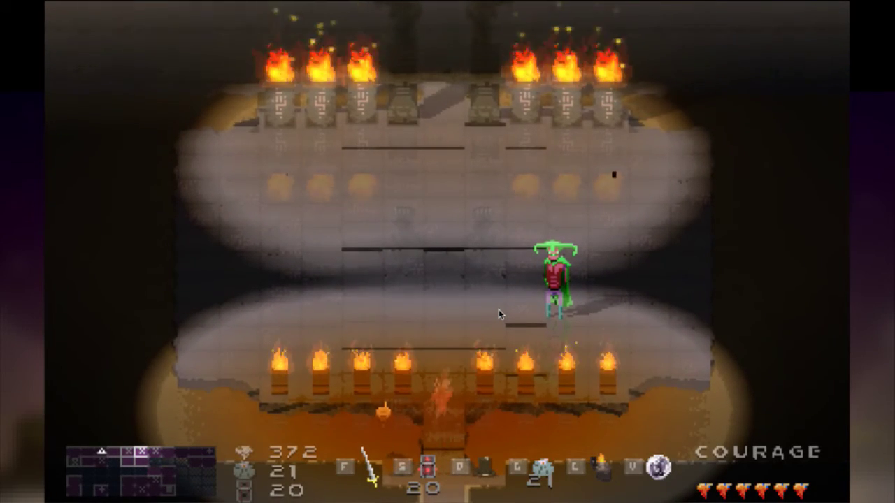
{"action": "key", "text": "Up"}
{"action": "key", "text": "Left"}
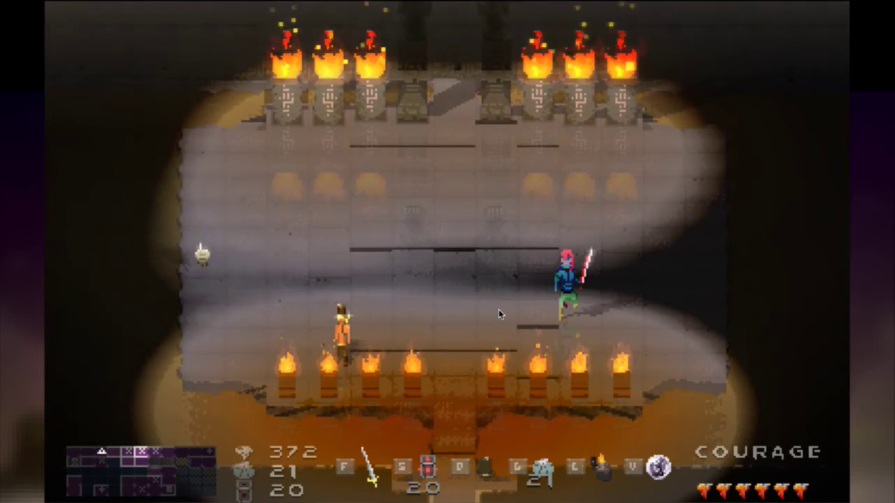
{"action": "key", "text": "super+q"}
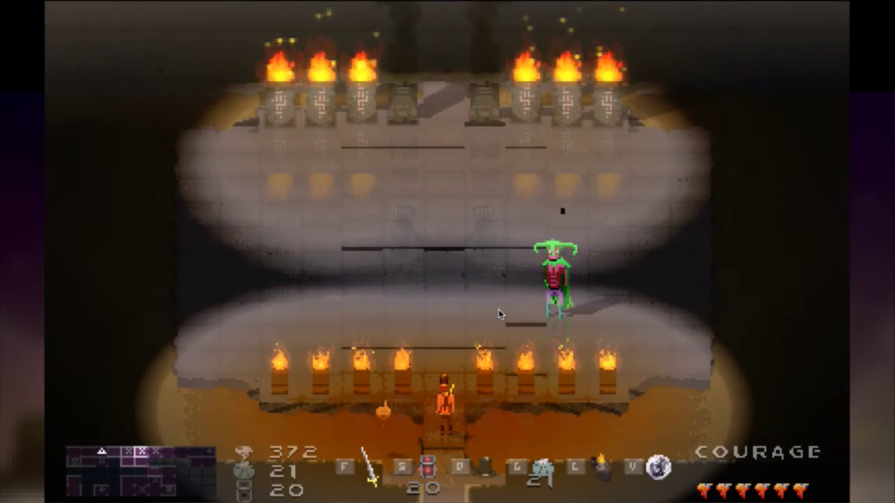
{"action": "key", "text": "f"}
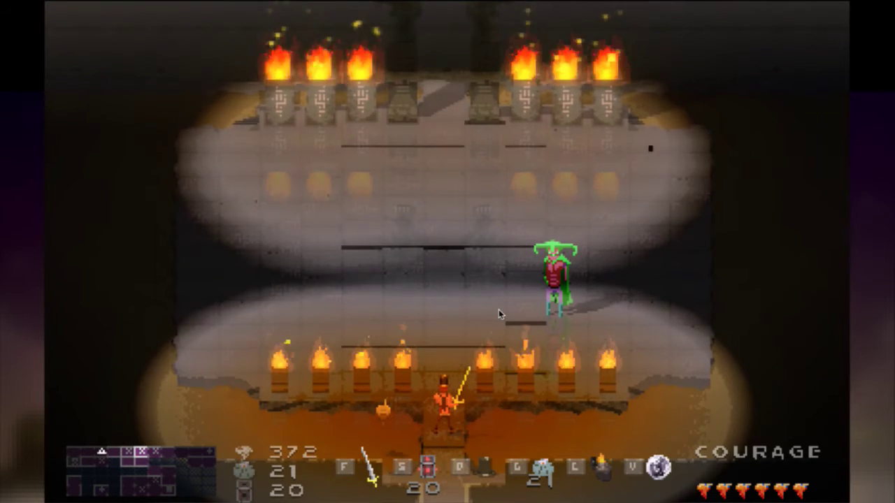
{"action": "key", "text": "super+q"}
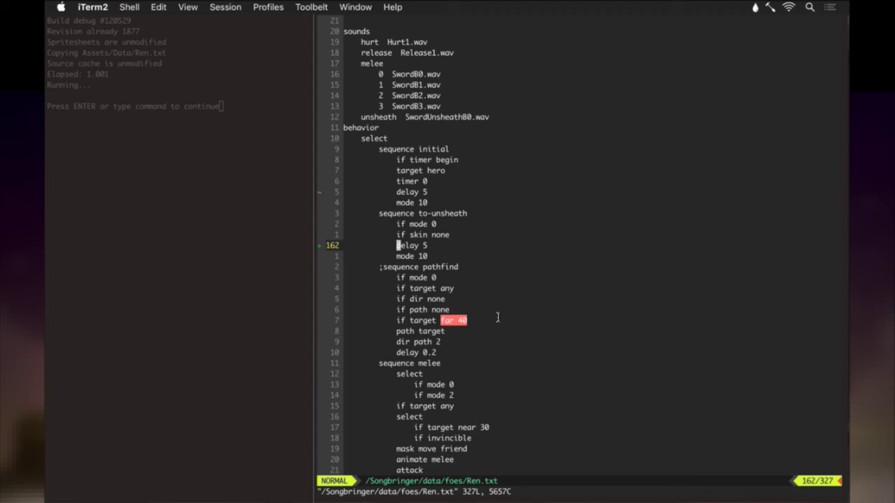
Clear the search highlighting in Ren.txt and open Constants.h.
{"action": "type", "text": ":noh"}
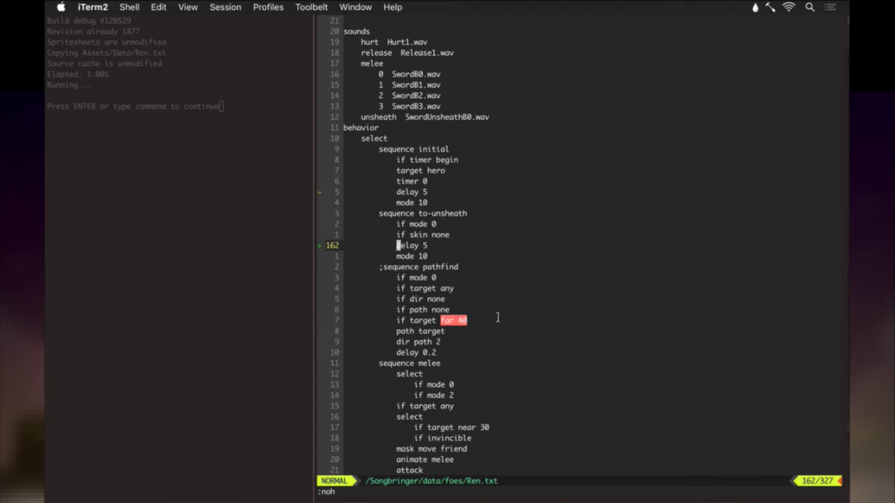
{"action": "key", "text": "comma"}
{"action": "type", "text": "tconsth"}
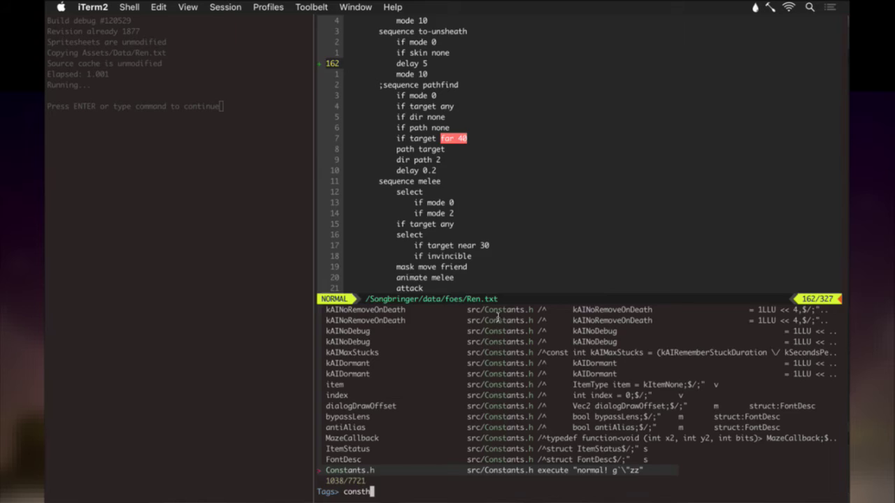
{"action": "key", "text": "Return"}
Search Constants.h for the underground entrance patterns, trying ternunder, ternentranceunder and underg, and clear the search highlighting.
{"action": "type", "text": "/tern"}
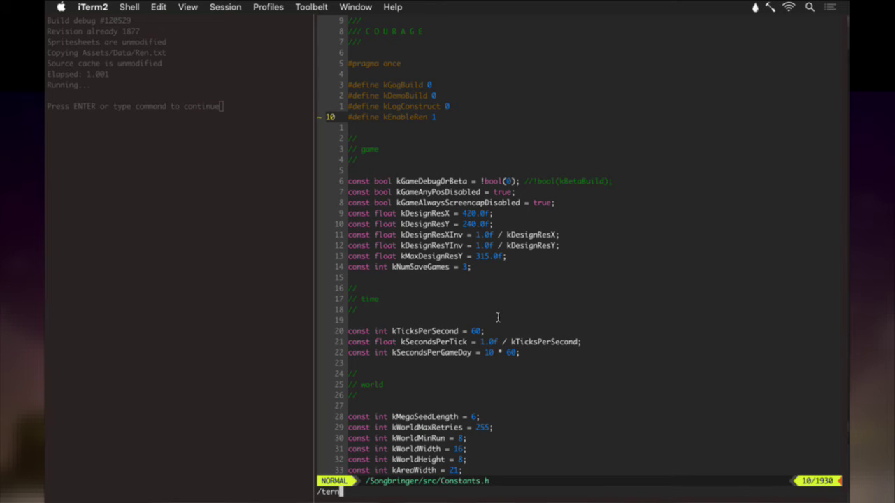
{"action": "type", "text": "under"}
{"action": "key", "text": "Return"}
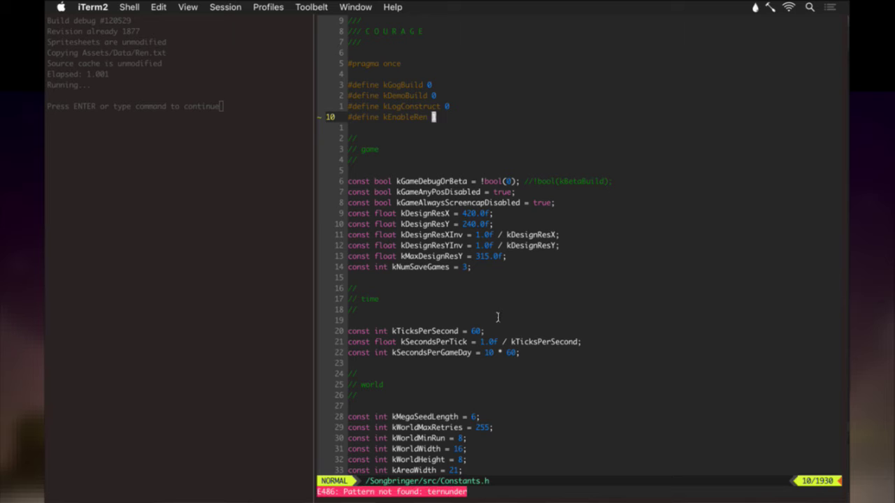
{"action": "type", "text": "/t"}
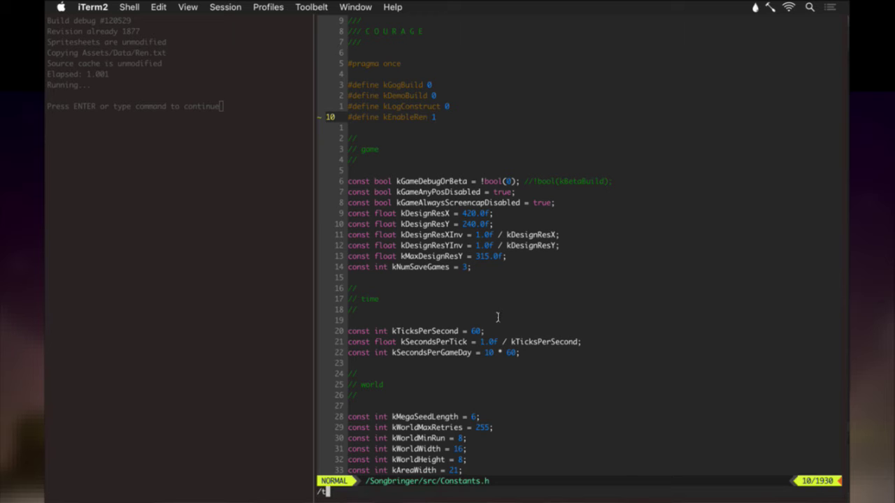
{"action": "type", "text": "ernentranceunder"}
{"action": "key", "text": "Return"}
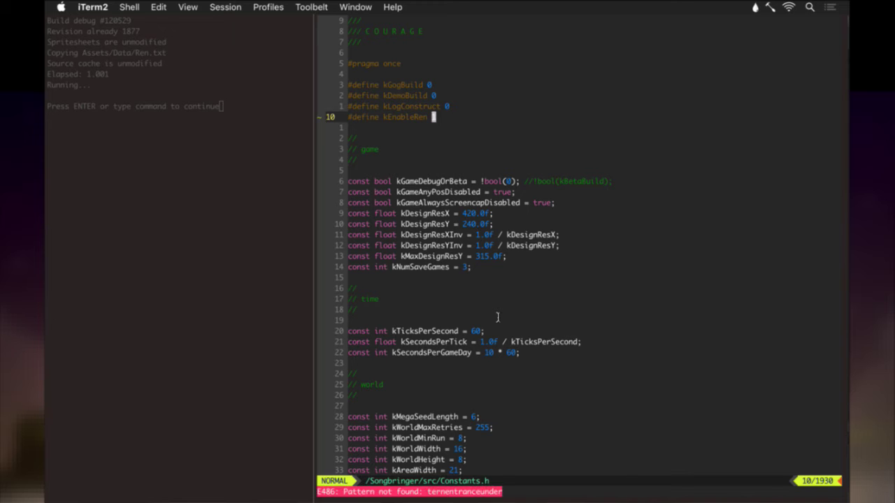
{"action": "type", "text": "/underg"}
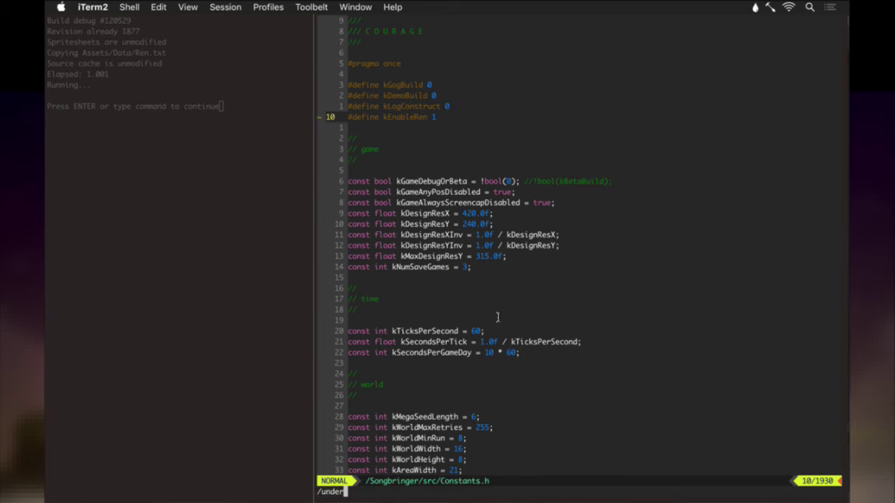
{"action": "key", "text": "Return"}
{"action": "key", "text": "n"}
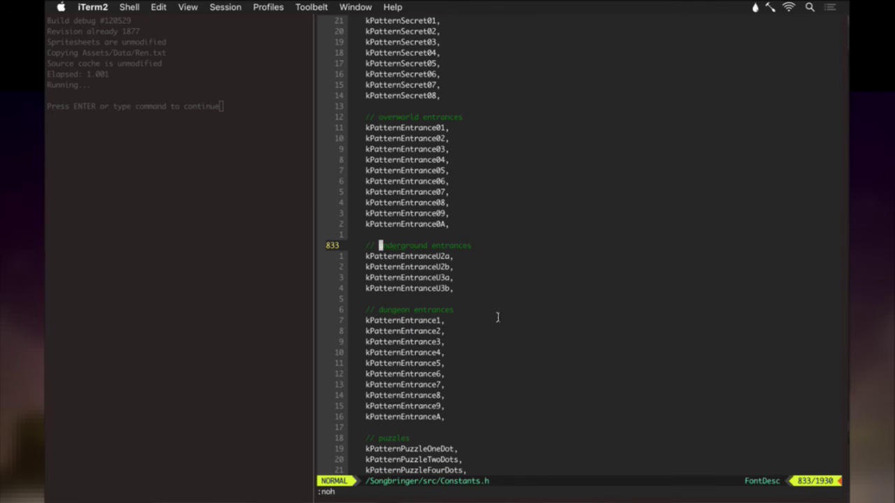
{"action": "key", "text": "j"}
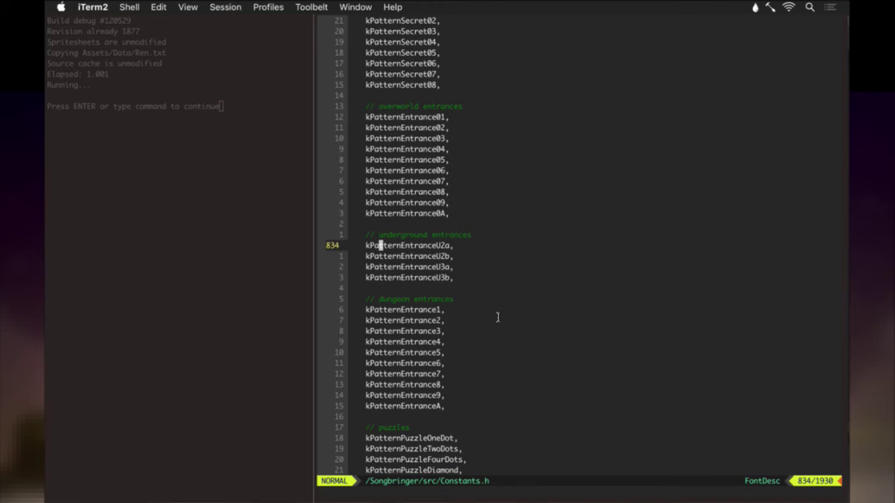
{"action": "type", "text": ":noh"}
Open World.cpp and search it for isunder.
{"action": "key", "text": "ctrl+t"}
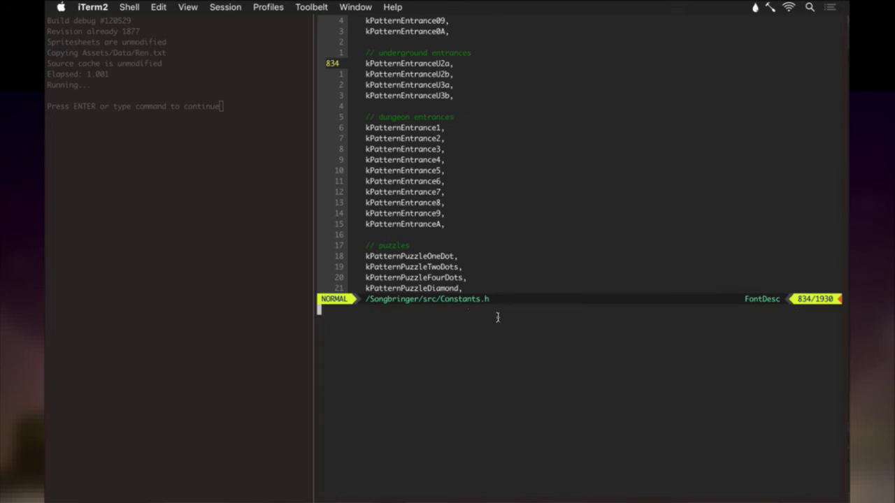
{"action": "type", "text": "wocp"}
{"action": "key", "text": "Return"}
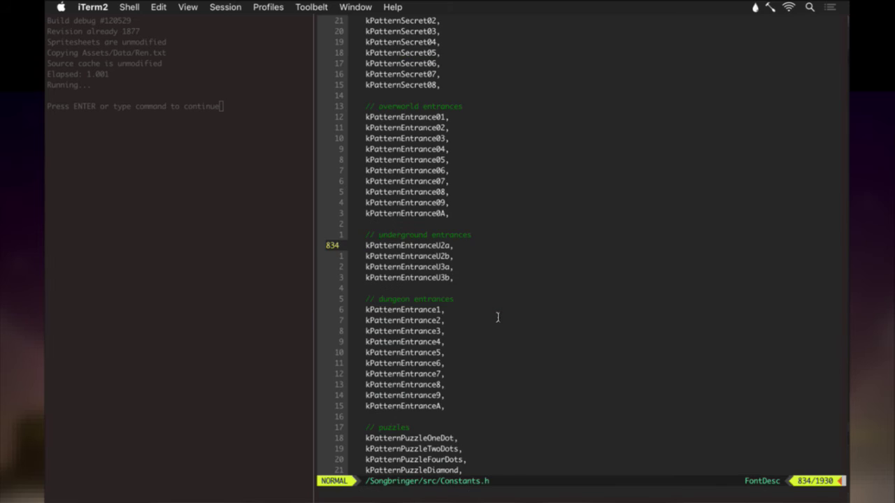
{"action": "type", "text": "/isUnder"}
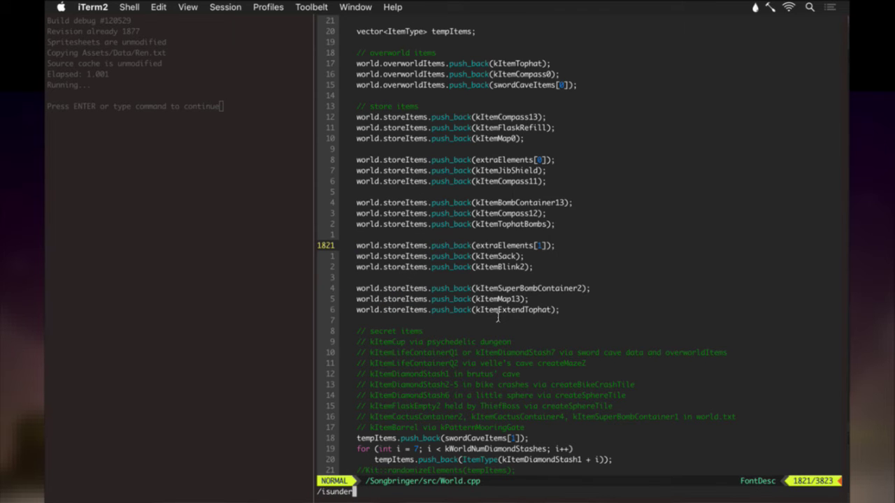
{"action": "key", "text": "Return"}
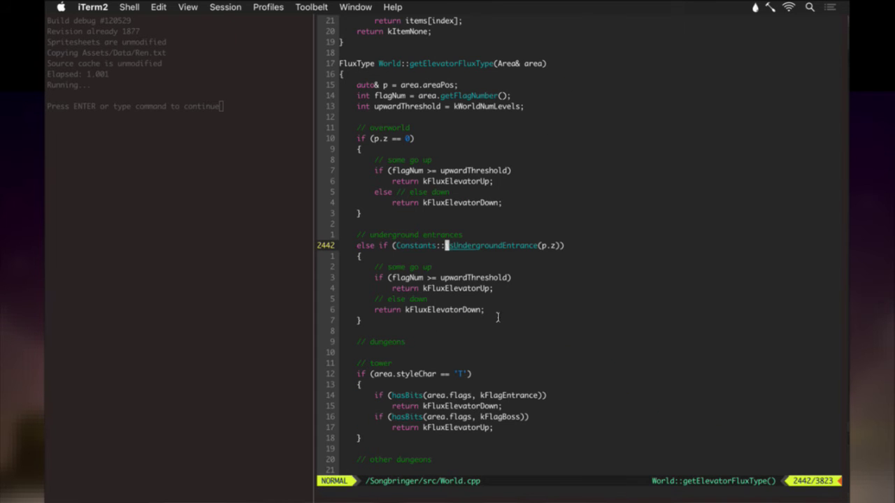
Go through the isUndergroundEntrance matches in World.cpp and return to the createMazeZ branch that assigns the kPatternEntranceU patterns.
{"action": "key", "text": "n"}
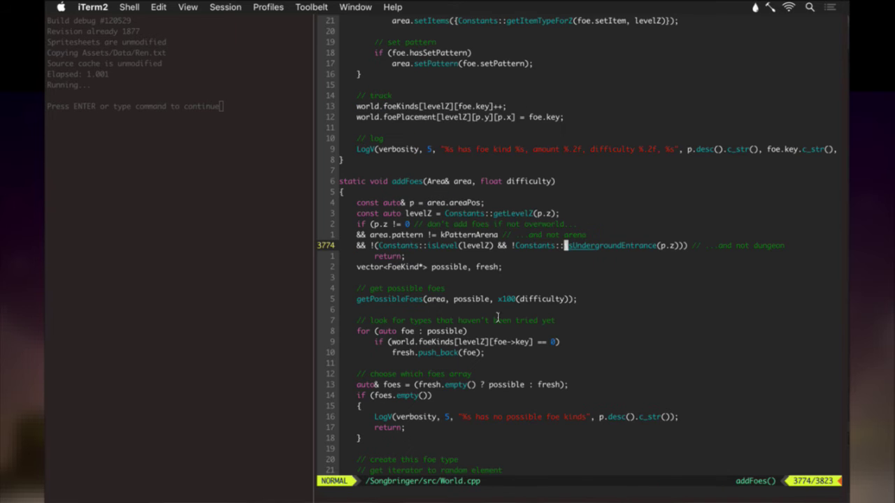
{"action": "key", "text": "n"}
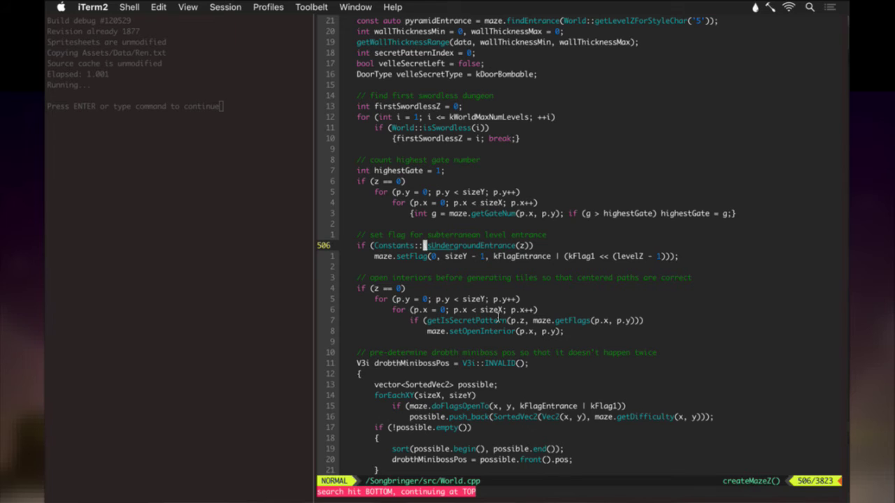
{"action": "key", "text": "n"}
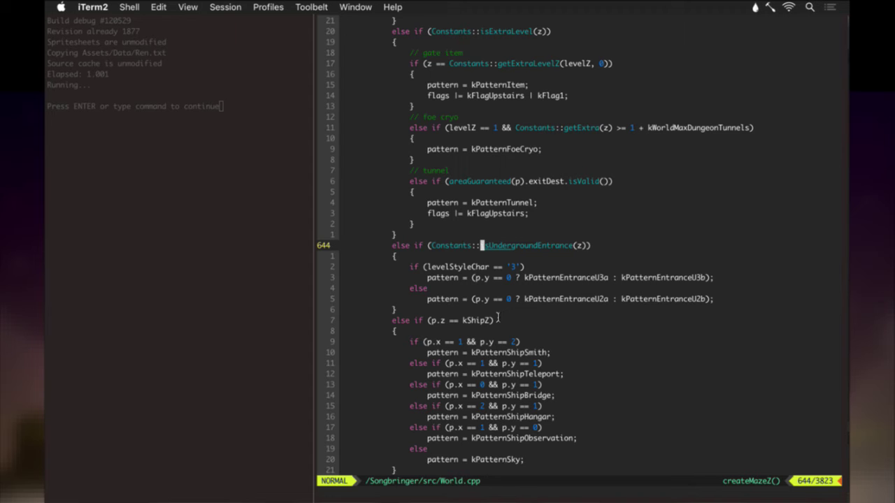
{"action": "key", "text": "j"}
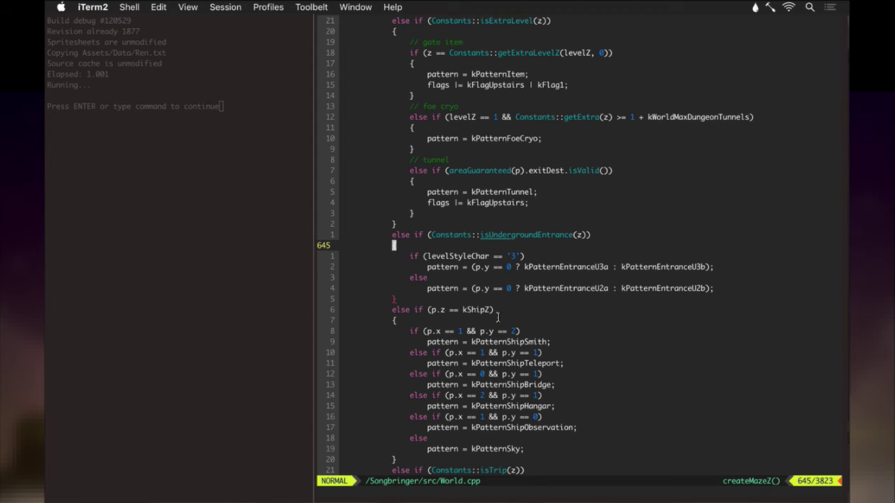
{"action": "key", "text": "j"}
{"action": "key", "text": "slash"}
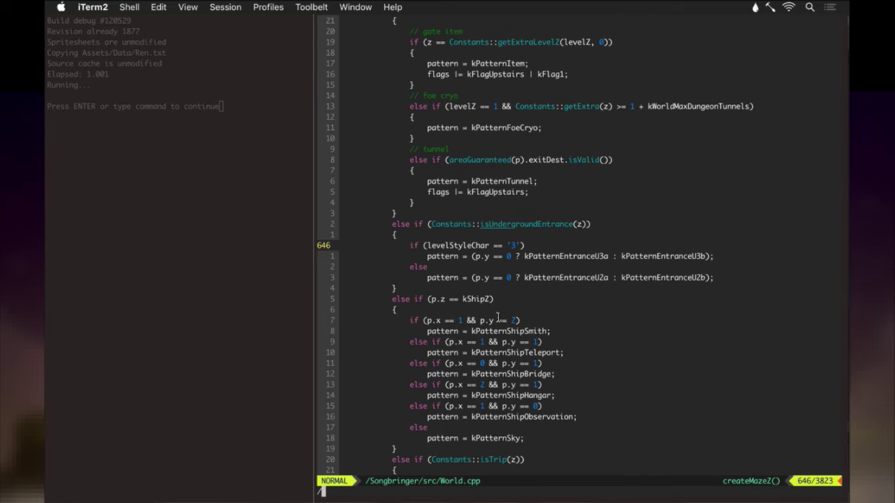
{"action": "key", "text": "Return"}
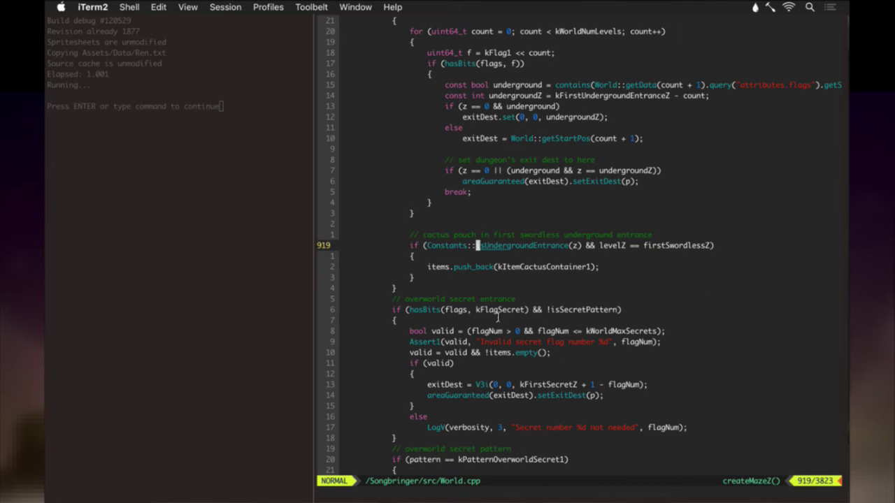
{"action": "key", "text": "n"}
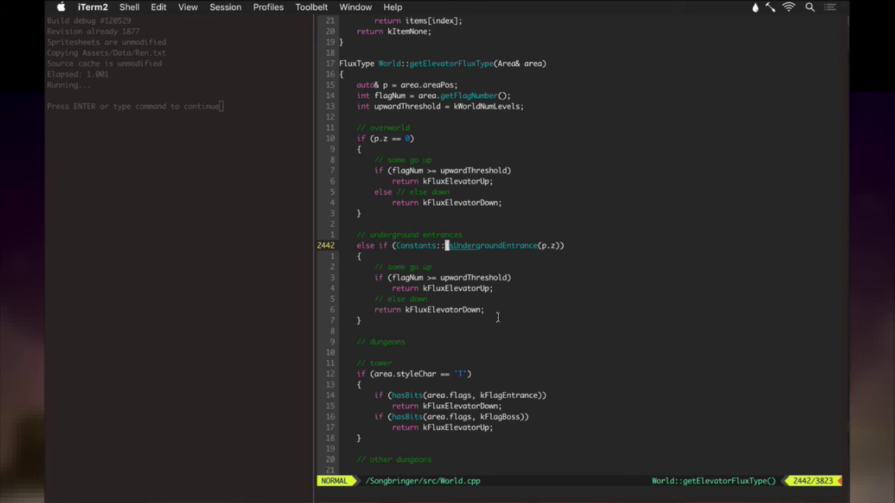
{"action": "key", "text": "shift+n"}
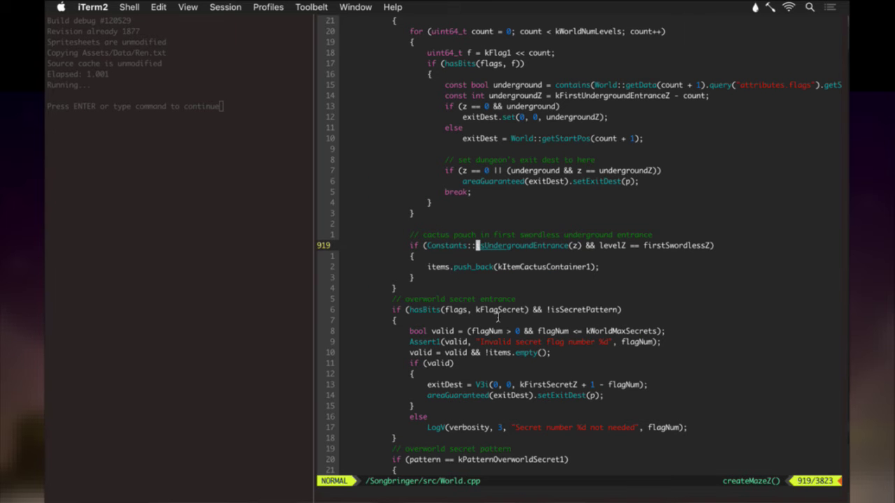
{"action": "key", "text": "shift+n"}
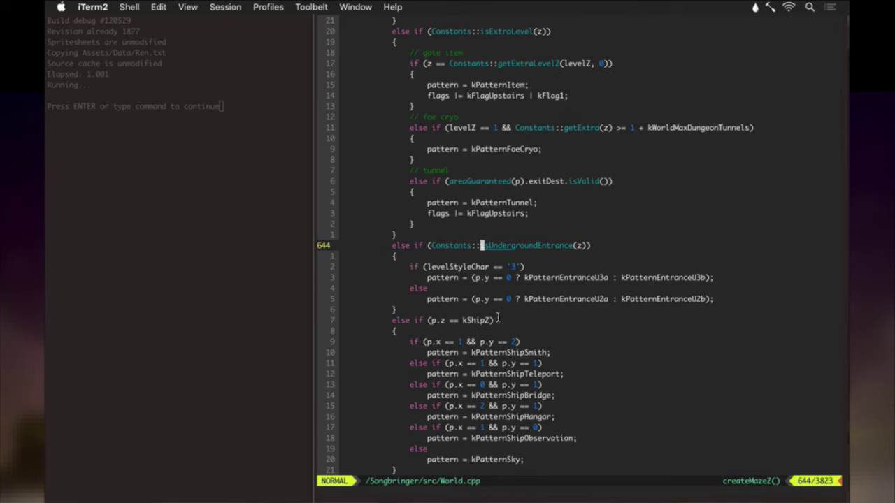
Clear the search highlighting and run MyGrep across the project for isunderg.
{"action": "type", "text": ":noh"}
{"action": "key", "text": "Return"}
{"action": "type", "text": ":MyGrep isunder"}
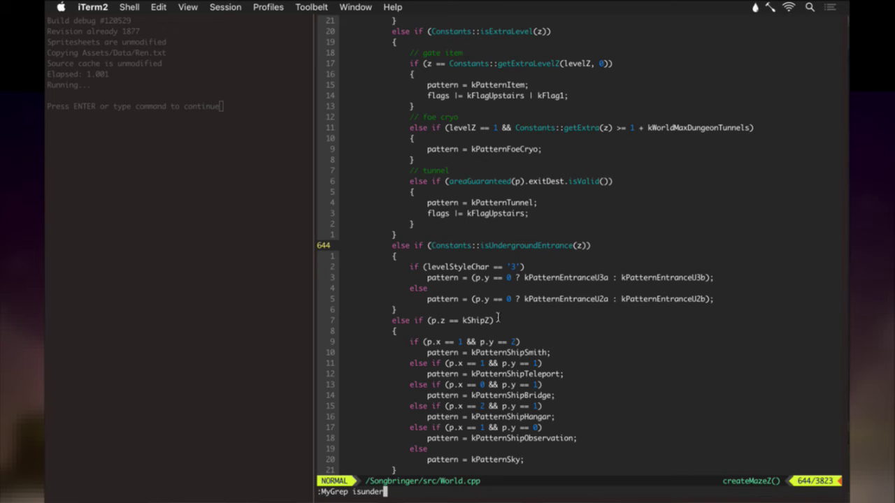
{"action": "type", "text": "g"}
{"action": "key", "text": "Return"}
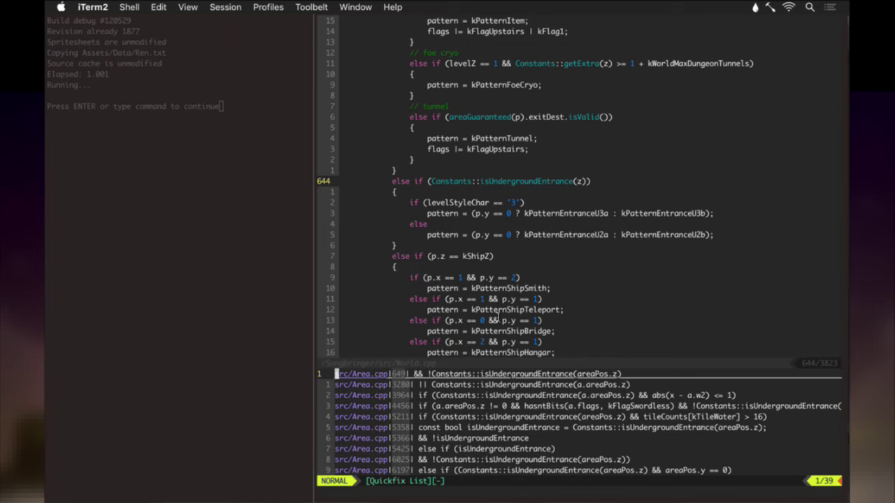
Look through the isUndergroundEntrance results in the quickfix list and open the first match, in Area.cpp's doTilesFall function.
{"action": "key", "text": "j"}
{"action": "key", "text": "j"}
{"action": "key", "text": "j"}
{"action": "key", "text": "j"}
{"action": "key", "text": "j"}
{"action": "key", "text": "j"}
{"action": "key", "text": "j"}
{"action": "key", "text": "j"}
{"action": "key", "text": "j"}
{"action": "key", "text": "j"}
{"action": "key", "text": "j"}
{"action": "key", "text": "j"}
{"action": "key", "text": "j"}
{"action": "key", "text": "j"}
{"action": "key", "text": "j"}
{"action": "key", "text": "j"}
{"action": "key", "text": "j"}
{"action": "key", "text": "j"}
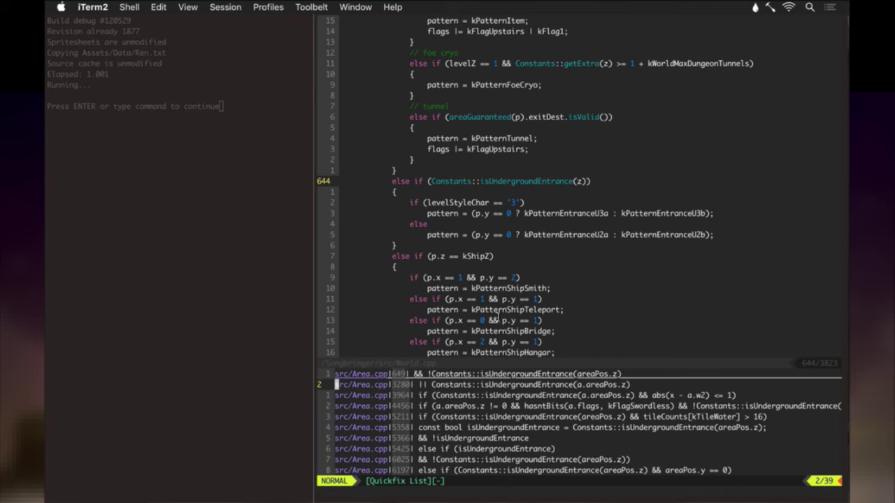
{"action": "key", "text": "j"}
{"action": "key", "text": "j"}
{"action": "key", "text": "j"}
{"action": "key", "text": "j"}
{"action": "key", "text": "j"}
{"action": "key", "text": "j"}
{"action": "key", "text": "j"}
{"action": "key", "text": "j"}
{"action": "key", "text": "j"}
{"action": "key", "text": "j"}
{"action": "key", "text": "j"}
{"action": "key", "text": "j"}
{"action": "key", "text": "j"}
{"action": "key", "text": "k"}
{"action": "key", "text": "k"}
{"action": "key", "text": "k"}
{"action": "key", "text": "k"}
{"action": "key", "text": "k"}
{"action": "key", "text": "k"}
{"action": "key", "text": "k"}
{"action": "key", "text": "k"}
{"action": "key", "text": "k"}
{"action": "key", "text": "k"}
{"action": "key", "text": "k"}
{"action": "key", "text": "k"}
{"action": "key", "text": "k"}
{"action": "key", "text": "k"}
{"action": "key", "text": "k"}
{"action": "key", "text": "k"}
{"action": "key", "text": "k"}
{"action": "key", "text": "k"}
{"action": "key", "text": "k"}
{"action": "key", "text": "k"}
{"action": "key", "text": "Return"}
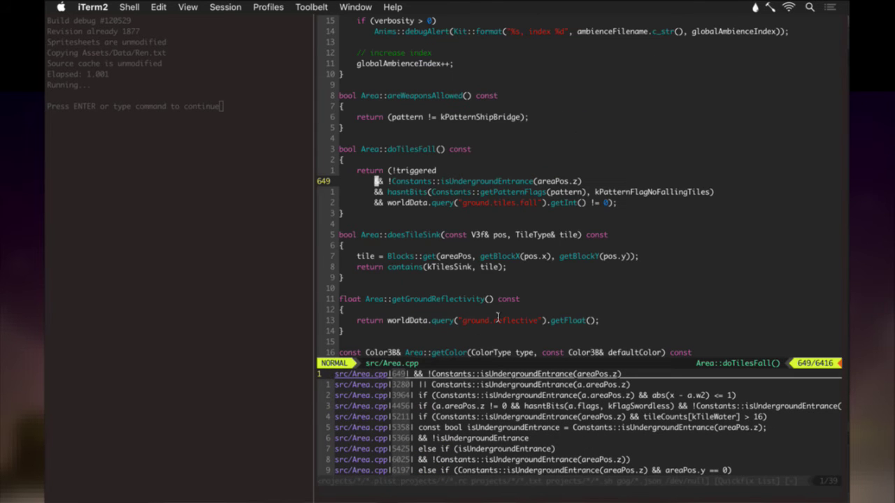
Search Area.cpp for isunder, go to the match in createFog1Background, and close the quickfix list.
{"action": "key", "text": "slash"}
{"action": "type", "text": "isunder"}
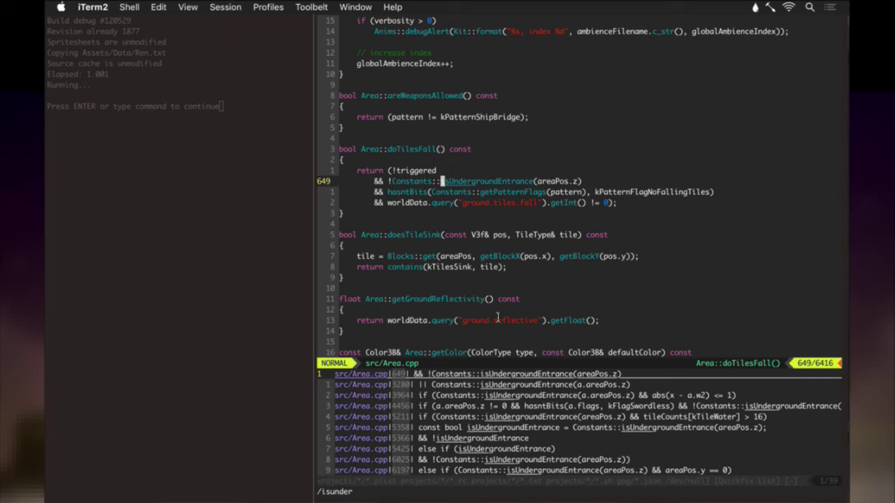
{"action": "type", "text": "n"}
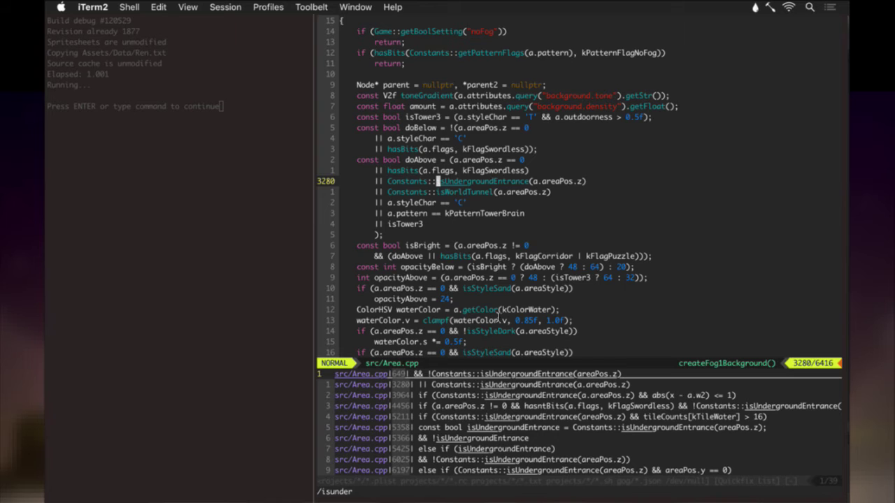
{"action": "key", "text": "ctrl+w"}
{"action": "type", "text": "j:bd"}
{"action": "key", "text": "Return"}
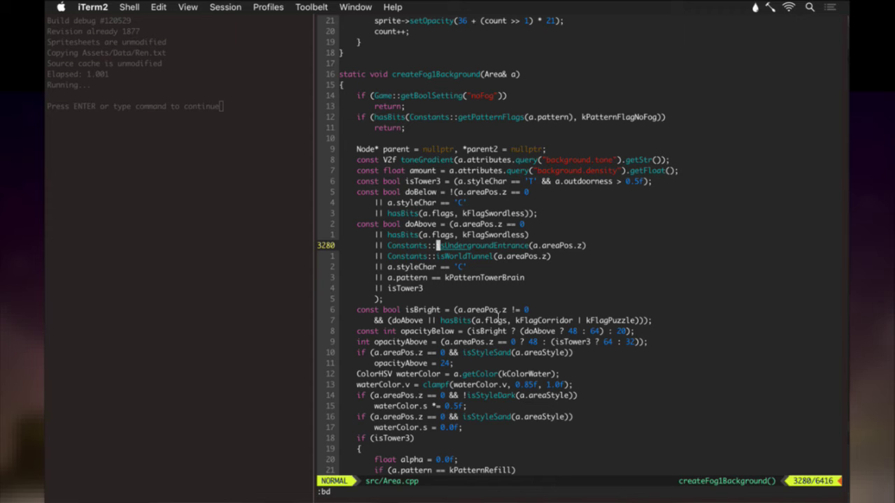
{"action": "key", "text": "j"}
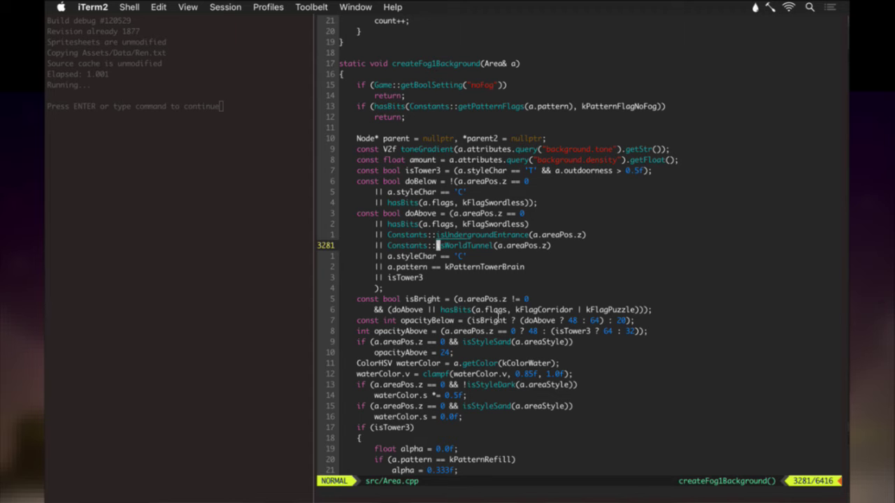
Go to the addSkeletonCourage function in AreaPatterns.cpp and search the file for ternzerosh.
{"action": "key", "text": "ctrl+t"}
{"action": "type", "text": "addskel"}
{"action": "key", "text": "Return"}
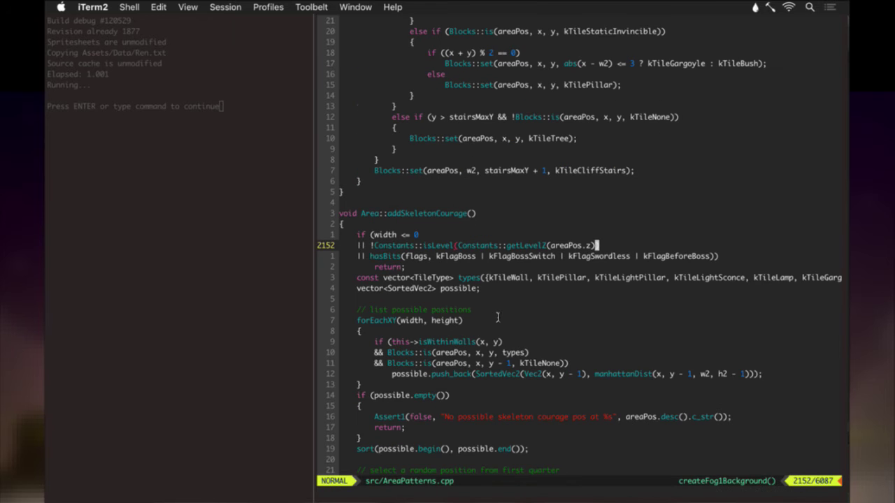
{"action": "type", "text": "j/ternzerosh"}
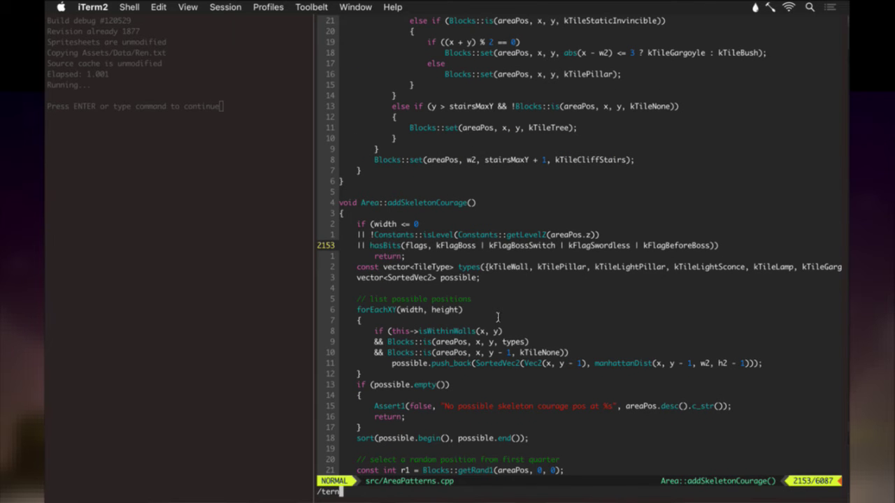
{"action": "key", "text": "Return"}
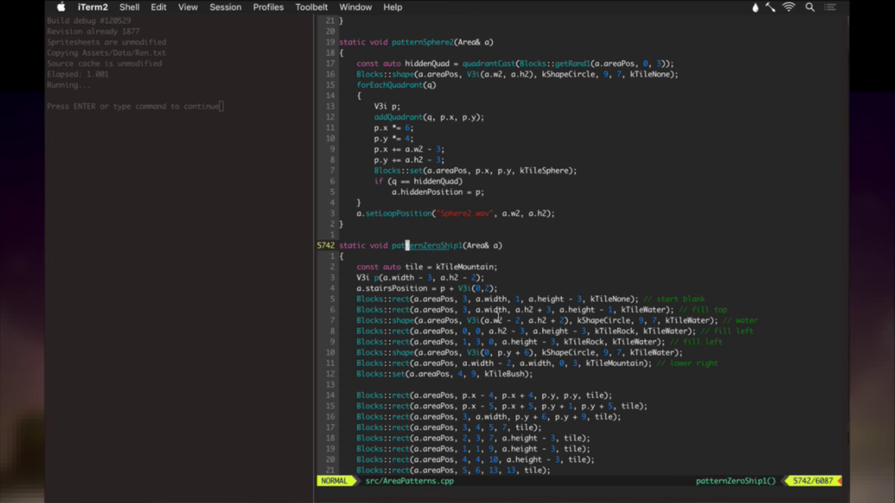
Examine how patternZeroShip1 lays out its water, rock and mountain tiles with the Blocks calls.
{"action": "key", "text": "j"}
{"action": "key", "text": "j"}
{"action": "key", "text": "j"}
{"action": "key", "text": "j"}
{"action": "key", "text": "j"}
{"action": "key", "text": "j"}
{"action": "key", "text": "j"}
{"action": "key", "text": "j"}
{"action": "key", "text": "j"}
{"action": "key", "text": "j"}
{"action": "key", "text": "j"}
{"action": "key", "text": "j"}
{"action": "key", "text": "j"}
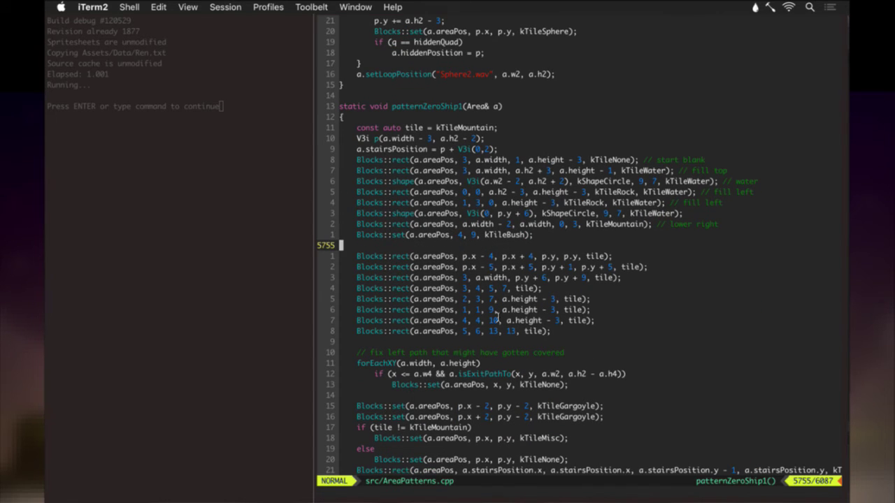
{"action": "key", "text": "j"}
{"action": "key", "text": "j"}
{"action": "key", "text": "j"}
{"action": "key", "text": "j"}
{"action": "key", "text": "j"}
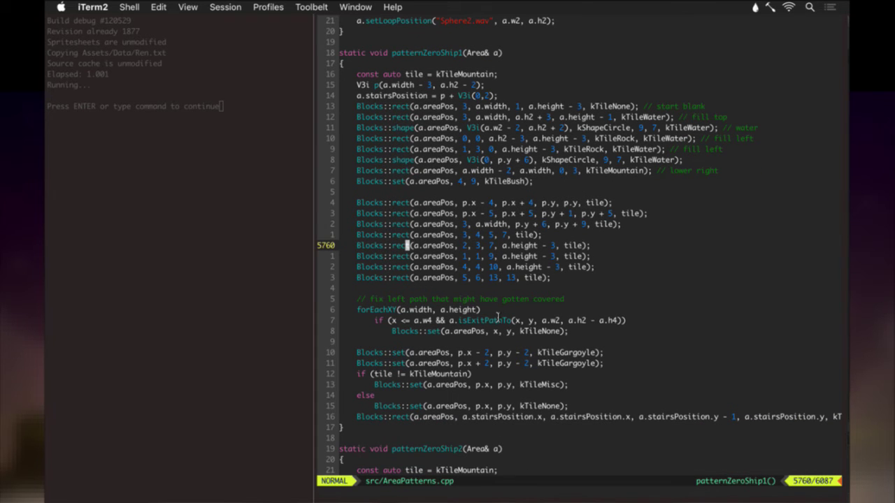
Read through the rest of patternZeroShip1 and examine the opening tile layout calls of patternZeroShip2.
{"action": "key", "text": "j"}
{"action": "key", "text": "j"}
{"action": "key", "text": "j"}
{"action": "key", "text": "j"}
{"action": "key", "text": "j"}
{"action": "key", "text": "j"}
{"action": "key", "text": "j"}
{"action": "key", "text": "j"}
{"action": "key", "text": "j"}
{"action": "key", "text": "j"}
{"action": "key", "text": "j"}
{"action": "key", "text": "j"}
{"action": "key", "text": "j"}
{"action": "key", "text": "j"}
{"action": "key", "text": "j"}
{"action": "key", "text": "j"}
{"action": "key", "text": "j"}
{"action": "key", "text": "j"}
{"action": "key", "text": "j"}
{"action": "key", "text": "j"}
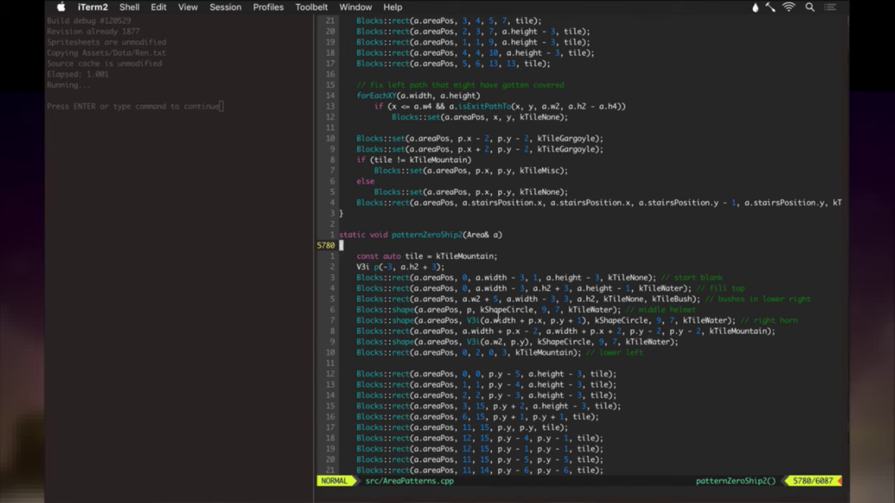
{"action": "key", "text": "j"}
{"action": "key", "text": "j"}
{"action": "key", "text": "j"}
{"action": "key", "text": "j"}
{"action": "key", "text": "j"}
{"action": "key", "text": "j"}
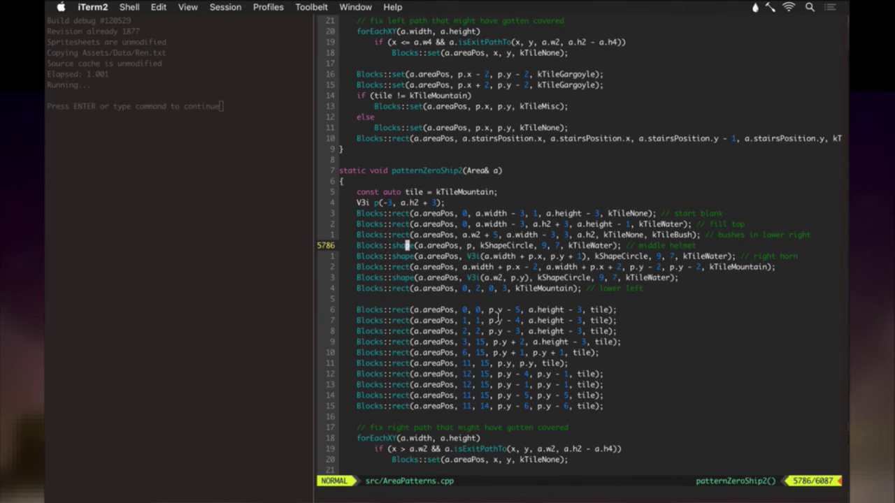
Examine the end of patternZeroShip2 and the wall, sky, system and lamp tile calls in patternZeroShipInterior1.
{"action": "key", "text": "j"}
{"action": "key", "text": "j"}
{"action": "key", "text": "j"}
{"action": "key", "text": "j"}
{"action": "key", "text": "j"}
{"action": "key", "text": "j"}
{"action": "key", "text": "j"}
{"action": "key", "text": "j"}
{"action": "key", "text": "j"}
{"action": "key", "text": "j"}
{"action": "key", "text": "j"}
{"action": "key", "text": "j"}
{"action": "key", "text": "j"}
{"action": "key", "text": "j"}
{"action": "key", "text": "j"}
{"action": "key", "text": "j"}
{"action": "key", "text": "j"}
{"action": "key", "text": "j"}
{"action": "key", "text": "j"}
{"action": "key", "text": "j"}
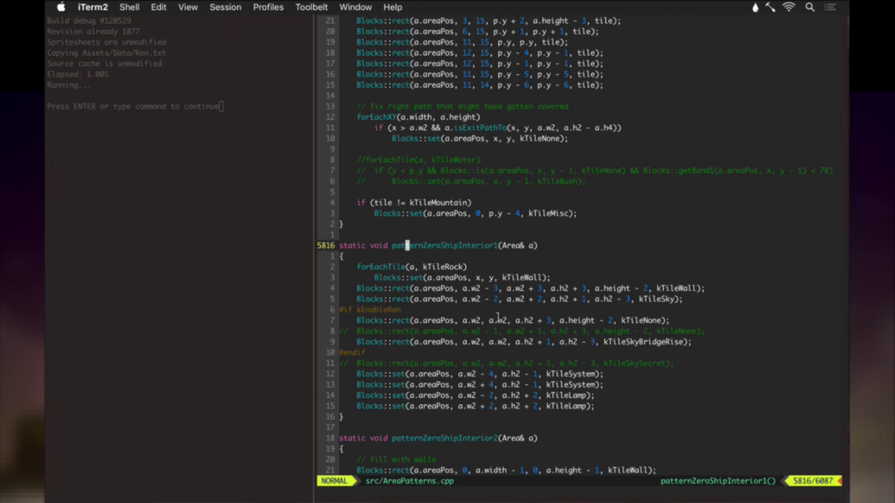
{"action": "key", "text": "j"}
{"action": "key", "text": "j"}
{"action": "key", "text": "j"}
{"action": "key", "text": "j"}
{"action": "key", "text": "j"}
{"action": "key", "text": "j"}
{"action": "key", "text": "j"}
{"action": "key", "text": "j"}
{"action": "key", "text": "j"}
{"action": "key", "text": "j"}
{"action": "key", "text": "j"}
{"action": "key", "text": "j"}
{"action": "key", "text": "j"}
{"action": "key", "text": "j"}
{"action": "key", "text": "j"}
{"action": "key", "text": "j"}
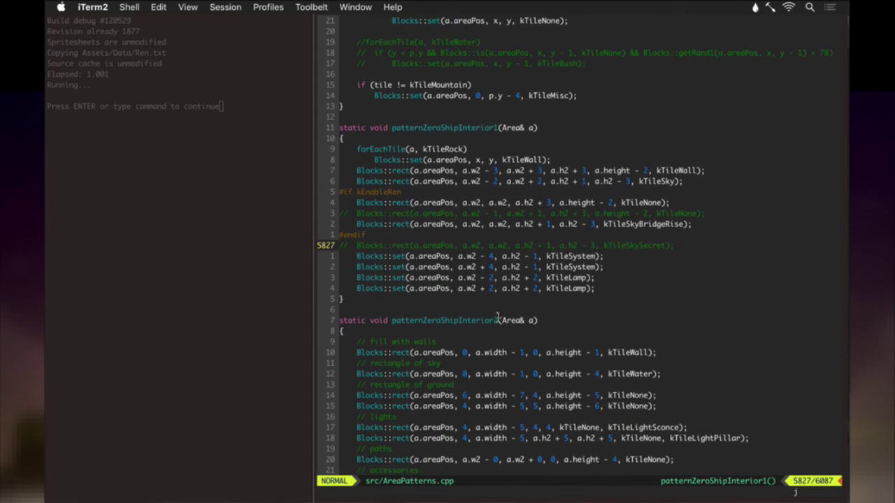
Examine how patternZeroShipInterior2 lays out its walls, sky, ground, lights, paths and accessories.
{"action": "key", "text": "j"}
{"action": "key", "text": "j"}
{"action": "key", "text": "j"}
{"action": "key", "text": "j"}
{"action": "key", "text": "j"}
{"action": "key", "text": "j"}
{"action": "key", "text": "j"}
{"action": "key", "text": "j"}
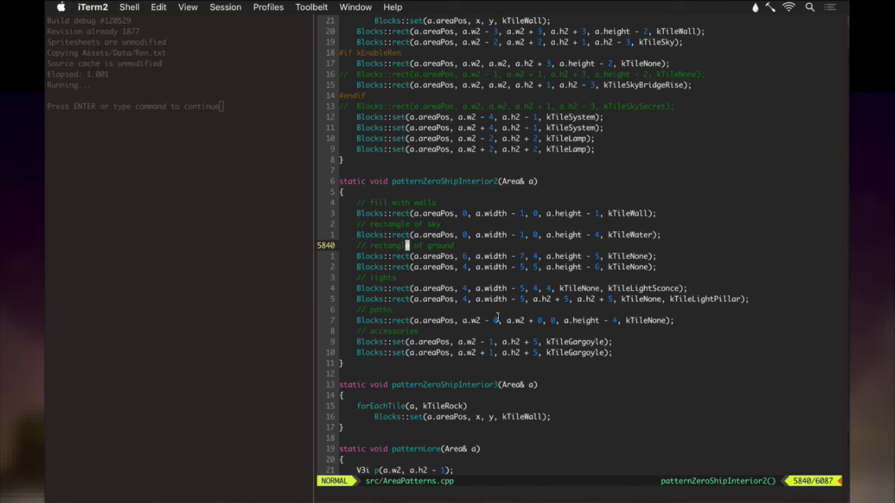
{"action": "key", "text": "k"}
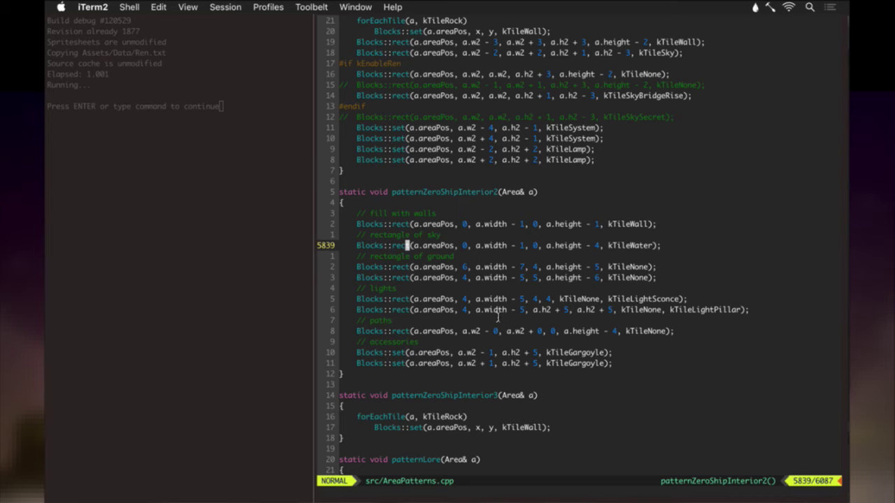
{"action": "key", "text": "j"}
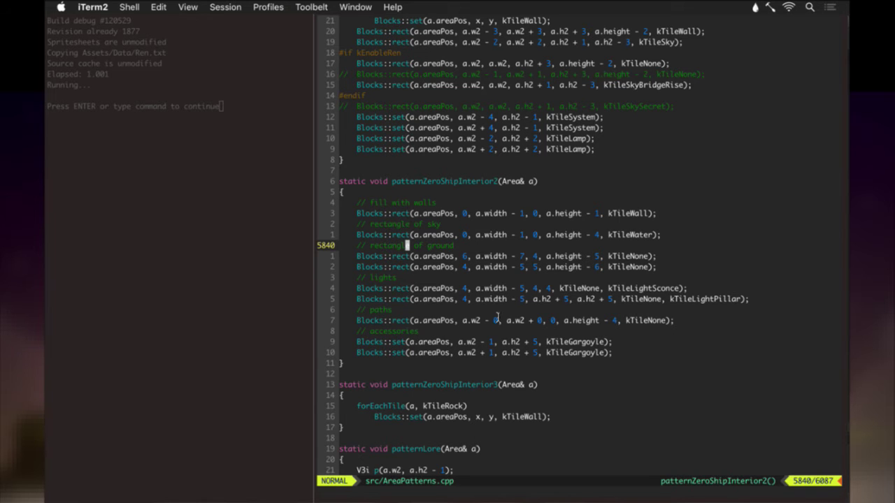
Replace kTileLightSconce and kTileLightPillar with kTileLamp in the lights lines of patternZeroShipInterior2 and save AreaPatterns.cpp.
{"action": "key", "text": "j"}
{"action": "key", "text": "j"}
{"action": "key", "text": "j"}
{"action": "key", "text": "j"}
{"action": "key", "text": "l"}
{"action": "key", "text": "l"}
{"action": "key", "text": "l"}
{"action": "key", "text": "l"}
{"action": "key", "text": "l"}
{"action": "key", "text": "l"}
{"action": "key", "text": "l"}
{"action": "key", "text": "l"}
{"action": "key", "text": "l"}
{"action": "key", "text": "l"}
{"action": "key", "text": "l"}
{"action": "key", "text": "l"}
{"action": "key", "text": "l"}
{"action": "key", "text": "l"}
{"action": "key", "text": "l"}
{"action": "key", "text": "l"}
{"action": "key", "text": "l"}
{"action": "key", "text": "l"}
{"action": "key", "text": "l"}
{"action": "key", "text": "l"}
{"action": "key", "text": "h"}
{"action": "key", "text": "c"}
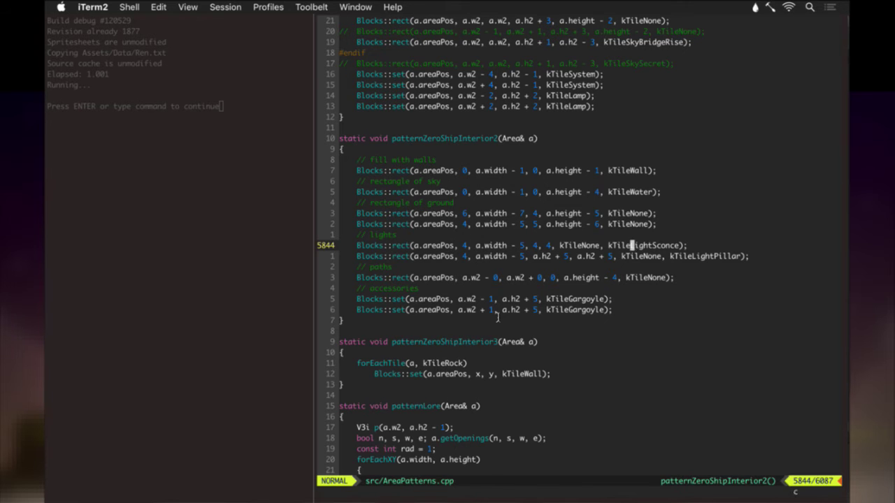
{"action": "key", "text": "w"}
{"action": "type", "text": "Lamp"}
{"action": "key", "text": "Escape"}
{"action": "key", "text": "j"}
{"action": "key", "text": "l"}
{"action": "key", "text": "l"}
{"action": "key", "text": "l"}
{"action": "key", "text": "l"}
{"action": "key", "text": "l"}
{"action": "key", "text": "period"}
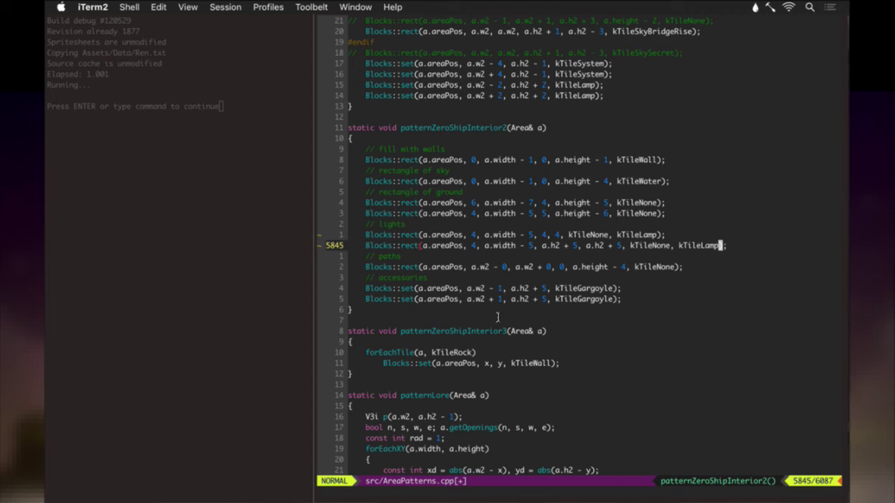
{"action": "type", "text": ":w"}
{"action": "key", "text": "Return"}
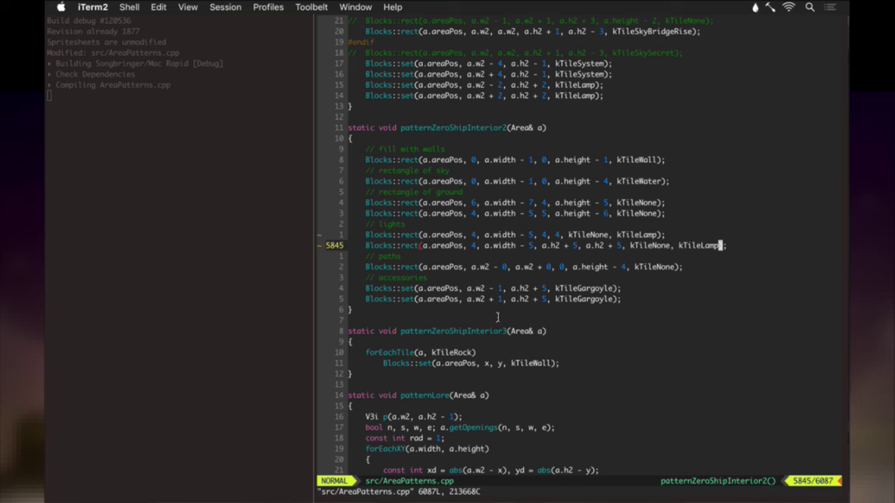
Search the project for zeroshipint with MyGrep and go to the second match, in AreaCreation.cpp, in the quickfix list.
{"action": "type", "text": ":MyGrep"}
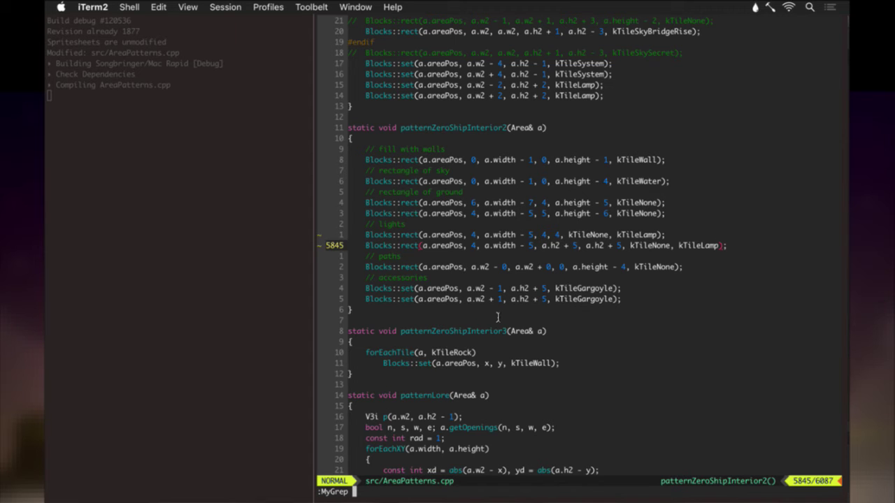
{"action": "type", "text": " zeros"}
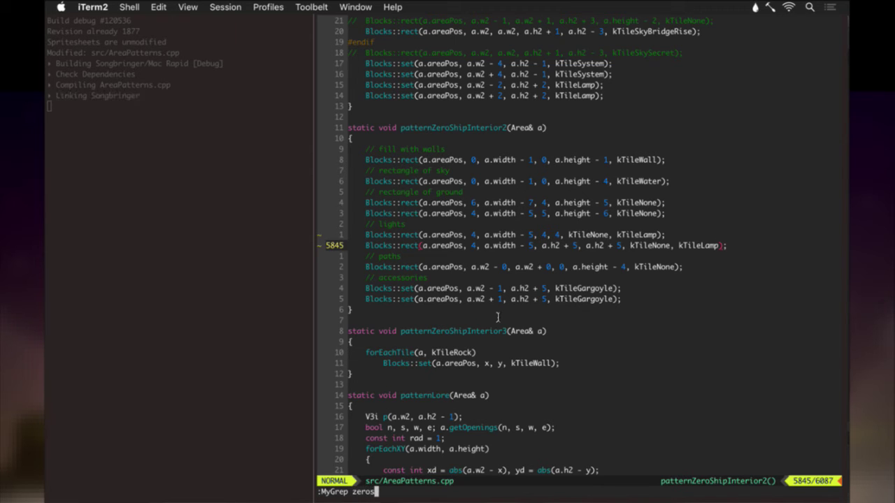
{"action": "type", "text": "hipint"}
{"action": "key", "text": "Return"}
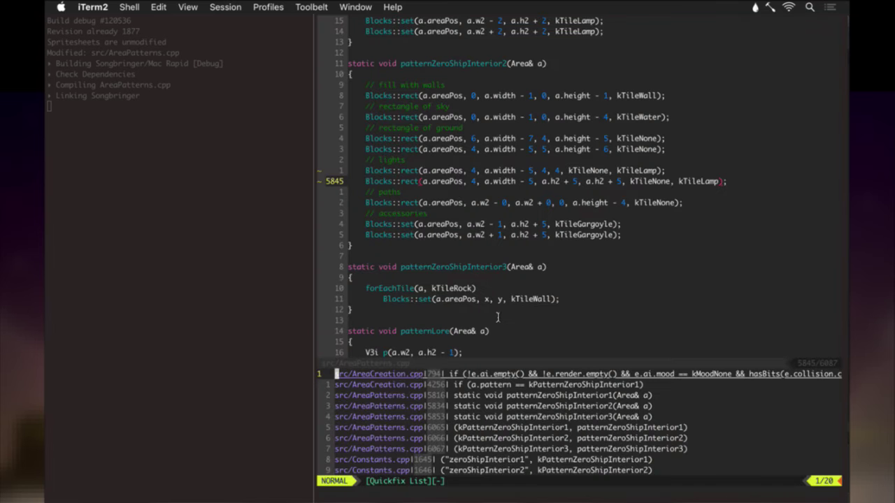
{"action": "key", "text": "j"}
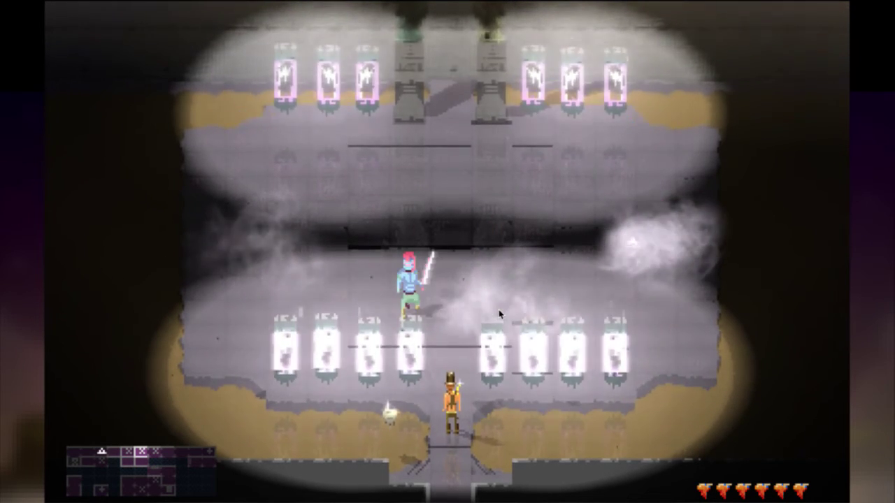
Test the lamp lighting in the running game by walking the hero around Ren's room and swinging the sword.
{"action": "key", "text": "Up"}
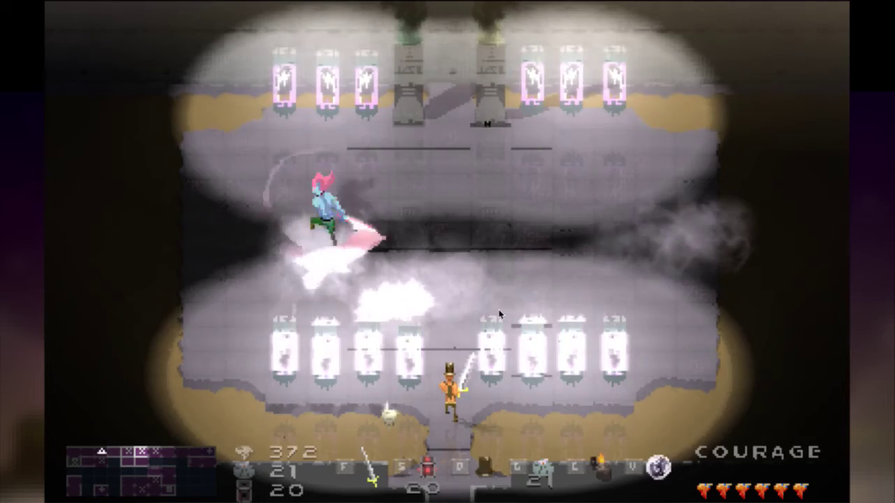
{"action": "key", "text": "f"}
{"action": "key", "text": "Left"}
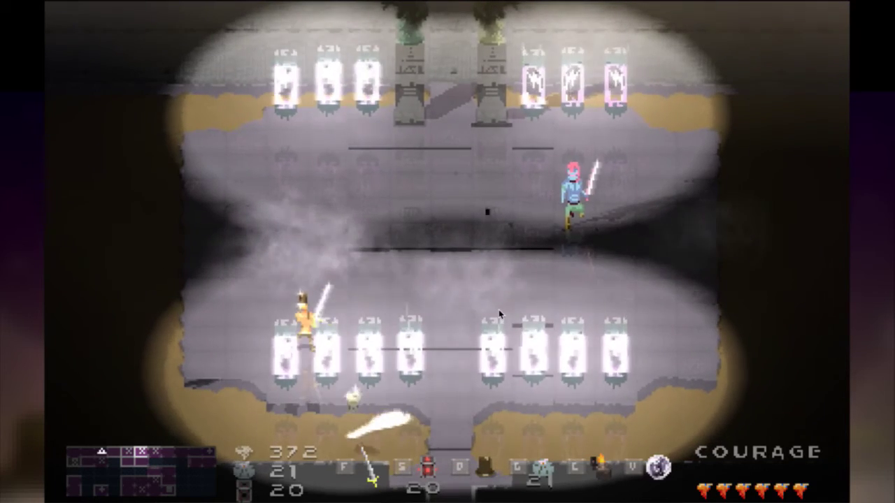
{"action": "key", "text": "Left"}
{"action": "key", "text": "f"}
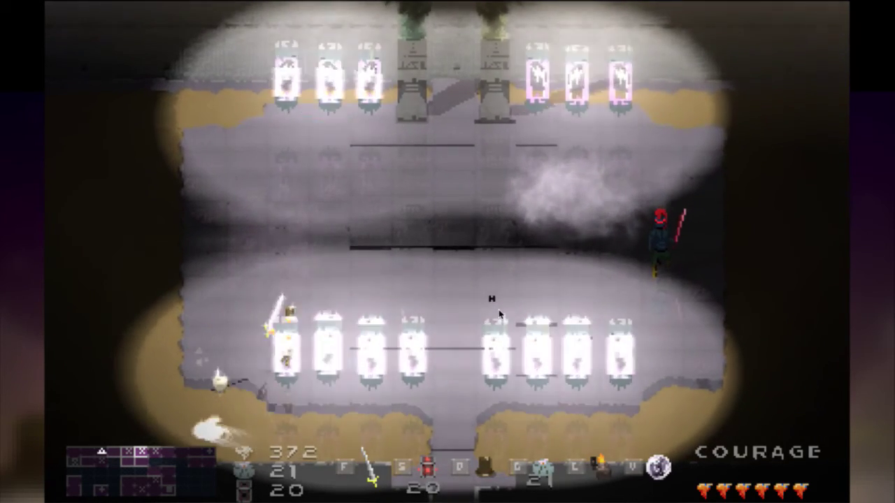
{"action": "key", "text": "Down"}
{"action": "key", "text": "Up"}
{"action": "key", "text": "Right"}
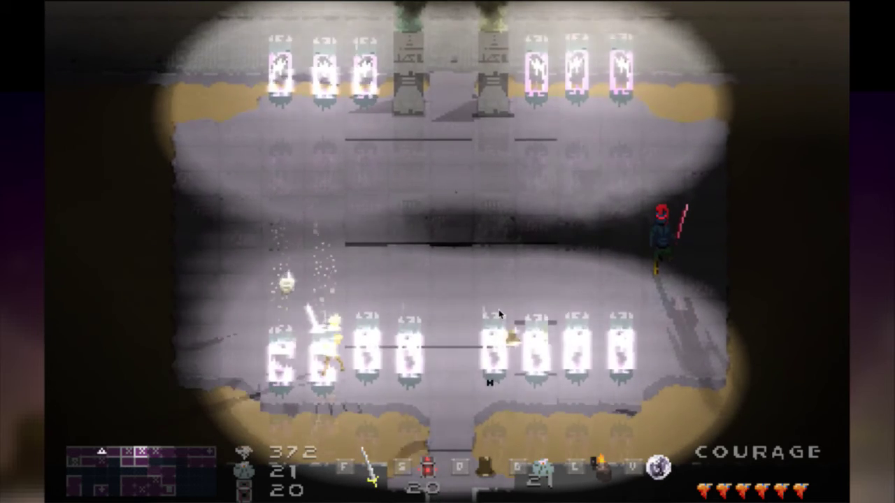
{"action": "key", "text": "Right"}
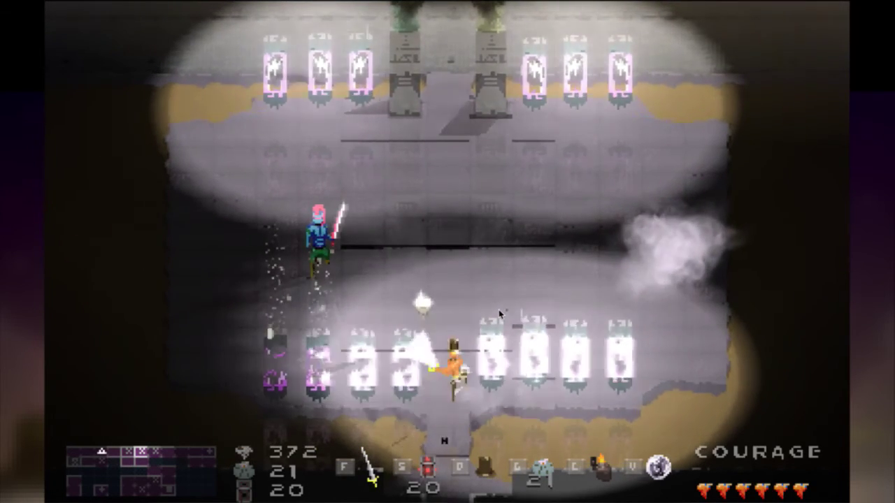
{"action": "key", "text": "Down"}
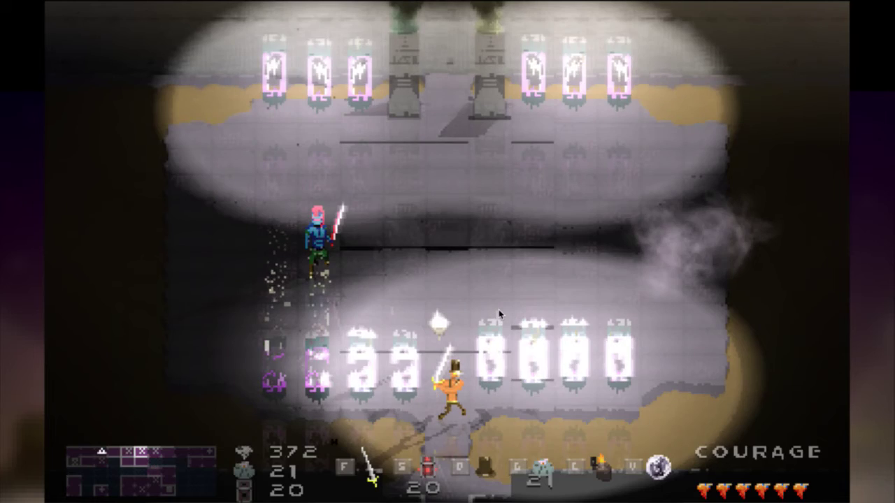
Switch to iTerm2, close the quickfix list, undo both kTileLamp replacements in patternZeroShipInterior2 and save the file.
{"action": "key", "text": "super+Tab"}
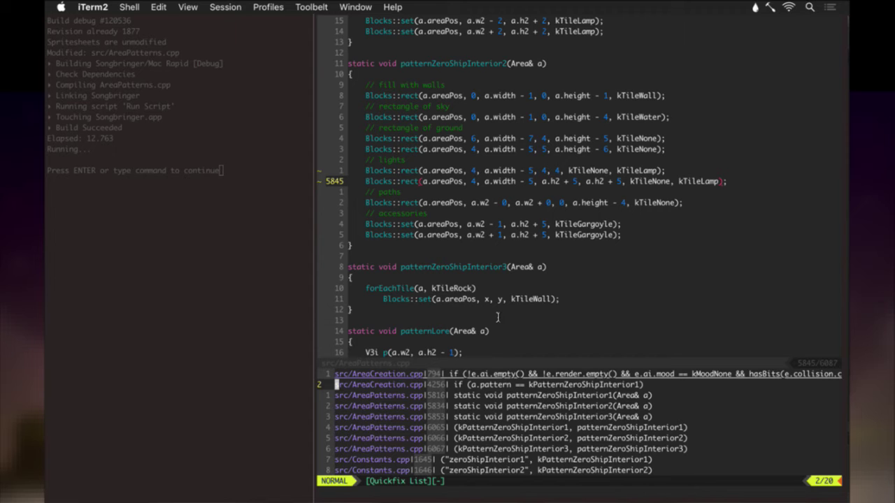
{"action": "key", "text": "ctrl+w"}
{"action": "key", "text": "c"}
{"action": "key", "text": "colon"}
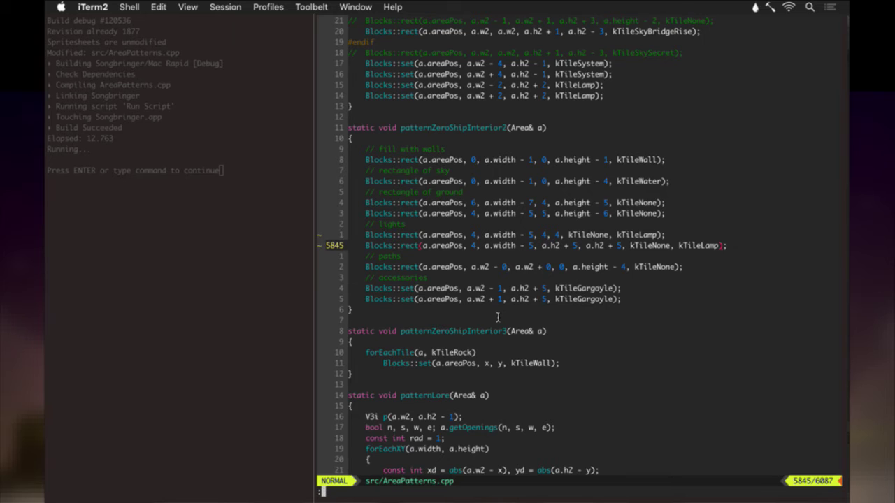
{"action": "key", "text": "Escape"}
{"action": "key", "text": "u"}
{"action": "key", "text": "u"}
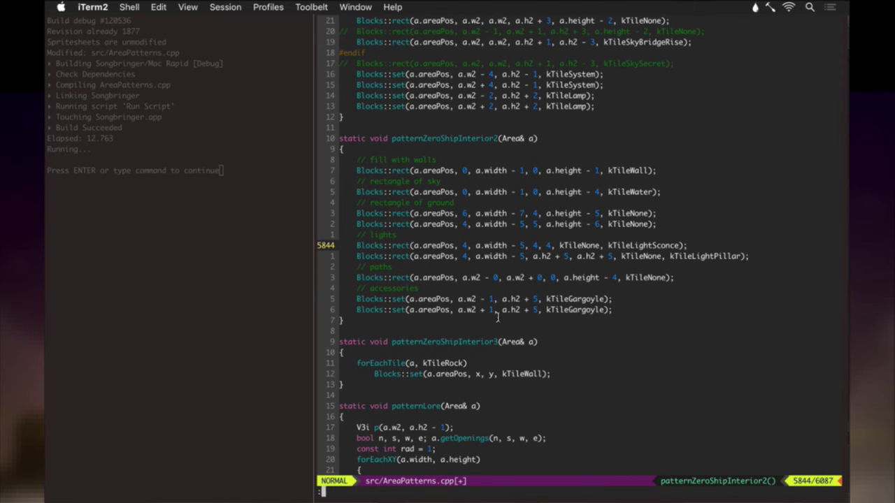
{"action": "key", "text": "u"}
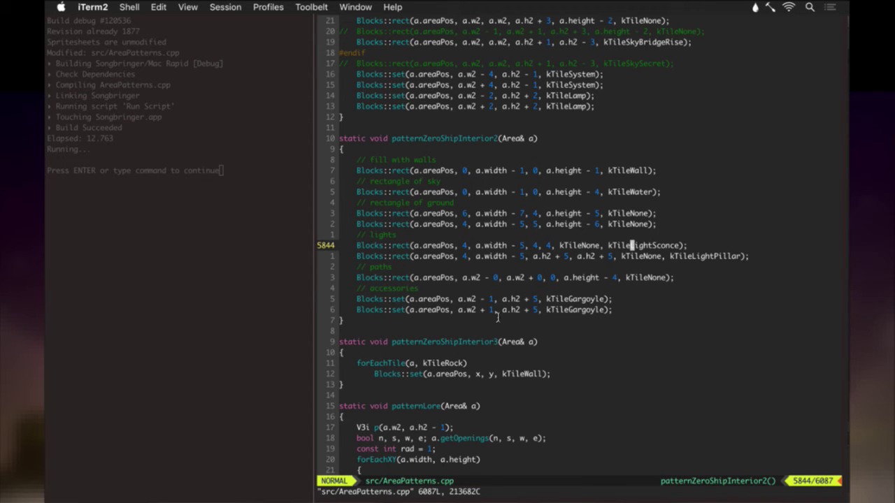
Search the project for the zero ship interior patterns with MyGrep and open the World.cpp match in createMazeZ.
{"action": "key", "text": "colon"}
{"action": "type", "text": "MyGrep"}
{"action": "type", "text": " LightSconce"}
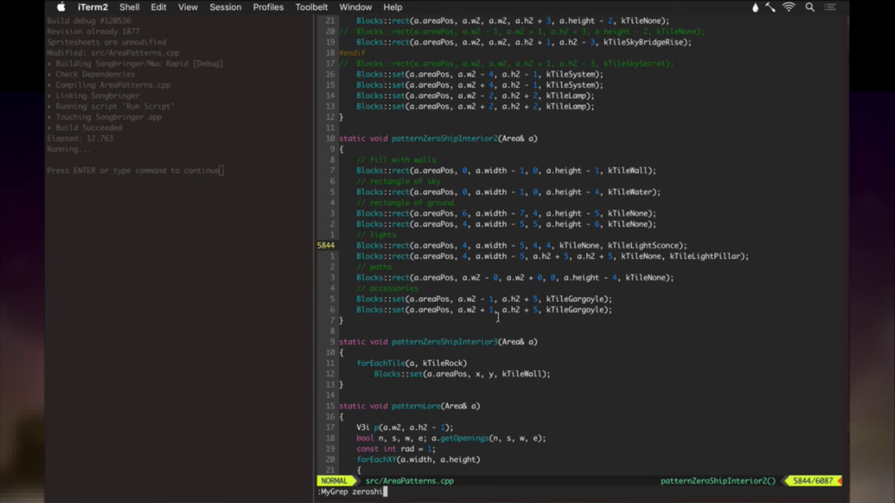
{"action": "key", "text": "Return"}
{"action": "key", "text": "j"}
{"action": "key", "text": "j"}
{"action": "key", "text": "j"}
{"action": "key", "text": "j"}
{"action": "key", "text": "j"}
{"action": "key", "text": "j"}
{"action": "key", "text": "j"}
{"action": "key", "text": "j"}
{"action": "key", "text": "j"}
{"action": "key", "text": "j"}
{"action": "key", "text": "j"}
{"action": "key", "text": "j"}
{"action": "key", "text": "j"}
{"action": "key", "text": "j"}
{"action": "key", "text": "j"}
{"action": "key", "text": "j"}
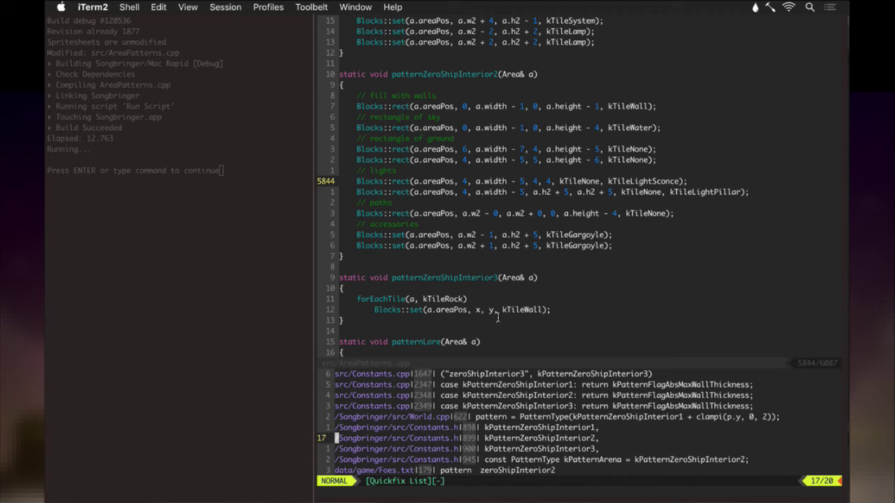
{"action": "key", "text": "k"}
{"action": "key", "text": "k"}
{"action": "key", "text": "Return"}
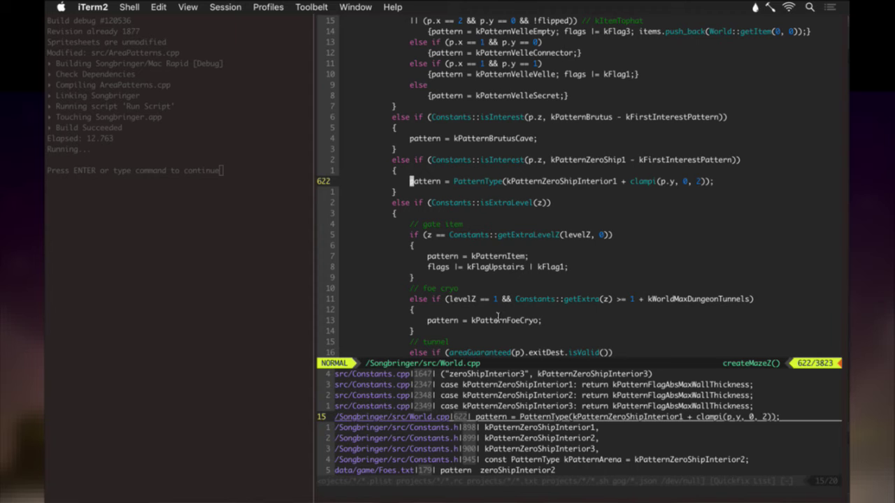
Check the two AreaCreation.cpp matches in the quickfix list, in Area::createAI and createSystemTile.
{"action": "key", "text": "ctrl+w"}
{"action": "key", "text": "j"}
{"action": "key", "text": "g"}
{"action": "key", "text": "g"}
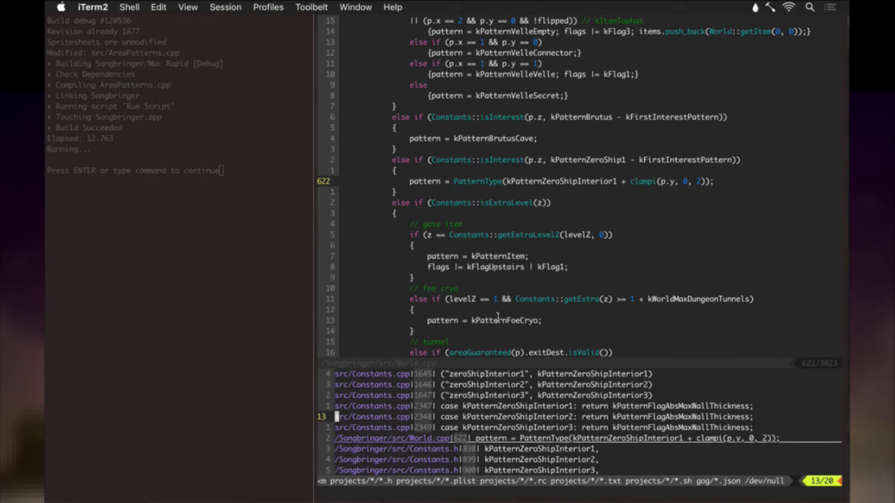
{"action": "key", "text": "Return"}
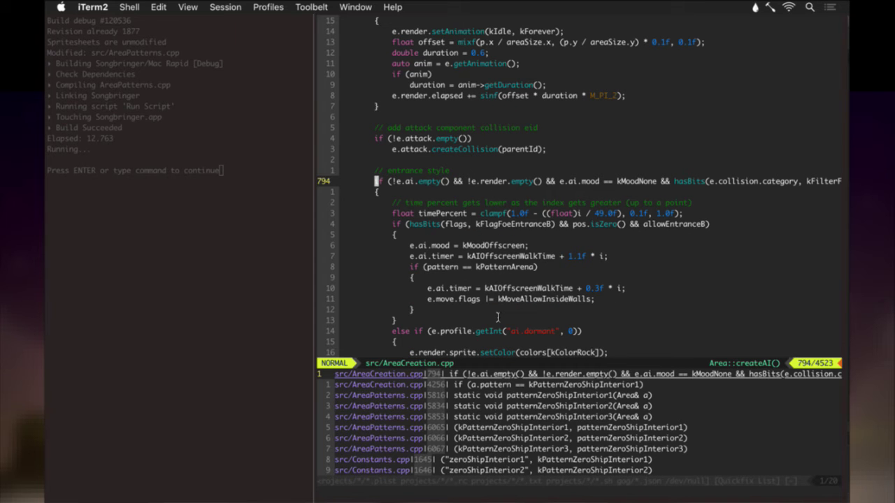
{"action": "key", "text": "ctrl+w"}
{"action": "key", "text": "j"}
{"action": "key", "text": "j"}
{"action": "key", "text": "Return"}
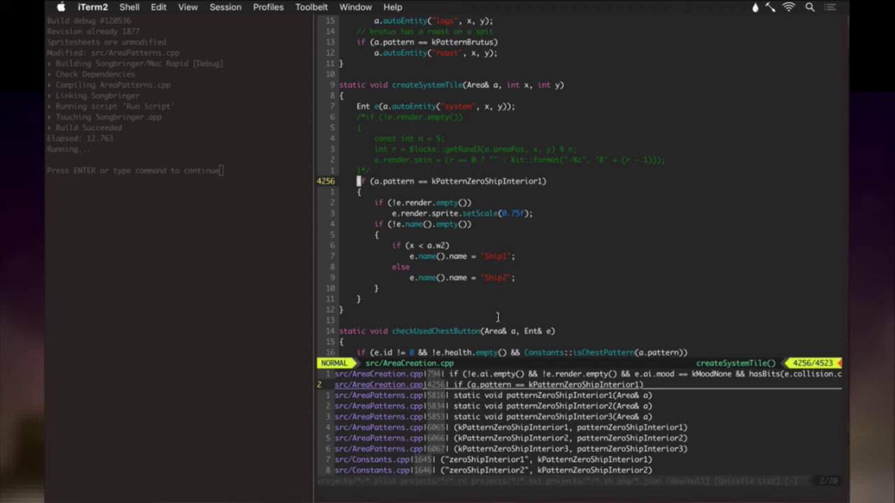
Go to the patternZeroShipInterior1 function definition in AreaPatterns.cpp from the quickfix list.
{"action": "key", "text": "ctrl+w"}
{"action": "key", "text": "j"}
{"action": "key", "text": "j"}
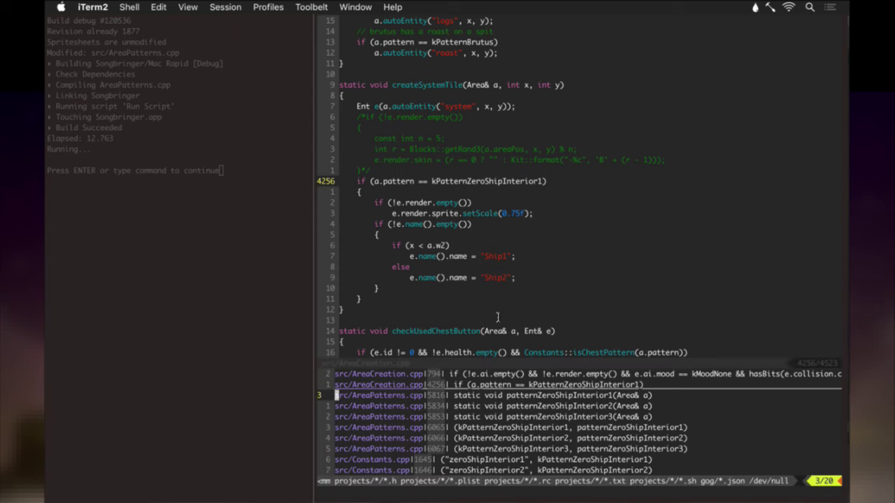
{"action": "key", "text": "Return"}
Look through the remaining zero ship interior matches down to the Foes.txt entries and close the quickfix list.
{"action": "key", "text": "ctrl+w"}
{"action": "key", "text": "j"}
{"action": "key", "text": "j"}
{"action": "key", "text": "j"}
{"action": "key", "text": "j"}
{"action": "key", "text": "j"}
{"action": "key", "text": "j"}
{"action": "key", "text": "j"}
{"action": "key", "text": "j"}
{"action": "key", "text": "j"}
{"action": "key", "text": "j"}
{"action": "key", "text": "j"}
{"action": "key", "text": "j"}
{"action": "key", "text": "j"}
{"action": "key", "text": "j"}
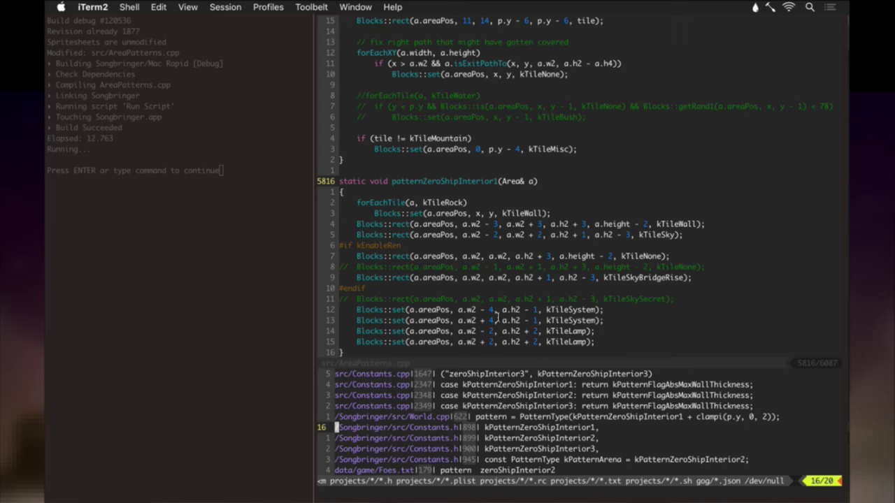
{"action": "key", "text": "j"}
{"action": "key", "text": "j"}
{"action": "key", "text": "j"}
{"action": "key", "text": "j"}
{"action": "type", "text": ":bd"}
{"action": "key", "text": "Return"}
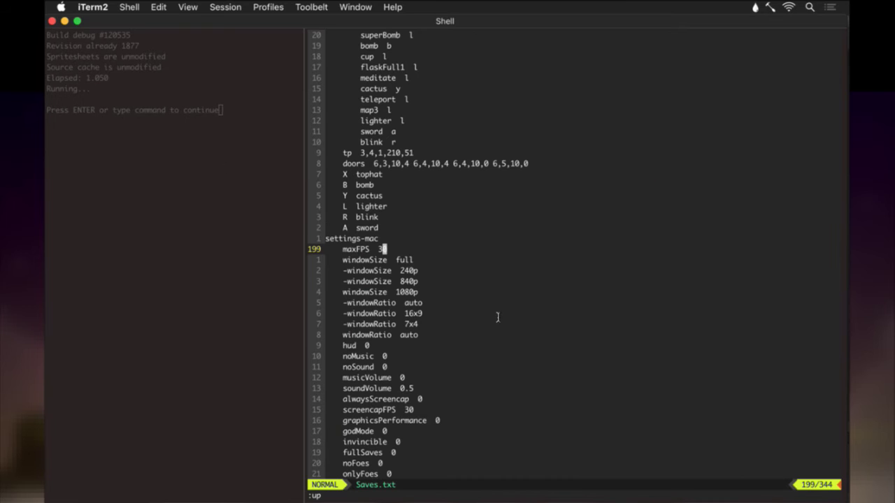
In the Vim window holding Saves.txt, step back through the buffers to data/game/World.txt.
{"action": "type", "text": ":bp!"}
{"action": "key", "text": "Return"}
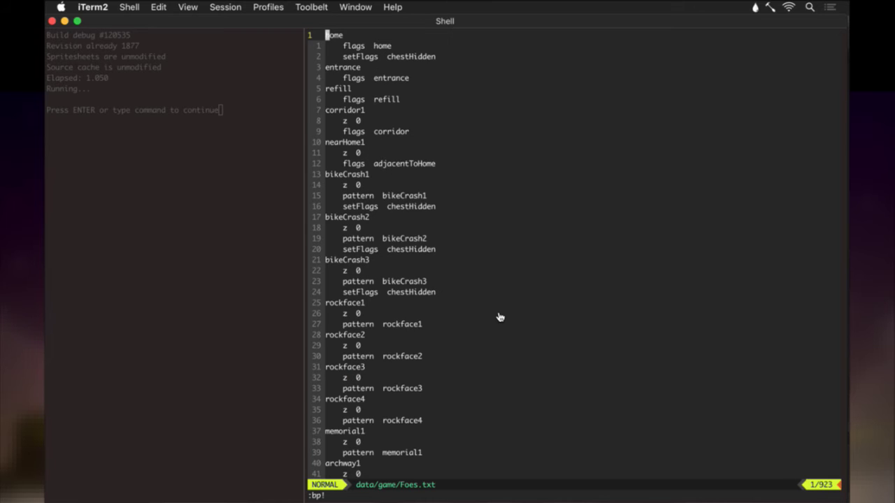
{"action": "type", "text": ":bp!"}
{"action": "key", "text": "Return"}
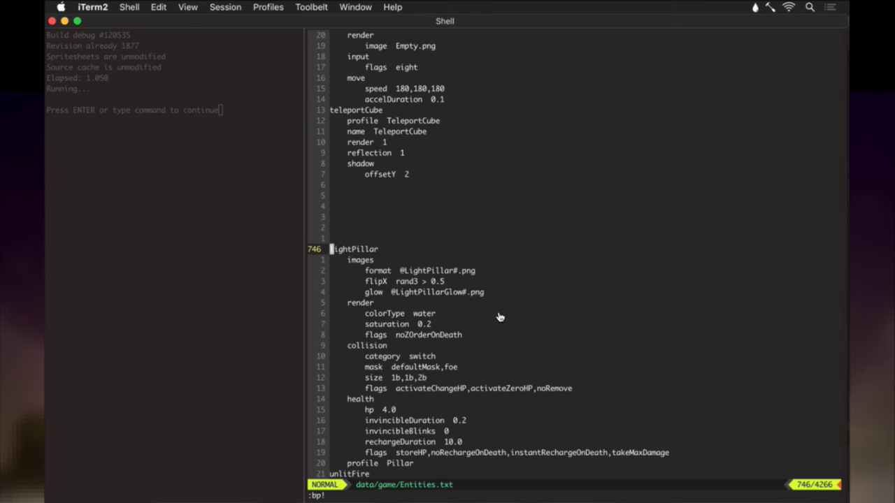
{"action": "type", "text": ":bp!"}
{"action": "key", "text": "Return"}
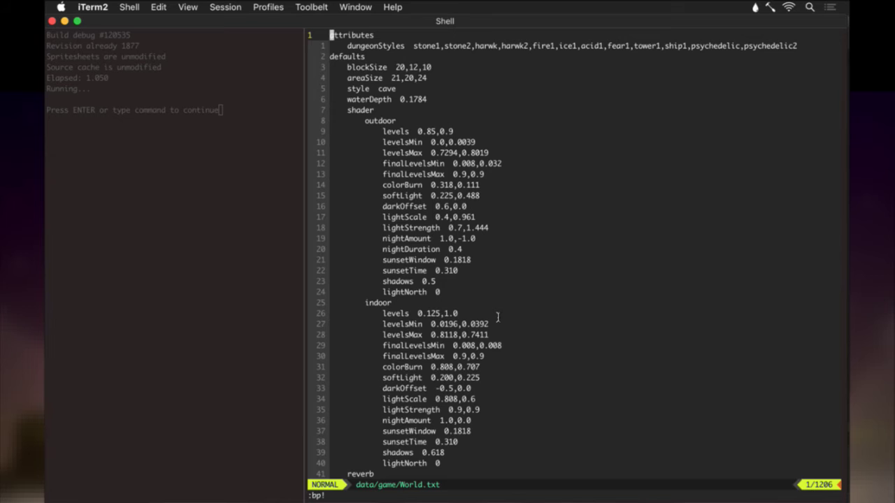
Examine the tower dungeon styles at the end of World.txt, working upward from tower3 through tower2.
{"action": "key", "text": "shift+g"}
{"action": "key", "text": "k"}
{"action": "key", "text": "k"}
{"action": "key", "text": "k"}
{"action": "key", "text": "k"}
{"action": "key", "text": "k"}
{"action": "key", "text": "k"}
{"action": "key", "text": "k"}
{"action": "key", "text": "k"}
{"action": "key", "text": "k"}
{"action": "key", "text": "k"}
{"action": "key", "text": "k"}
{"action": "key", "text": "k"}
{"action": "key", "text": "k"}
{"action": "key", "text": "k"}
{"action": "key", "text": "k"}
{"action": "key", "text": "k"}
{"action": "key", "text": "k"}
{"action": "key", "text": "k"}
{"action": "key", "text": "k"}
{"action": "key", "text": "k"}
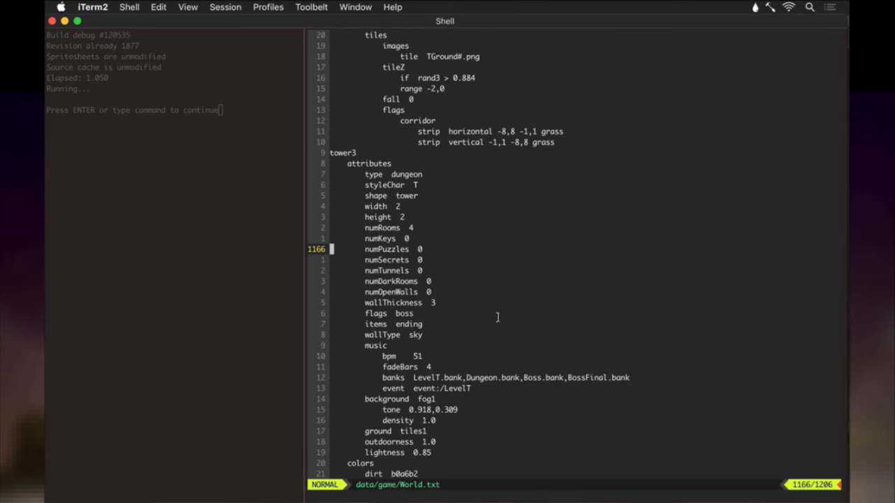
{"action": "key", "text": "k"}
{"action": "key", "text": "k"}
{"action": "key", "text": "k"}
{"action": "key", "text": "k"}
{"action": "key", "text": "k"}
{"action": "key", "text": "k"}
{"action": "key", "text": "k"}
{"action": "key", "text": "k"}
{"action": "key", "text": "k"}
{"action": "key", "text": "k"}
{"action": "key", "text": "k"}
{"action": "key", "text": "k"}
{"action": "key", "text": "k"}
{"action": "key", "text": "k"}
{"action": "key", "text": "k"}
{"action": "key", "text": "k"}
{"action": "key", "text": "k"}
{"action": "key", "text": "k"}
{"action": "key", "text": "k"}
{"action": "key", "text": "k"}
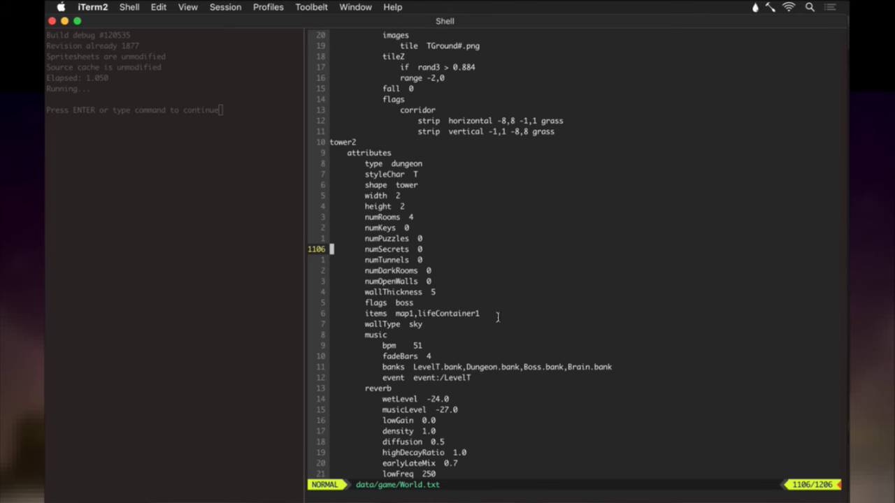
{"action": "key", "text": "k"}
{"action": "key", "text": "k"}
{"action": "key", "text": "k"}
{"action": "key", "text": "k"}
{"action": "key", "text": "k"}
{"action": "key", "text": "k"}
{"action": "key", "text": "k"}
{"action": "key", "text": "k"}
{"action": "key", "text": "k"}
{"action": "key", "text": "k"}
{"action": "key", "text": "k"}
{"action": "key", "text": "k"}
{"action": "key", "text": "k"}
{"action": "key", "text": "k"}
{"action": "key", "text": "k"}
{"action": "key", "text": "k"}
{"action": "key", "text": "k"}
{"action": "key", "text": "k"}
{"action": "key", "text": "k"}
{"action": "key", "text": "k"}
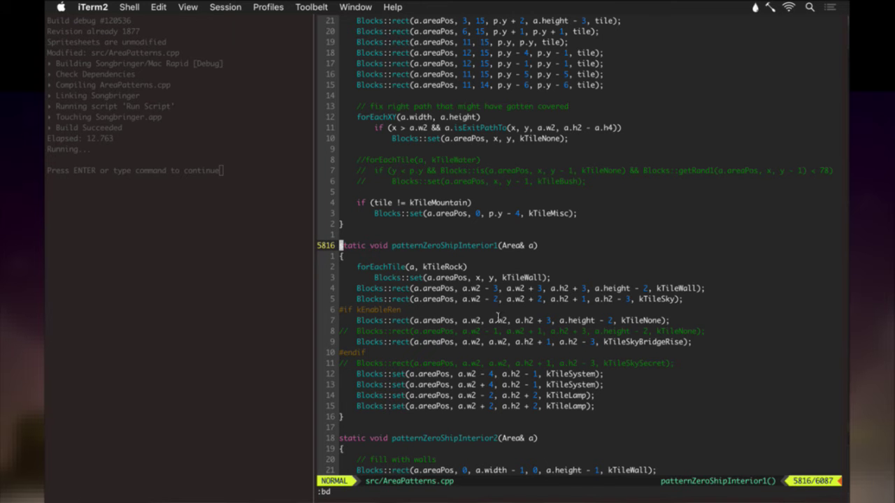
In the source code window, search the project for tower1 and open the first match, the setupDungeon call in World.cpp.
{"action": "type", "text": ":grep tower1"}
{"action": "key", "text": "Return"}
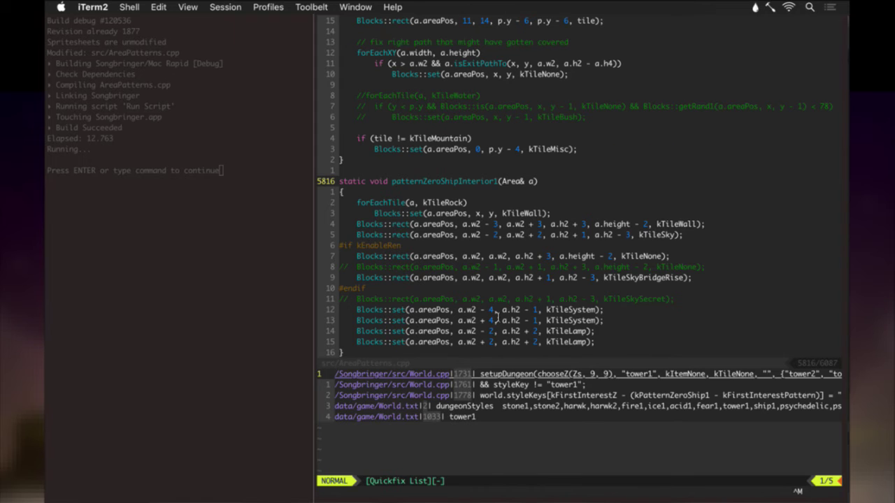
{"action": "key", "text": "Return"}
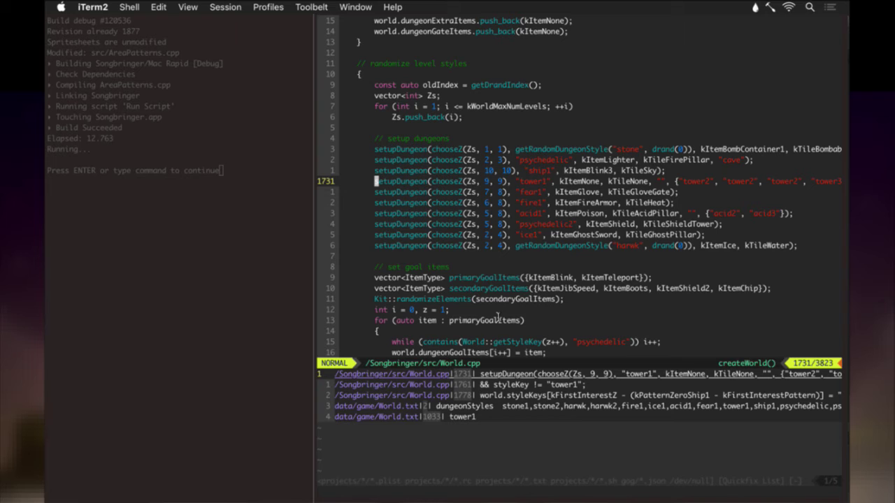
Check the canHaveExtraItem match for tower1 and go to the zero's ship styleKeys assignment in createWorld.
{"action": "key", "text": "j"}
{"action": "key", "text": "Return"}
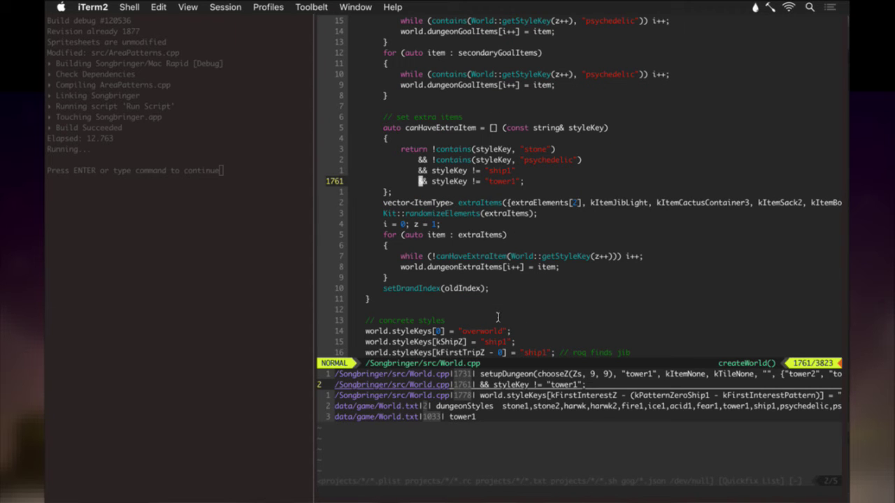
{"action": "key", "text": "ctrl+w"}
{"action": "key", "text": "j"}
{"action": "key", "text": "j"}
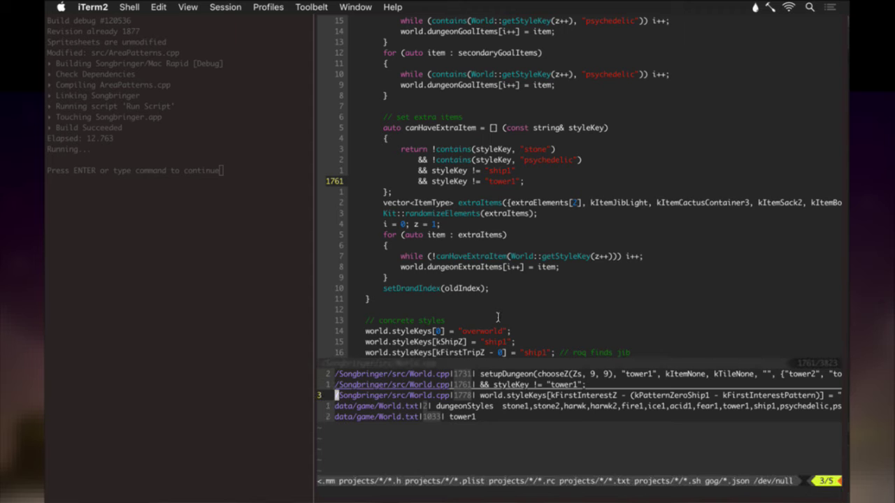
{"action": "key", "text": "Return"}
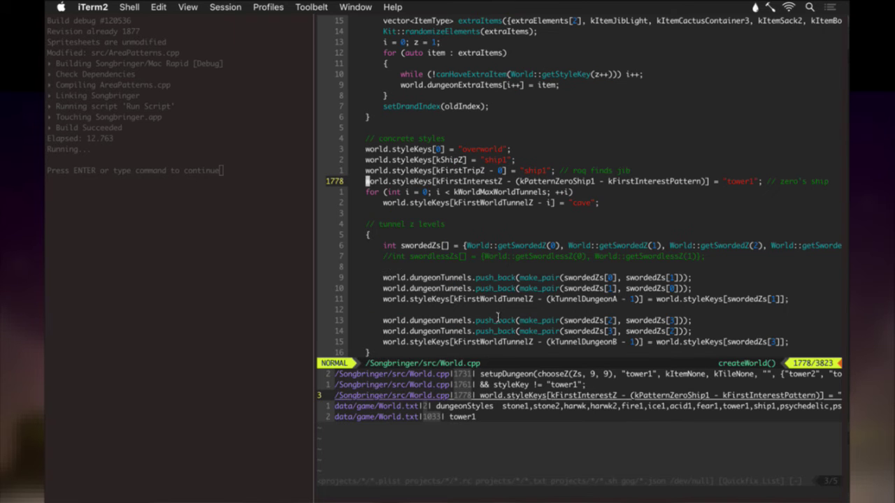
In createWorld, change the zero's ship styleKeys value to "cave" and save World.cpp.
{"action": "key", "text": "l"}
{"action": "key", "text": "l"}
{"action": "key", "text": "l"}
{"action": "key", "text": "l"}
{"action": "key", "text": "l"}
{"action": "key", "text": "l"}
{"action": "key", "text": "l"}
{"action": "key", "text": "l"}
{"action": "key", "text": "l"}
{"action": "key", "text": "l"}
{"action": "key", "text": "l"}
{"action": "key", "text": "l"}
{"action": "key", "text": "l"}
{"action": "key", "text": "l"}
{"action": "key", "text": "l"}
{"action": "key", "text": "l"}
{"action": "key", "text": "l"}
{"action": "key", "text": "l"}
{"action": "key", "text": "l"}
{"action": "key", "text": "l"}
{"action": "key", "text": "l"}
{"action": "key", "text": "l"}
{"action": "key", "text": "l"}
{"action": "key", "text": "l"}
{"action": "key", "text": "l"}
{"action": "key", "text": "l"}
{"action": "key", "text": "l"}
{"action": "key", "text": "l"}
{"action": "key", "text": "l"}
{"action": "key", "text": "l"}
{"action": "key", "text": "l"}
{"action": "key", "text": "l"}
{"action": "key", "text": "l"}
{"action": "key", "text": "l"}
{"action": "key", "text": "l"}
{"action": "key", "text": "l"}
{"action": "key", "text": "l"}
{"action": "key", "text": "l"}
{"action": "key", "text": "l"}
{"action": "key", "text": "l"}
{"action": "key", "text": "l"}
{"action": "key", "text": "l"}
{"action": "key", "text": "l"}
{"action": "key", "text": "l"}
{"action": "key", "text": "l"}
{"action": "key", "text": "l"}
{"action": "key", "text": "l"}
{"action": "key", "text": "l"}
{"action": "key", "text": "l"}
{"action": "key", "text": "l"}
{"action": "key", "text": "l"}
{"action": "key", "text": "l"}
{"action": "key", "text": "l"}
{"action": "key", "text": "l"}
{"action": "key", "text": "l"}
{"action": "key", "text": "l"}
{"action": "key", "text": "l"}
{"action": "key", "text": "l"}
{"action": "key", "text": "l"}
{"action": "key", "text": "l"}
{"action": "key", "text": "l"}
{"action": "key", "text": "l"}
{"action": "key", "text": "l"}
{"action": "key", "text": "l"}
{"action": "key", "text": "v"}
{"action": "key", "text": "l"}
{"action": "key", "text": "l"}
{"action": "key", "text": "l"}
{"action": "key", "text": "l"}
{"action": "key", "text": "l"}
{"action": "type", "text": "ccave"}
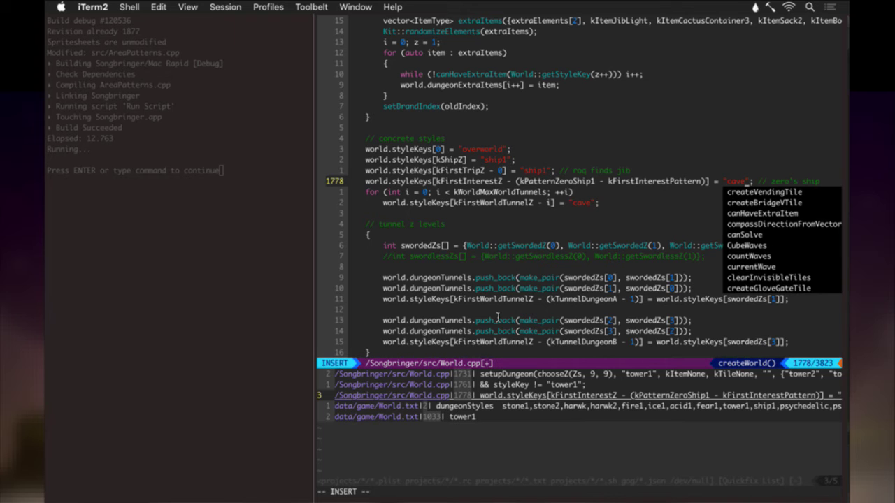
{"action": "key", "text": "Escape"}
{"action": "type", "text": ":w"}
{"action": "key", "text": "Return"}
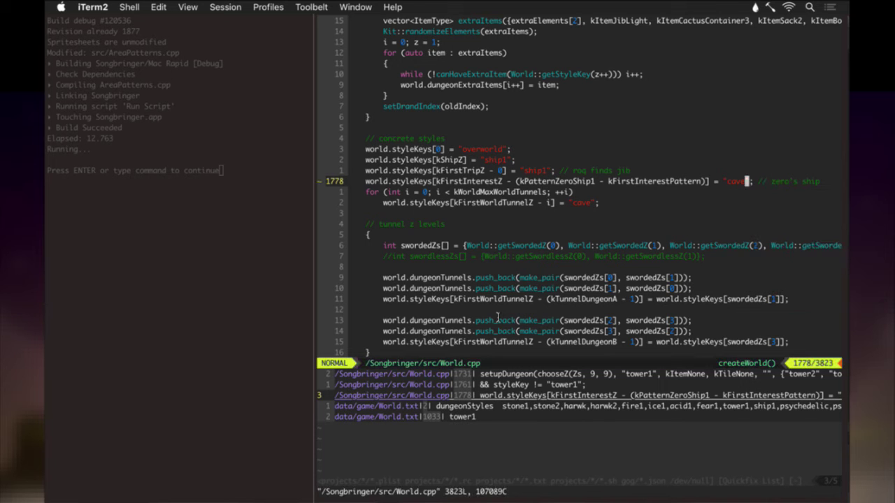
Build and run the game, check how the zero ship room looks in the cave style, and quit the game.
{"action": "key", "text": "F5"}
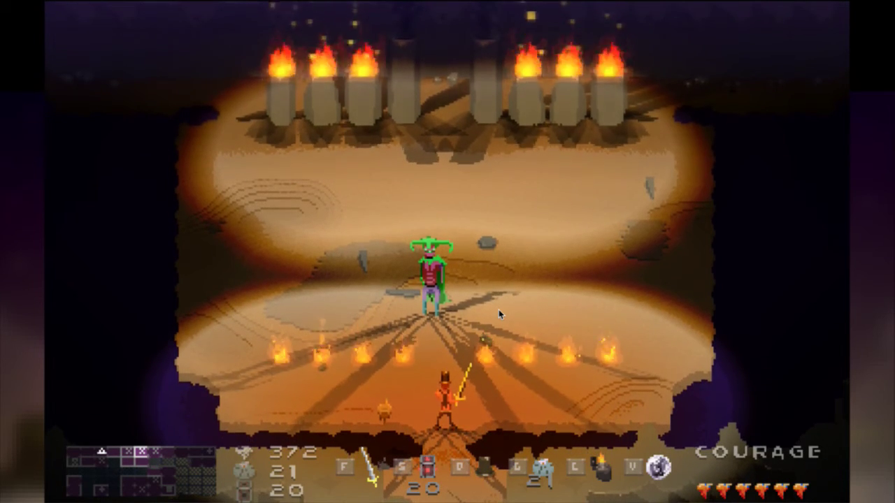
{"action": "key", "text": "Up"}
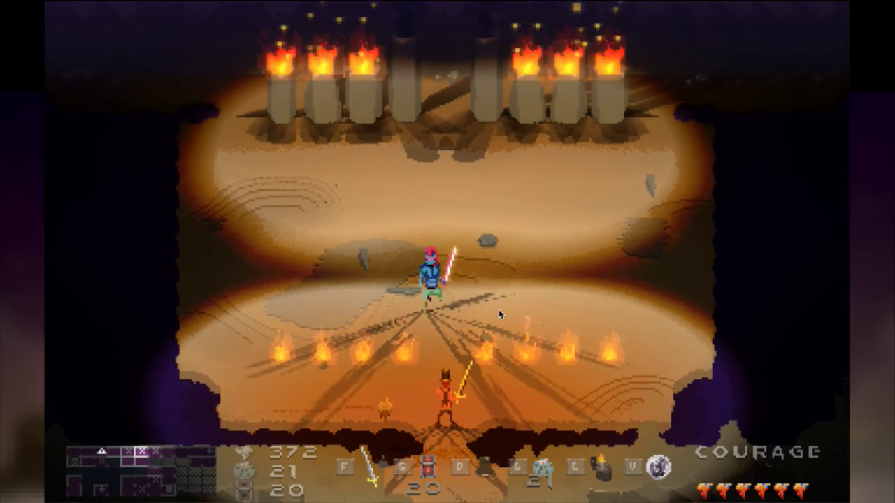
{"action": "key", "text": "Down"}
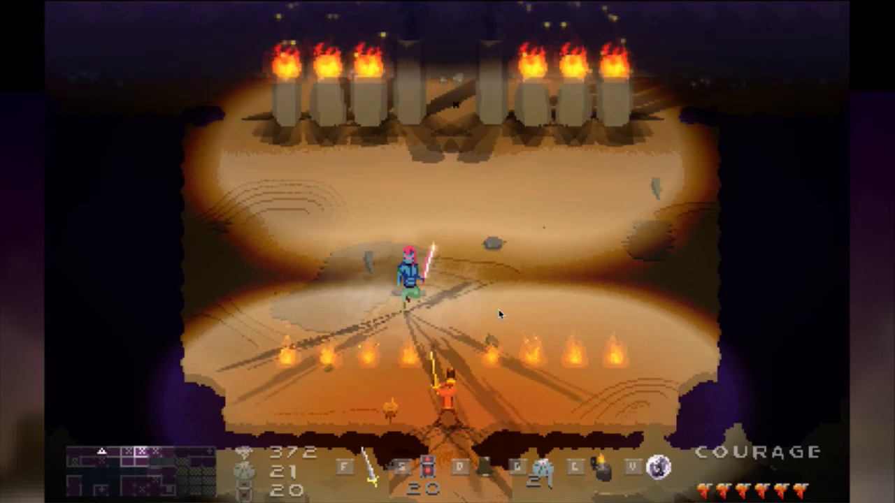
{"action": "key", "text": "super+q"}
Close the tower1 search results and open AreaPatterns.cpp at the patternZeroShipInterior1 function.
{"action": "key", "text": "ctrl+w"}
{"action": "key", "text": "j"}
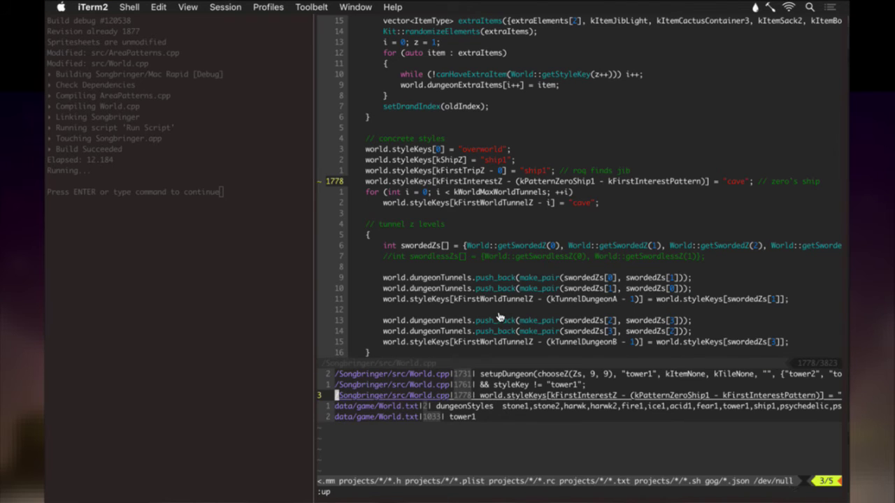
{"action": "key", "text": "q"}
{"action": "key", "text": "ctrl+t"}
{"action": "type", "text": "zeroshipinterior1"}
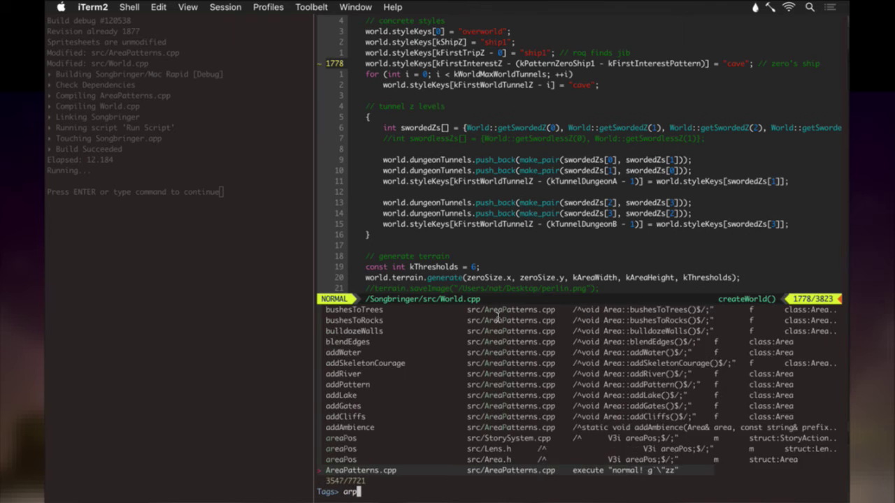
{"action": "key", "text": "Return"}
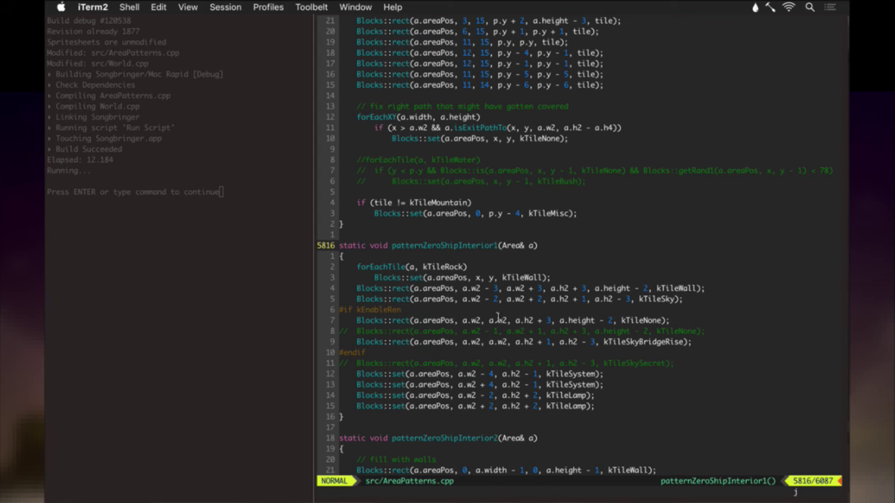
In patternZeroShipInterior2, add a forEachTile(a, kTileLightSconce) loop directly below the line that places the light sconces.
{"action": "key", "text": "j"}
{"action": "key", "text": "j"}
{"action": "key", "text": "j"}
{"action": "key", "text": "j"}
{"action": "key", "text": "j"}
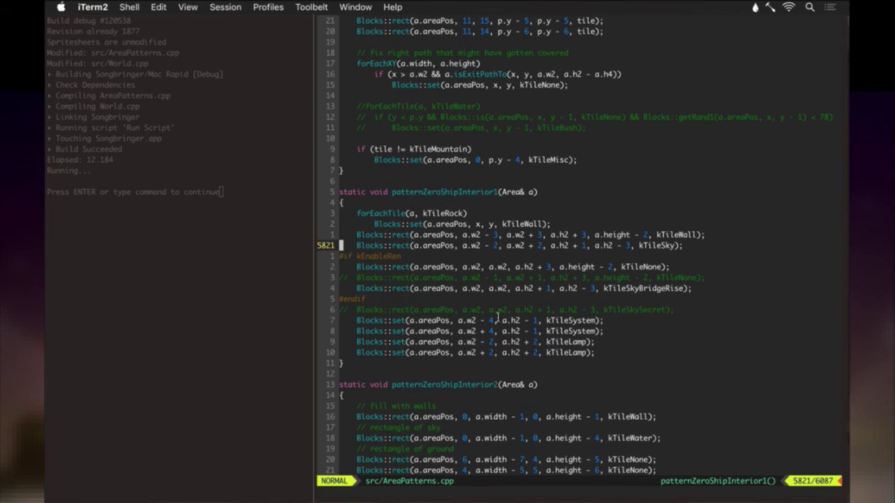
{"action": "key", "text": "j"}
{"action": "key", "text": "j"}
{"action": "key", "text": "j"}
{"action": "key", "text": "j"}
{"action": "key", "text": "j"}
{"action": "key", "text": "j"}
{"action": "key", "text": "j"}
{"action": "key", "text": "j"}
{"action": "key", "text": "j"}
{"action": "key", "text": "j"}
{"action": "key", "text": "j"}
{"action": "key", "text": "j"}
{"action": "key", "text": "j"}
{"action": "key", "text": "j"}
{"action": "key", "text": "j"}
{"action": "key", "text": "j"}
{"action": "key", "text": "j"}
{"action": "key", "text": "j"}
{"action": "key", "text": "j"}
{"action": "key", "text": "j"}
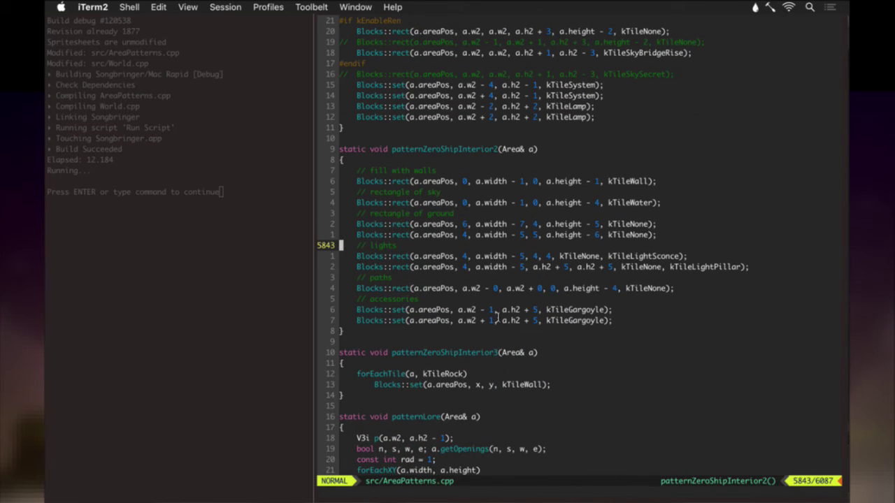
{"action": "key", "text": "j"}
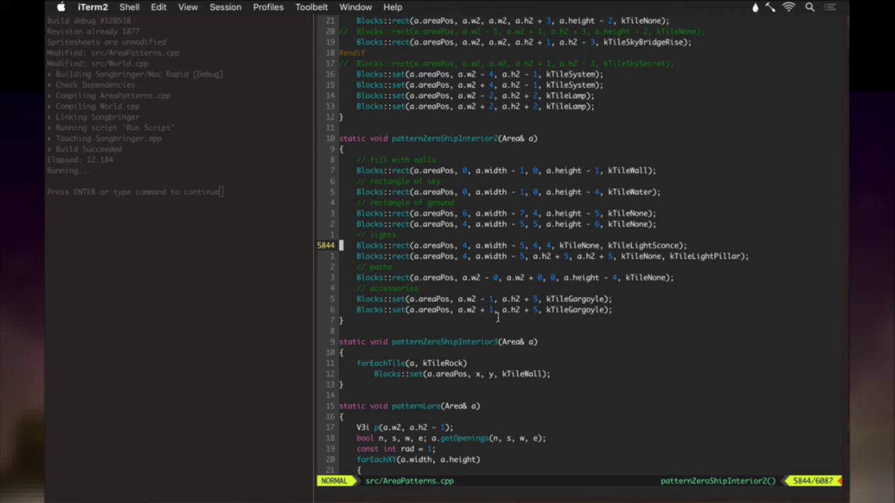
{"action": "key", "text": "j"}
{"action": "key", "text": "j"}
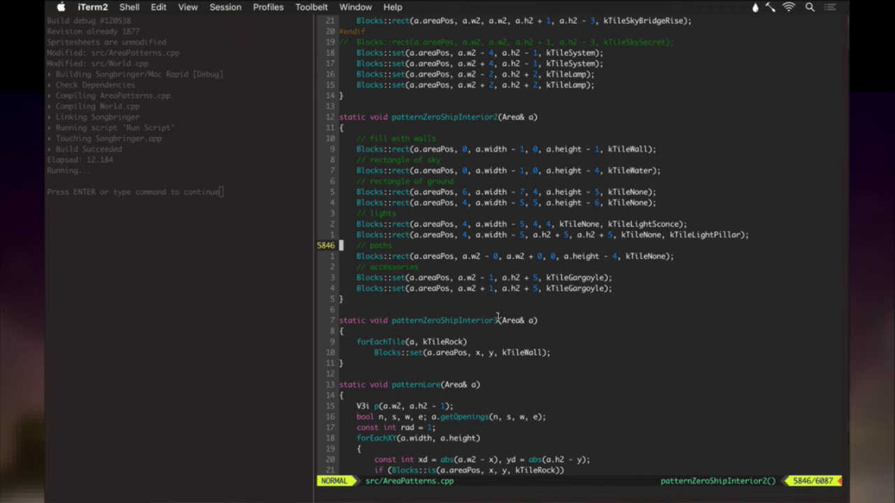
{"action": "type", "text": "kO"}
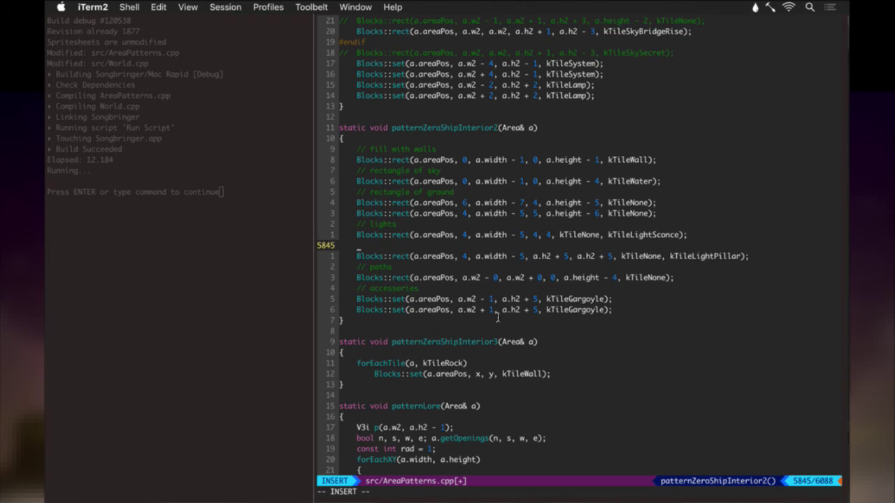
{"action": "type", "text": "forEachT"}
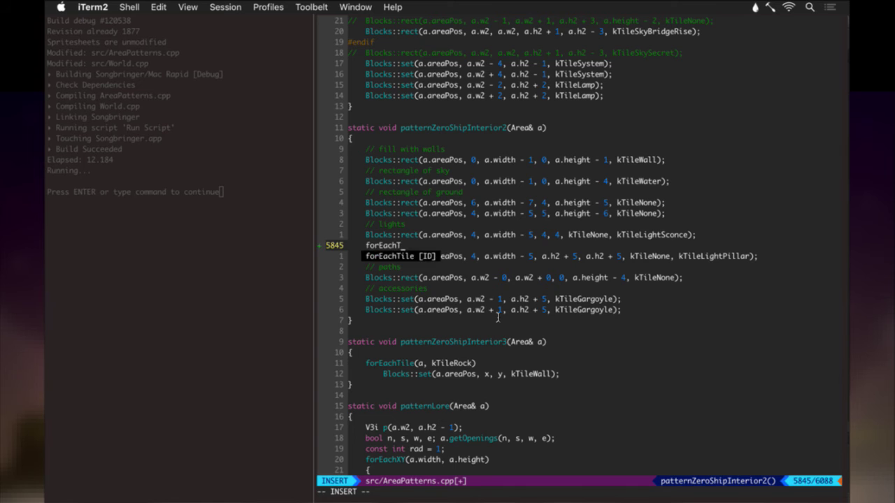
{"action": "type", "text": "ile(a,"}
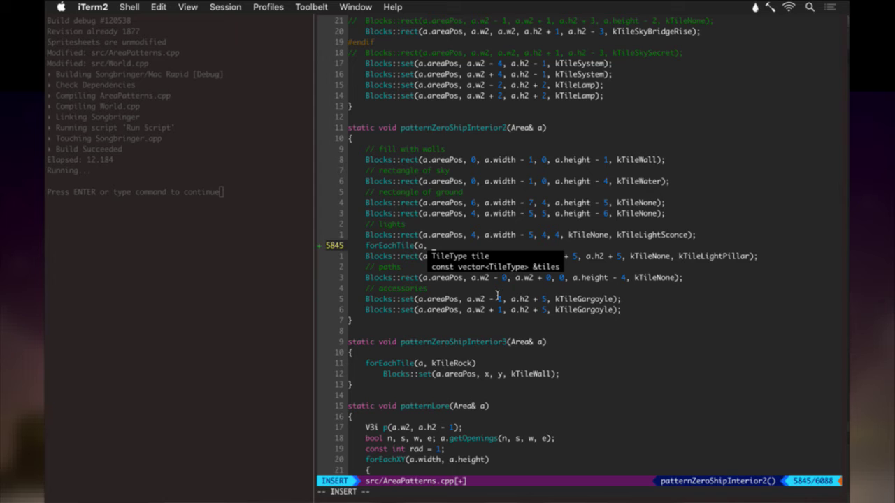
{"action": "type", "text": " kTileL"}
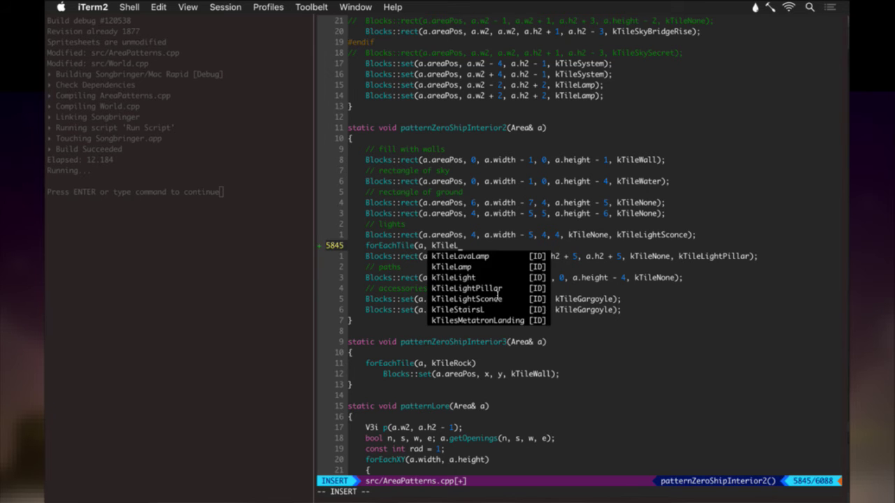
{"action": "type", "text": "ightSconce)"}
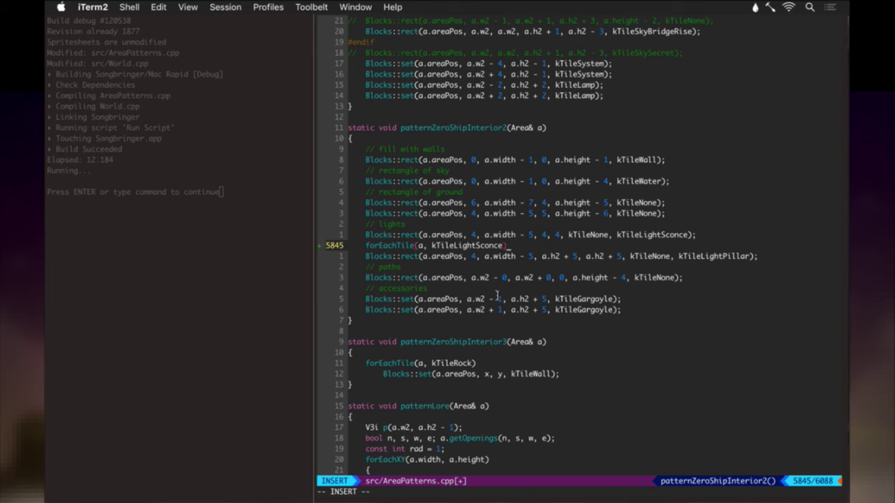
Give the sconce loop the condition if (x % 2 == 0) with the body Blocks::set(a.areaPos, x, y, kTileNone); and save AreaPatterns.cpp.
{"action": "key", "text": "Return"}
{"action": "type", "text": "if ("}
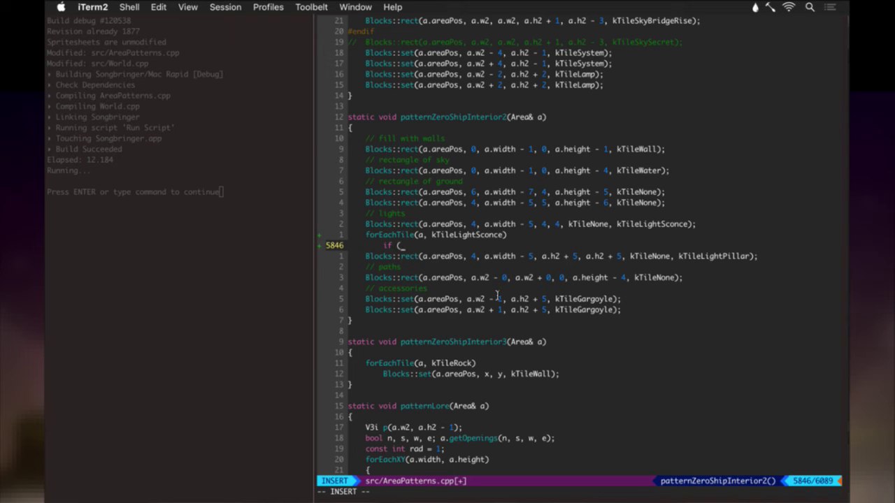
{"action": "type", "text": "x % "}
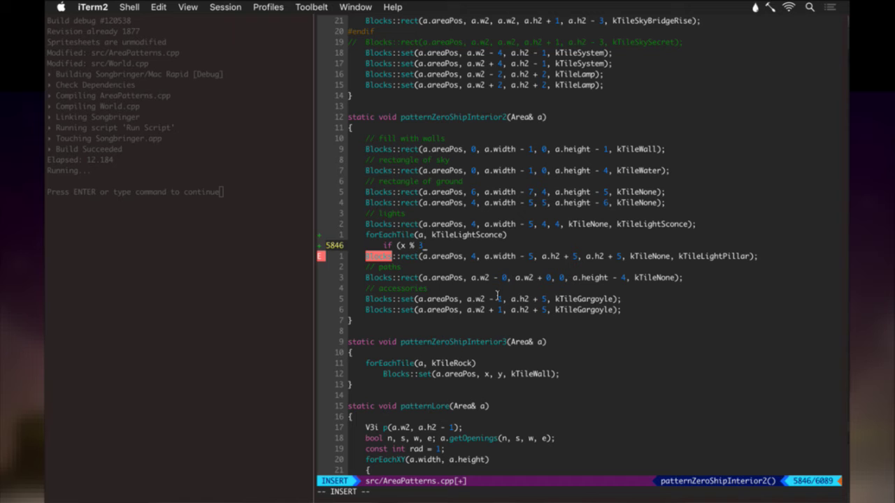
{"action": "type", "text": "2 == 0)"}
{"action": "key", "text": "Return"}
{"action": "type", "text": "Blocks::set("}
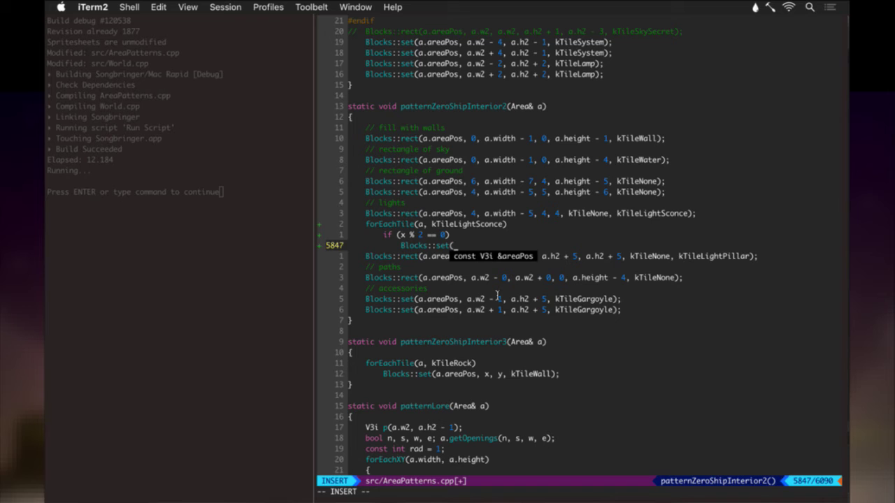
{"action": "type", "text": "a.areaPos, "}
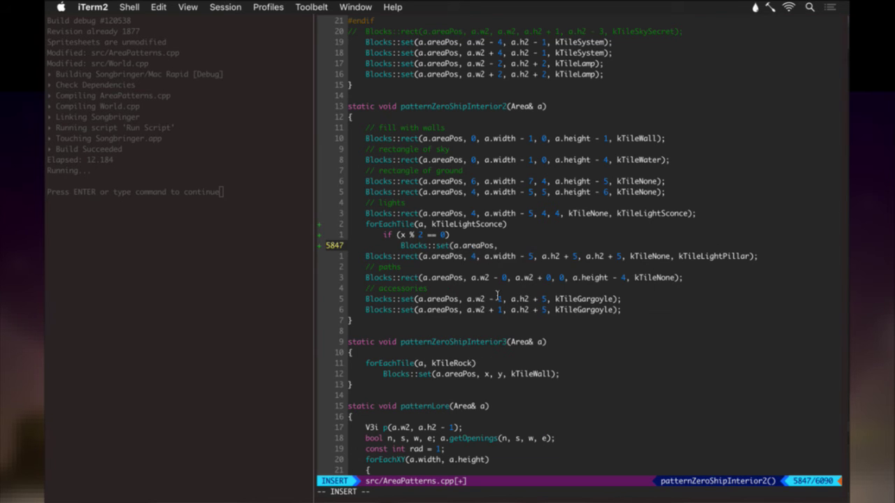
{"action": "type", "text": "x, y, kTileN"}
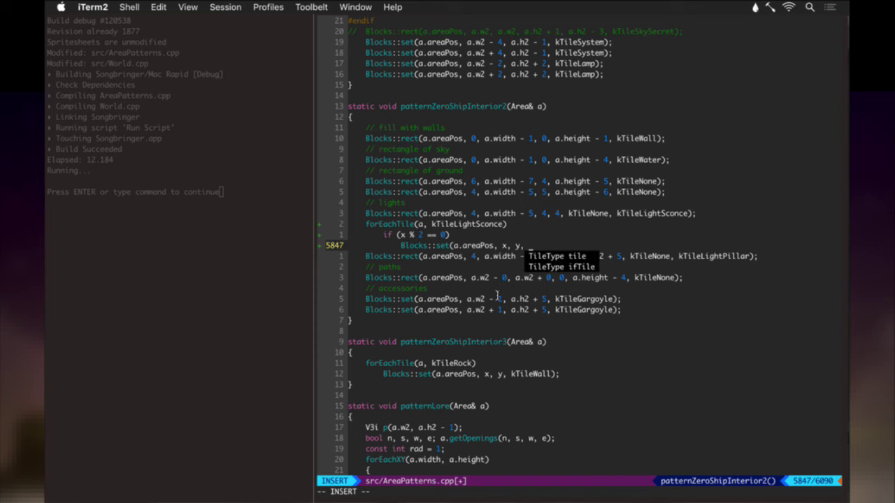
{"action": "type", "text": "one"}
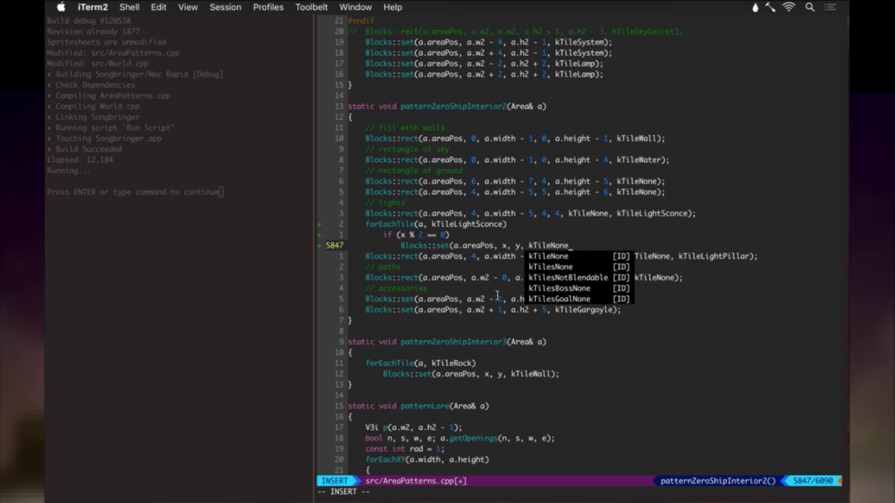
{"action": "type", "text": ");"}
{"action": "key", "text": "Escape"}
{"action": "type", "text": ":w"}
{"action": "key", "text": "Return"}
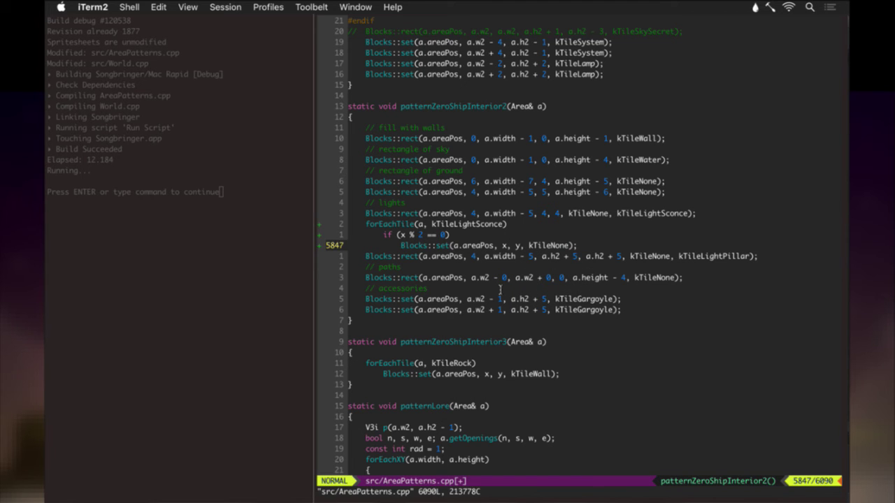
Join the sconce loop, its if condition and its Blocks::set call into a single line, save, and go to the kTileLightPillar line below.
{"action": "key", "text": "k"}
{"action": "key", "text": "k"}
{"action": "key", "text": "a"}
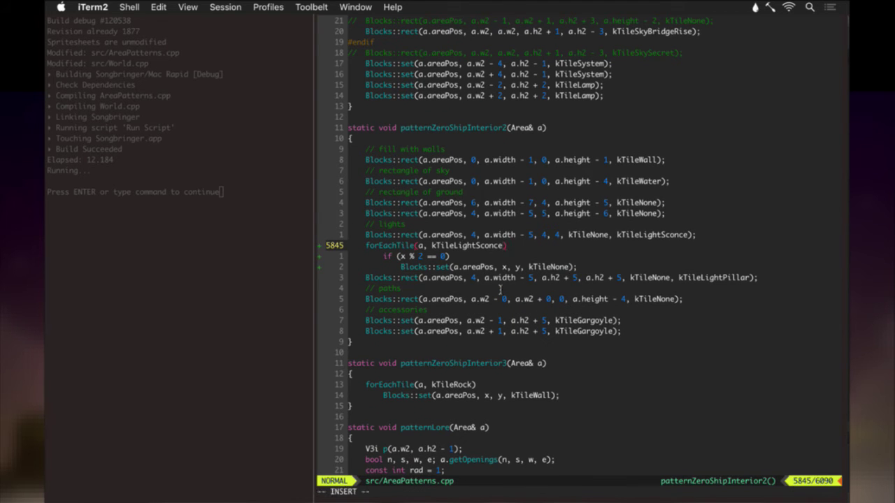
{"action": "key", "text": "Delete"}
{"action": "key", "text": "Delete"}
{"action": "key", "text": "Delete"}
{"action": "key", "text": "Delete"}
{"action": "key", "text": "Delete"}
{"action": "key", "text": "Delete"}
{"action": "key", "text": "Delete"}
{"action": "key", "text": "Delete"}
{"action": "key", "text": "Delete"}
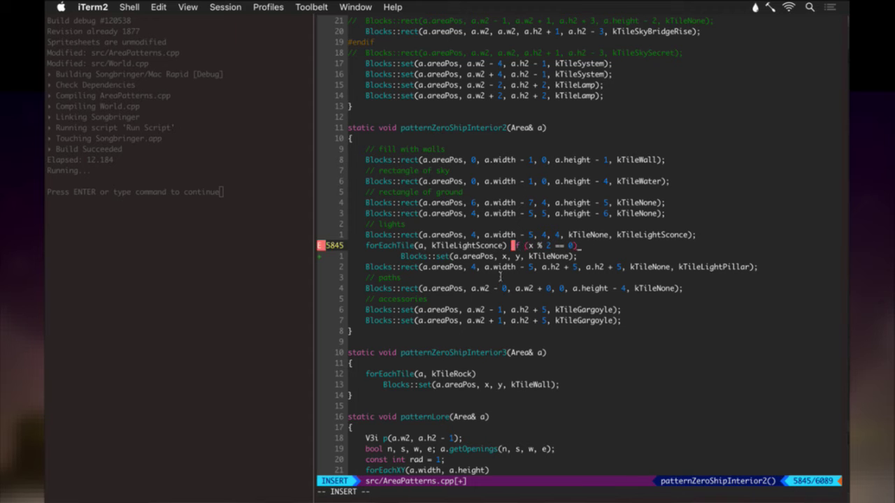
{"action": "key", "text": "Delete"}
{"action": "key", "text": "Delete"}
{"action": "key", "text": "Delete"}
{"action": "key", "text": "Delete"}
{"action": "key", "text": "Delete"}
{"action": "key", "text": "Delete"}
{"action": "key", "text": "Delete"}
{"action": "key", "text": "Delete"}
{"action": "key", "text": "Escape"}
{"action": "type", "text": ":w"}
{"action": "key", "text": "Return"}
{"action": "key", "text": "j"}
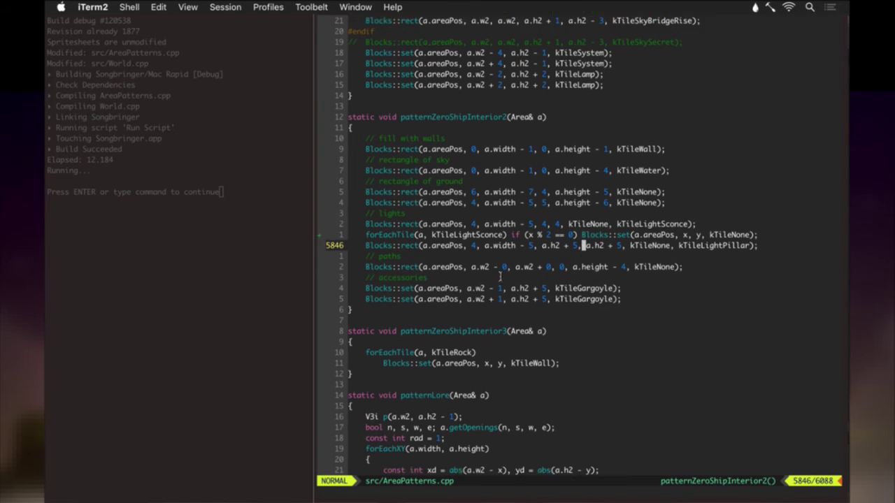
Duplicate the kTileLightSconce forEachTile line directly below the line that places the kTileLightPillar tiles in patternZeroShipInterior2.
{"action": "key", "text": "k"}
{"action": "key", "text": "y"}
{"action": "key", "text": "y"}
{"action": "key", "text": "j"}
{"action": "key", "text": "p"}
{"action": "key", "text": "w"}
{"action": "key", "text": "w"}
{"action": "key", "text": "w"}
{"action": "key", "text": "w"}
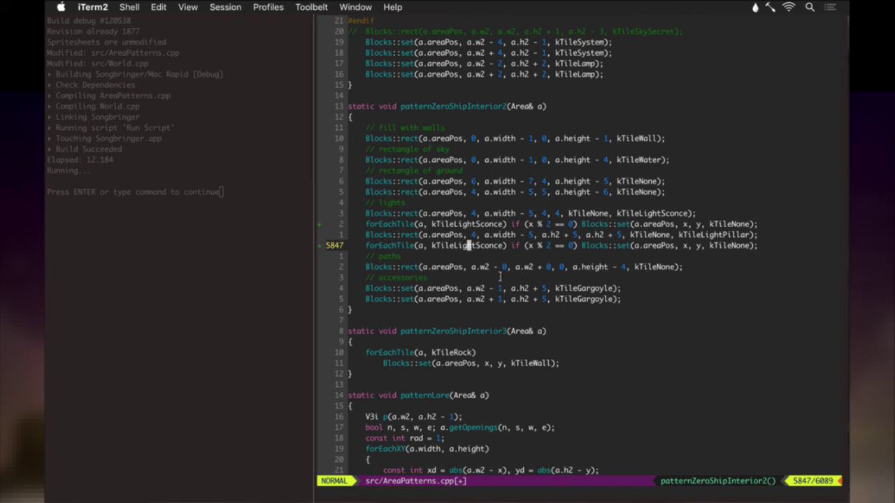
Change the duplicated loop's tile to kTileLightPillar and save AreaPatterns.cpp.
{"action": "key", "text": "l"}
{"action": "key", "text": "l"}
{"action": "type", "text": "cwPillar"}
{"action": "key", "text": "Escape"}
{"action": "type", "text": ":w"}
{"action": "key", "text": "Return"}
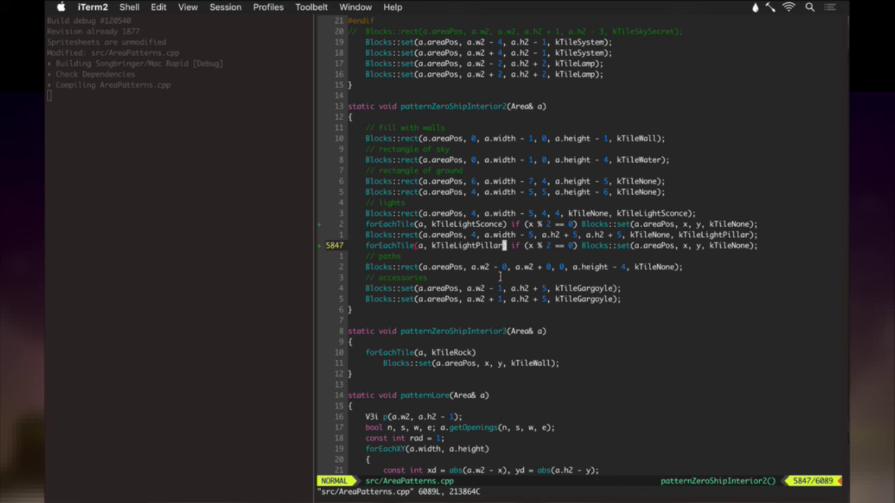
{"action": "key", "text": "k"}
{"action": "key", "text": "k"}
{"action": "key", "text": "W"}
{"action": "key", "text": "W"}
{"action": "key", "text": "l"}
{"action": "key", "text": "l"}
{"action": "key", "text": "l"}
{"action": "key", "text": "l"}
{"action": "key", "text": "l"}
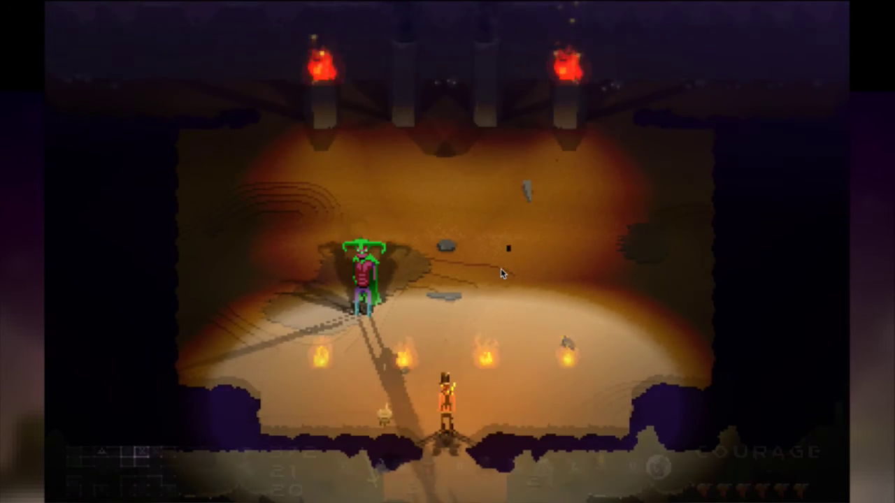
Play-test the Ren boss room, moving the hero around to check the light spacing, and return to the code editor.
{"action": "key", "text": "w"}
{"action": "key", "text": "j"}
{"action": "key", "text": "d"}
{"action": "key", "text": "Left"}
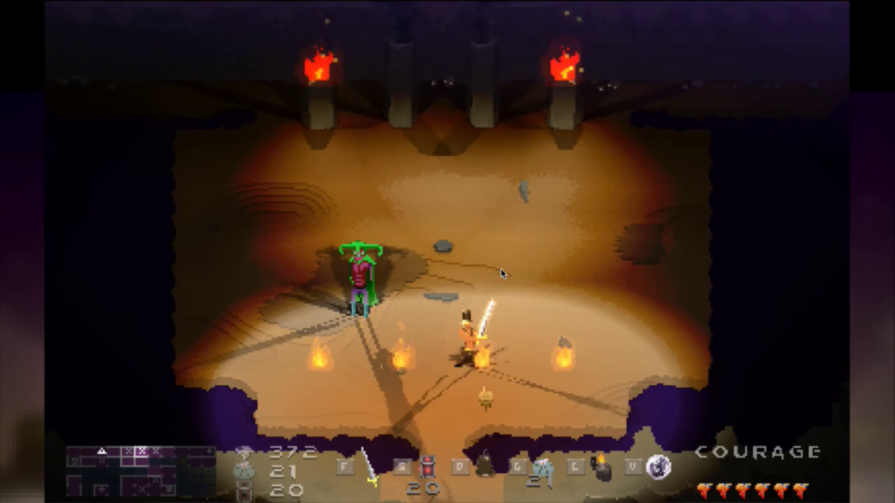
{"action": "key", "text": "Right"}
{"action": "key", "text": "Up"}
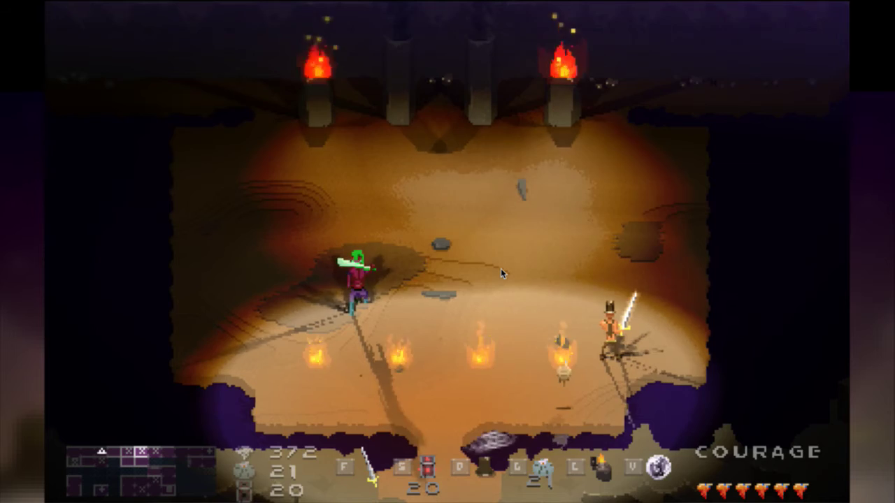
{"action": "key", "text": "Right"}
{"action": "key", "text": "Left"}
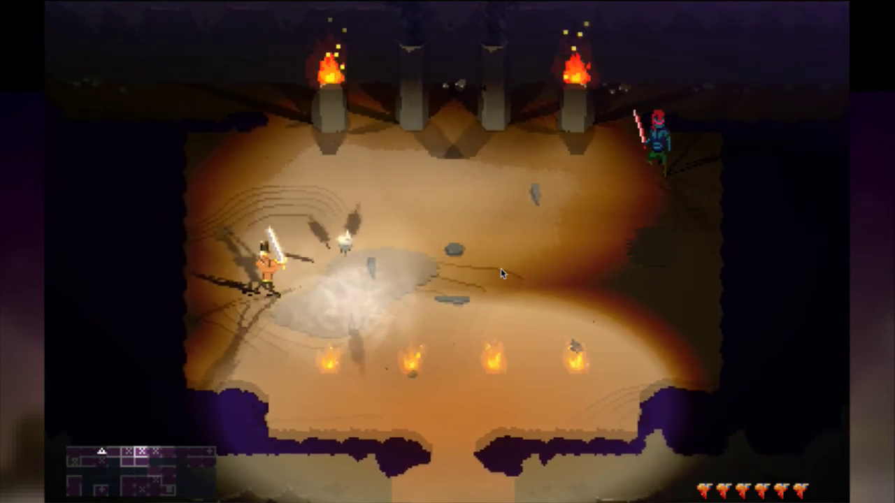
{"action": "key", "text": "Left"}
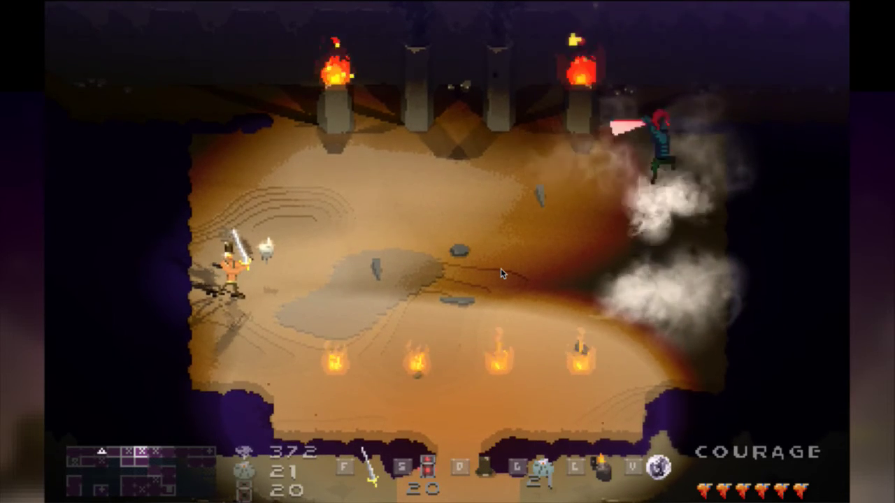
{"action": "key", "text": "super+Tab"}
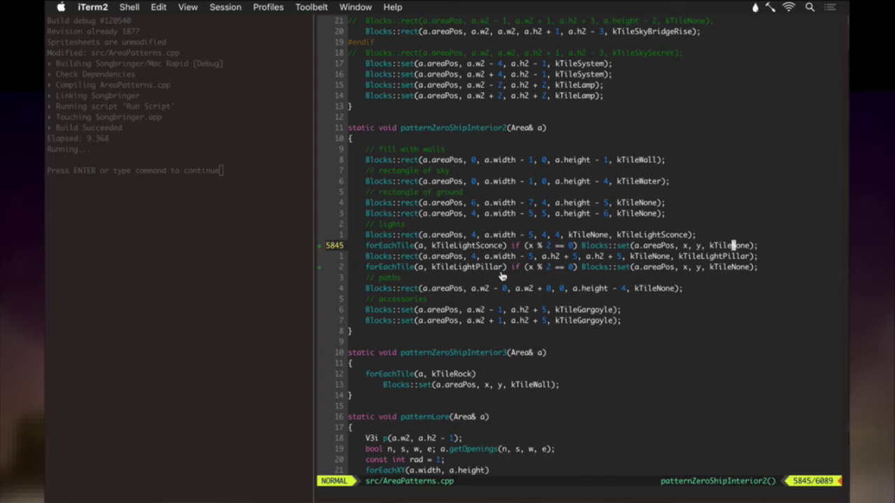
Change the kTileLightPillar loop's condition to x % 2 == 1 and save AreaPatterns.cpp.
{"action": "key", "text": "j"}
{"action": "key", "text": "h"}
{"action": "key", "text": "h"}
{"action": "key", "text": "h"}
{"action": "key", "text": "h"}
{"action": "key", "text": "h"}
{"action": "key", "text": "h"}
{"action": "key", "text": "h"}
{"action": "key", "text": "h"}
{"action": "key", "text": "h"}
{"action": "key", "text": "h"}
{"action": "key", "text": "h"}
{"action": "key", "text": "h"}
{"action": "key", "text": "h"}
{"action": "key", "text": "h"}
{"action": "key", "text": "h"}
{"action": "key", "text": "h"}
{"action": "key", "text": "h"}
{"action": "key", "text": "h"}
{"action": "key", "text": "h"}
{"action": "key", "text": "h"}
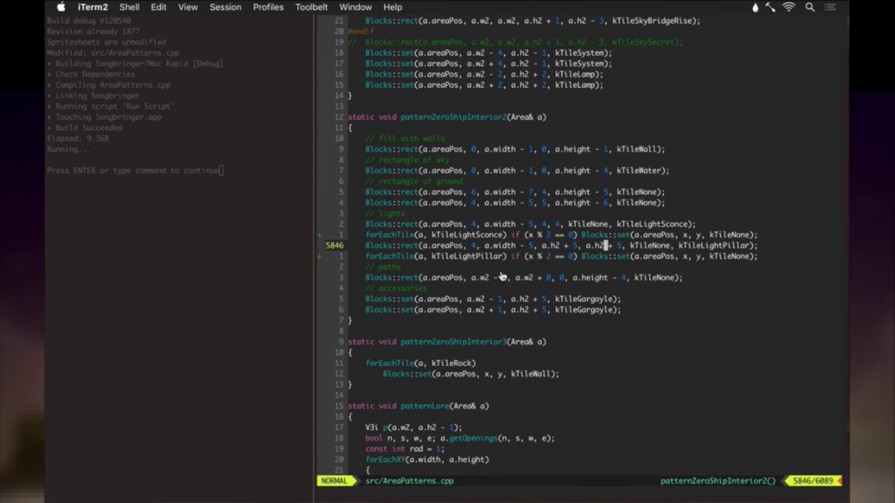
{"action": "key", "text": "k"}
{"action": "key", "text": "h"}
{"action": "key", "text": "h"}
{"action": "key", "text": "h"}
{"action": "key", "text": "h"}
{"action": "key", "text": "h"}
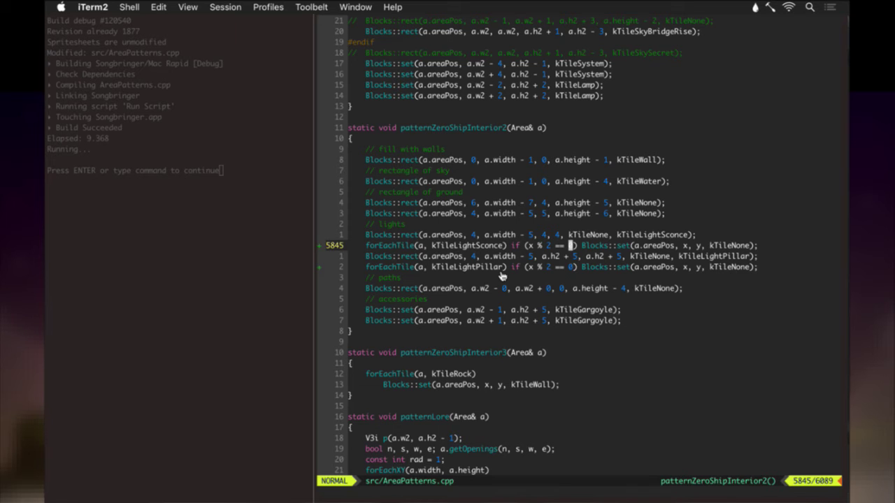
{"action": "key", "text": "j"}
{"action": "key", "text": "j"}
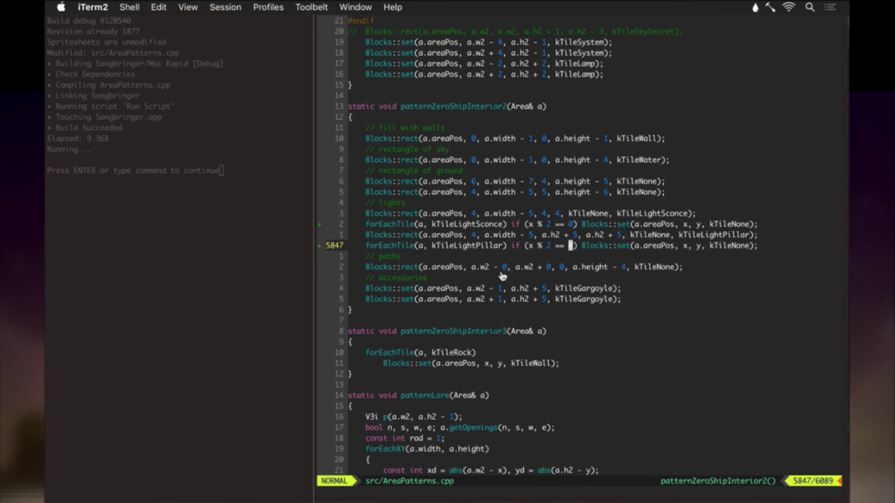
{"action": "type", "text": "r1"}
{"action": "type", "text": ":w"}
{"action": "key", "text": "Return"}
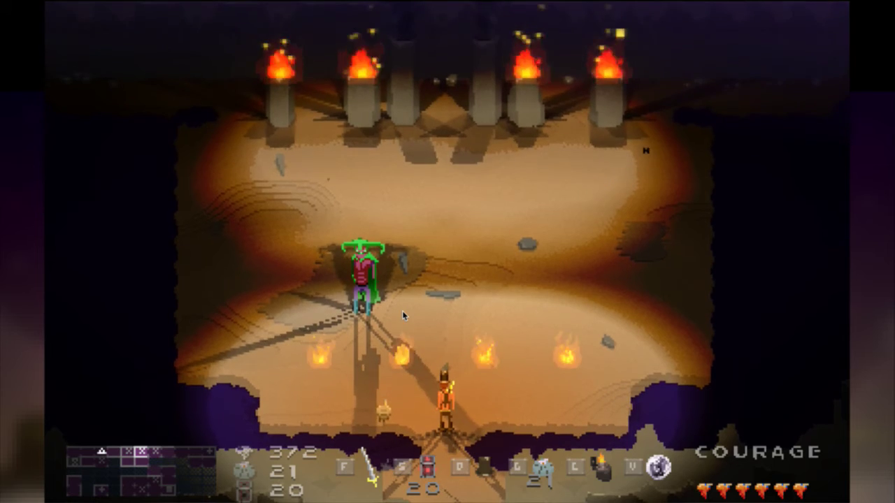
Walk the hero through the boss room to check the changed light layout, and switch back to the code editor.
{"action": "key", "text": "Up"}
{"action": "key", "text": "Right"}
{"action": "key", "text": "Up"}
{"action": "key", "text": "Left"}
{"action": "key", "text": "Down"}
{"action": "key", "text": "Right"}
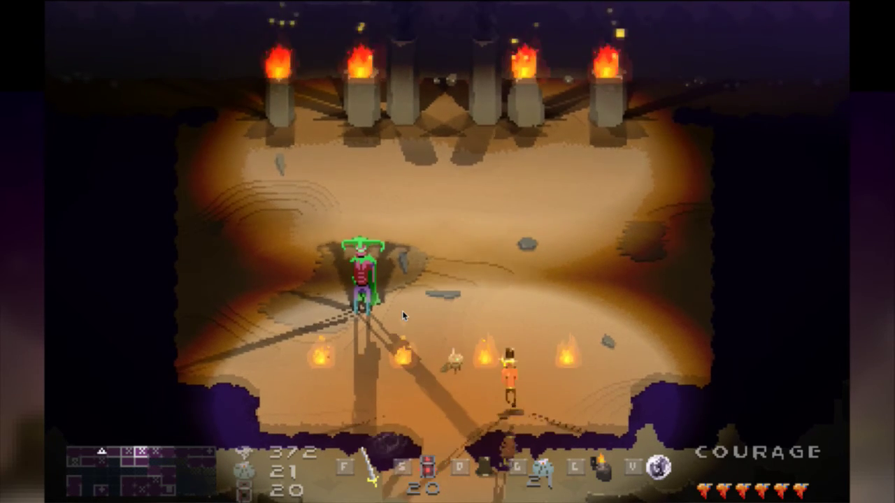
{"action": "key", "text": "Right"}
{"action": "key", "text": "Up"}
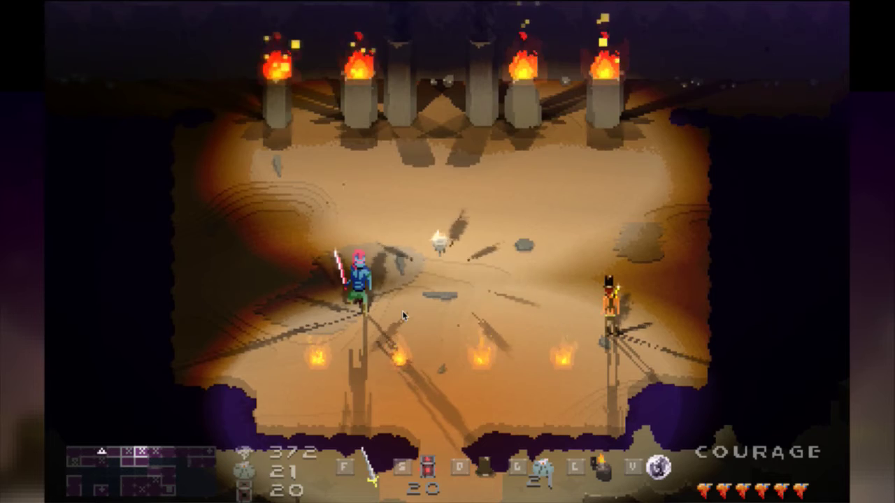
{"action": "key", "text": "super+Tab"}
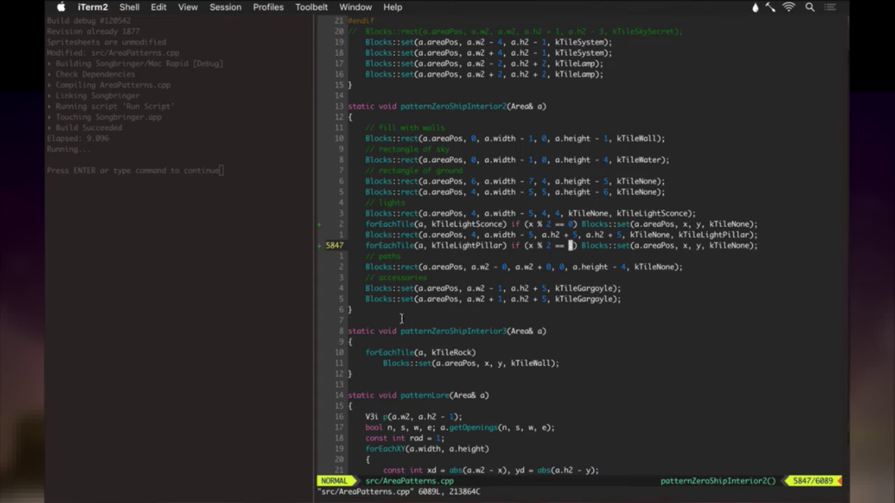
Go back through the open source buffers to World.cpp at the line that sets the style key of zero's ship.
{"action": "type", "text": ":bp!"}
{"action": "key", "text": "Return"}
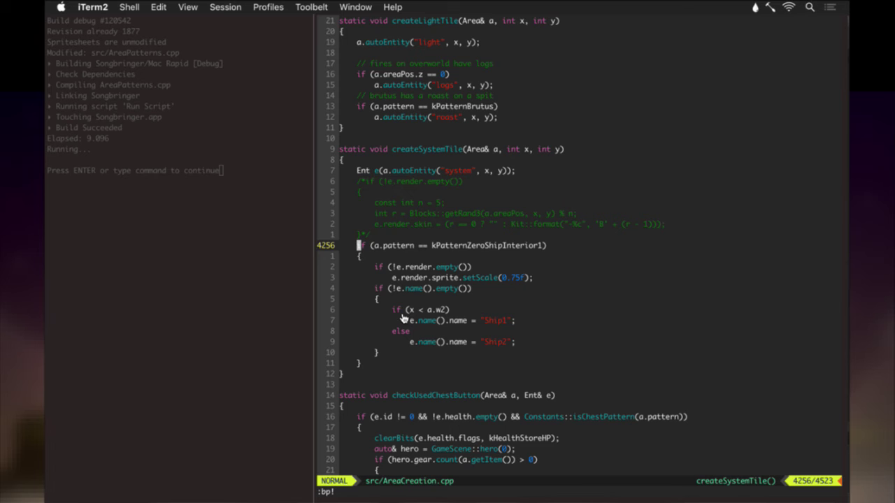
{"action": "type", "text": ":bp!"}
{"action": "key", "text": "Return"}
{"action": "type", "text": ":bp!"}
{"action": "key", "text": "Return"}
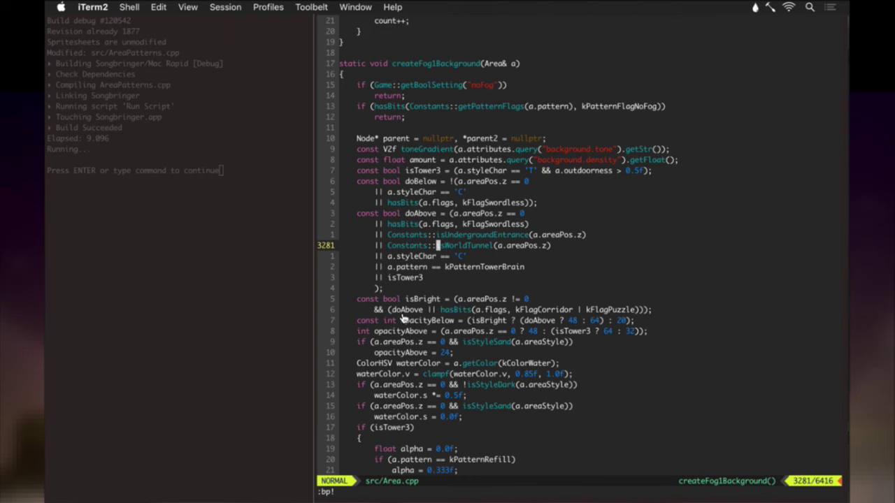
{"action": "type", "text": ":bp!"}
{"action": "key", "text": "Return"}
{"action": "type", "text": ":bp!"}
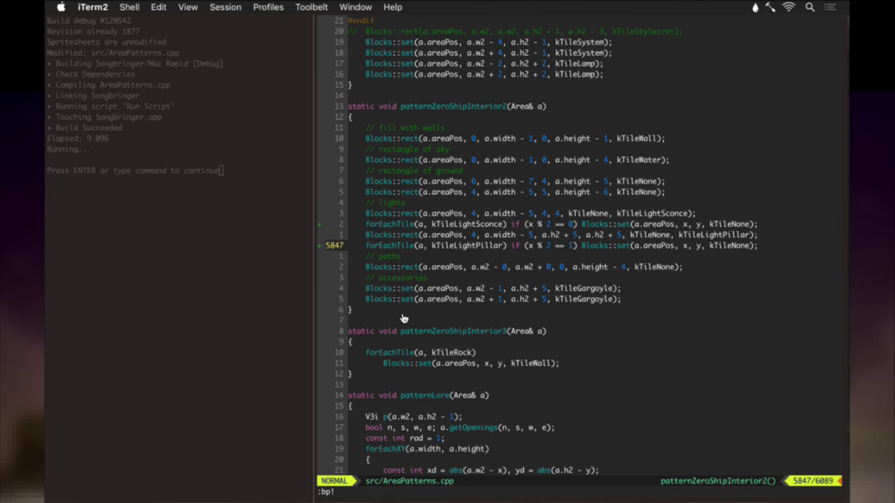
{"action": "key", "text": "Return"}
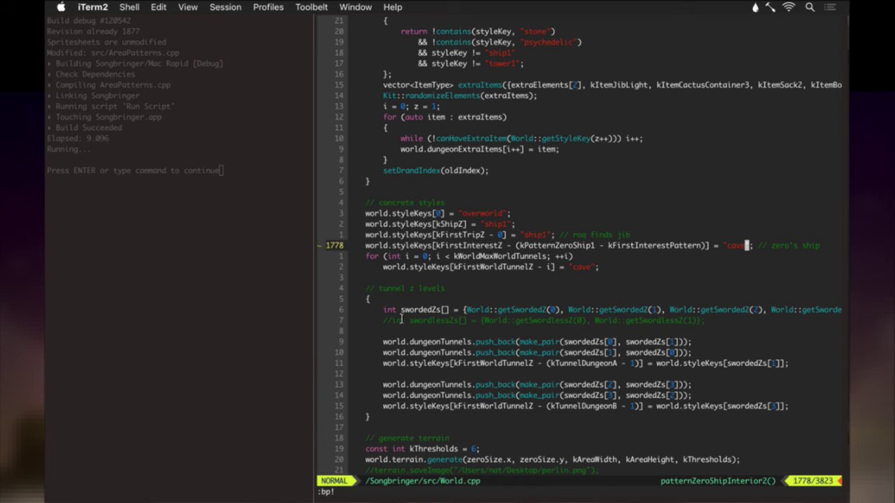
Set the style key of zero's ship to "psychedelic2" and save World.cpp.
{"action": "key", "text": "X"}
{"action": "key", "text": "X"}
{"action": "key", "text": "X"}
{"action": "type", "text": "s"}
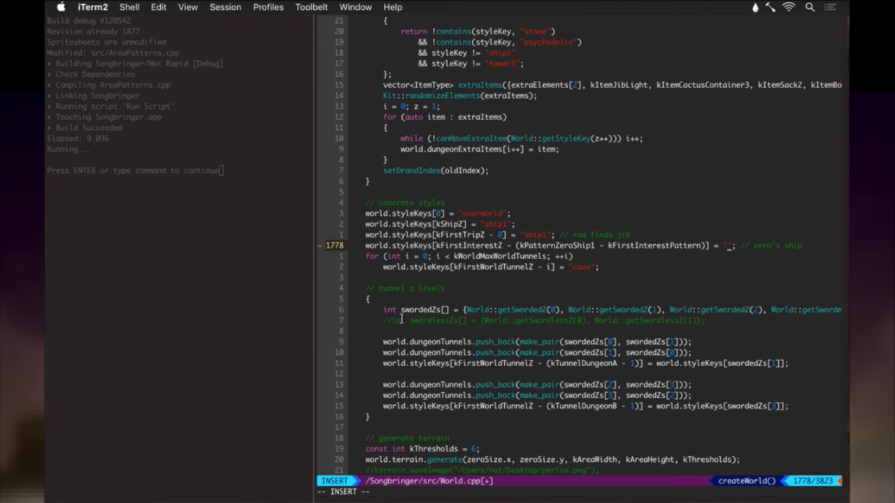
{"action": "type", "text": "psychedelic"}
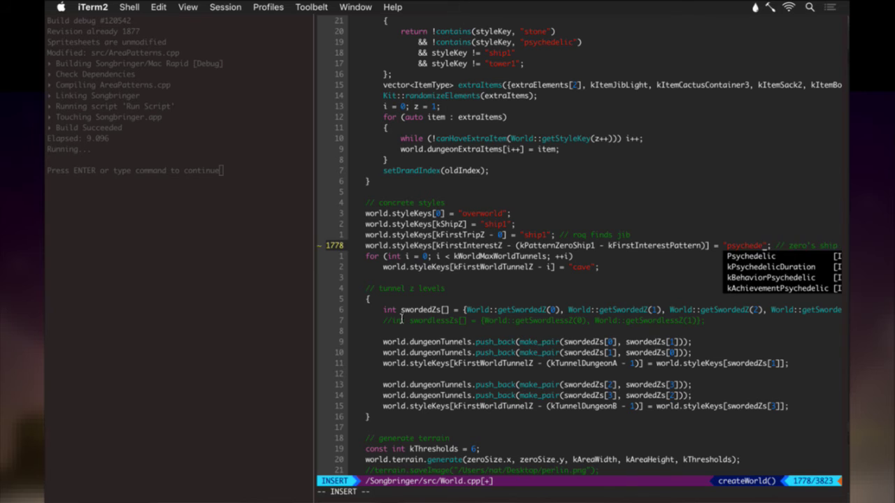
{"action": "type", "text": "1"}
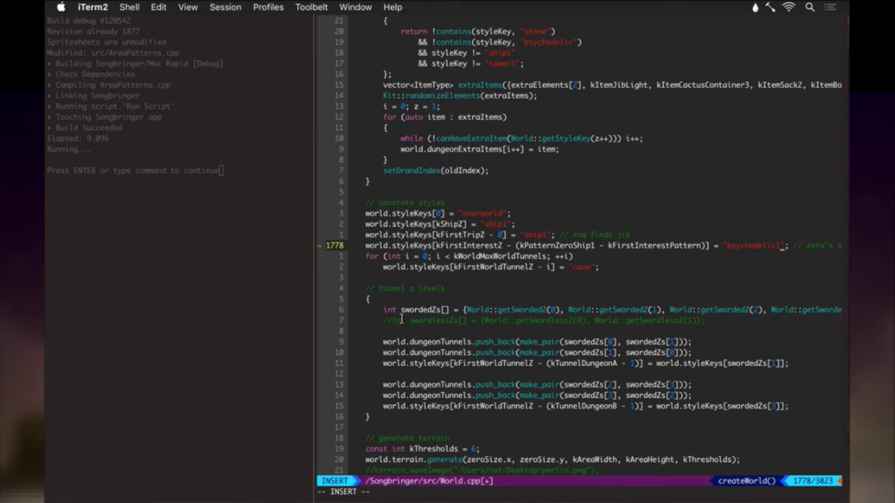
{"action": "key", "text": "BackSpace"}
{"action": "type", "text": "2"}
{"action": "key", "text": "Escape"}
{"action": "type", "text": ":w"}
{"action": "key", "text": "Return"}
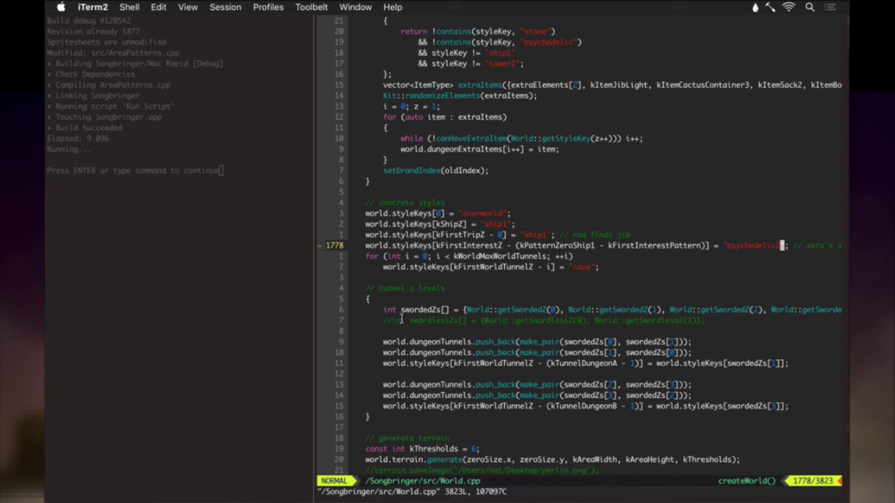
Build and run the game, try the Ren fight in the restyled room, and return to World.cpp.
{"action": "key", "text": "super+b"}
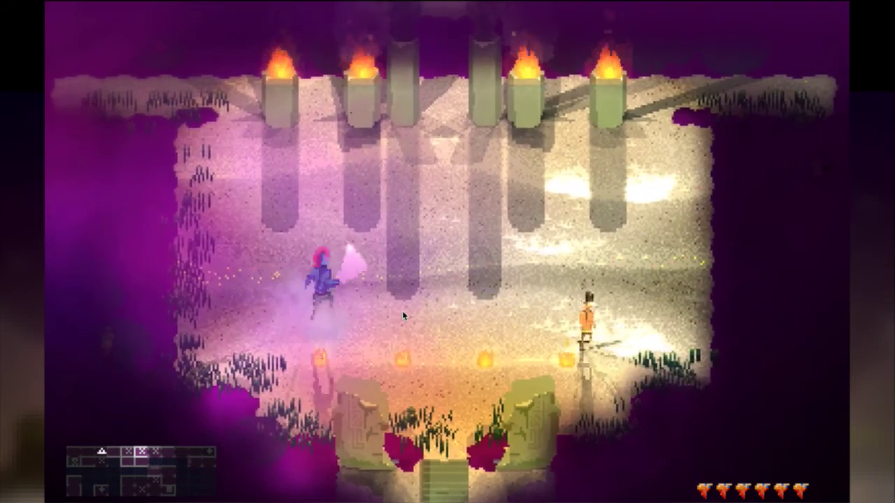
{"action": "key", "text": "space"}
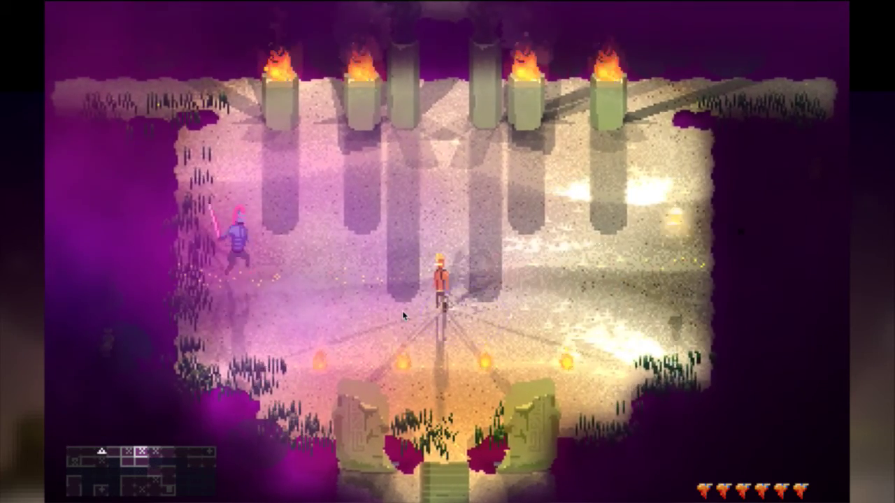
{"action": "key", "text": "space"}
{"action": "key", "text": "space"}
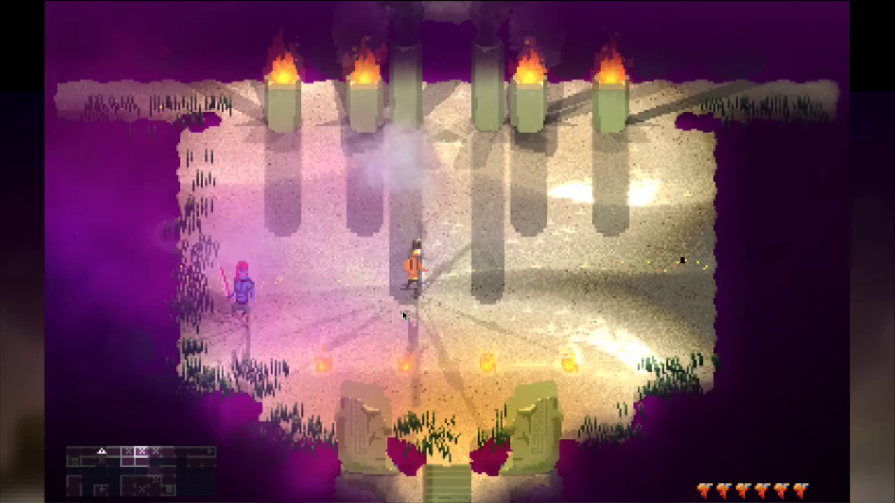
{"action": "key", "text": "space"}
{"action": "key", "text": "super+q"}
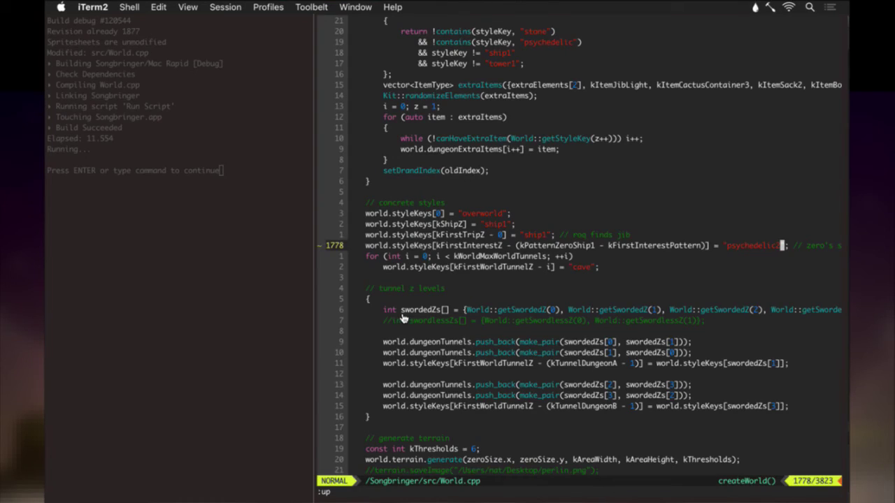
Run the game again and move the hero up from the room's entrance to examine the boss's starting position.
{"action": "key", "text": "Return"}
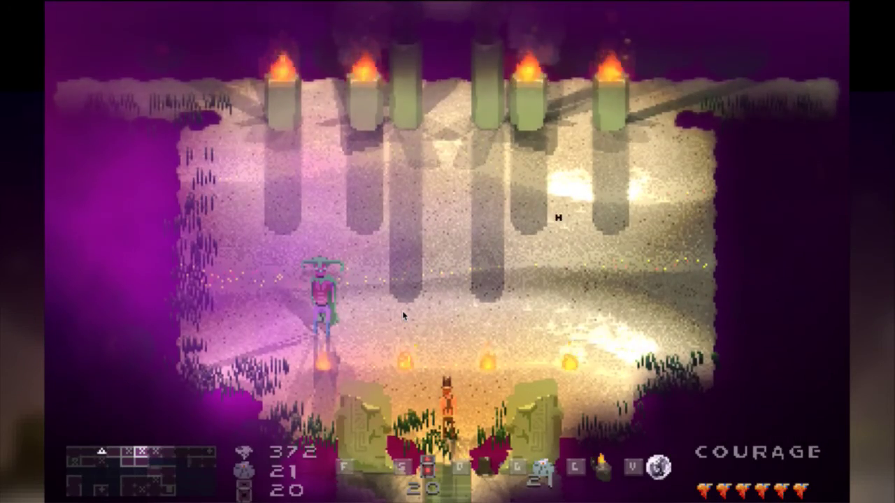
{"action": "key", "text": "w"}
{"action": "key", "text": "d"}
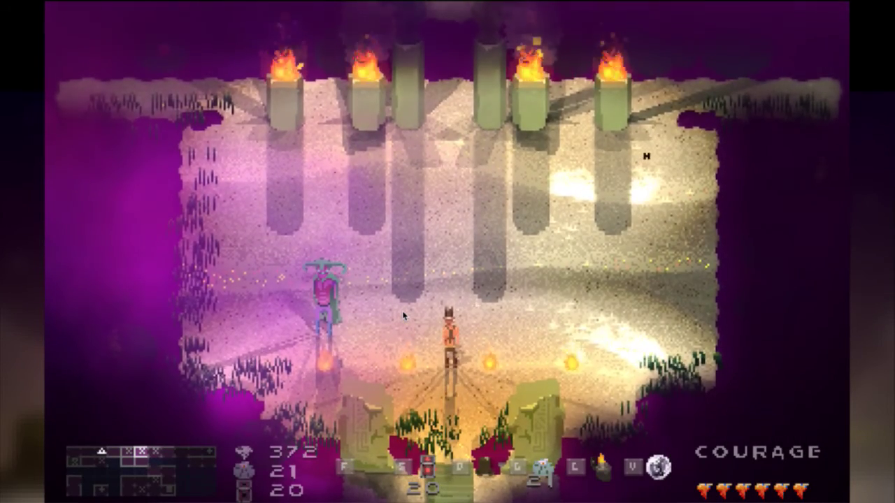
{"action": "key", "text": "d"}
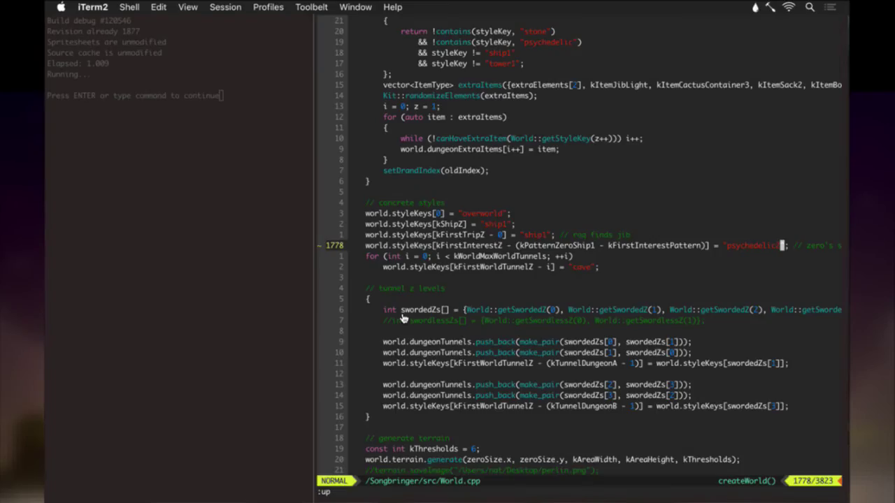
Search the tags for crai, open the Area::createAI overload with a V3f position in AreaCreation.cpp, and go to its boss placement branches.
{"action": "key", "text": "ctrl+t"}
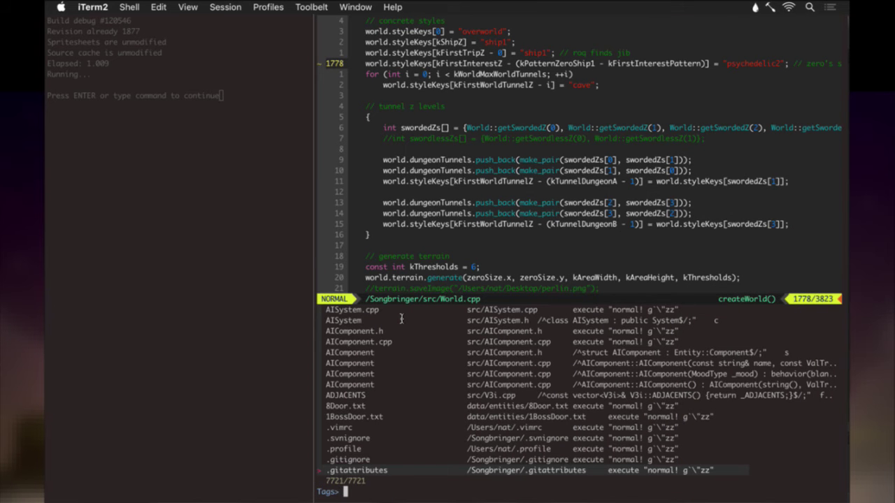
{"action": "type", "text": "ar"}
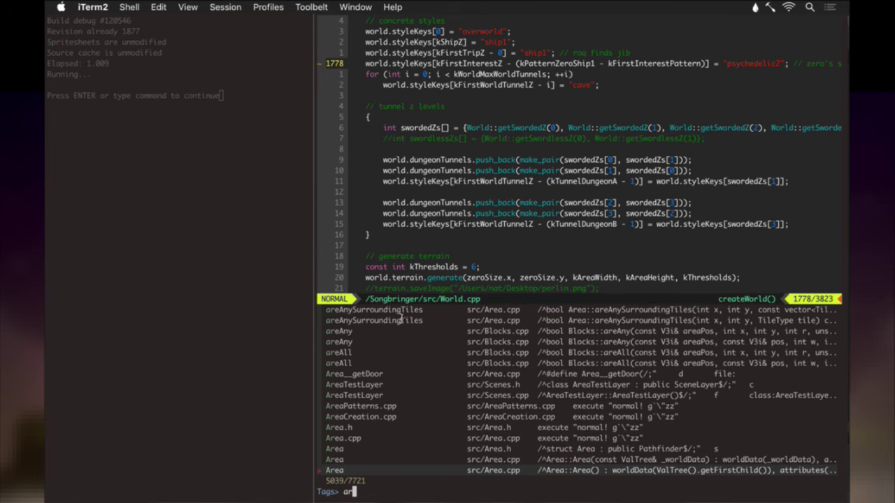
{"action": "key", "text": "BackSpace"}
{"action": "key", "text": "BackSpace"}
{"action": "type", "text": "crai"}
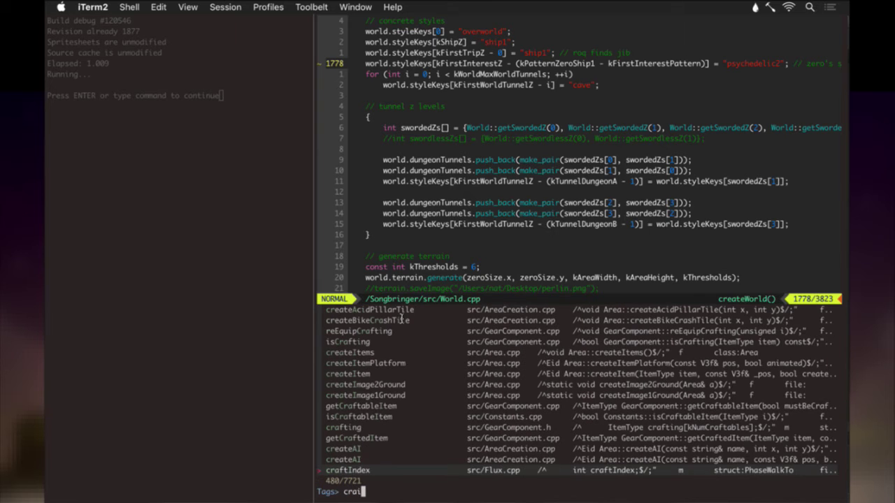
{"action": "key", "text": "Up"}
{"action": "key", "text": "Return"}
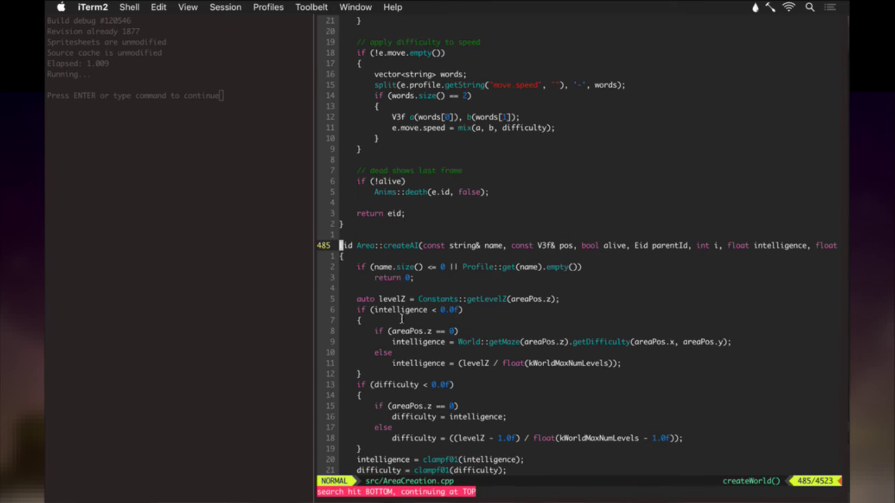
{"action": "scroll", "coordinate": [401, 319], "scroll_direction": "down", "scroll_amount": 20}
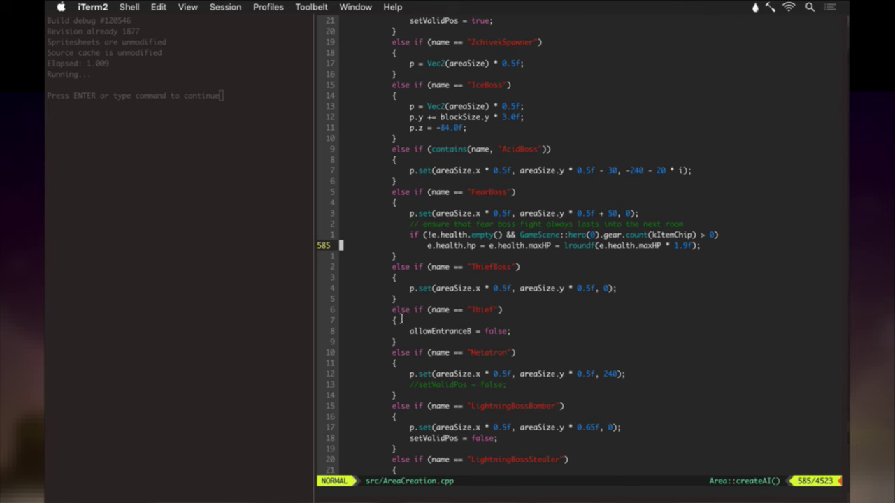
Copy the four-line ThiefBoss placement branch in Area::createAI.
{"action": "scroll", "coordinate": [401, 319], "scroll_direction": "down", "scroll_amount": 4}
{"action": "scroll", "coordinate": [401, 320], "scroll_direction": "up", "scroll_amount": 3}
{"action": "key", "text": "shift+v"}
{"action": "key", "text": "j"}
{"action": "key", "text": "j"}
{"action": "key", "text": "j"}
{"action": "key", "text": "y"}
Paste the copied branch between the Kiel and BlobBoss branches, change its name check to "Ren", and save AreaCreation.cpp.
{"action": "scroll", "coordinate": [401, 320], "scroll_direction": "down", "scroll_amount": 4}
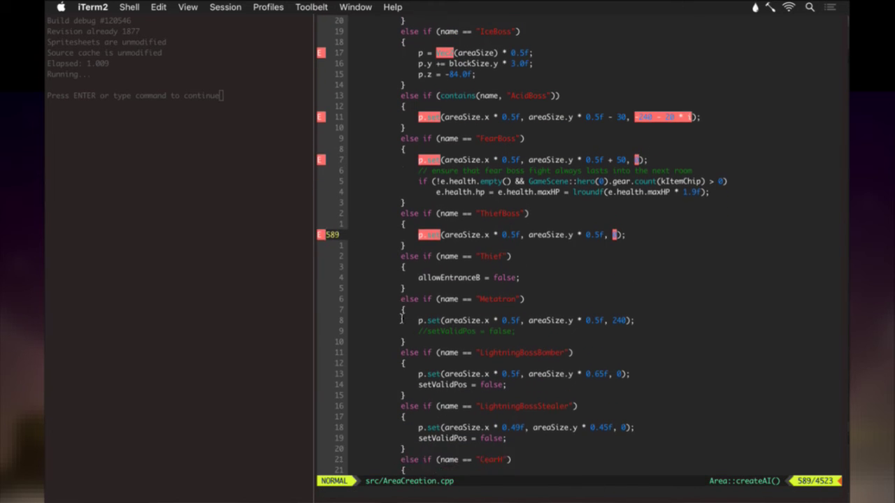
{"action": "scroll", "coordinate": [400, 320], "scroll_direction": "down", "scroll_amount": 5}
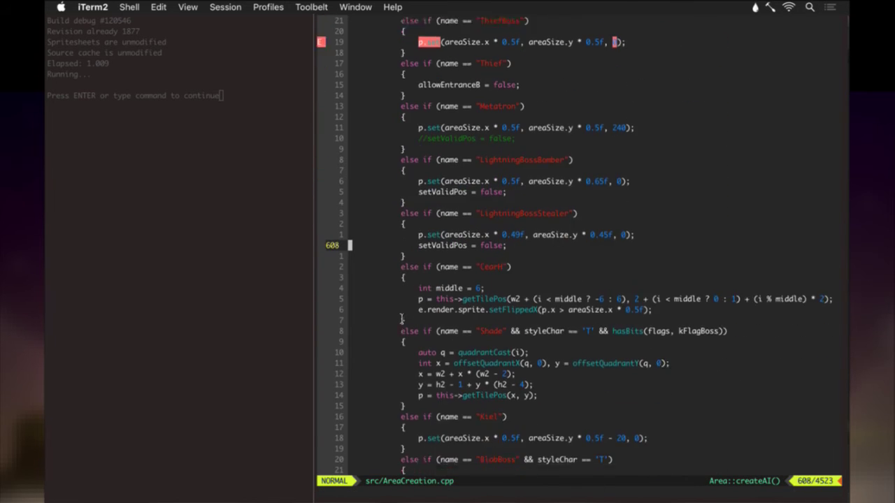
{"action": "scroll", "coordinate": [401, 320], "scroll_direction": "down", "scroll_amount": 5}
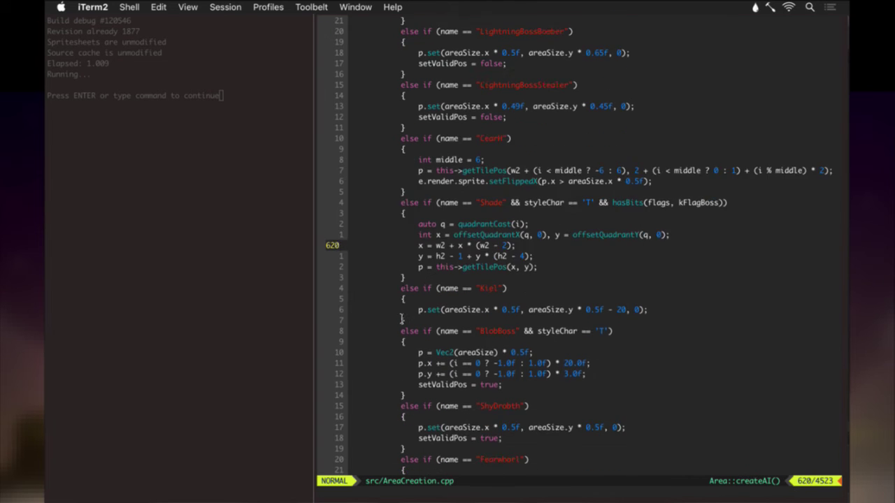
{"action": "key", "text": "P"}
{"action": "key", "text": "f"}
{"action": "key", "text": "parenleft"}
{"action": "key", "text": "f"}
{"action": "key", "text": "i"}
{"action": "key", "text": "h"}
{"action": "key", "text": "h"}
{"action": "key", "text": "c"}
{"action": "key", "text": "t"}
{"action": "key", "text": "quotedbl"}
{"action": "type", "text": "Ren"}
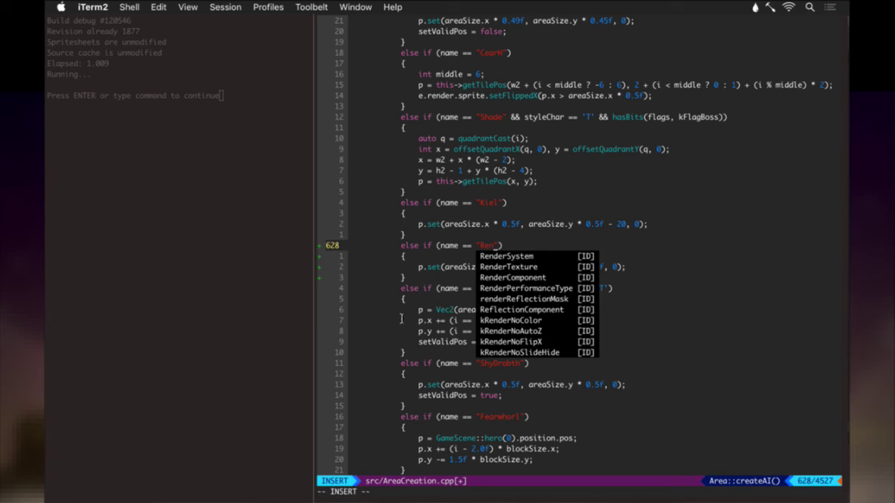
{"action": "key", "text": "Escape"}
{"action": "key", "text": "ctrl+s"}
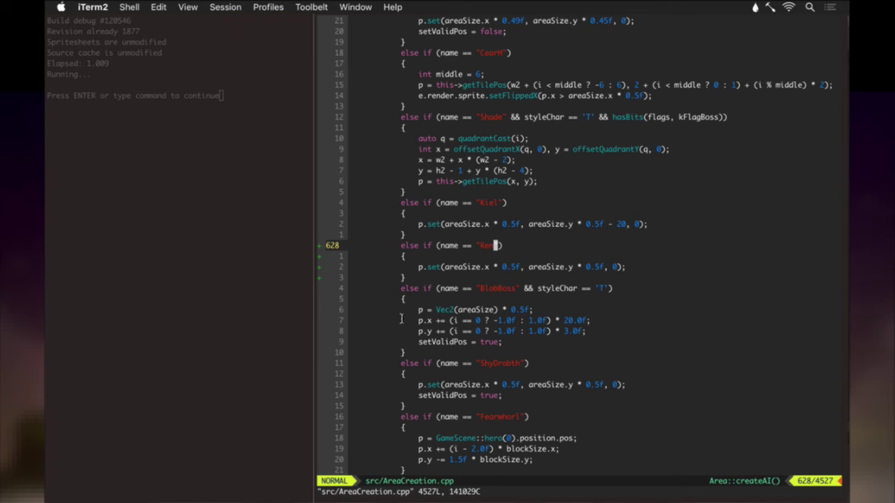
Go to the last argument of Ren's p.set call, run the game to check the boss's starting position, and return to the code.
{"action": "key", "text": "j"}
{"action": "key", "text": "j"}
{"action": "key", "text": "f"}
{"action": "key", "text": "a"}
{"action": "key", "text": "l"}
{"action": "key", "text": "l"}
{"action": "key", "text": "e"}
{"action": "key", "text": "w"}
{"action": "key", "text": "w"}
{"action": "key", "text": "t)"}
{"action": "type", "text": ":up"}
{"action": "key", "text": "Return"}
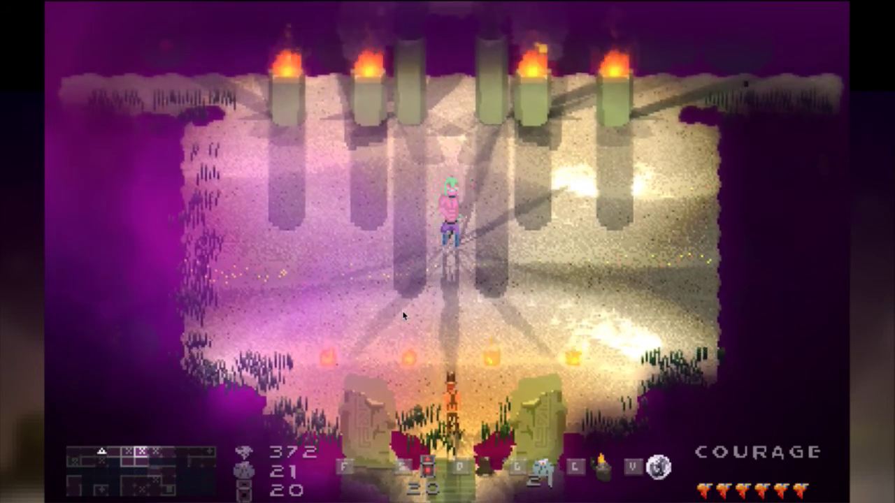
{"action": "key", "text": "super+Tab"}
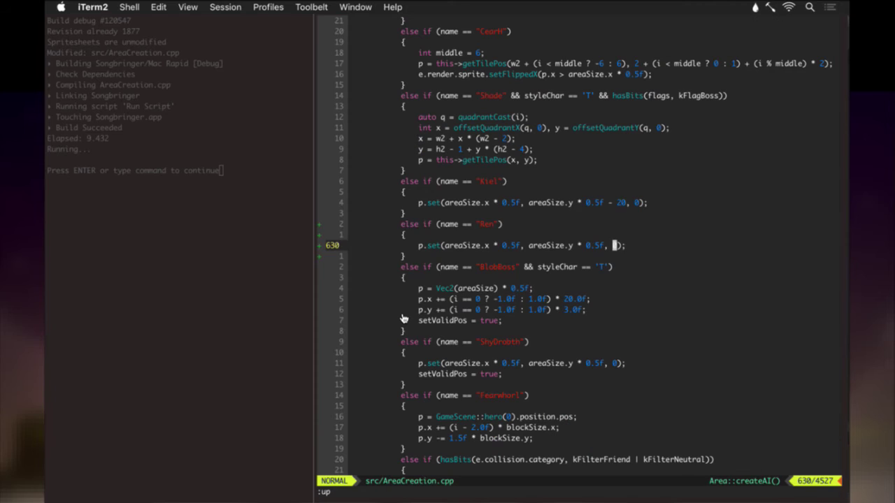
Switch to Photoshop, put RenIdleS.psd ahead of RenUnsheathSwordS.psd, and compare the two sprites.
{"action": "key", "text": "super+Tab"}
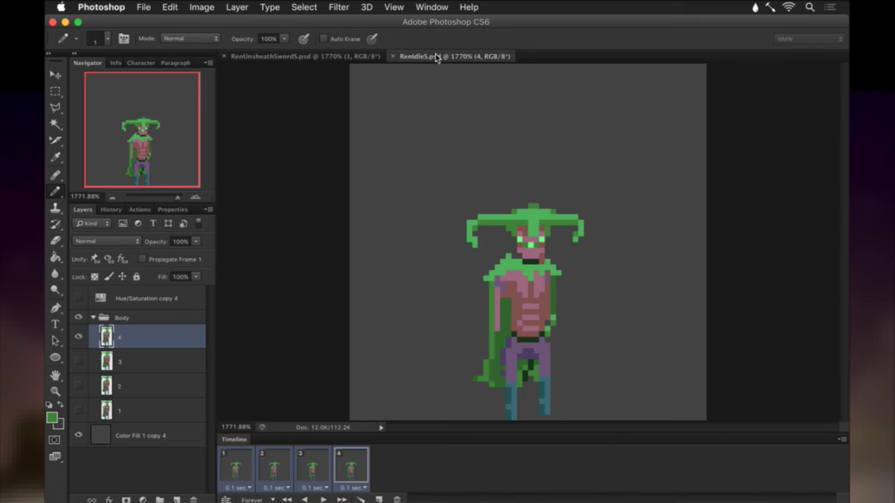
{"action": "left_click_drag", "start_coordinate": [318, 51], "coordinate": [251, 54]}
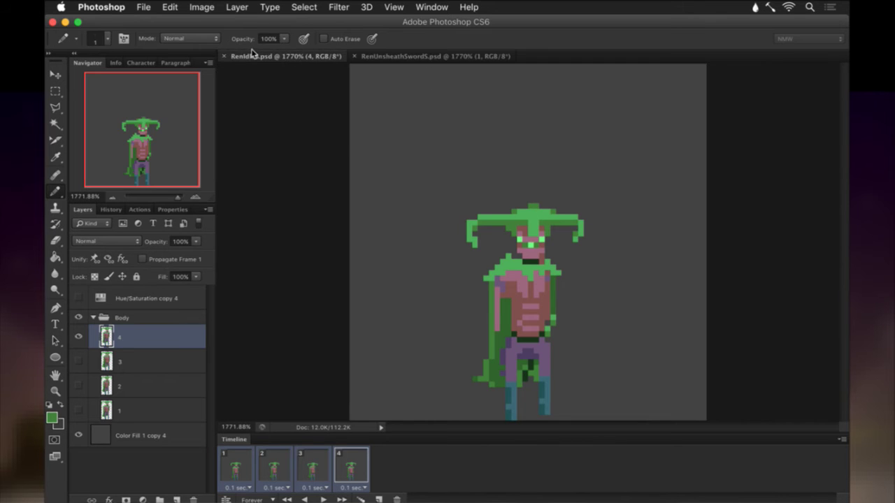
{"action": "left_click", "coordinate": [410, 56]}
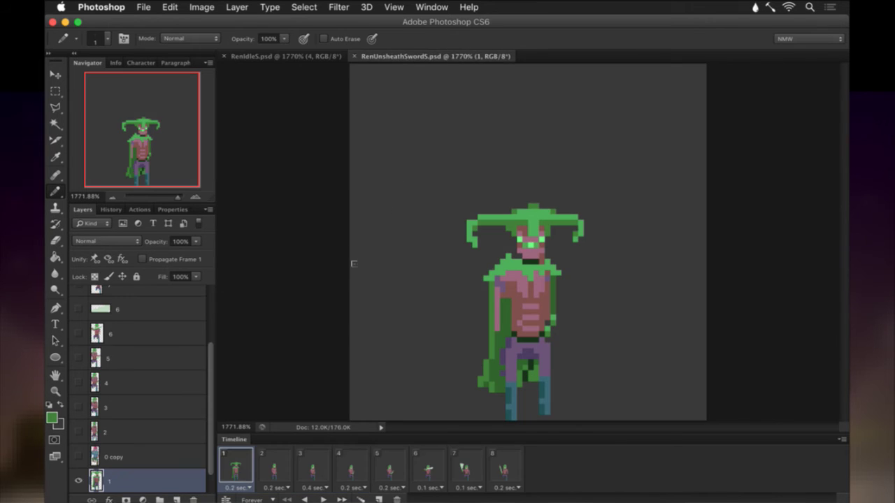
{"action": "left_click", "coordinate": [263, 465]}
{"action": "left_click", "coordinate": [239, 461]}
{"action": "left_click", "coordinate": [280, 56]}
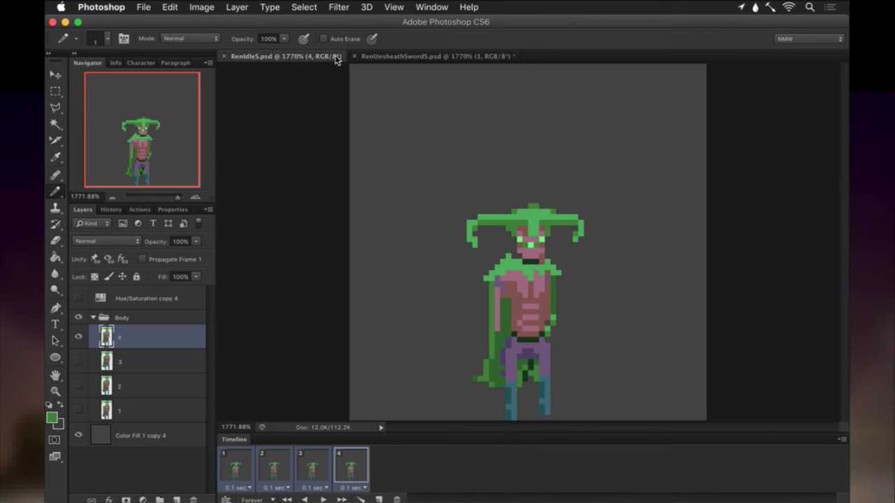
Sample a colour from Ren's face in frame 1 of RenUnsheathSwordS.psd, return to the Pencil tool, and save the file.
{"action": "left_click", "coordinate": [385, 58]}
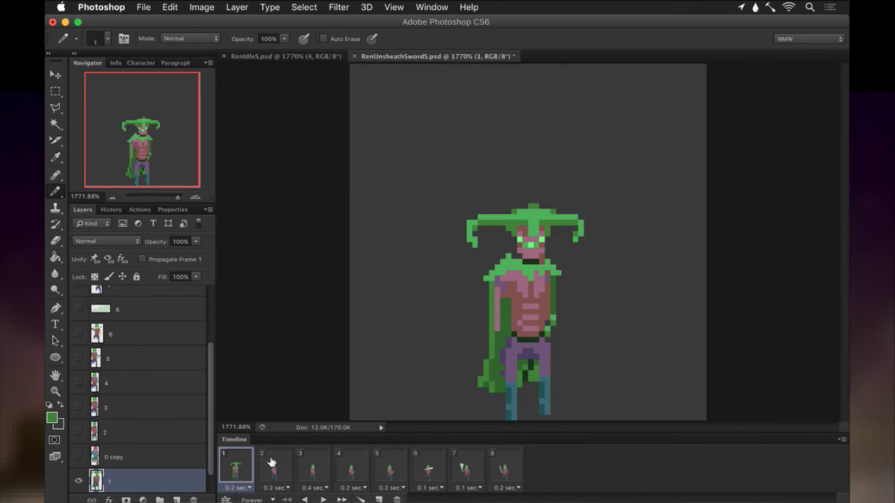
{"action": "key", "text": "i"}
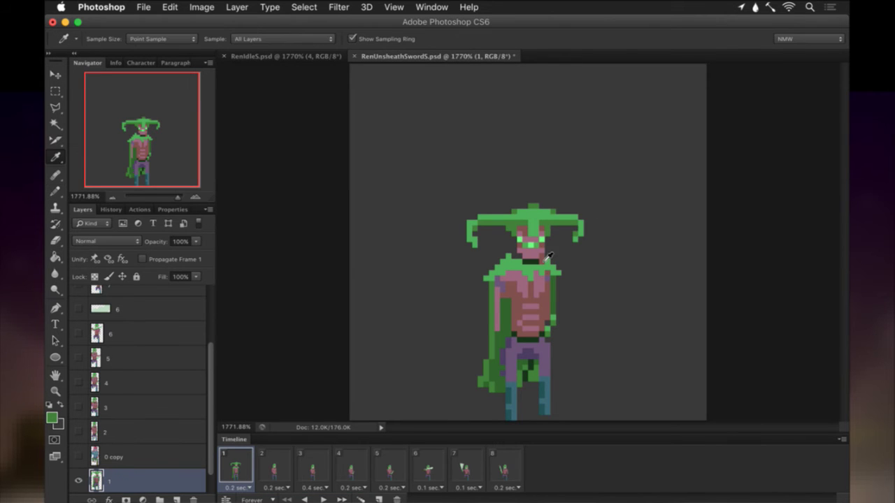
{"action": "left_click", "coordinate": [519, 232]}
{"action": "key", "text": "b"}
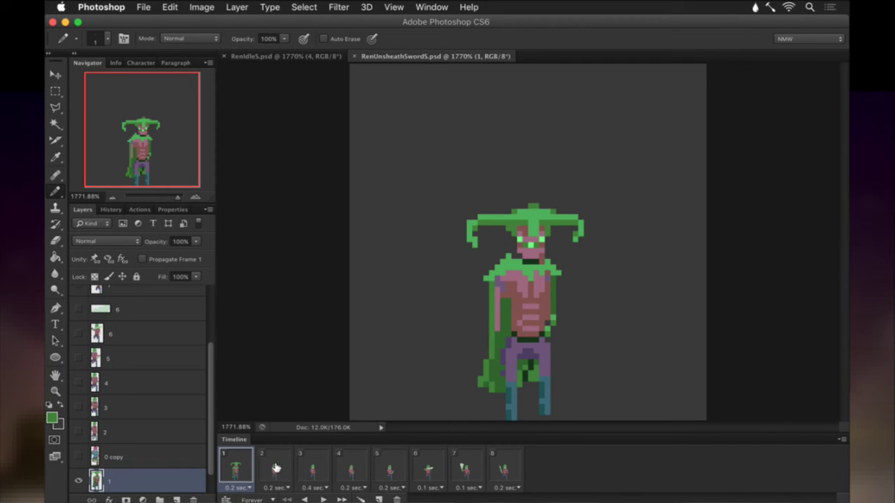
Compare frames 1 and 2, select Ren's body above the boots on layer 2, move it up one pixel, and deselect.
{"action": "left_click", "coordinate": [275, 468]}
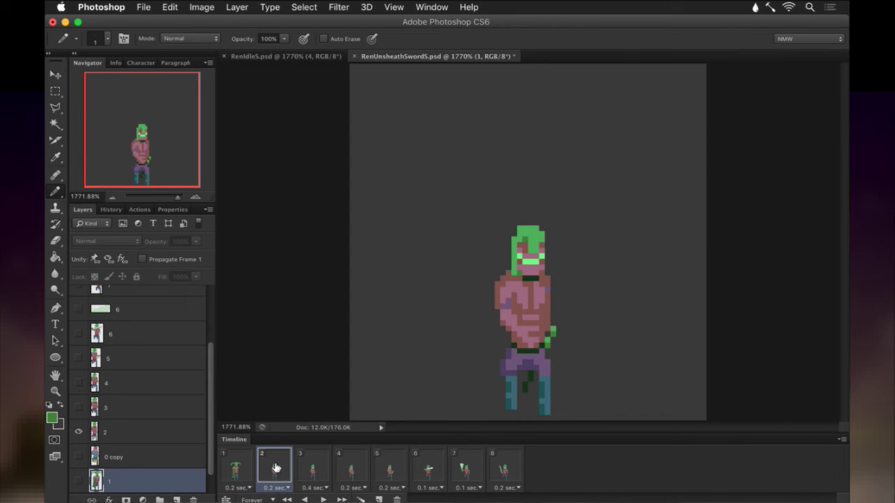
{"action": "left_click", "coordinate": [239, 471]}
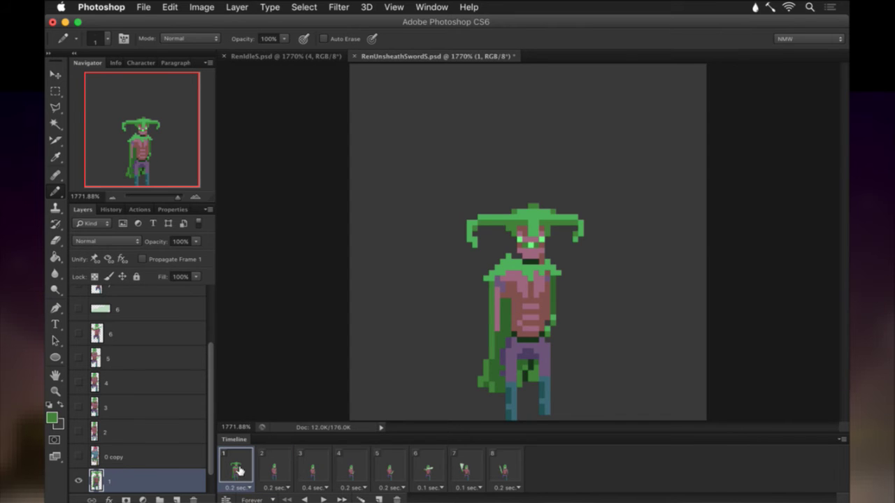
{"action": "left_click", "coordinate": [271, 470]}
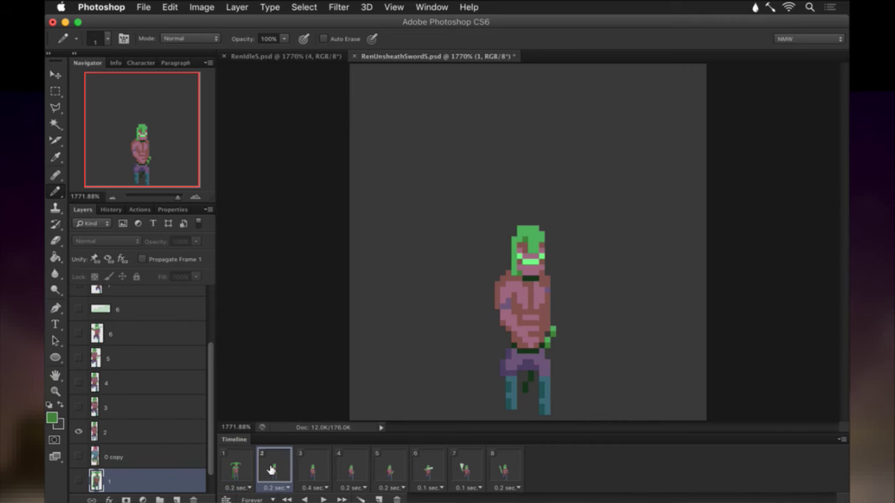
{"action": "left_click", "coordinate": [242, 472]}
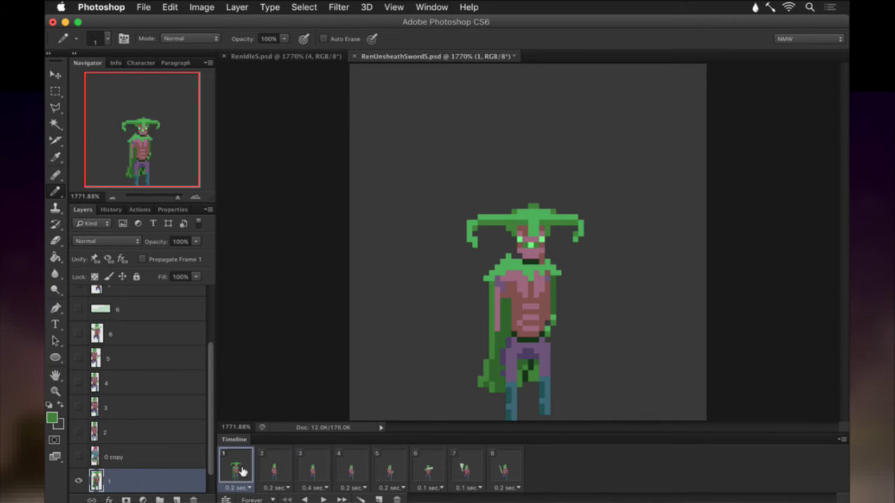
{"action": "left_click", "coordinate": [270, 468]}
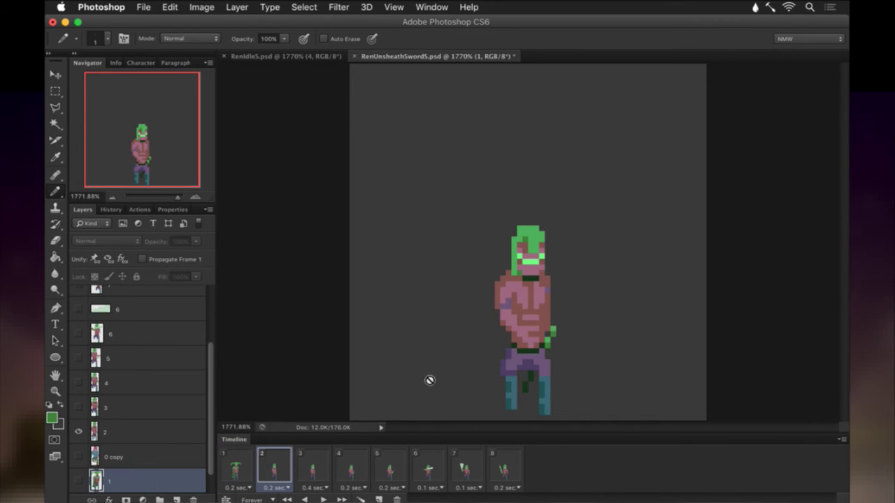
{"action": "key", "text": "m"}
{"action": "left_click_drag", "start_coordinate": [450, 186], "coordinate": [569, 376]}
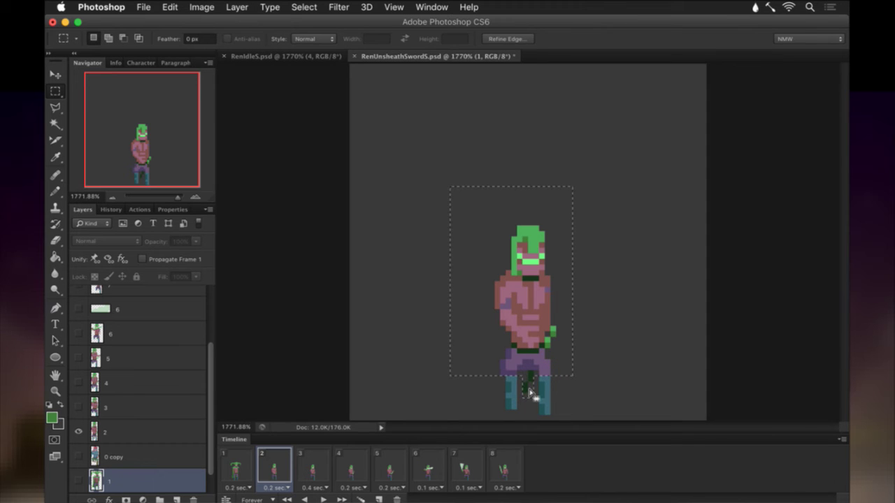
{"action": "key", "text": "v"}
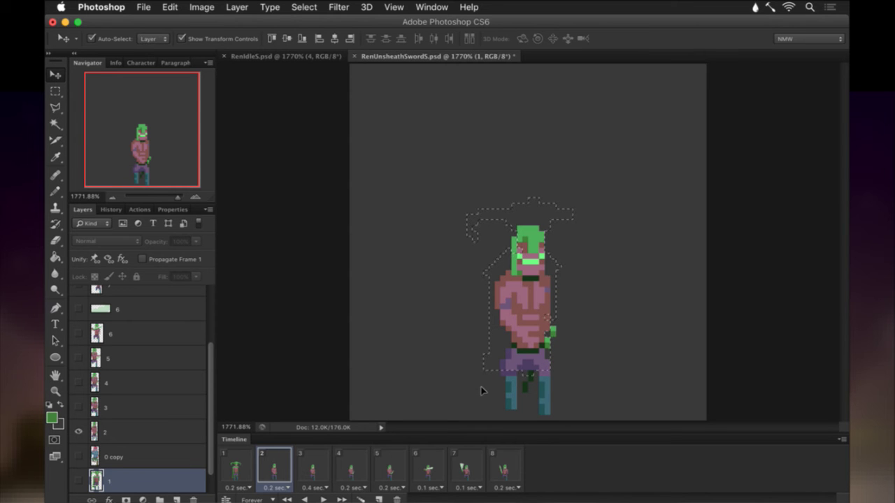
{"action": "key", "text": "super+z"}
{"action": "left_click", "coordinate": [160, 426]}
{"action": "key", "text": "super+z"}
{"action": "key", "text": "m"}
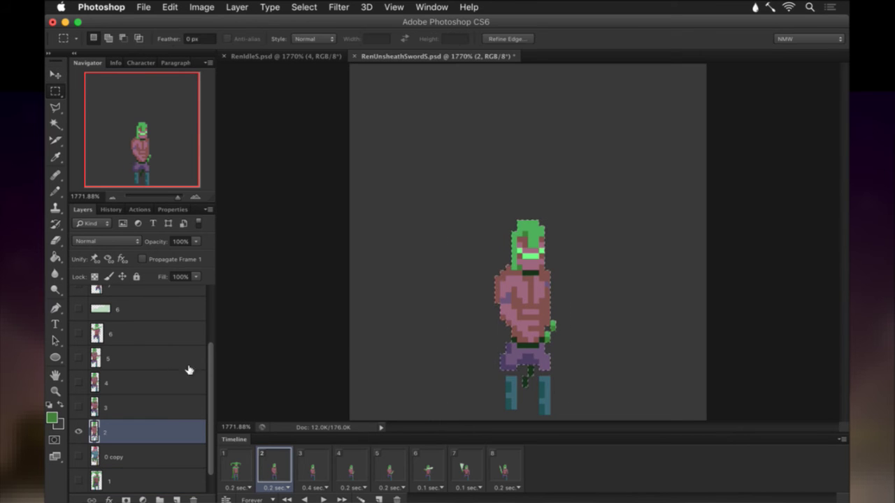
{"action": "left_click", "coordinate": [479, 361]}
Sample the trousers' dark purple and pencil shading just above the boots on layer 1 in frame 1, saving RenUnsheathSwordS.psd.
{"action": "left_click", "coordinate": [234, 470]}
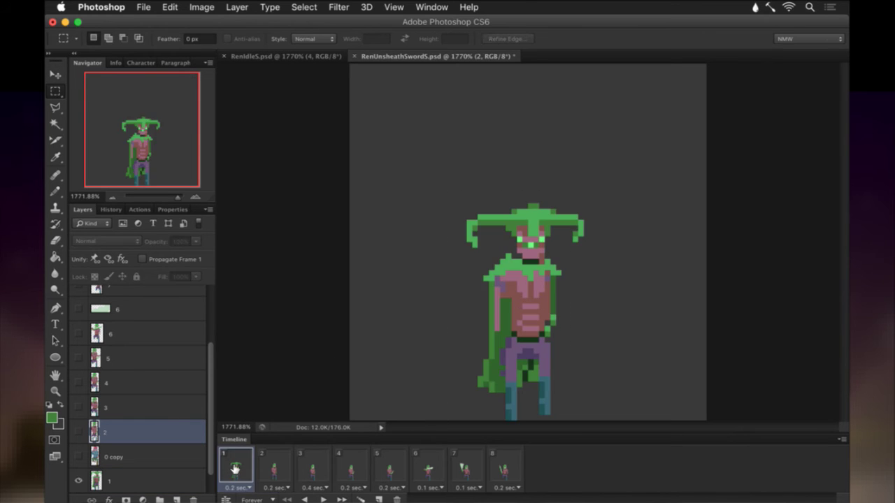
{"action": "left_click", "coordinate": [271, 468]}
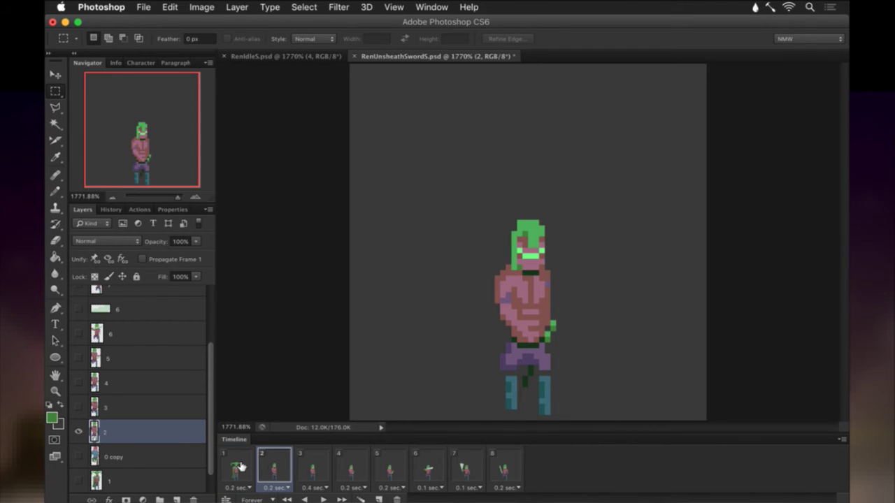
{"action": "left_click", "coordinate": [240, 467]}
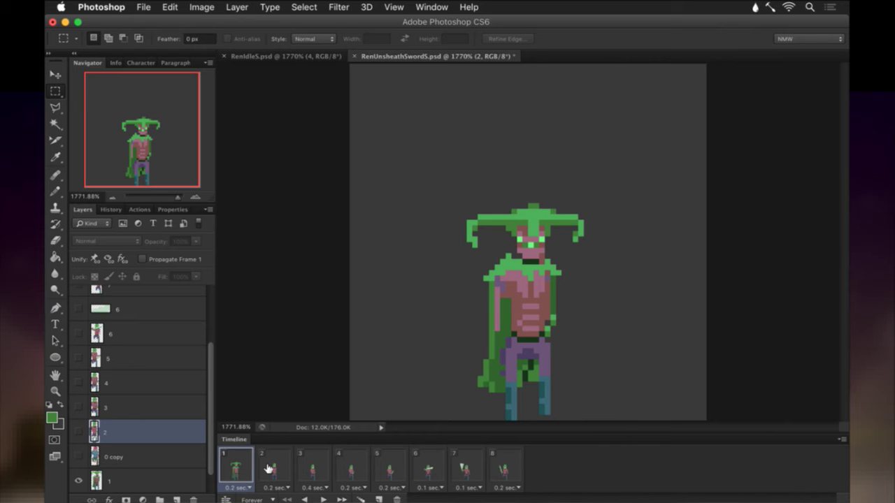
{"action": "left_click", "coordinate": [97, 479]}
{"action": "key", "text": "i"}
{"action": "left_click", "coordinate": [509, 363]}
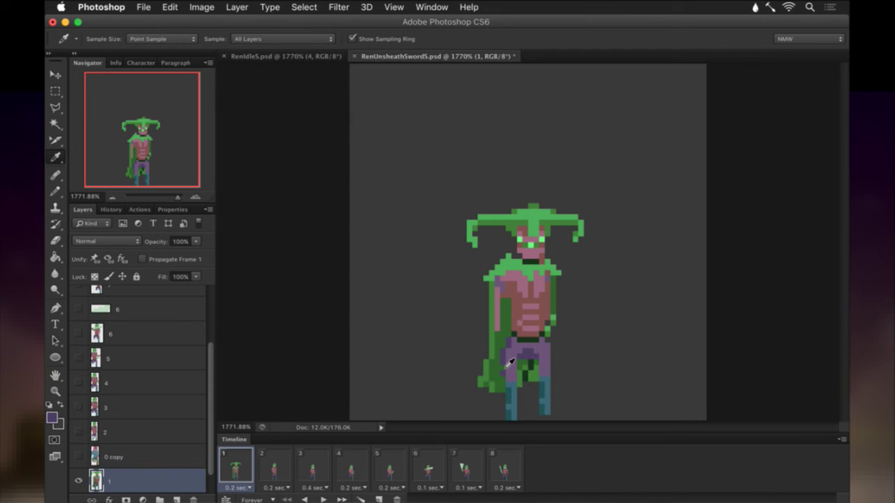
{"action": "key", "text": "b"}
{"action": "left_click_drag", "start_coordinate": [509, 390], "coordinate": [513, 390]}
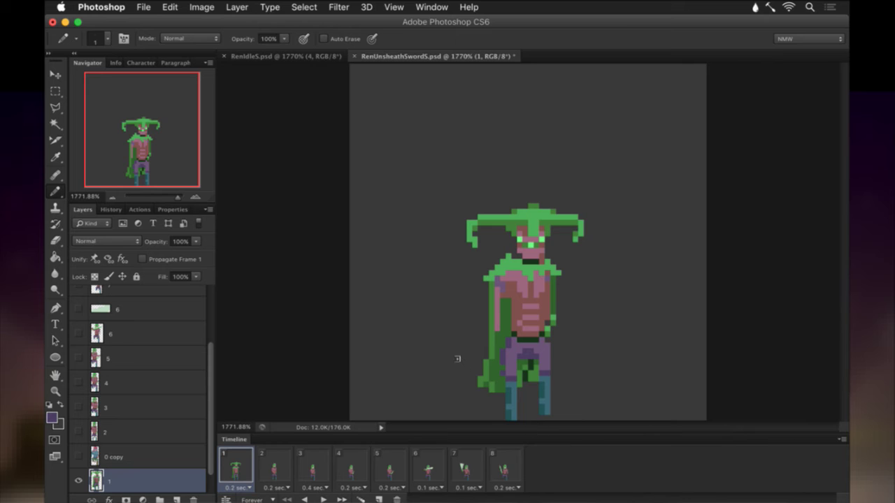
Pencil the same dark purple shading above the boots on layer 1 in the first frame of RenIdleS.psd.
{"action": "left_click", "coordinate": [280, 56]}
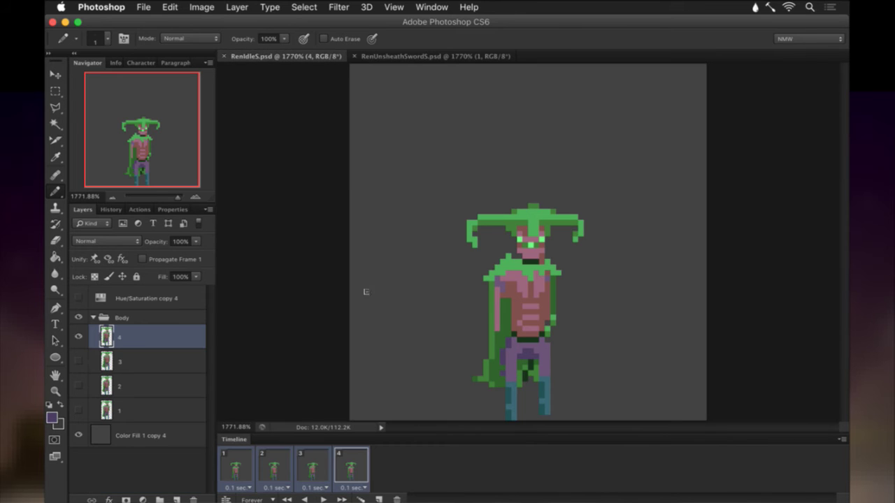
{"action": "left_click", "coordinate": [232, 454]}
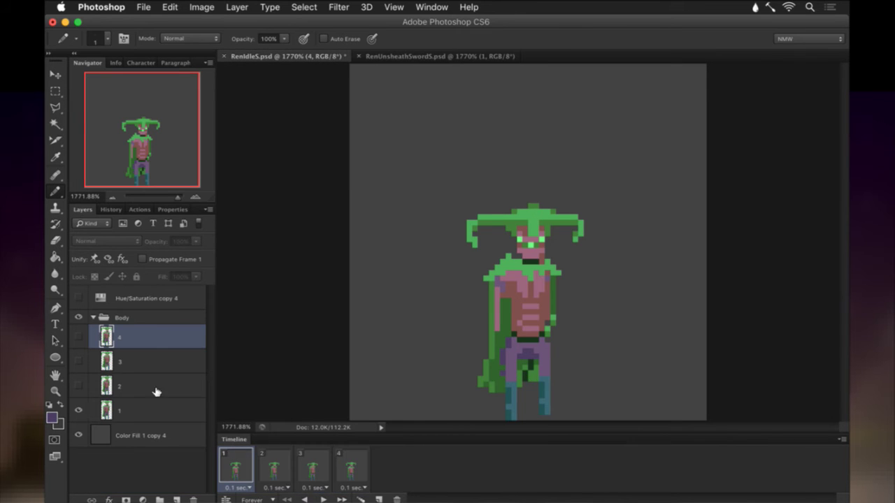
{"action": "left_click", "coordinate": [105, 413]}
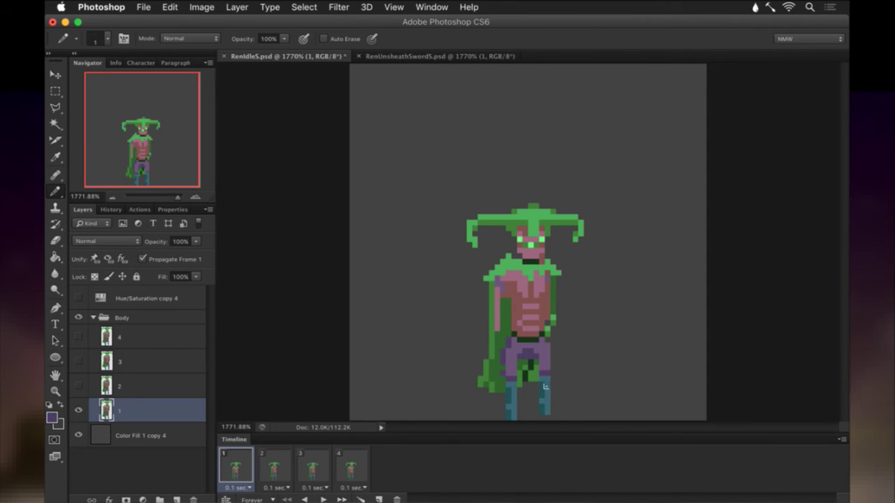
Pencil the dark purple shading above the boots on layer 2 in frame 2 of RenIdleS.psd, comparing it with frame 1.
{"action": "left_click", "coordinate": [274, 470]}
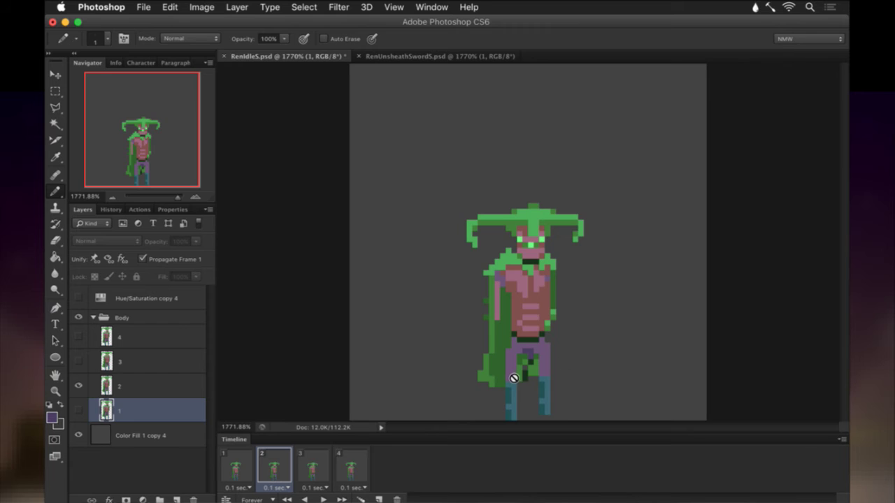
{"action": "left_click", "coordinate": [144, 388]}
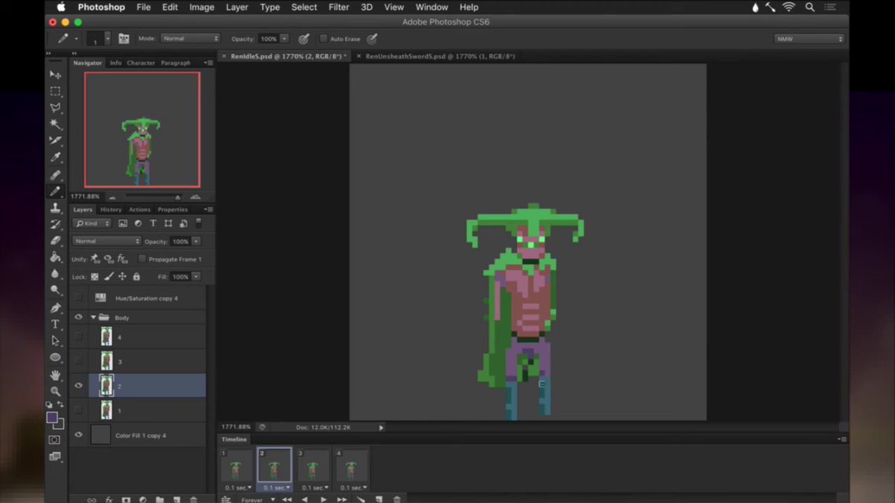
{"action": "left_click", "coordinate": [230, 472]}
{"action": "left_click", "coordinate": [265, 468]}
{"action": "left_click", "coordinate": [236, 469]}
{"action": "left_click", "coordinate": [272, 462]}
{"action": "left_click", "coordinate": [242, 461]}
{"action": "left_click", "coordinate": [274, 465]}
{"action": "left_click", "coordinate": [244, 467]}
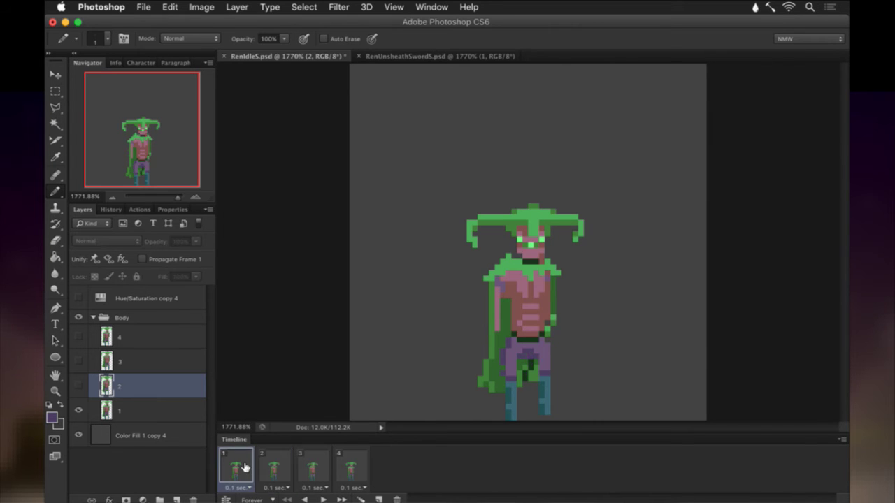
Sample the cape's green, repaint the cape between the legs on layer 2 in frame 2, and trim its lower edge with the Eraser.
{"action": "left_click", "coordinate": [269, 464]}
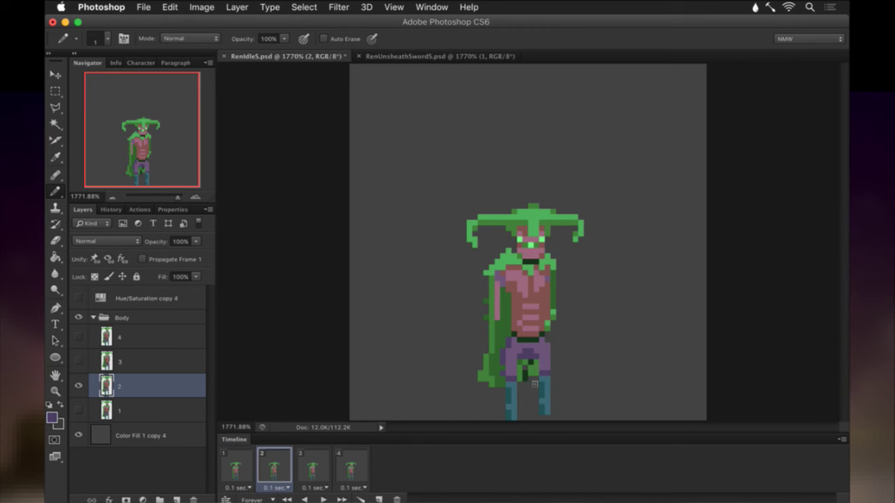
{"action": "key", "text": "i"}
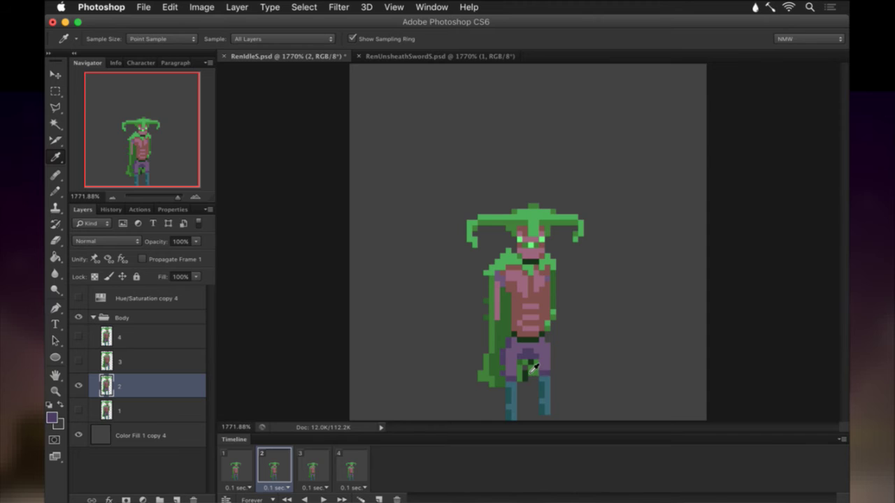
{"action": "left_click", "coordinate": [537, 379]}
{"action": "key", "text": "b"}
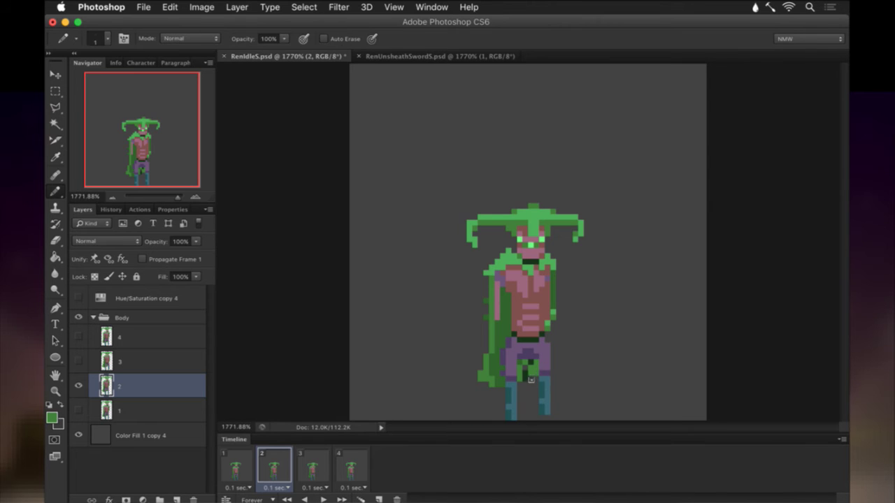
{"action": "left_click", "coordinate": [532, 376], "text": "alt"}
{"action": "left_click", "coordinate": [537, 381], "text": "alt"}
{"action": "key", "text": "e"}
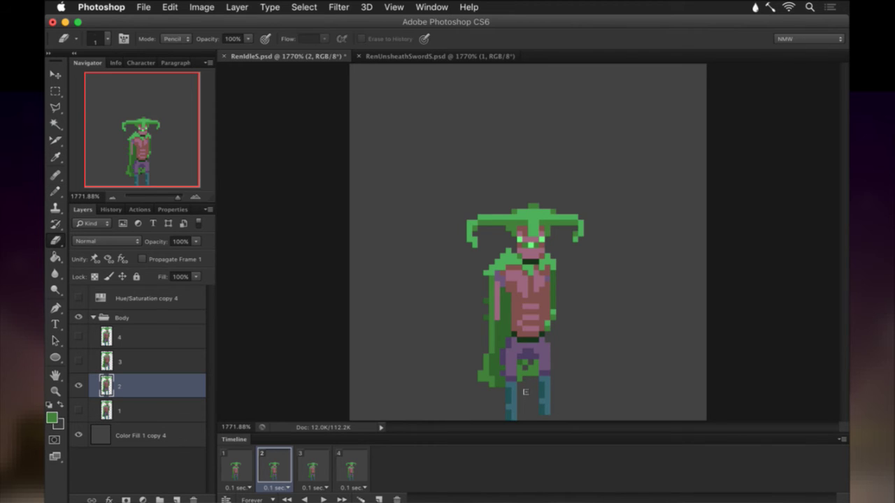
{"action": "left_click", "coordinate": [234, 468]}
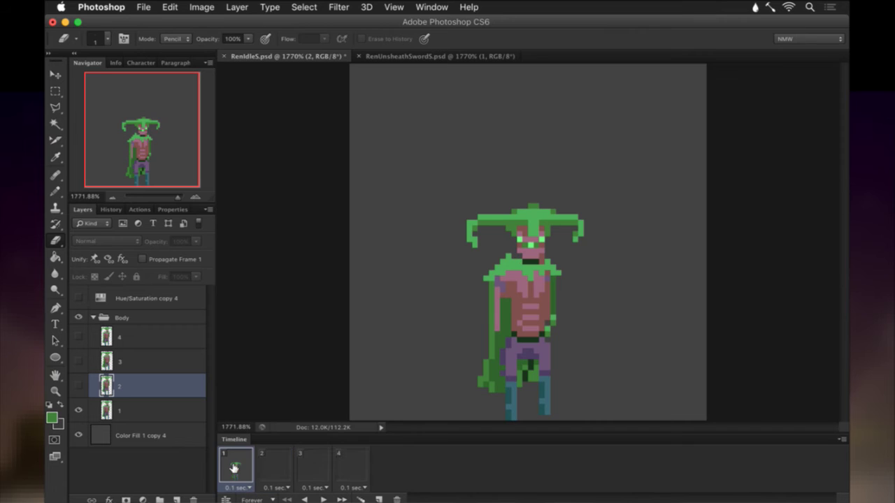
{"action": "left_click", "coordinate": [273, 465]}
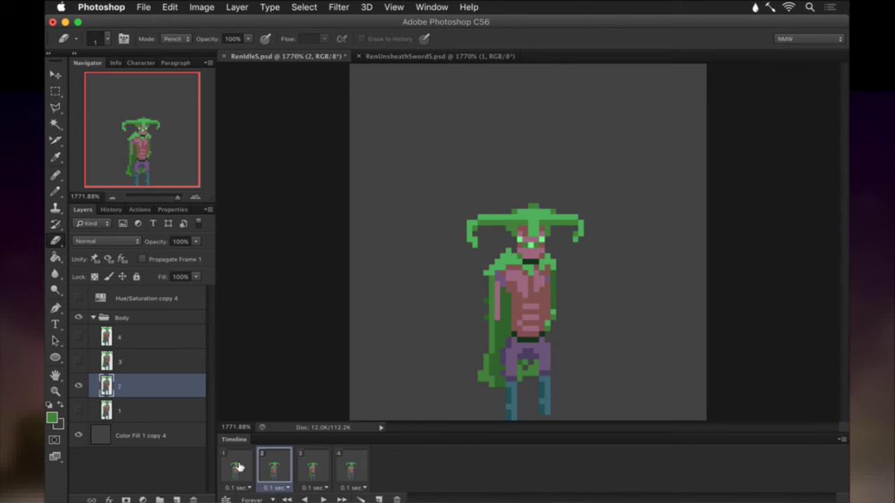
Sample the dark green between the legs in frame 1 and pencil it onto layer 2 in frame 2.
{"action": "left_click", "coordinate": [237, 466]}
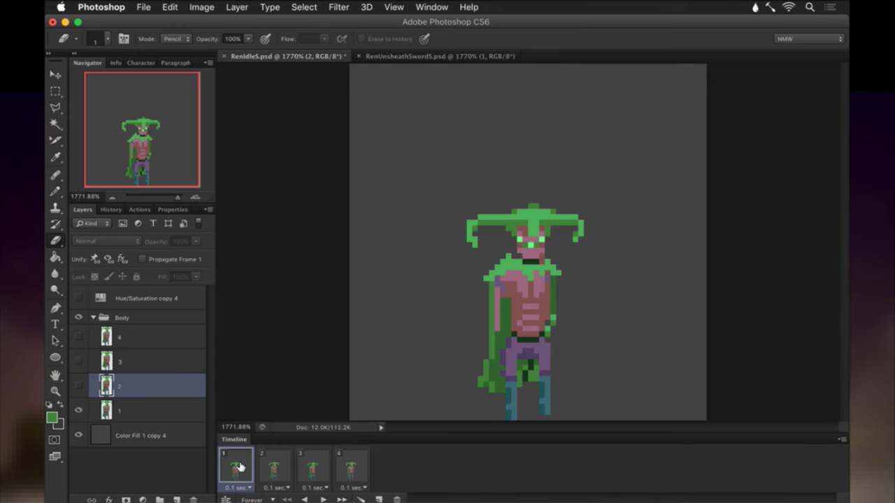
{"action": "left_click", "coordinate": [162, 408]}
{"action": "key", "text": "i"}
{"action": "left_click", "coordinate": [530, 374]}
{"action": "left_click", "coordinate": [284, 465]}
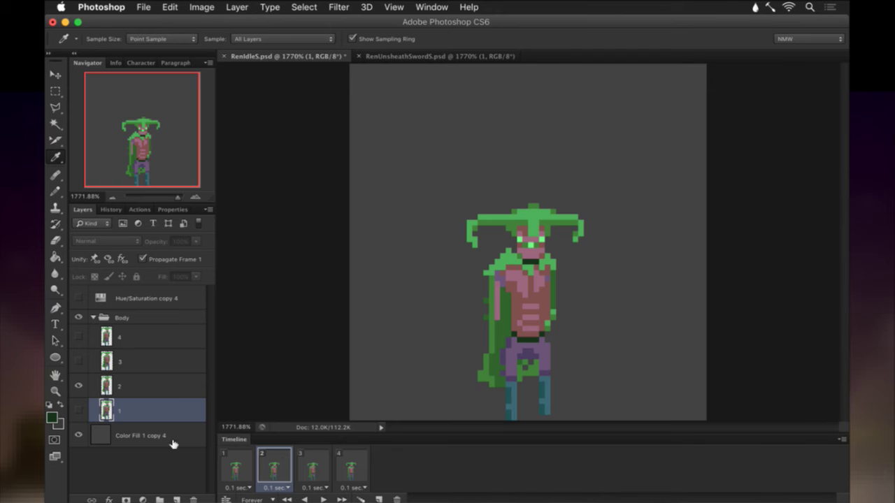
{"action": "left_click", "coordinate": [128, 387]}
{"action": "key", "text": "b"}
{"action": "left_click", "coordinate": [525, 368]}
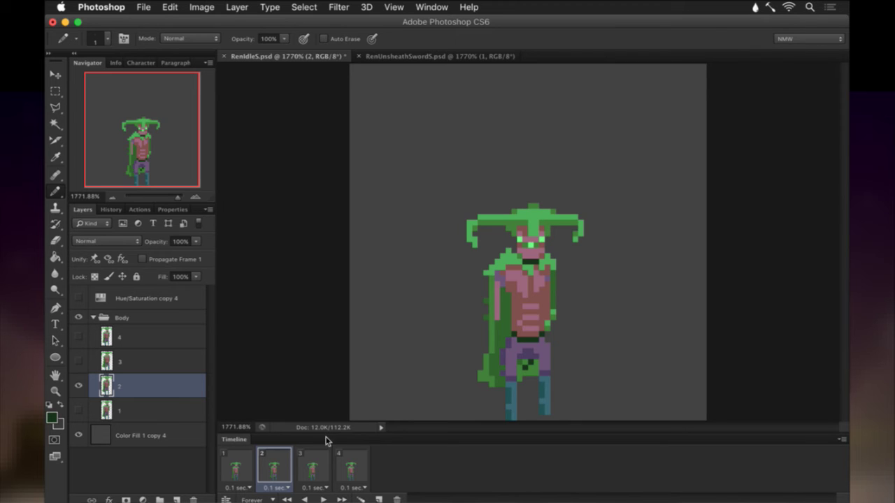
Compare frames 1 to 3, and touch up the green and dark green pixels between the legs on layer 2 in frame 2.
{"action": "left_click", "coordinate": [246, 461]}
{"action": "left_click", "coordinate": [267, 462]}
{"action": "left_click", "coordinate": [305, 467]}
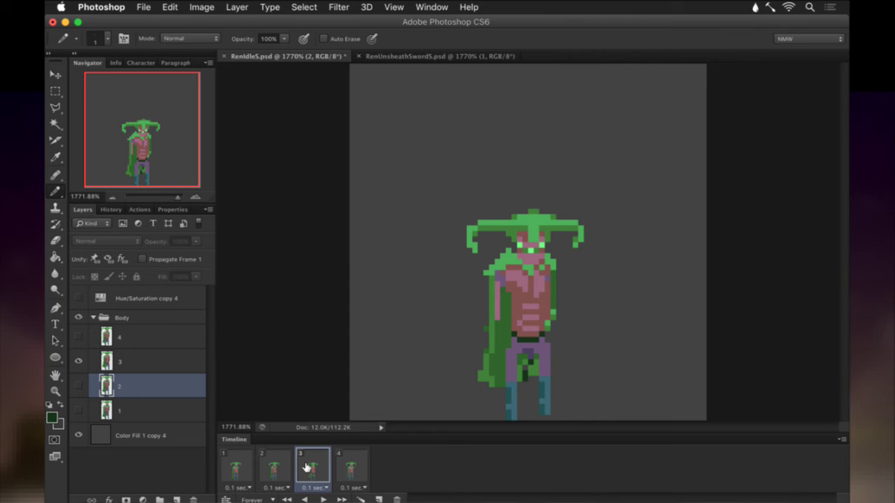
{"action": "left_click", "coordinate": [277, 465]}
{"action": "left_click", "coordinate": [222, 461]}
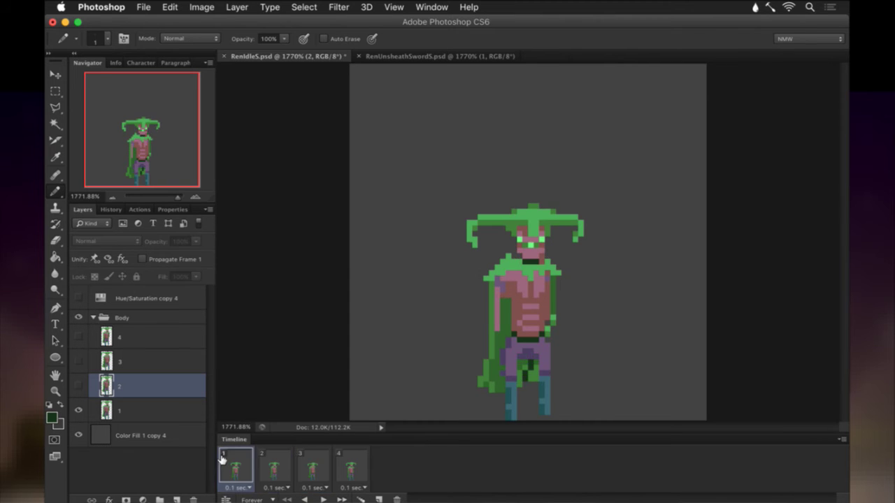
{"action": "left_click", "coordinate": [271, 465]}
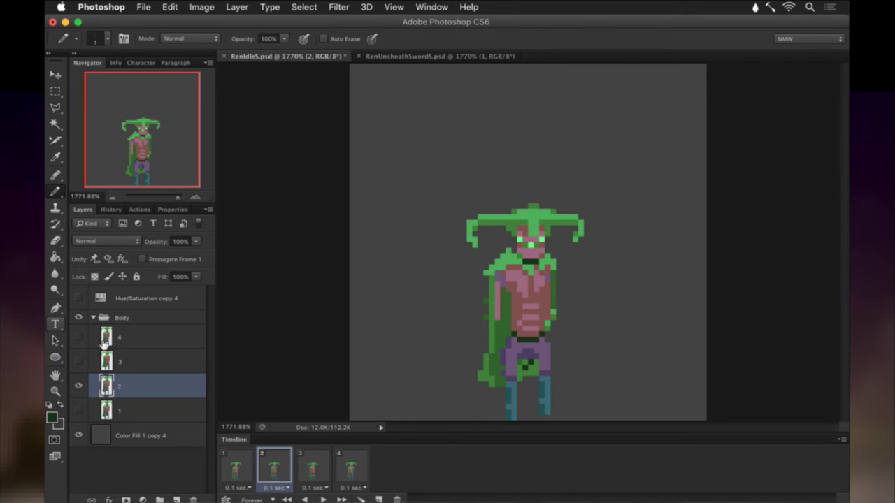
{"action": "left_click", "coordinate": [525, 375], "text": "alt"}
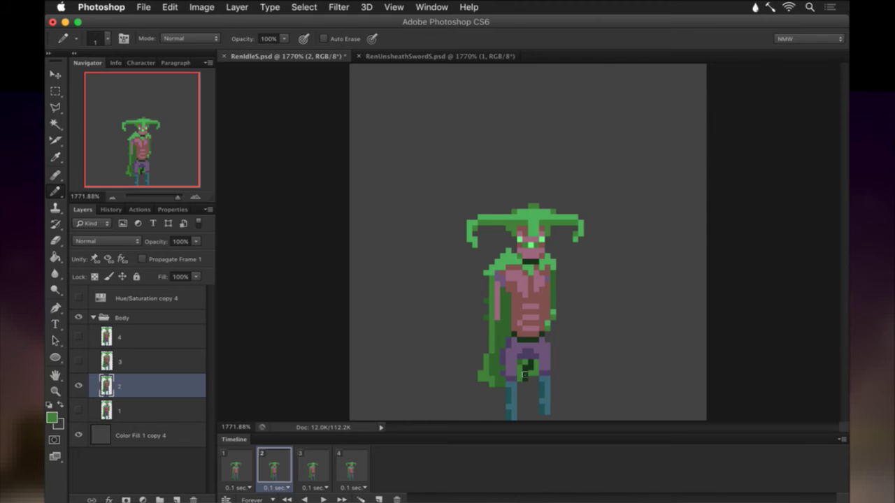
Compare the first three frames, sample the trousers' dark purple, and pencil shading above the boots on layer 3 in frame 3.
{"action": "left_click", "coordinate": [233, 467]}
{"action": "left_click", "coordinate": [265, 463]}
{"action": "left_click", "coordinate": [316, 469]}
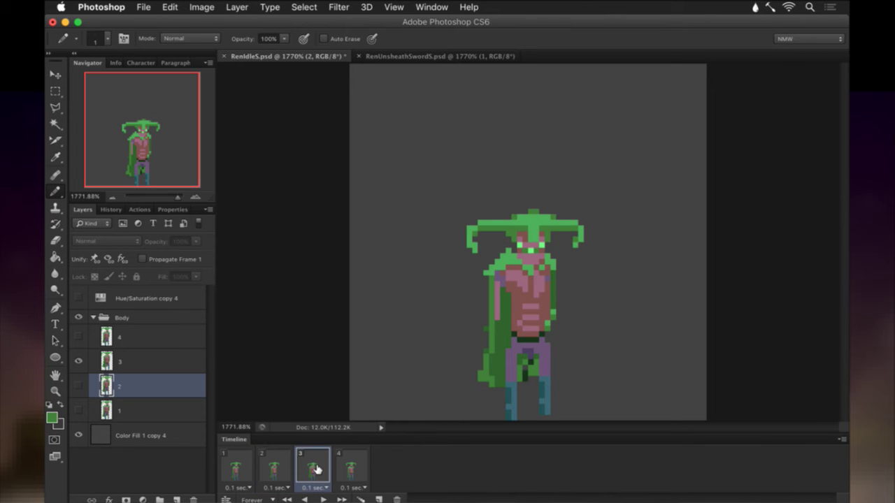
{"action": "left_click", "coordinate": [282, 469]}
{"action": "left_click", "coordinate": [311, 465]}
{"action": "left_click", "coordinate": [145, 361]}
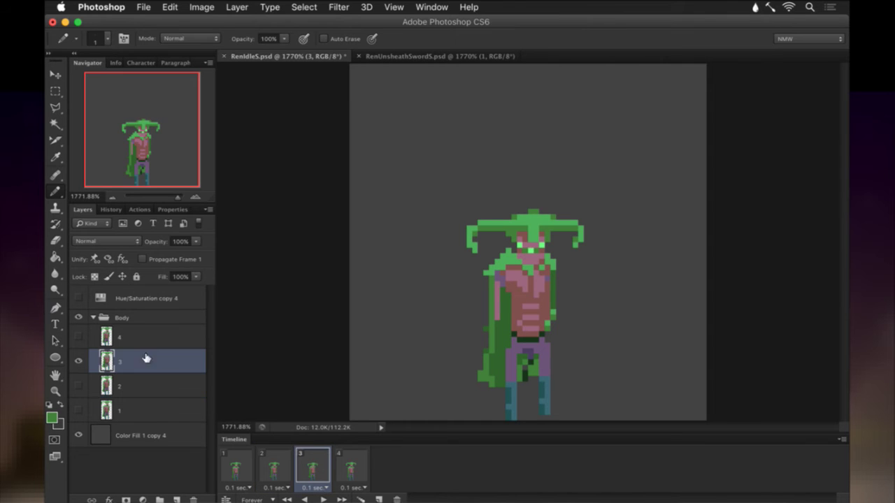
{"action": "key", "text": "i"}
{"action": "left_click", "coordinate": [534, 355]}
{"action": "key", "text": "b"}
{"action": "key", "text": "e"}
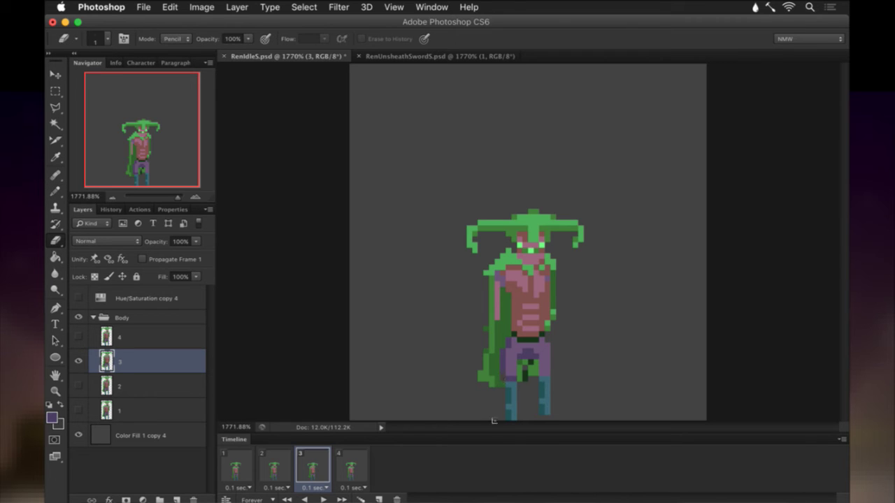
Repaint the cape's greens beside and between the legs on layer 3 in frame 3, checking the result against the other frames.
{"action": "key", "text": "b"}
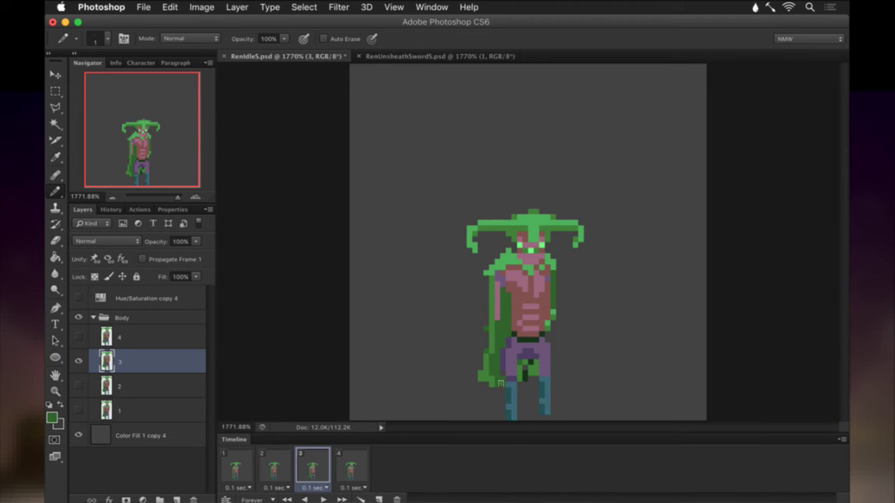
{"action": "left_click", "coordinate": [502, 383], "text": "alt"}
{"action": "left_click", "coordinate": [525, 373], "text": "alt"}
{"action": "left_click", "coordinate": [529, 380], "text": "alt"}
{"action": "left_click", "coordinate": [360, 458]}
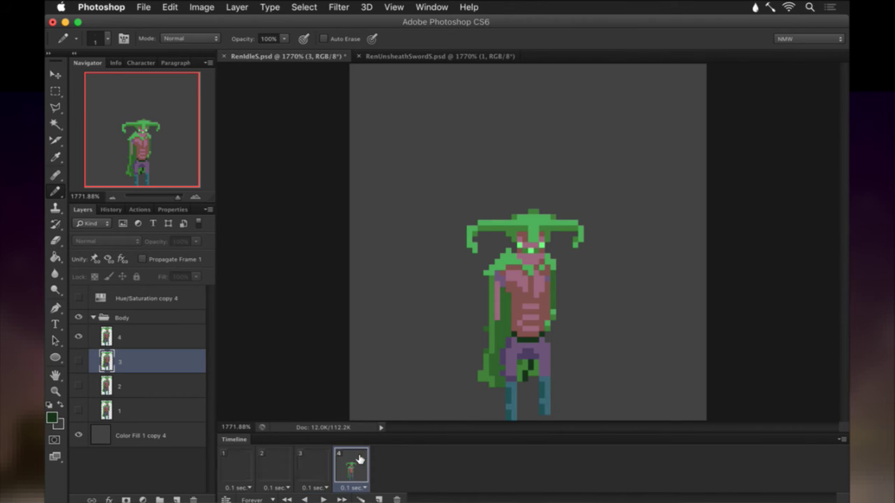
{"action": "left_click", "coordinate": [321, 458]}
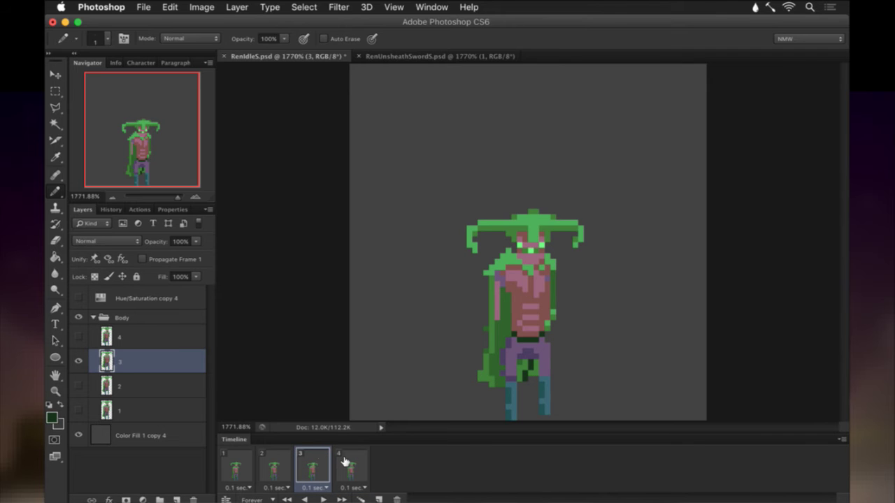
{"action": "left_click", "coordinate": [343, 461]}
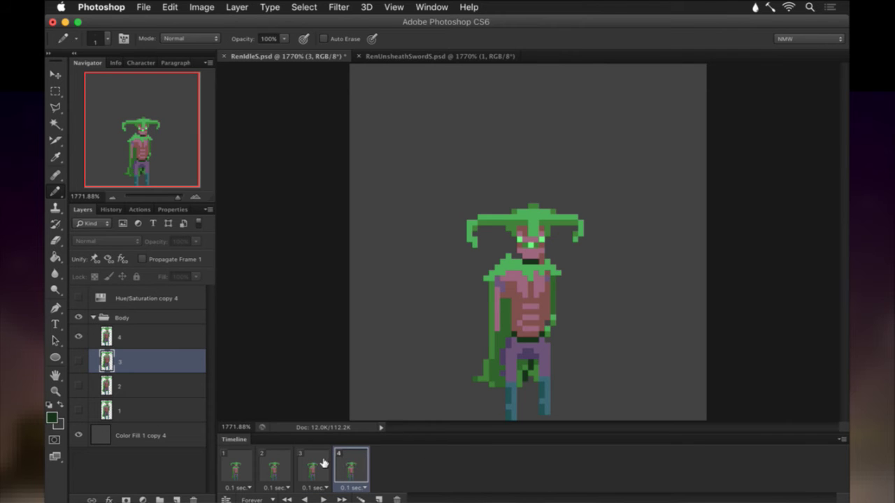
{"action": "left_click", "coordinate": [323, 464]}
{"action": "left_click", "coordinate": [278, 468]}
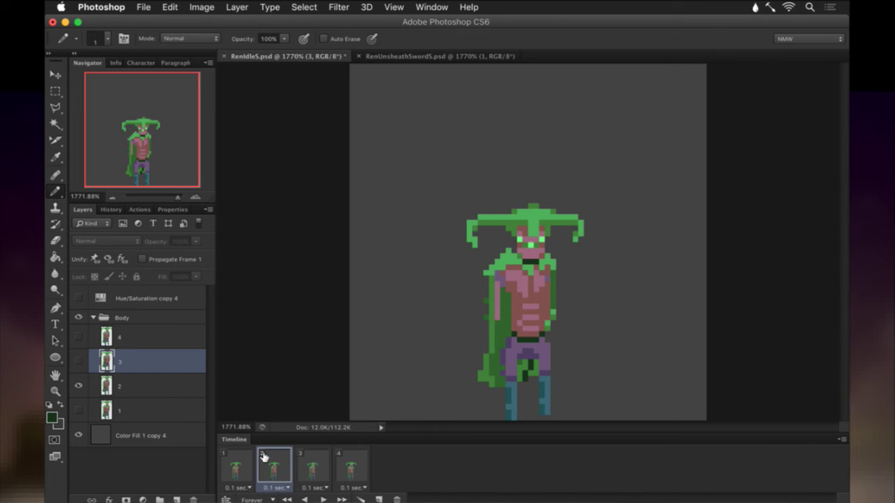
{"action": "left_click", "coordinate": [246, 464]}
Sample the trousers' dark purple from frame 3 and pencil shading above the boots on layer 4 in frame 4.
{"action": "left_click", "coordinate": [324, 466]}
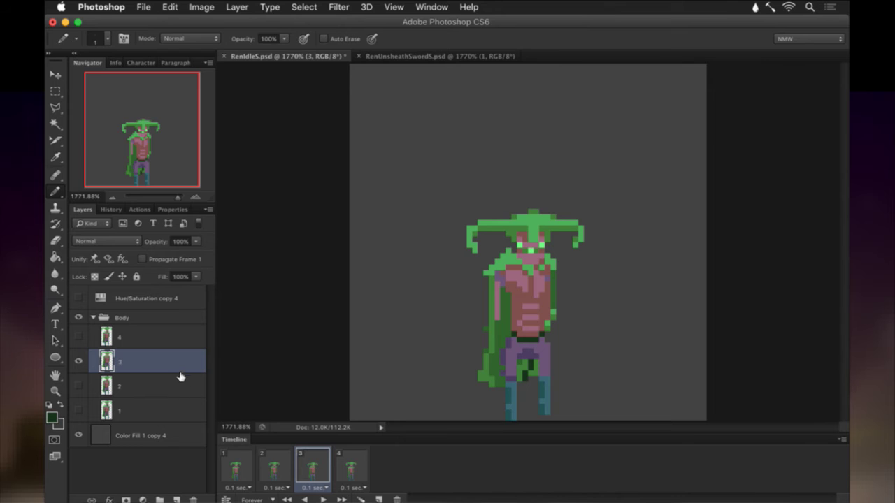
{"action": "left_click", "coordinate": [532, 365], "text": "alt"}
{"action": "left_click", "coordinate": [353, 464]}
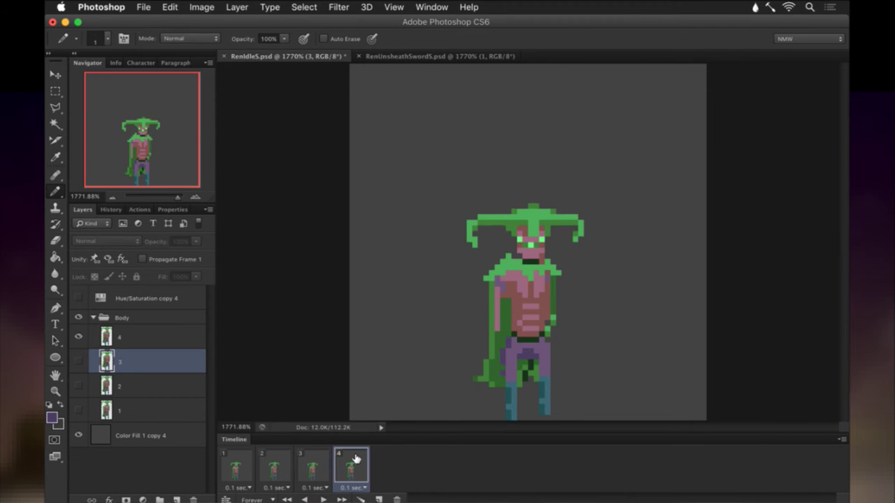
{"action": "left_click", "coordinate": [171, 341]}
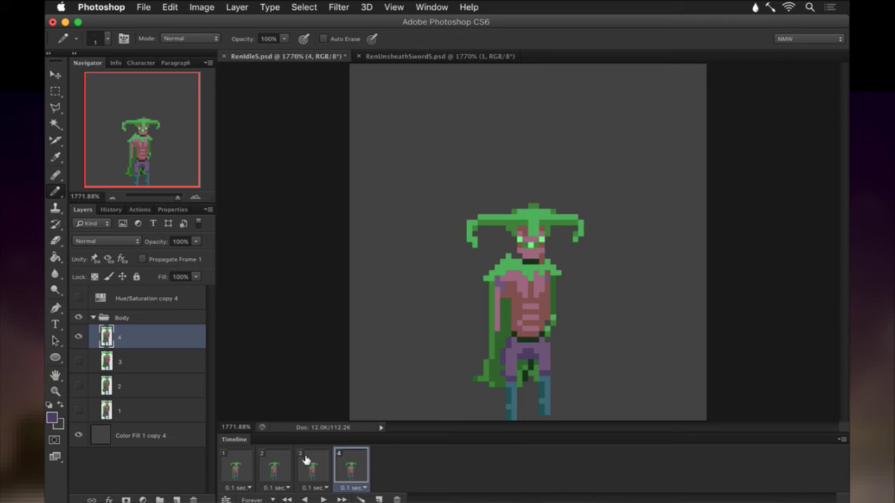
Play the idle animation from frame 1 to check its motion, and stop it.
{"action": "left_click", "coordinate": [238, 463]}
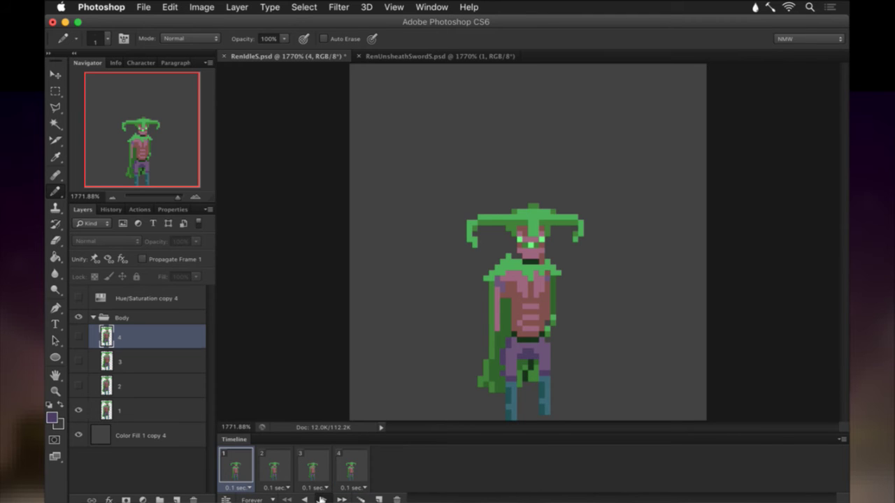
{"action": "left_click", "coordinate": [322, 499]}
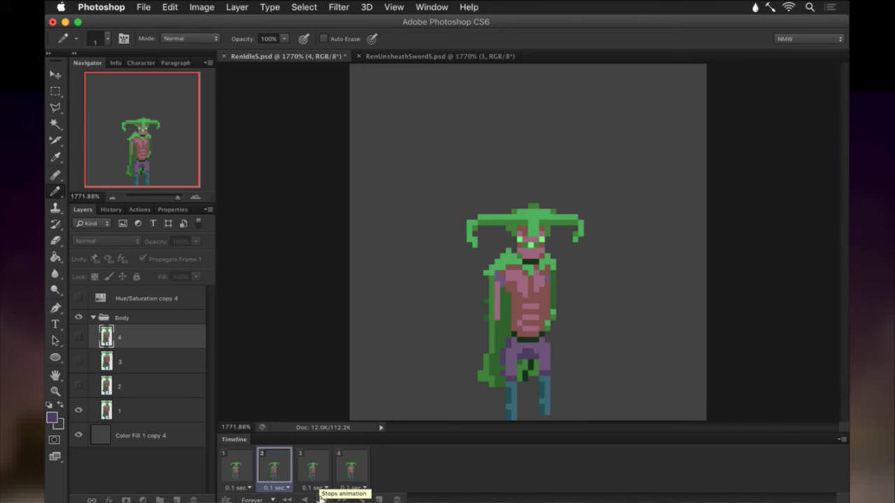
{"action": "left_click", "coordinate": [326, 496]}
Save RenIdleS.psd with frame 1 selected and run the recorded action on its four frames.
{"action": "left_click", "coordinate": [238, 464]}
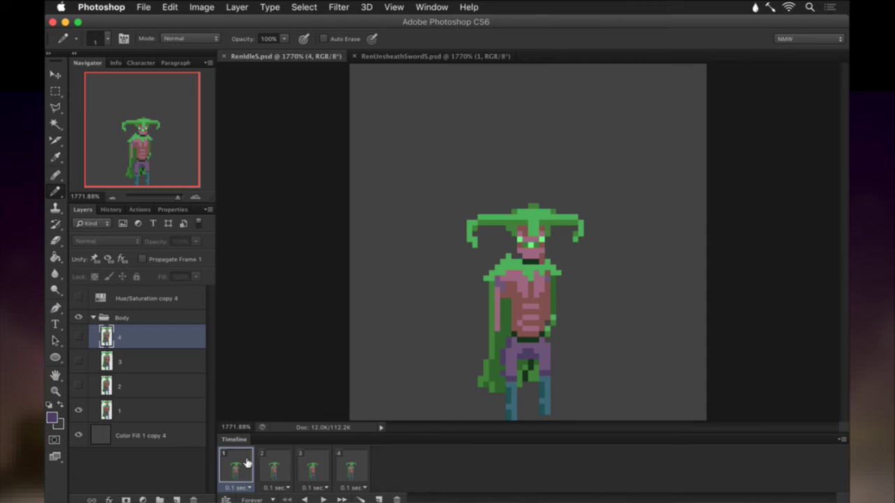
{"action": "key", "text": "F2"}
{"action": "key", "text": "Return"}
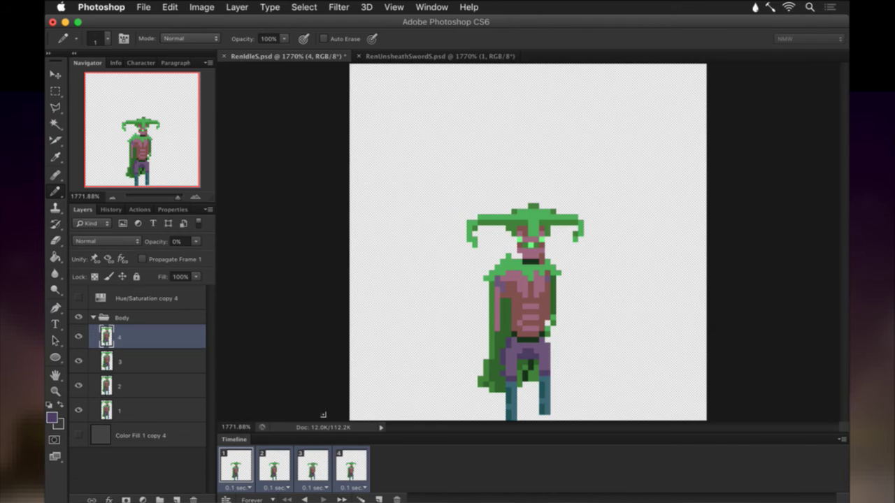
Compare RenIdleS.psd with frame 1 of RenUnsheathSwordS.psd, and show frame 2 of the unsheathing animation.
{"action": "left_click", "coordinate": [408, 55]}
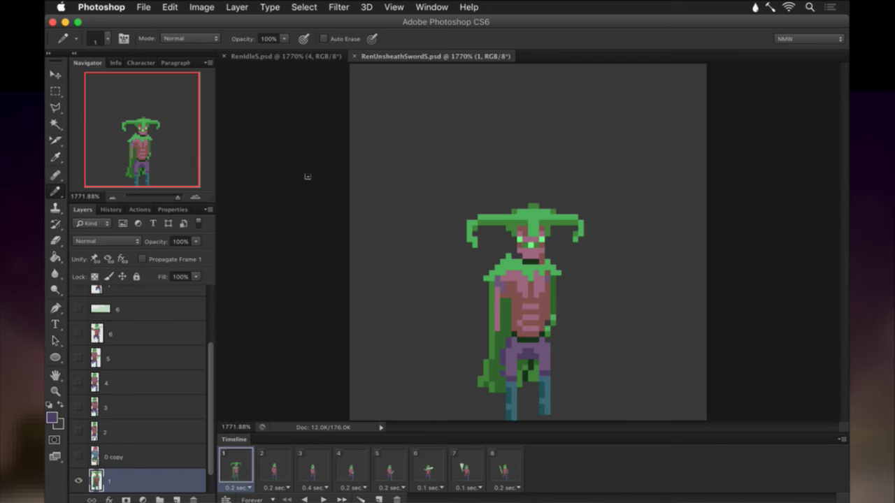
{"action": "left_click", "coordinate": [298, 56]}
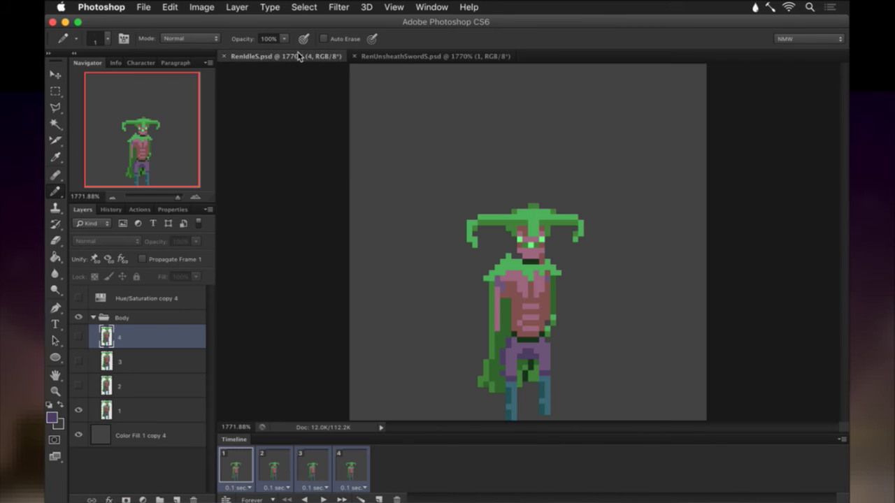
{"action": "left_click", "coordinate": [391, 56]}
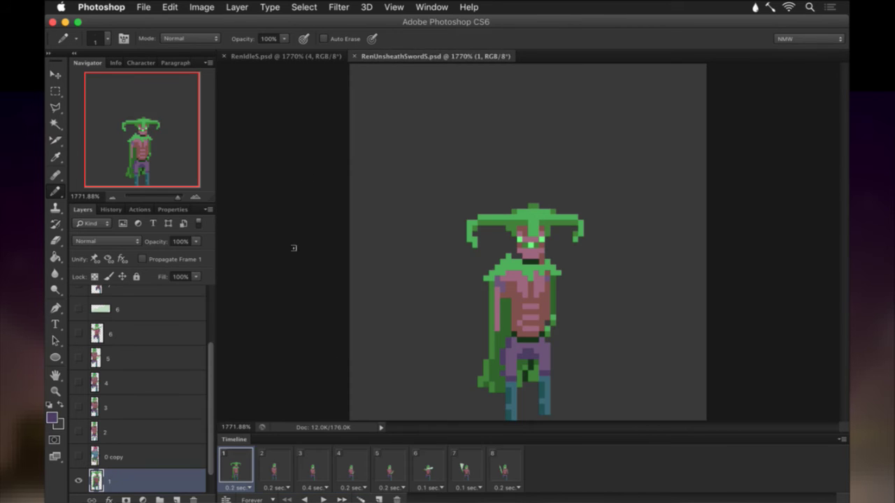
{"action": "left_click", "coordinate": [274, 470]}
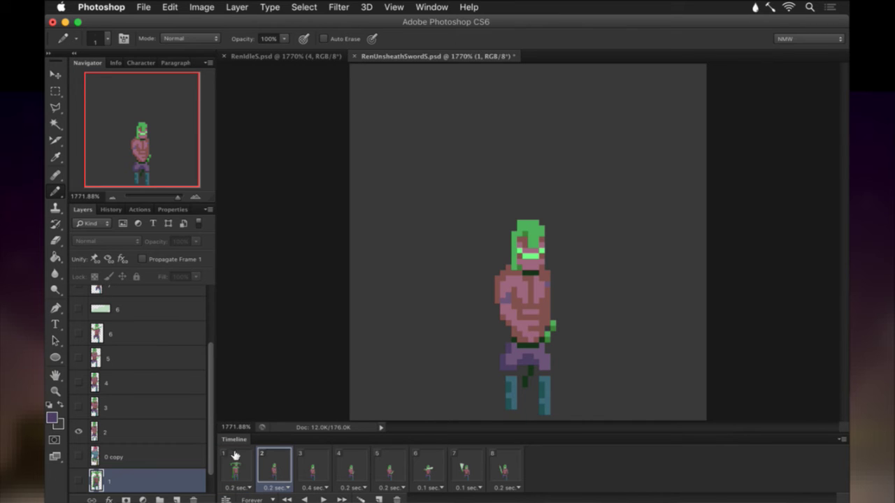
Compare frames 1 and 2 of the unsheathing animation and pencil trouser purple into the gap above the boots on layer 2.
{"action": "left_click", "coordinate": [244, 470]}
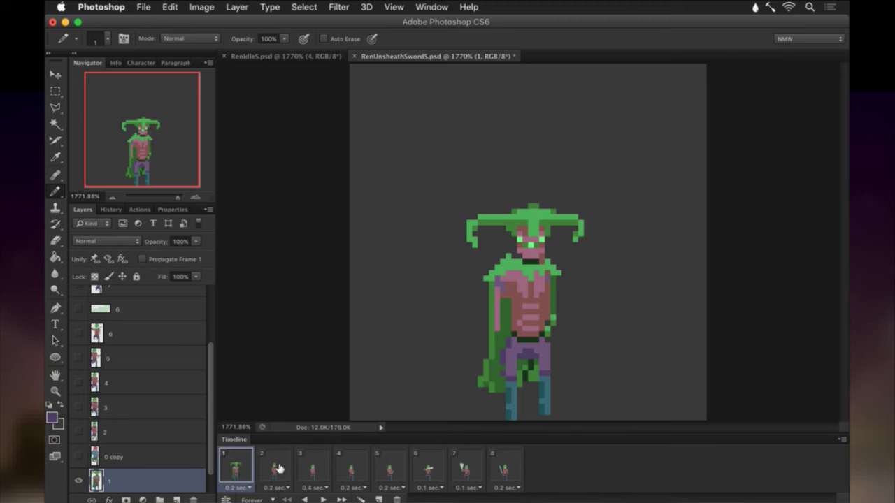
{"action": "left_click", "coordinate": [279, 469]}
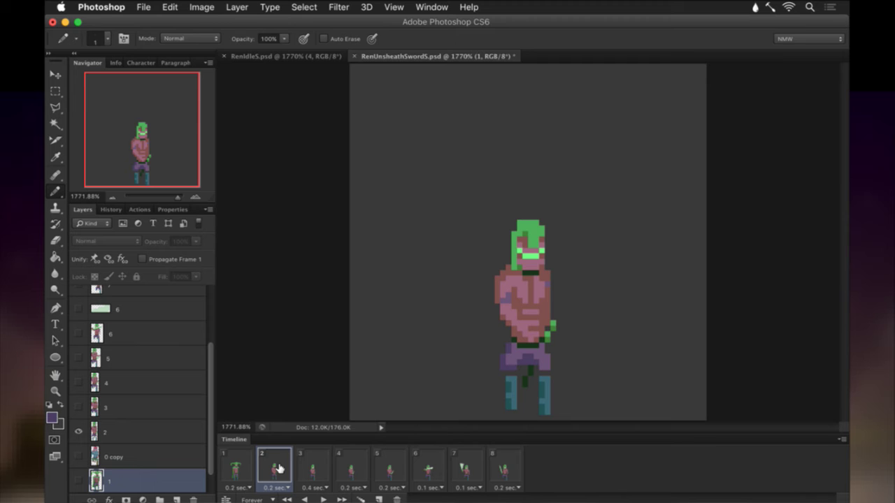
{"action": "left_click", "coordinate": [249, 466]}
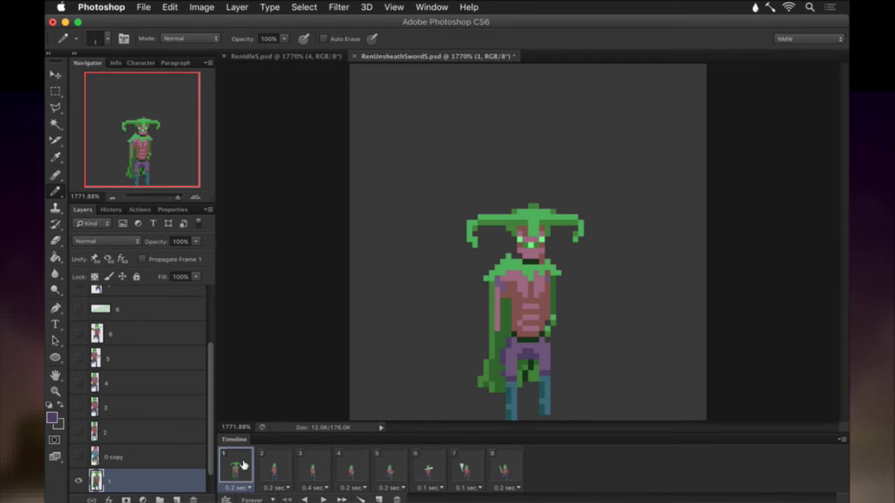
{"action": "left_click", "coordinate": [272, 467]}
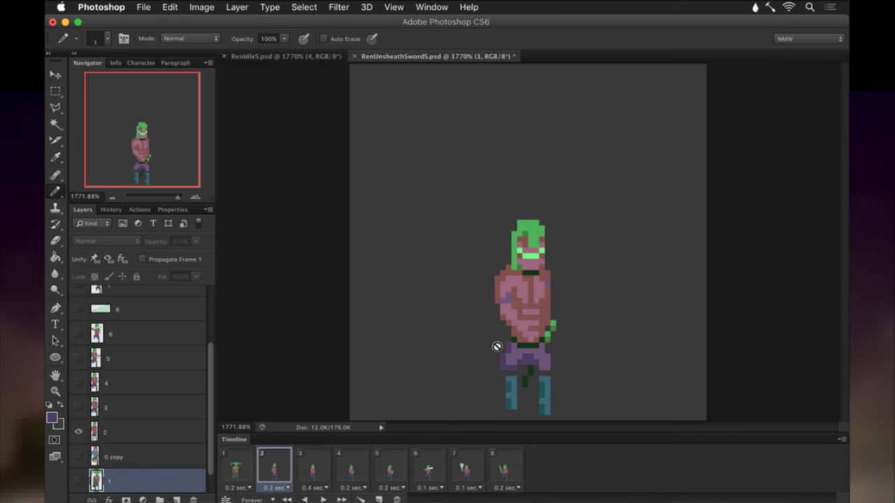
{"action": "key", "text": "i"}
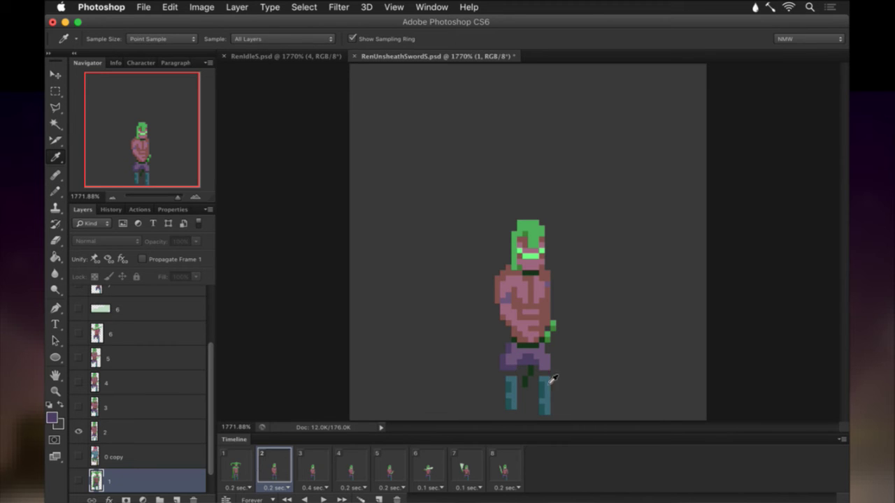
{"action": "left_click", "coordinate": [138, 432]}
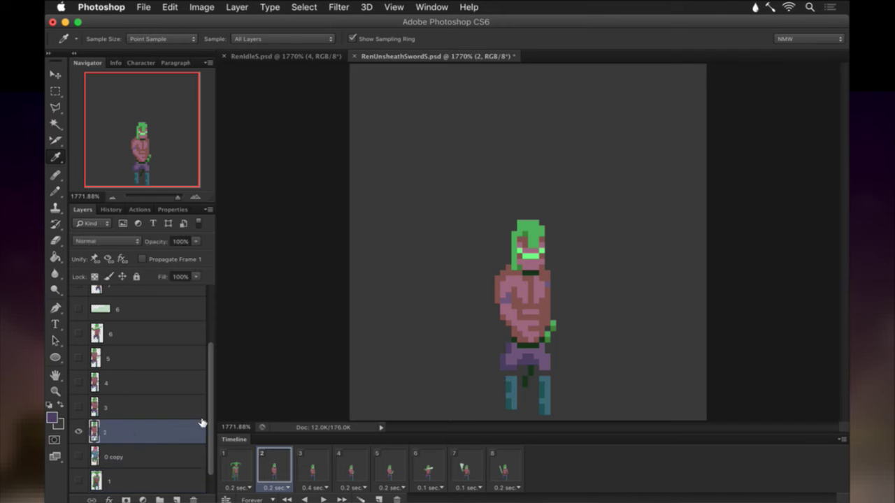
{"action": "key", "text": "b"}
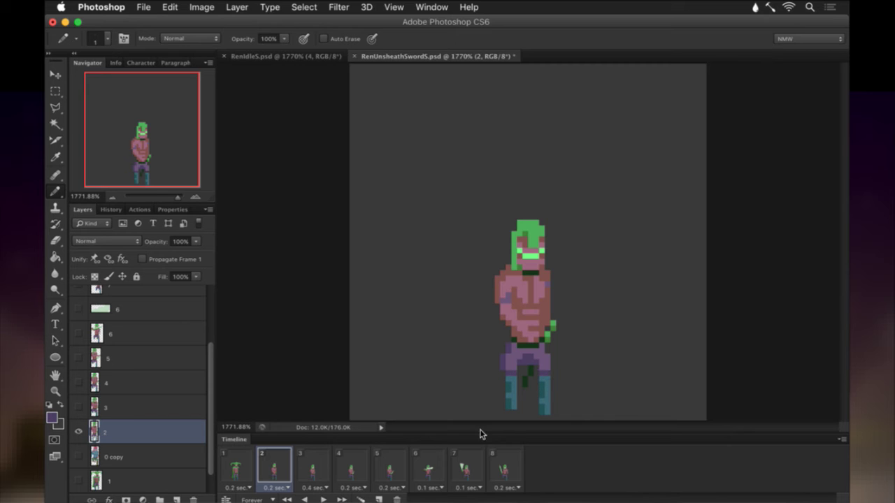
In frame 3, select the body down to the thighs on layer 3, move it up one pixel, and deselect.
{"action": "left_click", "coordinate": [249, 458]}
{"action": "left_click", "coordinate": [279, 461]}
{"action": "left_click", "coordinate": [317, 465]}
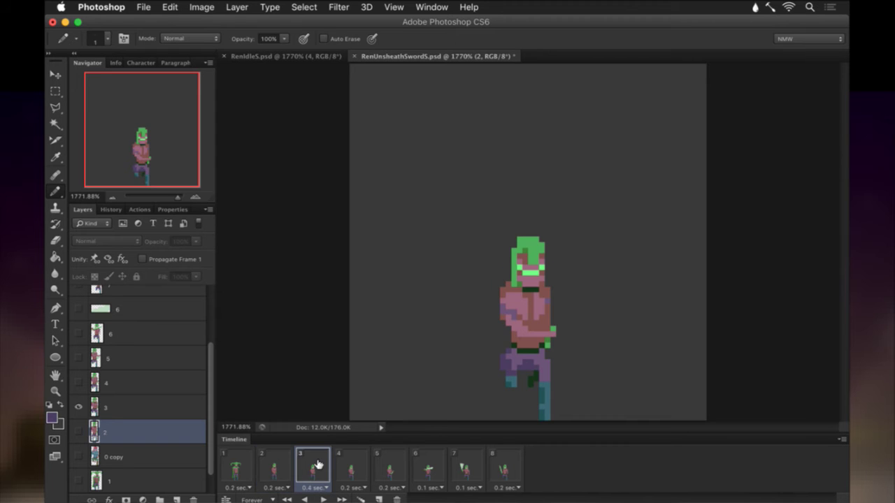
{"action": "left_click", "coordinate": [130, 408]}
{"action": "key", "text": "m"}
{"action": "left_click_drag", "start_coordinate": [455, 209], "coordinate": [554, 379]}
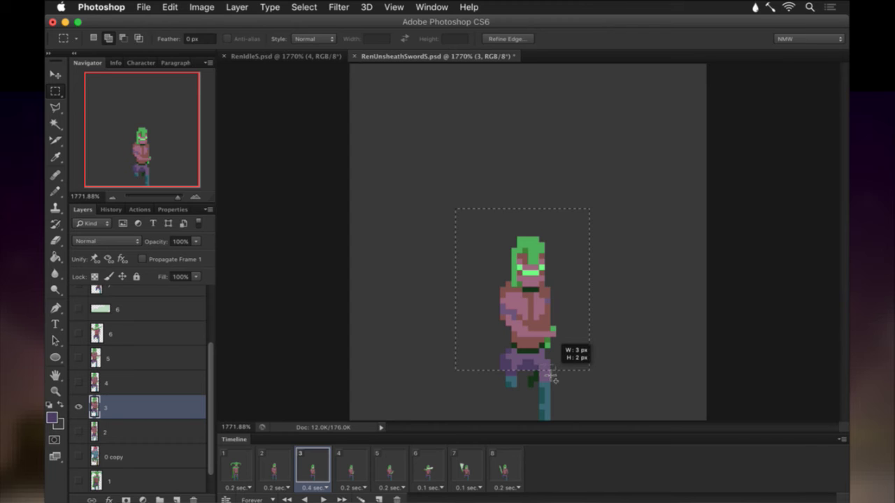
{"action": "left_click_drag", "start_coordinate": [554, 378], "coordinate": [551, 372]}
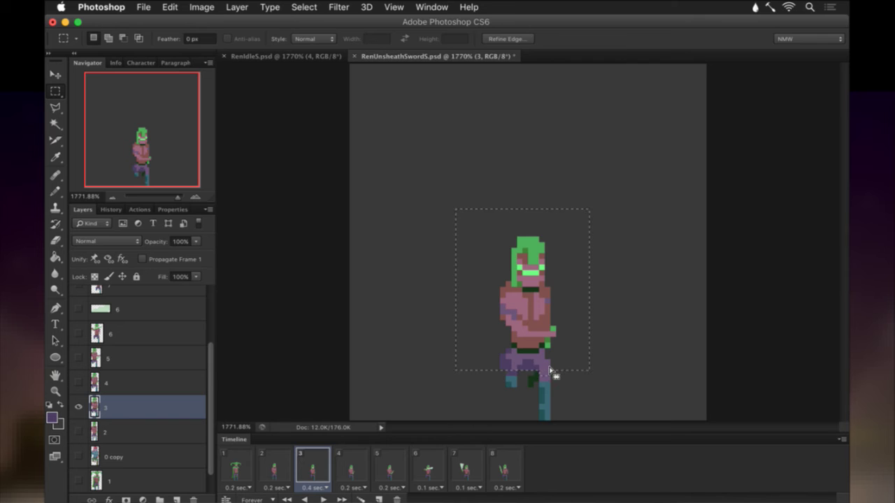
{"action": "key", "text": "ctrl+t"}
{"action": "key", "text": "Return"}
{"action": "key", "text": "ctrl+d"}
Sample the trousers' purple, pencil in the gaps above the boots on layer 3, and show frame 4.
{"action": "key", "text": "b"}
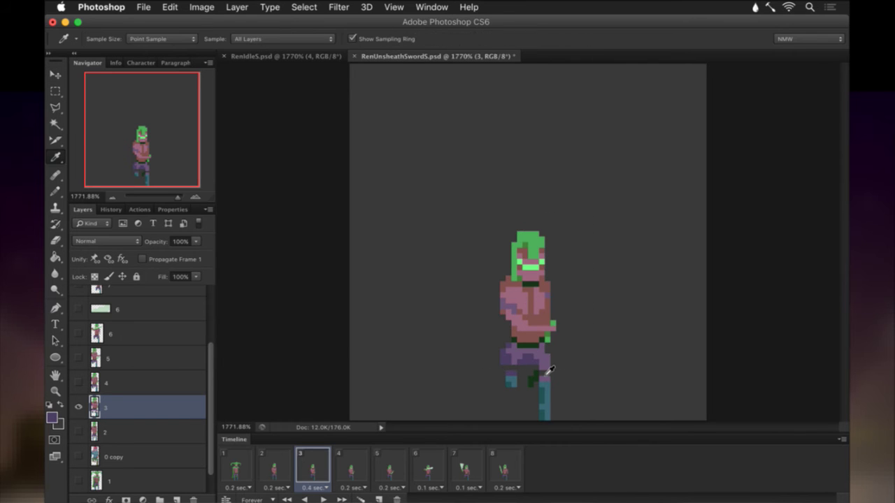
{"action": "left_click", "coordinate": [511, 379], "text": "alt"}
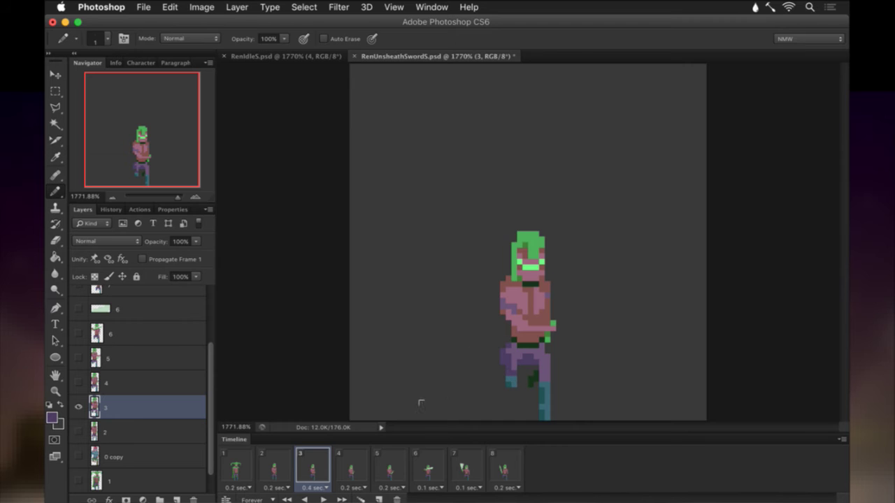
{"action": "left_click", "coordinate": [346, 469]}
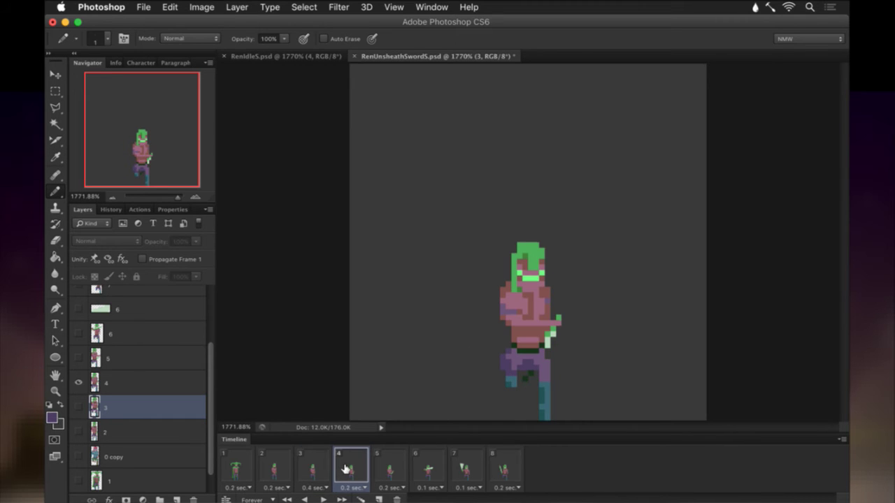
Move the character's upper body, from the hair down to the thighs, up one pixel on layer 4.
{"action": "left_click", "coordinate": [133, 382]}
{"action": "key", "text": "m"}
{"action": "left_click_drag", "start_coordinate": [472, 220], "coordinate": [589, 376]}
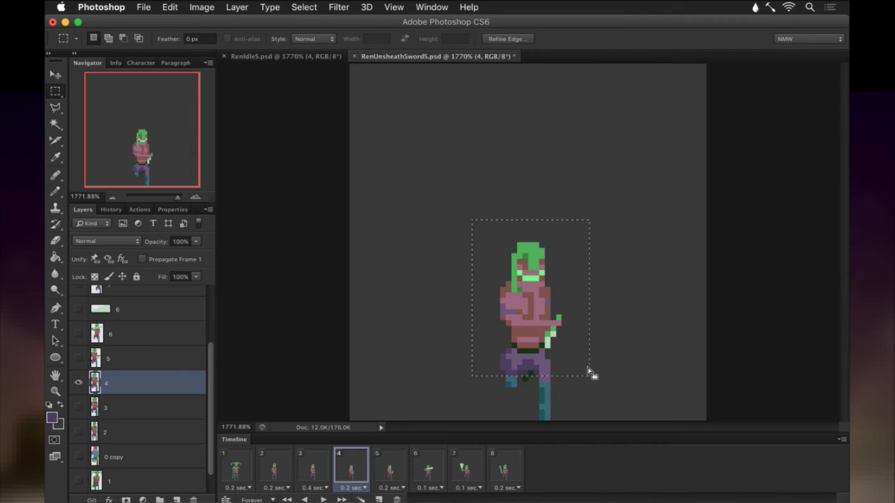
{"action": "key", "text": "v"}
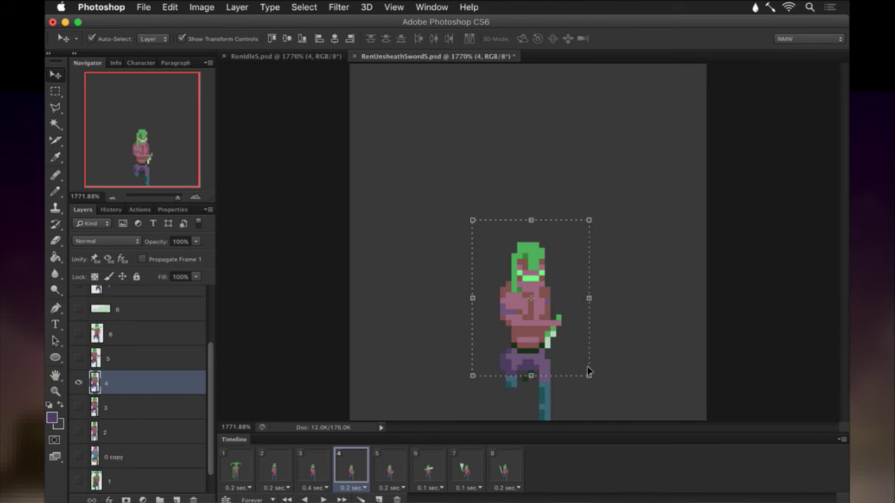
{"action": "key", "text": "Up"}
{"action": "key", "text": "ctrl+d"}
Repaint the gaps in both legs on layer 4 with sampled purples and connect the dark green pixels behind the legs.
{"action": "key", "text": "i"}
{"action": "left_click", "coordinate": [539, 376]}
{"action": "key", "text": "b"}
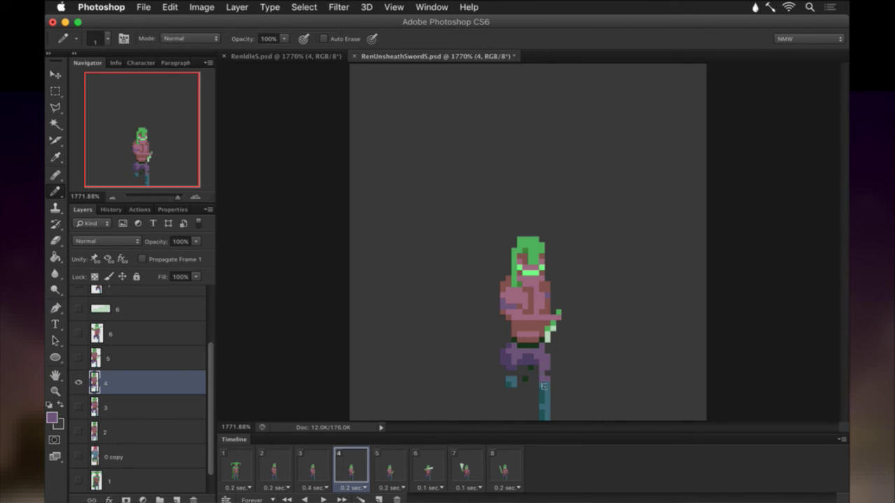
{"action": "left_click", "coordinate": [511, 381], "text": "alt"}
{"action": "key", "text": "i"}
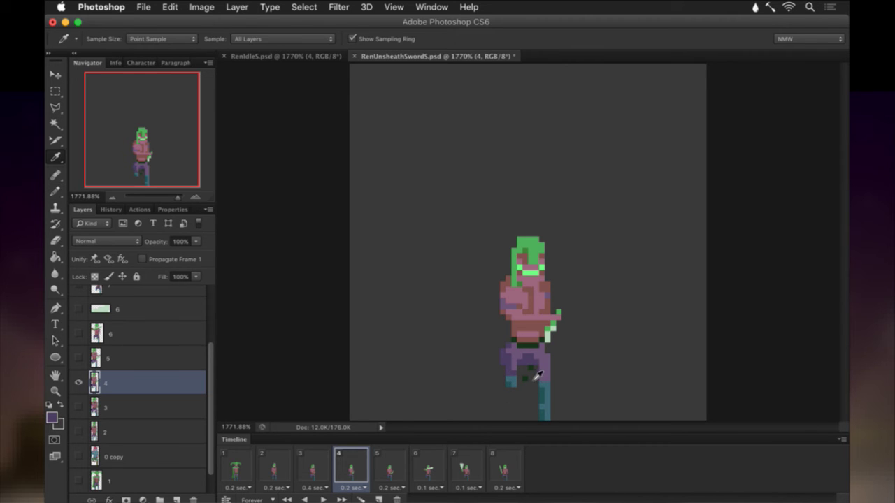
{"action": "key", "text": "b"}
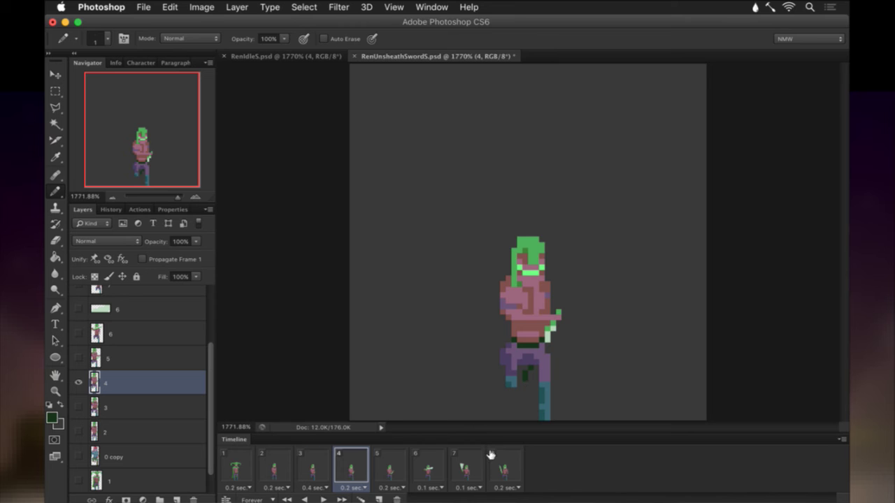
Compare the character's pose and body height across animation frames 2 to 5.
{"action": "left_click", "coordinate": [323, 462]}
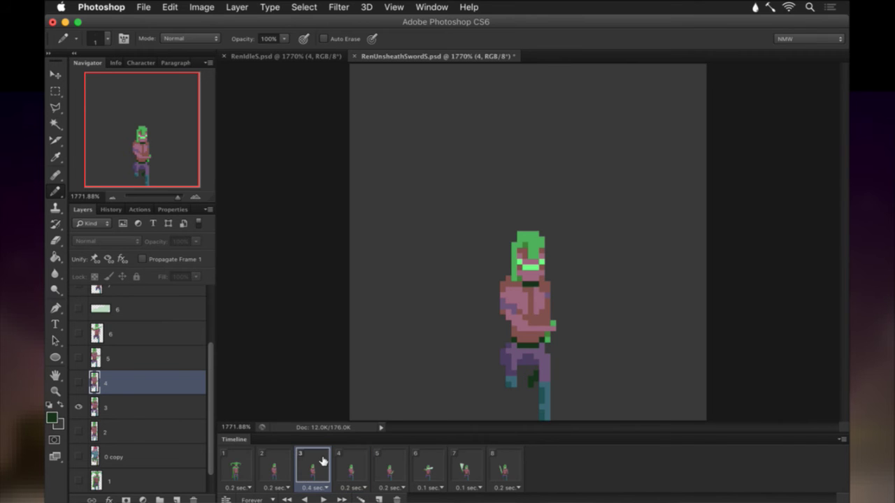
{"action": "left_click", "coordinate": [266, 463]}
{"action": "left_click", "coordinate": [316, 468]}
{"action": "left_click", "coordinate": [356, 458]}
{"action": "left_click", "coordinate": [391, 461]}
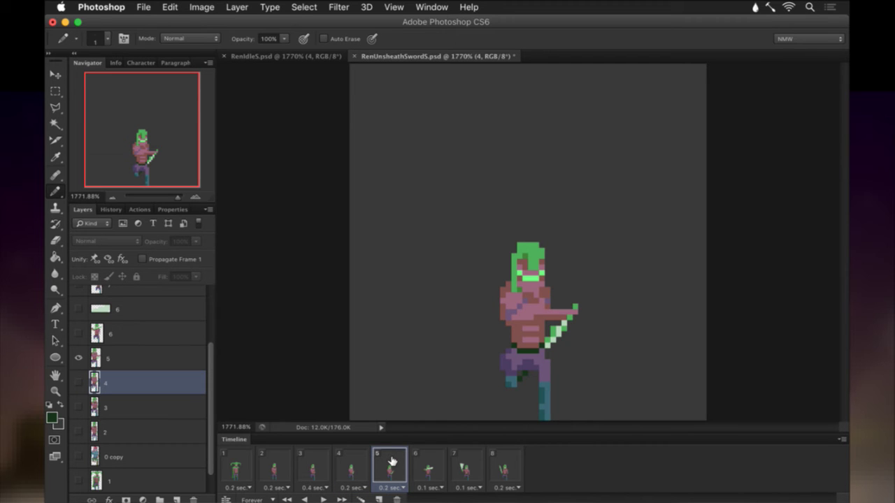
{"action": "left_click", "coordinate": [326, 465]}
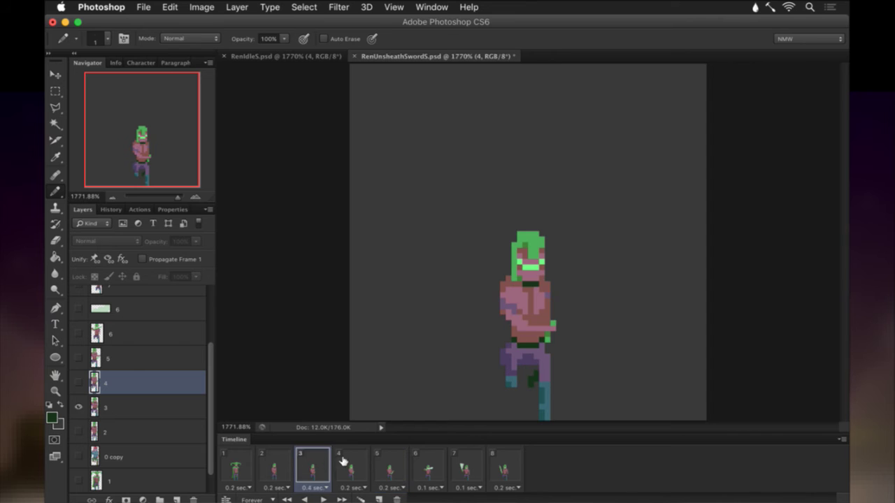
{"action": "left_click", "coordinate": [352, 467]}
{"action": "left_click", "coordinate": [390, 469]}
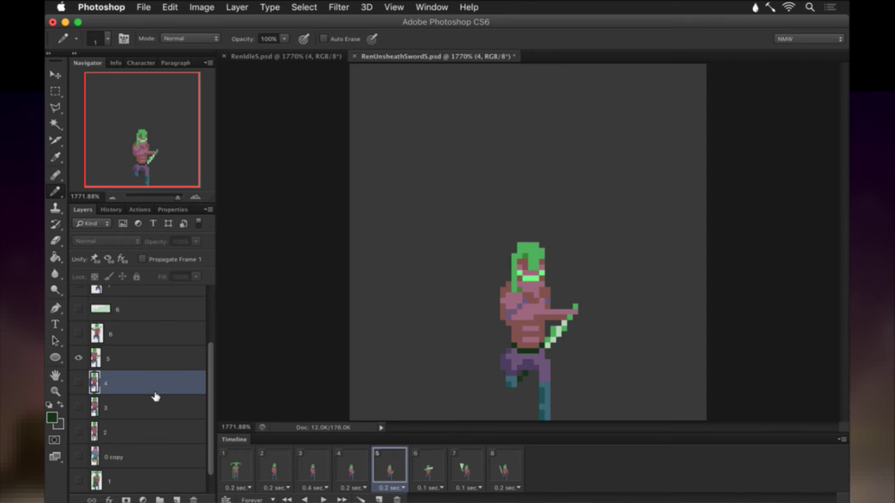
Move the upper body, outstretched arm and sword up one pixel on layer 5.
{"action": "left_click", "coordinate": [120, 360]}
{"action": "key", "text": "m"}
{"action": "left_click_drag", "start_coordinate": [473, 237], "coordinate": [601, 373]}
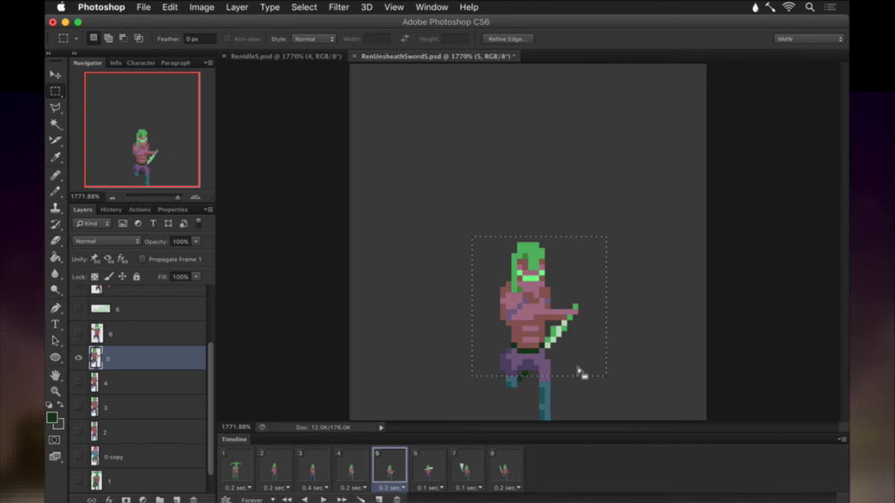
{"action": "key", "text": "v"}
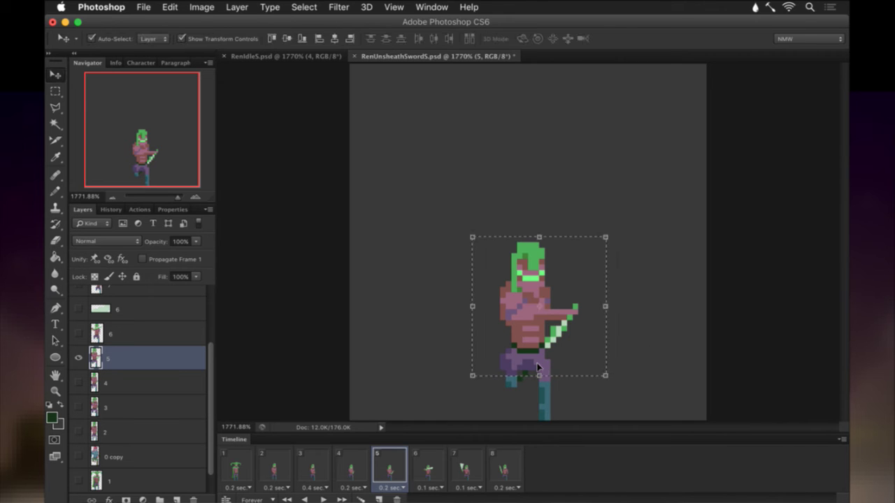
{"action": "key", "text": "Up"}
{"action": "key", "text": "ctrl+d"}
Patch the leg gaps on layer 5 with sampled purples and dark green, and check frame 5 against frame 4.
{"action": "key", "text": "i"}
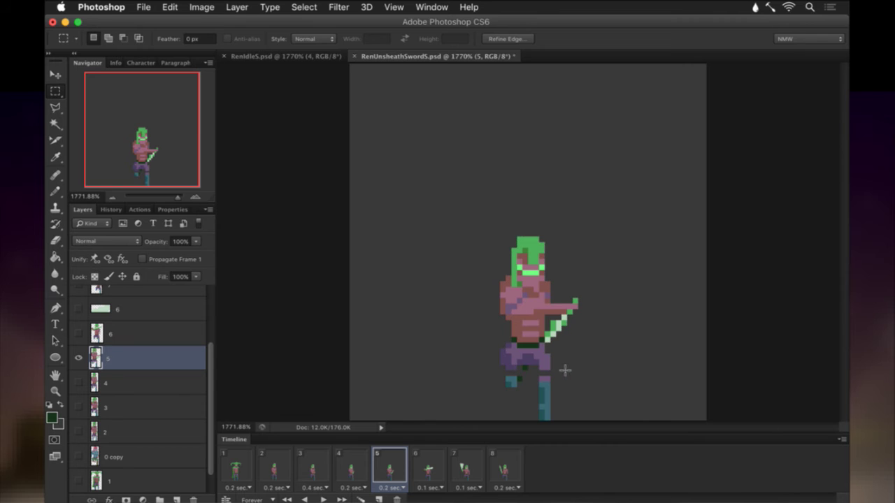
{"action": "left_click", "coordinate": [523, 371]}
{"action": "key", "text": "b"}
{"action": "left_click", "coordinate": [509, 375], "text": "alt"}
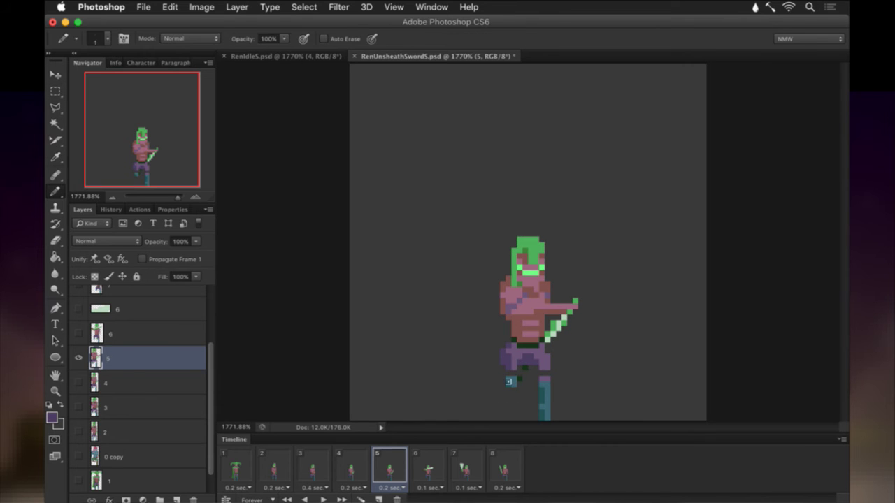
{"action": "left_click", "coordinate": [547, 381], "text": "alt"}
{"action": "left_click", "coordinate": [521, 382], "text": "alt"}
{"action": "key", "text": "e"}
{"action": "left_click", "coordinate": [365, 468]}
{"action": "left_click", "coordinate": [387, 468]}
In frame 6, move the upper body and the dark green pixels between the legs up one pixel on the character's layer 6.
{"action": "left_click", "coordinate": [441, 467]}
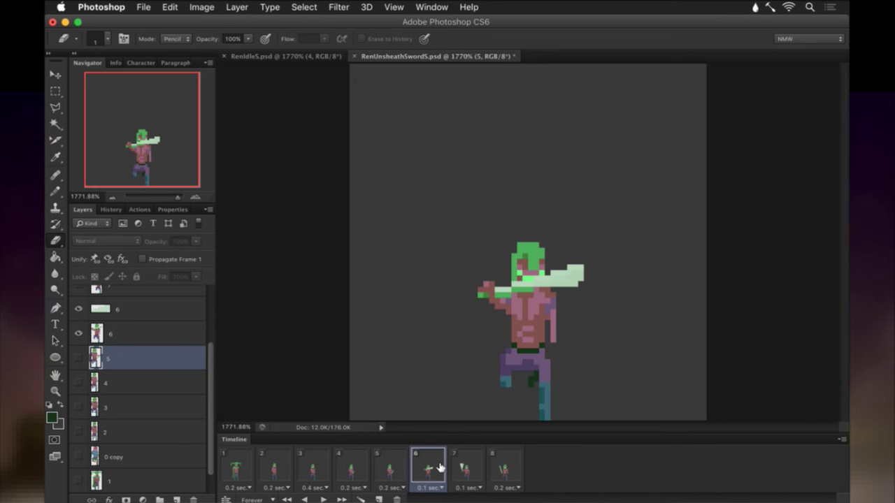
{"action": "left_click", "coordinate": [108, 333]}
{"action": "key", "text": "m"}
{"action": "left_click_drag", "start_coordinate": [432, 221], "coordinate": [610, 375]}
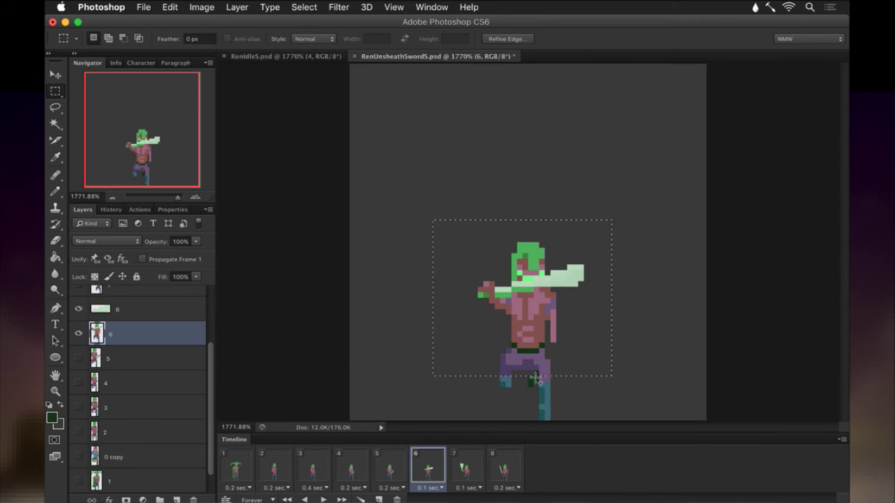
{"action": "left_click_drag", "start_coordinate": [529, 379], "coordinate": [535, 391]}
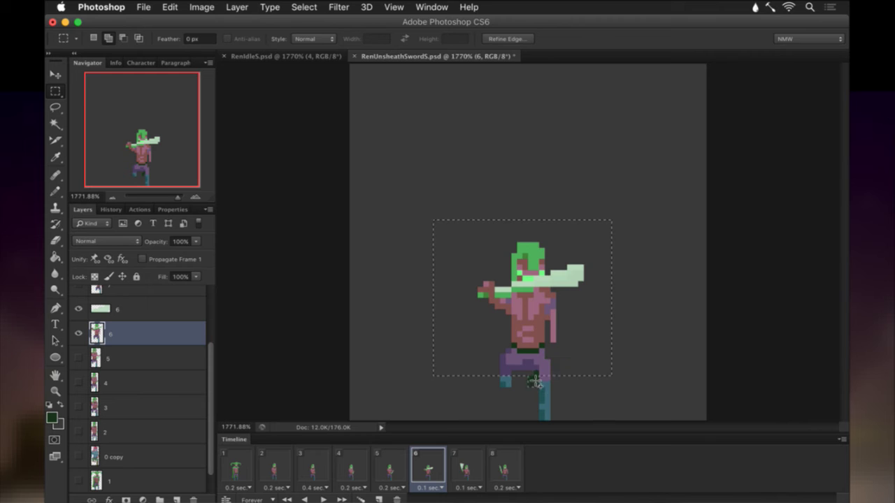
{"action": "key", "text": "v"}
{"action": "key", "text": "Up"}
{"action": "key", "text": "ctrl+d"}
Fill the gaps above both boots in frame 6 with sampled purples, and compare the frame with frame 5.
{"action": "key", "text": "b"}
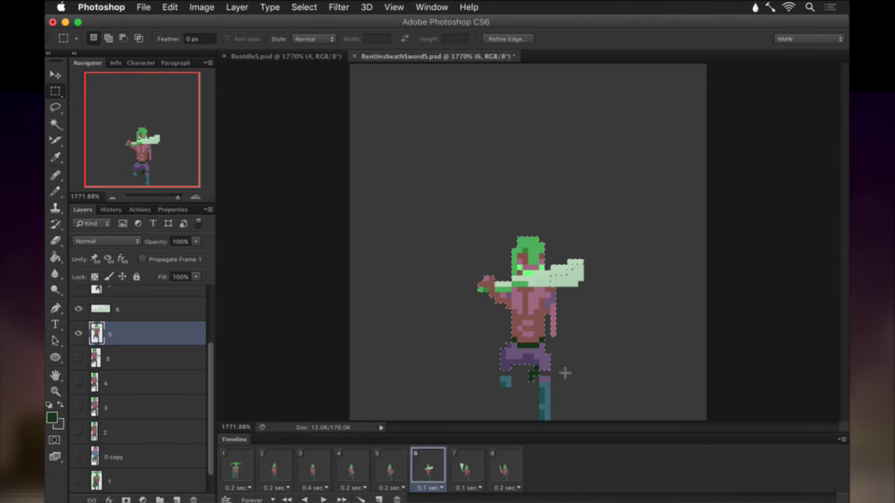
{"action": "left_click", "coordinate": [547, 372], "text": "alt"}
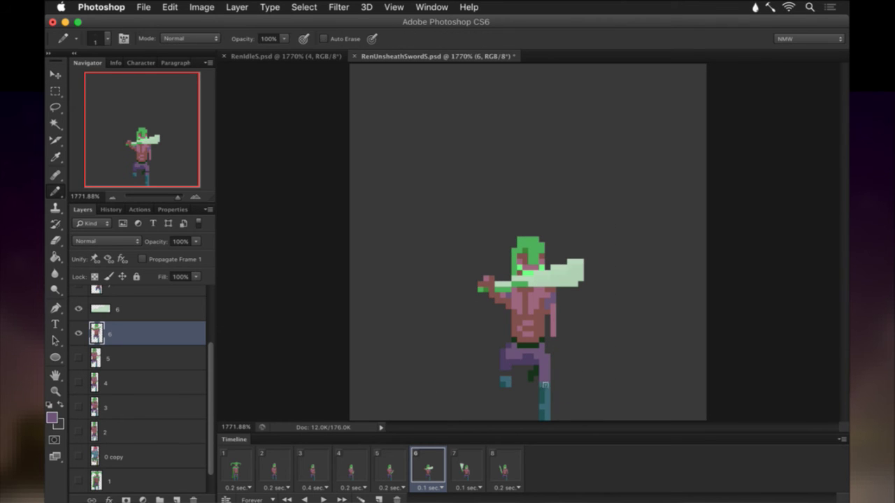
{"action": "left_click", "coordinate": [507, 380], "text": "alt"}
{"action": "left_click", "coordinate": [514, 359], "text": "alt"}
{"action": "left_click", "coordinate": [393, 467]}
{"action": "left_click", "coordinate": [421, 467]}
In frame 7, move the upper body, sword and dark green pixels between the legs up one pixel on the character's layer 7.
{"action": "left_click", "coordinate": [464, 467]}
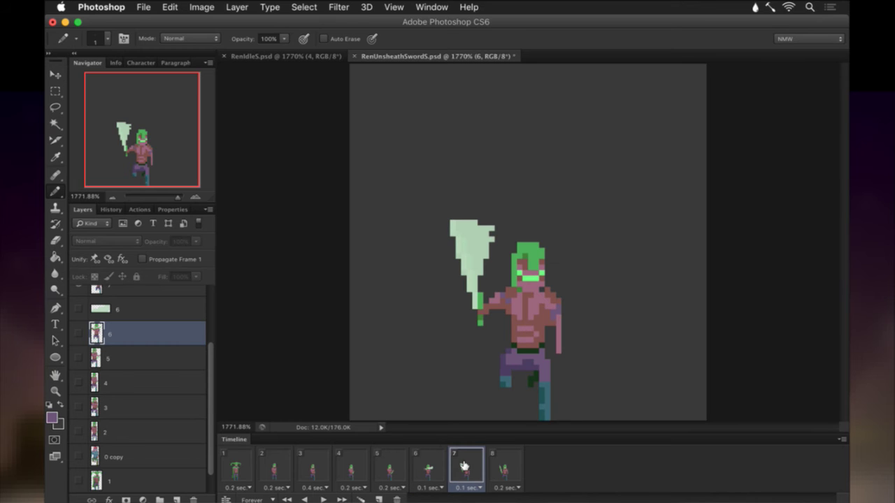
{"action": "scroll", "coordinate": [131, 329], "scroll_direction": "up", "scroll_amount": 2}
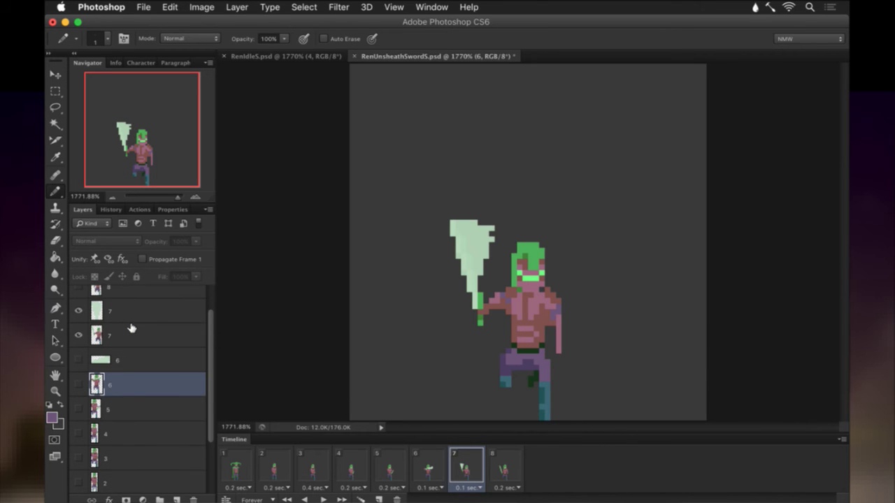
{"action": "left_click", "coordinate": [132, 329]}
{"action": "key", "text": "m"}
{"action": "mouse_move", "coordinate": [412, 204]}
{"action": "left_mouse_down"}
{"action": "mouse_move", "coordinate": [575, 312]}
{"action": "mouse_move", "coordinate": [617, 377]}
{"action": "left_mouse_up"}
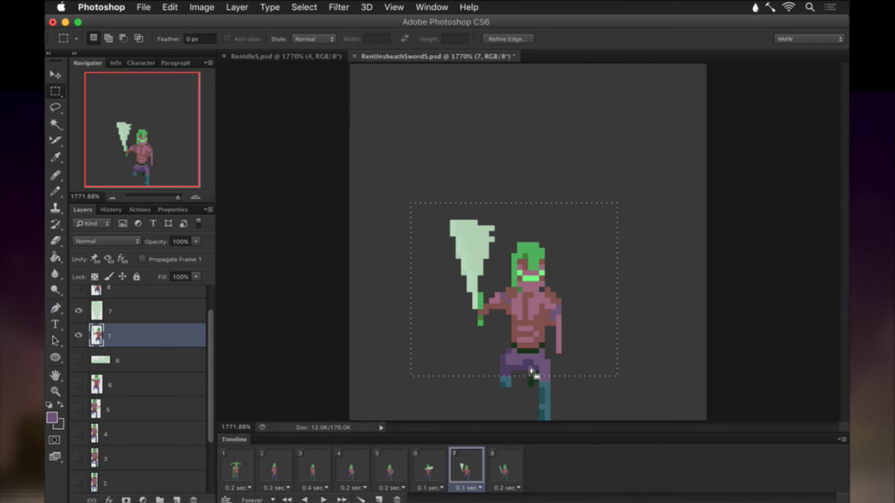
{"action": "left_click_drag", "start_coordinate": [536, 390], "coordinate": [559, 375]}
{"action": "key", "text": "v"}
{"action": "key", "text": "Up"}
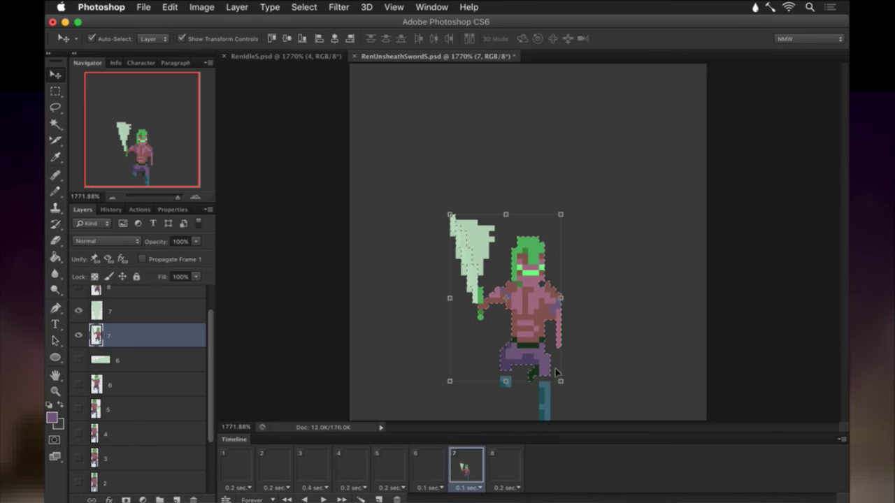
{"action": "key", "text": "ctrl+d"}
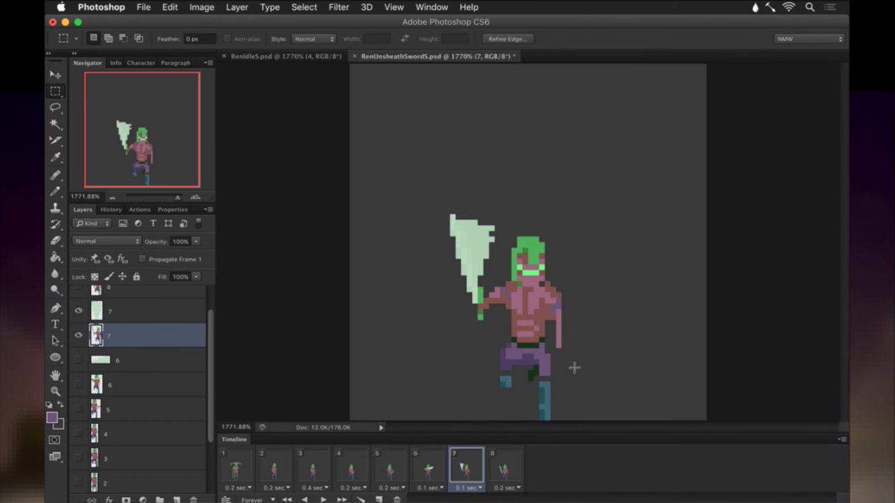
Move the pale green sword trail on the upper layer 7 up one pixel, and reselect the character's layer.
{"action": "left_click", "coordinate": [150, 312]}
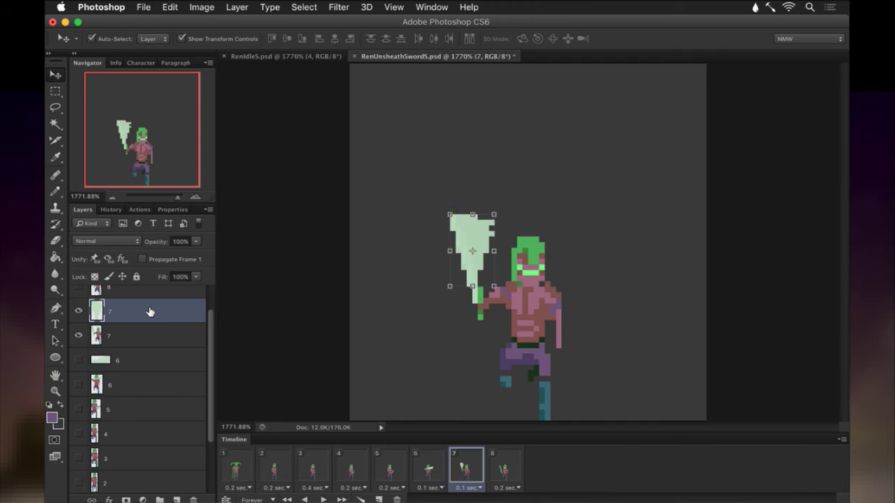
{"action": "key", "text": "m"}
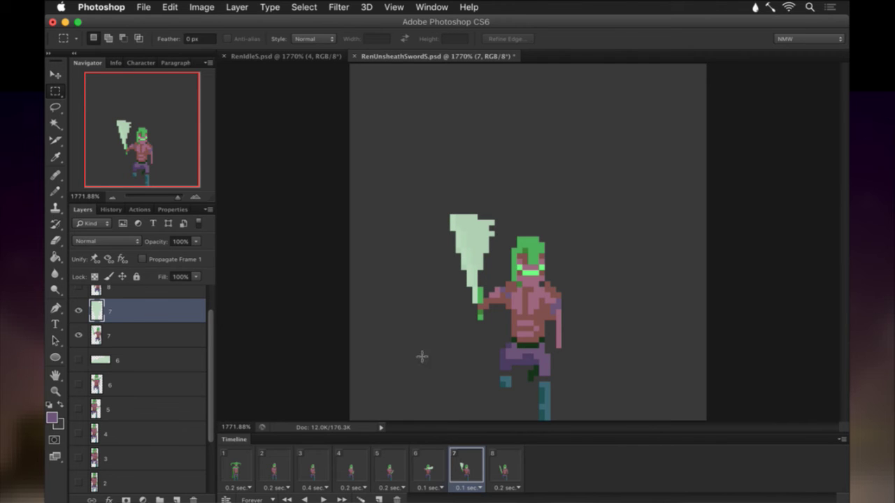
{"action": "key", "text": "alt+bracketleft"}
Fill the gaps above both boots in frame 7 with purples sampled from the trousers.
{"action": "key", "text": "i"}
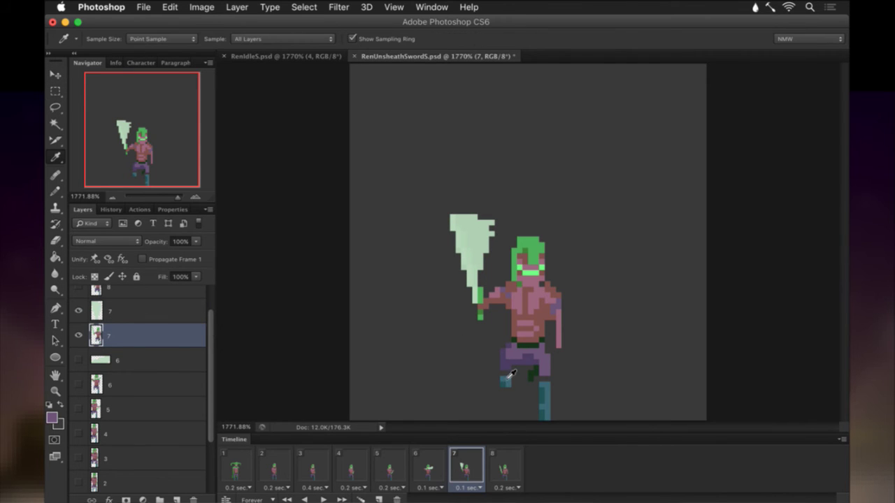
{"action": "left_click", "coordinate": [508, 382]}
{"action": "key", "text": "b"}
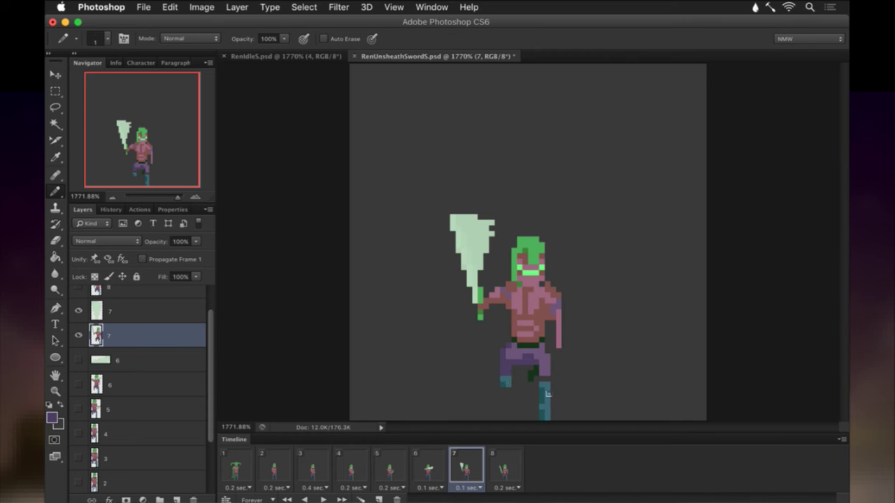
{"action": "left_click", "coordinate": [546, 389], "text": "alt"}
{"action": "key", "text": "alt"}
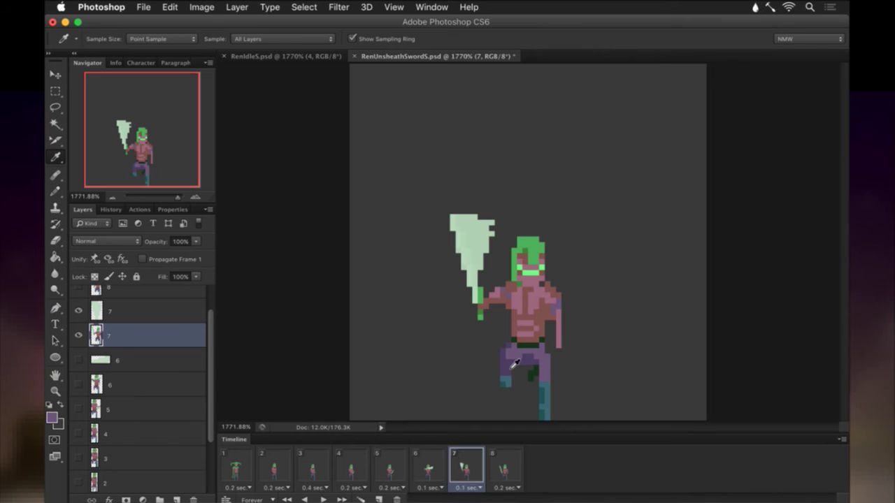
{"action": "left_click", "coordinate": [507, 374], "text": "alt"}
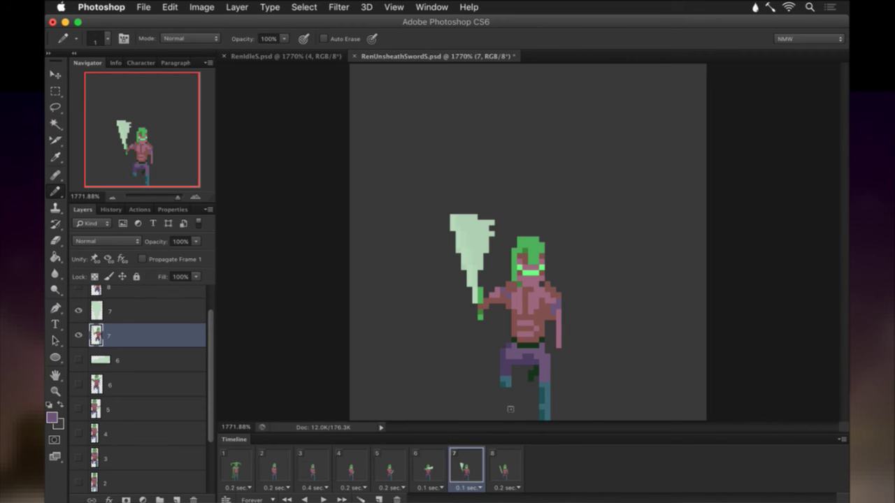
Compare frame 7 with frame 6, and hide the pale green sword trail layer in frame 7.
{"action": "left_click", "coordinate": [437, 461]}
{"action": "left_click", "coordinate": [454, 460]}
{"action": "left_click", "coordinate": [78, 310]}
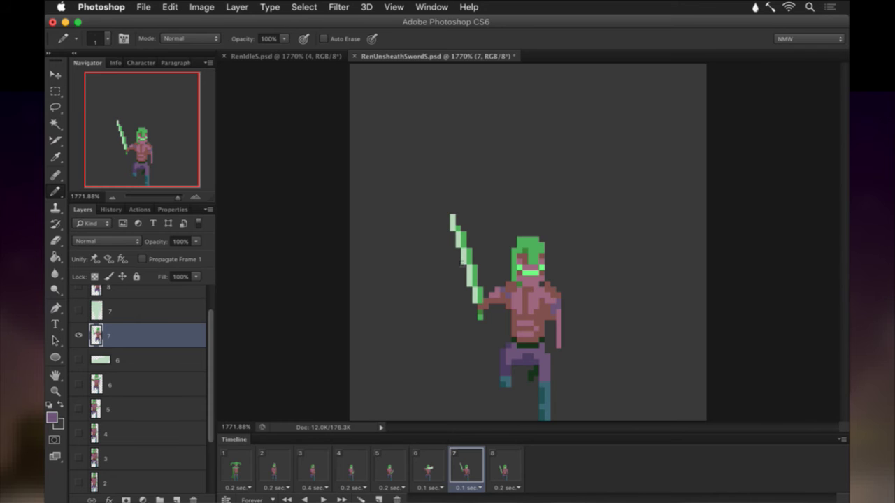
In frame 7, rotate the sword about -78.3 degrees so it lies nearly horizontal, and place its grip at the outstretched hand.
{"action": "key", "text": "m"}
{"action": "left_click_drag", "start_coordinate": [417, 192], "coordinate": [486, 324]}
{"action": "key", "text": "v"}
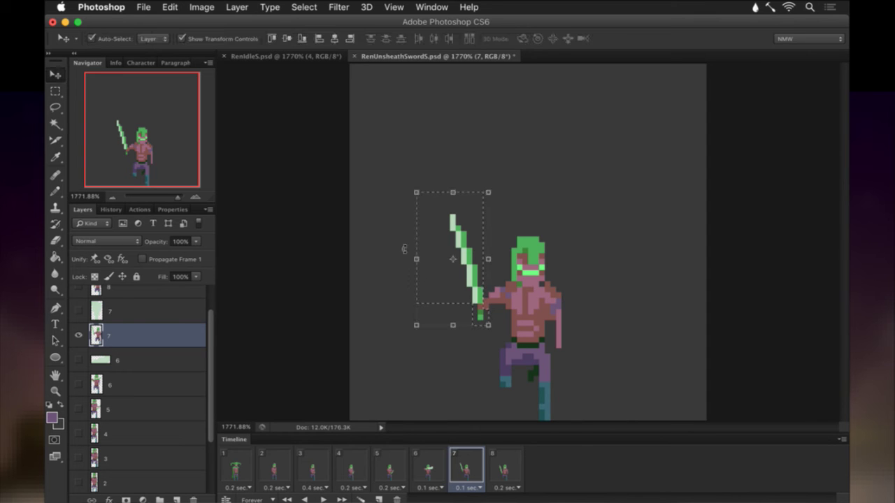
{"action": "left_click_drag", "start_coordinate": [408, 184], "coordinate": [263, 298]}
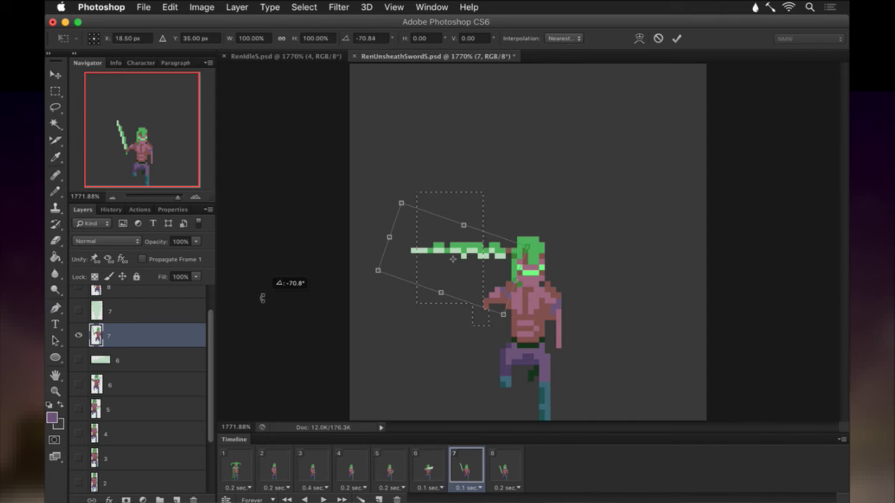
{"action": "left_click_drag", "start_coordinate": [263, 299], "coordinate": [258, 325]}
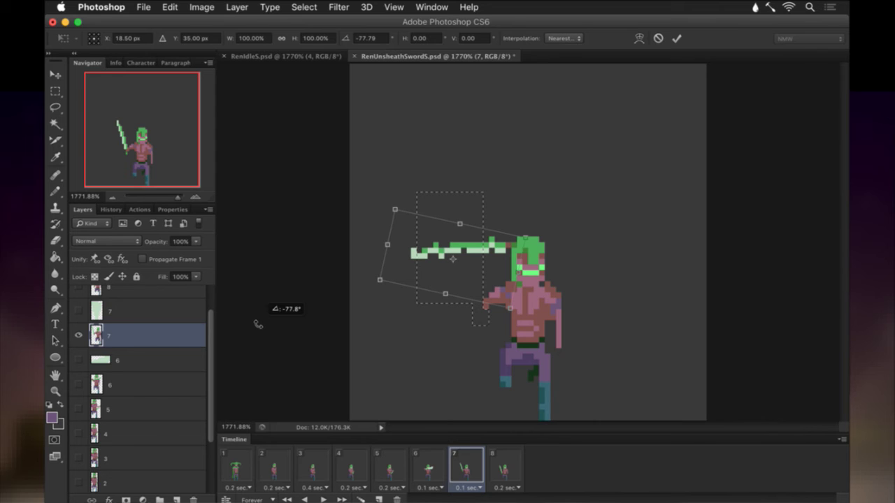
{"action": "left_click_drag", "start_coordinate": [258, 324], "coordinate": [258, 326]}
{"action": "left_click_drag", "start_coordinate": [258, 326], "coordinate": [258, 326]}
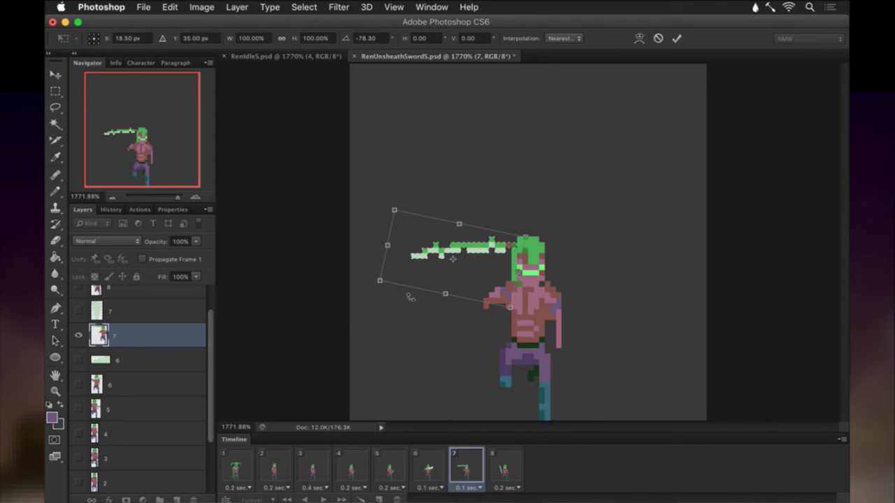
{"action": "left_click_drag", "start_coordinate": [481, 242], "coordinate": [460, 300]}
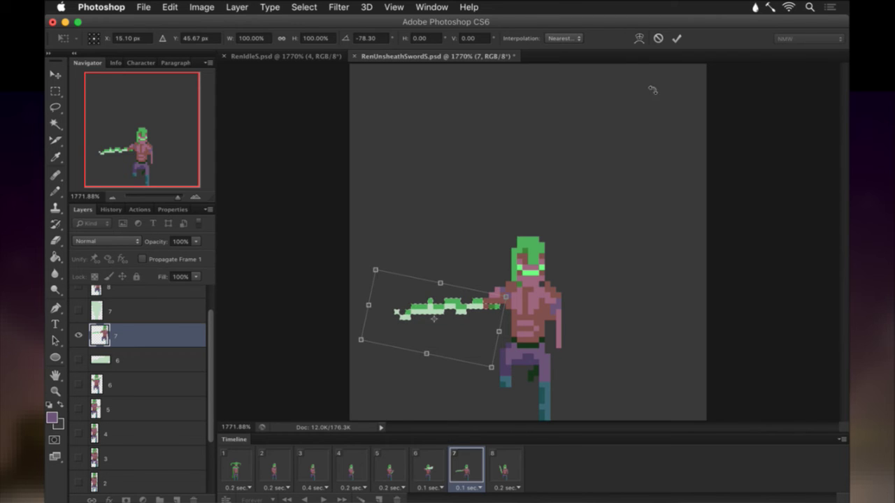
{"action": "left_click", "coordinate": [678, 39]}
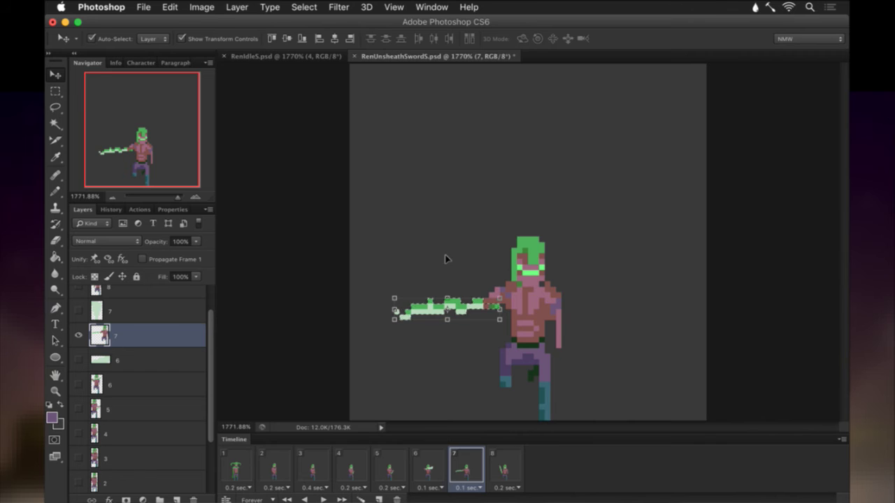
{"action": "key", "text": "m"}
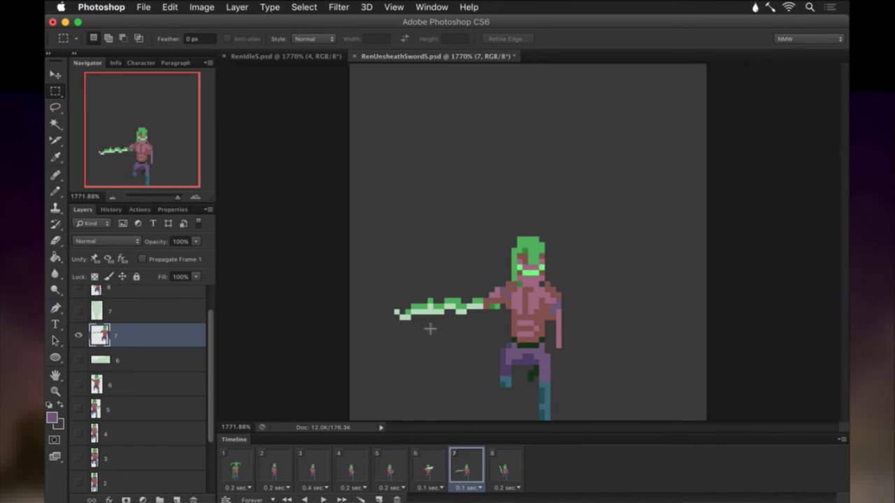
Clean up the tip of the rotated sword in frame 7 by erasing stray pixels, straightening the pale green edge and shortening the blade.
{"action": "key", "text": "e"}
{"action": "left_click", "coordinate": [402, 318]}
{"action": "key", "text": "b"}
{"action": "left_click", "coordinate": [408, 312], "text": "alt"}
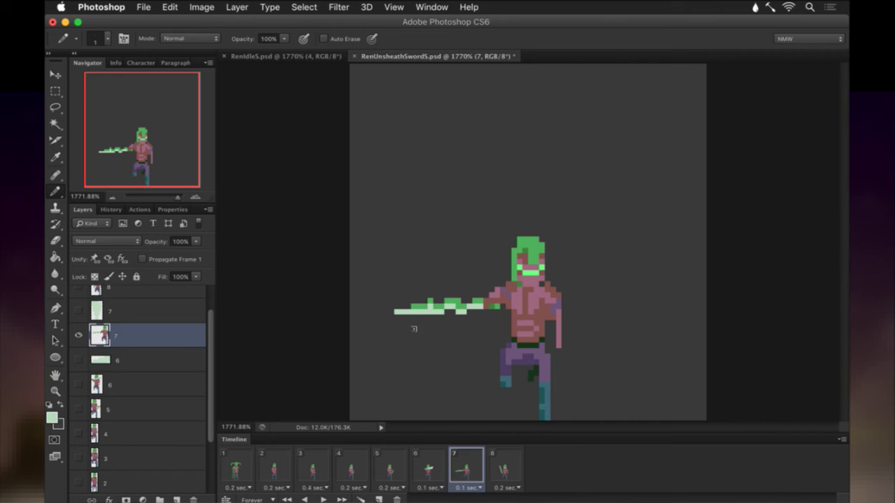
{"action": "key", "text": "e"}
{"action": "left_click_drag", "start_coordinate": [396, 320], "coordinate": [403, 324]}
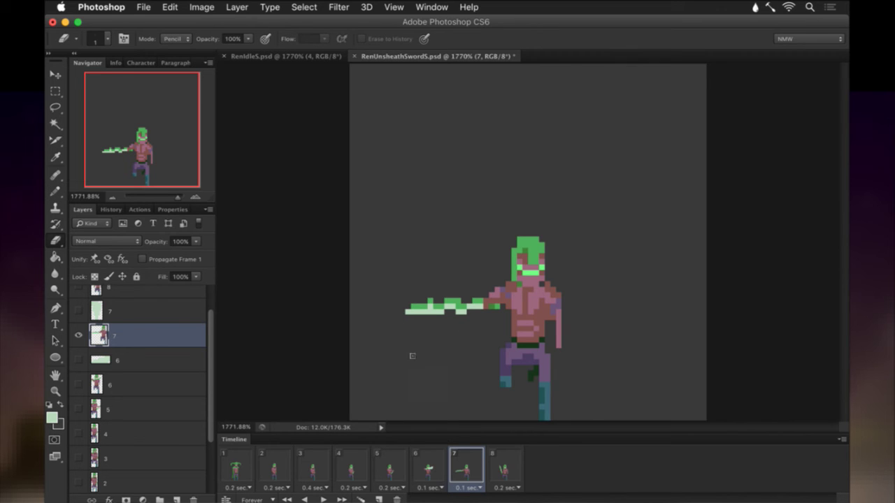
{"action": "left_click", "coordinate": [408, 311]}
Even out the sword blade's upper and lower edges in frame 7 using green and pale green sampled from the blade.
{"action": "key", "text": "i"}
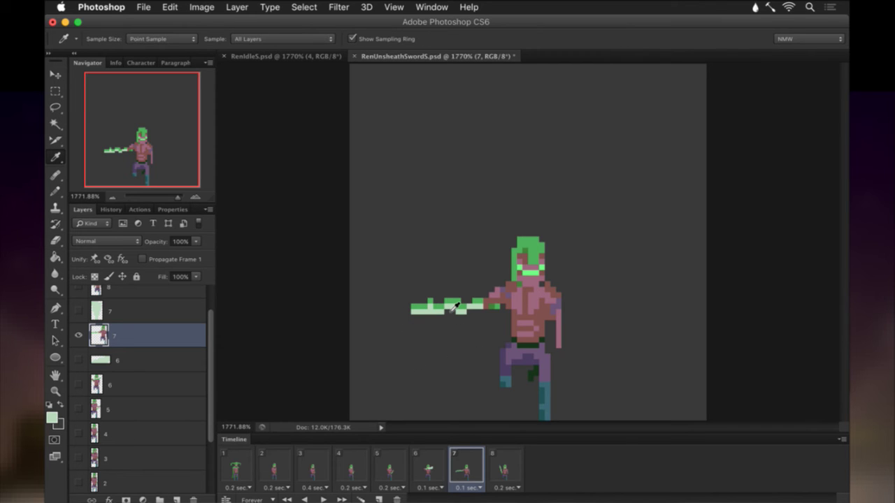
{"action": "key", "text": "e"}
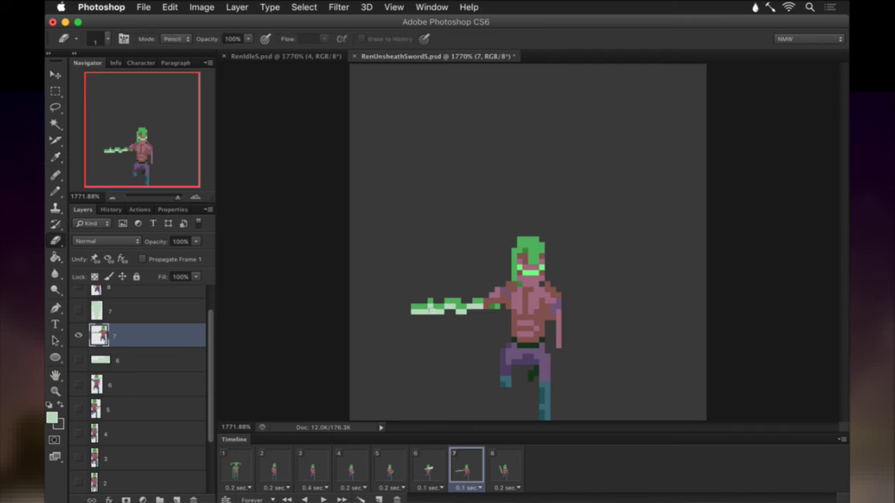
{"action": "key", "text": "i"}
{"action": "left_click", "coordinate": [426, 306]}
{"action": "key", "text": "b"}
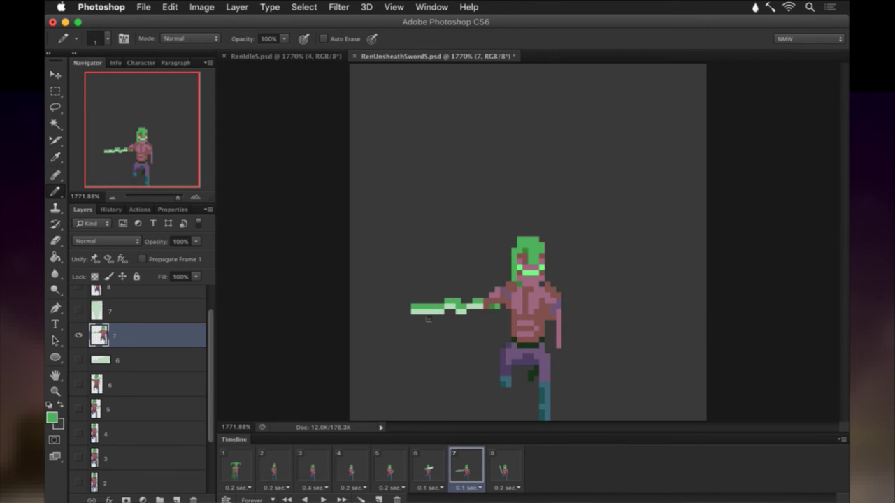
{"action": "key", "text": "i"}
{"action": "key", "text": "b"}
{"action": "left_click_drag", "start_coordinate": [469, 324], "coordinate": [480, 327]}
{"action": "key", "text": "e"}
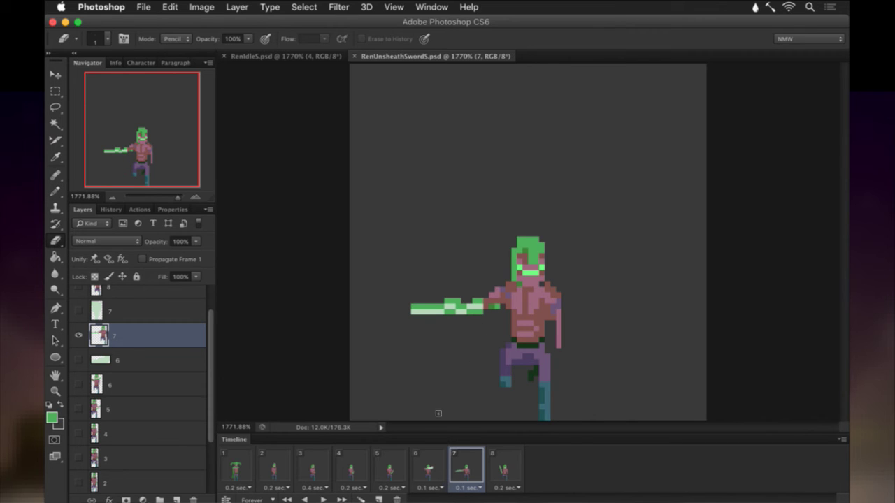
Show the upper layer 7 and outline a larger sword trail on it, curving to the blade tip and running back along the blade.
{"action": "left_click", "coordinate": [105, 314]}
{"action": "left_click", "coordinate": [78, 310]}
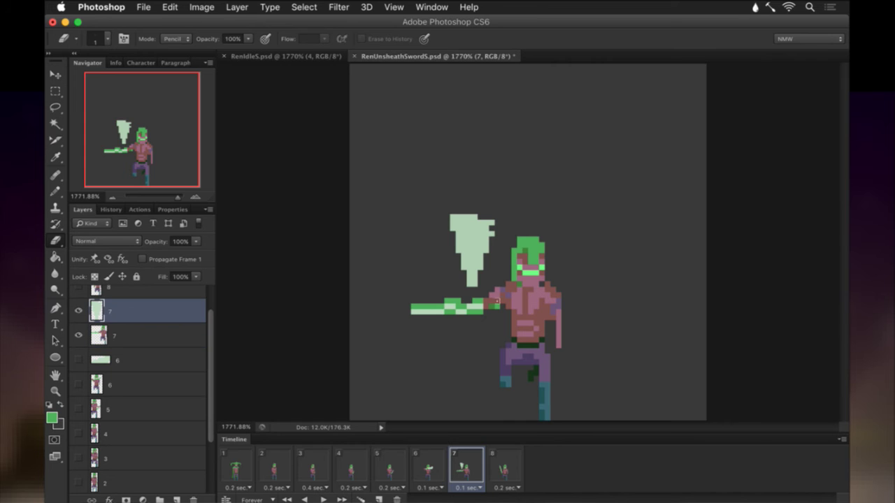
{"action": "key", "text": "v"}
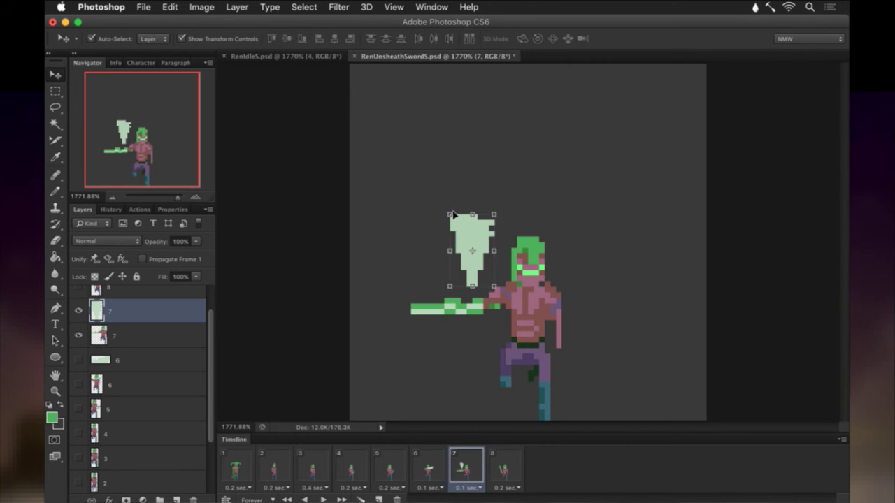
{"action": "key", "text": "i"}
{"action": "left_click", "coordinate": [465, 234]}
{"action": "key", "text": "b"}
{"action": "mouse_move", "coordinate": [447, 220]}
{"action": "left_mouse_down"}
{"action": "mouse_move", "coordinate": [413, 275]}
{"action": "mouse_move", "coordinate": [414, 308]}
{"action": "left_mouse_up"}
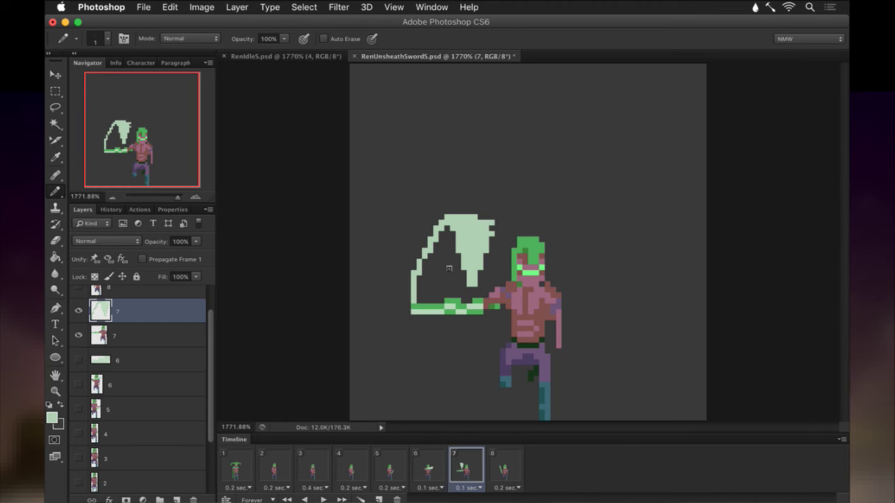
{"action": "mouse_move", "coordinate": [419, 300]}
{"action": "left_mouse_down"}
{"action": "mouse_move", "coordinate": [478, 307]}
{"action": "mouse_move", "coordinate": [492, 290]}
{"action": "mouse_move", "coordinate": [491, 300]}
{"action": "left_mouse_up"}
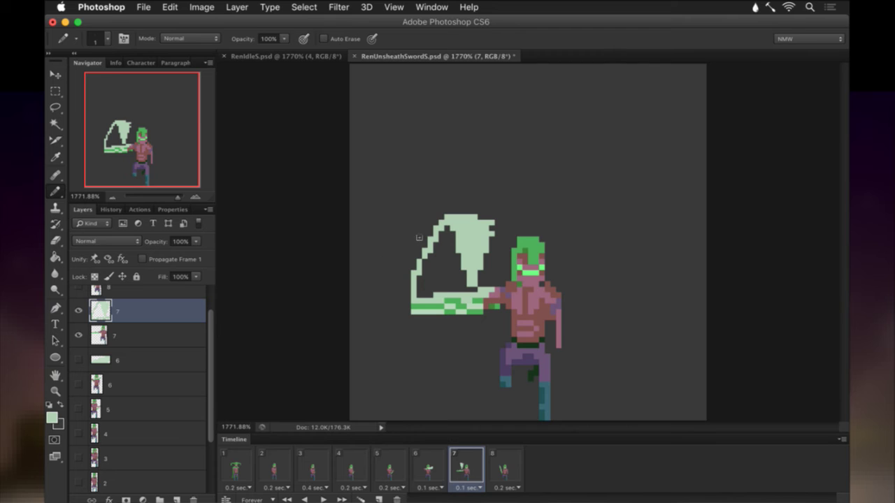
Lower the trail's top edge by one pixel row, rejoin the arc to it and fill the enclosed area with pale green.
{"action": "mouse_move", "coordinate": [408, 235]}
{"action": "left_mouse_down"}
{"action": "mouse_move", "coordinate": [431, 235]}
{"action": "mouse_move", "coordinate": [432, 224]}
{"action": "mouse_move", "coordinate": [419, 235]}
{"action": "mouse_move", "coordinate": [480, 230]}
{"action": "left_mouse_up"}
{"action": "key", "text": "e"}
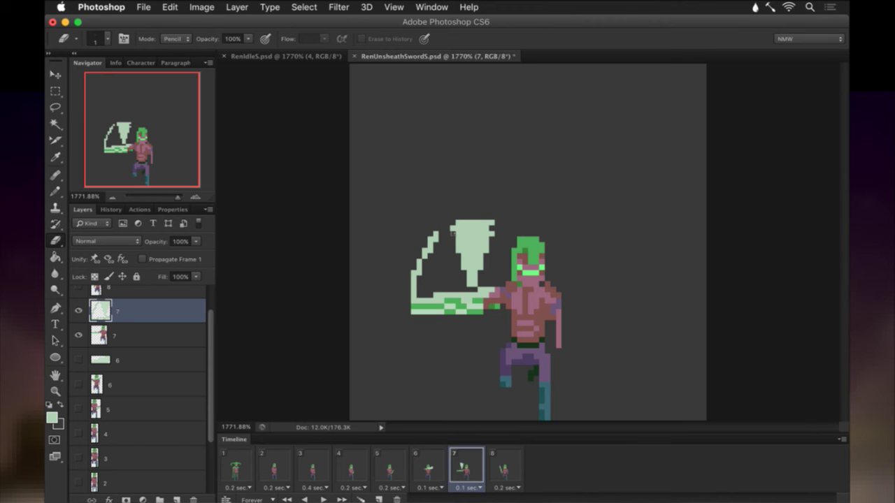
{"action": "key", "text": "i"}
{"action": "left_click", "coordinate": [468, 242]}
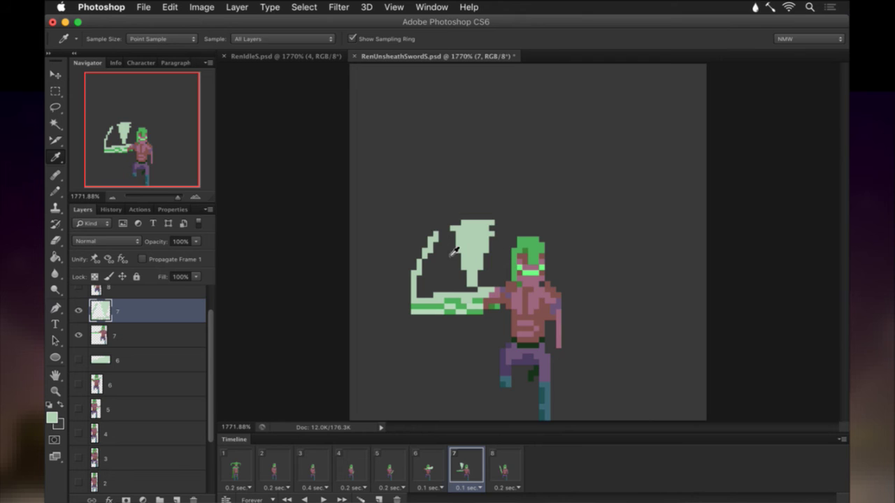
{"action": "key", "text": "b"}
{"action": "left_click_drag", "start_coordinate": [453, 245], "coordinate": [442, 245]}
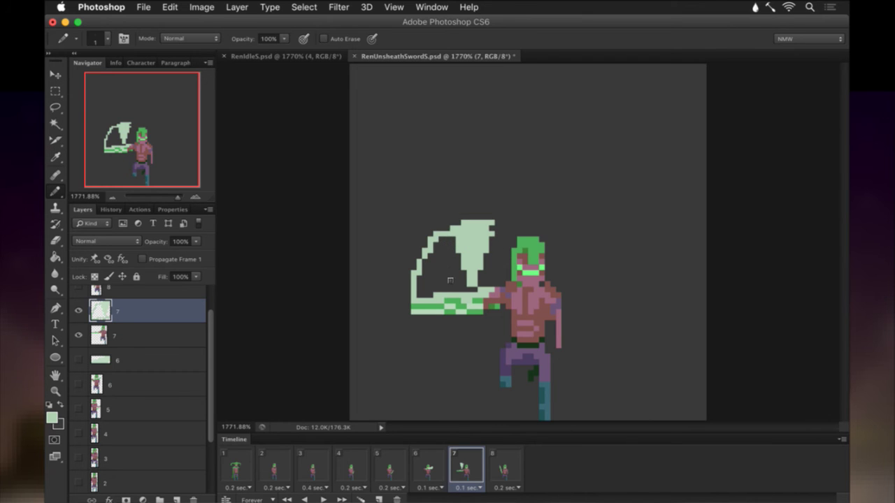
{"action": "key", "text": "g"}
{"action": "left_click", "coordinate": [454, 260]}
Extend the sword trail with a thin pale green streak over the head, and thicken the trail where the streak begins.
{"action": "key", "text": "b"}
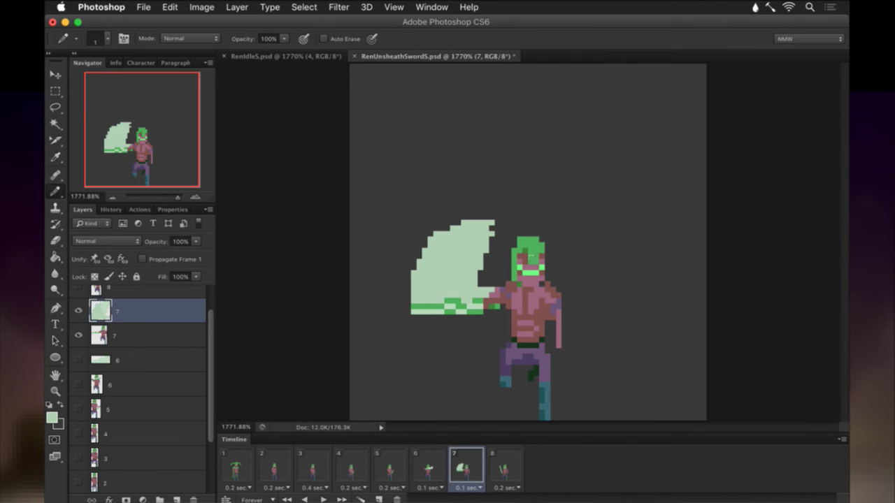
{"action": "left_click_drag", "start_coordinate": [495, 223], "coordinate": [567, 261]}
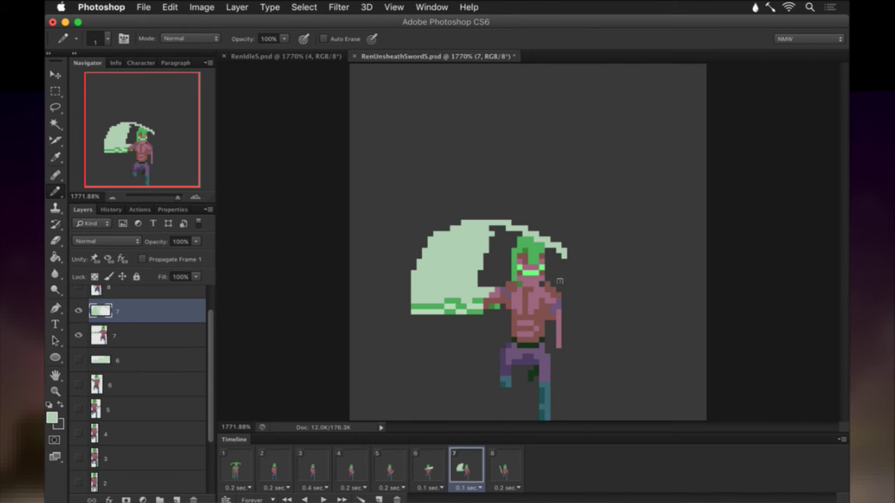
{"action": "key", "text": "super+z"}
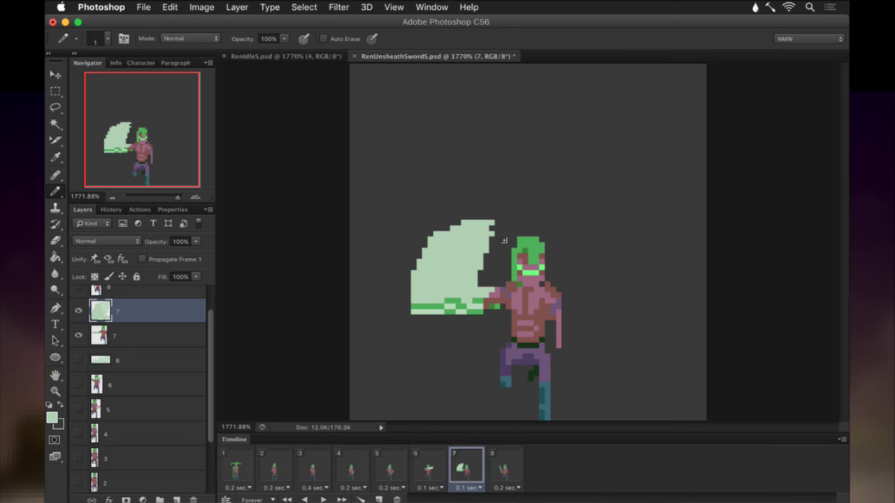
{"action": "left_click_drag", "start_coordinate": [494, 235], "coordinate": [581, 248]}
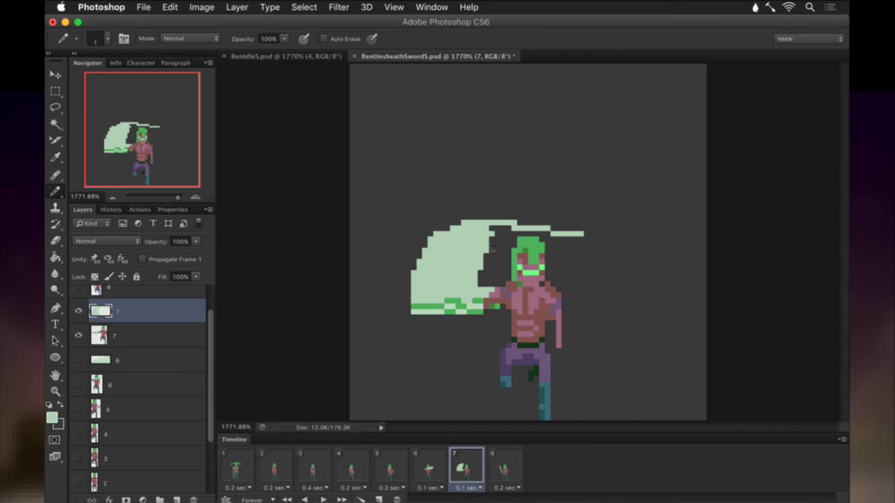
{"action": "left_click_drag", "start_coordinate": [509, 229], "coordinate": [489, 228]}
{"action": "mouse_move", "coordinate": [493, 274]}
{"action": "left_mouse_down"}
{"action": "mouse_move", "coordinate": [535, 278]}
{"action": "mouse_move", "coordinate": [546, 264]}
{"action": "mouse_move", "coordinate": [565, 285]}
{"action": "left_mouse_up"}
{"action": "key", "text": "super+z"}
{"action": "left_click", "coordinate": [503, 257]}
{"action": "left_click_drag", "start_coordinate": [491, 245], "coordinate": [511, 234]}
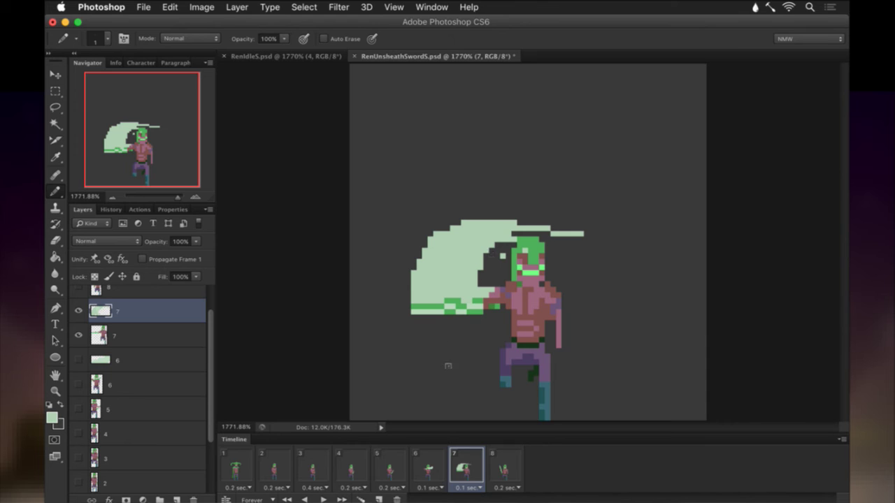
Break up the far end of the streak over the head by erasing pixels to leave a detached one.
{"action": "key", "text": "e"}
{"action": "left_click", "coordinate": [577, 232]}
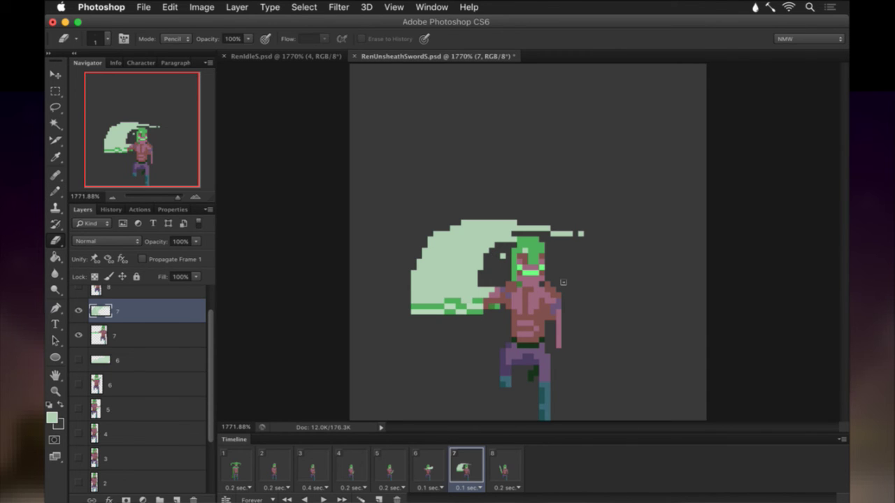
{"action": "left_click", "coordinate": [571, 235]}
Compare the reworked sword trail in frame 7 with the poses in frames 6 and 8.
{"action": "left_click", "coordinate": [422, 472]}
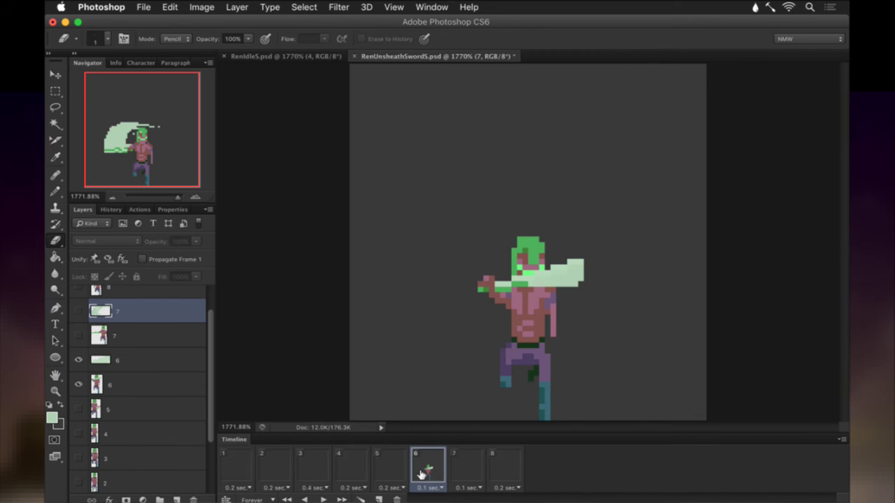
{"action": "left_click", "coordinate": [405, 468]}
{"action": "left_click", "coordinate": [419, 474]}
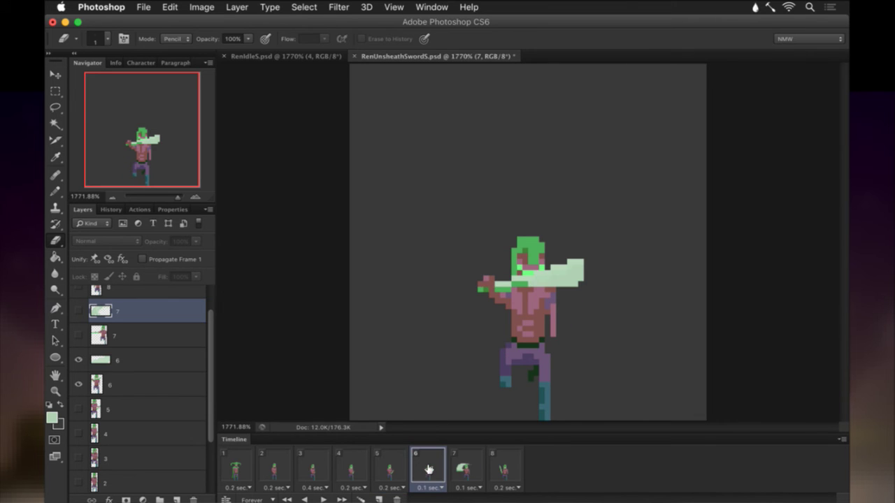
{"action": "left_click", "coordinate": [465, 471]}
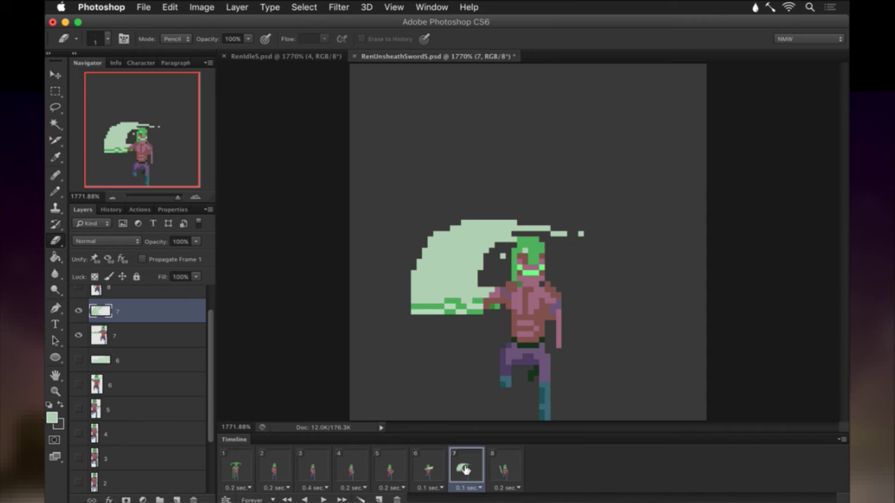
{"action": "left_click", "coordinate": [488, 474]}
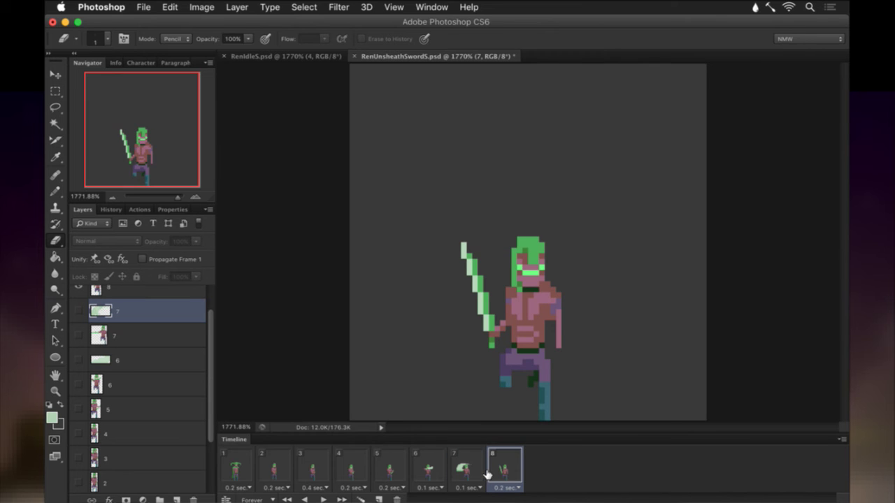
{"action": "scroll", "coordinate": [150, 348], "scroll_direction": "up", "scroll_amount": 2}
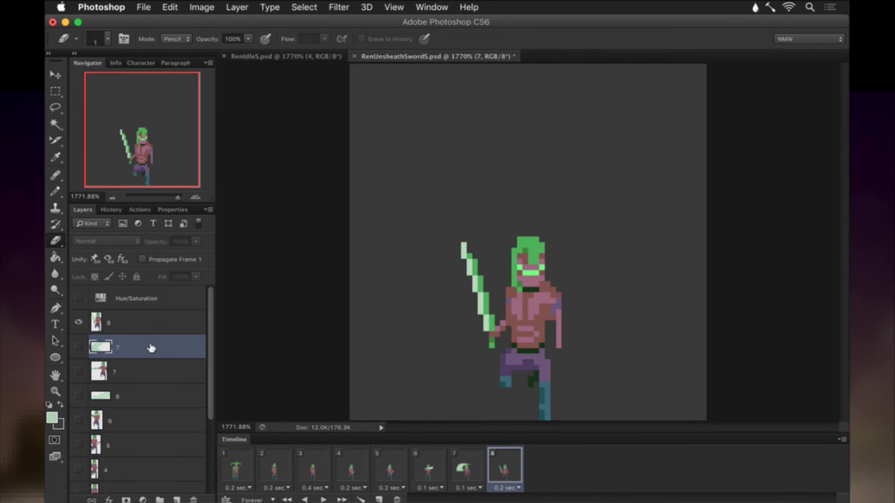
{"action": "left_click", "coordinate": [472, 470]}
In frame 8, move the upper body, sword and dark green pixels between the legs up one pixel on layer 8.
{"action": "left_click", "coordinate": [508, 468]}
{"action": "left_click", "coordinate": [152, 326]}
{"action": "key", "text": "m"}
{"action": "left_click_drag", "start_coordinate": [428, 215], "coordinate": [627, 371]}
{"action": "left_click_drag", "start_coordinate": [517, 370], "coordinate": [534, 392]}
{"action": "key", "text": "ctrl+t"}
{"action": "key", "text": "Up"}
{"action": "key", "text": "Return"}
{"action": "key", "text": "ctrl+d"}
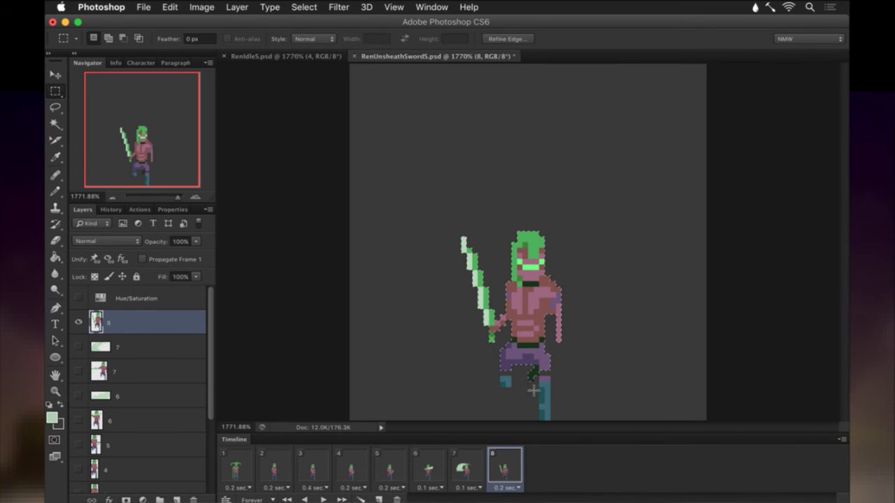
Fill the gaps above both boots in frame 8 with purples sampled from the trousers.
{"action": "key", "text": "i"}
{"action": "left_click", "coordinate": [545, 366]}
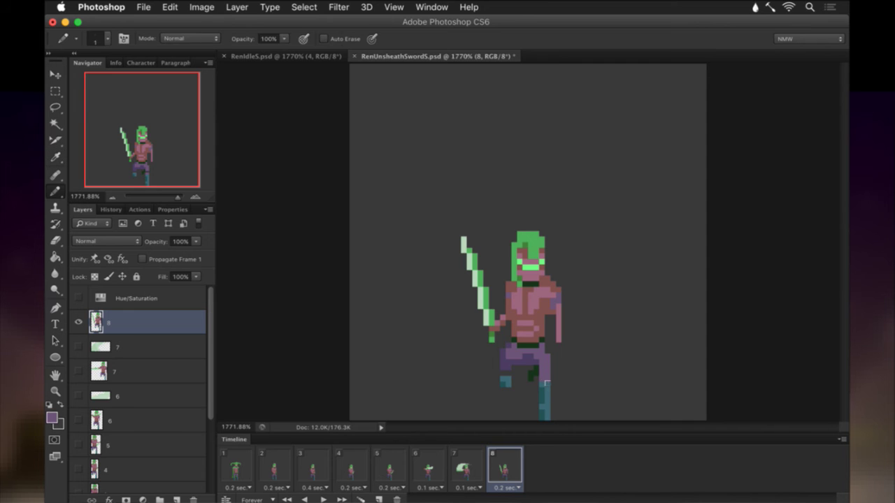
{"action": "key", "text": "b"}
{"action": "left_click", "coordinate": [506, 365], "text": "alt"}
In frame 8, rotate the sword about 141 degrees and place it diagonally above and outside the bent arm's hand.
{"action": "key", "text": "m"}
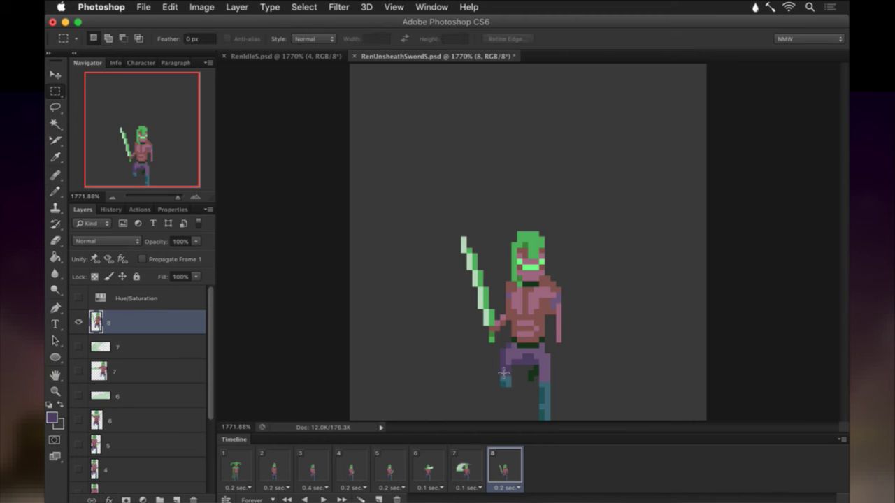
{"action": "left_click_drag", "start_coordinate": [453, 288], "coordinate": [491, 342]}
{"action": "key", "text": "v"}
{"action": "left_click_drag", "start_coordinate": [413, 191], "coordinate": [740, 376]}
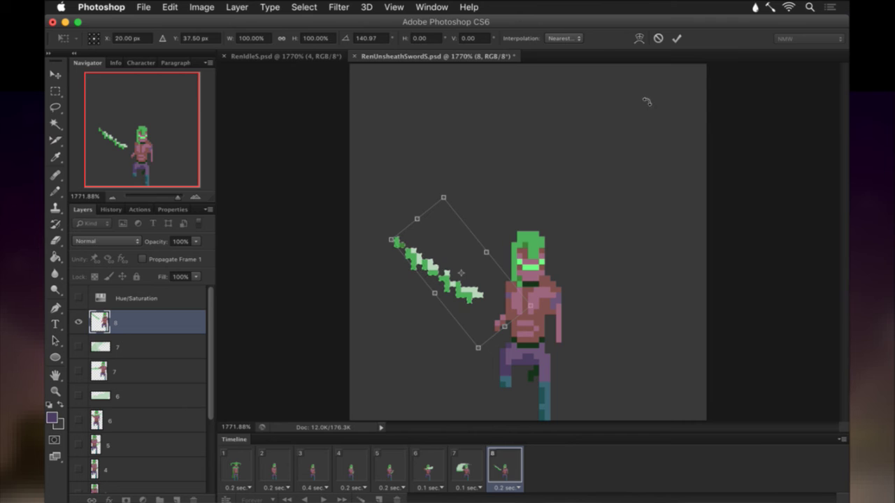
{"action": "left_click", "coordinate": [676, 39]}
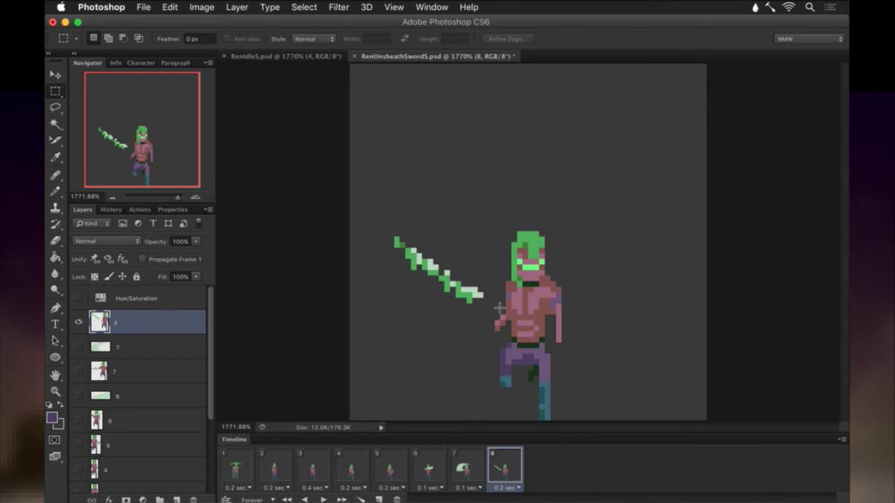
Move the bent arm's forearm and hand up and outward from the torso on layer 8.
{"action": "key", "text": "e"}
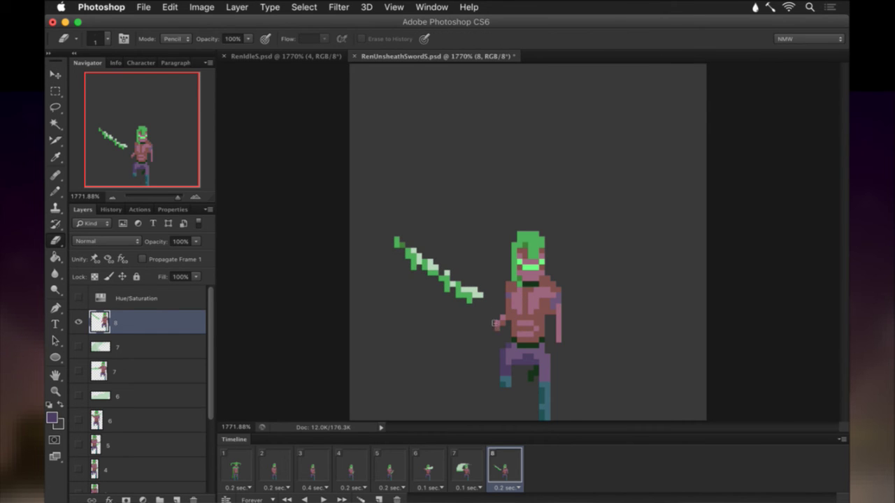
{"action": "key", "text": "m"}
{"action": "left_click_drag", "start_coordinate": [478, 309], "coordinate": [505, 343]}
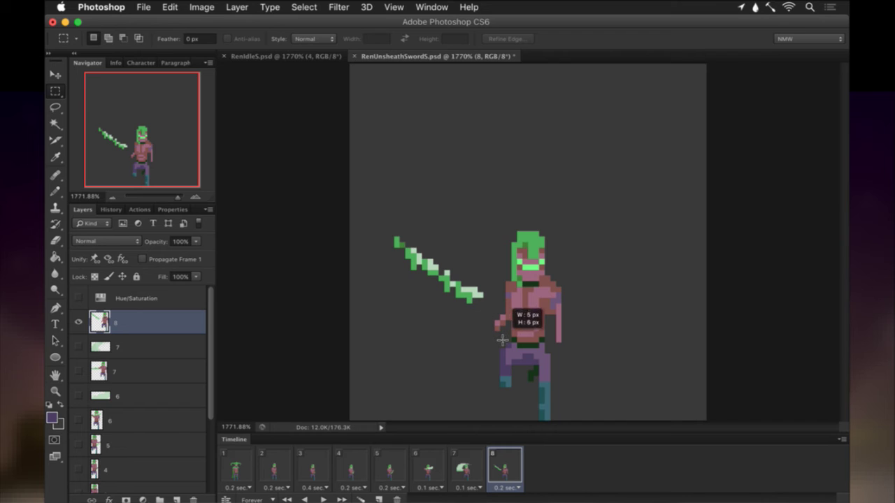
{"action": "key", "text": "v"}
{"action": "key", "text": "Up"}
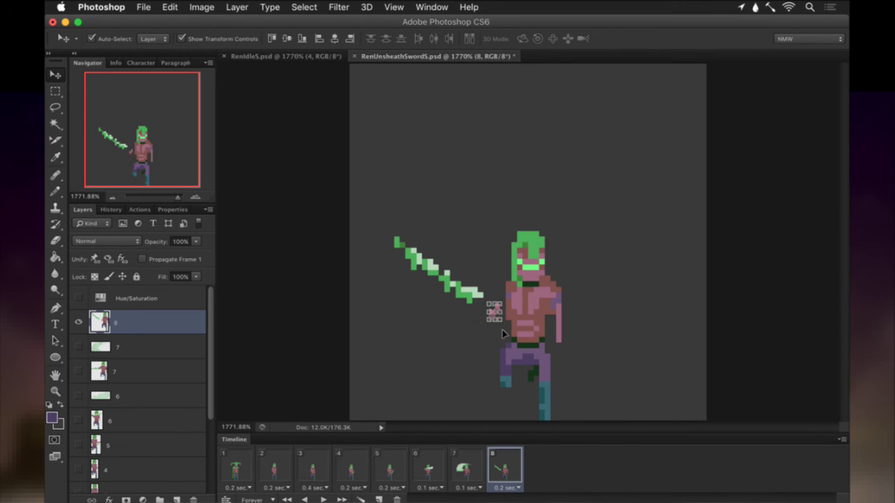
{"action": "key", "text": "Left"}
{"action": "key", "text": "m"}
{"action": "key", "text": "ctrl+d"}
Rebuild the arm between the shoulder and the repositioned hand with light and dark skin tones sampled from it.
{"action": "key", "text": "i"}
{"action": "left_click", "coordinate": [492, 313]}
{"action": "key", "text": "b"}
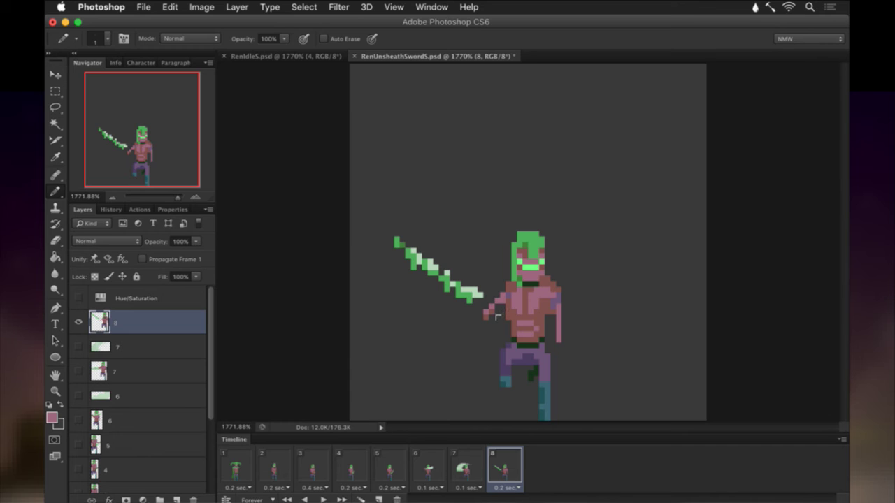
{"action": "key", "text": "i"}
{"action": "left_click", "coordinate": [490, 316]}
{"action": "key", "text": "b"}
{"action": "key", "text": "e"}
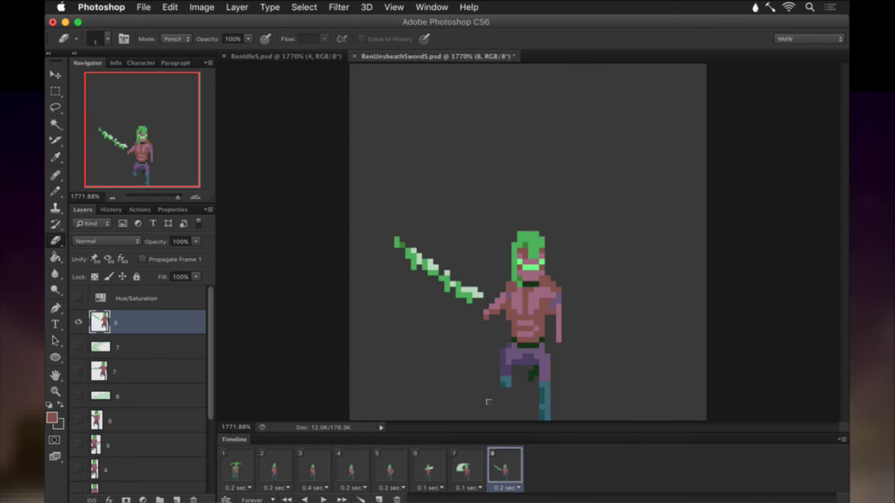
{"action": "key", "text": "i"}
{"action": "left_click", "coordinate": [503, 309]}
{"action": "key", "text": "b"}
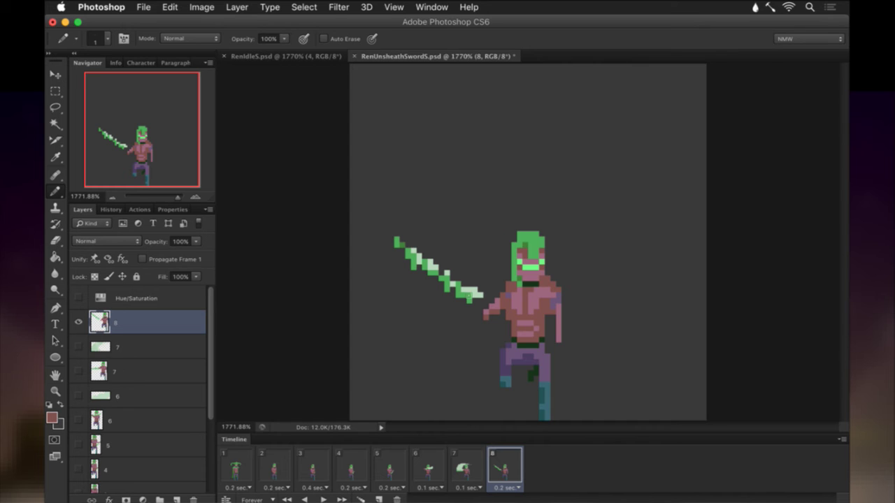
Paint a handle between the blade and the hand in green sampled from the sword, and thin it to a diagonal line.
{"action": "key", "text": "i"}
{"action": "left_click", "coordinate": [396, 244]}
{"action": "key", "text": "b"}
{"action": "left_click", "coordinate": [480, 313]}
{"action": "left_click", "coordinate": [475, 312]}
{"action": "left_click", "coordinate": [475, 307]}
{"action": "left_click", "coordinate": [480, 307]}
{"action": "key", "text": "i"}
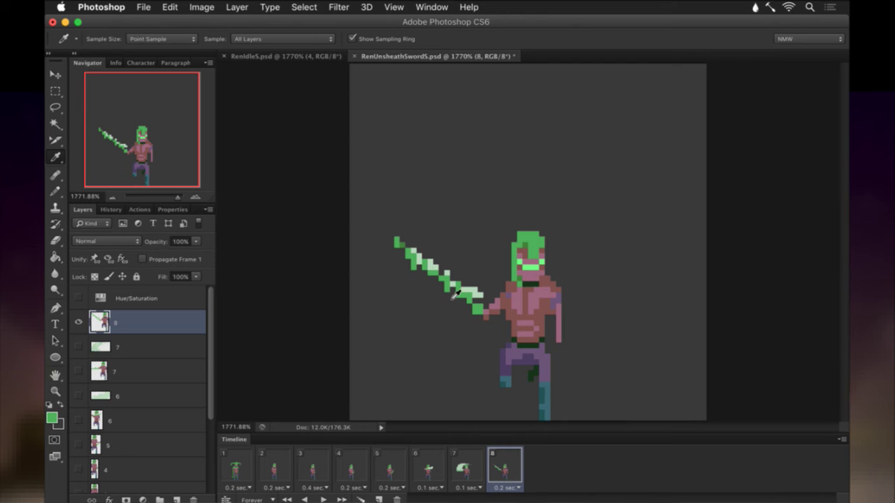
{"action": "key", "text": "e"}
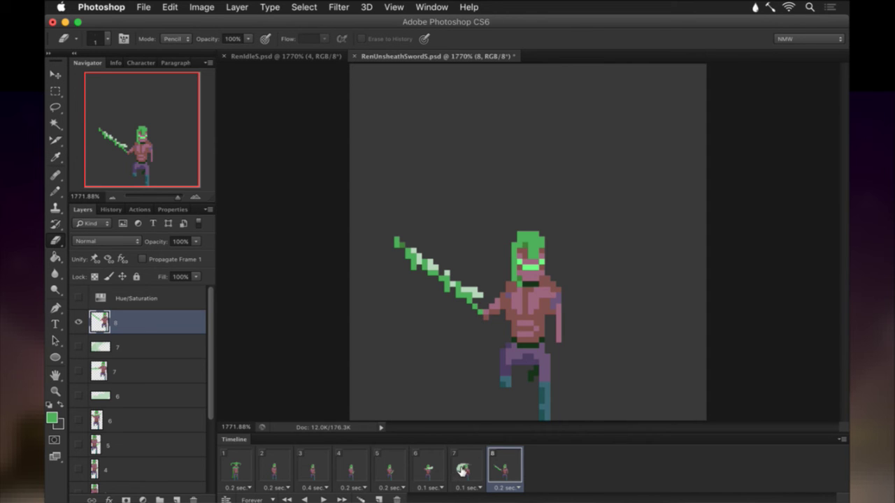
Check the sword pose in frame 5, then erase blade pixels near the handle in frame 8 to detach the two.
{"action": "left_click", "coordinate": [393, 462]}
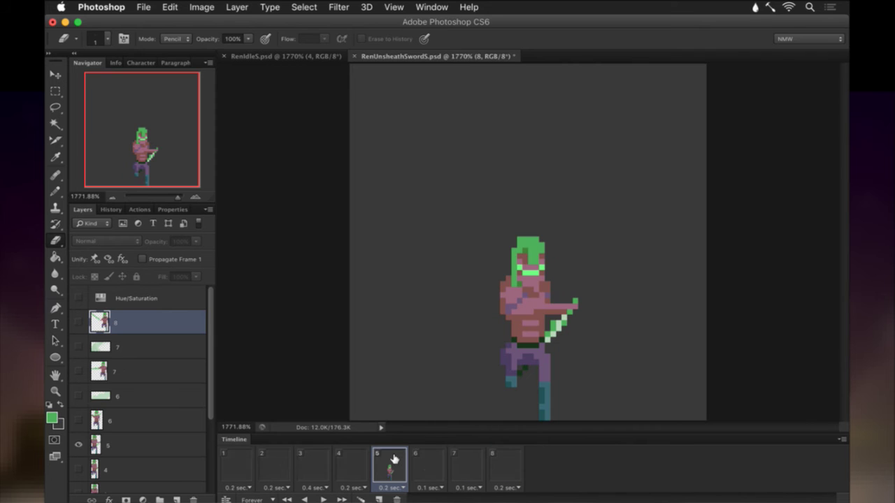
{"action": "left_click", "coordinate": [507, 465]}
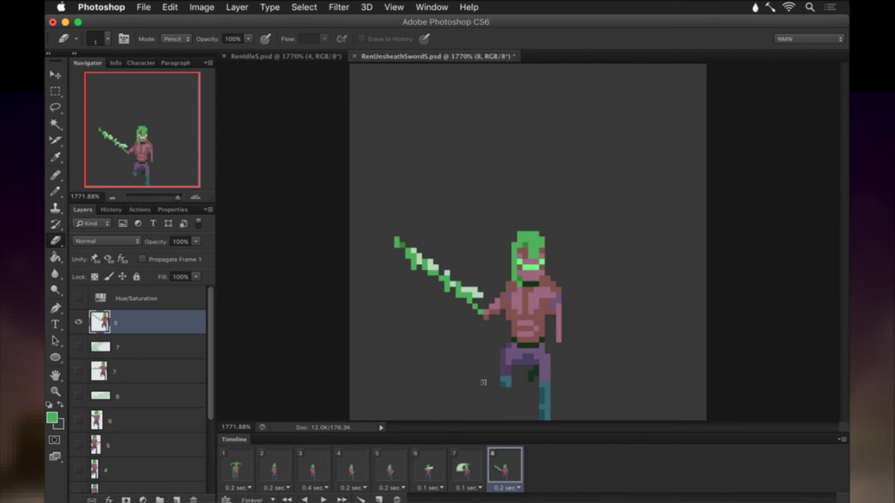
{"action": "key", "text": "i"}
{"action": "key", "text": "e"}
{"action": "left_click_drag", "start_coordinate": [482, 310], "coordinate": [453, 304]}
{"action": "key", "text": "b"}
{"action": "left_click", "coordinate": [473, 295], "text": "alt"}
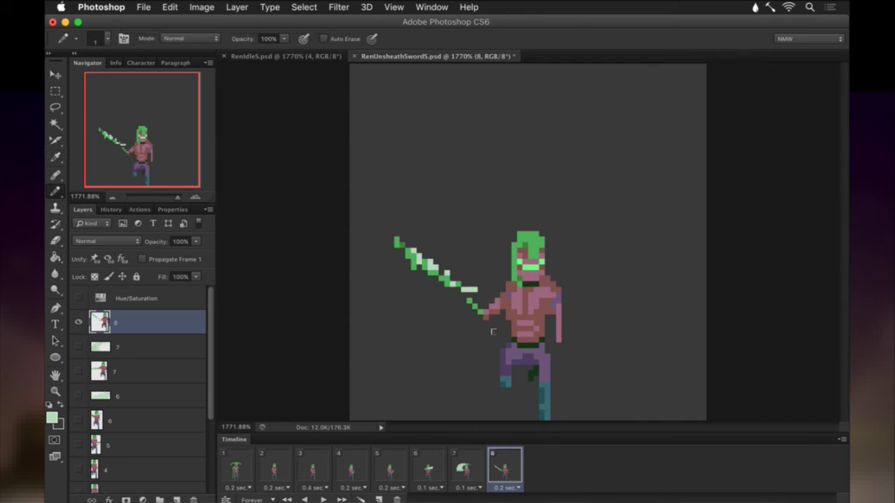
{"action": "key", "text": "e"}
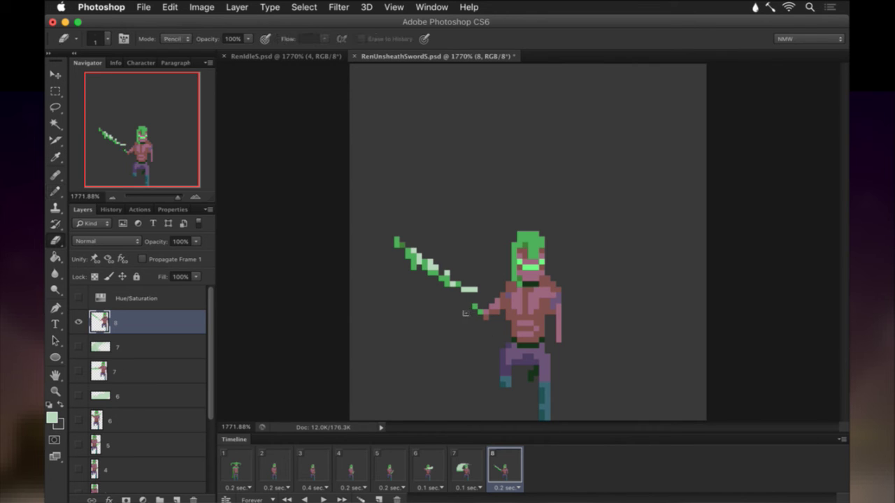
Paint four pale green blade pixels stepping down from the hand to the side of the torso in frame 8.
{"action": "key", "text": "b"}
{"action": "left_click", "coordinate": [491, 331]}
{"action": "left_click", "coordinate": [497, 331]}
{"action": "left_click", "coordinate": [503, 336]}
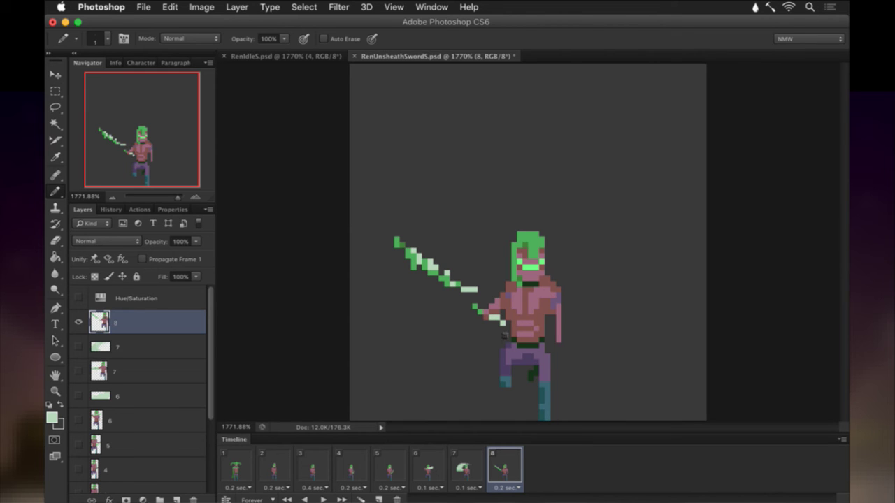
{"action": "left_click", "coordinate": [509, 323]}
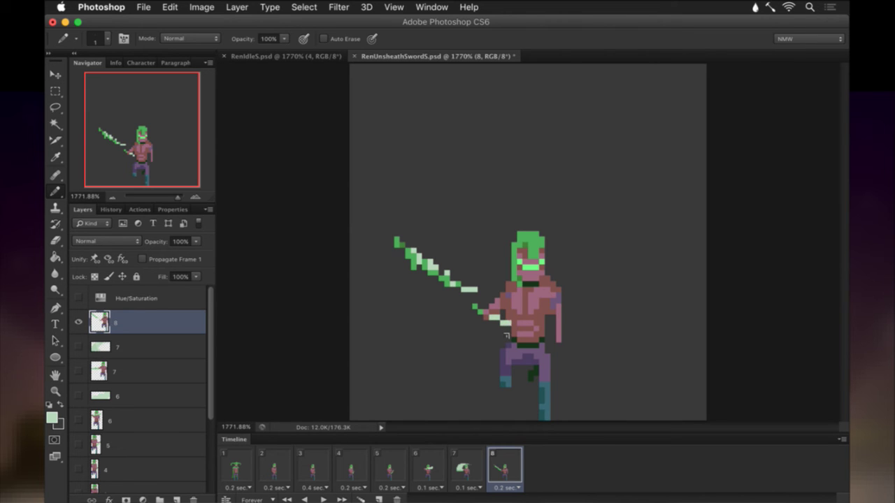
Continue the pale green blade on the other side of the waist with three pixels stepping down at the lowered hand.
{"action": "left_click", "coordinate": [548, 346]}
{"action": "left_click", "coordinate": [553, 346]}
{"action": "key", "text": "e"}
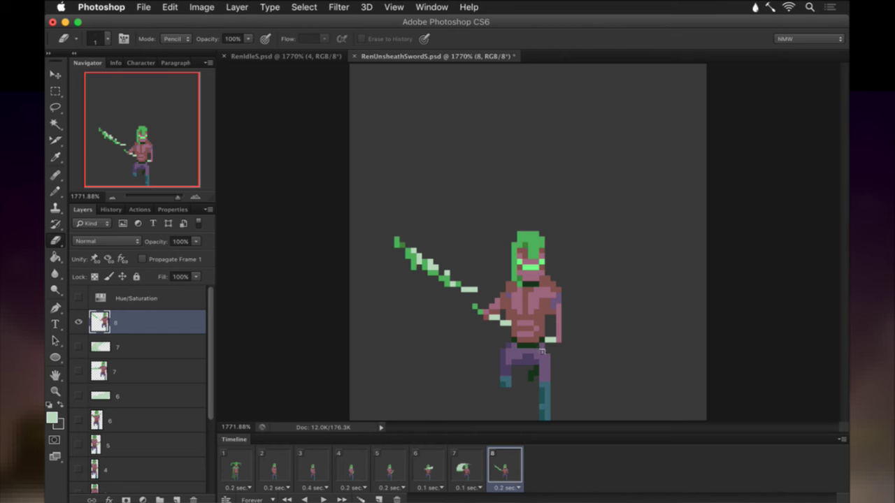
{"action": "key", "text": "b"}
{"action": "left_click", "coordinate": [553, 346]}
{"action": "left_click", "coordinate": [559, 345]}
Delete the old diagonal blade beyond the handle in frame 8 and clear the selection.
{"action": "key", "text": "m"}
{"action": "left_click_drag", "start_coordinate": [371, 220], "coordinate": [489, 298]}
{"action": "key", "text": "Delete"}
{"action": "key", "text": "super+d"}
Add a green lower edge to the new blade between hand and torso, using the green sampled from the handle.
{"action": "key", "text": "i"}
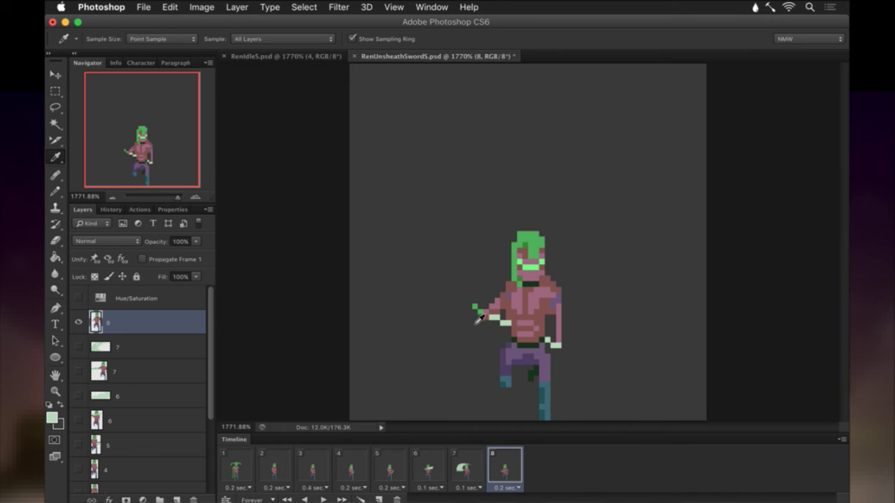
{"action": "left_click", "coordinate": [478, 309]}
{"action": "key", "text": "b"}
{"action": "left_click", "coordinate": [507, 338]}
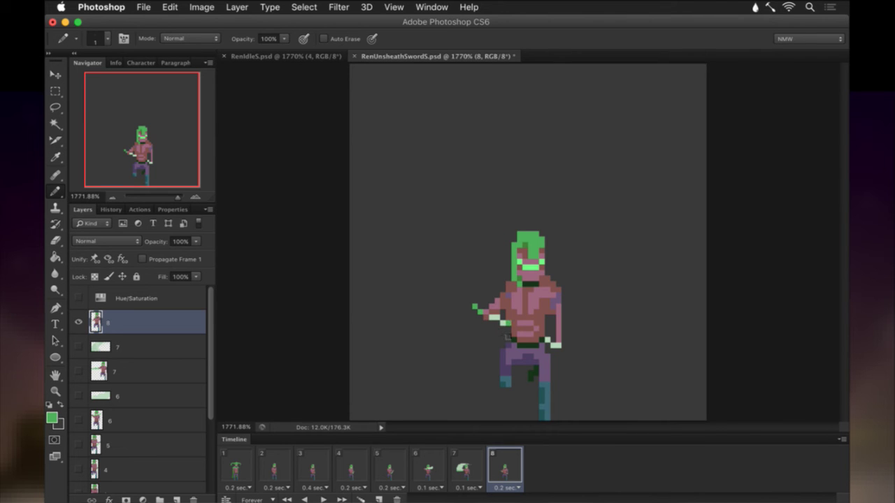
{"action": "left_click", "coordinate": [497, 334]}
{"action": "left_click", "coordinate": [494, 335]}
{"action": "left_click", "coordinate": [502, 339]}
{"action": "left_click", "coordinate": [509, 341]}
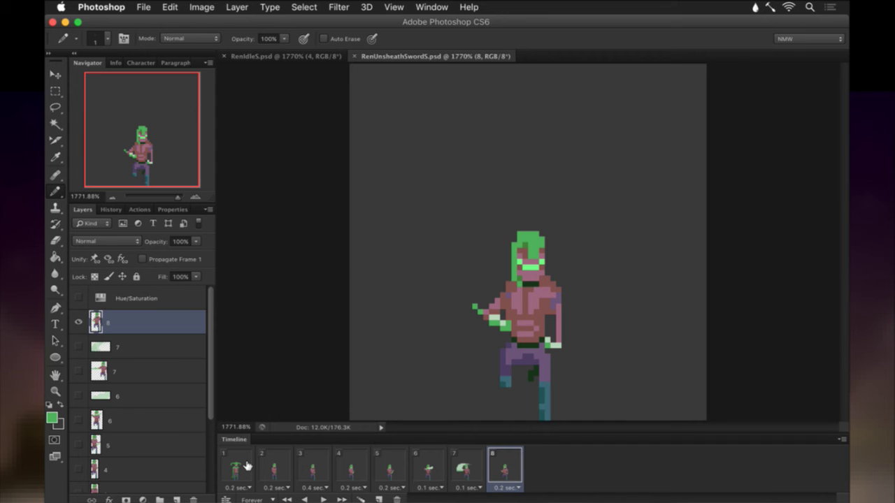
Go to frame 1 and select layer 1 for editing.
{"action": "left_click", "coordinate": [246, 466]}
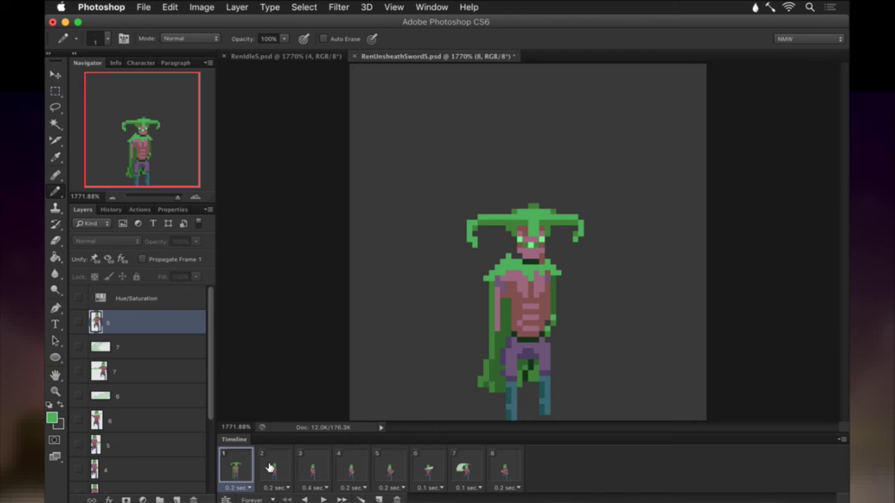
{"action": "scroll", "coordinate": [211, 398], "scroll_direction": "down", "scroll_amount": 1}
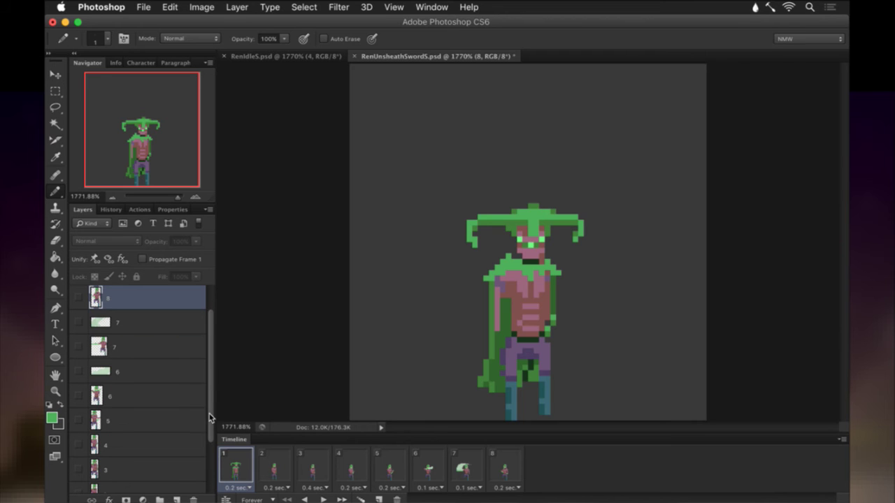
{"action": "scroll", "coordinate": [212, 412], "scroll_direction": "down", "scroll_amount": 4}
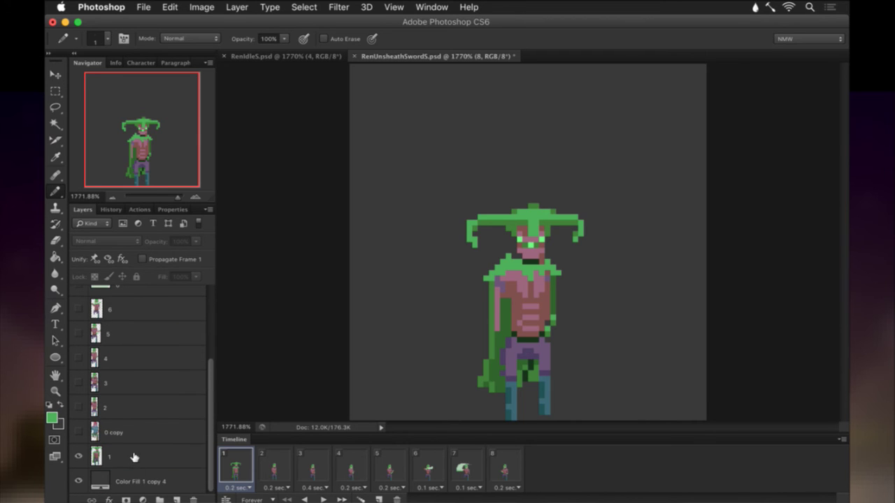
{"action": "left_click", "coordinate": [134, 457]}
{"action": "key", "text": "m"}
{"action": "left_click_drag", "start_coordinate": [432, 192], "coordinate": [623, 261]}
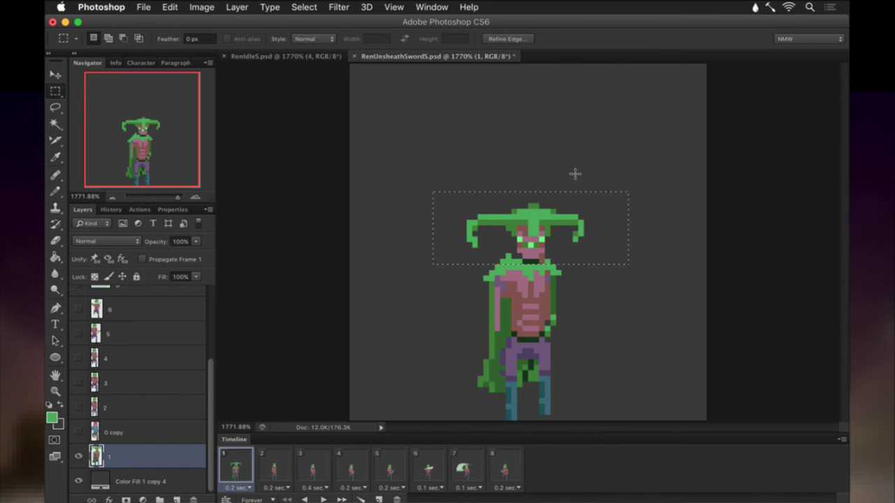
{"action": "key", "text": "super+d"}
Retouch the neck in frame 1 with a sampled brown skin tone and save the document.
{"action": "key", "text": "e"}
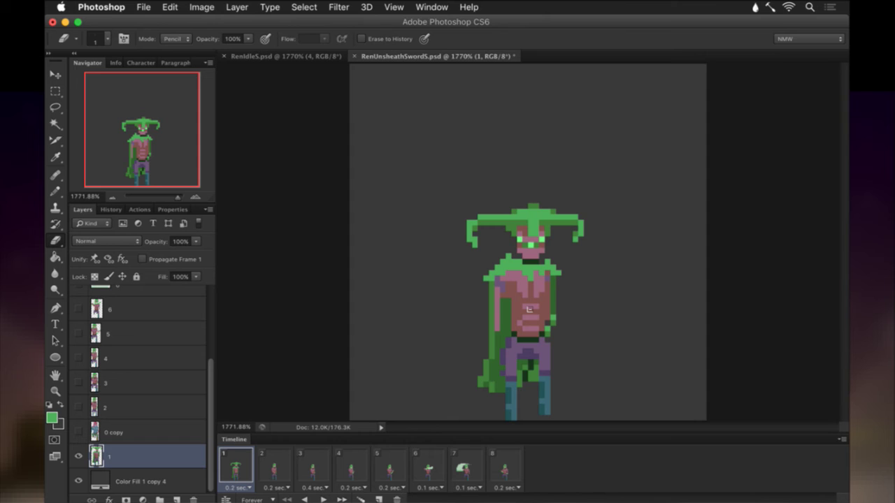
{"action": "key", "text": "b"}
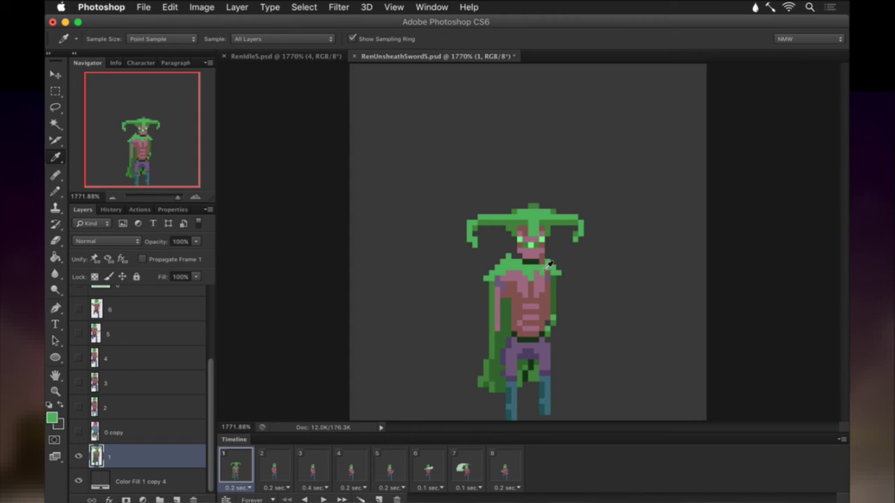
{"action": "left_click", "coordinate": [546, 260], "text": "alt"}
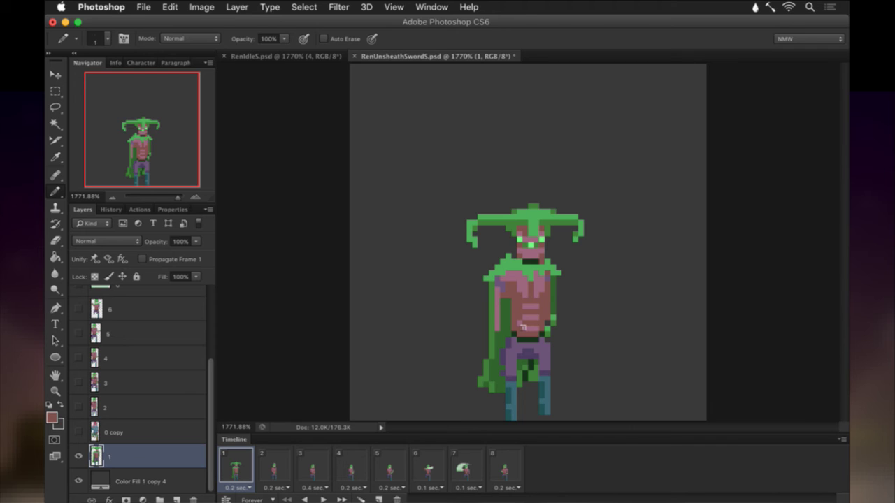
{"action": "key", "text": "super+s"}
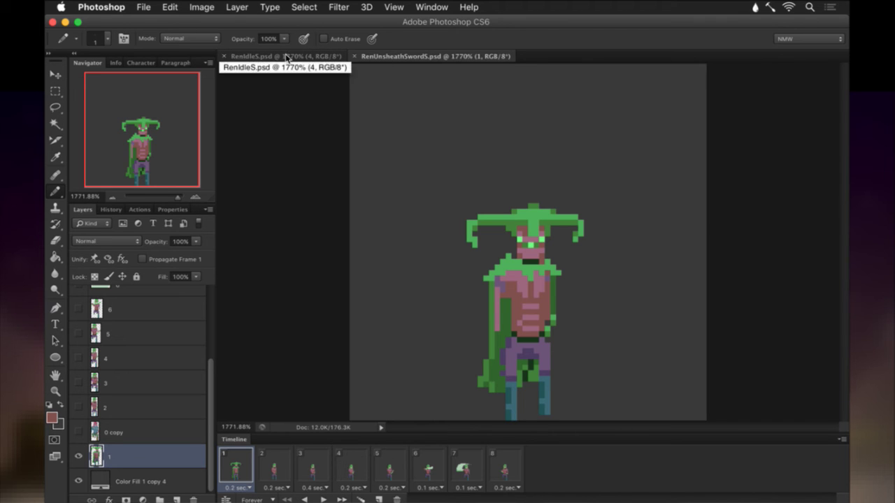
Compare frame 1 with RenIdleS.psd, then retouch the neckband in RenUnsheathSwordS.psd with brown and a sampled dark green.
{"action": "left_click", "coordinate": [338, 56]}
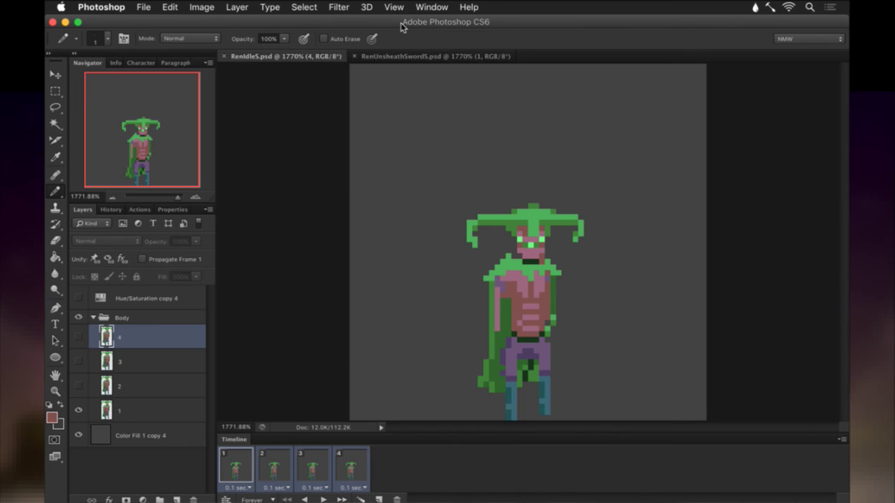
{"action": "left_click", "coordinate": [402, 56]}
{"action": "left_click", "coordinate": [522, 274]}
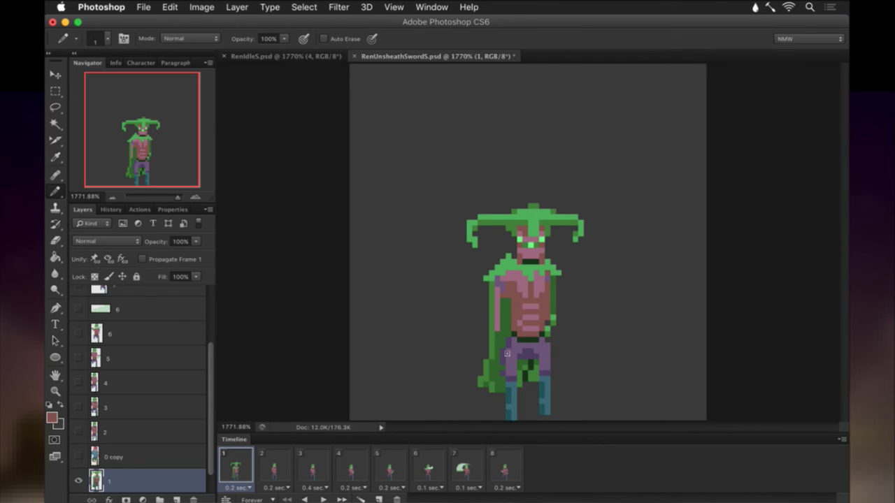
{"action": "key", "text": "i"}
{"action": "left_click", "coordinate": [534, 272]}
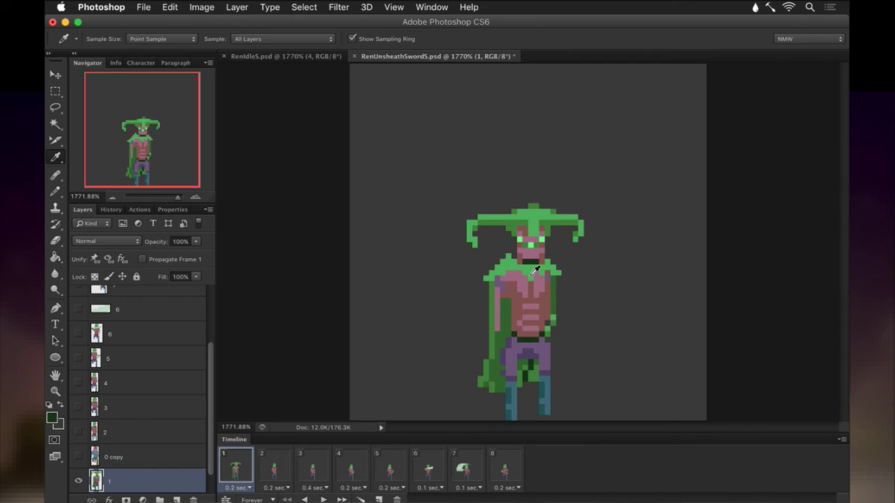
{"action": "key", "text": "b"}
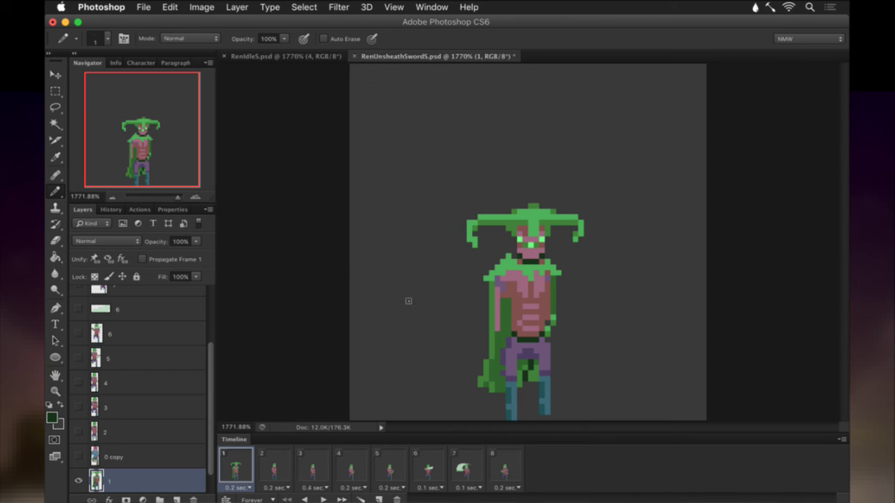
In RenIdleS.psd, retouch the neck pixels beside the neckband on layer 1 with sampled dark green and brown.
{"action": "left_click", "coordinate": [283, 55]}
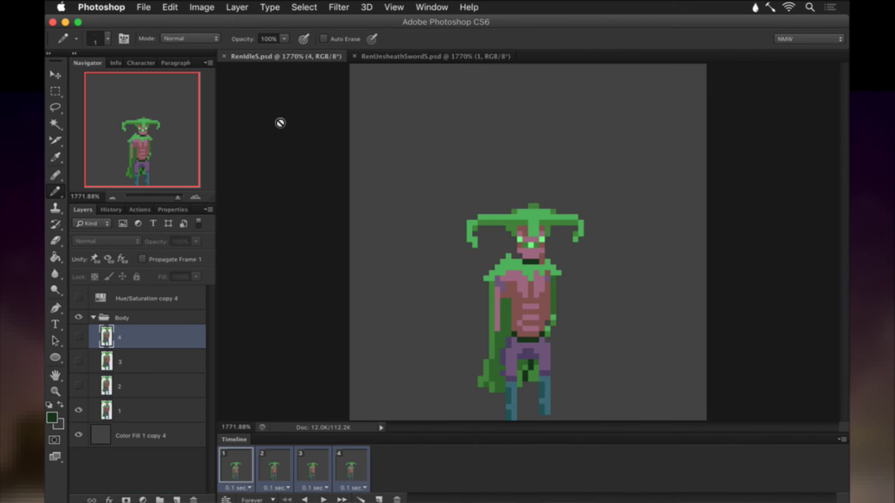
{"action": "left_click", "coordinate": [151, 412]}
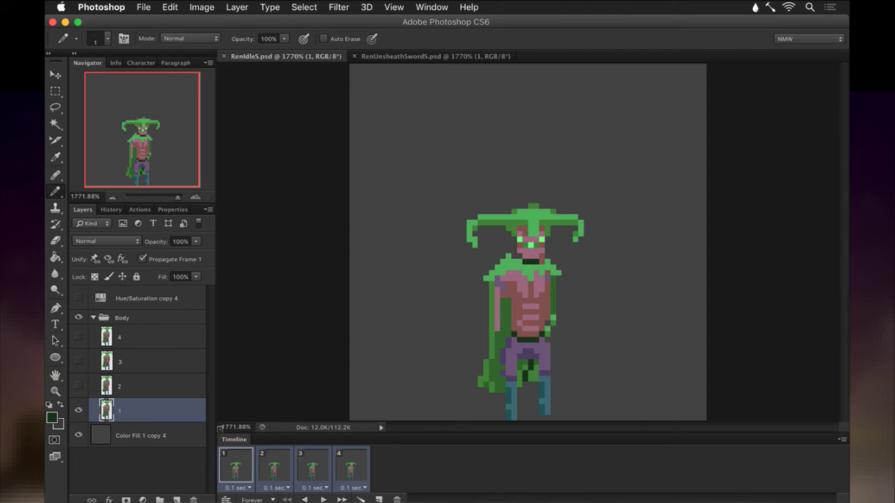
{"action": "key", "text": "i"}
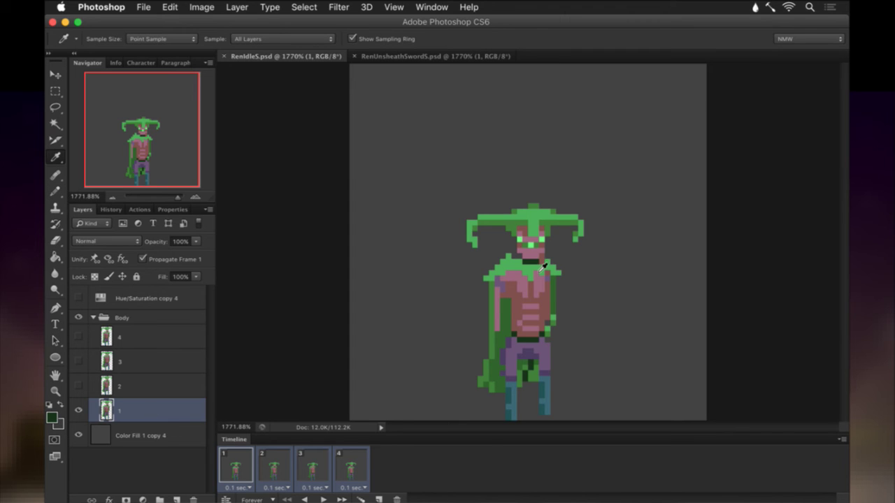
{"action": "left_click", "coordinate": [542, 269]}
{"action": "key", "text": "b"}
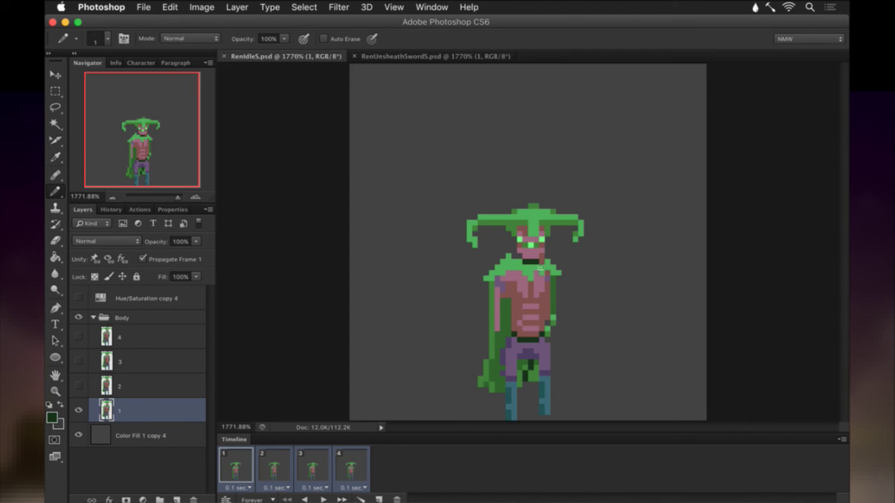
{"action": "left_click", "coordinate": [541, 268]}
{"action": "left_click", "coordinate": [544, 269], "text": "alt"}
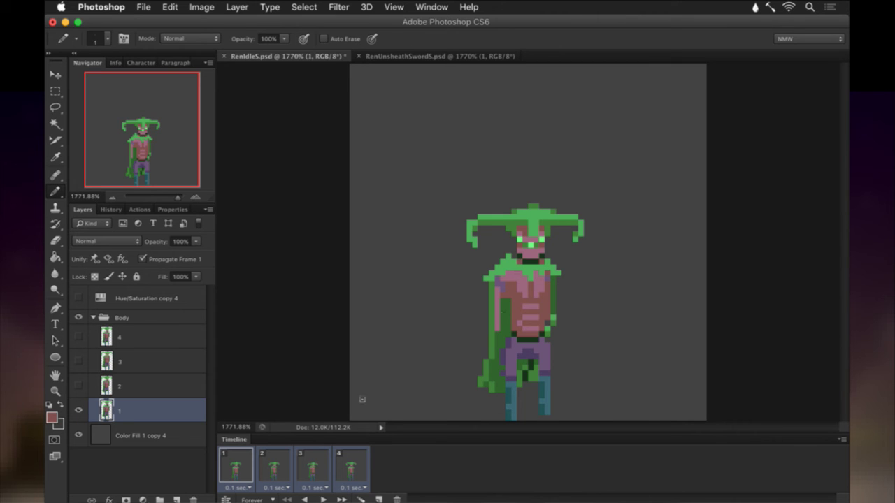
Go to frame 2 and retouch the neck on layer 2 with the same sampled colours, with frame 1 propagation toggled.
{"action": "left_click", "coordinate": [275, 465]}
{"action": "left_click", "coordinate": [118, 383]}
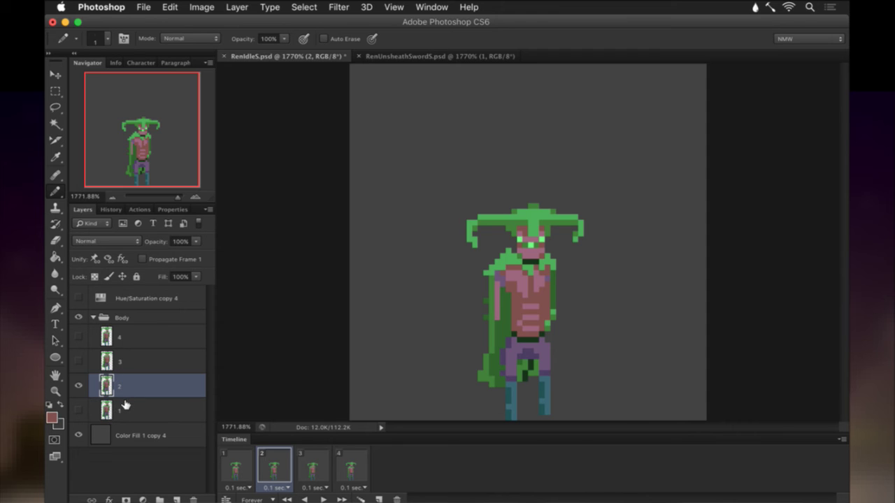
{"action": "left_click", "coordinate": [124, 407]}
{"action": "left_click", "coordinate": [143, 260]}
{"action": "left_click", "coordinate": [132, 383]}
{"action": "key", "text": "alt"}
{"action": "left_click", "coordinate": [524, 264], "text": "alt"}
{"action": "left_click", "coordinate": [538, 270], "text": "alt"}
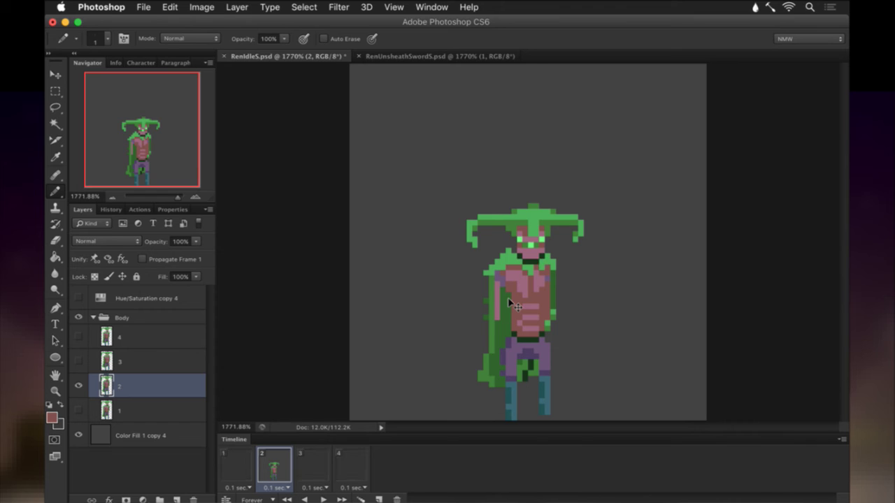
Check frame 3, then retouch the neck around the neckband on layer 4 in frame 4 using sampled colours.
{"action": "left_click", "coordinate": [313, 464]}
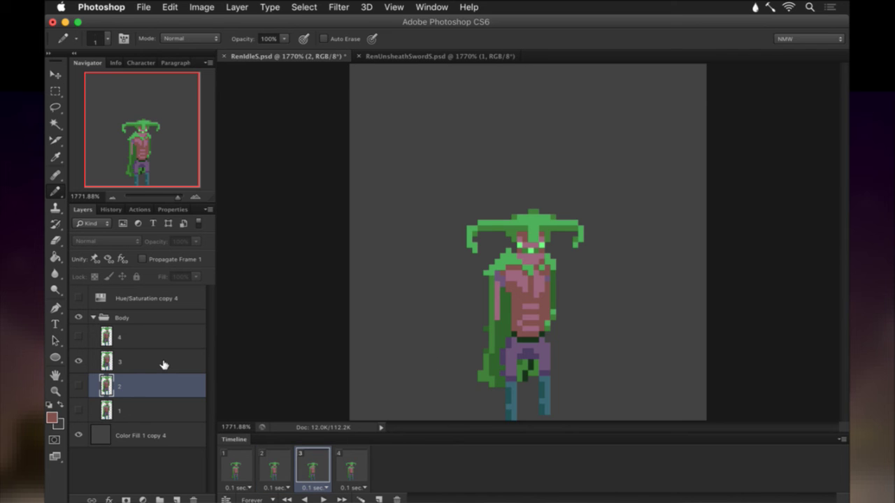
{"action": "left_click", "coordinate": [355, 467]}
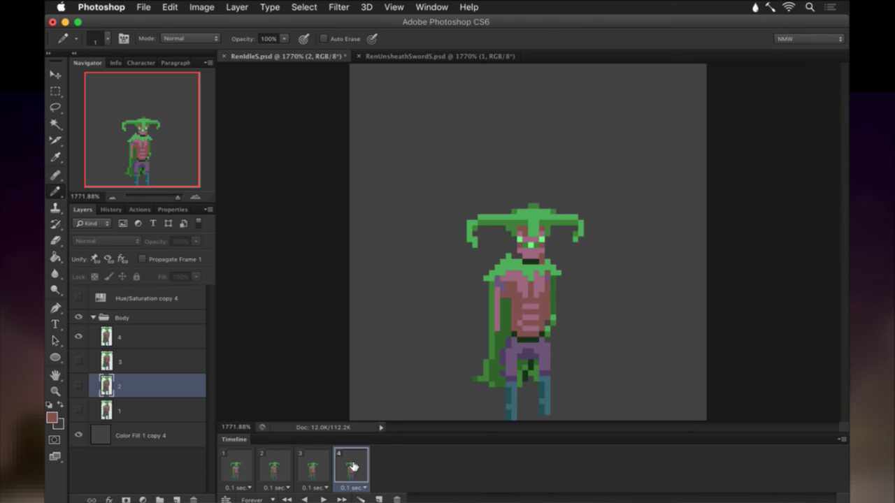
{"action": "left_click", "coordinate": [144, 339]}
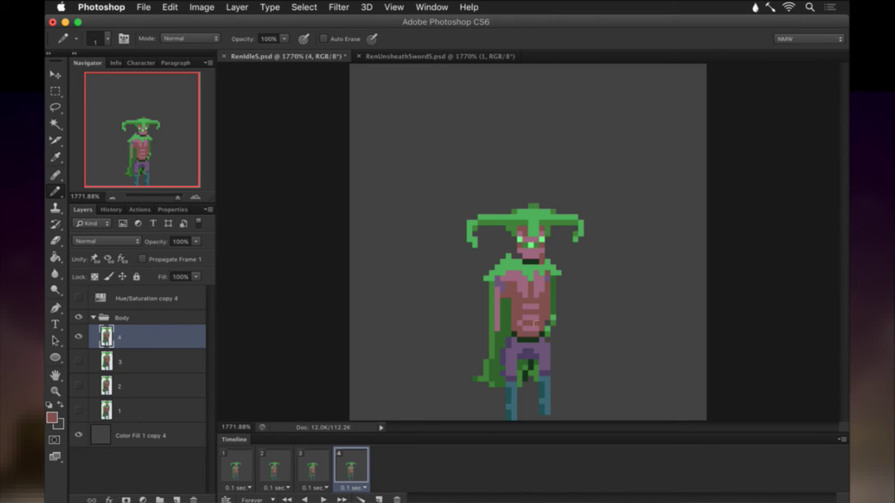
{"action": "key", "text": "i"}
{"action": "left_click", "coordinate": [525, 272]}
{"action": "key", "text": "b"}
{"action": "left_click", "coordinate": [540, 269], "text": "alt"}
Play back the idle animation to check the neck retouch, stop it and save RenIdleS.psd.
{"action": "left_click", "coordinate": [251, 464]}
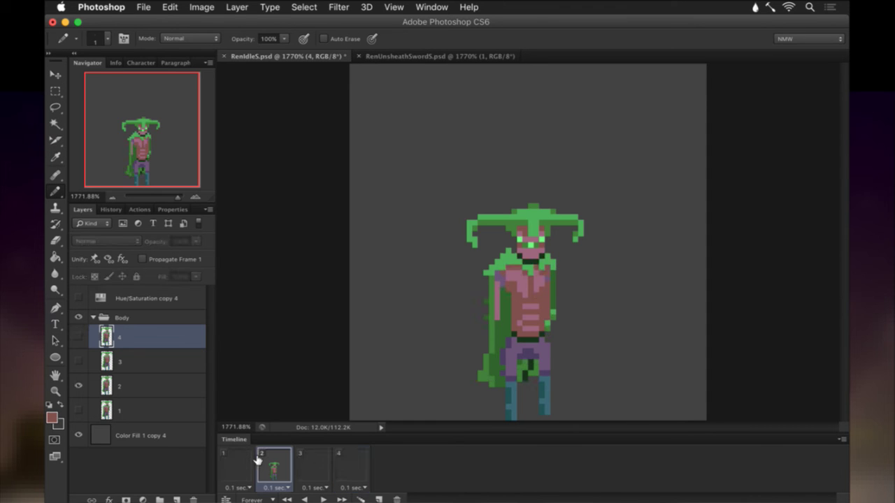
{"action": "left_click", "coordinate": [325, 498]}
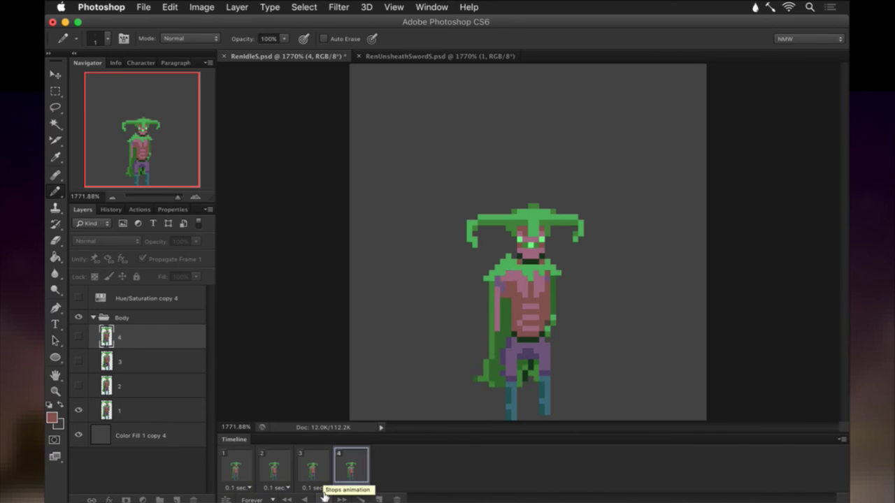
{"action": "left_click", "coordinate": [324, 497]}
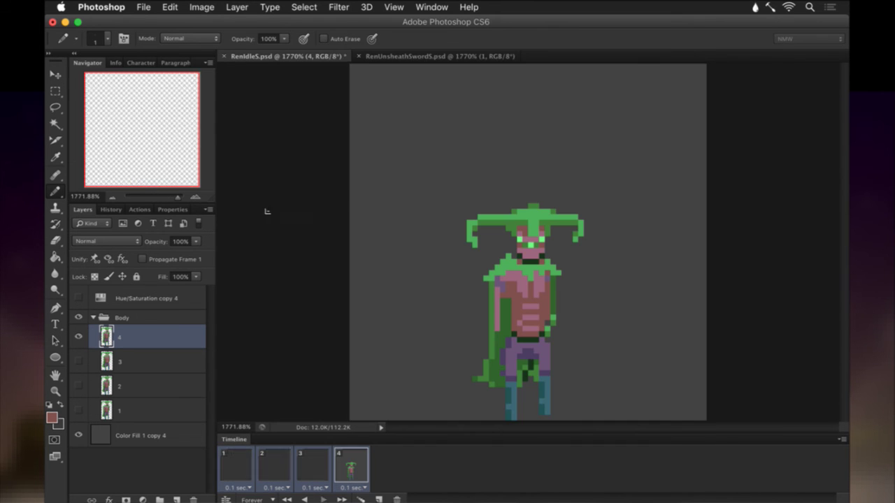
In frame 1 of RenUnsheathSwordS.psd, select the hat, head and cape by combining rectangular marquee areas with Magic Wand additions.
{"action": "left_click", "coordinate": [421, 57]}
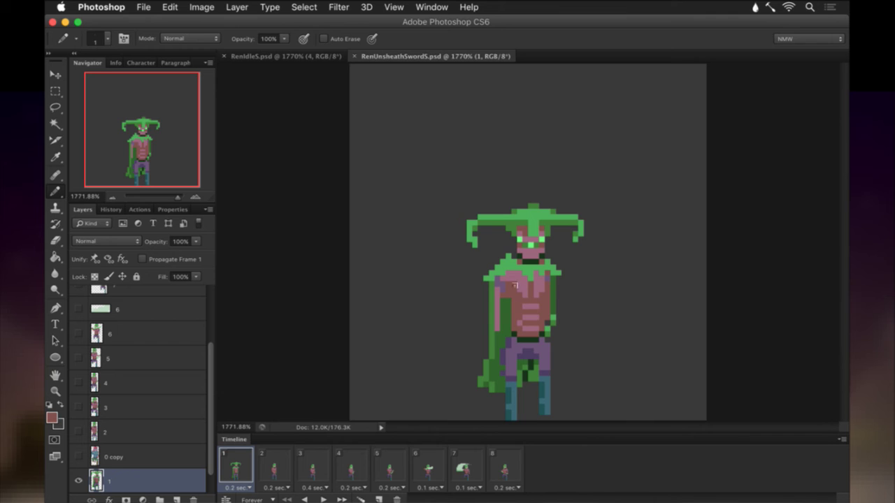
{"action": "key", "text": "m"}
{"action": "left_click_drag", "start_coordinate": [421, 191], "coordinate": [616, 265]}
{"action": "key", "text": "shift"}
{"action": "left_click_drag", "start_coordinate": [451, 270], "coordinate": [494, 415]}
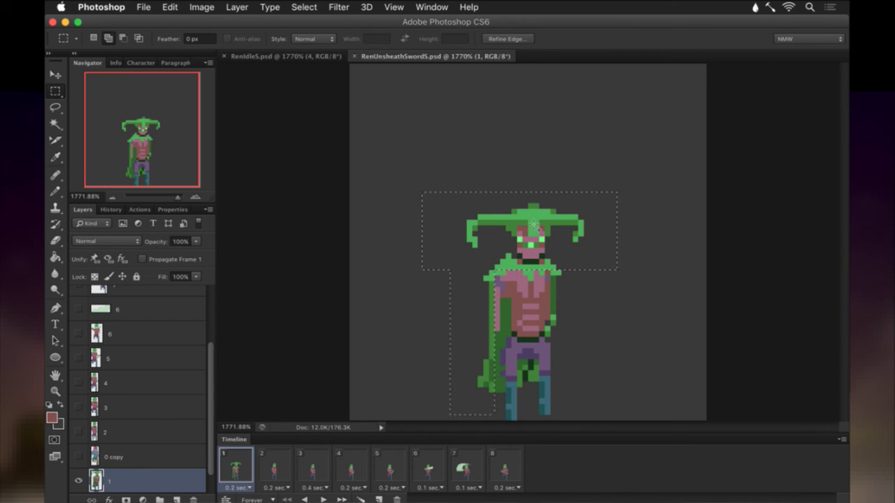
{"action": "left_click_drag", "start_coordinate": [486, 266], "coordinate": [526, 273]}
{"action": "left_click", "coordinate": [531, 276]}
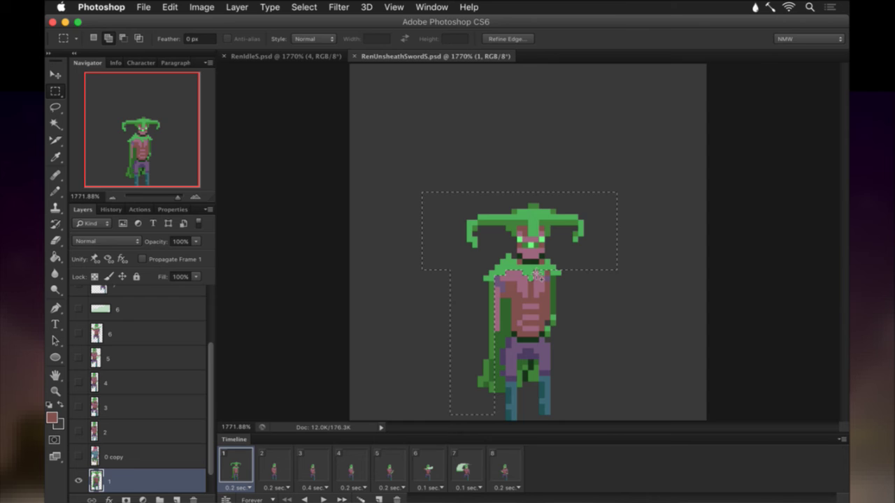
{"action": "left_click_drag", "start_coordinate": [546, 276], "coordinate": [582, 306]}
{"action": "left_click", "coordinate": [55, 125]}
{"action": "key", "text": "shift"}
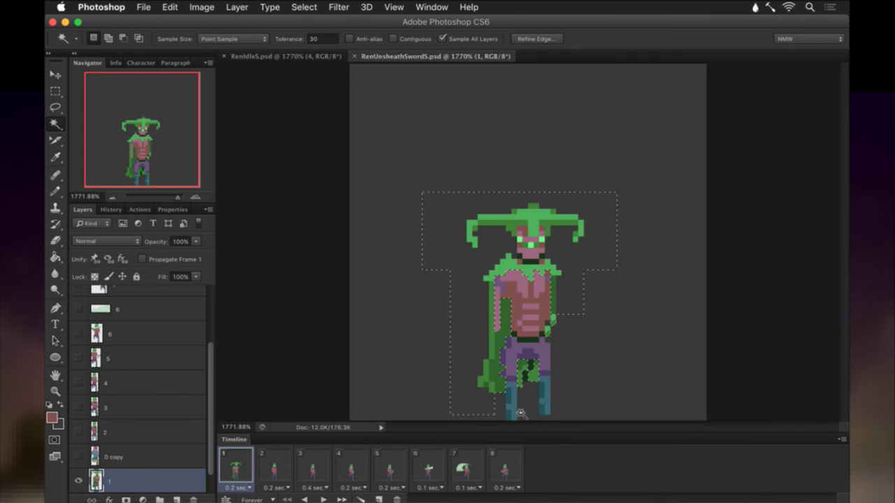
Copy the selected hat, head and cape to a new layer and hide that layer in frame 1.
{"action": "right_click", "coordinate": [481, 265]}
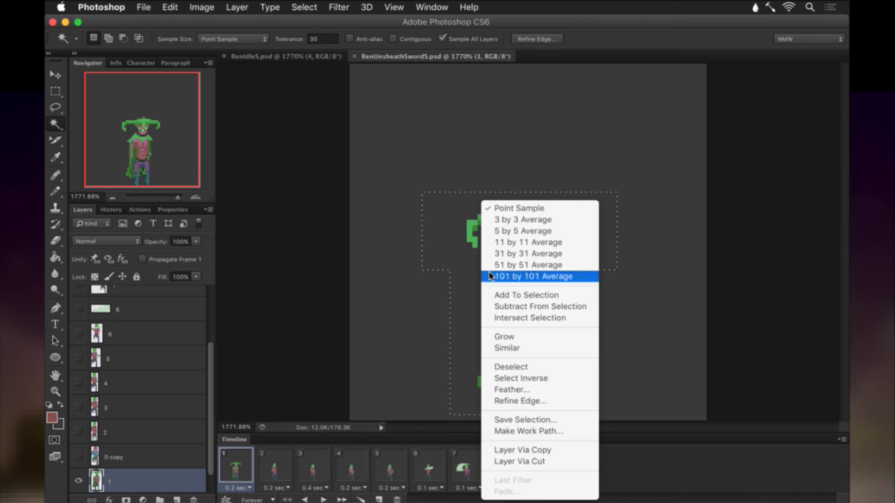
{"action": "left_click", "coordinate": [527, 453]}
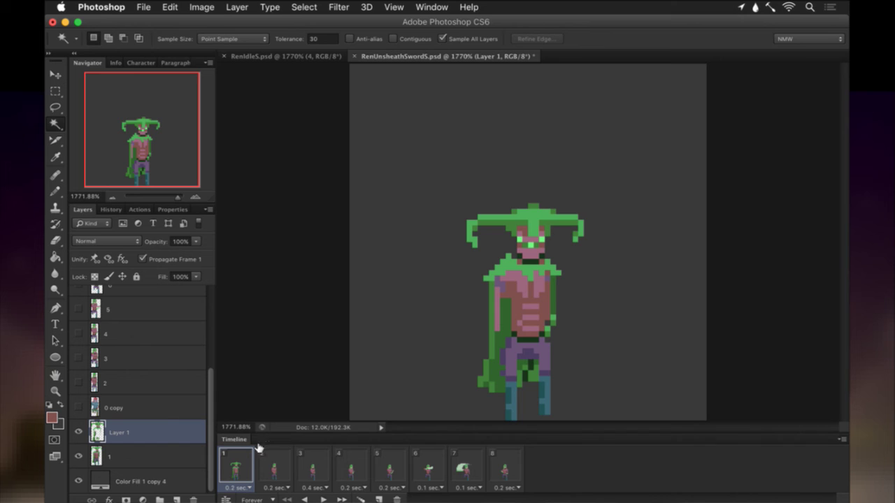
{"action": "left_click", "coordinate": [79, 432]}
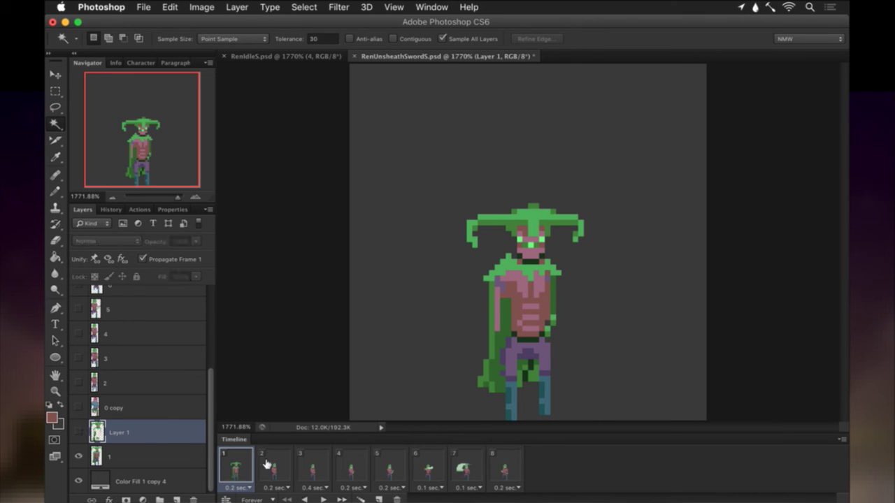
In frame 2, move the copied hat-and-cape layer directly above layer 2, duplicate it and select the lower copy.
{"action": "left_click", "coordinate": [266, 465]}
{"action": "left_click_drag", "start_coordinate": [92, 431], "coordinate": [100, 378]}
{"action": "key", "text": "super+j"}
{"action": "left_click", "coordinate": [99, 406]}
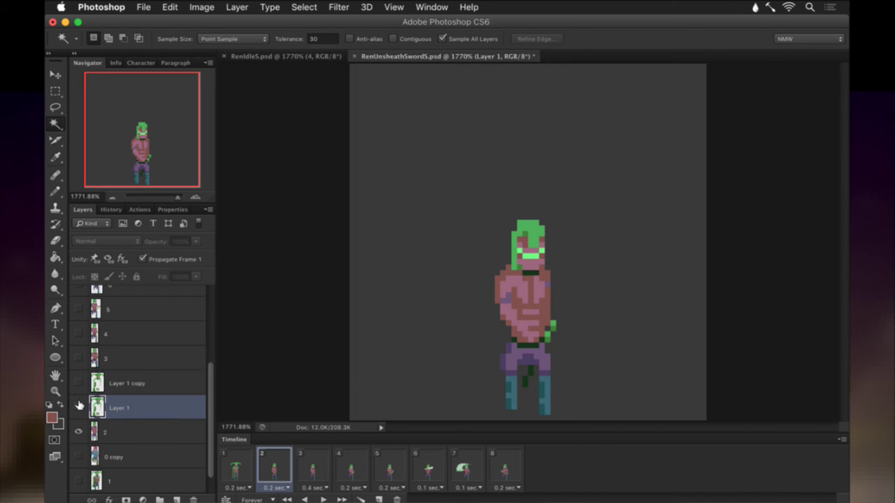
Preview the hat-and-cape layer over frame 2, hide it again and flip between frames 1 and 2 to compare the poses.
{"action": "left_click", "coordinate": [79, 408]}
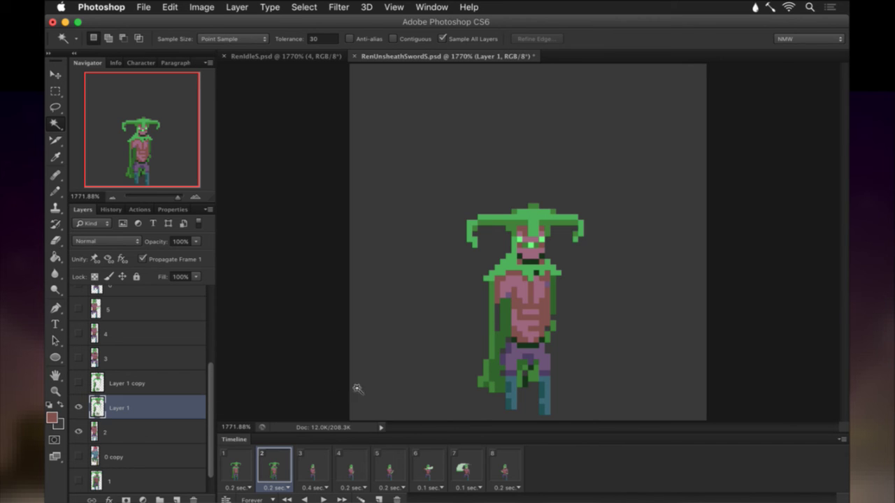
{"action": "left_click", "coordinate": [79, 408]}
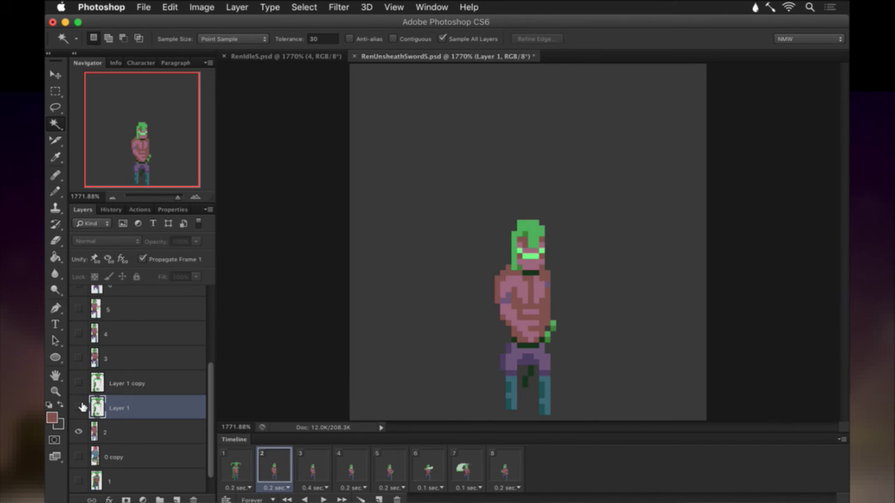
{"action": "left_click", "coordinate": [235, 457]}
{"action": "left_click", "coordinate": [279, 464]}
{"action": "left_click", "coordinate": [237, 462]}
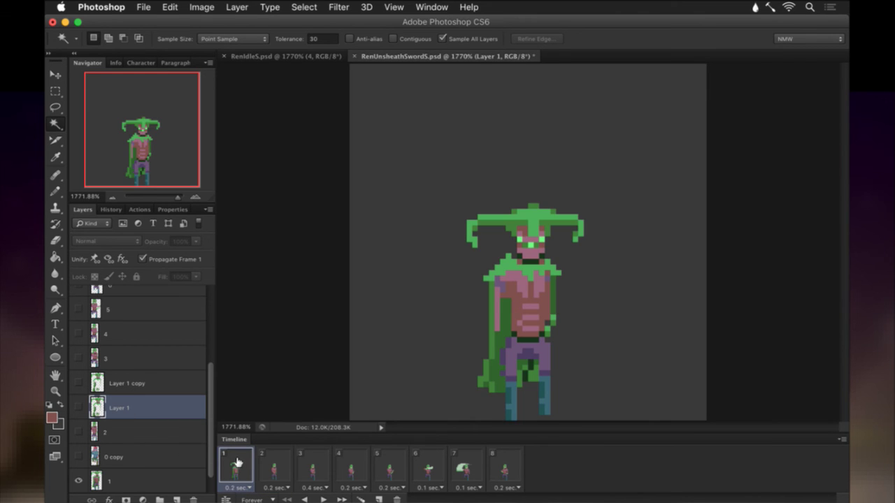
{"action": "left_click", "coordinate": [275, 466]}
{"action": "left_click", "coordinate": [246, 460]}
{"action": "left_click", "coordinate": [269, 465]}
{"action": "left_click", "coordinate": [249, 463]}
{"action": "left_click", "coordinate": [270, 467]}
{"action": "left_click", "coordinate": [243, 465]}
Switch to RenIdleS.psd and measure the legs in frame 4 with a rectangular marquee.
{"action": "left_click", "coordinate": [255, 55]}
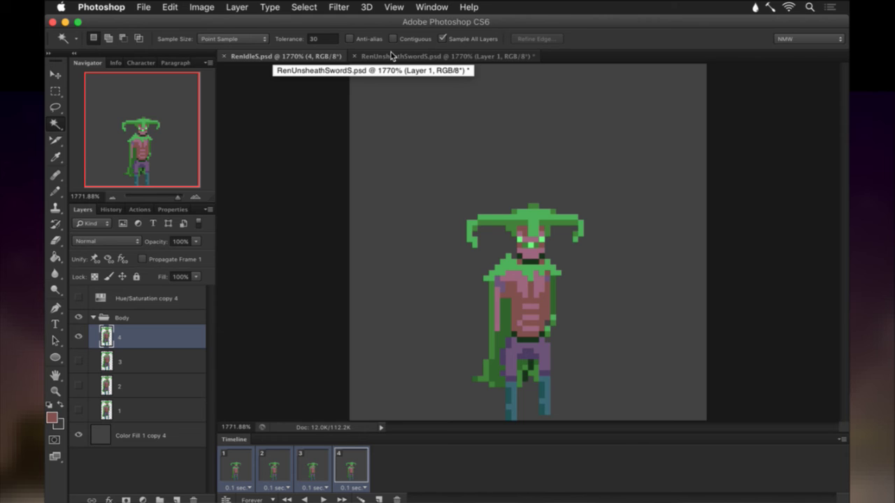
{"action": "key", "text": "m"}
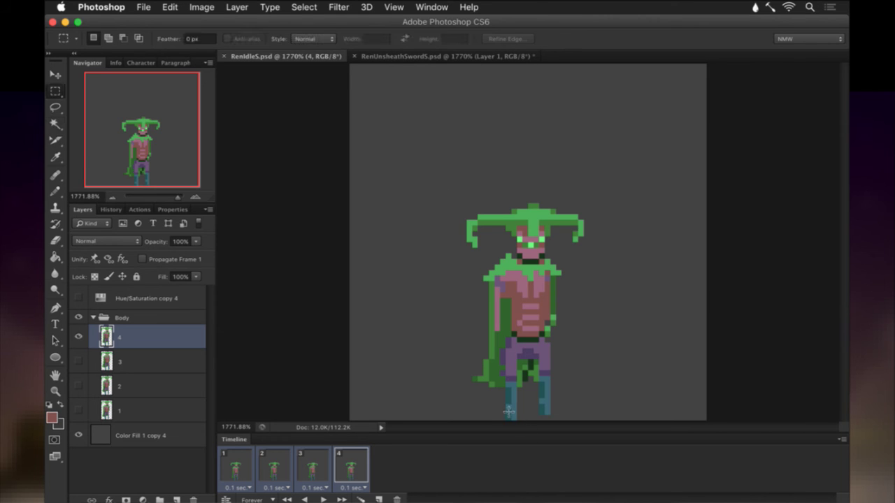
{"action": "left_click_drag", "start_coordinate": [509, 420], "coordinate": [552, 348]}
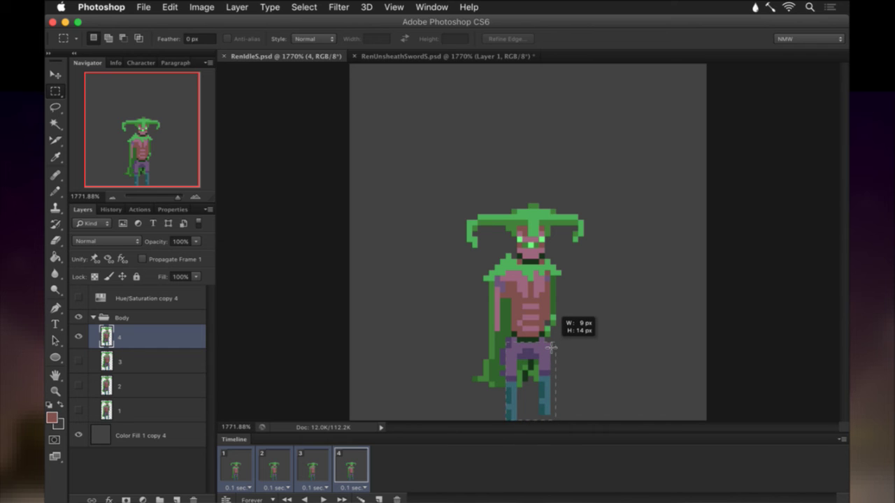
{"action": "left_click_drag", "start_coordinate": [552, 347], "coordinate": [552, 348]}
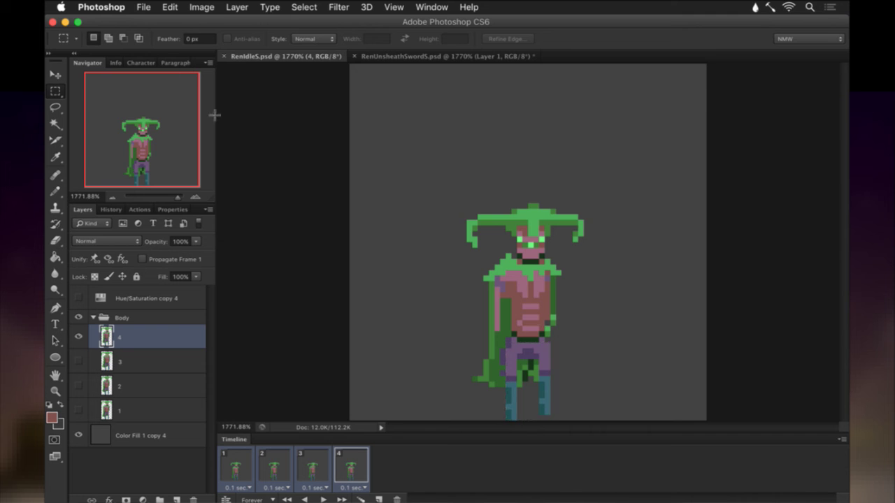
Open the recent file KielIdleS.psd and check its leg height with a rectangular marquee.
{"action": "left_click", "coordinate": [142, 7]}
{"action": "mouse_move", "coordinate": [209, 81]}
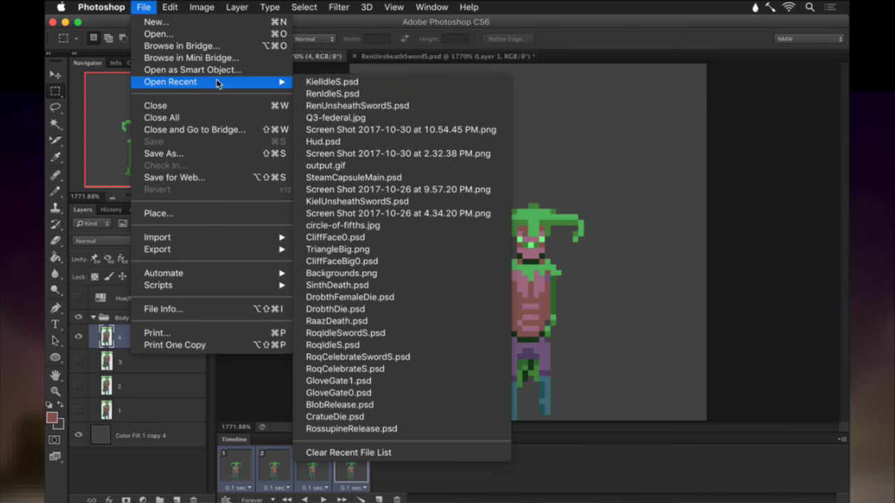
{"action": "left_click", "coordinate": [355, 84]}
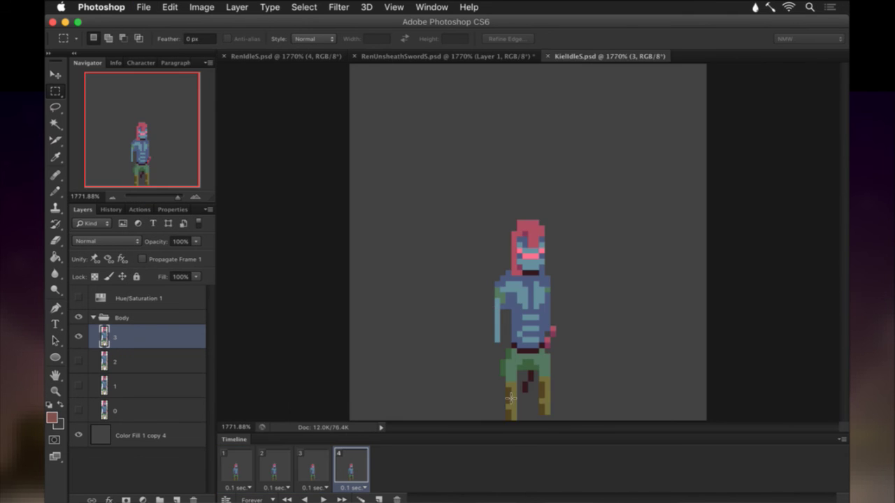
{"action": "left_click_drag", "start_coordinate": [538, 393], "coordinate": [544, 358]}
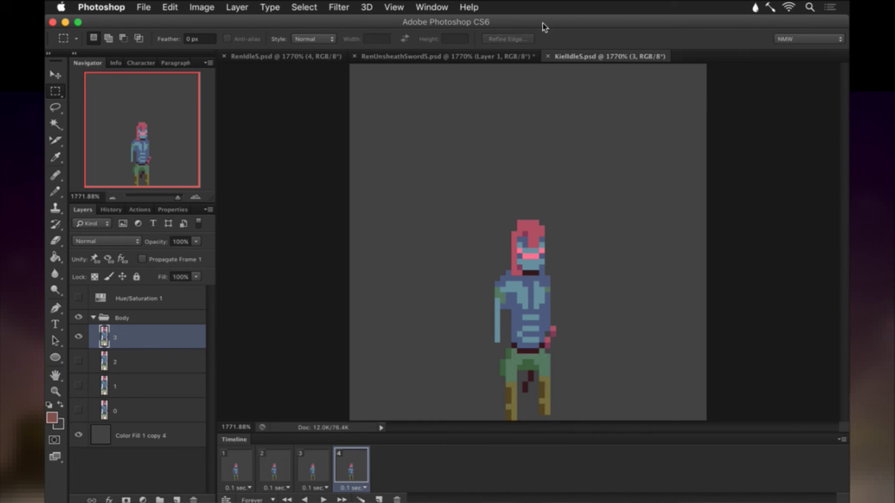
Compare the feet-to-face height of the sprites in RenIdleS.psd and KielIdleS.psd using rectangular marquees.
{"action": "left_click", "coordinate": [296, 56]}
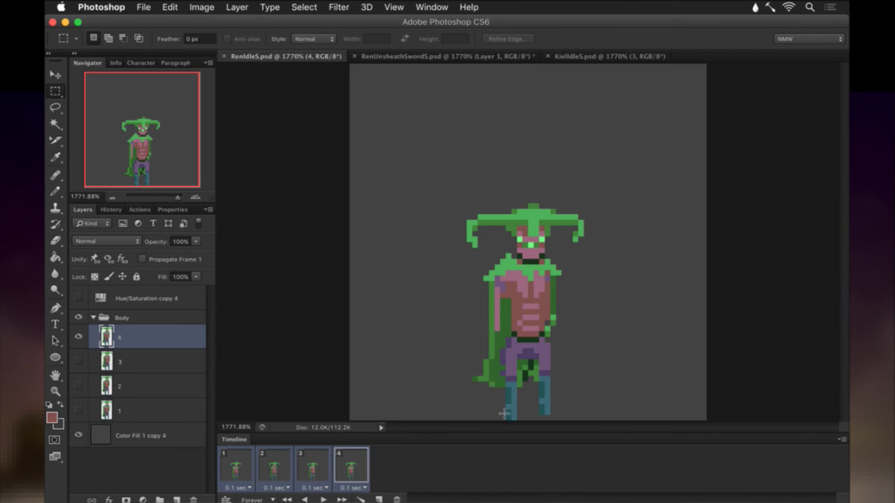
{"action": "left_click_drag", "start_coordinate": [508, 420], "coordinate": [551, 245]}
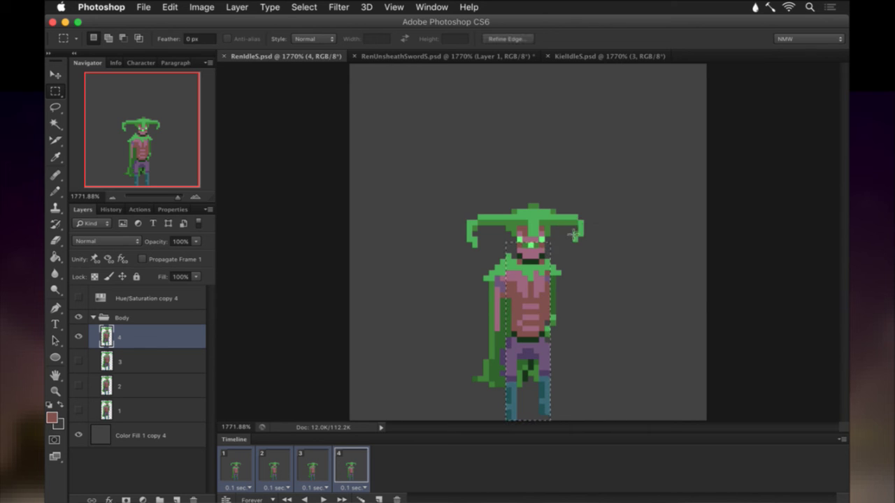
{"action": "left_click", "coordinate": [586, 56]}
{"action": "left_click_drag", "start_coordinate": [514, 419], "coordinate": [548, 250]}
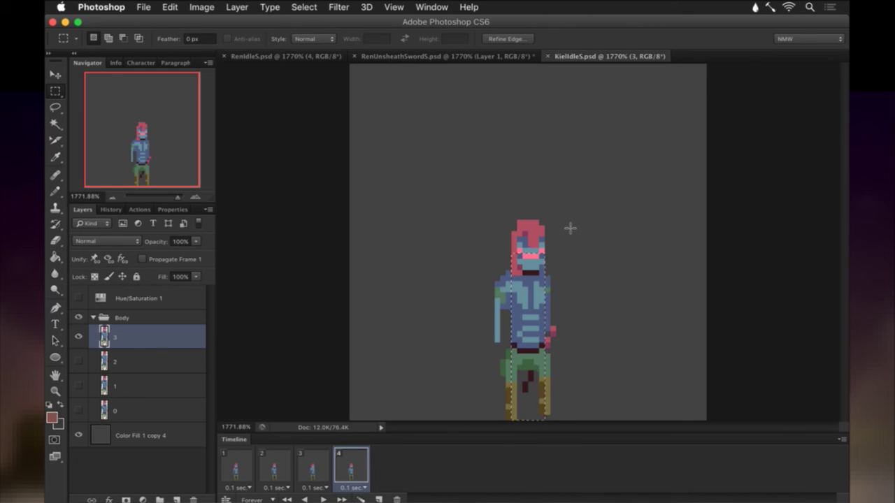
Clear the body marquee in KielIdleS.psd and frame the front lower leg and boot to measure them.
{"action": "left_click", "coordinate": [570, 228]}
{"action": "left_click_drag", "start_coordinate": [512, 363], "coordinate": [532, 378]}
{"action": "left_click_drag", "start_coordinate": [508, 387], "coordinate": [527, 422]}
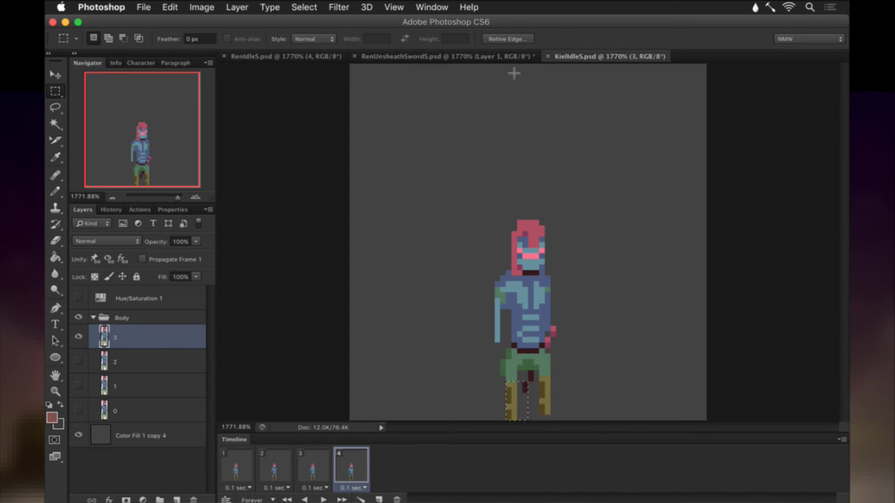
Measure the leg height in frame 1 of RenUnsheathSwordS.psd with a rectangular marquee and compare it with RenIdleS.psd.
{"action": "left_click", "coordinate": [447, 59]}
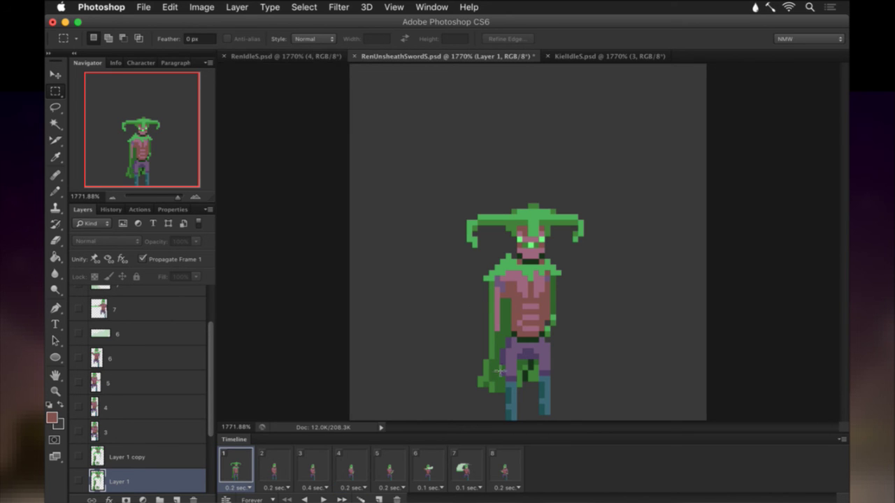
{"action": "left_click_drag", "start_coordinate": [509, 420], "coordinate": [533, 347]}
{"action": "left_click", "coordinate": [552, 340]}
{"action": "left_click", "coordinate": [291, 56]}
{"action": "left_click", "coordinate": [305, 72]}
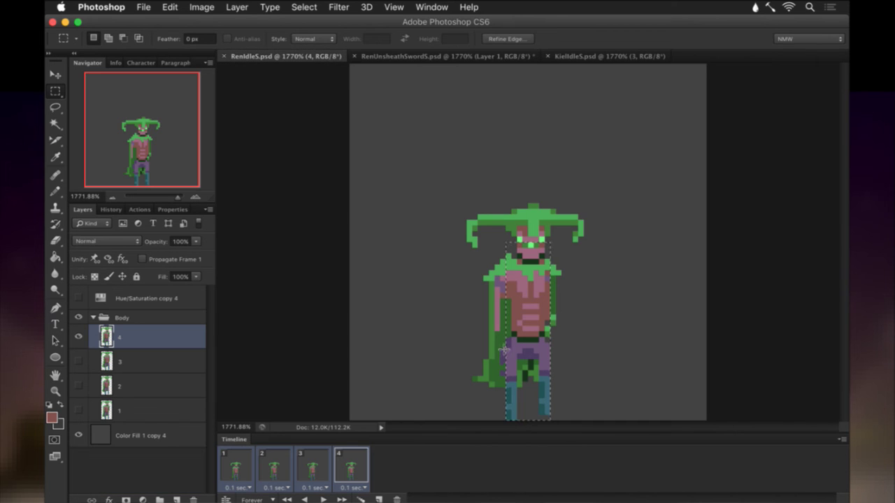
{"action": "left_click", "coordinate": [414, 56]}
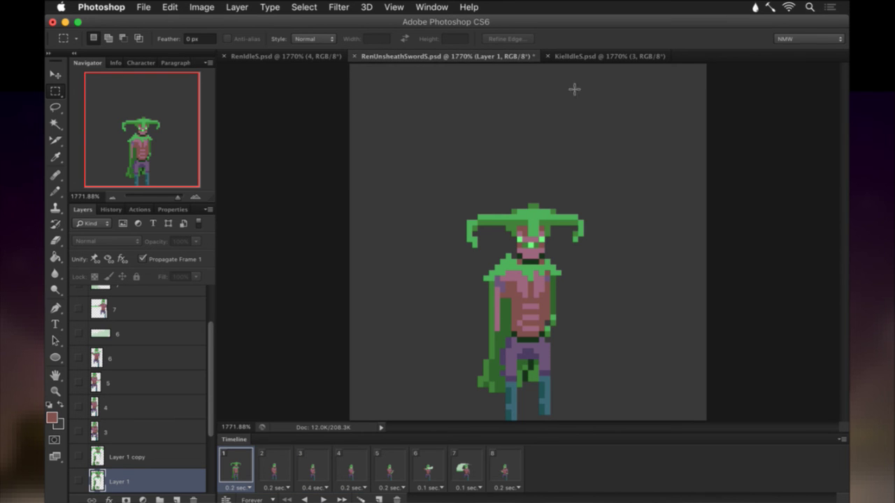
In frame 2, select the body above the boots on layer 2 with a rectangular marquee, including the cloth between the legs.
{"action": "left_click", "coordinate": [270, 466]}
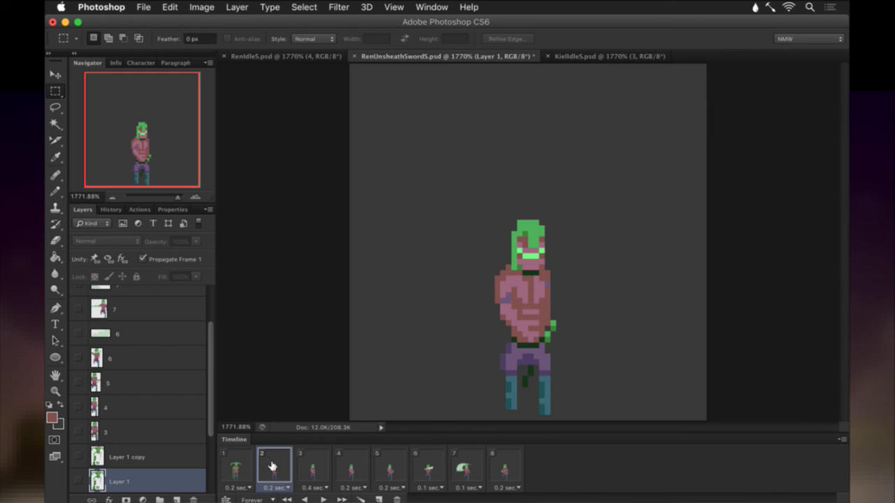
{"action": "scroll", "coordinate": [142, 446], "scroll_direction": "down", "scroll_amount": 3}
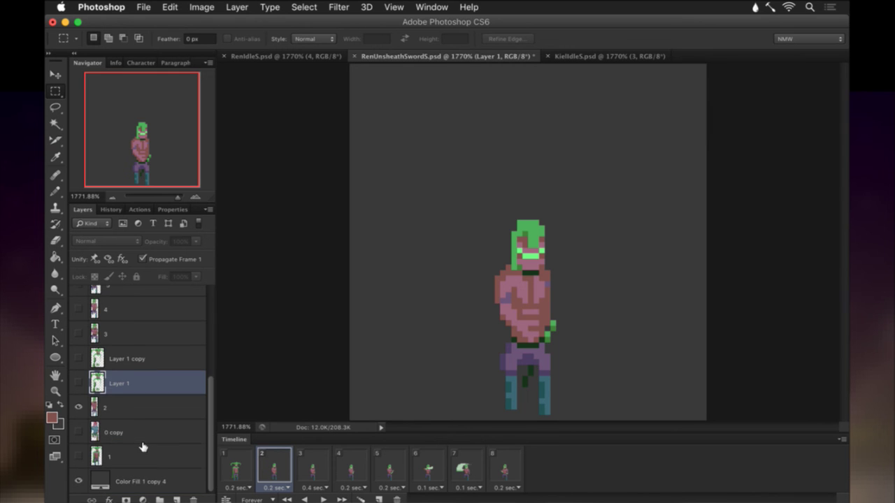
{"action": "left_click", "coordinate": [130, 409]}
{"action": "left_click_drag", "start_coordinate": [456, 203], "coordinate": [536, 395]}
Try raising the selected upper body in frame 2 by one pixel.
{"action": "key", "text": "super+Up"}
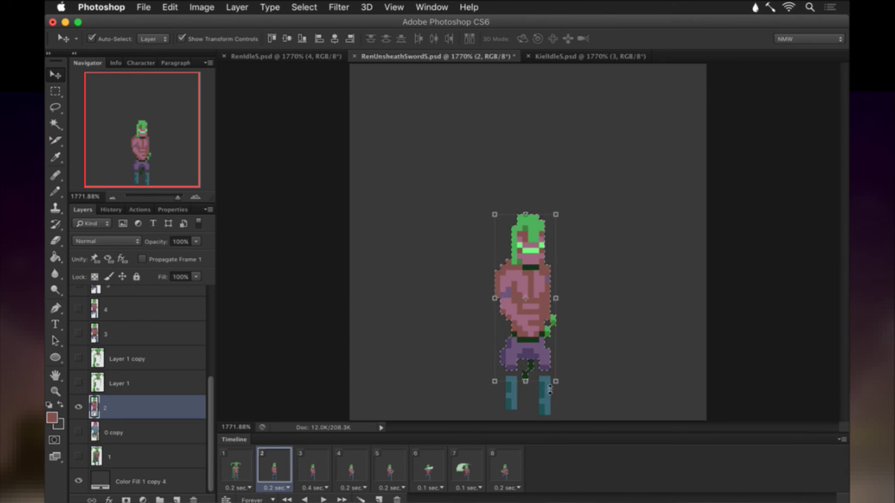
{"action": "key", "text": "super+d"}
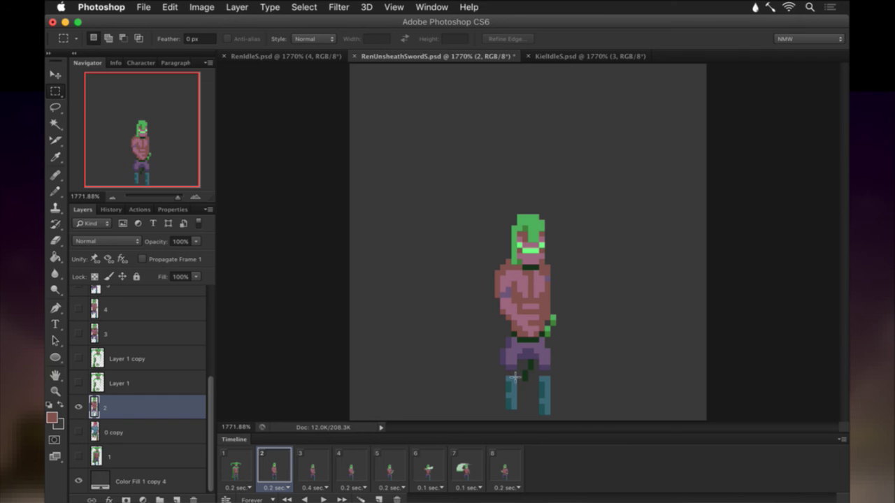
{"action": "key", "text": "super+z"}
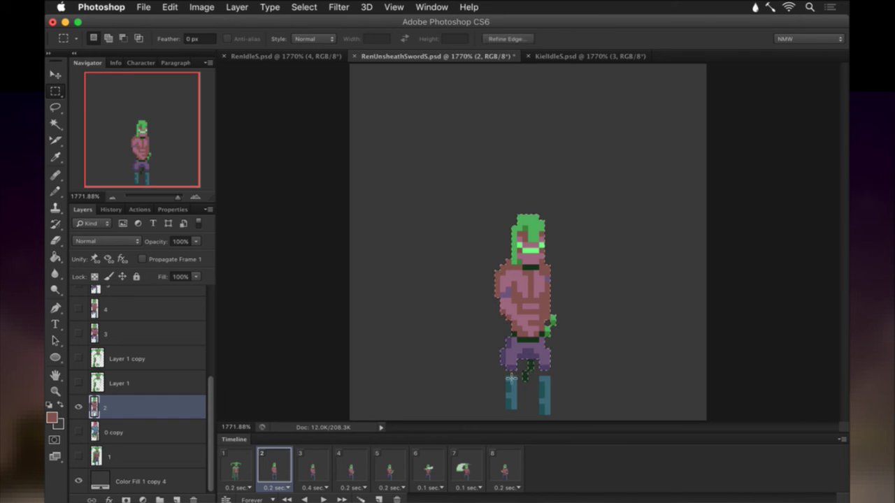
{"action": "key", "text": "alt+super+z"}
Subtract the lowest row of the thighs from the selection, raise the upper body in frame 2 by one pixel, and deselect.
{"action": "key", "text": "alt"}
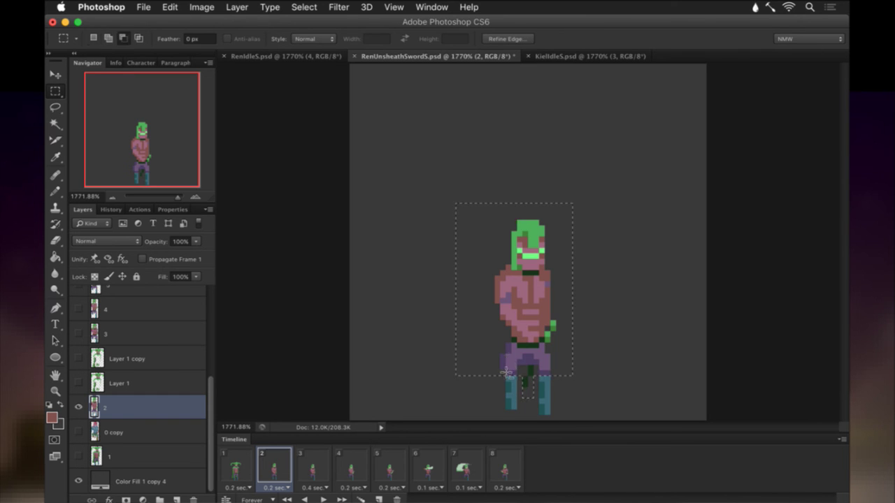
{"action": "left_click_drag", "start_coordinate": [505, 377], "coordinate": [549, 376]}
{"action": "key", "text": "v"}
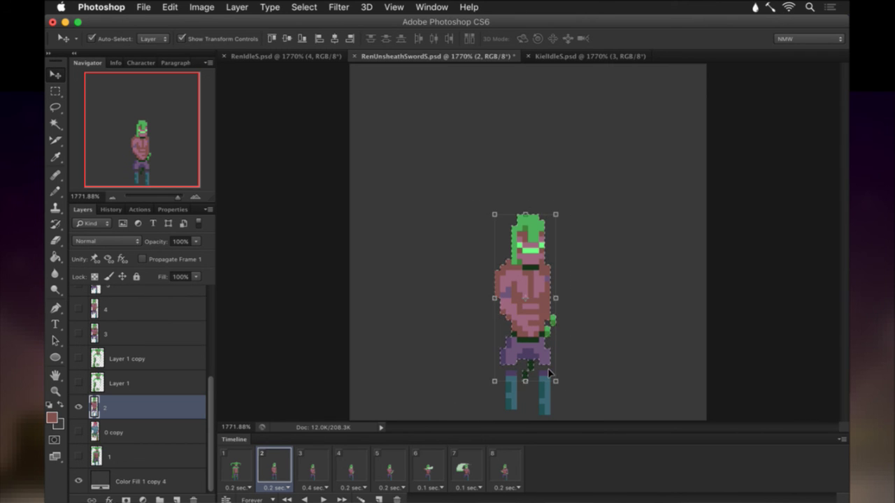
{"action": "key", "text": "m"}
{"action": "left_click", "coordinate": [569, 366]}
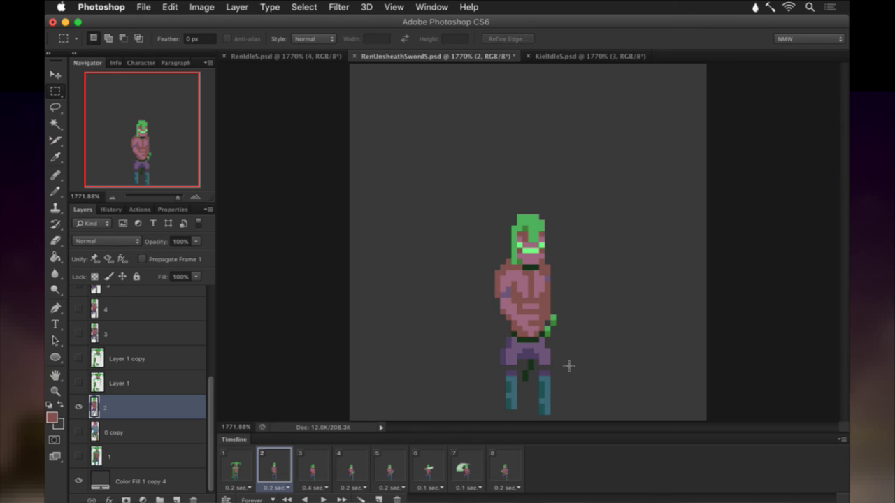
In frame 3, select the body above the knees on layer 3 and raise it by one pixel.
{"action": "left_click", "coordinate": [309, 468]}
{"action": "left_click", "coordinate": [133, 333]}
{"action": "left_click_drag", "start_coordinate": [452, 202], "coordinate": [573, 369]}
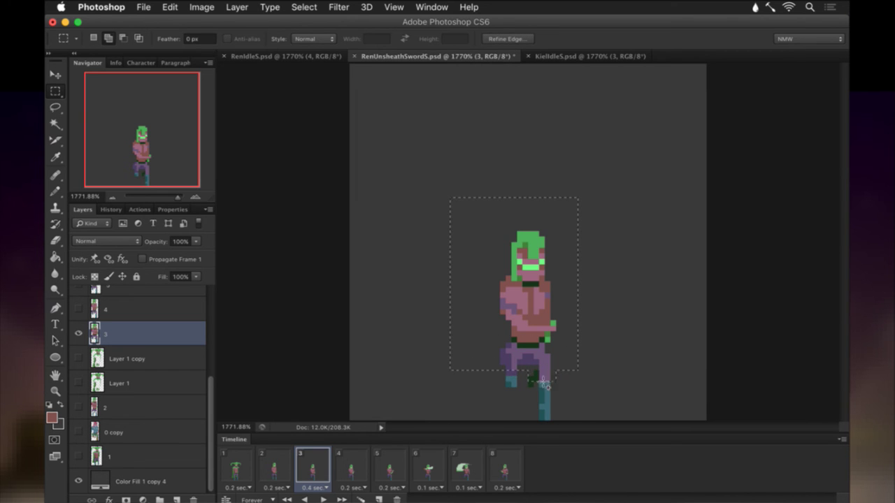
{"action": "key", "text": "v"}
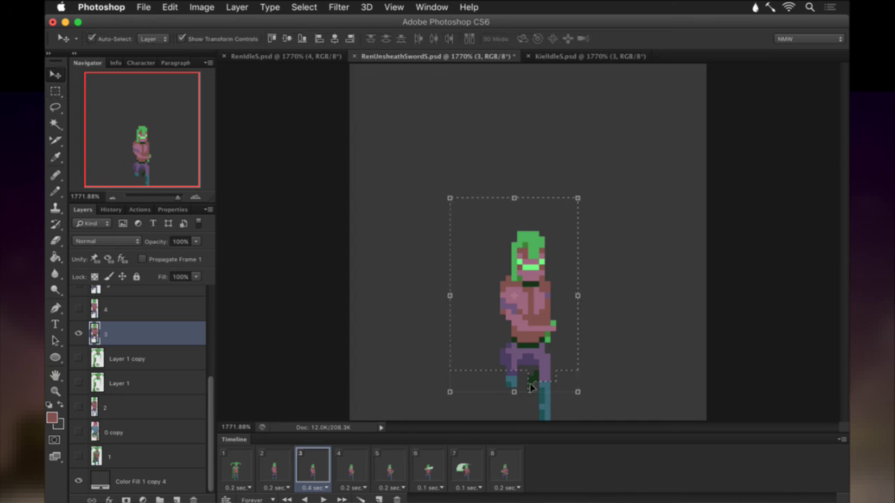
{"action": "left_click_drag", "start_coordinate": [531, 389], "coordinate": [531, 392]}
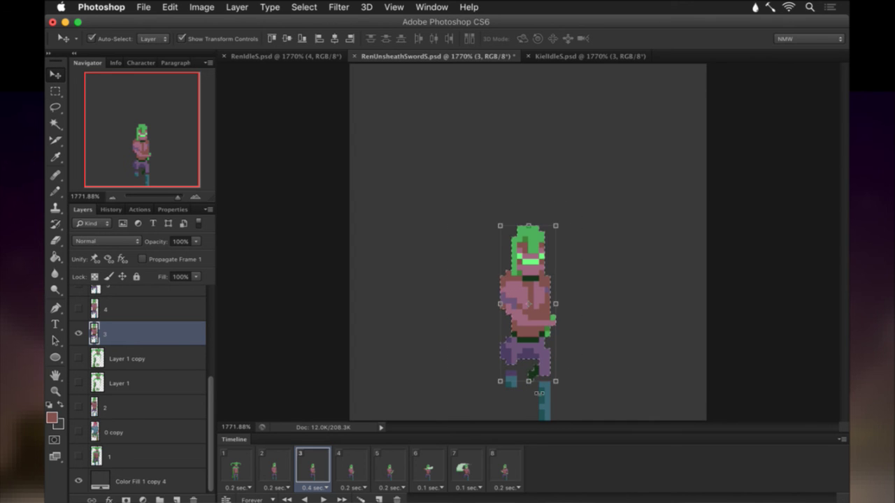
In frame 4, select the body above the knees on layer 4, including the cloth between the legs, and raise it by one pixel.
{"action": "left_click", "coordinate": [349, 467]}
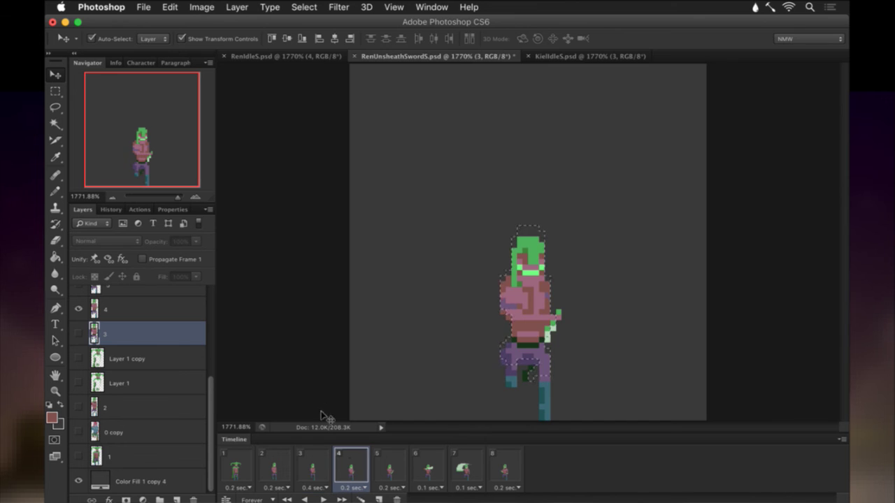
{"action": "left_click", "coordinate": [157, 312]}
{"action": "key", "text": "m"}
{"action": "left_click", "coordinate": [418, 283]}
{"action": "left_click_drag", "start_coordinate": [437, 217], "coordinate": [573, 369]}
{"action": "key", "text": "shift"}
{"action": "left_click_drag", "start_coordinate": [466, 369], "coordinate": [564, 378]}
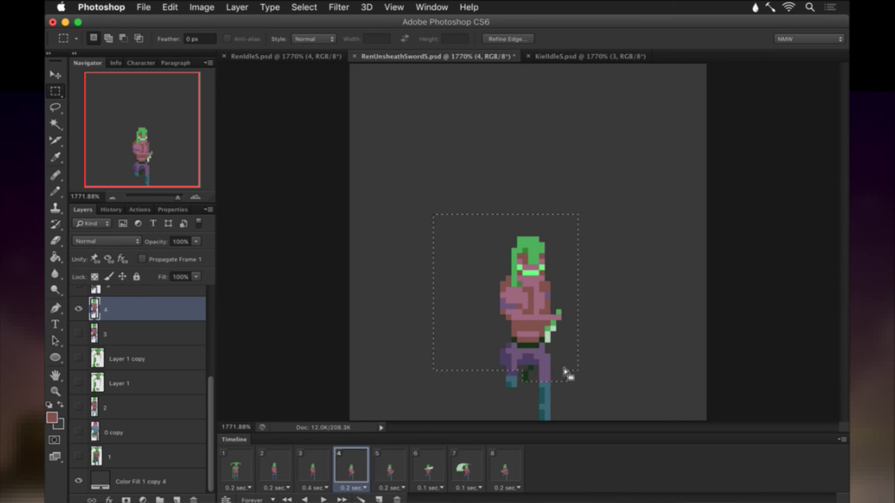
{"action": "key", "text": "v"}
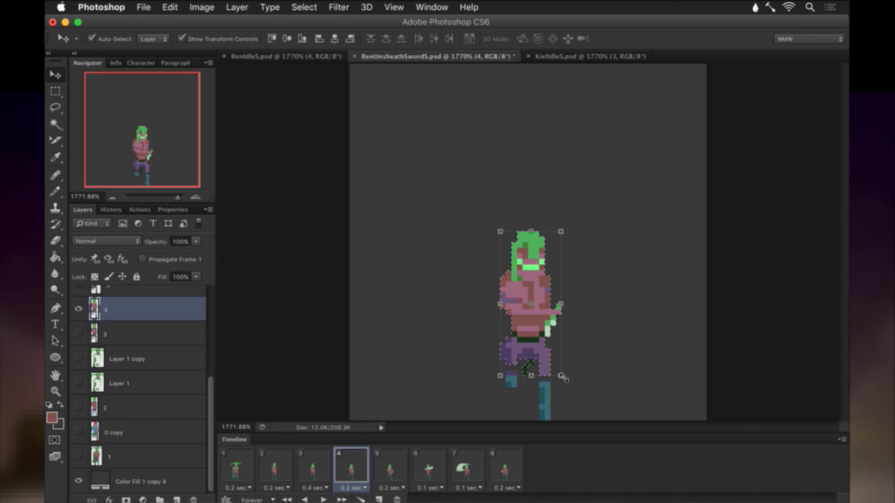
{"action": "key", "text": "m"}
{"action": "key", "text": "ctrl+d"}
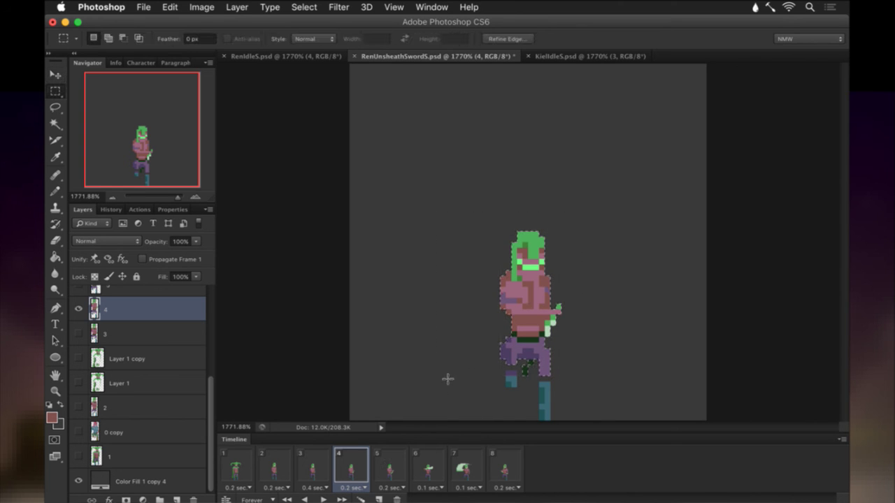
In frame 5, select the body above the knees on layer 5, raise it by one pixel, and deselect.
{"action": "left_click", "coordinate": [380, 466]}
{"action": "scroll", "coordinate": [137, 323], "scroll_direction": "up", "scroll_amount": 3}
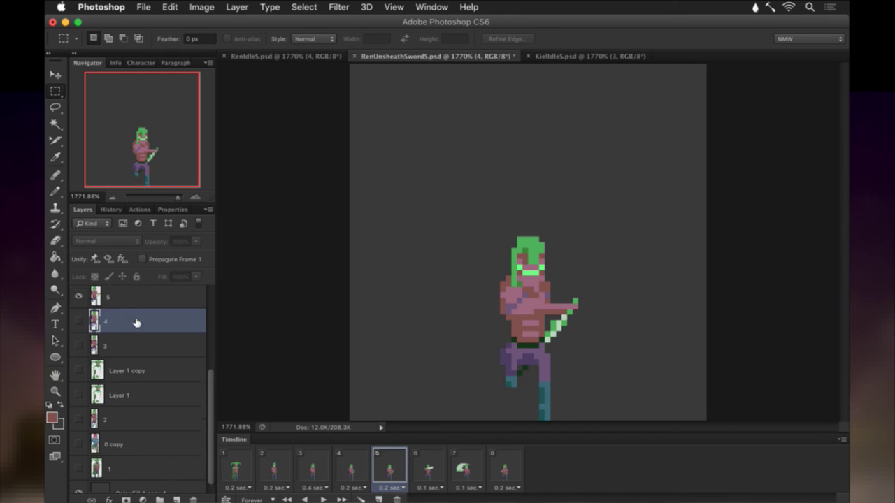
{"action": "left_click", "coordinate": [117, 352]}
{"action": "left_click_drag", "start_coordinate": [468, 226], "coordinate": [505, 381]}
{"action": "key", "text": "super+Up"}
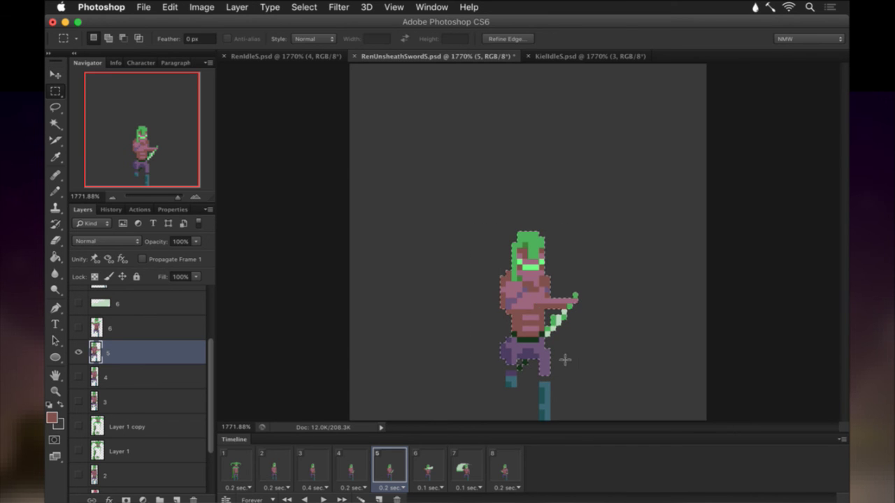
{"action": "key", "text": "super+d"}
In frame 6, select the body above the knees on the lower layer 6 and raise it by one pixel.
{"action": "left_click", "coordinate": [429, 465]}
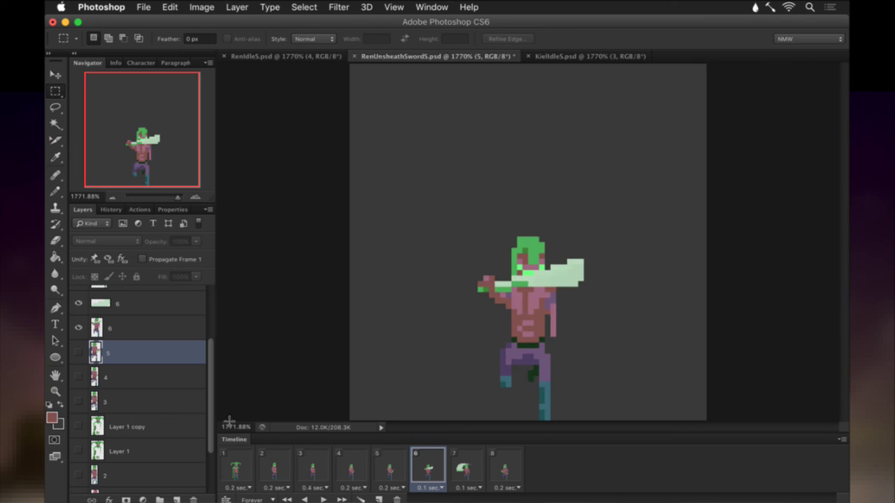
{"action": "left_click", "coordinate": [146, 325]}
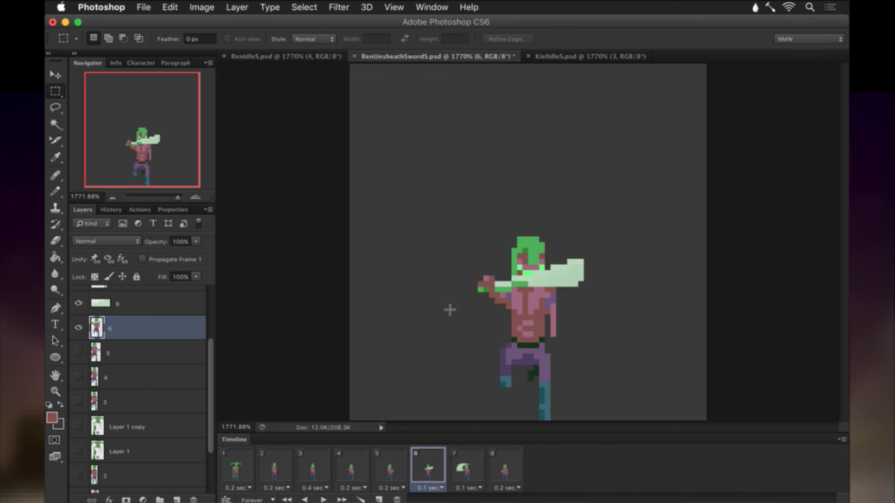
{"action": "left_click_drag", "start_coordinate": [400, 214], "coordinate": [588, 370]}
{"action": "key", "text": "v"}
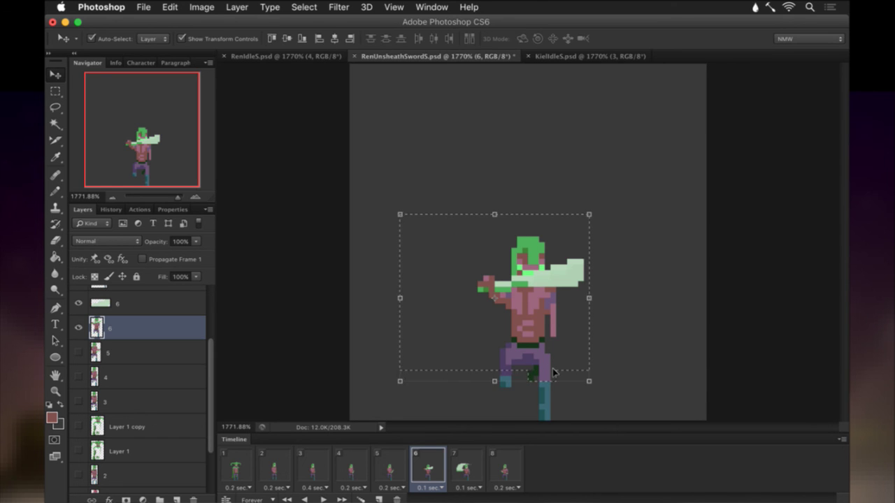
{"action": "key", "text": "Up"}
{"action": "key", "text": "ctrl+d"}
{"action": "key", "text": "m"}
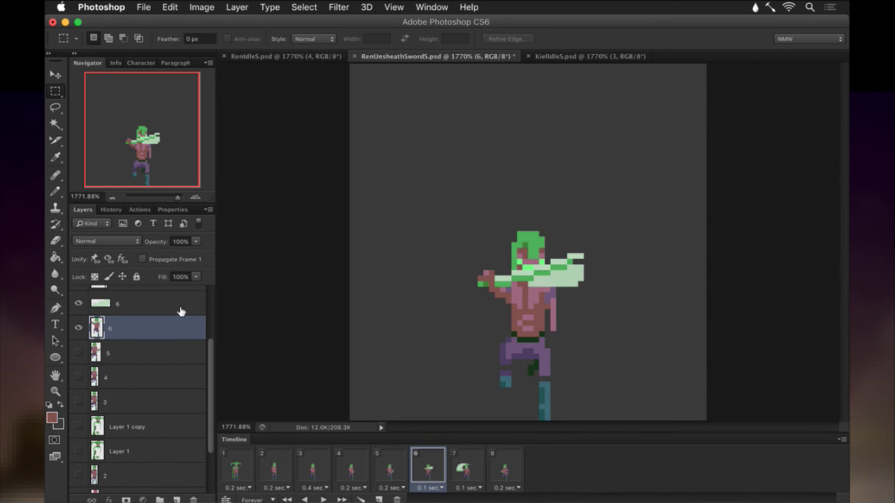
Raise the sword on the upper layer 6 by one pixel to line up with the body.
{"action": "left_click", "coordinate": [180, 307]}
{"action": "key", "text": "v"}
{"action": "key", "text": "Up"}
{"action": "key", "text": "m"}
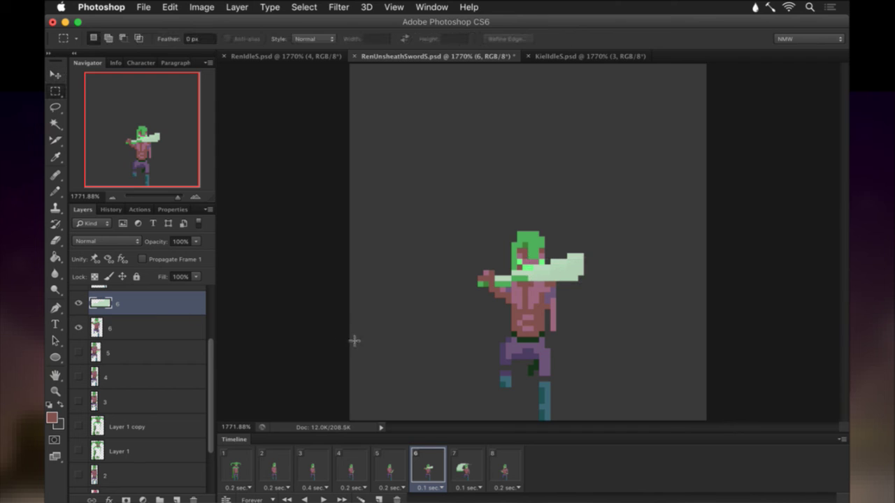
In frame 7, select the body above the knees on the lower layer 7, raise it by one pixel, and deselect.
{"action": "left_click", "coordinate": [458, 469]}
{"action": "scroll", "coordinate": [130, 411], "scroll_direction": "up", "scroll_amount": 1}
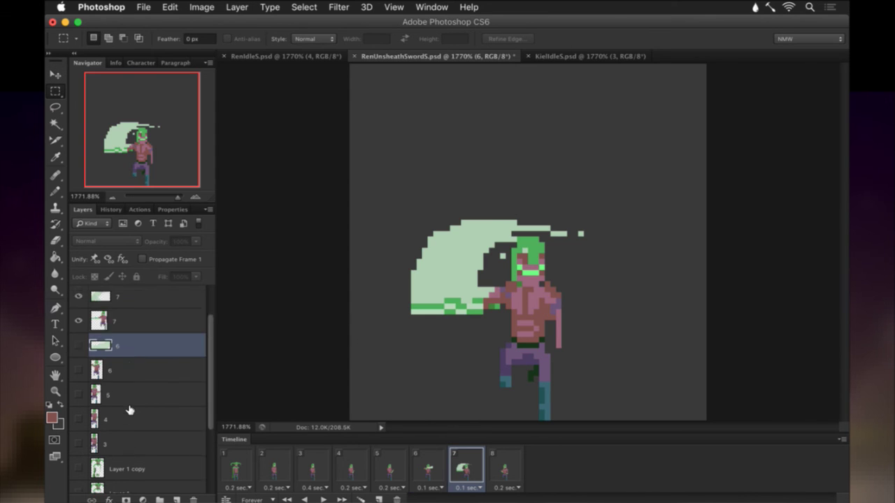
{"action": "scroll", "coordinate": [130, 411], "scroll_direction": "up", "scroll_amount": 3}
{"action": "left_click", "coordinate": [123, 371]}
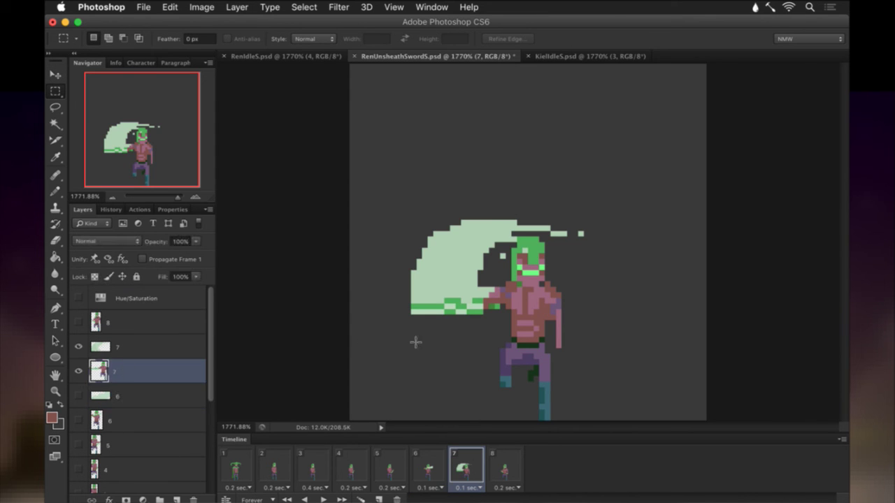
{"action": "left_click_drag", "start_coordinate": [371, 192], "coordinate": [617, 366]}
{"action": "left_click_drag", "start_coordinate": [482, 356], "coordinate": [564, 371]}
{"action": "left_click_drag", "start_coordinate": [505, 370], "coordinate": [559, 378]}
{"action": "key", "text": "super+t"}
{"action": "key", "text": "Up"}
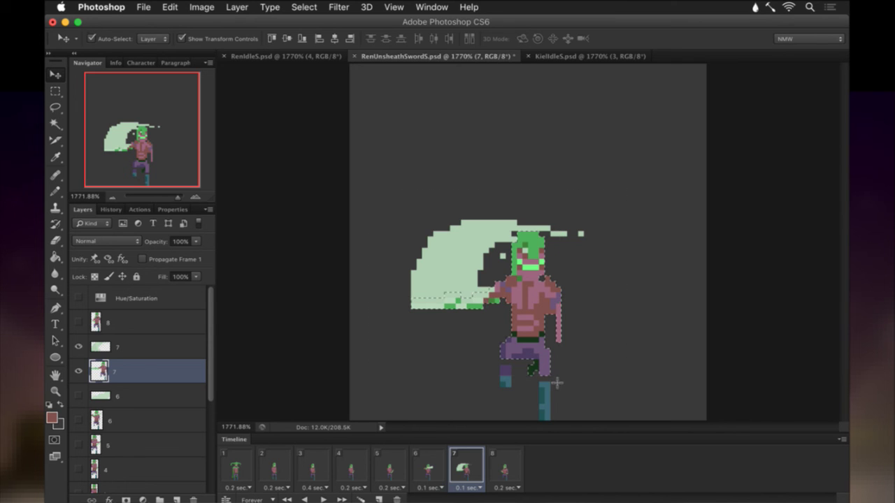
{"action": "key", "text": "Return"}
{"action": "key", "text": "super+d"}
Raise the sword slash on the upper layer 7 by one pixel to line up with the body.
{"action": "left_click", "coordinate": [123, 347]}
{"action": "key", "text": "super+t"}
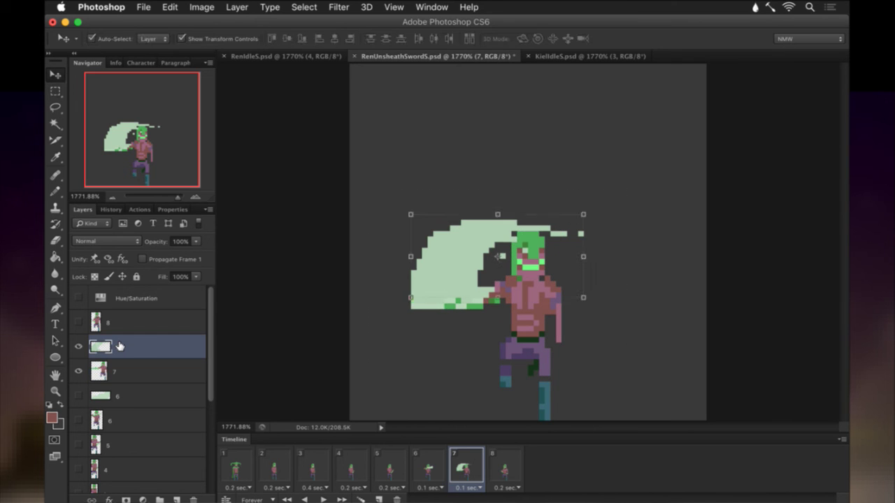
{"action": "key", "text": "Up"}
{"action": "key", "text": "Return"}
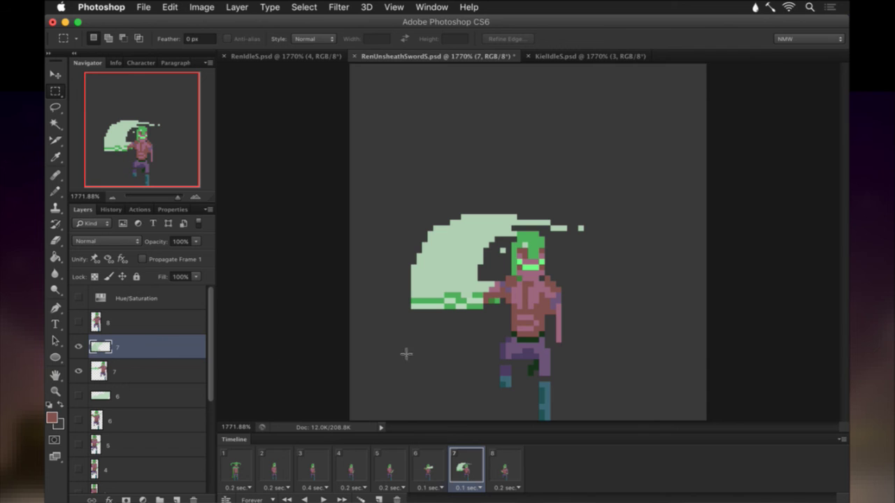
In frame 8, select the body above the knees on layer 8, raise it by one pixel, and deselect.
{"action": "left_click", "coordinate": [507, 470]}
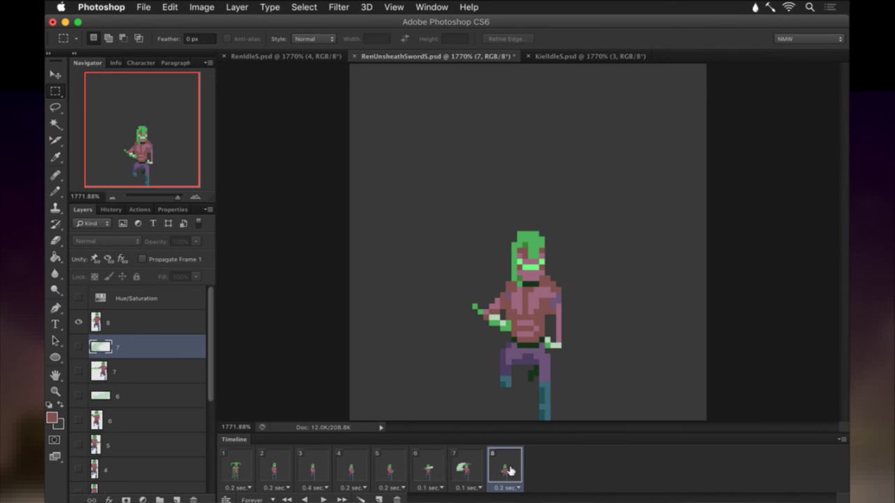
{"action": "left_click", "coordinate": [134, 324]}
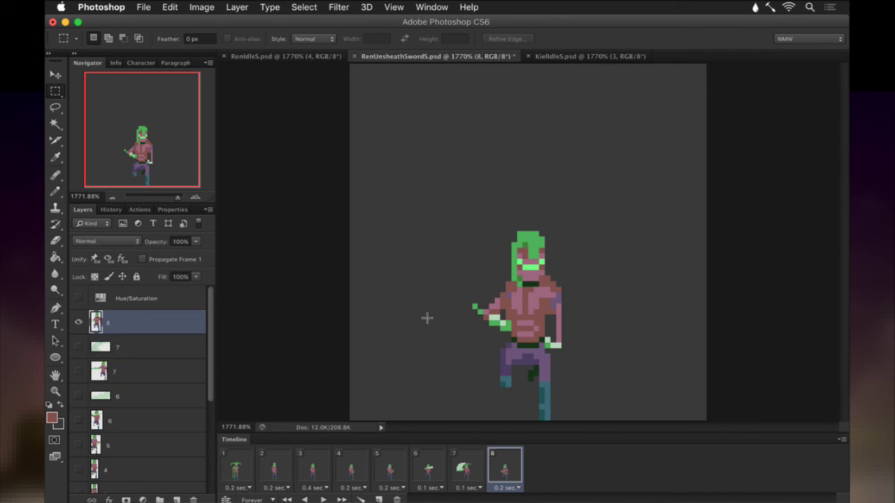
{"action": "left_click_drag", "start_coordinate": [389, 198], "coordinate": [607, 365]}
{"action": "key", "text": "v"}
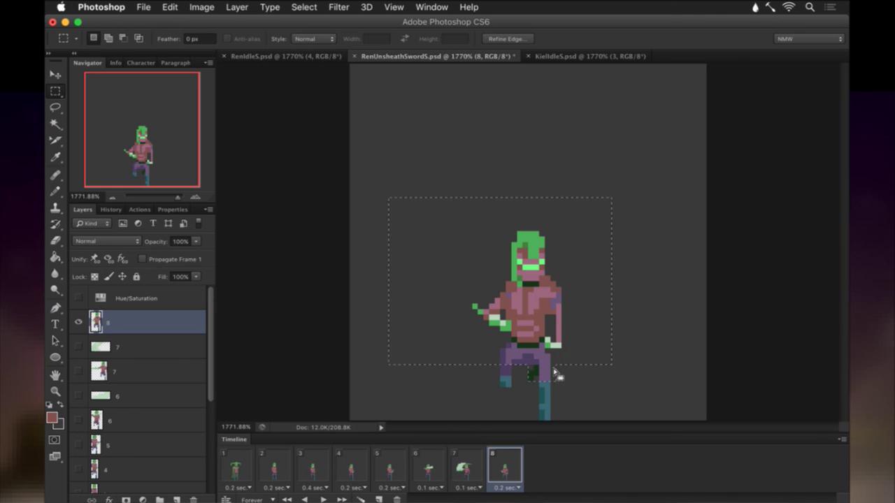
{"action": "key", "text": "Up"}
{"action": "key", "text": "m"}
{"action": "left_click", "coordinate": [553, 384]}
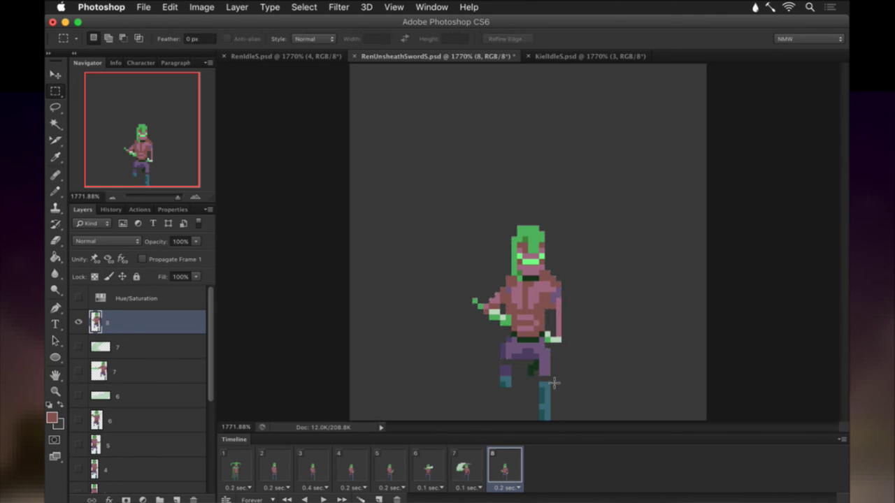
In frame 8, fill the knee gap of the straight leg with light purple sampled from the thigh on layer 8.
{"action": "key", "text": "i"}
{"action": "left_click", "coordinate": [547, 371]}
{"action": "key", "text": "b"}
{"action": "left_click", "coordinate": [540, 382]}
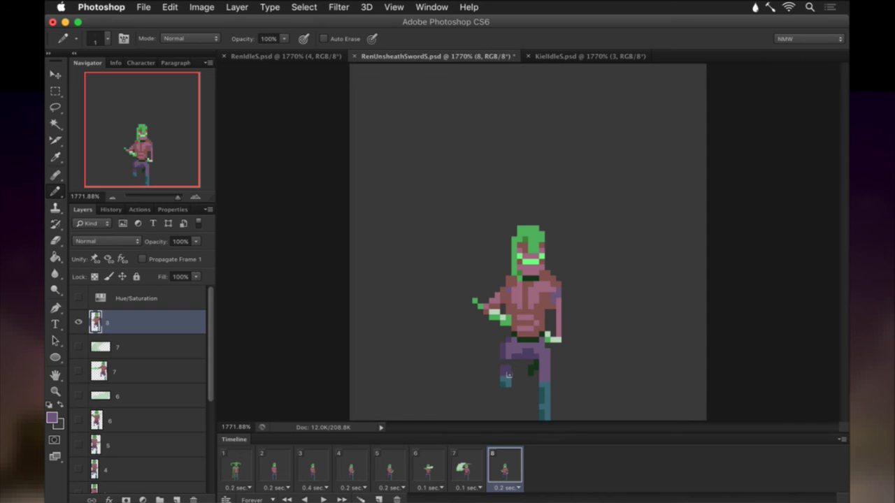
Close the gap in the bent leg on layer 8 using the dark and light purples sampled from the thigh.
{"action": "key", "text": "i"}
{"action": "left_click", "coordinate": [506, 354]}
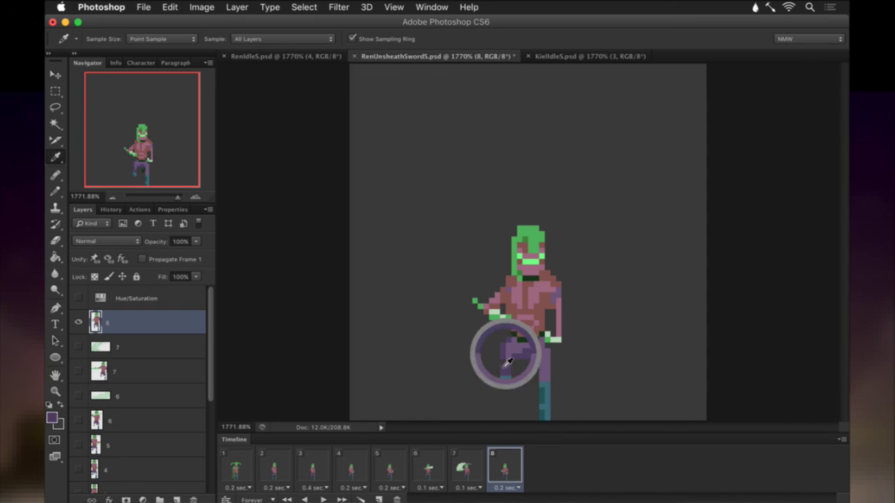
{"action": "key", "text": "b"}
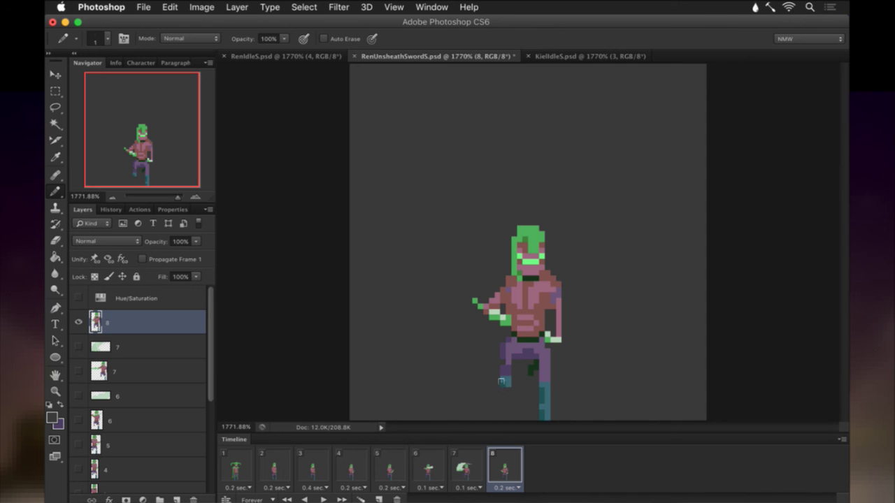
{"action": "key", "text": "x"}
{"action": "key", "text": "i"}
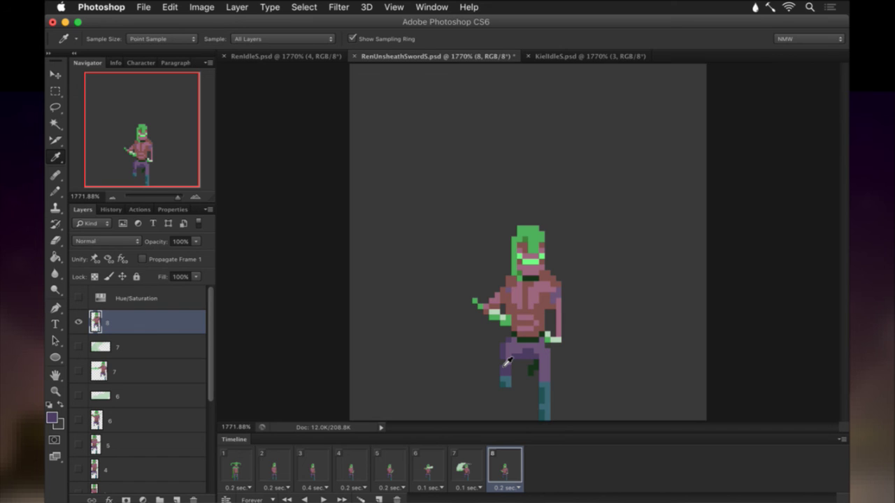
{"action": "key", "text": "x"}
{"action": "left_click", "coordinate": [515, 358]}
{"action": "key", "text": "b"}
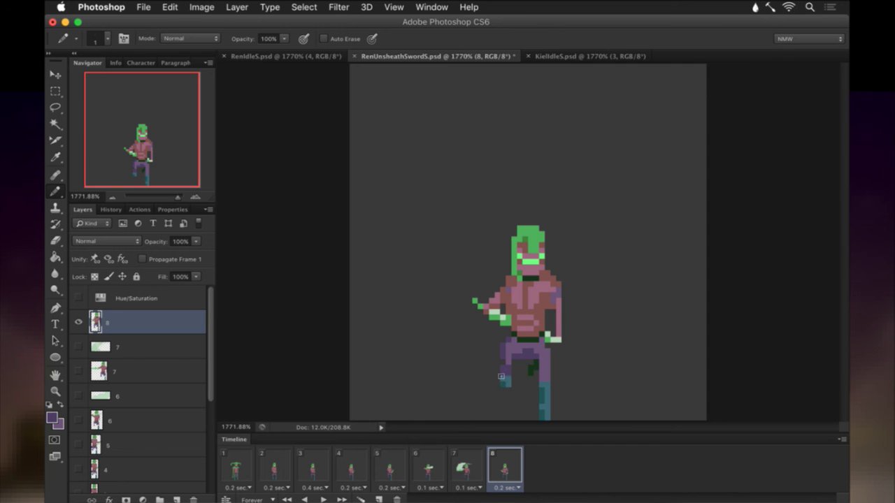
In frame 7, fill both leg gaps on the lower layer 7 with the trouser purples and erase the stray pixel beside the knee.
{"action": "left_click", "coordinate": [467, 456]}
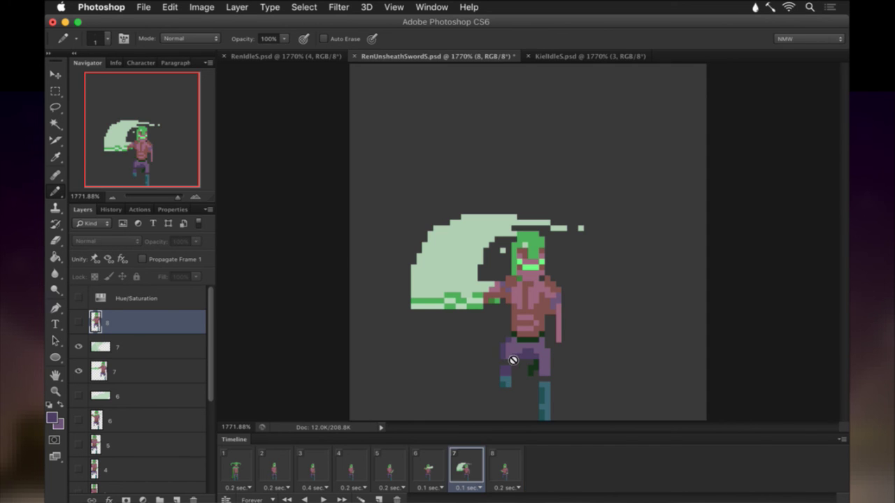
{"action": "left_click", "coordinate": [152, 371]}
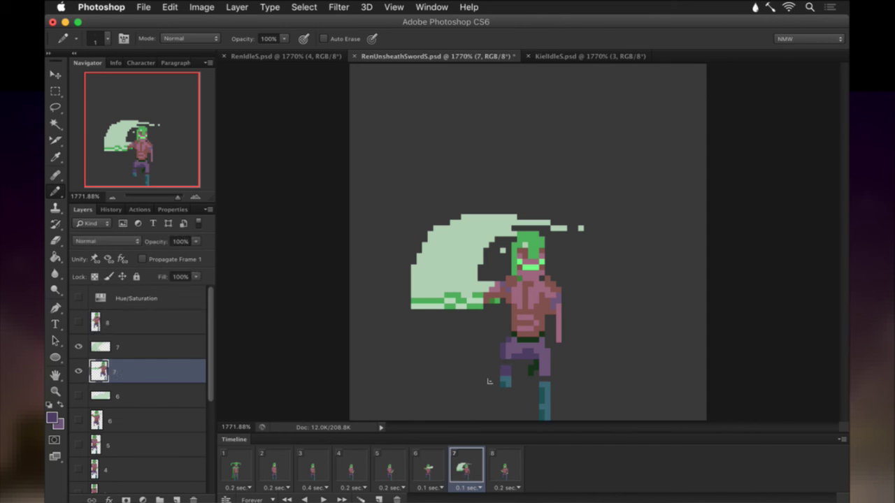
{"action": "left_click", "coordinate": [508, 378], "text": "alt"}
{"action": "left_click", "coordinate": [550, 379]}
{"action": "key", "text": "e"}
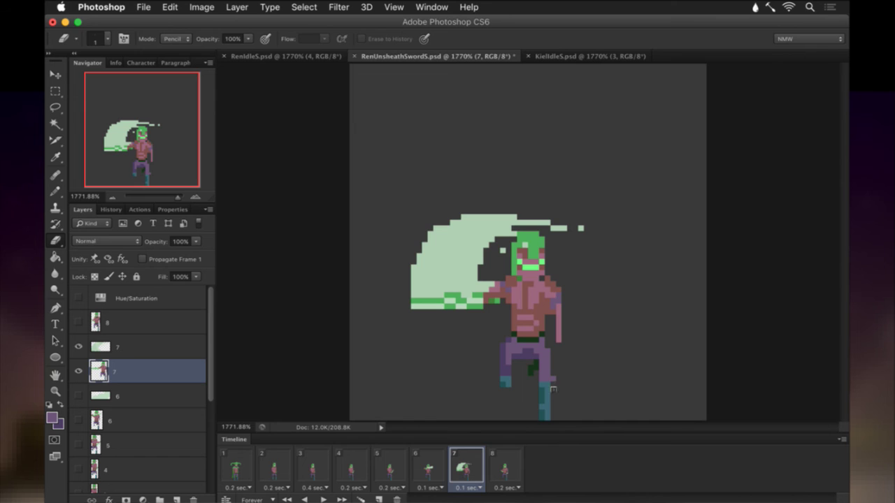
In frame 6, fill both leg gaps on the lower layer 6 with dark and light purple, and compare with frames 7 and 8.
{"action": "left_click", "coordinate": [430, 463]}
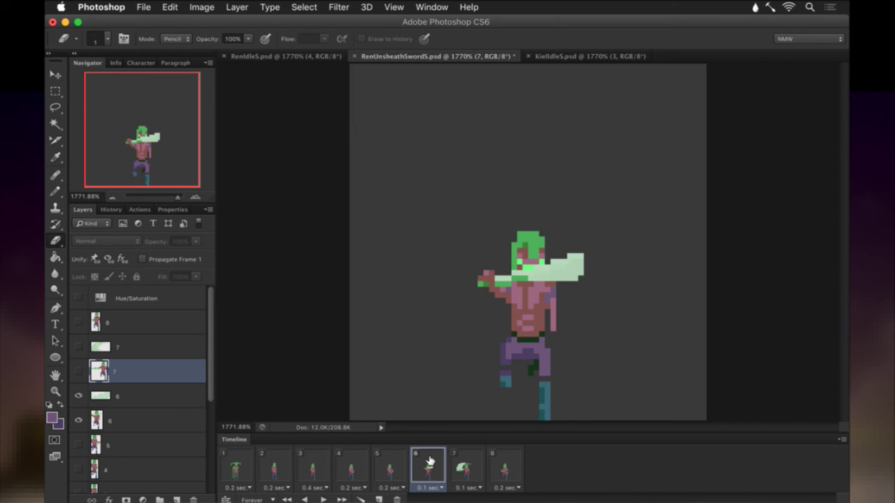
{"action": "left_click", "coordinate": [155, 410]}
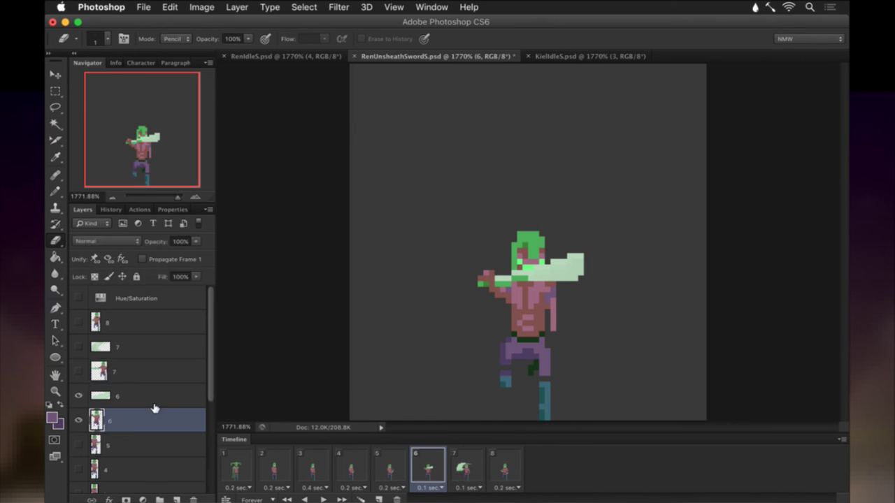
{"action": "key", "text": "b"}
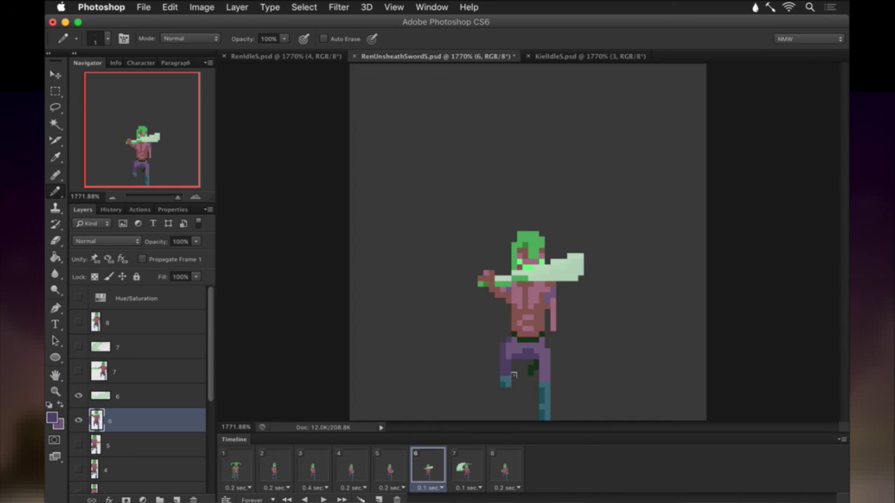
{"action": "left_click", "coordinate": [511, 356]}
{"action": "left_click", "coordinate": [461, 468]}
{"action": "left_click", "coordinate": [500, 458]}
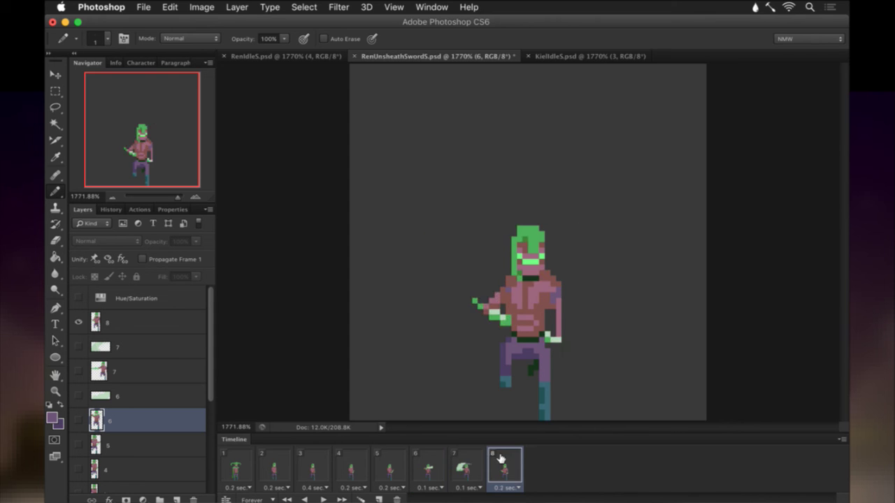
In frame 5, fill the gaps in both legs on layer 5 with the dark and light trouser purples.
{"action": "left_click", "coordinate": [429, 461]}
{"action": "left_click", "coordinate": [388, 467]}
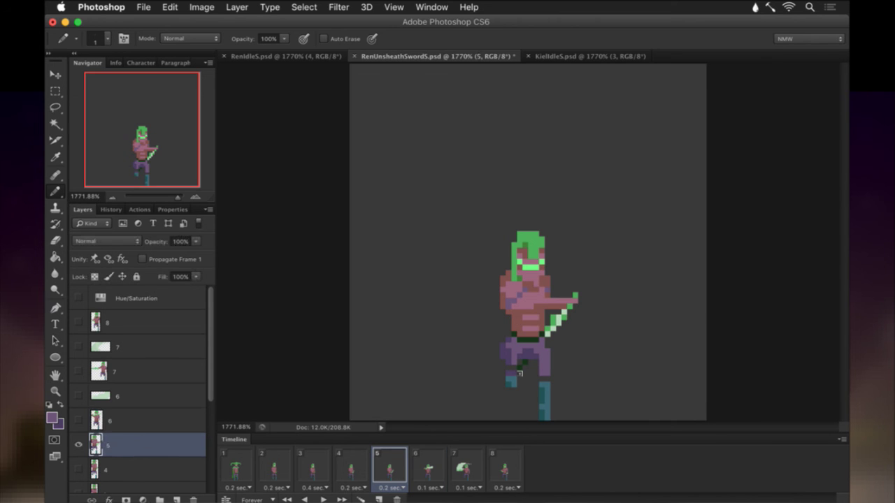
{"action": "key", "text": "x"}
In frame 4, repair both leg gaps on layer 4 with sampled trouser purples, using frame 5 as reference.
{"action": "left_click", "coordinate": [355, 461]}
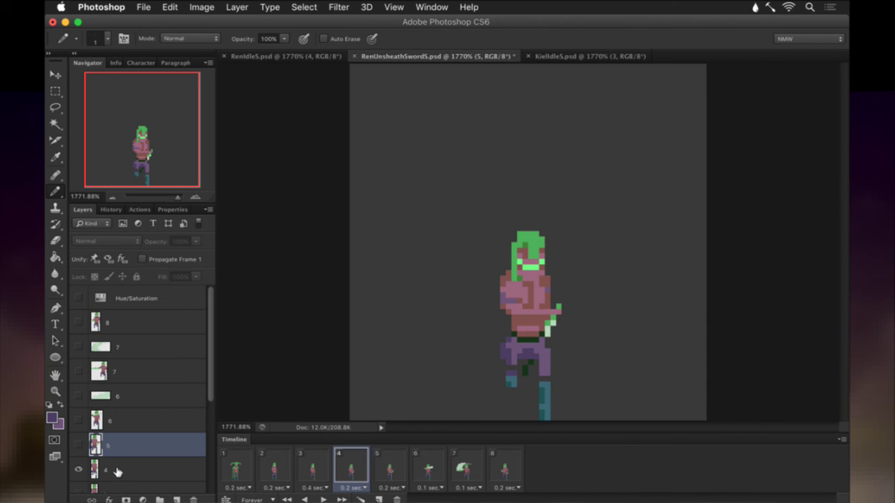
{"action": "left_click", "coordinate": [118, 473]}
{"action": "left_click", "coordinate": [430, 451]}
{"action": "left_click", "coordinate": [383, 458]}
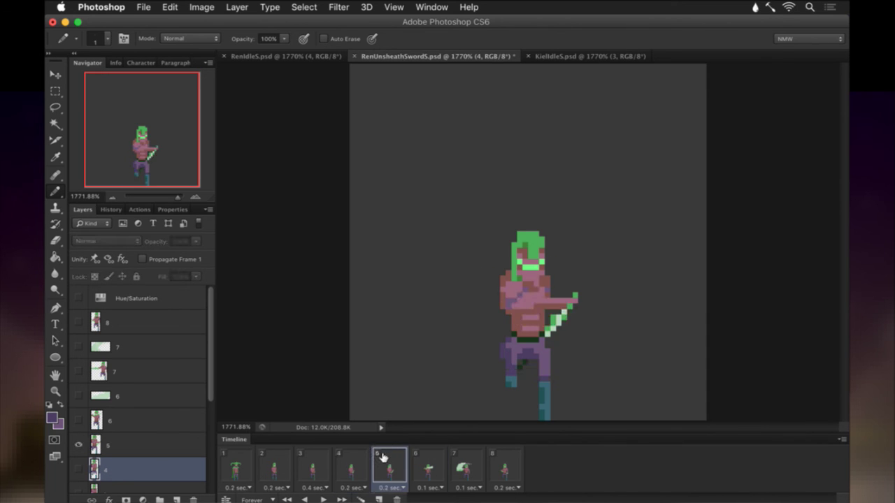
{"action": "left_click", "coordinate": [356, 466]}
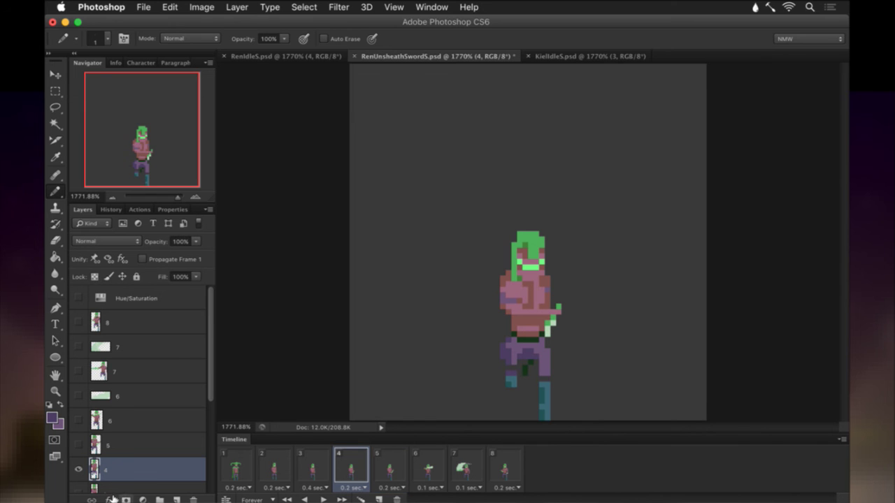
{"action": "scroll", "coordinate": [107, 465], "scroll_direction": "down", "scroll_amount": 3}
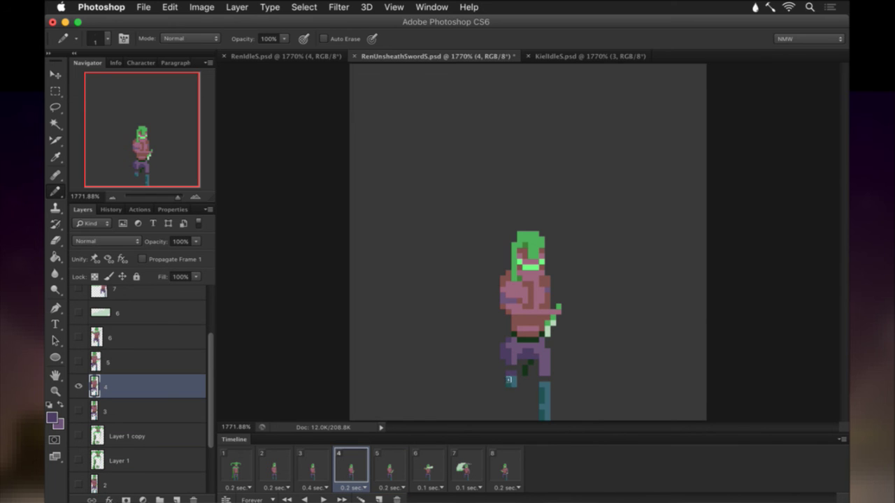
{"action": "key", "text": "i"}
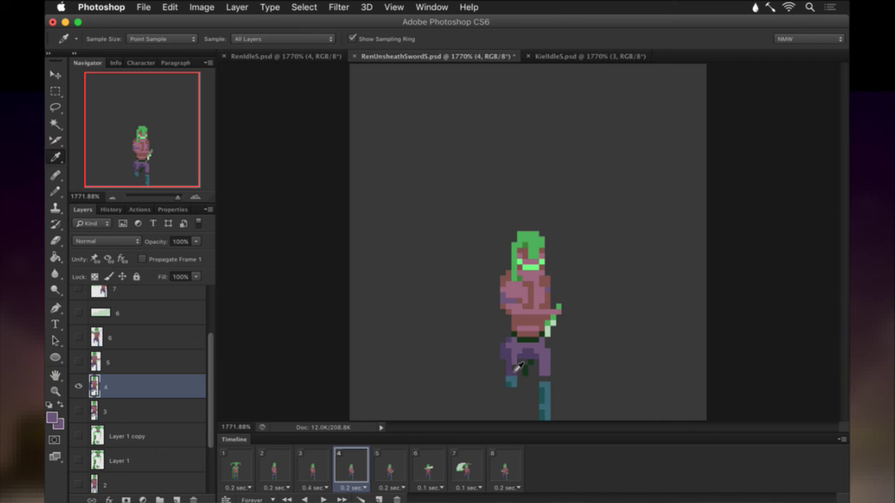
{"action": "key", "text": "b"}
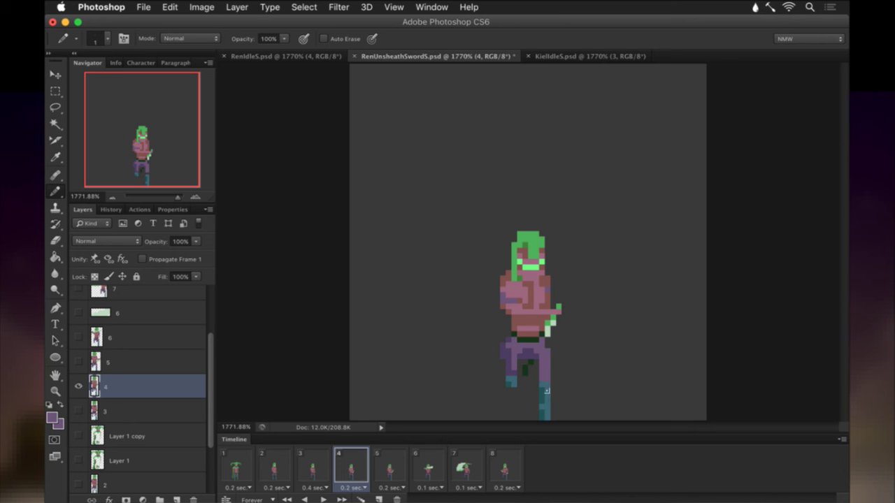
In frame 3, fill the gaps in both legs on layer 3 with the light and dark trouser purples.
{"action": "left_click", "coordinate": [315, 467]}
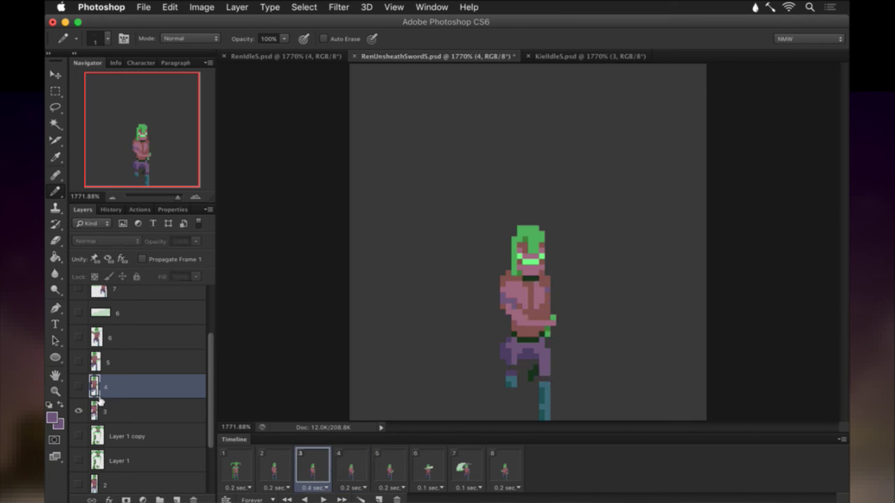
{"action": "left_click", "coordinate": [145, 401]}
{"action": "left_click", "coordinate": [544, 381]}
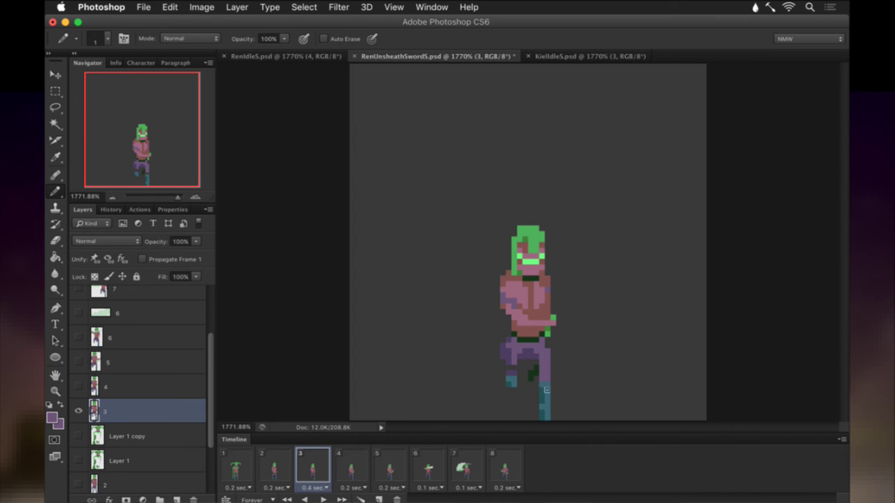
{"action": "left_click", "coordinate": [512, 377], "text": "alt"}
In frame 2, retouch the knees on layer 2 with sampled purple and compare the legs with frame 3.
{"action": "left_click", "coordinate": [279, 467]}
{"action": "left_click", "coordinate": [112, 482]}
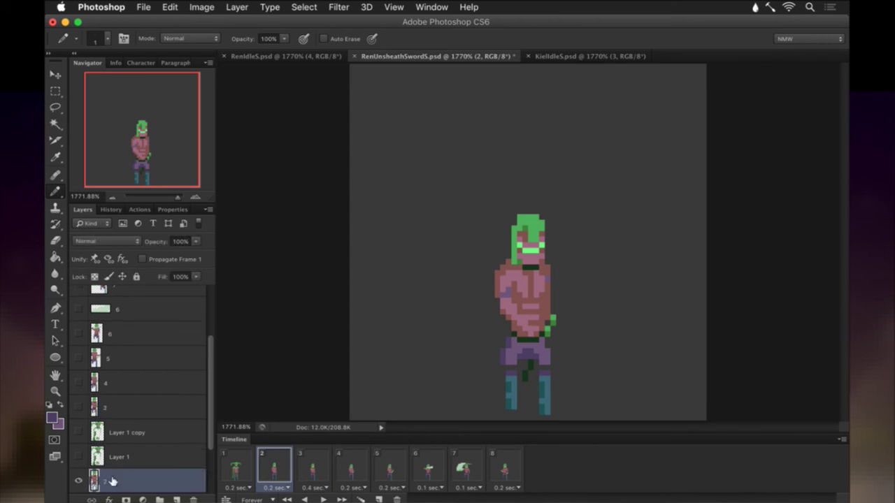
{"action": "key", "text": "i"}
{"action": "key", "text": "b"}
{"action": "left_click", "coordinate": [314, 471]}
{"action": "left_click", "coordinate": [279, 465]}
Touch up the knee in frame 2 with sampled dark purple after comparing it with frame 1, and save the file.
{"action": "left_click", "coordinate": [239, 464]}
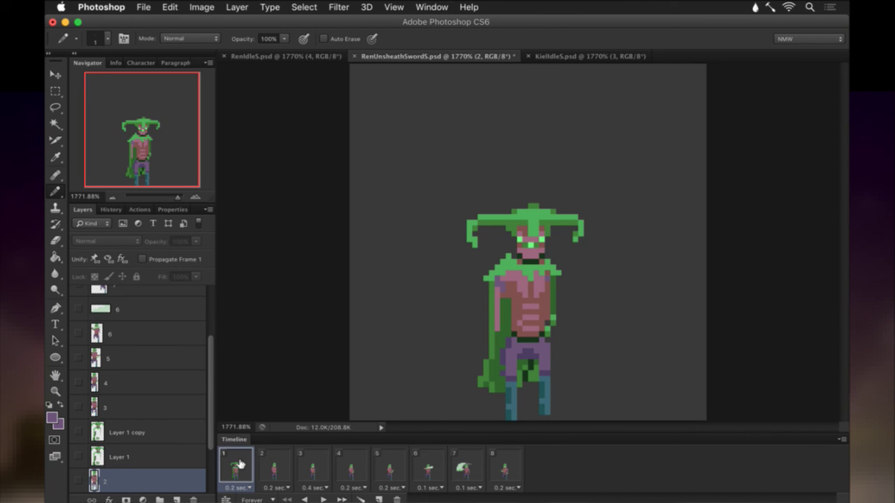
{"action": "left_click", "coordinate": [278, 464]}
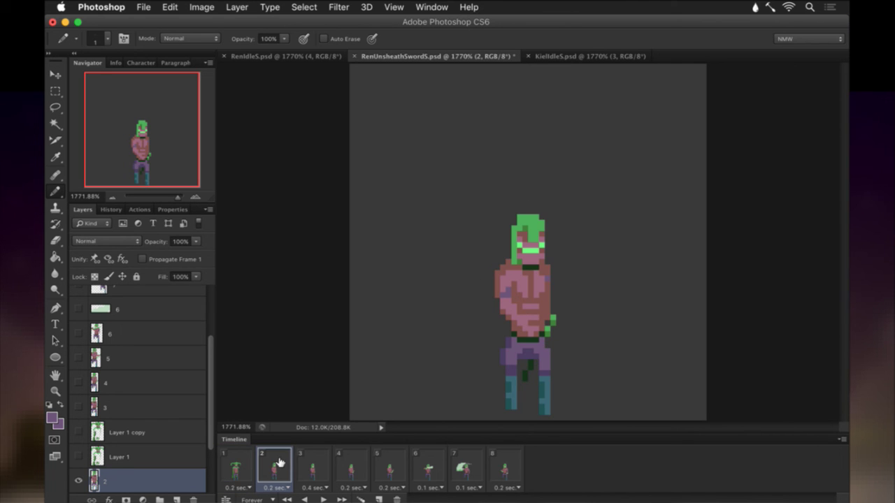
{"action": "left_click", "coordinate": [250, 465]}
{"action": "left_click", "coordinate": [285, 462]}
{"action": "key", "text": "i"}
{"action": "left_click", "coordinate": [504, 375]}
{"action": "key", "text": "b"}
{"action": "left_click", "coordinate": [239, 463]}
{"action": "left_click", "coordinate": [275, 467]}
{"action": "key", "text": "cmd+s"}
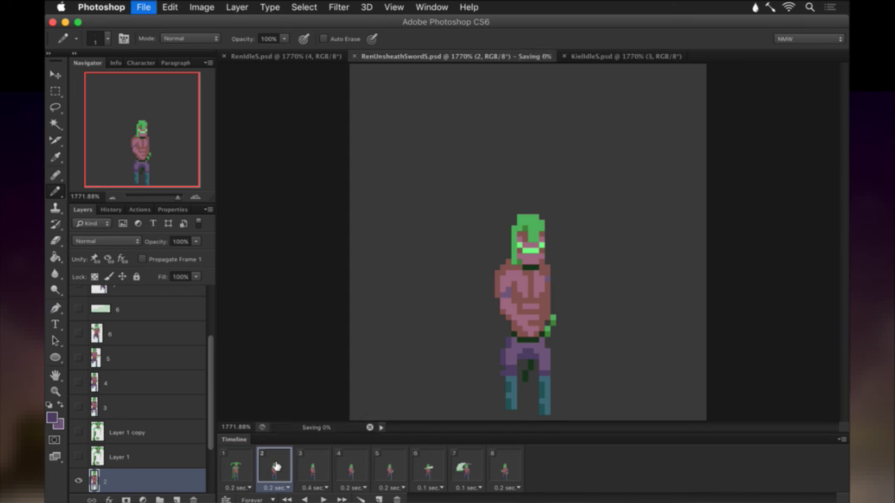
Make the hat-and-cape Layer 1 active, try rectangular selections around the shoulders and body, and deselect.
{"action": "left_click", "coordinate": [102, 456]}
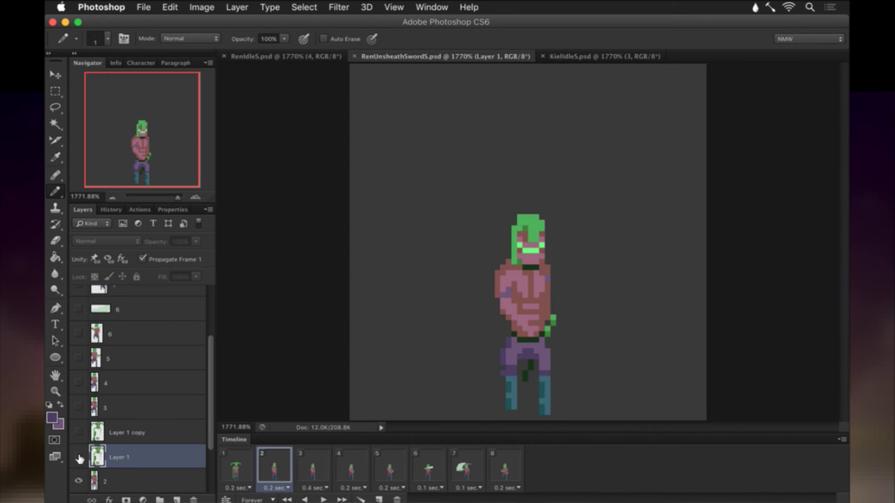
{"action": "key", "text": "m"}
{"action": "left_click_drag", "start_coordinate": [488, 247], "coordinate": [551, 286]}
{"action": "left_click", "coordinate": [239, 470]}
{"action": "left_click", "coordinate": [276, 466]}
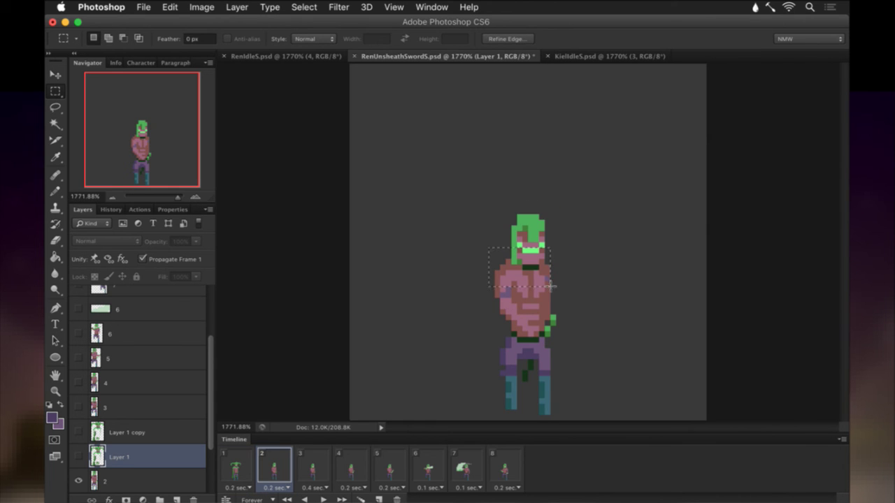
{"action": "left_click", "coordinate": [482, 256]}
{"action": "left_click_drag", "start_coordinate": [480, 250], "coordinate": [595, 417]}
{"action": "left_click", "coordinate": [606, 401]}
Compare the body's position across frames 2 to 5, and show the hat and cape of Layer 1 in frame 2.
{"action": "left_click", "coordinate": [314, 465]}
{"action": "left_click", "coordinate": [265, 465]}
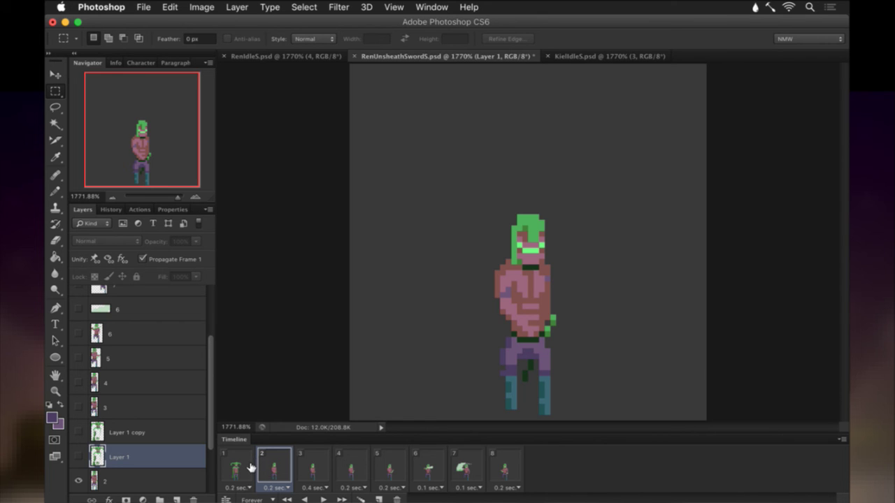
{"action": "left_click", "coordinate": [313, 468]}
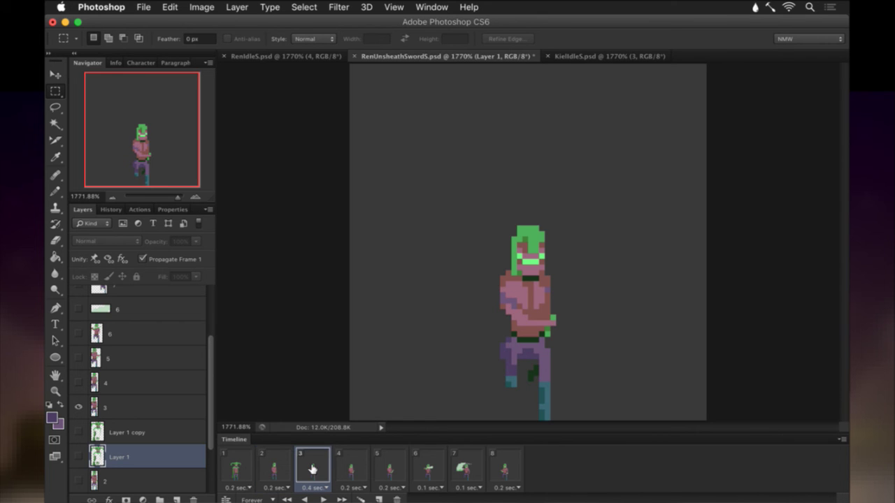
{"action": "left_click", "coordinate": [348, 469]}
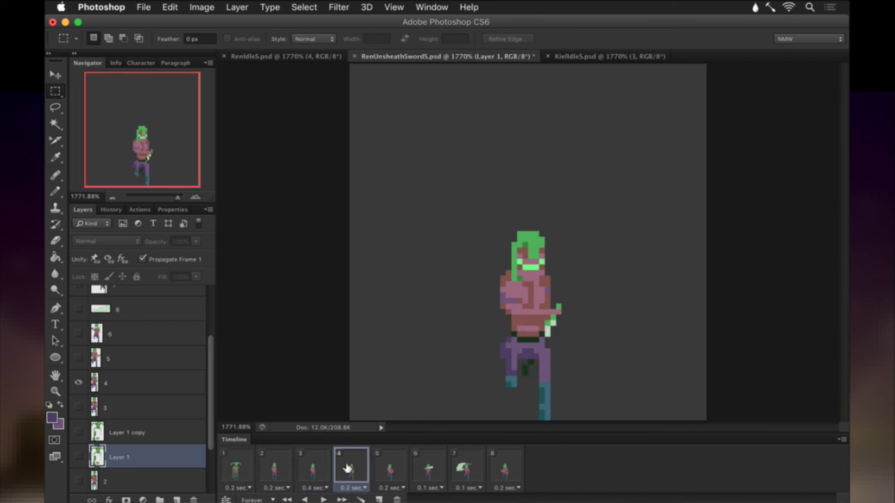
{"action": "left_click", "coordinate": [396, 467]}
{"action": "left_click", "coordinate": [273, 466]}
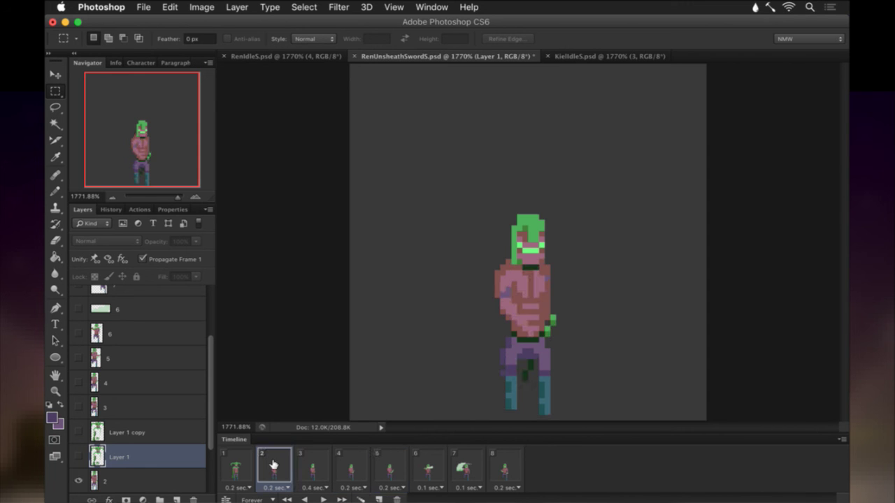
{"action": "left_click", "coordinate": [77, 456]}
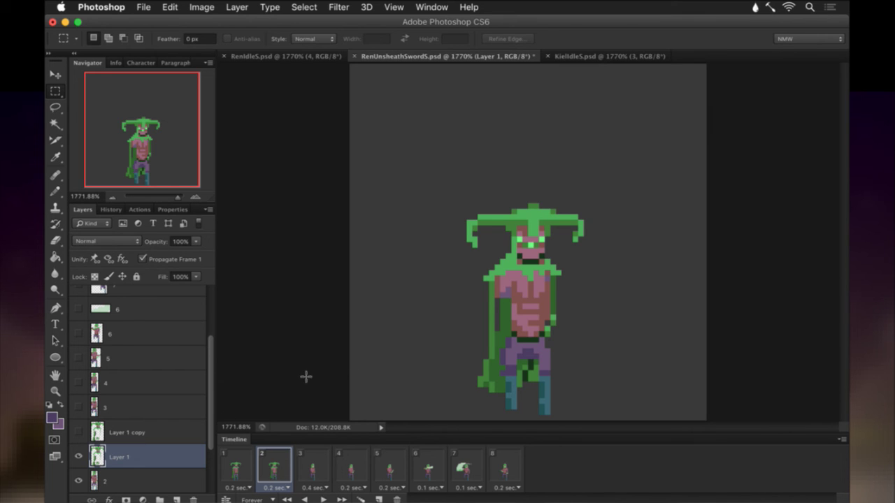
Lower the hat and cape on Layer 1 by one pixel in frame 2 to line up with the head.
{"action": "key", "text": "v"}
{"action": "key", "text": "Down"}
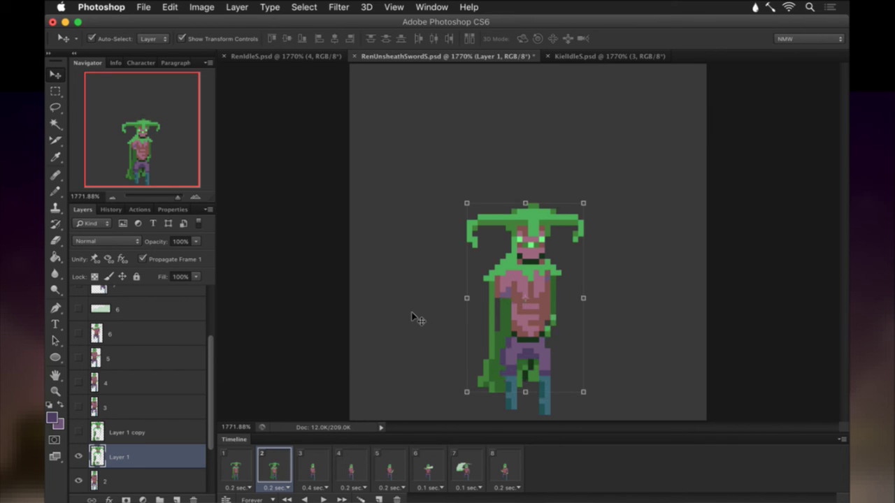
{"action": "key", "text": "Up"}
{"action": "key", "text": "Down"}
{"action": "key", "text": "Up"}
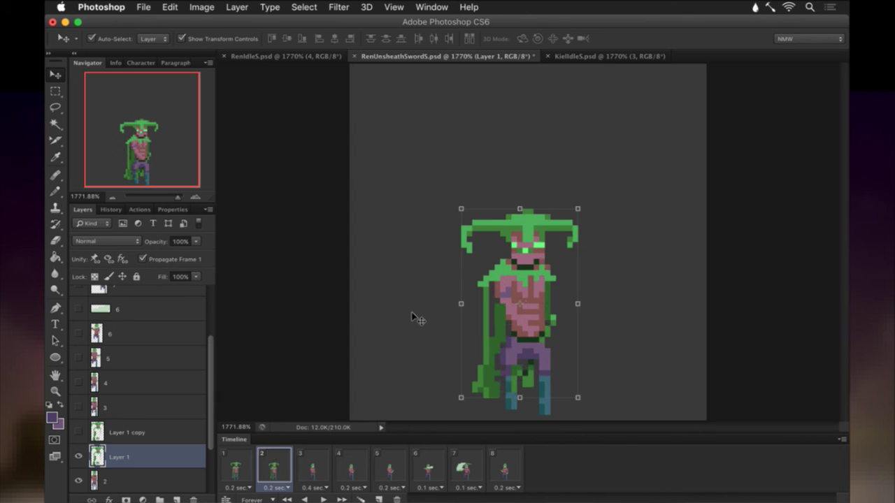
{"action": "key", "text": "Down"}
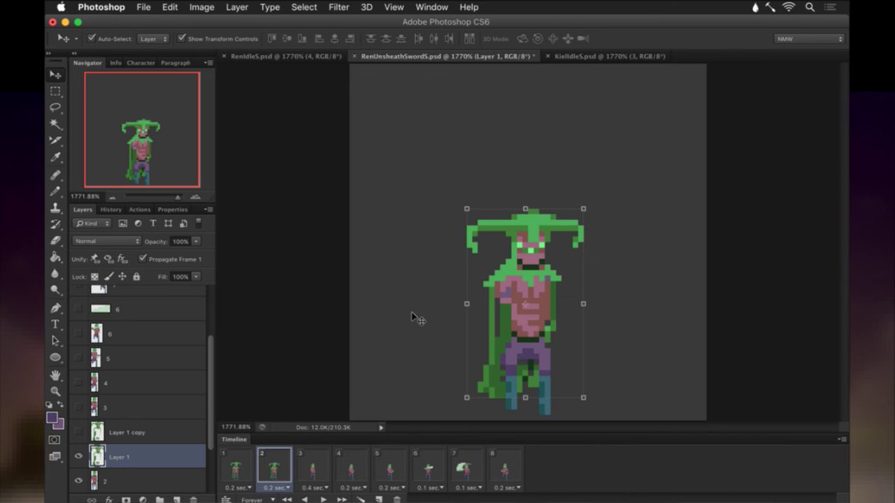
Hide Layer 1 in frame 2, erase the green hair above and beside the head on layer 2, and compare with frame 1.
{"action": "key", "text": "m"}
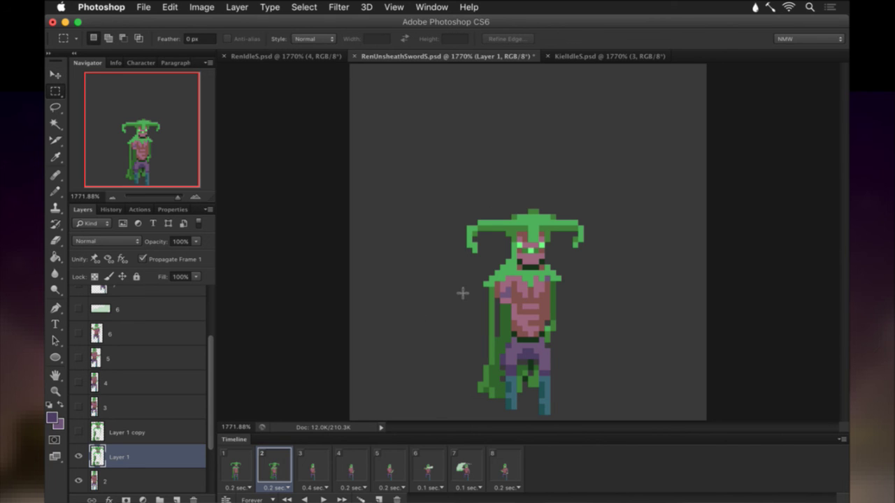
{"action": "left_click", "coordinate": [79, 457]}
{"action": "key", "text": "e"}
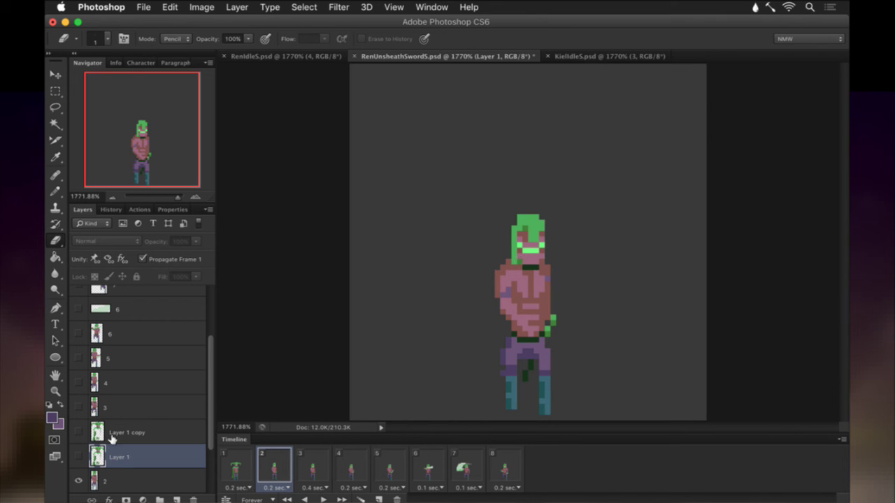
{"action": "left_click", "coordinate": [106, 481]}
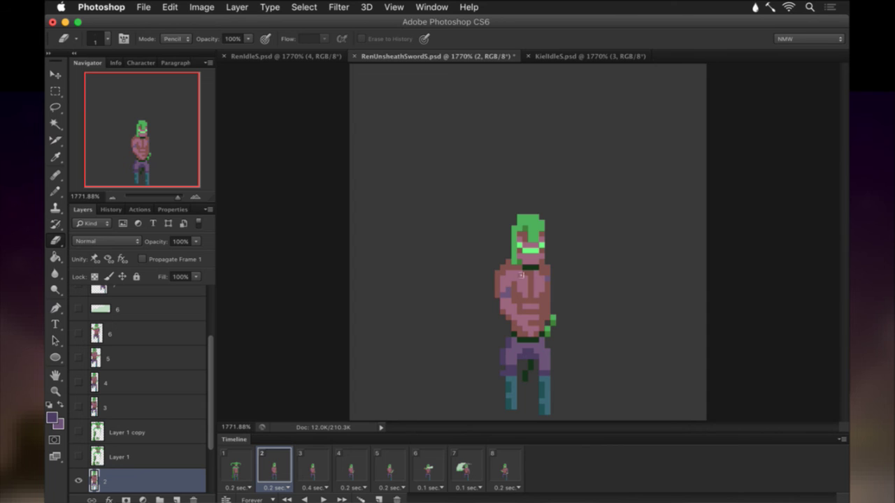
{"action": "mouse_move", "coordinate": [515, 273]}
{"action": "left_mouse_down"}
{"action": "mouse_move", "coordinate": [514, 242]}
{"action": "mouse_move", "coordinate": [542, 238]}
{"action": "mouse_move", "coordinate": [538, 218]}
{"action": "mouse_move", "coordinate": [523, 218]}
{"action": "mouse_move", "coordinate": [537, 223]}
{"action": "mouse_move", "coordinate": [524, 236]}
{"action": "left_mouse_up"}
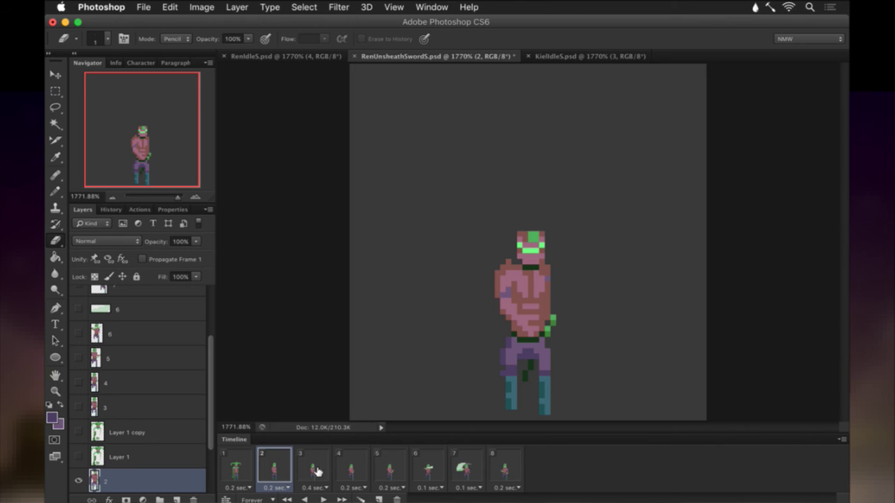
{"action": "left_click", "coordinate": [244, 462]}
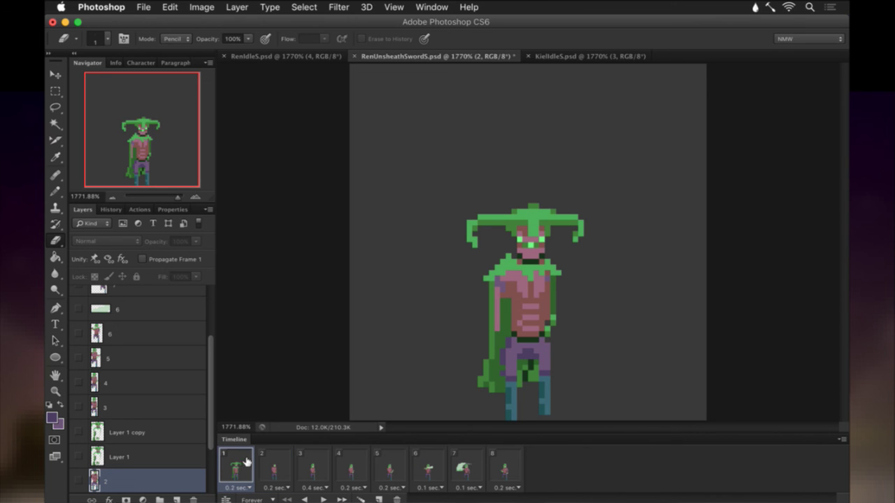
{"action": "left_click", "coordinate": [272, 465]}
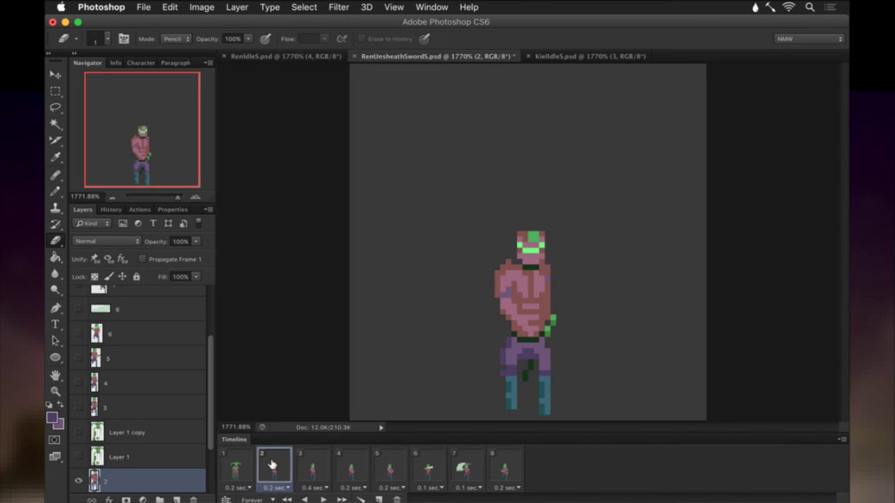
Erase the green hair on top of and beside the head on layer 3 in frame 3.
{"action": "left_click", "coordinate": [305, 467]}
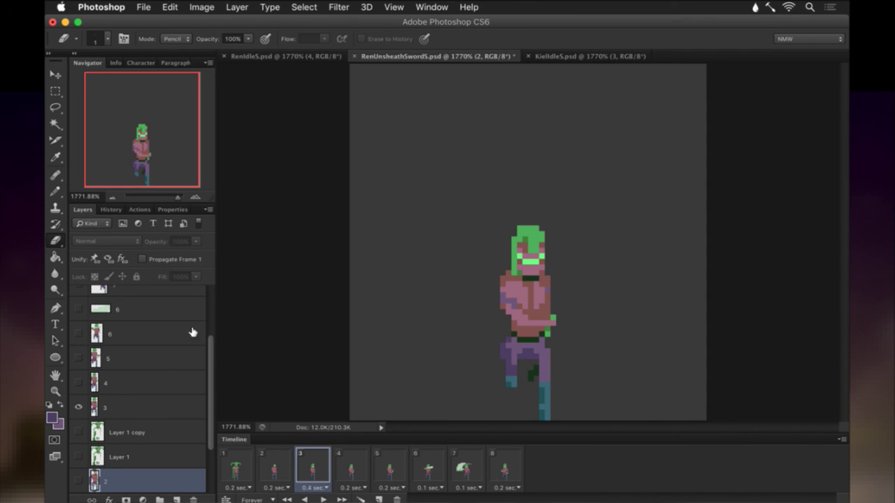
{"action": "left_click", "coordinate": [137, 410]}
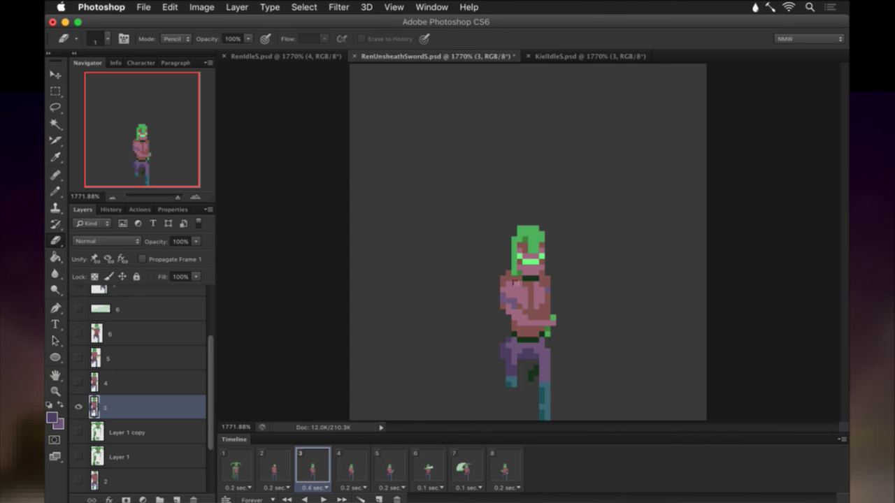
{"action": "mouse_move", "coordinate": [514, 270]}
{"action": "left_mouse_down"}
{"action": "mouse_move", "coordinate": [514, 239]}
{"action": "mouse_move", "coordinate": [531, 244]}
{"action": "mouse_move", "coordinate": [514, 240]}
{"action": "mouse_move", "coordinate": [548, 240]}
{"action": "mouse_move", "coordinate": [518, 249]}
{"action": "left_mouse_up"}
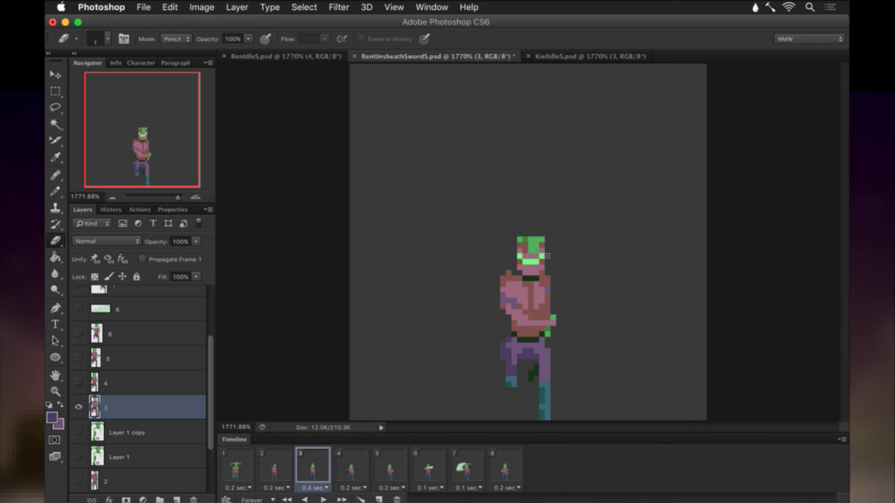
{"action": "left_click_drag", "start_coordinate": [542, 249], "coordinate": [514, 249]}
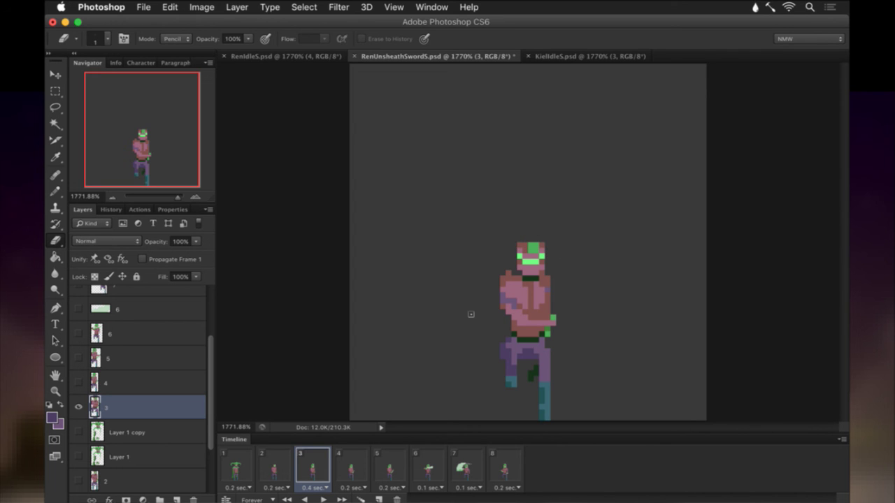
Remove the block of green hair above the head and erase the long strand beside the face on layer 4 in frame 4.
{"action": "left_click", "coordinate": [365, 461]}
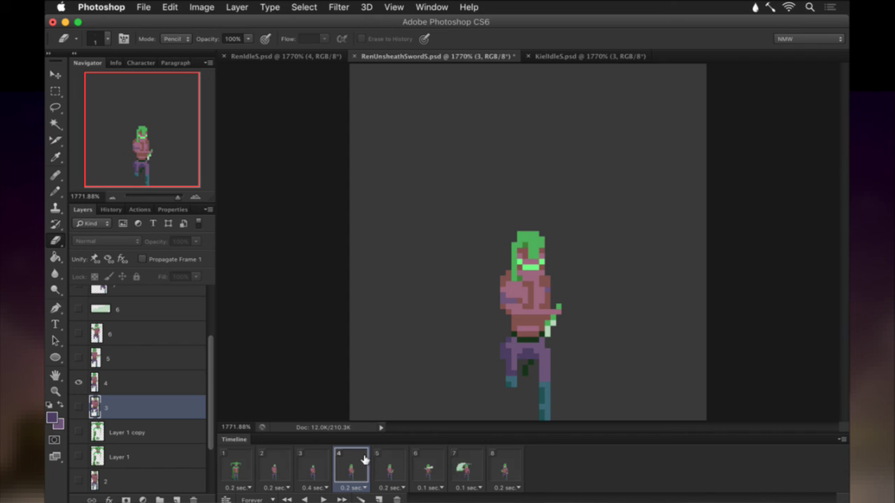
{"action": "left_click", "coordinate": [136, 385]}
{"action": "key", "text": "m"}
{"action": "mouse_move", "coordinate": [505, 215]}
{"action": "left_mouse_down"}
{"action": "mouse_move", "coordinate": [550, 226]}
{"action": "mouse_move", "coordinate": [562, 249]}
{"action": "left_mouse_up"}
{"action": "key", "text": "Delete"}
{"action": "key", "text": "e"}
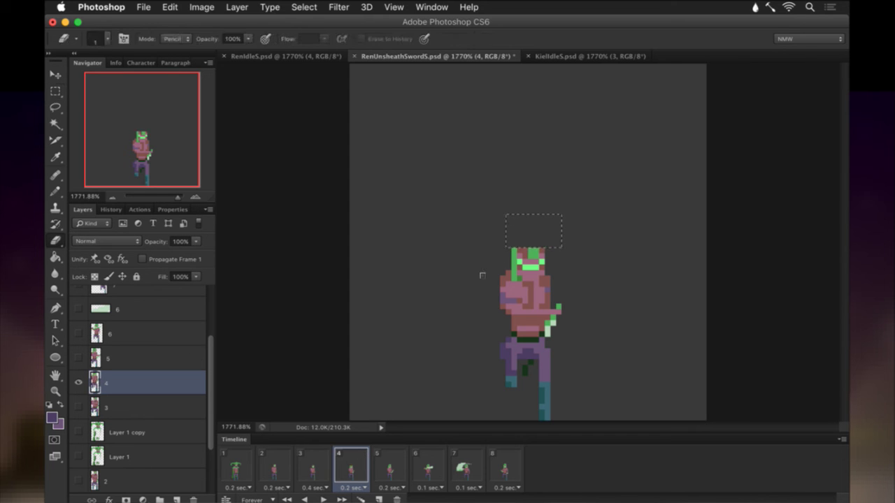
{"action": "key", "text": "m"}
{"action": "key", "text": "e"}
{"action": "left_click_drag", "start_coordinate": [514, 250], "coordinate": [512, 293]}
Sample the pink and brown skin colours from the shoulder area in frame 4, saving the file and comparing with frame 3 in between.
{"action": "key", "text": "b"}
{"action": "left_click", "coordinate": [513, 292], "text": "alt"}
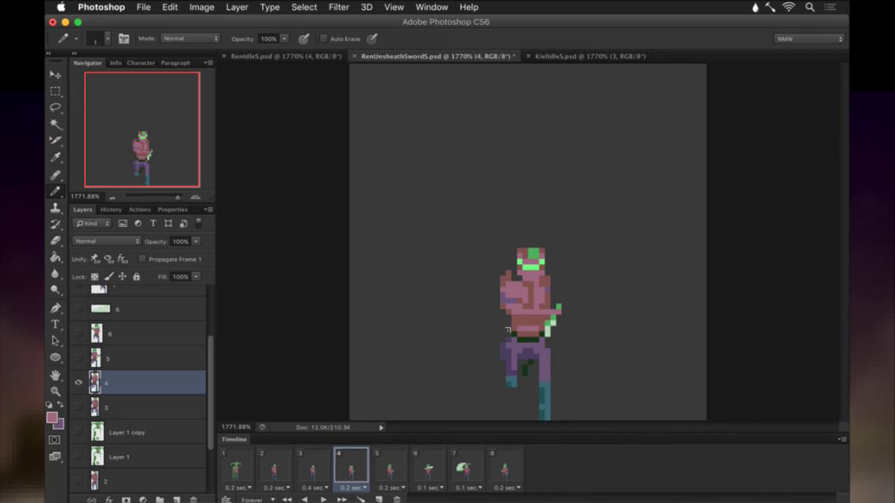
{"action": "key", "text": "ctrl+s"}
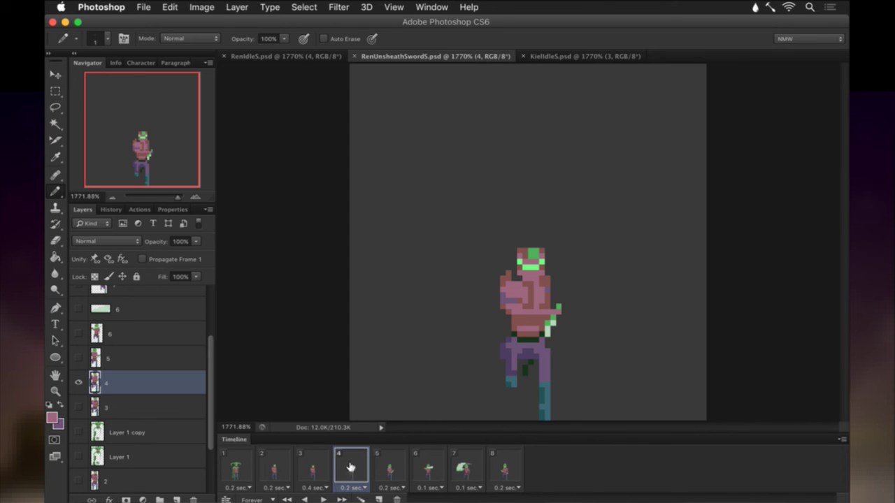
{"action": "left_click", "coordinate": [313, 469]}
{"action": "left_click", "coordinate": [350, 468]}
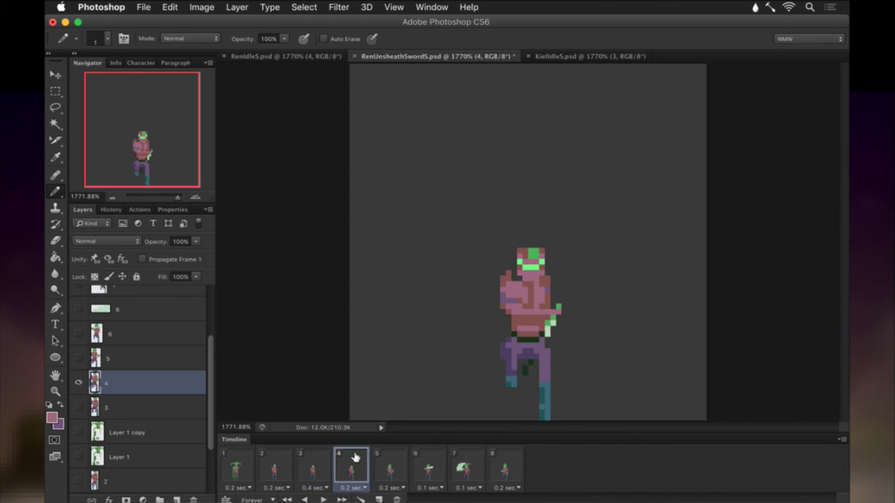
{"action": "key", "text": "i"}
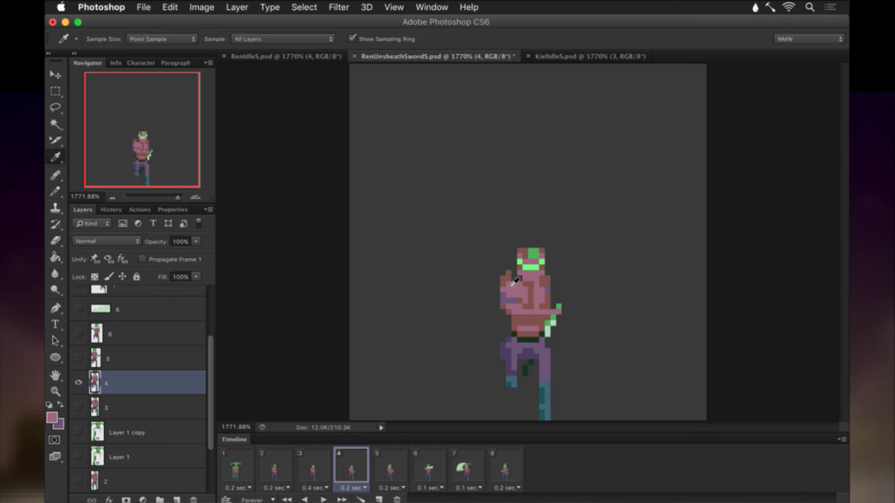
{"action": "left_click", "coordinate": [518, 283]}
Erase the long green hair strand beside the face on layer 5 in frame 5.
{"action": "left_click", "coordinate": [387, 465]}
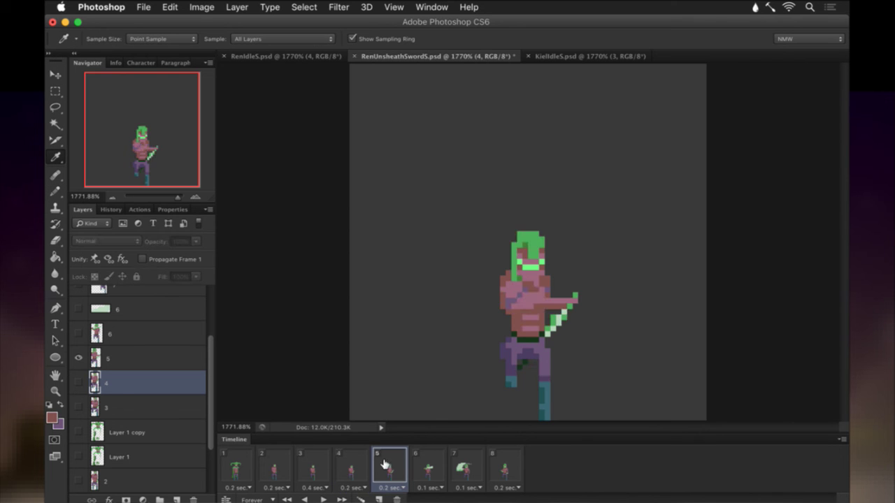
{"action": "left_click", "coordinate": [121, 362]}
{"action": "key", "text": "e"}
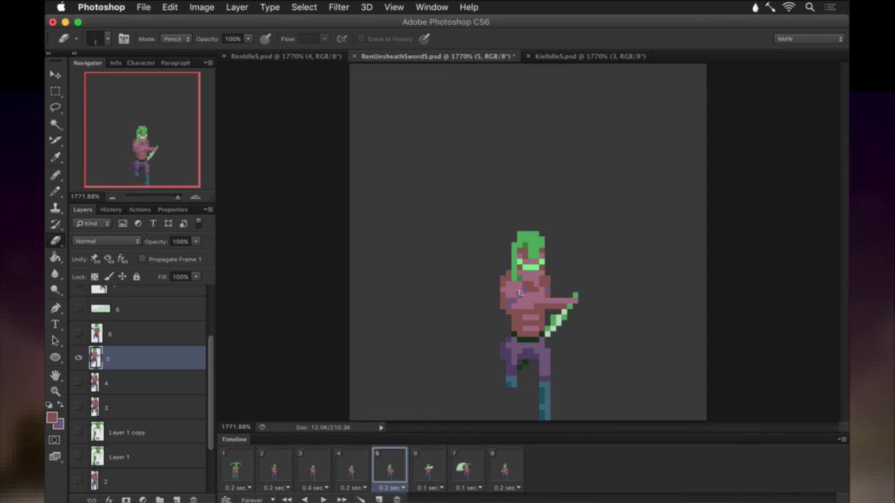
{"action": "left_click_drag", "start_coordinate": [518, 291], "coordinate": [516, 255]}
Try erasing the long hair strand beside the face on the body layer 6 in frame 6, and undo the stroke.
{"action": "left_click", "coordinate": [428, 464]}
{"action": "left_click", "coordinate": [122, 332]}
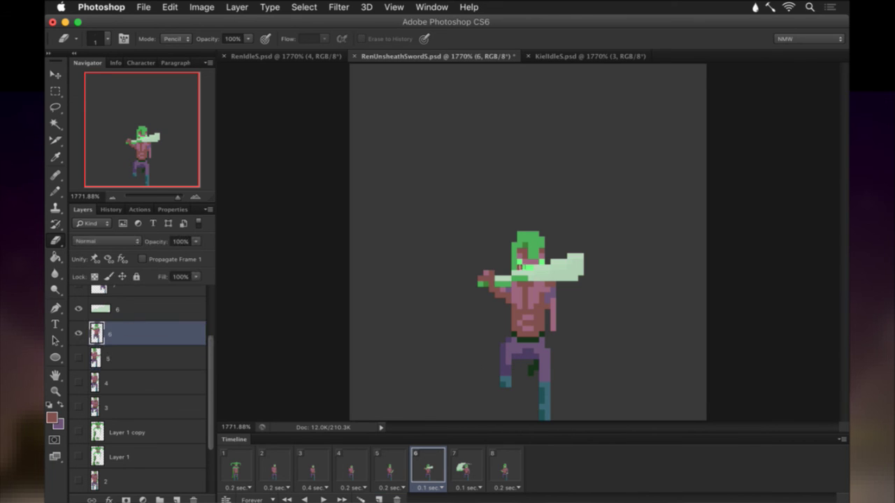
{"action": "left_click_drag", "start_coordinate": [514, 291], "coordinate": [511, 246]}
{"action": "key", "text": "super+z"}
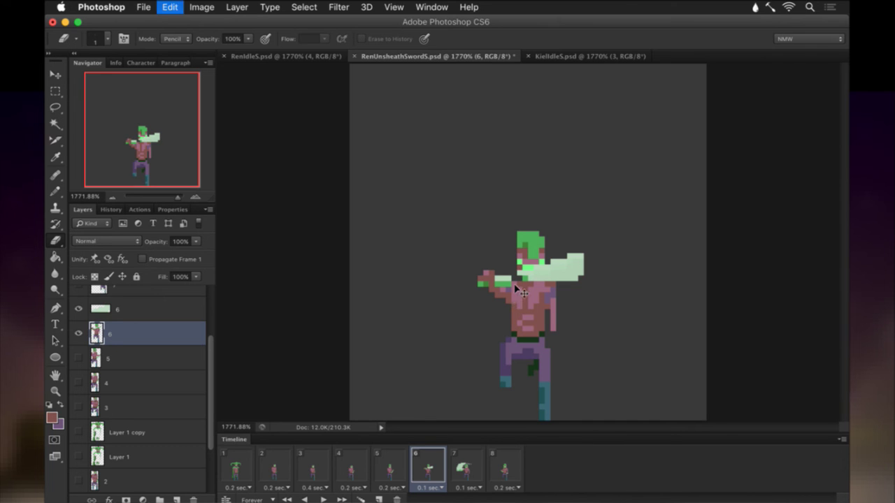
{"action": "key", "text": "Left"}
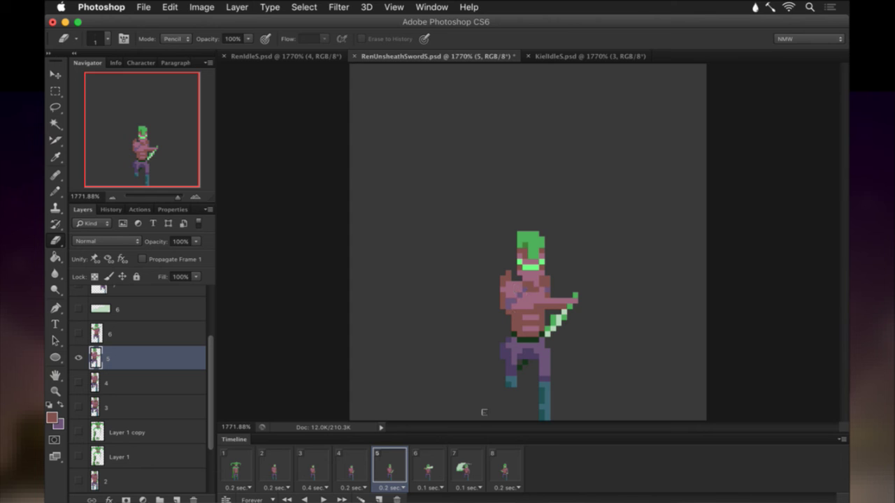
Erase the green hair strand beside the face and a few hair pixels on top of the head on the body layer 6.
{"action": "left_click", "coordinate": [426, 468]}
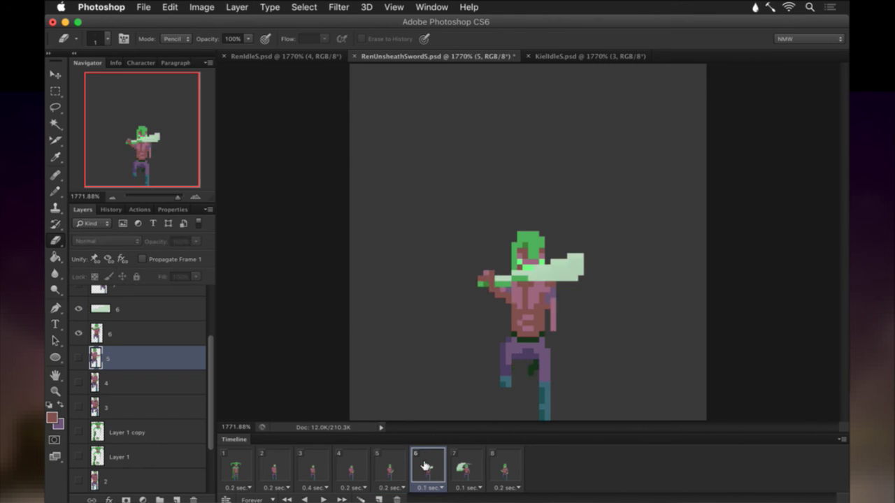
{"action": "left_click", "coordinate": [125, 332]}
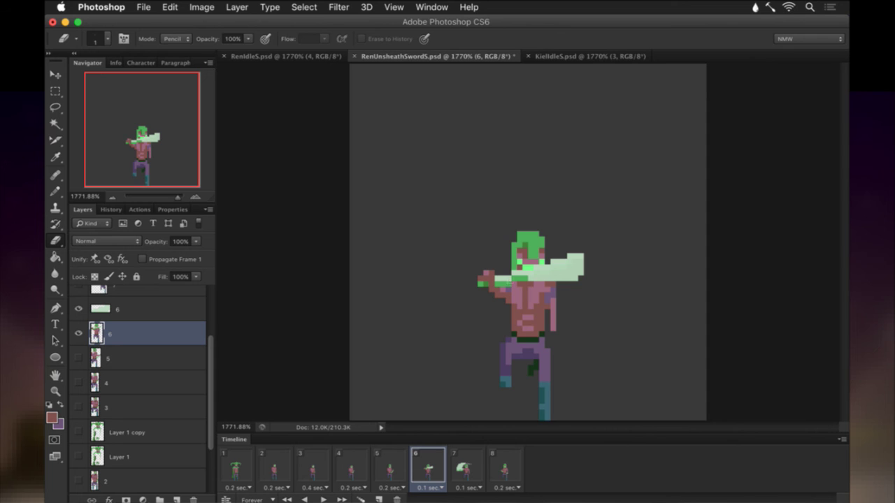
{"action": "left_click_drag", "start_coordinate": [515, 262], "coordinate": [516, 247]}
{"action": "left_click", "coordinate": [523, 234]}
{"action": "left_click", "coordinate": [528, 244]}
{"action": "left_click", "coordinate": [531, 234]}
Erase the green hair strand beside the face on the body layer 7 in frame 7.
{"action": "left_click", "coordinate": [475, 464]}
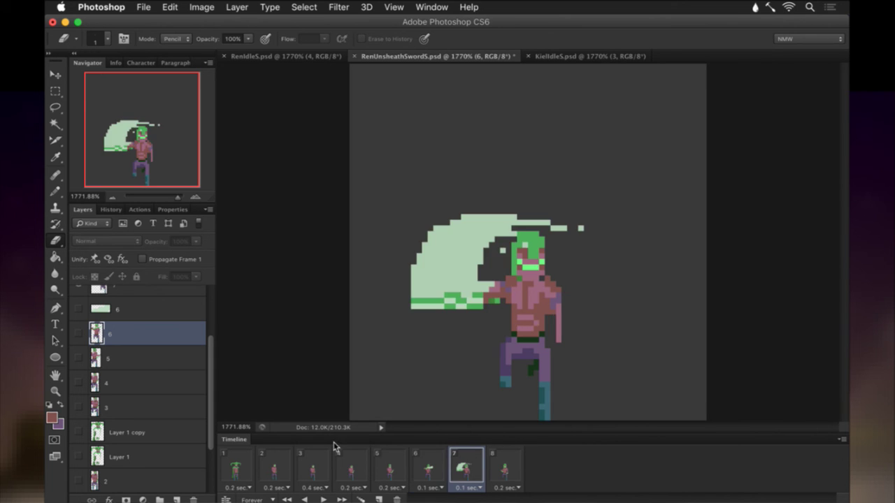
{"action": "scroll", "coordinate": [156, 350], "scroll_direction": "up", "scroll_amount": 3}
{"action": "left_click", "coordinate": [117, 374]}
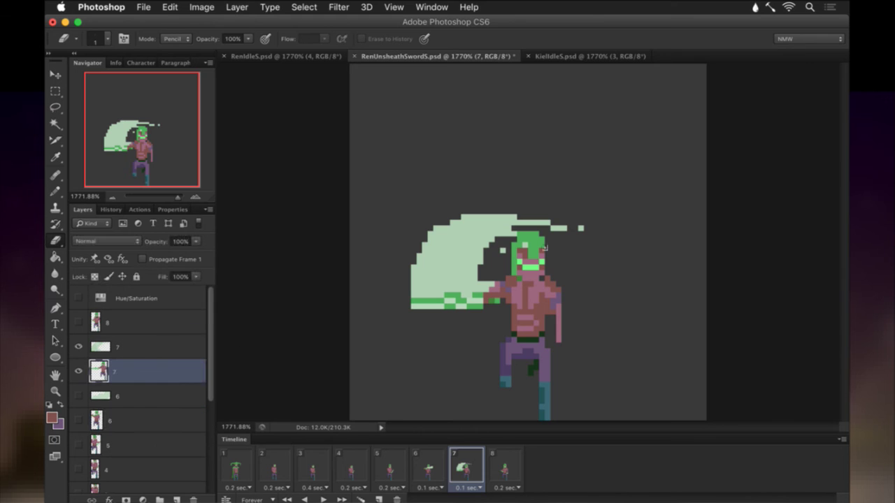
{"action": "left_click_drag", "start_coordinate": [512, 278], "coordinate": [519, 246]}
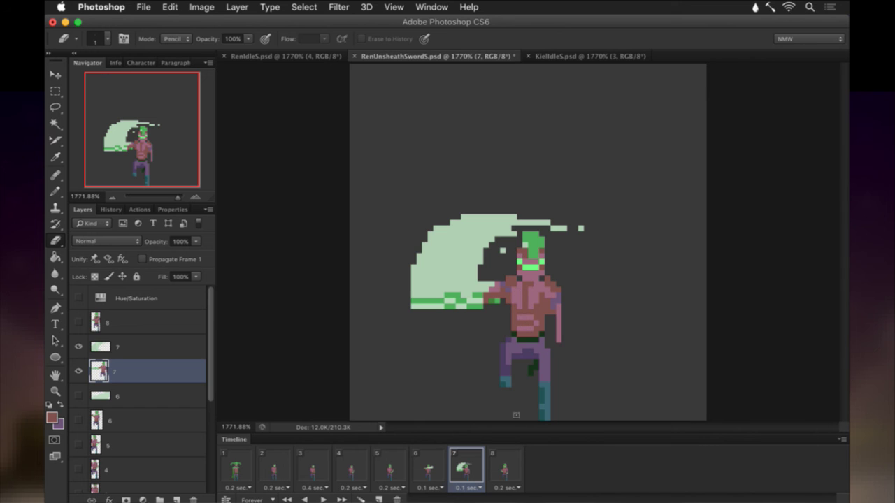
Erase the green hair strand beside the face on layer 8 in frame 8.
{"action": "left_click", "coordinate": [505, 451]}
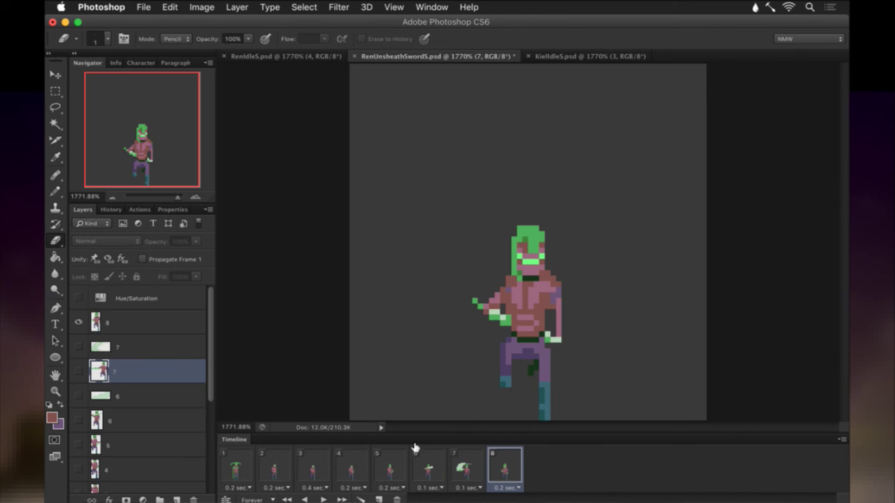
{"action": "left_click", "coordinate": [129, 329]}
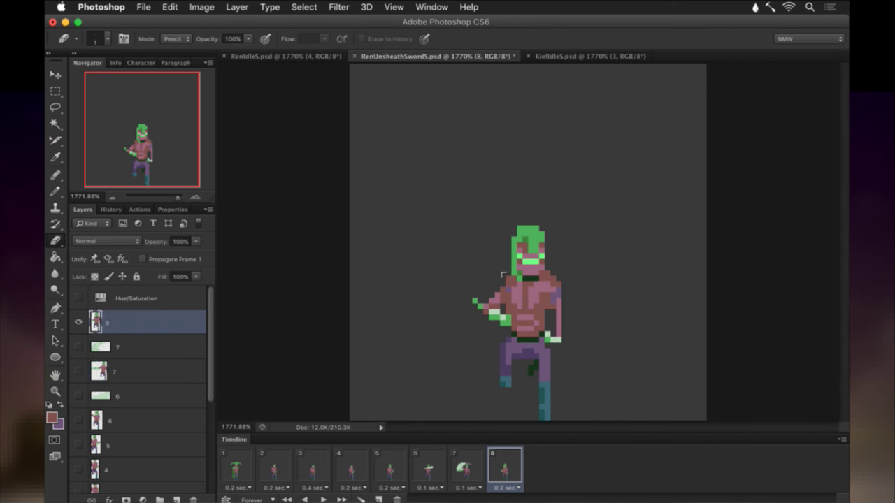
{"action": "left_click_drag", "start_coordinate": [519, 286], "coordinate": [510, 240]}
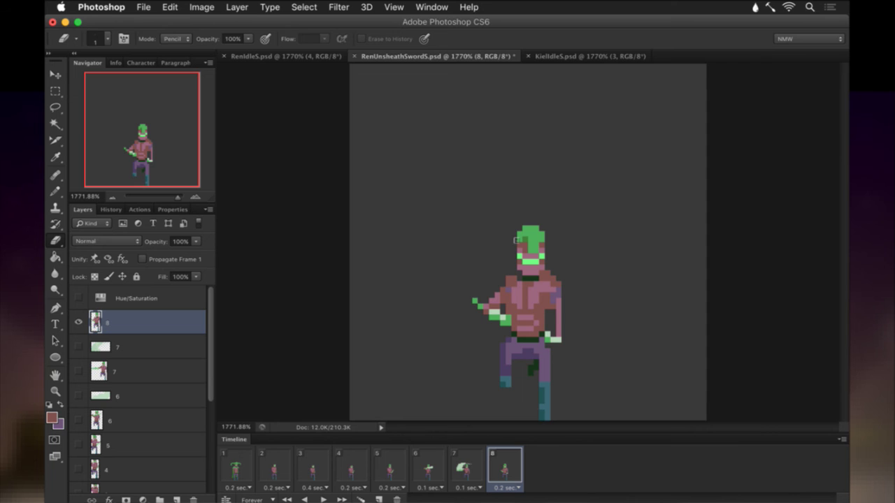
Show the hat and cape of Layer 1 in frame 2 and shift them right about 14 pixels, beside the body.
{"action": "left_click", "coordinate": [280, 465]}
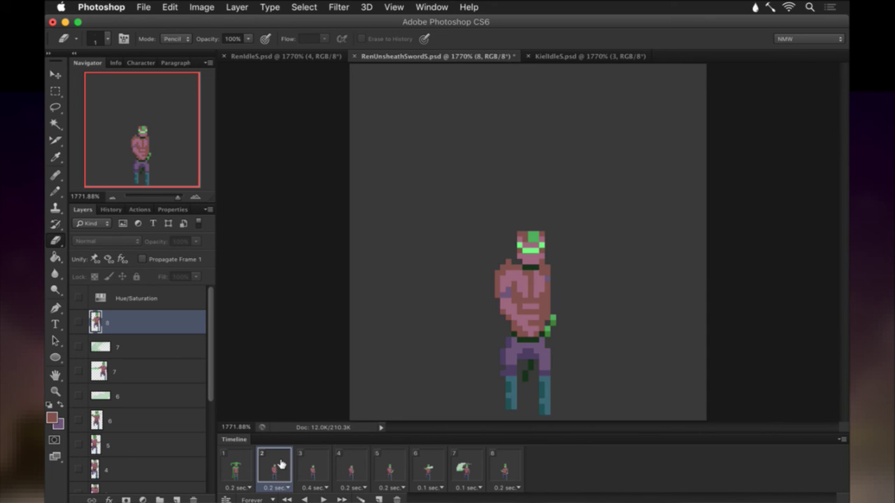
{"action": "scroll", "coordinate": [140, 396], "scroll_direction": "down", "scroll_amount": 5}
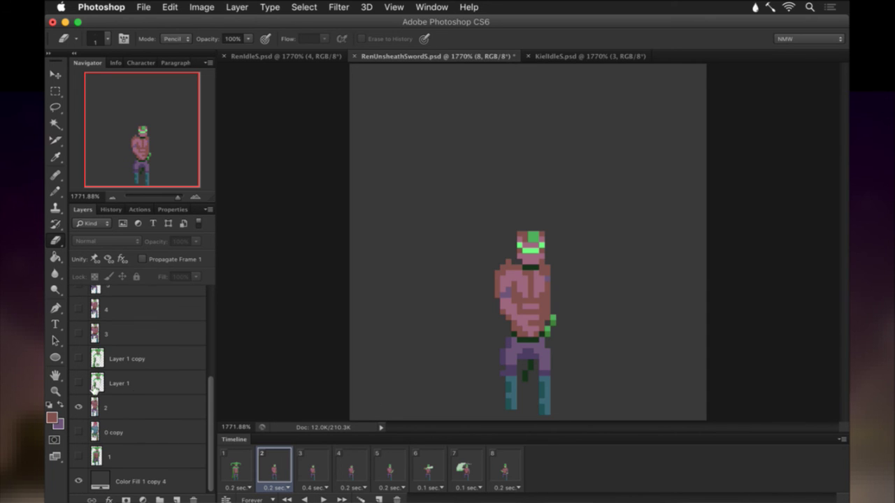
{"action": "left_click", "coordinate": [78, 383]}
{"action": "left_click", "coordinate": [96, 382]}
{"action": "key", "text": "m"}
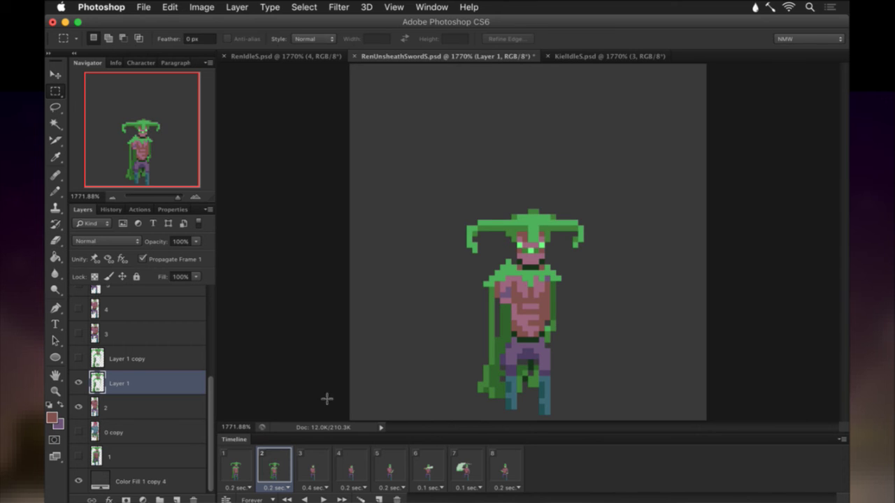
{"action": "key", "text": "v"}
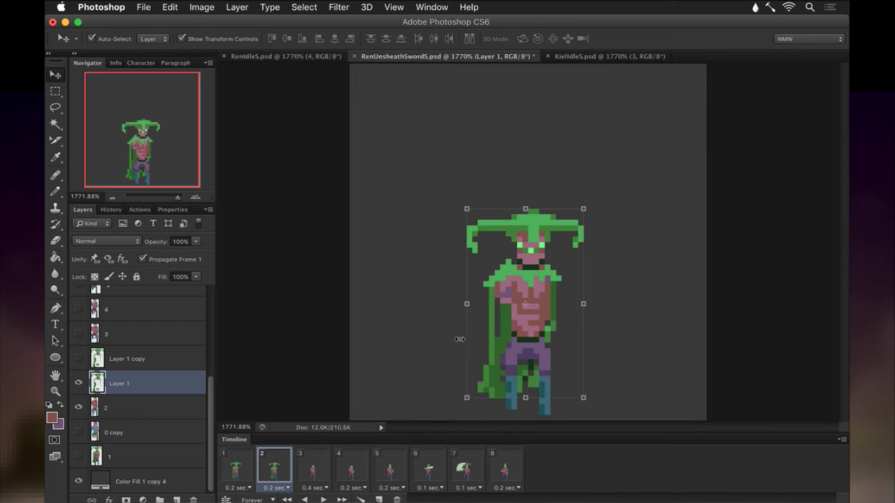
{"action": "key", "text": "Left"}
{"action": "key", "text": "Right"}
{"action": "key", "text": "Right"}
{"action": "key", "text": "Right"}
{"action": "key", "text": "Right"}
{"action": "key", "text": "Right"}
{"action": "key", "text": "Right"}
{"action": "key", "text": "Right"}
{"action": "key", "text": "Right"}
{"action": "key", "text": "Right"}
{"action": "key", "text": "Right"}
{"action": "key", "text": "Right"}
{"action": "key", "text": "Right"}
{"action": "key", "text": "Right"}
{"action": "key", "text": "Right"}
Switch to Finder and open the reference file KielUnsheathSwordS.psd from the Shadow folder.
{"action": "key", "text": "m"}
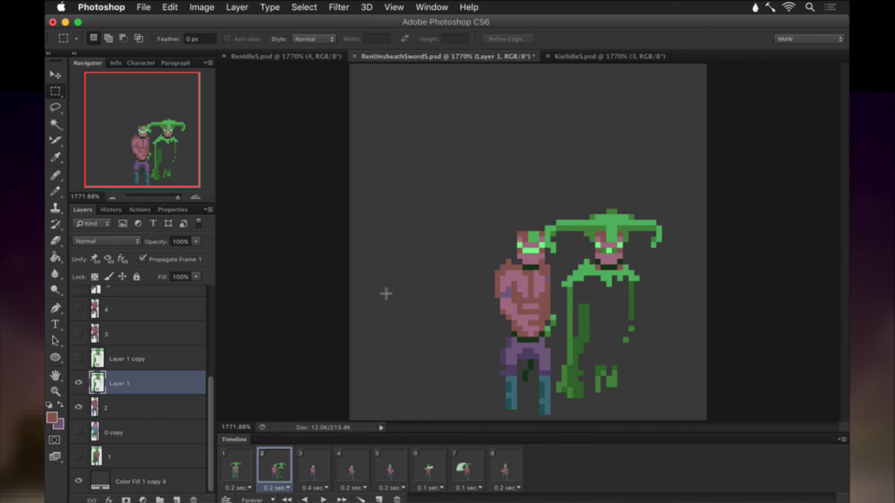
{"action": "left_click", "coordinate": [148, 7]}
{"action": "mouse_move", "coordinate": [168, 9]}
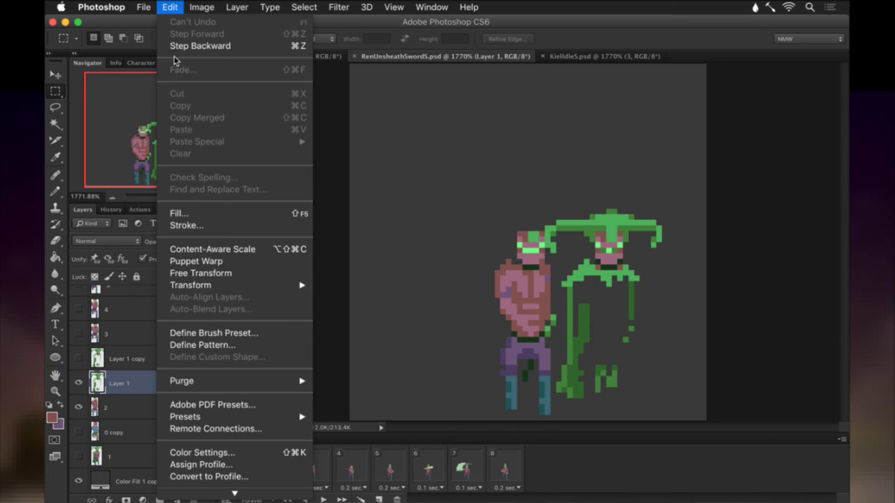
{"action": "mouse_move", "coordinate": [162, 84]}
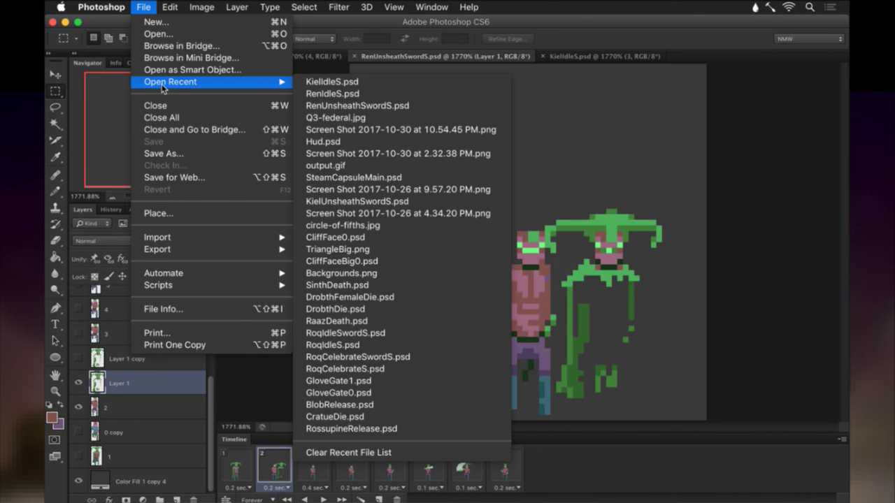
{"action": "key", "text": "super+Tab"}
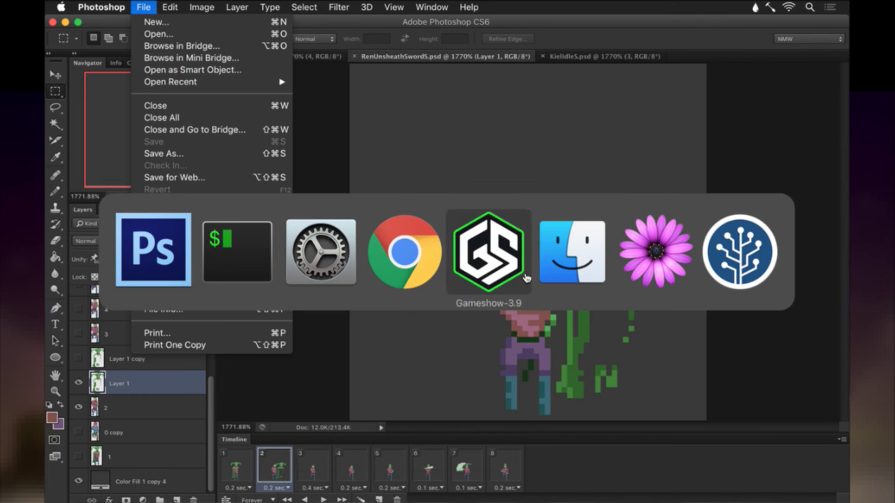
{"action": "left_click", "coordinate": [565, 274]}
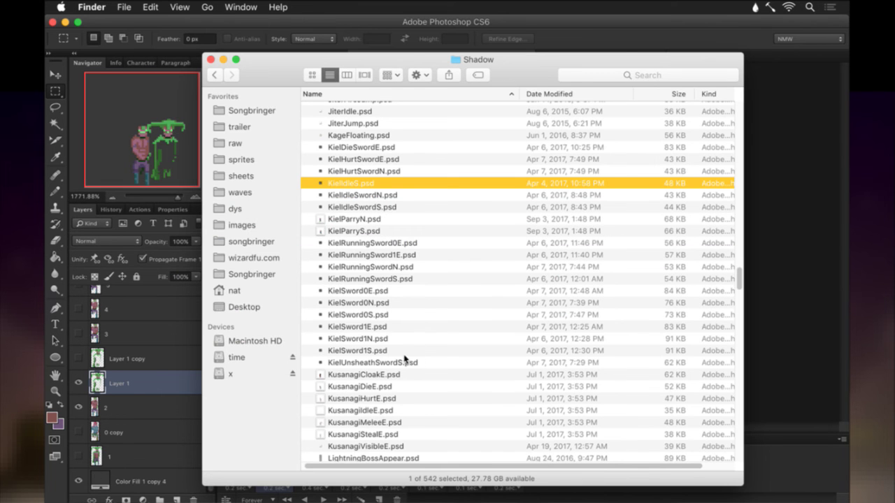
{"action": "double_click", "coordinate": [377, 362]}
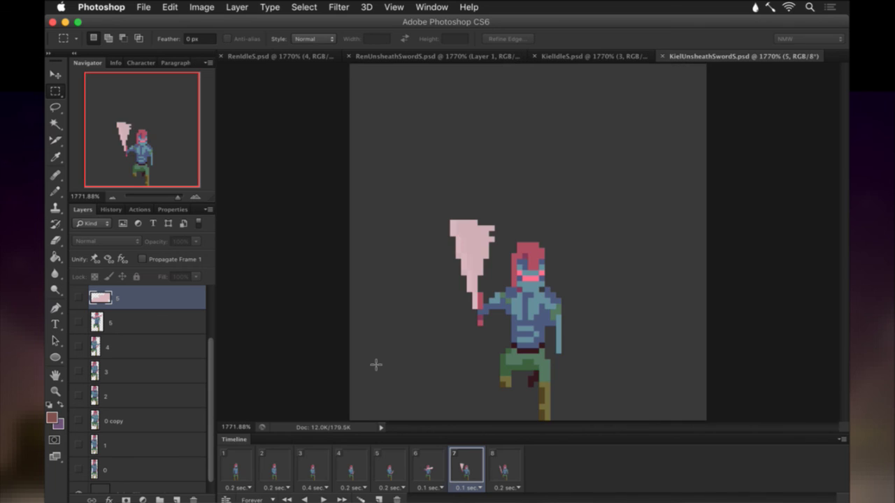
Compare the character's pose between frames 1 and 2 of KielUnsheathSwordS.psd.
{"action": "left_click", "coordinate": [240, 471]}
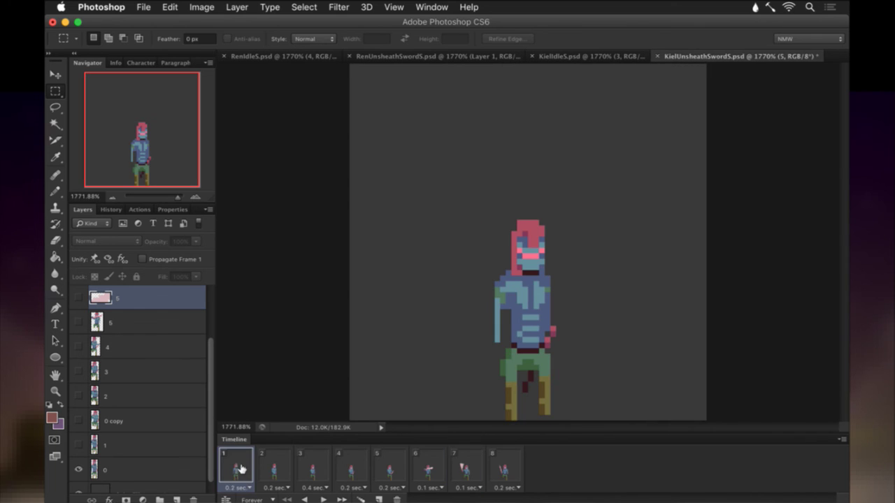
{"action": "left_click", "coordinate": [268, 458]}
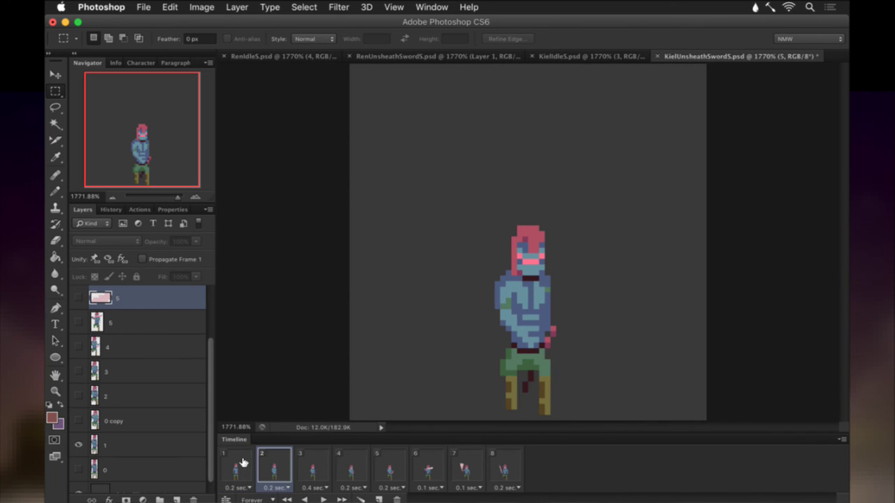
{"action": "left_click", "coordinate": [241, 464]}
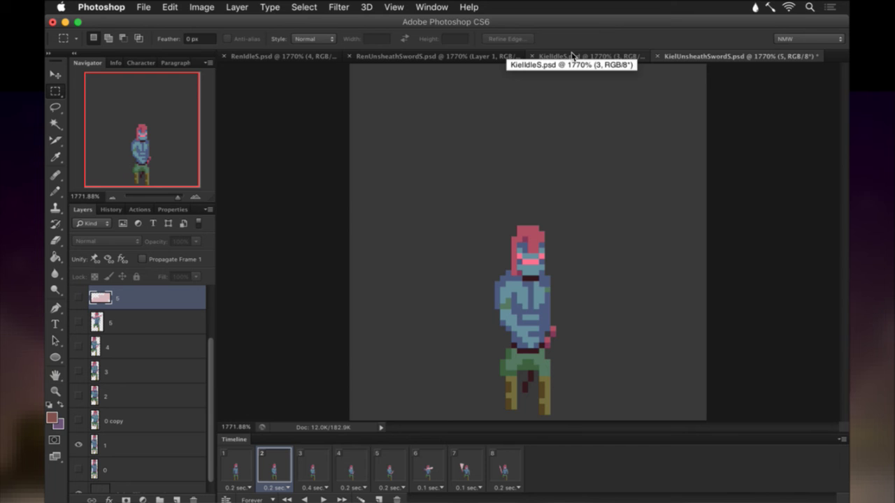
In RenUnsheathSwordS.psd, move the hat and cape on Layer 1 about 14 pixels left onto the body and 1 pixel up.
{"action": "left_click", "coordinate": [391, 57]}
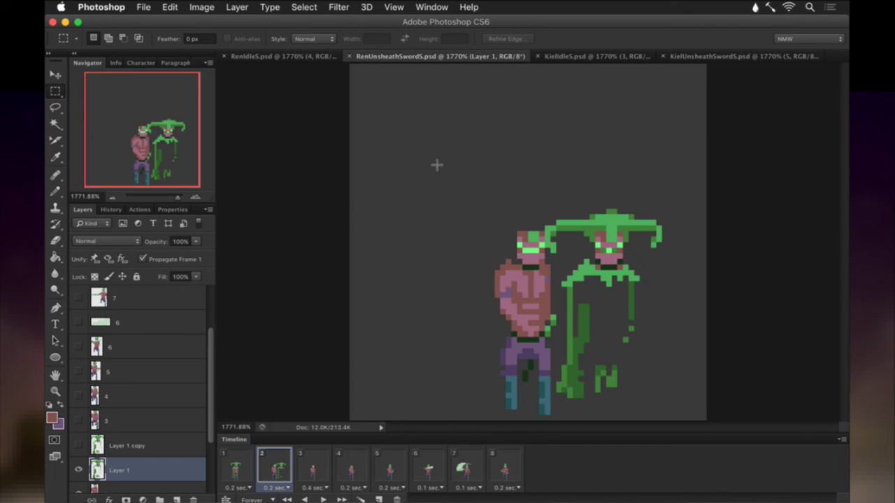
{"action": "key", "text": "v"}
{"action": "key", "text": "Left"}
{"action": "key", "text": "Left"}
{"action": "key", "text": "Left"}
{"action": "key", "text": "Left"}
{"action": "key", "text": "Left"}
{"action": "key", "text": "Left"}
{"action": "key", "text": "Left"}
{"action": "key", "text": "Left"}
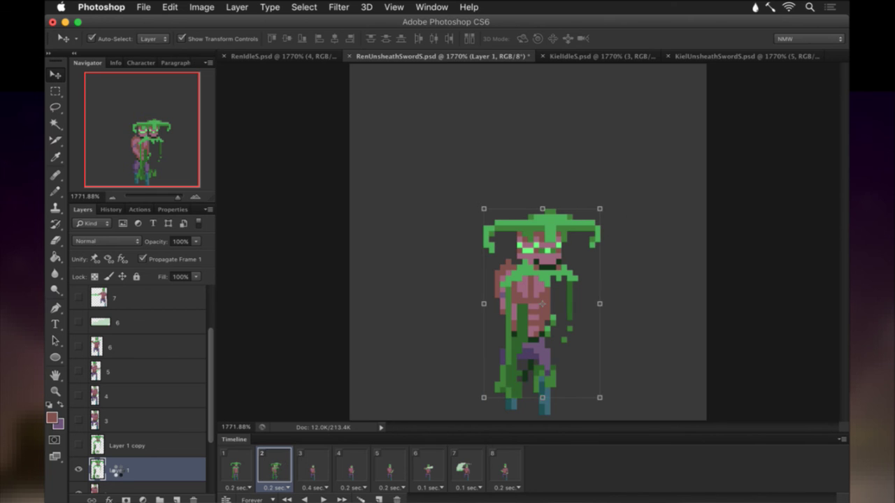
{"action": "key", "text": "Up"}
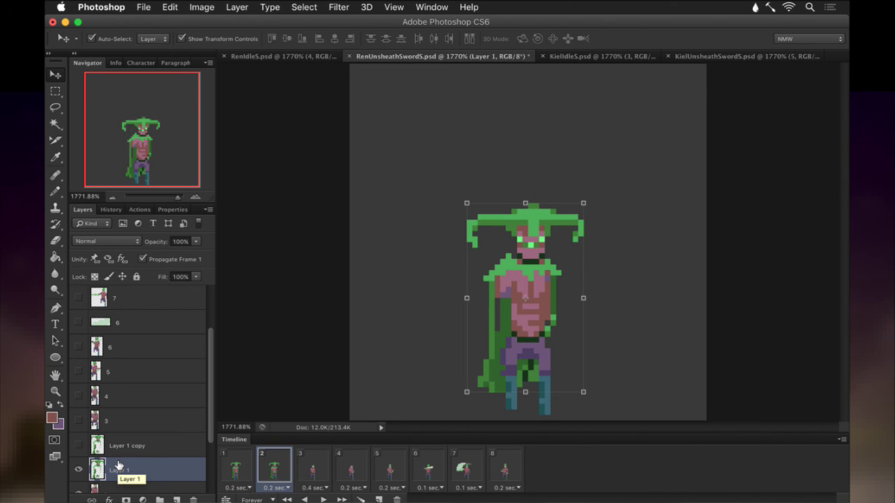
Duplicate the hidden Layer 1 copy to get another spare hat and cape layer.
{"action": "key", "text": "m"}
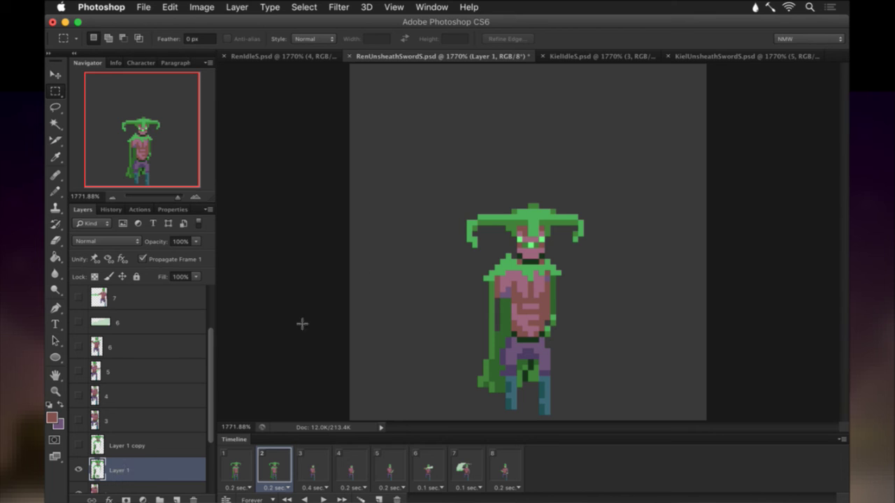
{"action": "left_click", "coordinate": [133, 448]}
{"action": "key", "text": "super+j"}
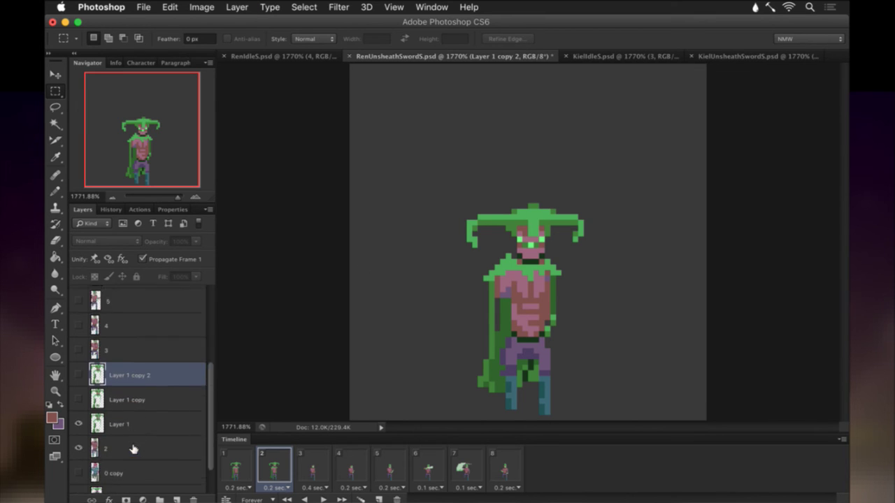
Select the hat and head on Layer 1, shift them down 1 pixel in frame 2, and deselect.
{"action": "left_click", "coordinate": [138, 400]}
{"action": "left_click_drag", "start_coordinate": [428, 204], "coordinate": [674, 250]}
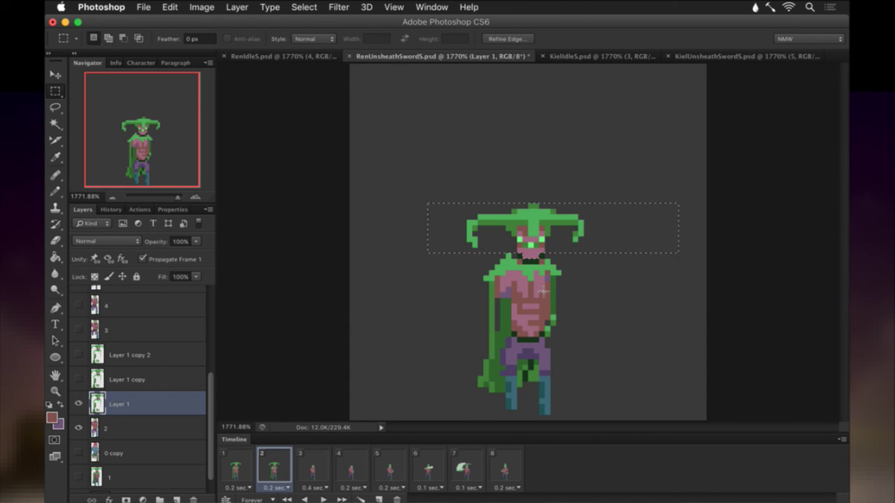
{"action": "key", "text": "v"}
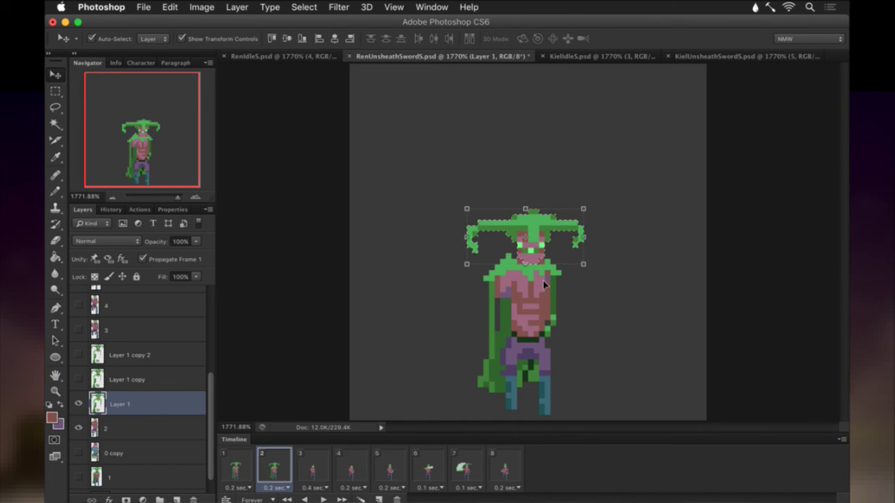
{"action": "key", "text": "m"}
{"action": "key", "text": "ctrl+d"}
Sample the hat's shadow green for the Pencil and compare the figure between frames 1 and 2.
{"action": "key", "text": "i"}
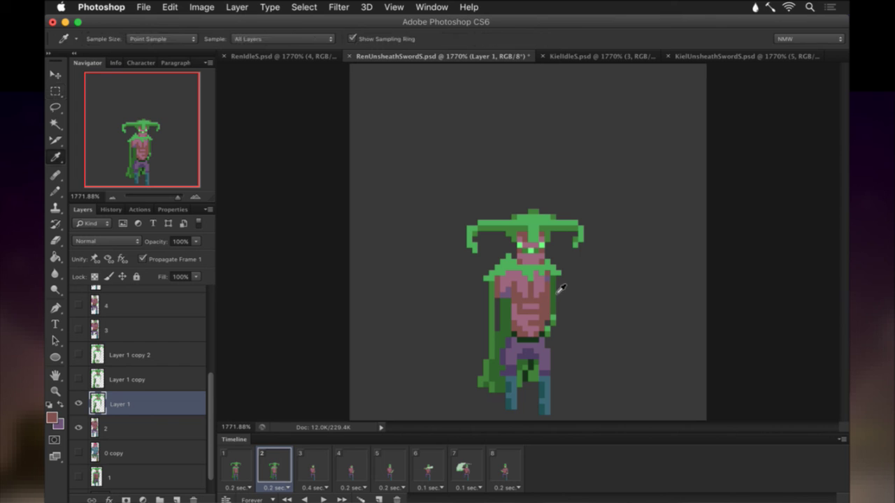
{"action": "left_click", "coordinate": [550, 240]}
{"action": "key", "text": "b"}
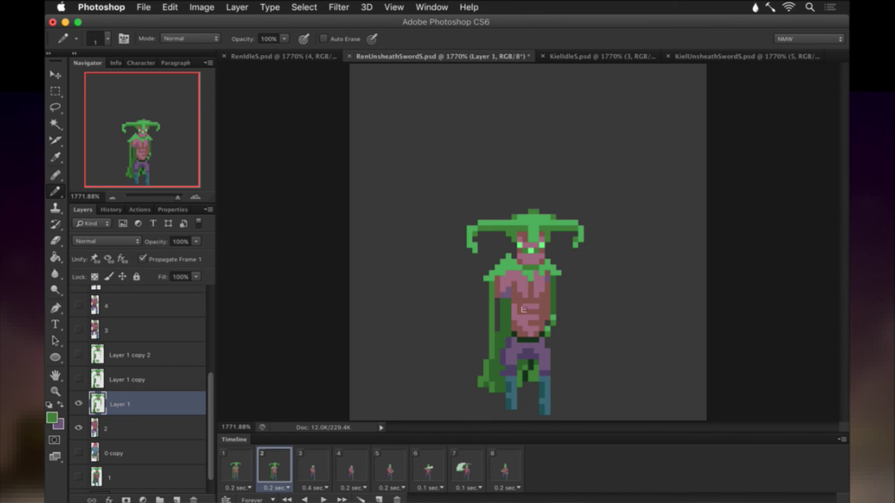
{"action": "left_click", "coordinate": [237, 467]}
{"action": "left_click", "coordinate": [268, 463]}
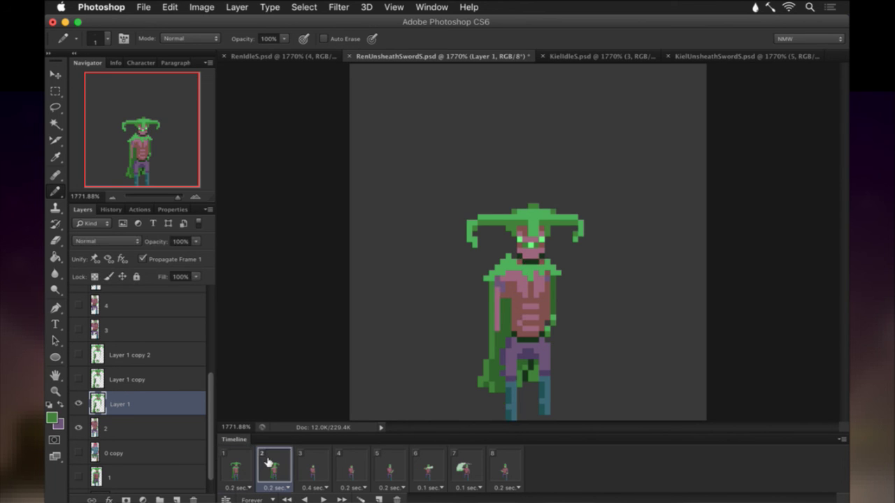
{"action": "left_click", "coordinate": [246, 464]}
{"action": "left_click", "coordinate": [278, 463]}
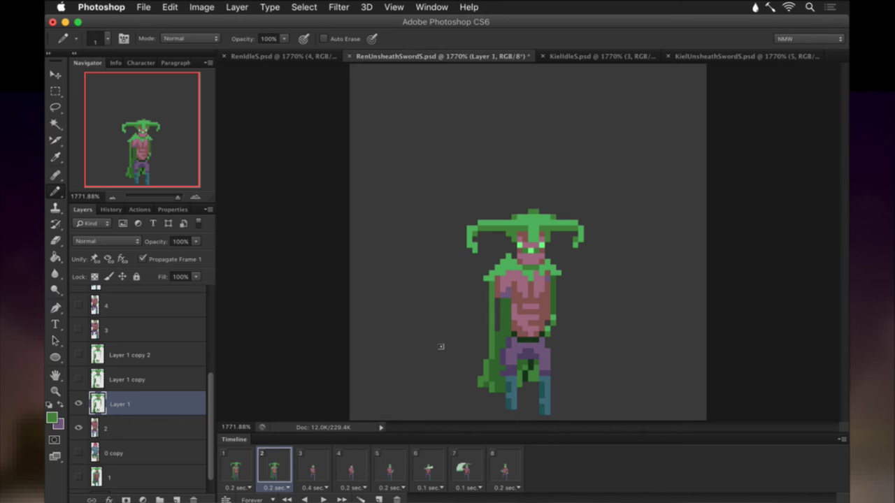
Merge Layer 1 with body layer 2 and turn off Propagate Frame 1.
{"action": "left_click", "coordinate": [152, 426], "text": "shift"}
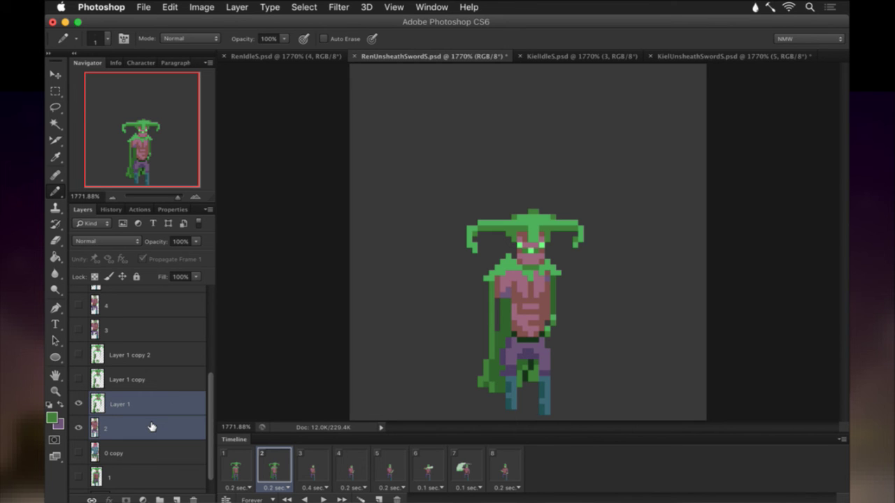
{"action": "right_click", "coordinate": [152, 426]}
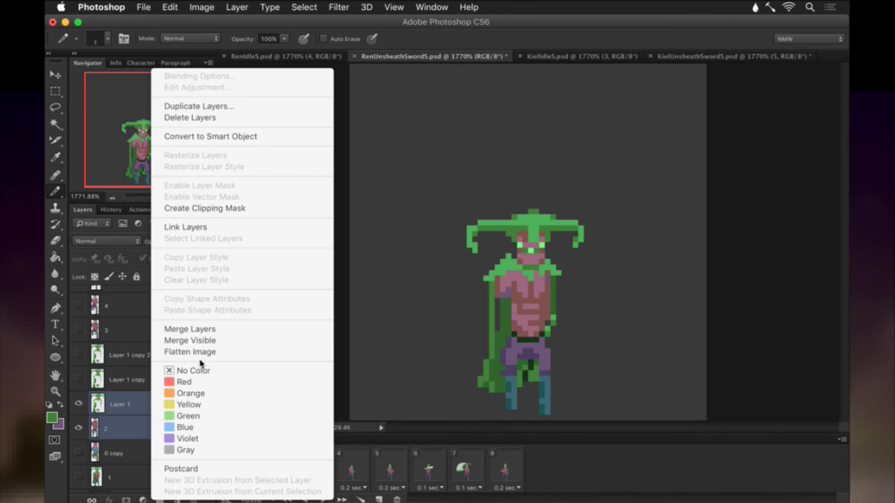
{"action": "left_click", "coordinate": [189, 330]}
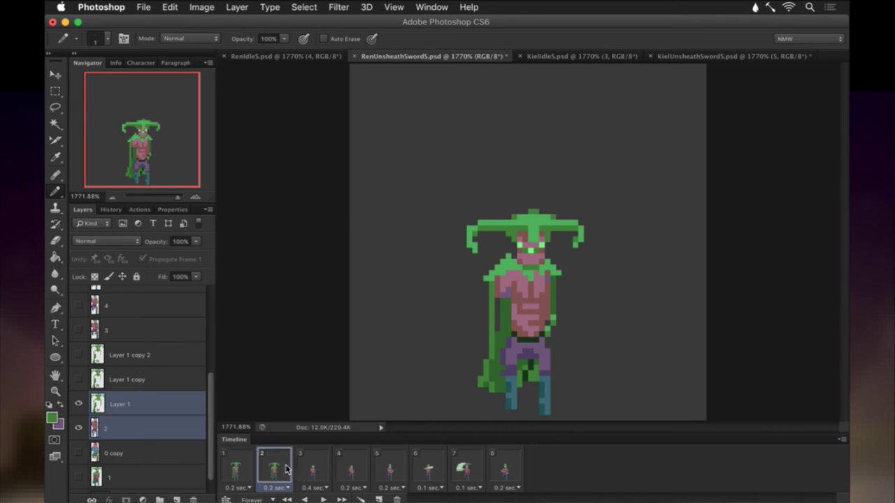
{"action": "left_click", "coordinate": [272, 465]}
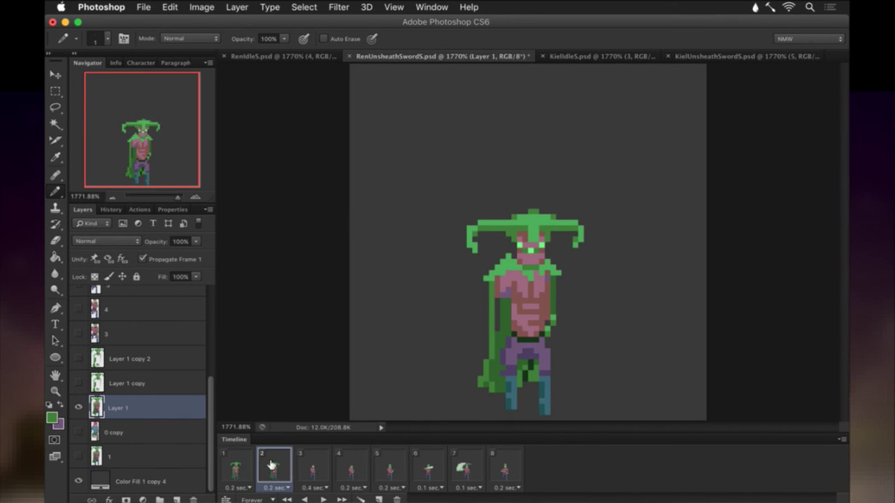
{"action": "left_click", "coordinate": [144, 260]}
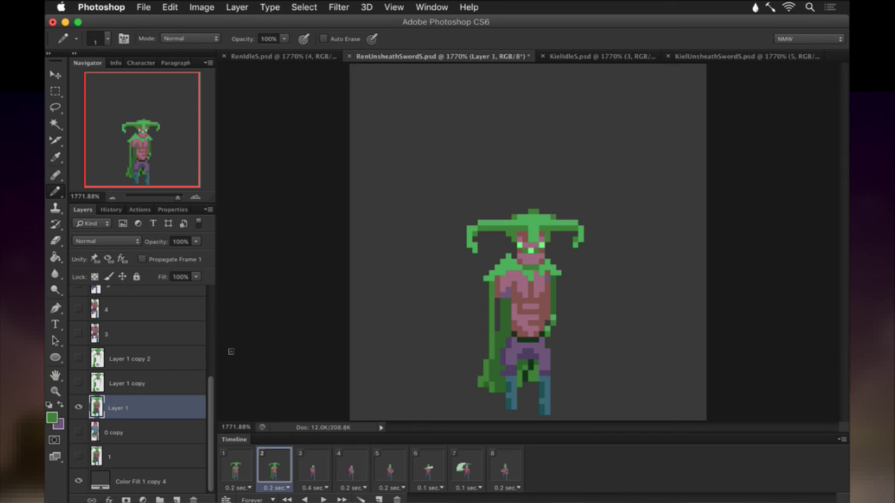
Try filling the cape gap beside the arm with dark green in frame 2, and undo that fill and the layer merge.
{"action": "left_click", "coordinate": [246, 463]}
{"action": "left_click", "coordinate": [266, 462]}
{"action": "left_click", "coordinate": [238, 463]}
{"action": "left_click", "coordinate": [272, 464]}
{"action": "key", "text": "alt"}
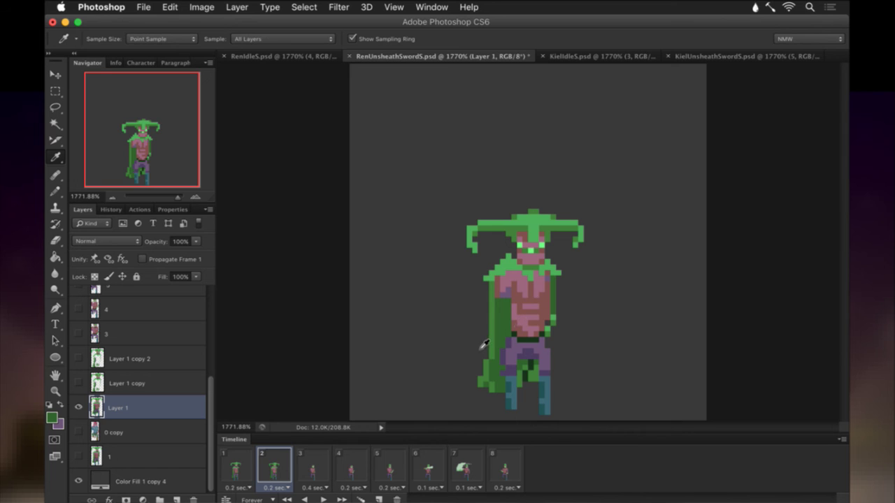
{"action": "key", "text": "super+z"}
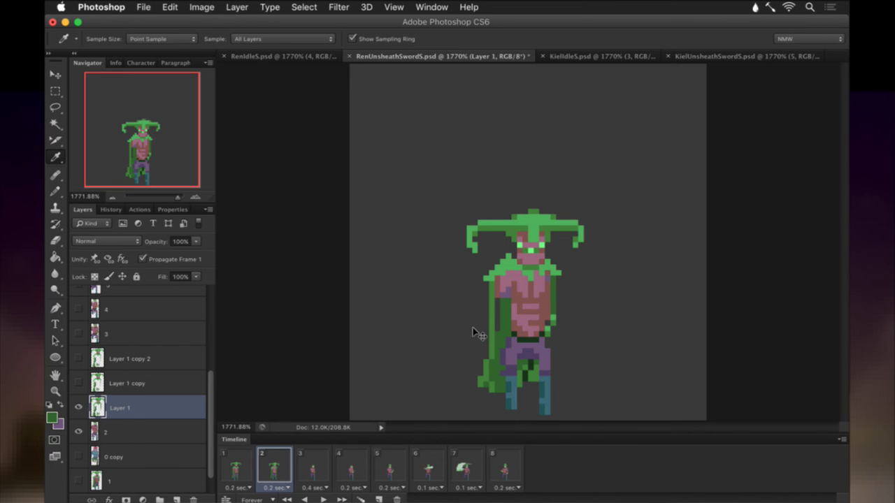
Erase the cape pixels on Layer 1 that cover the bent arm in frame 2.
{"action": "left_click", "coordinate": [109, 429]}
{"action": "left_click", "coordinate": [119, 411]}
{"action": "key", "text": "e"}
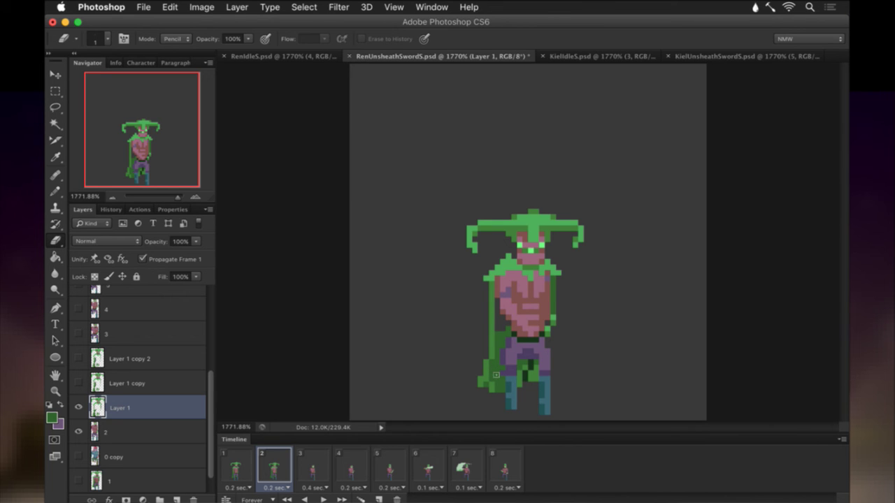
Merge Layer 1 with body layer 2 and rename the merged layer as 2.
{"action": "left_click", "coordinate": [112, 432], "text": "shift"}
{"action": "right_click", "coordinate": [114, 432]}
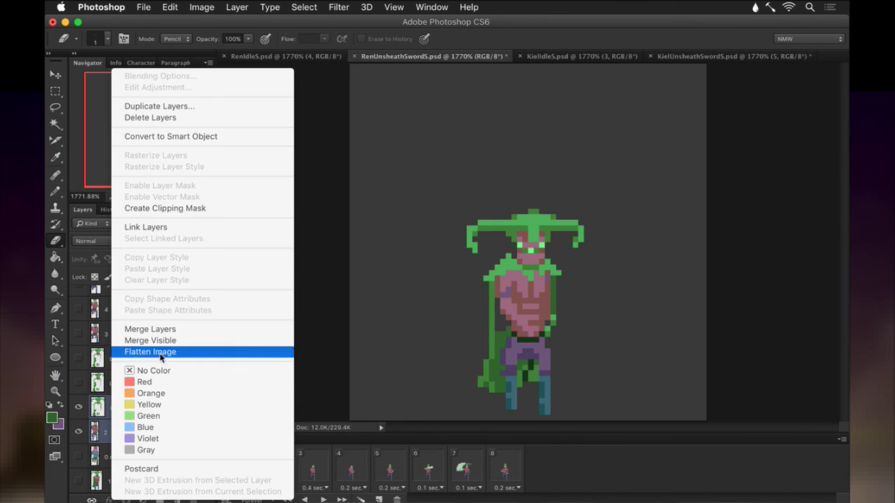
{"action": "left_click", "coordinate": [163, 330]}
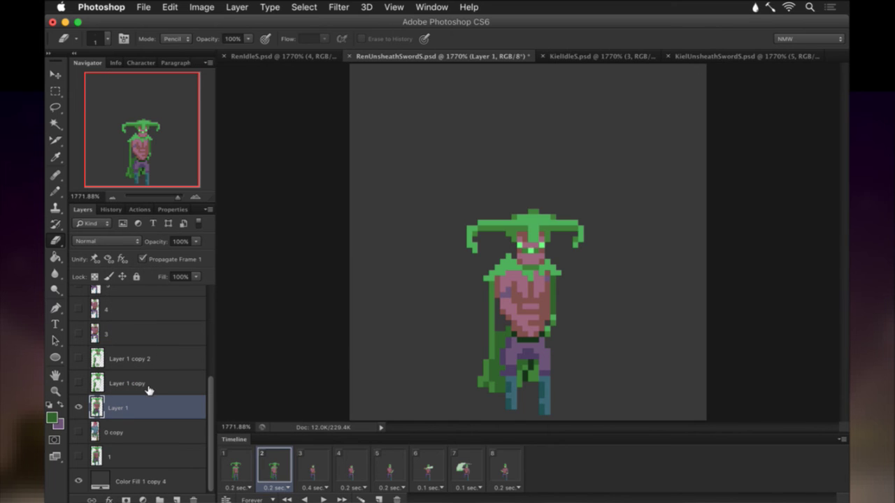
{"action": "double_click", "coordinate": [116, 408]}
{"action": "type", "text": "2"}
{"action": "key", "text": "Return"}
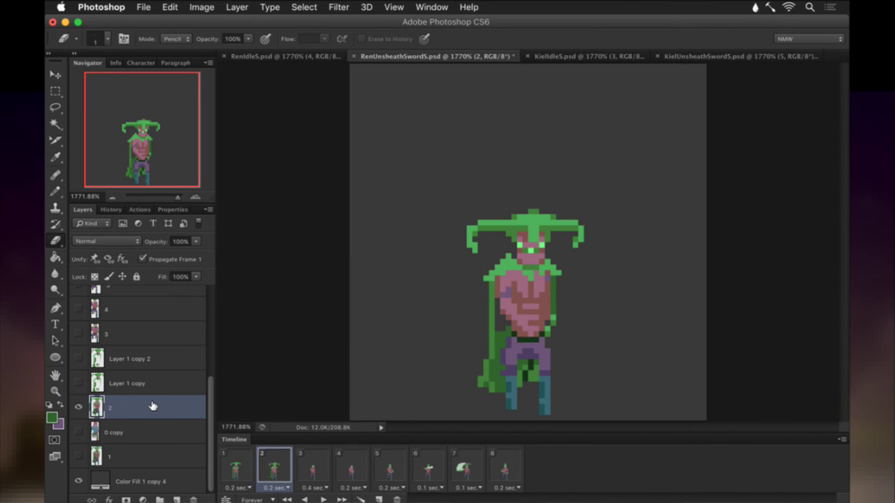
With Propagate Frame 1 turned off, fill the cape gap below the bent arm on layer 2 with dark green and save the file.
{"action": "left_click", "coordinate": [154, 260]}
{"action": "key", "text": "b"}
{"action": "left_click", "coordinate": [505, 338]}
{"action": "left_click", "coordinate": [502, 339]}
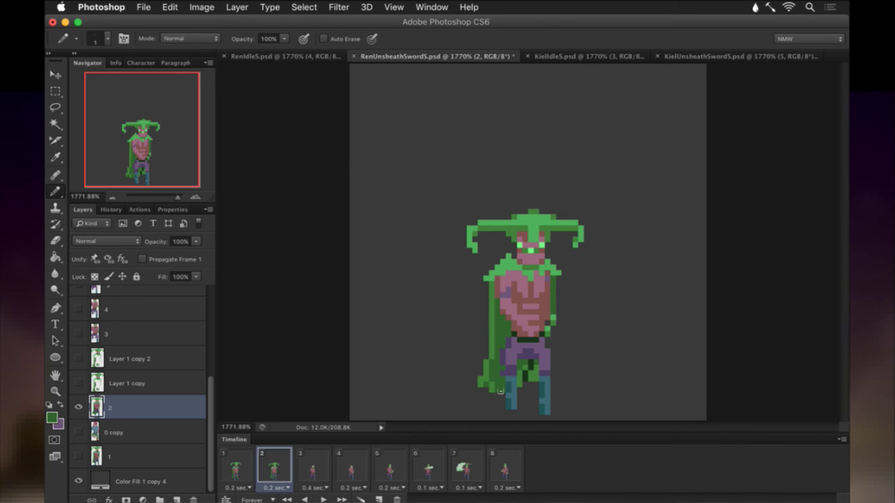
{"action": "key", "text": "super+s"}
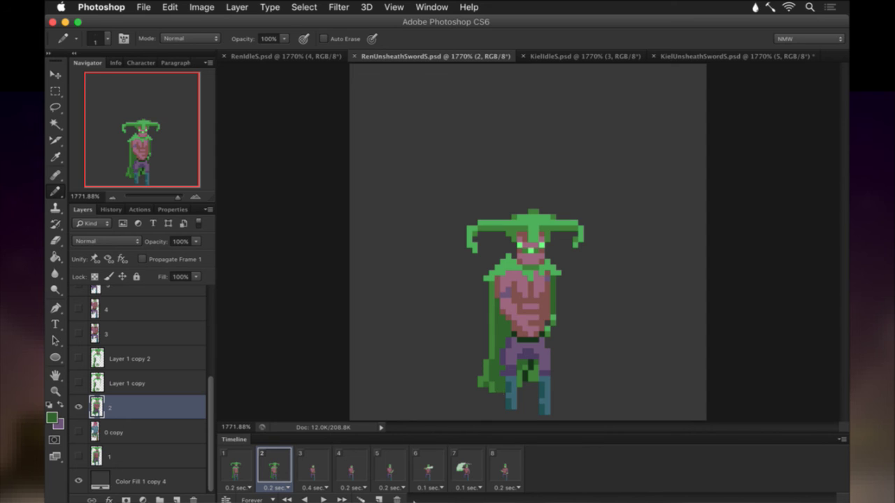
{"action": "left_click", "coordinate": [234, 469]}
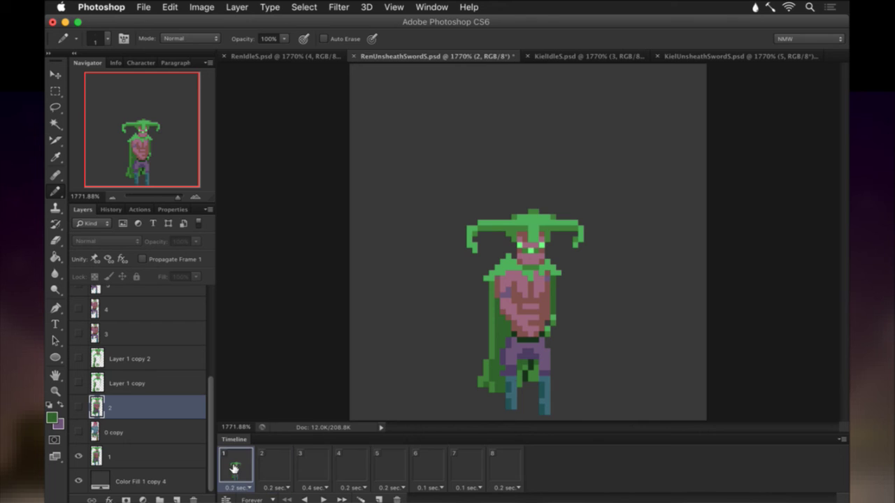
{"action": "left_click", "coordinate": [275, 463]}
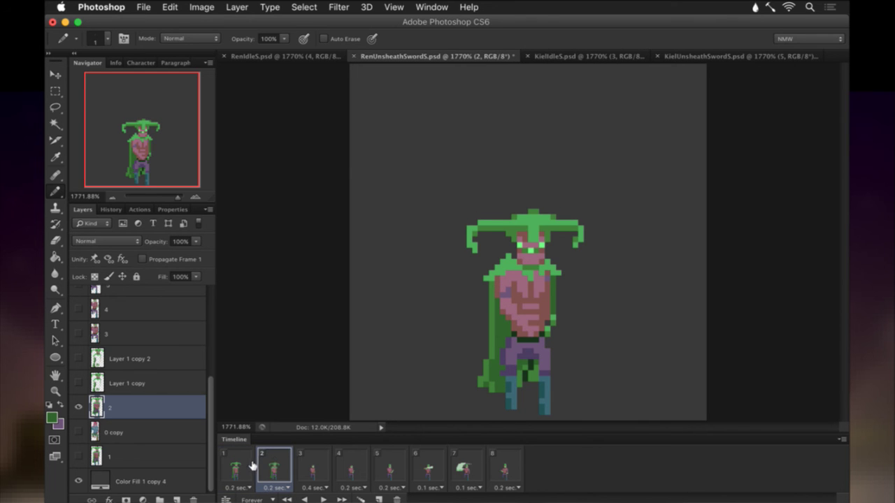
Undo the dark green gap fill and the merge of Layer 1 with body layer 2 in frame 2.
{"action": "left_click", "coordinate": [248, 465]}
{"action": "left_click", "coordinate": [277, 462]}
{"action": "key", "text": "super+z"}
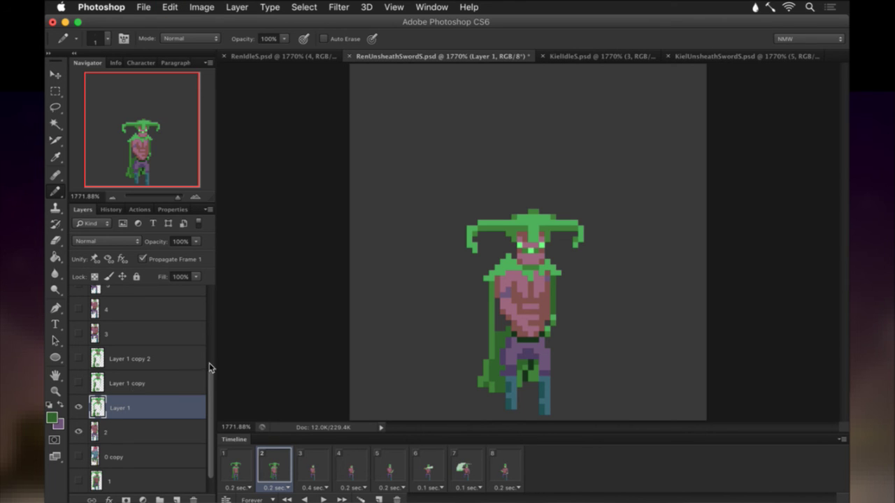
Move the cape's shoulder collar on Layer 1 down one pixel in frame 2 and compare the pose with frame 1.
{"action": "key", "text": "m"}
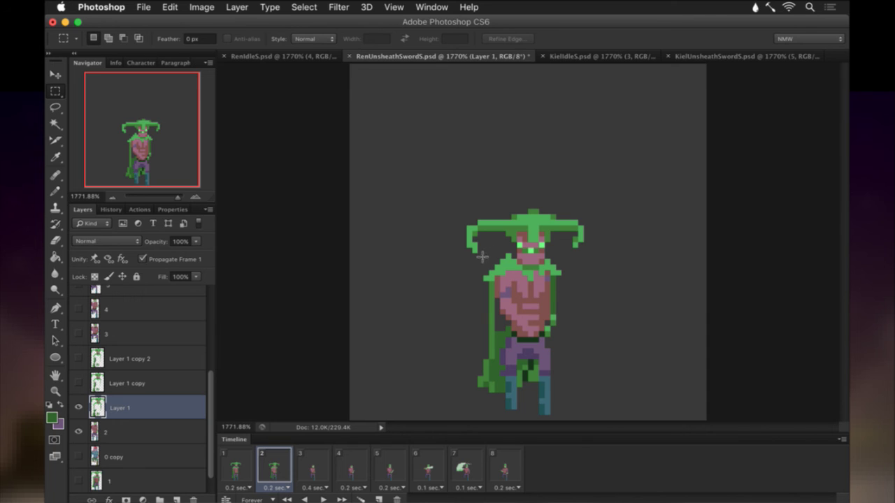
{"action": "left_click_drag", "start_coordinate": [484, 249], "coordinate": [567, 278]}
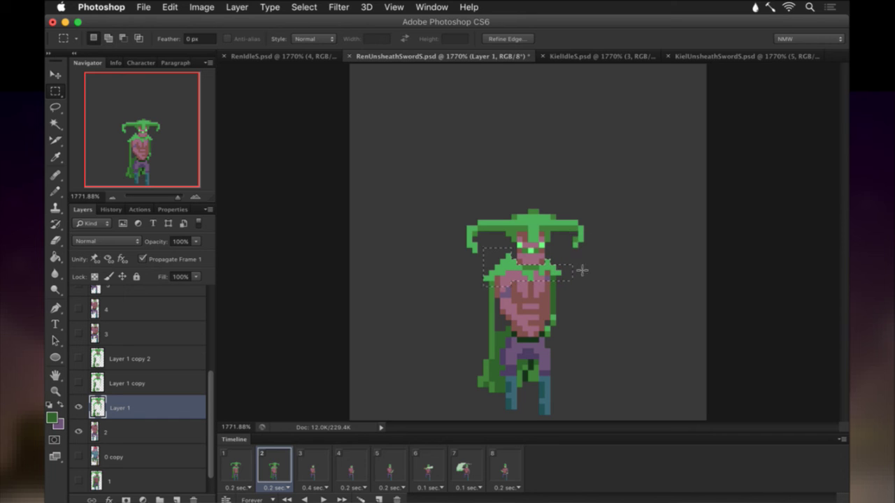
{"action": "key", "text": "alt"}
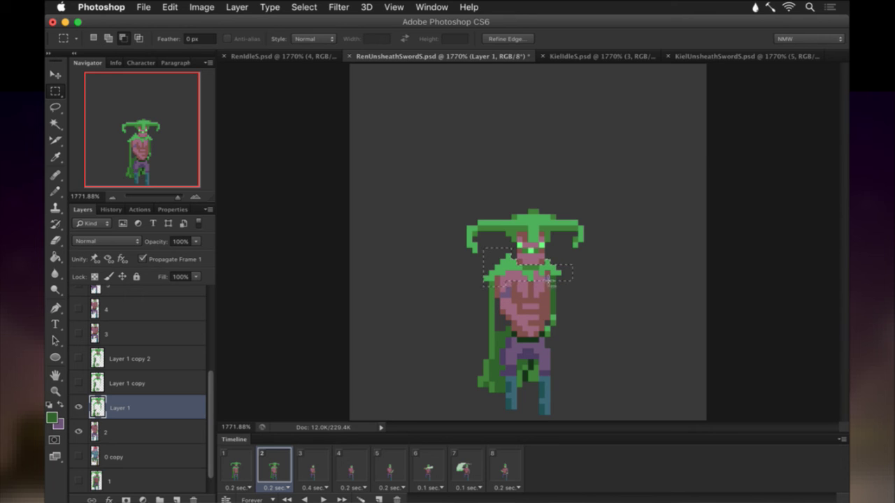
{"action": "left_click_drag", "start_coordinate": [555, 294], "coordinate": [555, 294]}
{"action": "key", "text": "v"}
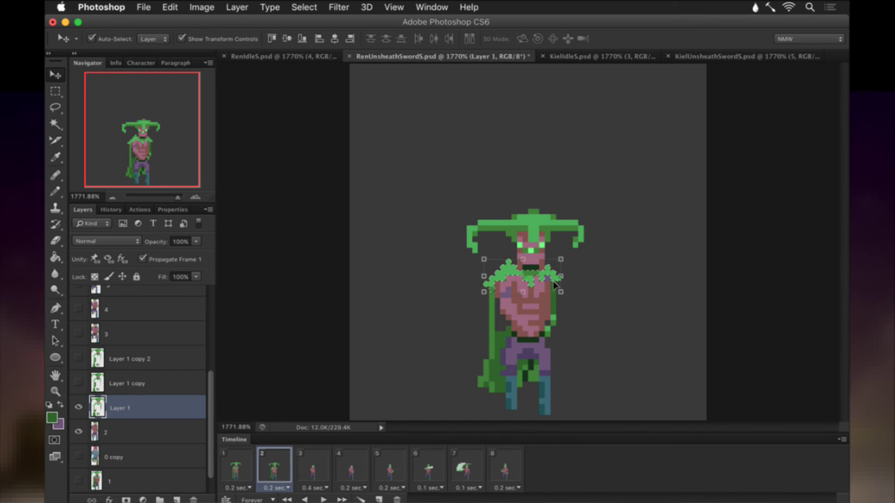
{"action": "key", "text": "m"}
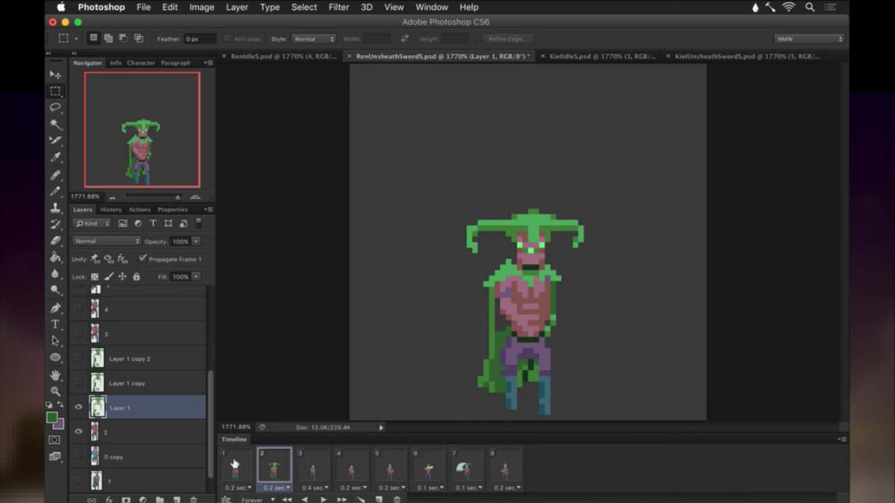
{"action": "left_click", "coordinate": [235, 464]}
{"action": "left_click", "coordinate": [283, 466]}
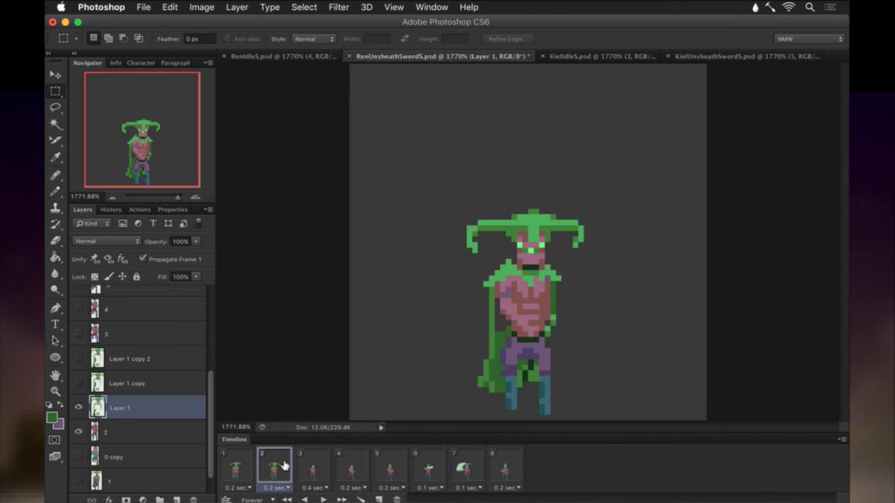
{"action": "left_click", "coordinate": [249, 467]}
{"action": "left_click", "coordinate": [273, 465]}
{"action": "left_click", "coordinate": [246, 476]}
{"action": "left_click", "coordinate": [277, 473]}
Extend the lower outer tip of the cape on Layer 1 with medium green sampled from the cape, and compare frames 1 and 2.
{"action": "key", "text": "i"}
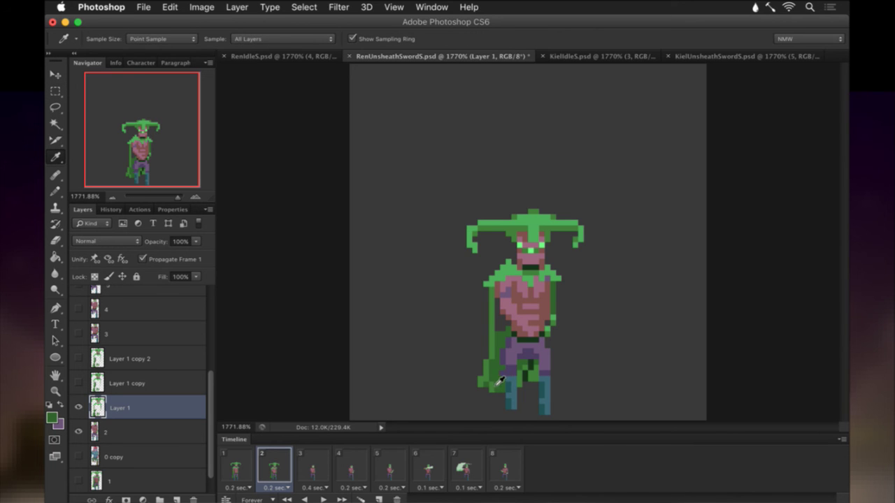
{"action": "left_click", "coordinate": [500, 380]}
{"action": "key", "text": "b"}
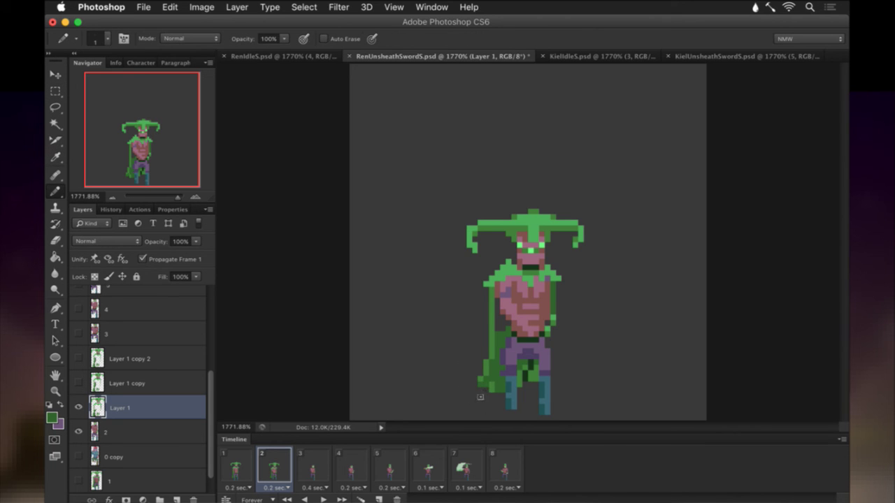
{"action": "left_click", "coordinate": [483, 382], "text": "alt"}
{"action": "left_click", "coordinate": [476, 385]}
{"action": "key", "text": "i"}
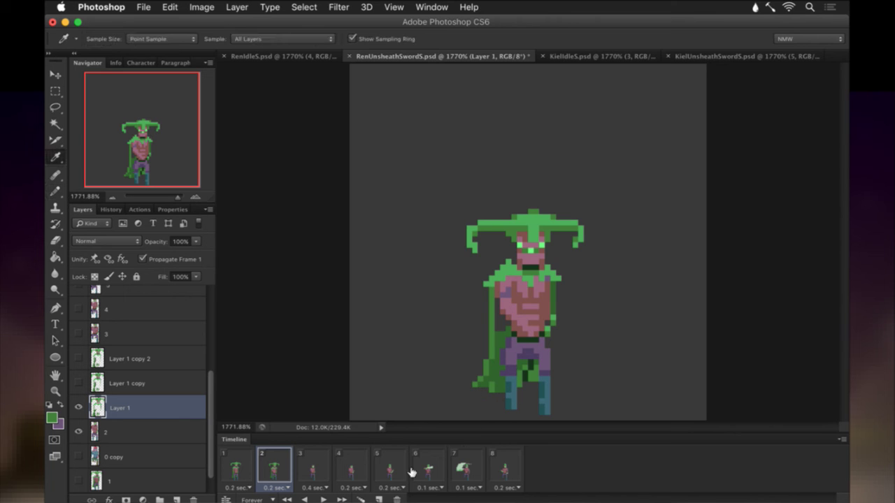
{"action": "left_click", "coordinate": [251, 458]}
{"action": "left_click", "coordinate": [286, 456]}
{"action": "left_click", "coordinate": [240, 461]}
{"action": "left_click", "coordinate": [284, 459]}
Erase the thin cape strip beside the straight arm on Layer 1 and fill the gap below the bent arm with sampled dark green.
{"action": "key", "text": "e"}
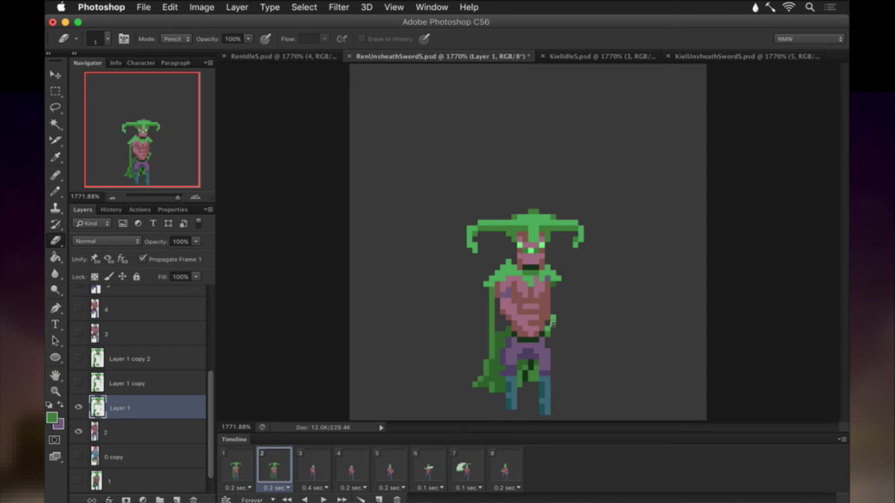
{"action": "key", "text": "i"}
{"action": "left_click", "coordinate": [501, 339]}
{"action": "key", "text": "b"}
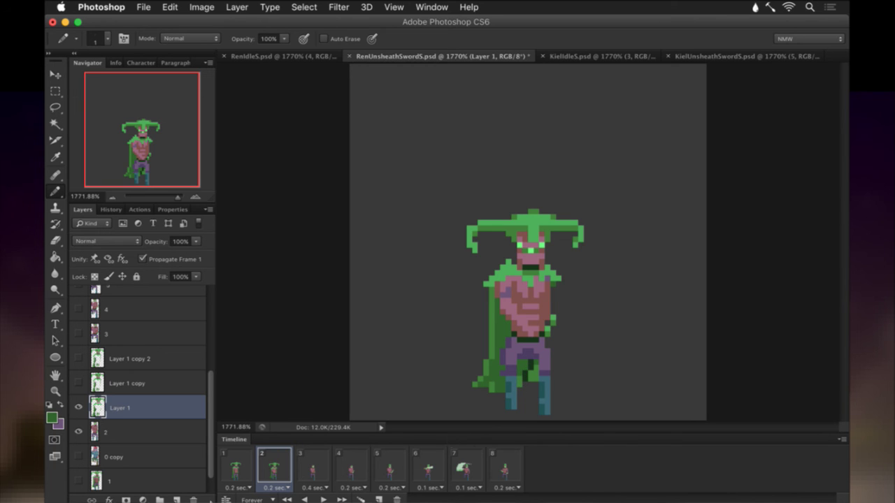
{"action": "left_click", "coordinate": [236, 458]}
{"action": "left_click", "coordinate": [291, 461]}
Check the cape motion by switching between frames 1 and 2, and save the file.
{"action": "key", "text": "e"}
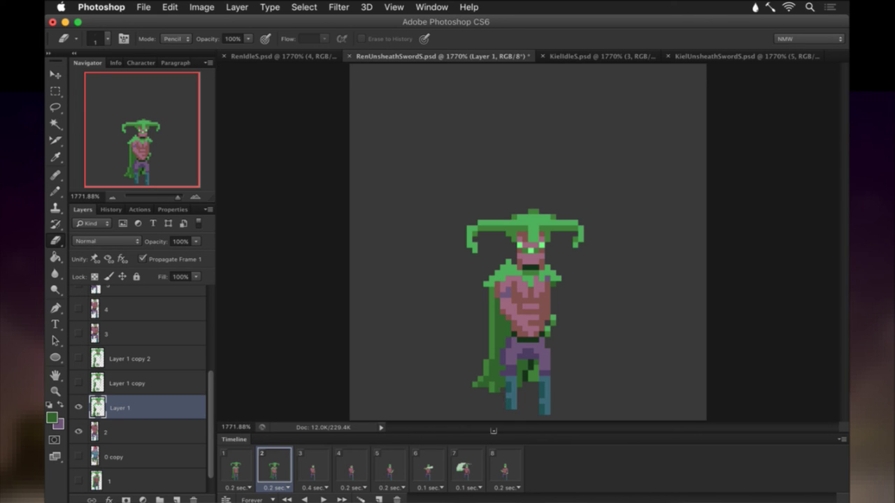
{"action": "left_click", "coordinate": [237, 463]}
{"action": "left_click", "coordinate": [263, 457]}
{"action": "left_click", "coordinate": [236, 467]}
{"action": "left_click", "coordinate": [274, 463]}
{"action": "key", "text": "super+s"}
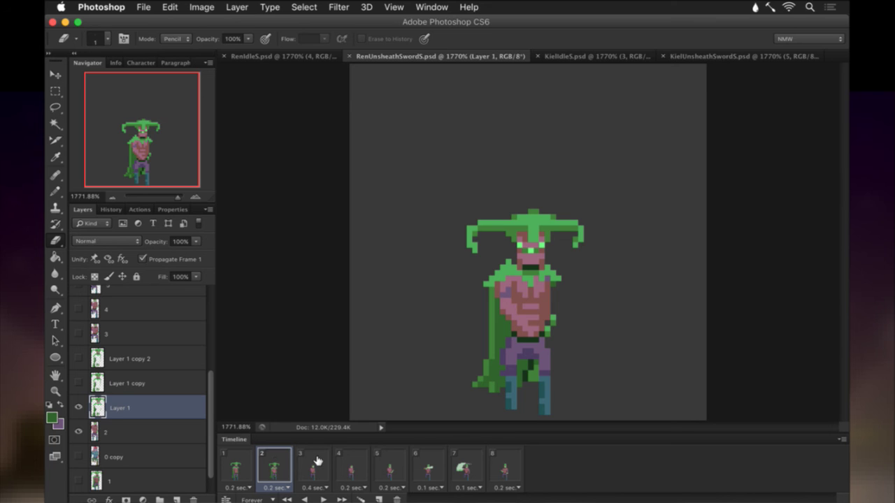
Merge Layer 1 with body layer 2 under the name 2, and save the file with Propagate Frame 1 turned off.
{"action": "left_click", "coordinate": [128, 428], "text": "shift"}
{"action": "right_click", "coordinate": [129, 428]}
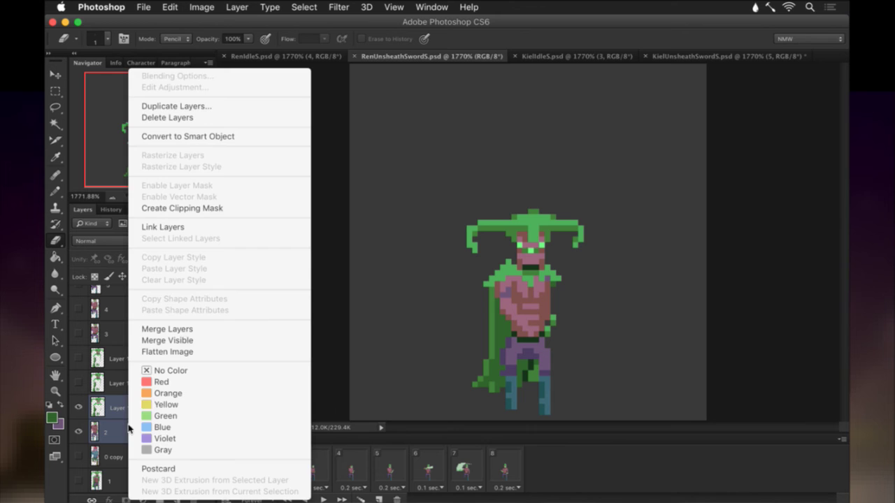
{"action": "left_click", "coordinate": [167, 329]}
{"action": "double_click", "coordinate": [117, 407]}
{"action": "type", "text": "2"}
{"action": "key", "text": "Return"}
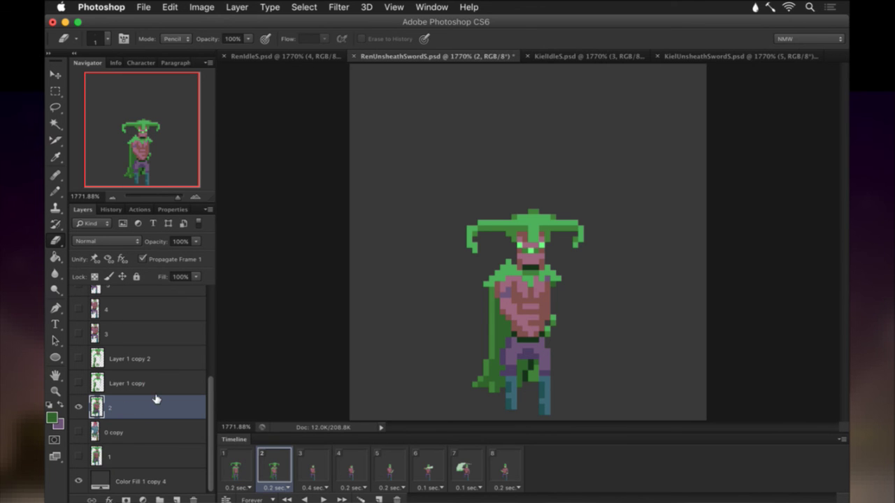
{"action": "left_click", "coordinate": [143, 259]}
{"action": "key", "text": "super+s"}
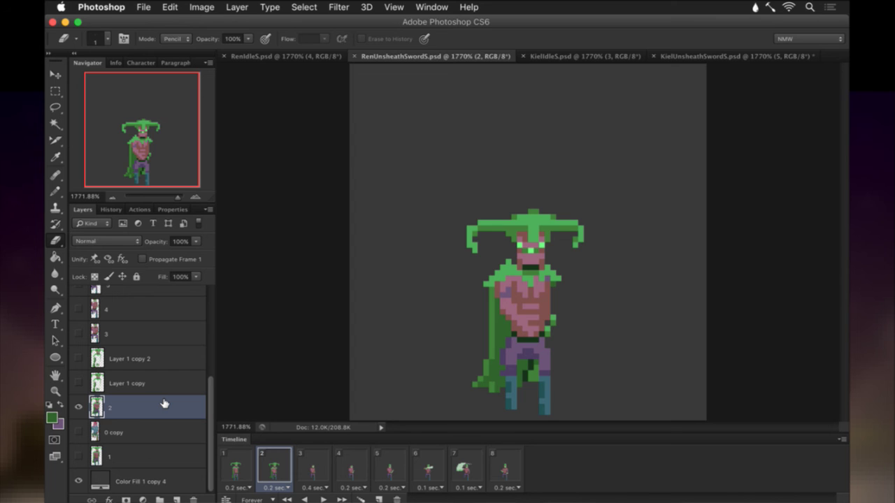
Write LUNCH in large pixel letters above the character on layer 2 using the hat's light green, and save the file.
{"action": "key", "text": "i"}
{"action": "left_click", "coordinate": [538, 227]}
{"action": "key", "text": "b"}
{"action": "mouse_move", "coordinate": [380, 100]}
{"action": "left_mouse_down"}
{"action": "mouse_move", "coordinate": [383, 168]}
{"action": "mouse_move", "coordinate": [396, 181]}
{"action": "mouse_move", "coordinate": [444, 161]}
{"action": "left_mouse_up"}
{"action": "mouse_move", "coordinate": [458, 113]}
{"action": "left_mouse_down"}
{"action": "mouse_move", "coordinate": [479, 171]}
{"action": "mouse_move", "coordinate": [497, 120]}
{"action": "mouse_move", "coordinate": [525, 128]}
{"action": "mouse_move", "coordinate": [525, 169]}
{"action": "left_mouse_up"}
{"action": "left_click_drag", "start_coordinate": [524, 112], "coordinate": [548, 164]}
{"action": "left_click", "coordinate": [558, 93]}
{"action": "left_click_drag", "start_coordinate": [558, 98], "coordinate": [557, 171]}
{"action": "mouse_move", "coordinate": [604, 126]}
{"action": "left_mouse_down"}
{"action": "mouse_move", "coordinate": [579, 183]}
{"action": "mouse_move", "coordinate": [606, 189]}
{"action": "left_mouse_up"}
{"action": "left_click", "coordinate": [637, 128]}
{"action": "mouse_move", "coordinate": [637, 130]}
{"action": "left_mouse_down"}
{"action": "mouse_move", "coordinate": [637, 203]}
{"action": "mouse_move", "coordinate": [676, 173]}
{"action": "mouse_move", "coordinate": [676, 160]}
{"action": "left_mouse_up"}
{"action": "left_click", "coordinate": [671, 123]}
{"action": "left_click_drag", "start_coordinate": [671, 126], "coordinate": [671, 213]}
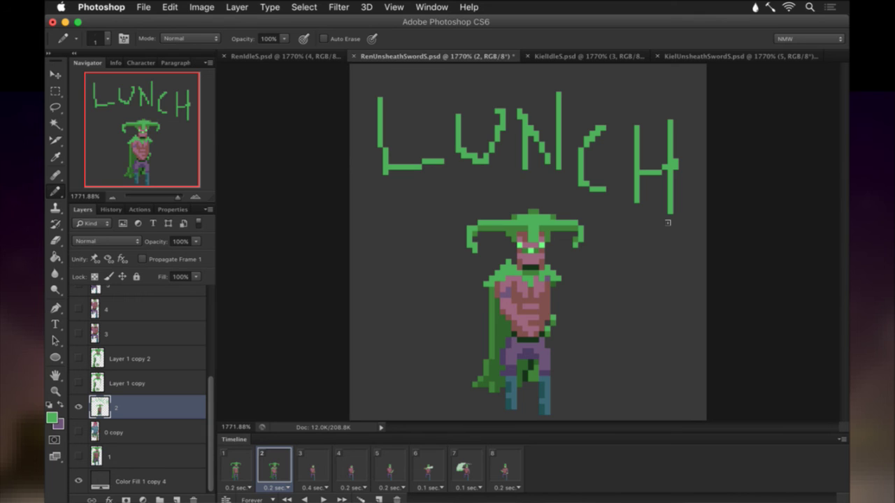
{"action": "key", "text": "super+s"}
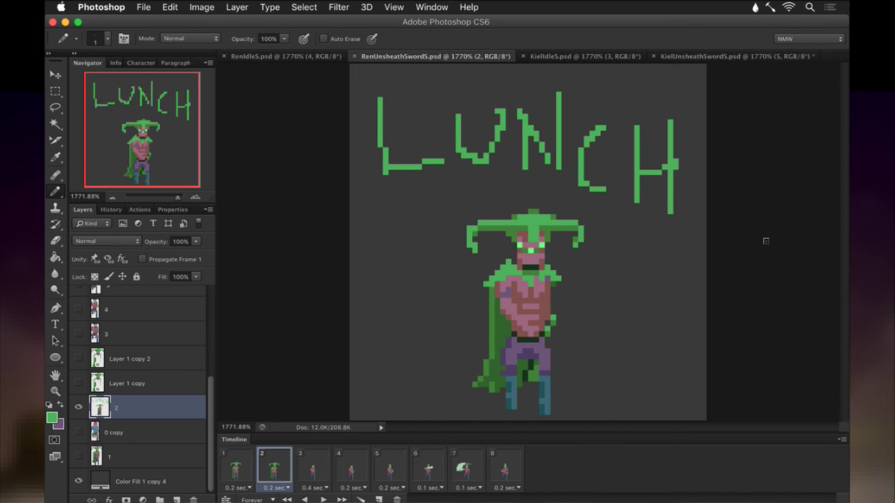
{"action": "key", "text": "F4"}
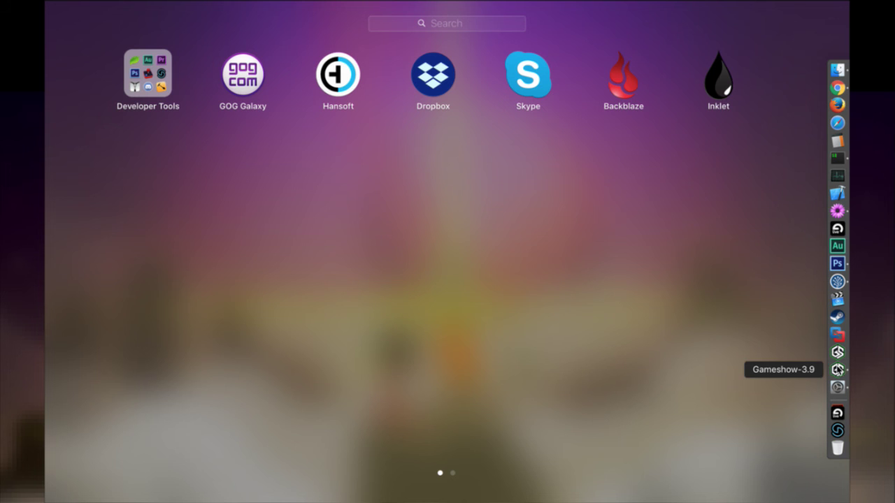